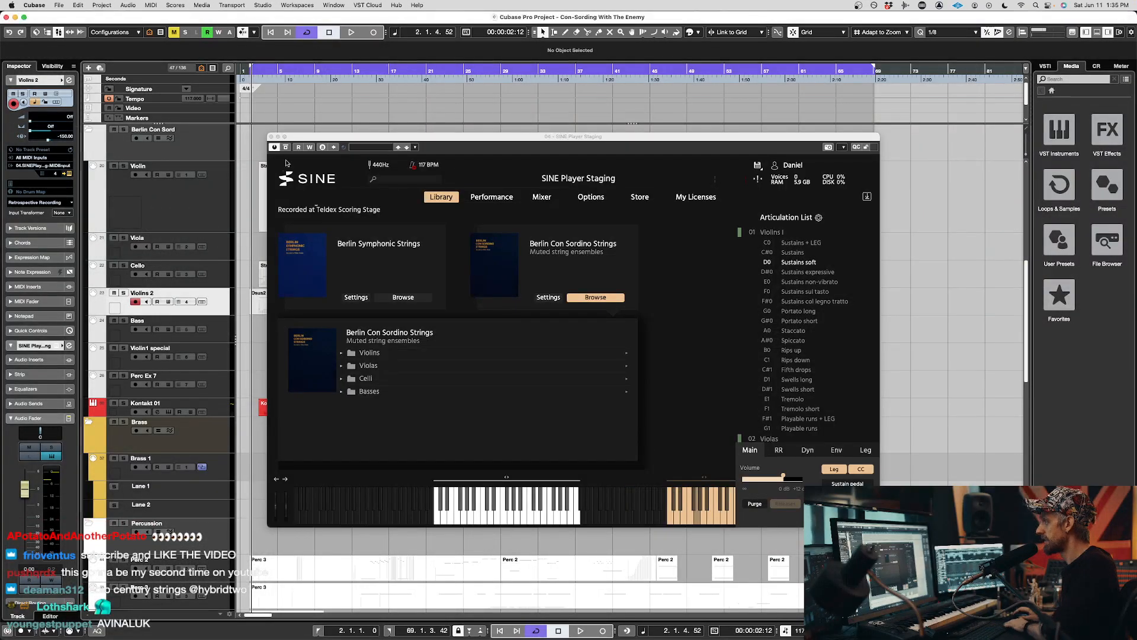
- Close the SINE Player window and start playback of the project
left_click_drag(309, 137, 335, 125)
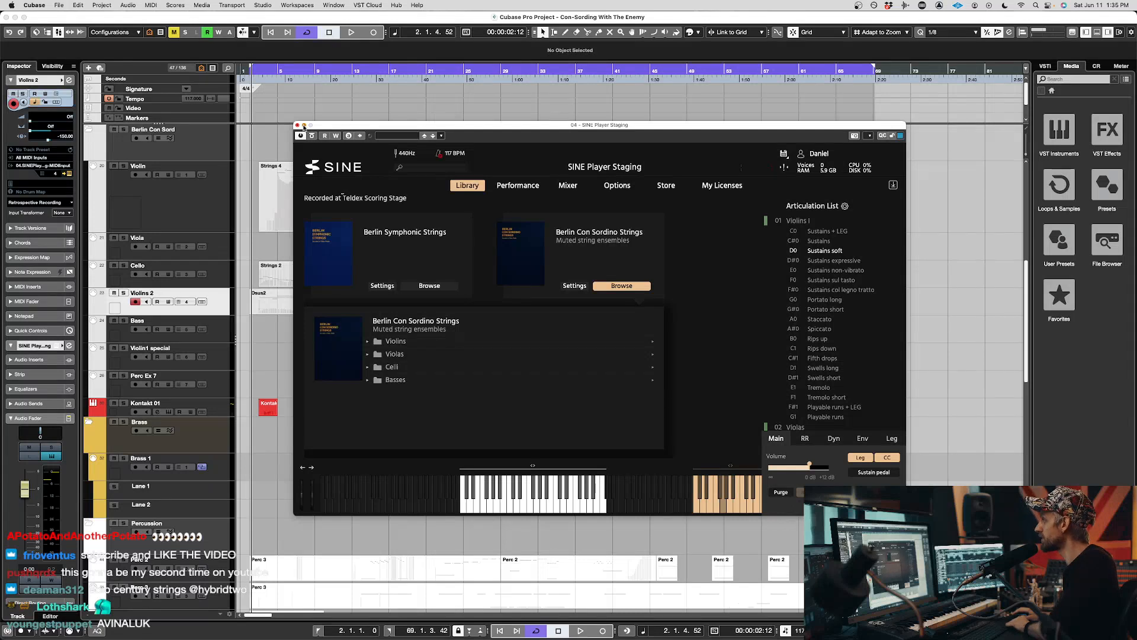
left_click(303, 126)
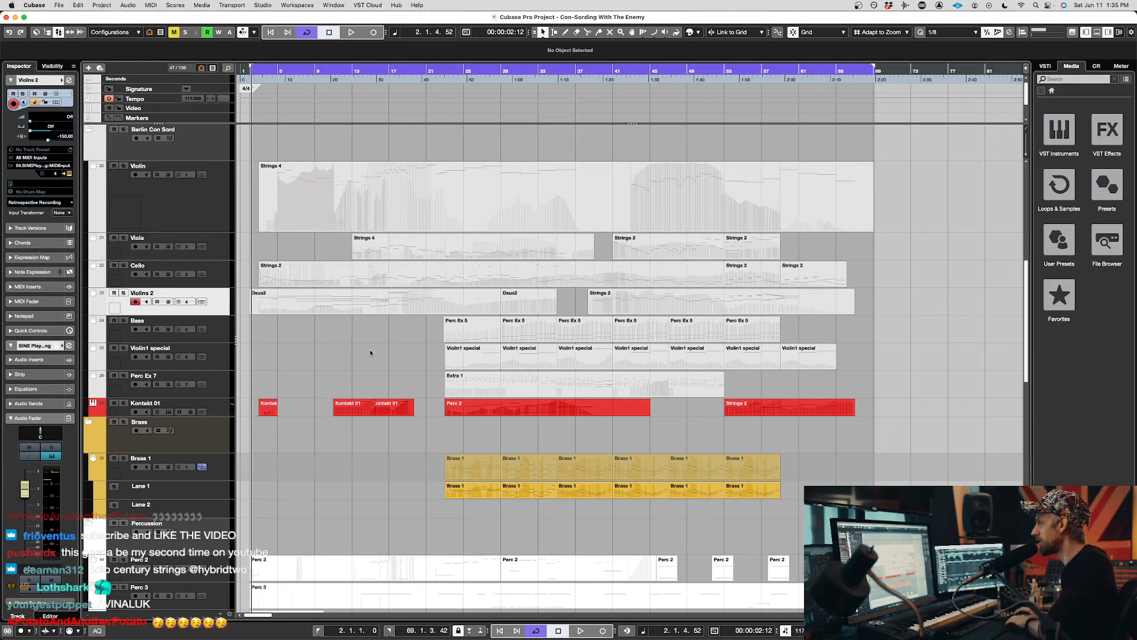
key("space")
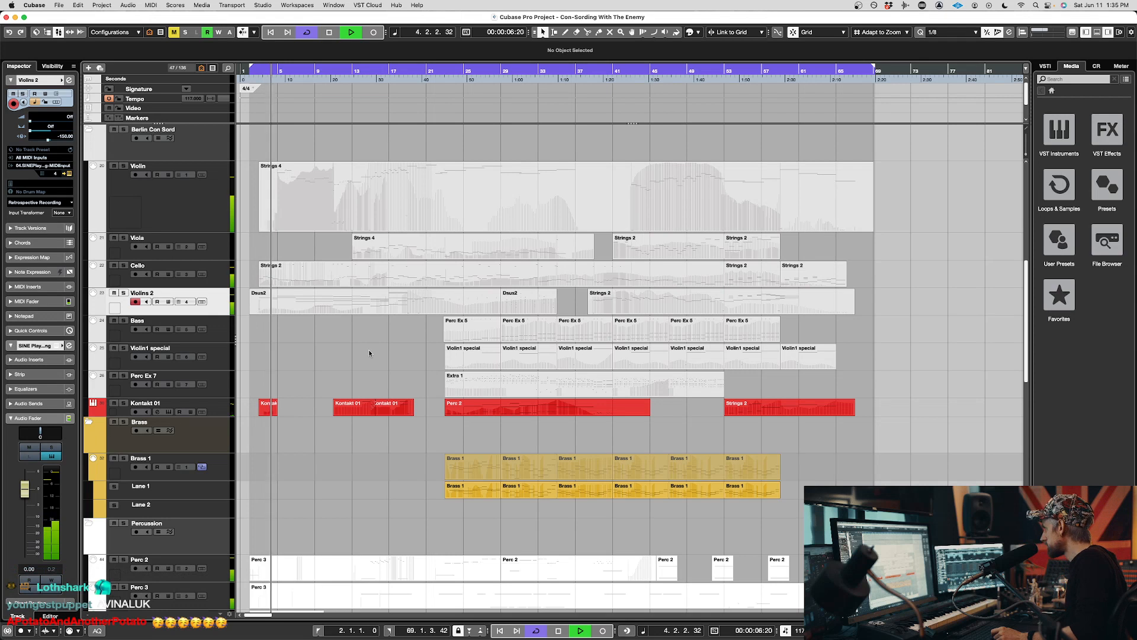
- Select all parts on the Violin, Viola, Cello and Violins 2 tracks and open them together in the Key Editor
left_click_drag(915, 285, 304, 177)
left_click_drag(944, 303, 379, 300)
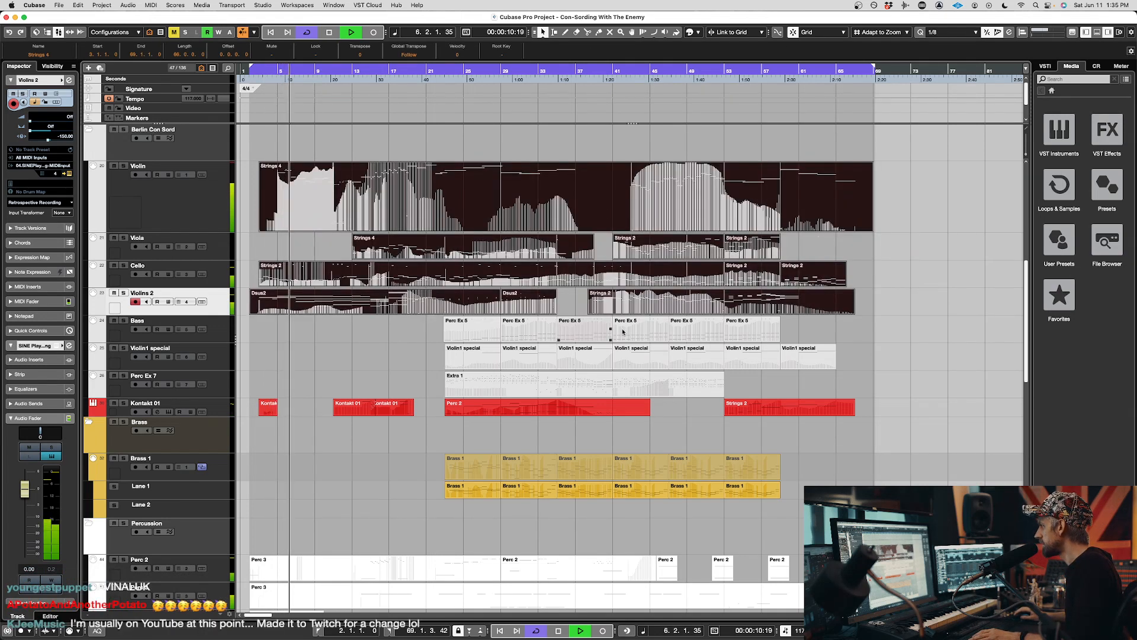
key("Return")
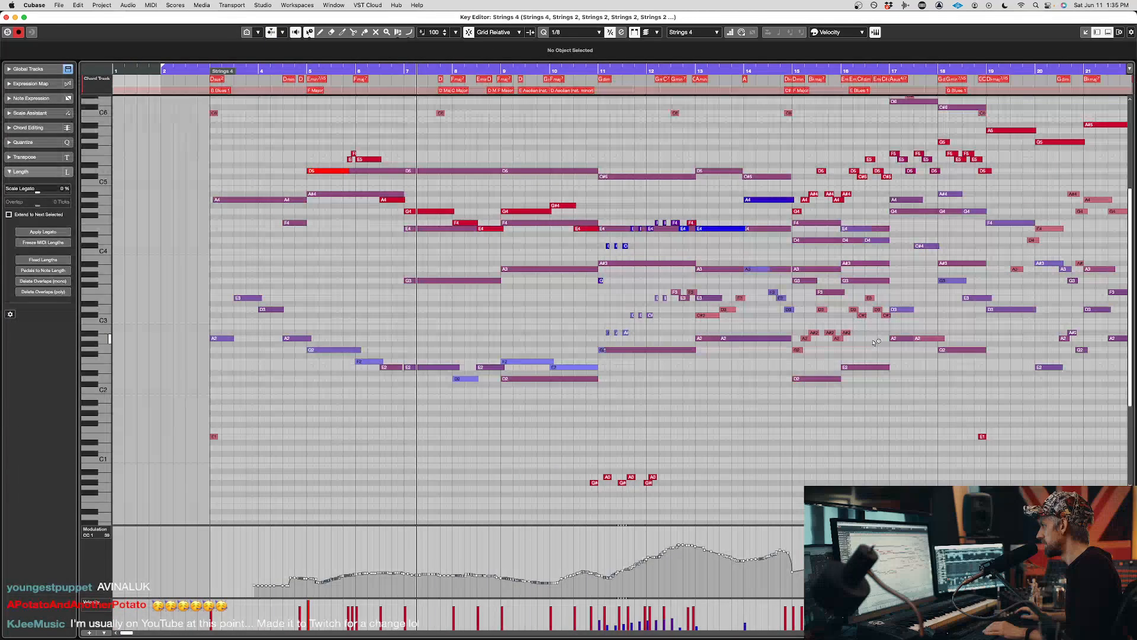
- Follow the string notes during playback to the end of the piece, then return to the arrangement and deselect the parts
scroll(827, 339, "down", 3)
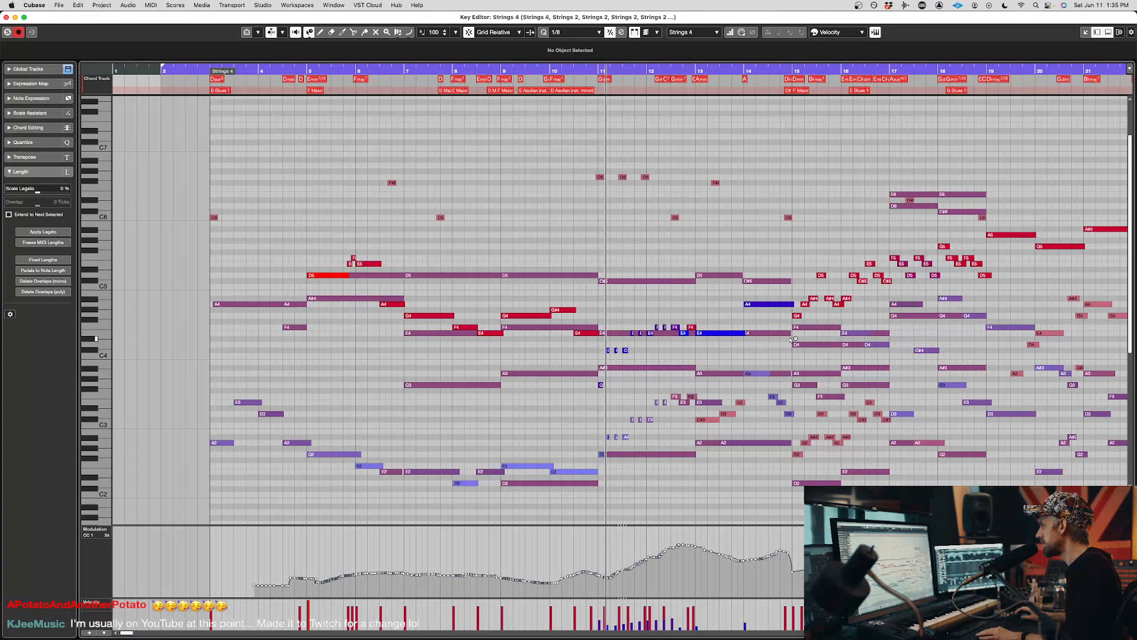
scroll(747, 373, "down", 1)
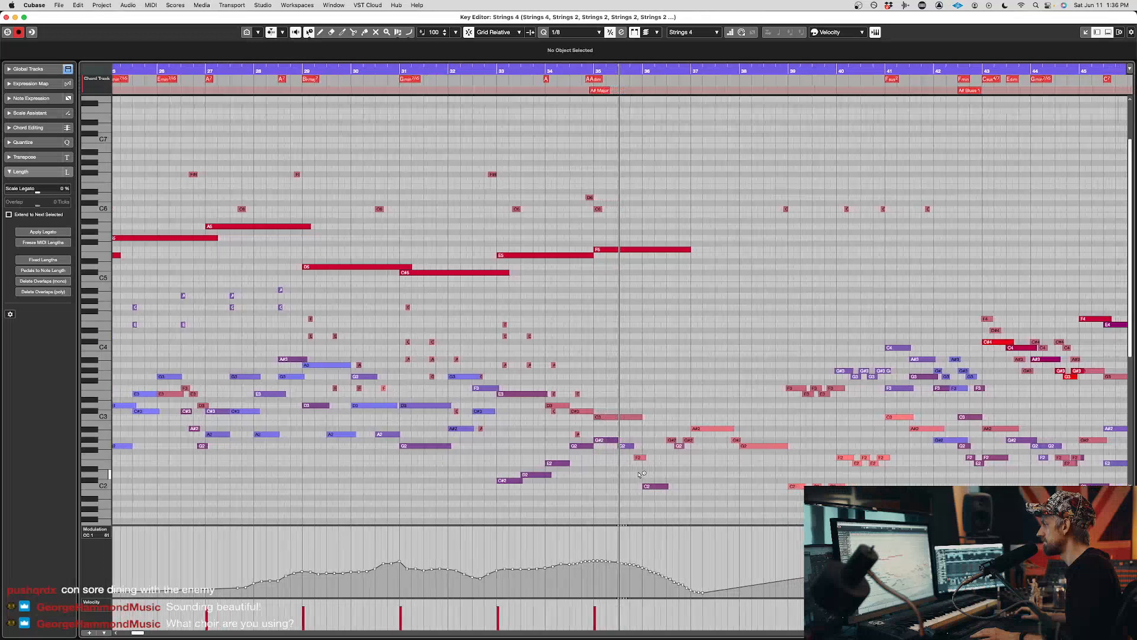
scroll(641, 474, "down", 2)
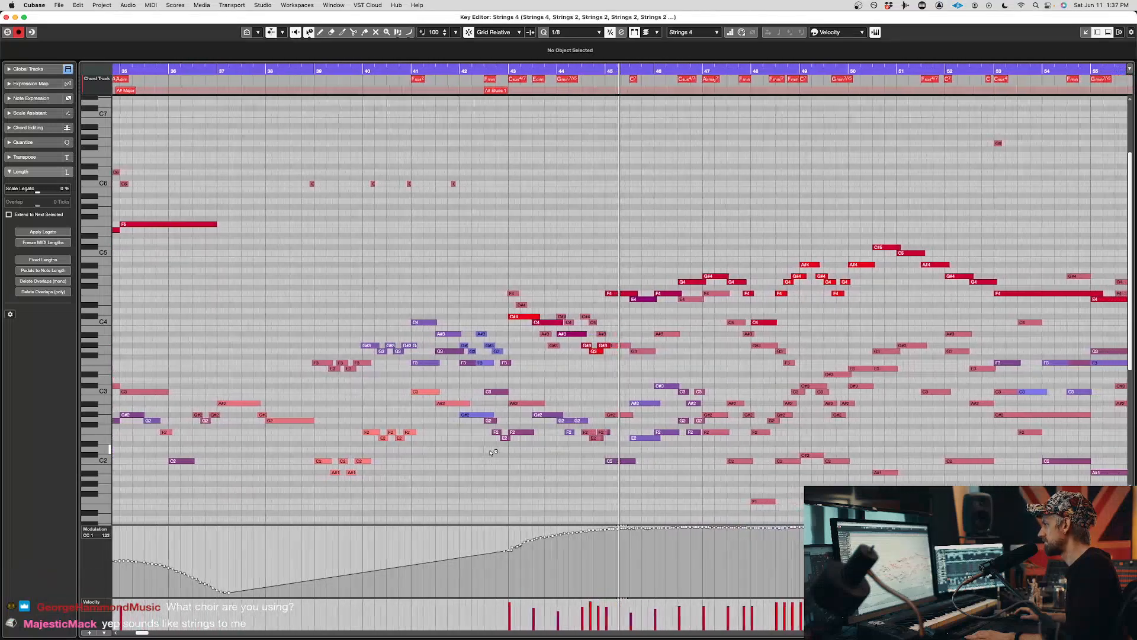
scroll(586, 478, "down", 4)
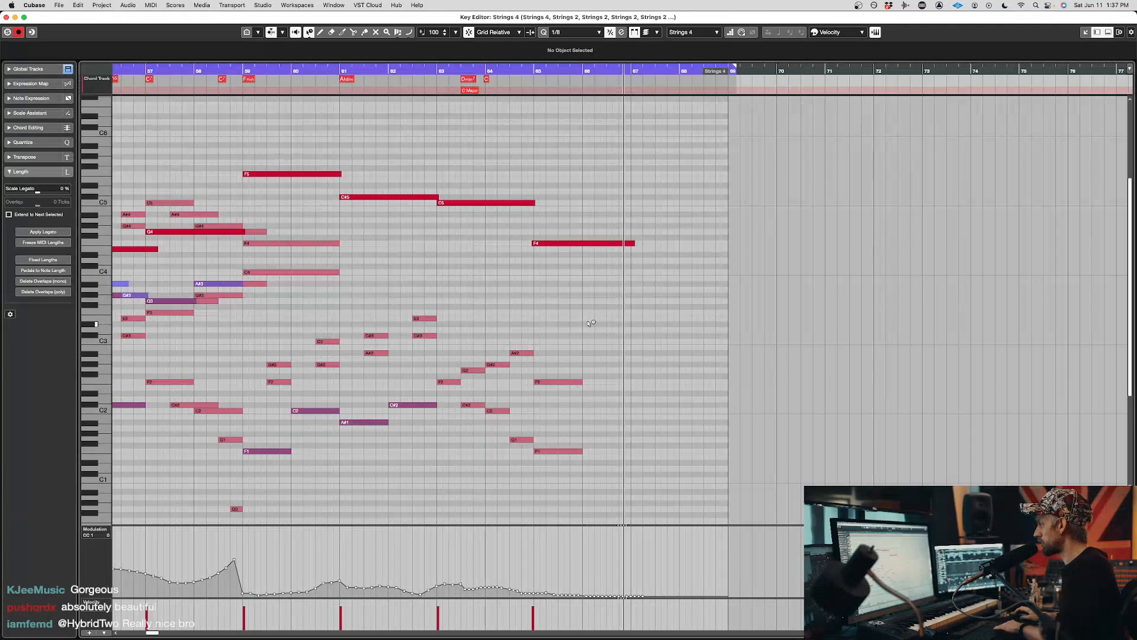
key("Return")
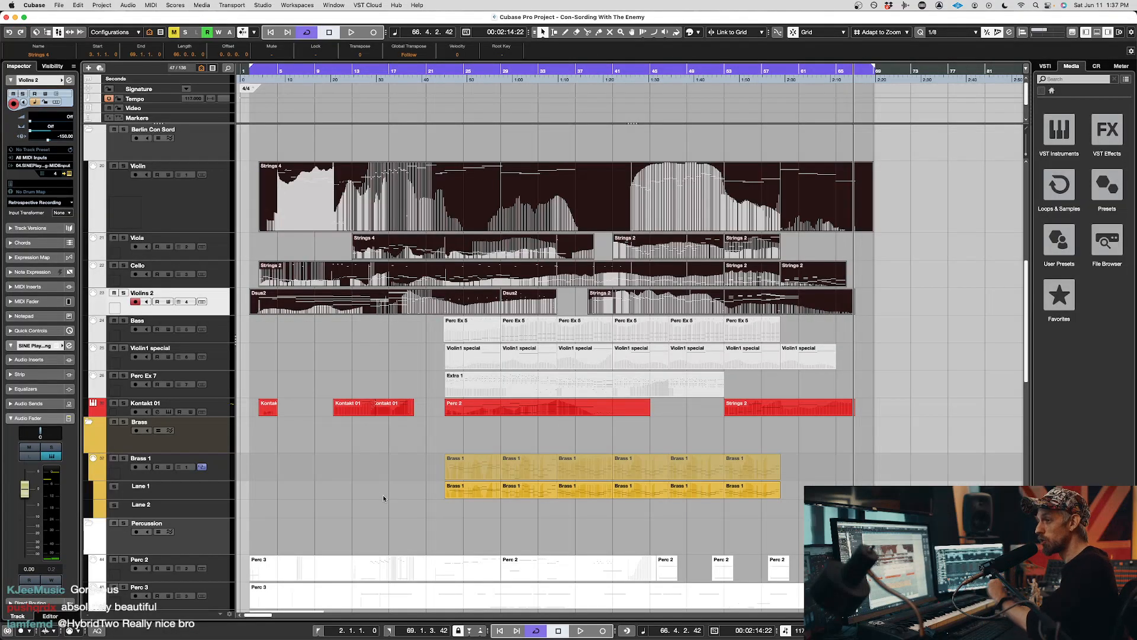
left_click(311, 359)
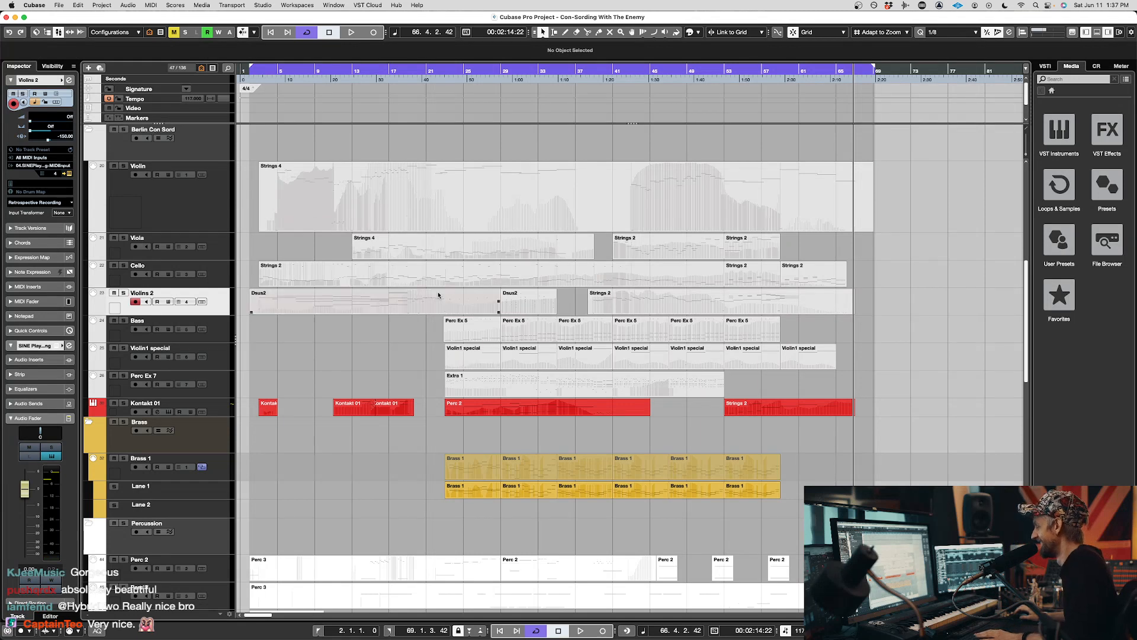
- Select the Violin track in the Berlin Con Sord folder and open its SINE Player instrument
scroll(438, 295, "up", 3)
left_click(198, 288)
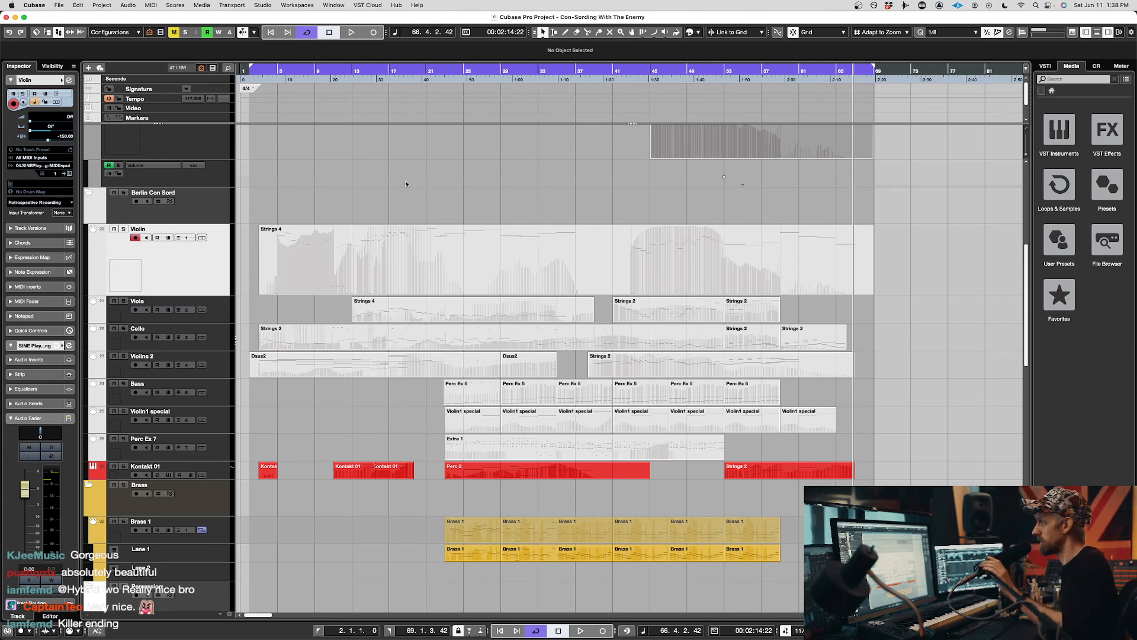
key("e")
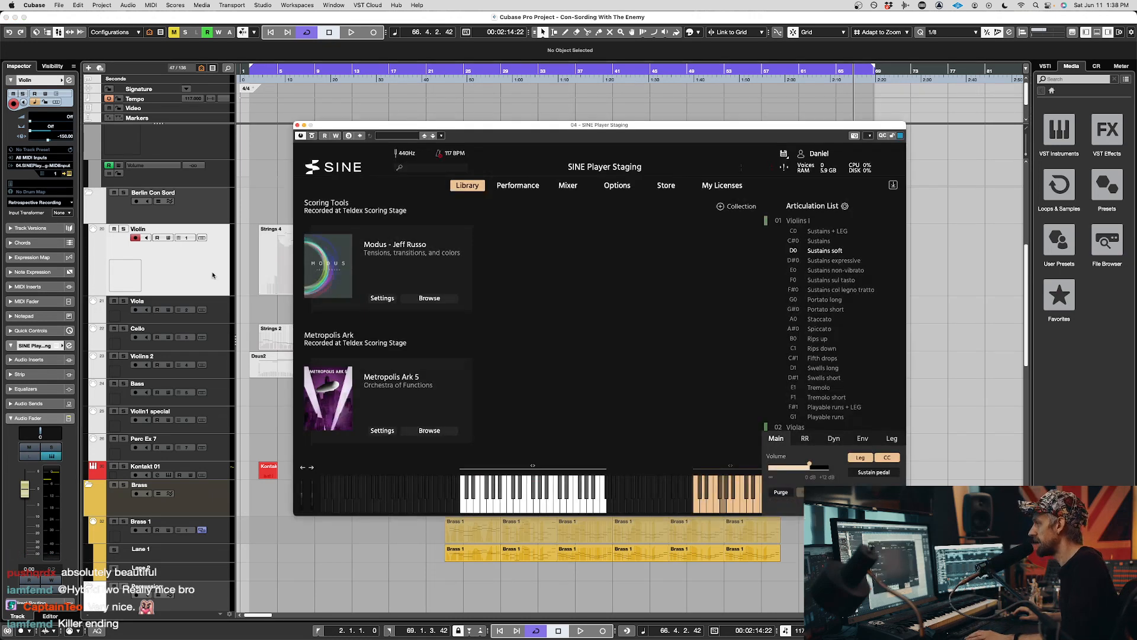
- Browse the Berlin Con Sordino Strings collection in the library and expand its Violins folder
scroll(534, 301, "down", 10)
scroll(670, 310, "down", 6)
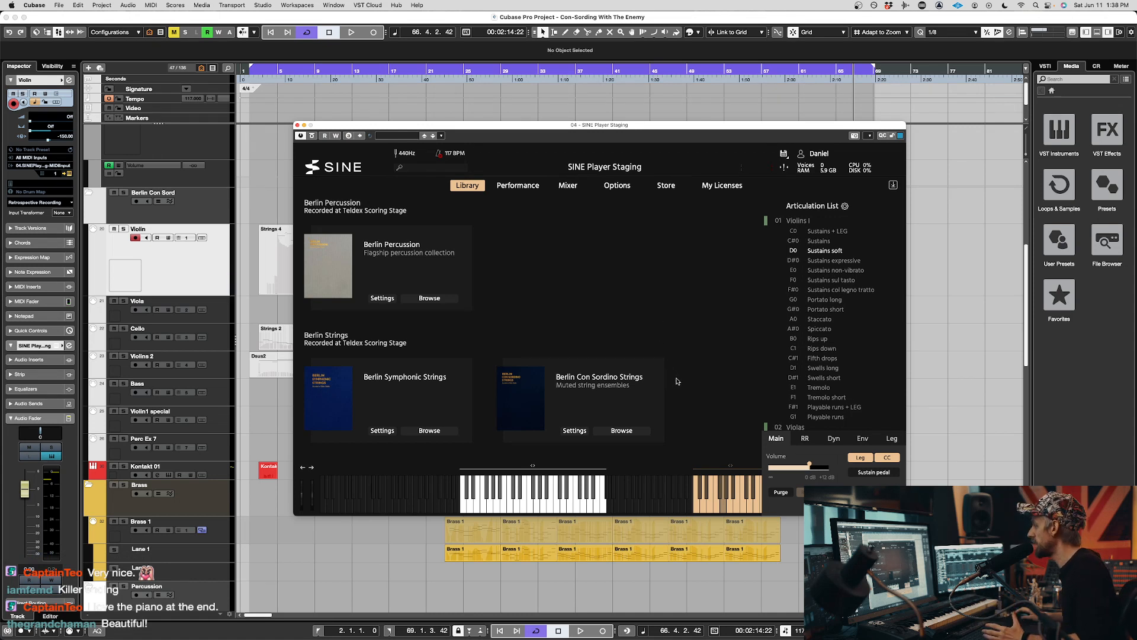
left_click(632, 430)
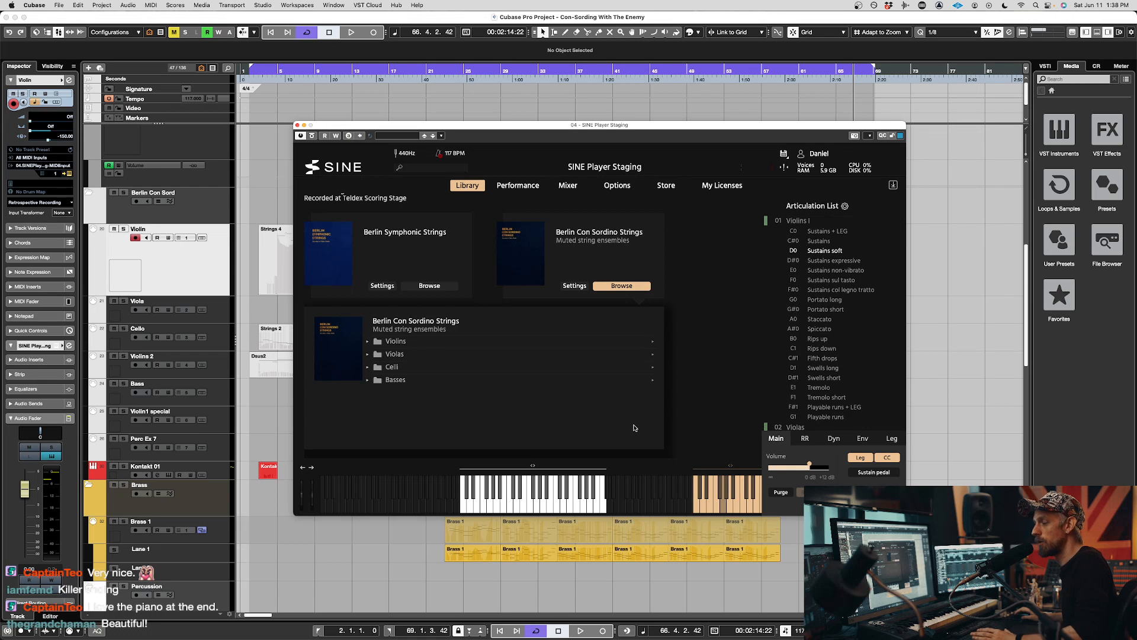
left_click(368, 342)
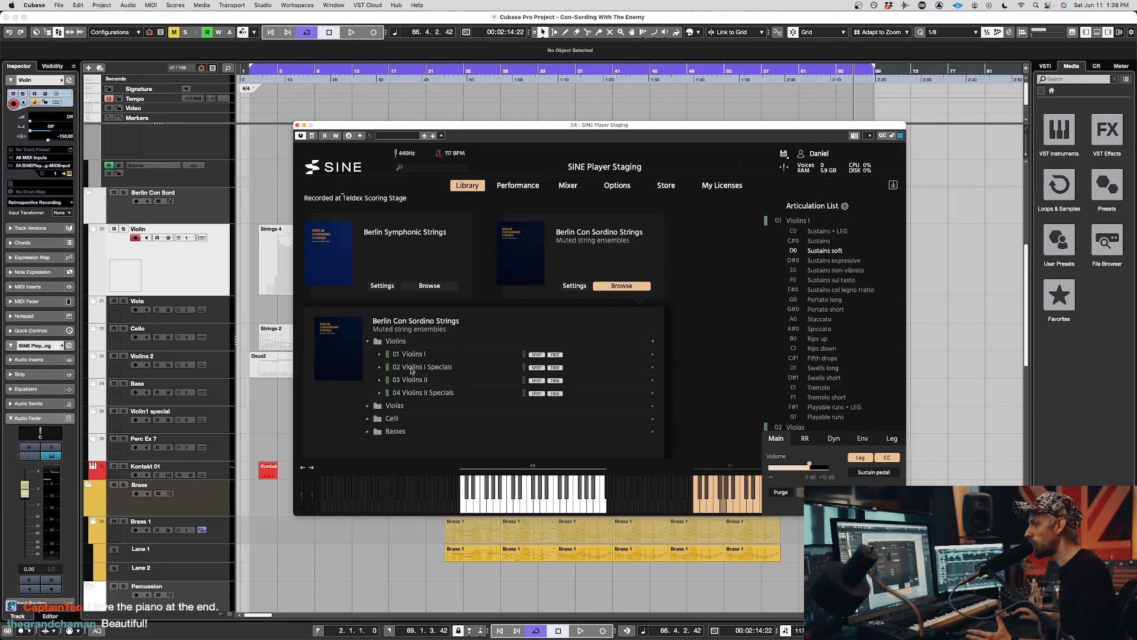
scroll(382, 349, "down", 2)
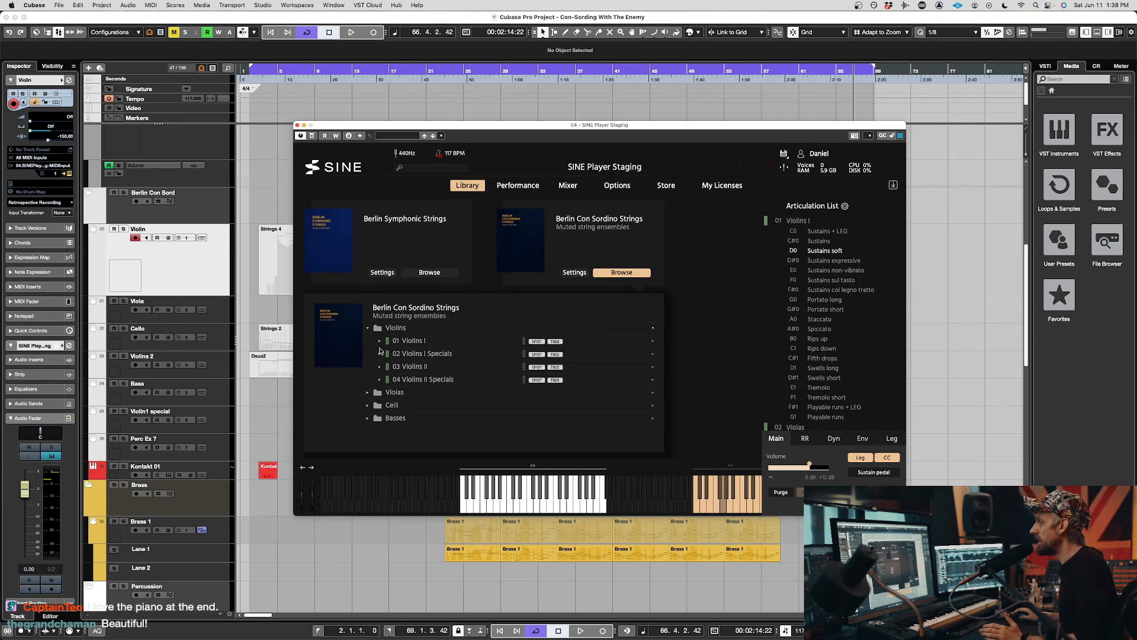
- Expand the Violas, Celli and Basses folders of Berlin Con Sordino Strings to show their instruments
left_click(367, 391)
scroll(368, 396, "down", 3)
left_click(367, 403)
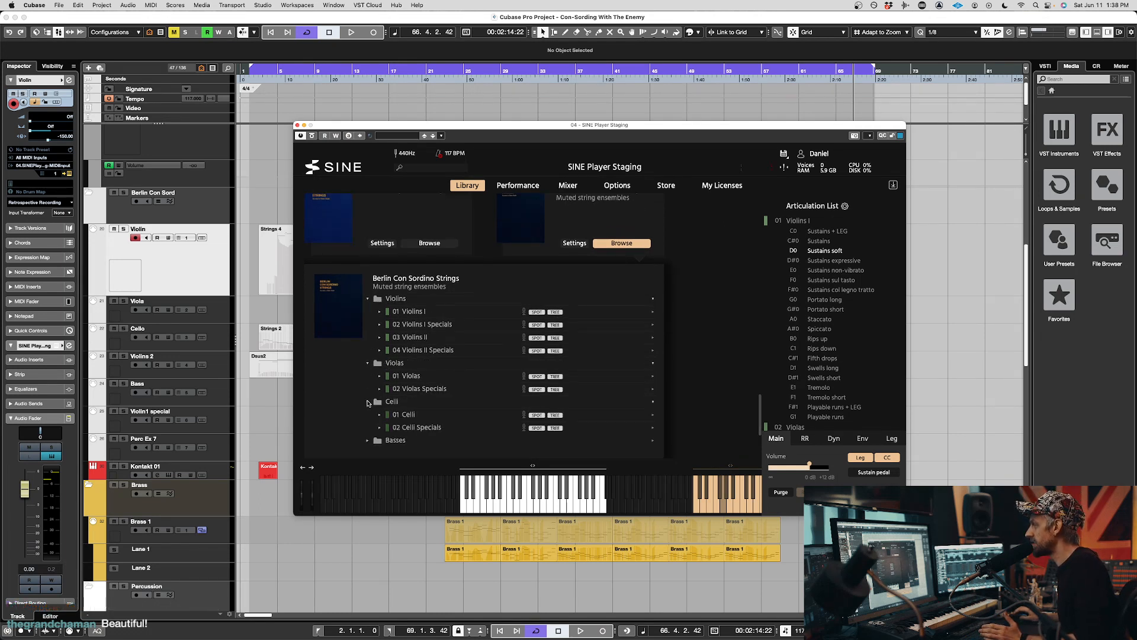
scroll(367, 404, "down", 3)
left_click(368, 414)
scroll(450, 385, "down", 1)
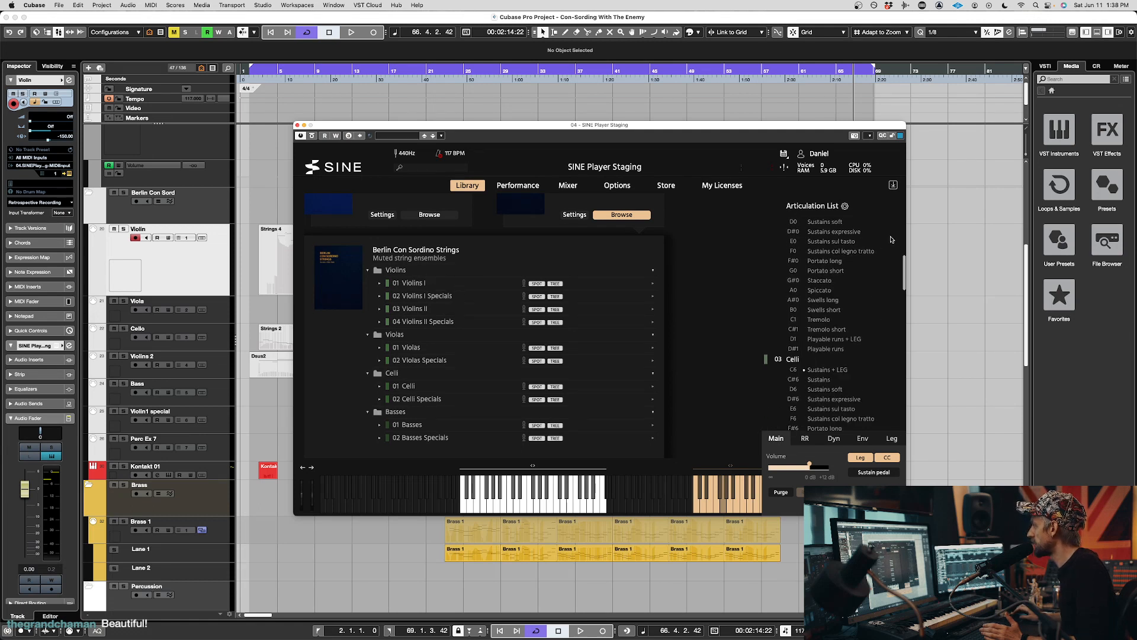
- Examine the loaded articulations of each string section in the articulation list, including Violins II and Basses
left_click_drag(904, 273, 894, 324)
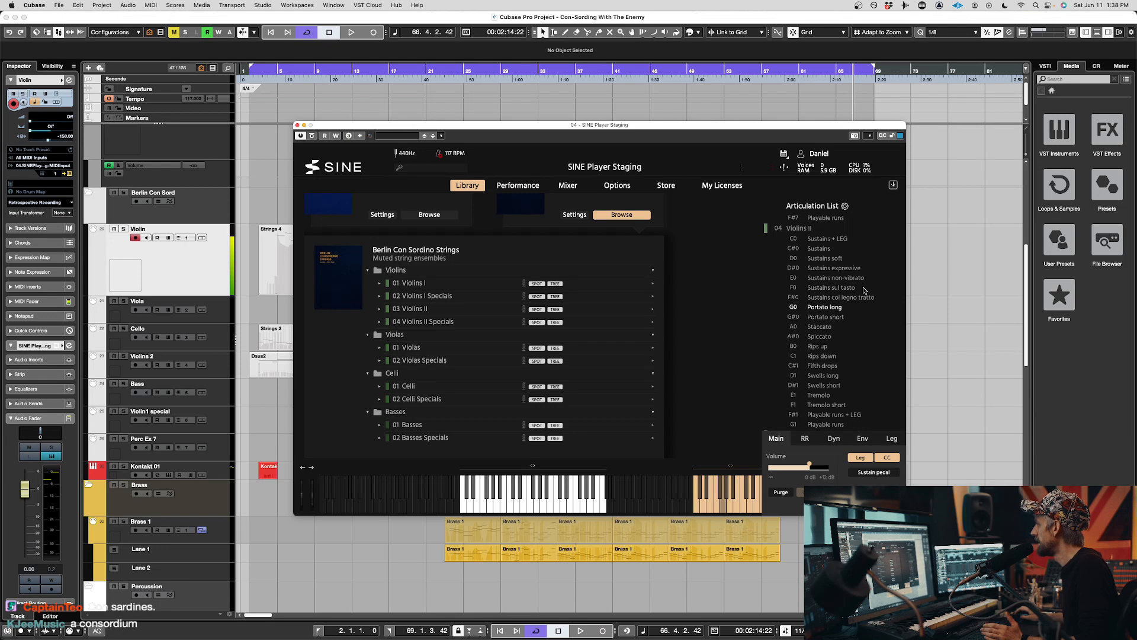
scroll(824, 321, "down", 1)
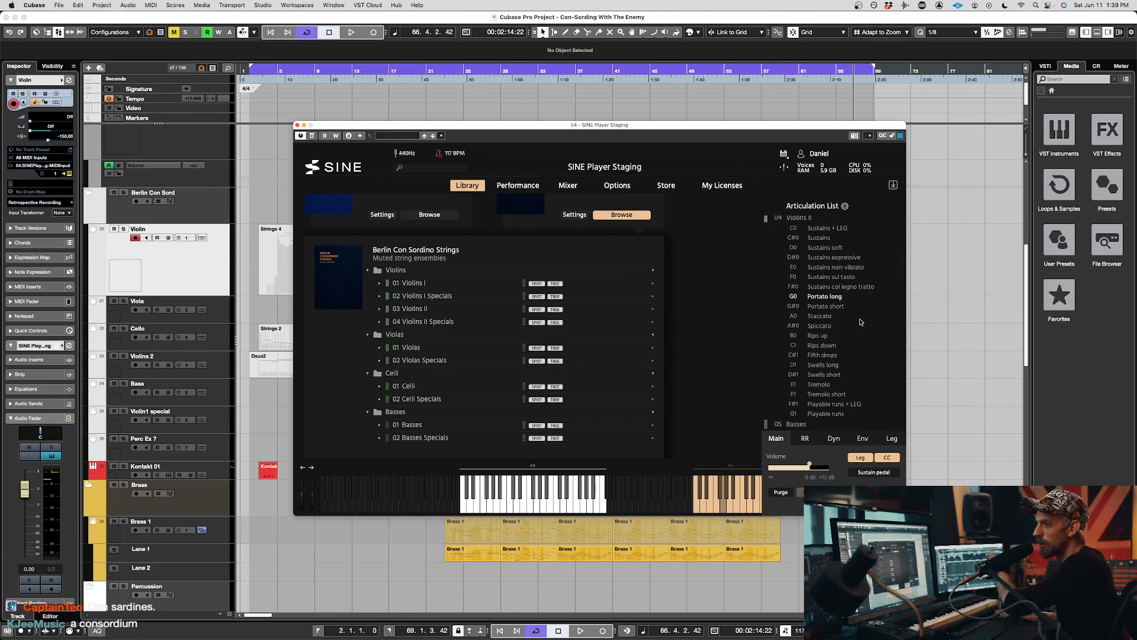
scroll(853, 320, "down", 5)
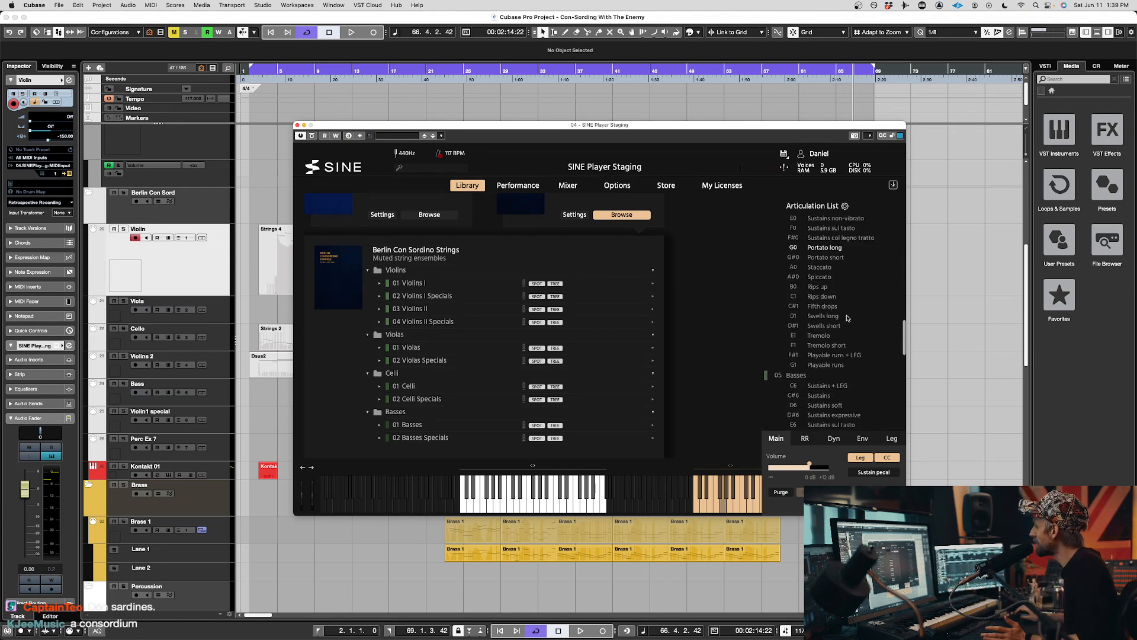
scroll(847, 307, "down", 5)
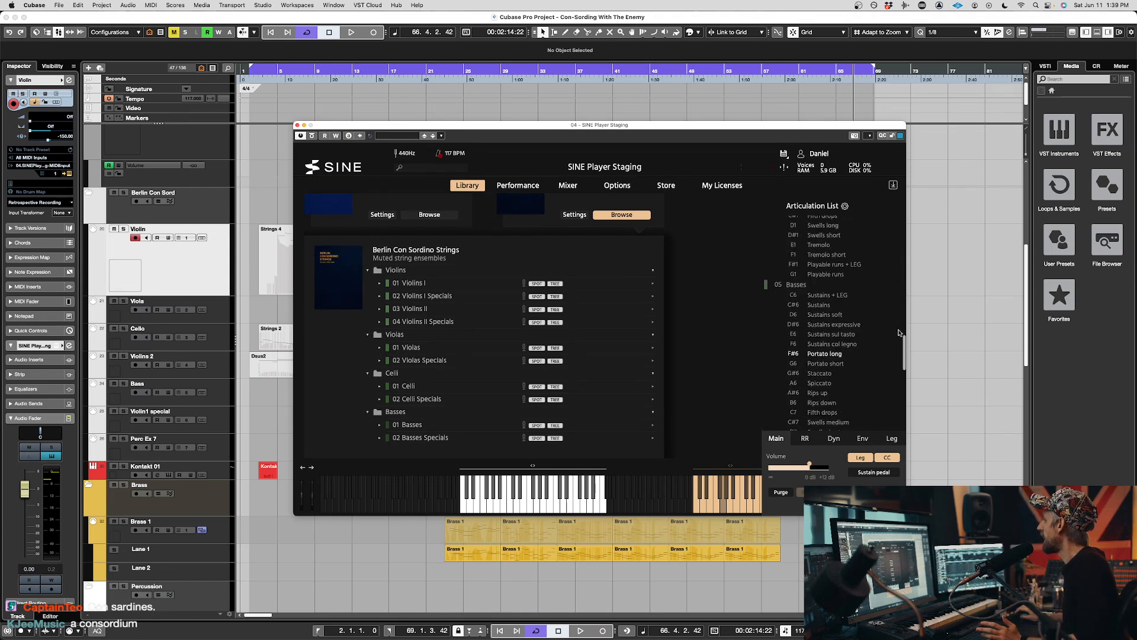
left_click_drag(904, 349, 906, 370)
scroll(900, 362, "down", 5)
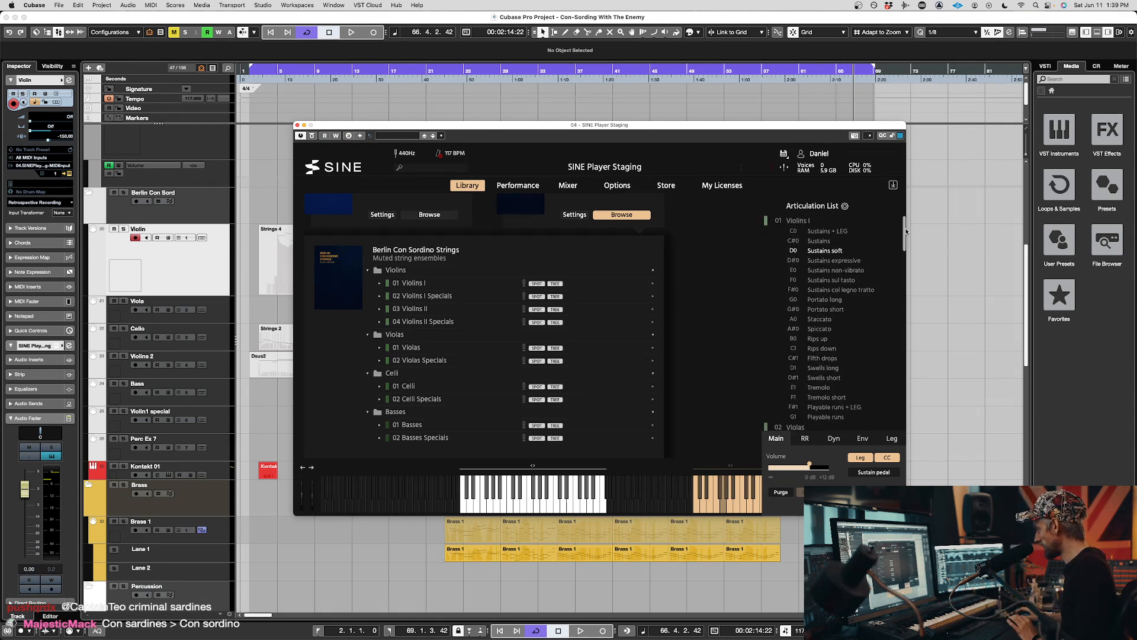
scroll(903, 234, "down", 3)
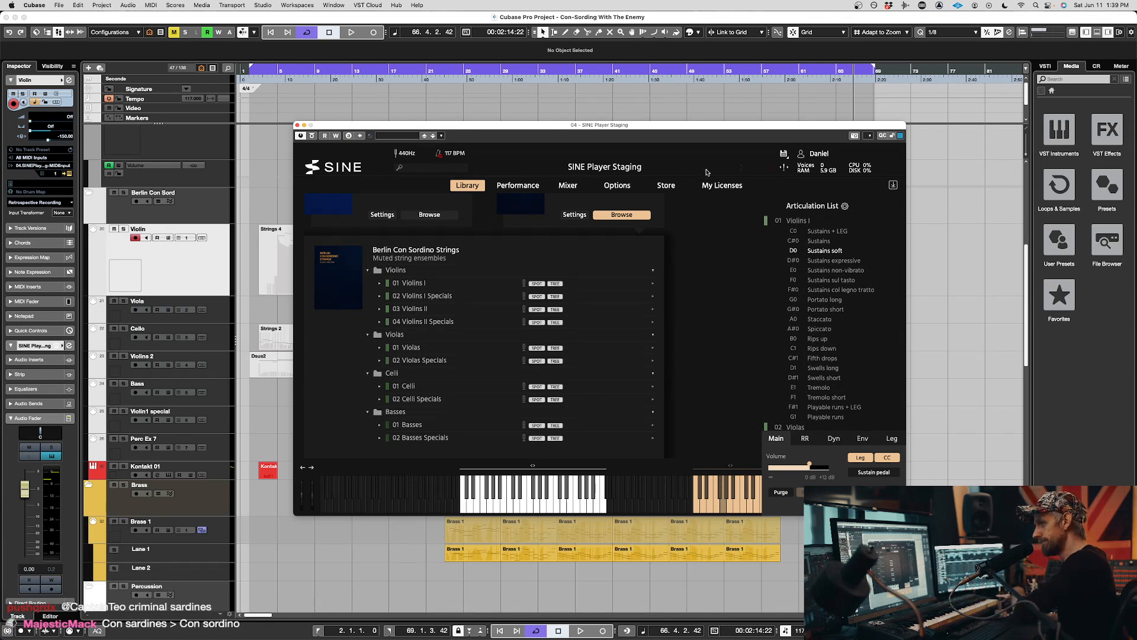
- Close the SINE Player window and look over the project's tracks from the Extra folder back up to the Strings folder
left_click(297, 125)
scroll(374, 420, "down", 10)
scroll(375, 420, "up", 10)
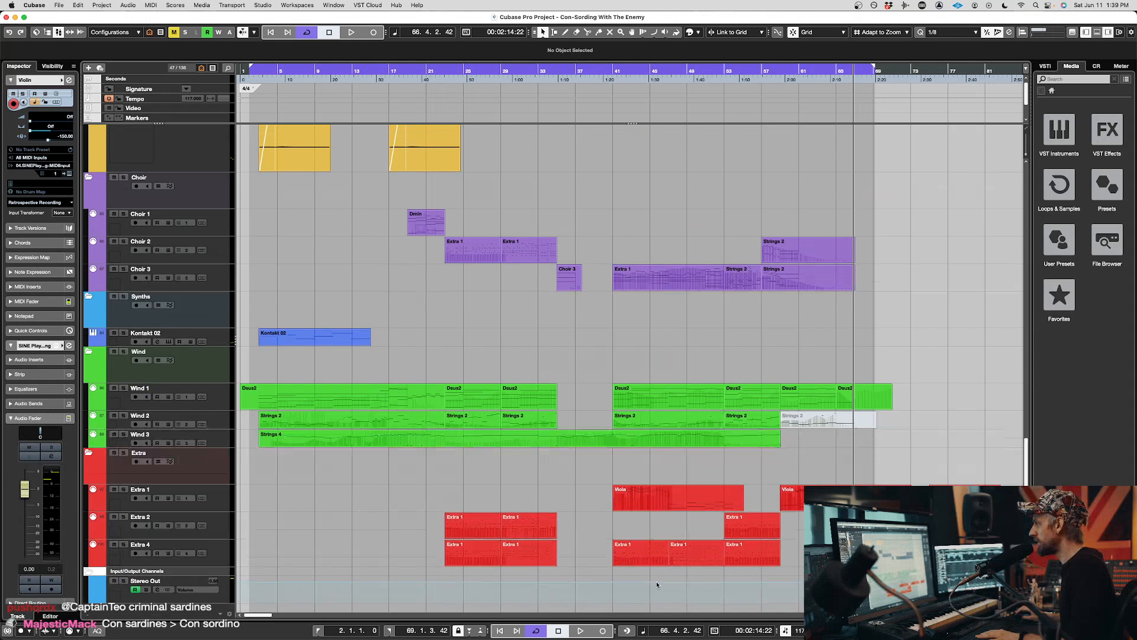
scroll(621, 335, "up", 5)
scroll(622, 335, "up", 5)
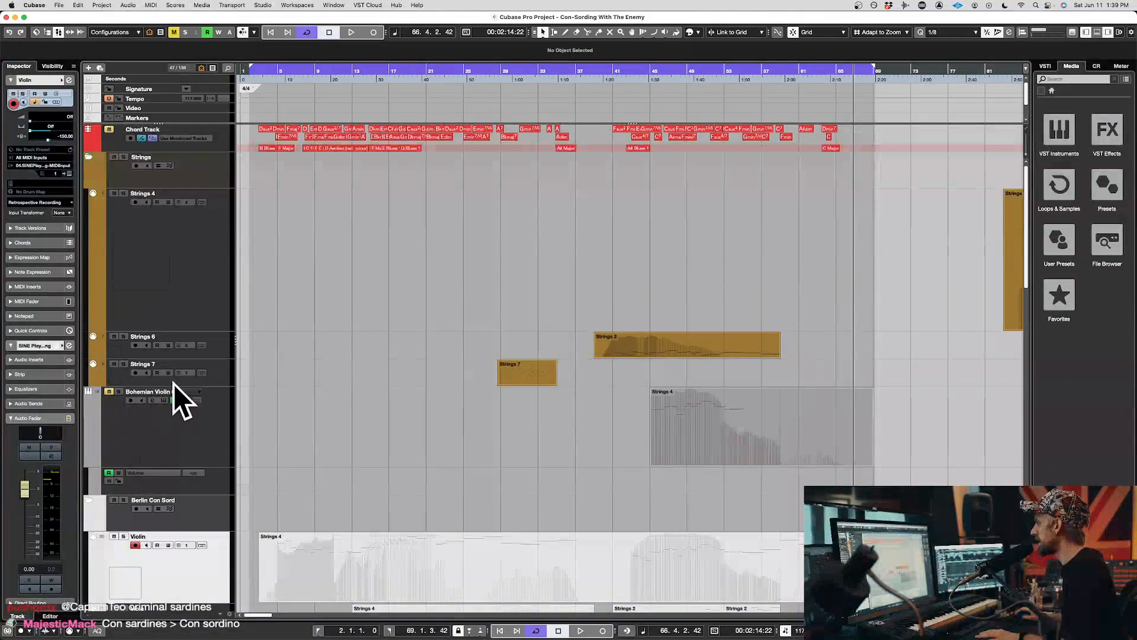
- Inspect the Bohemian Violin 01 track and select the Strings 2 part on the Strings 6 track
left_click(144, 424)
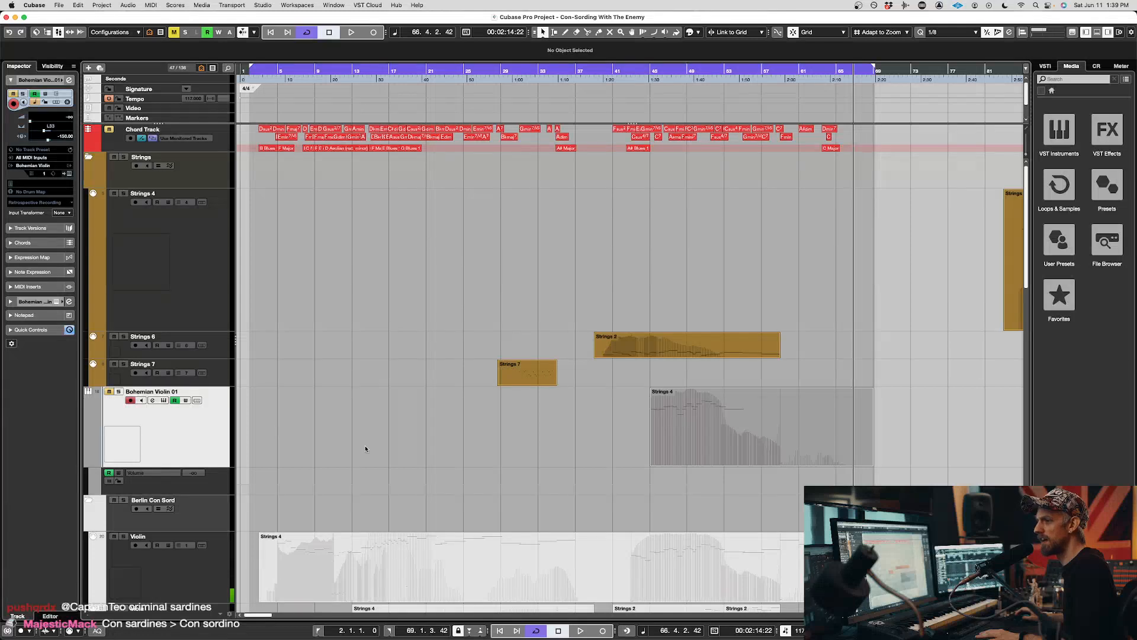
left_click(218, 346)
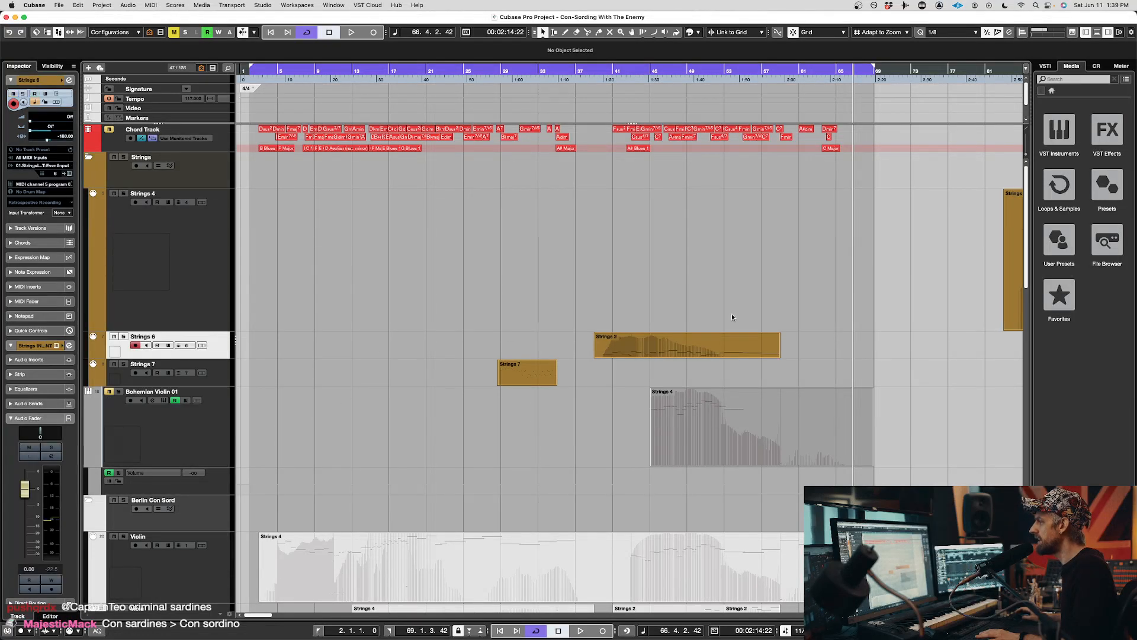
left_click(714, 343)
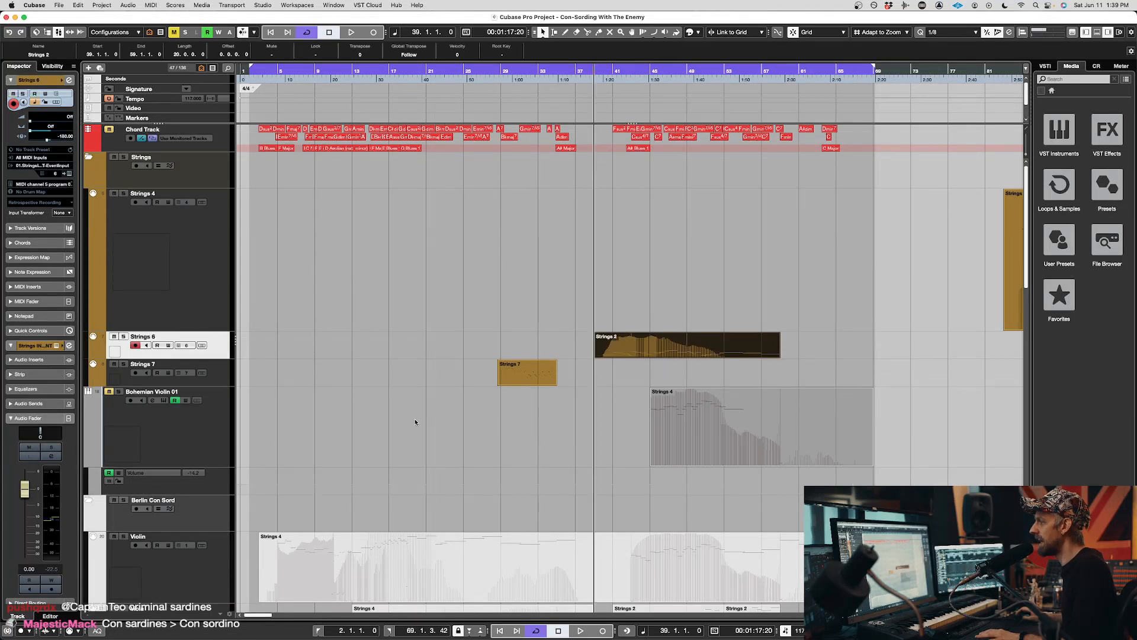
scroll(415, 421, "down", 5)
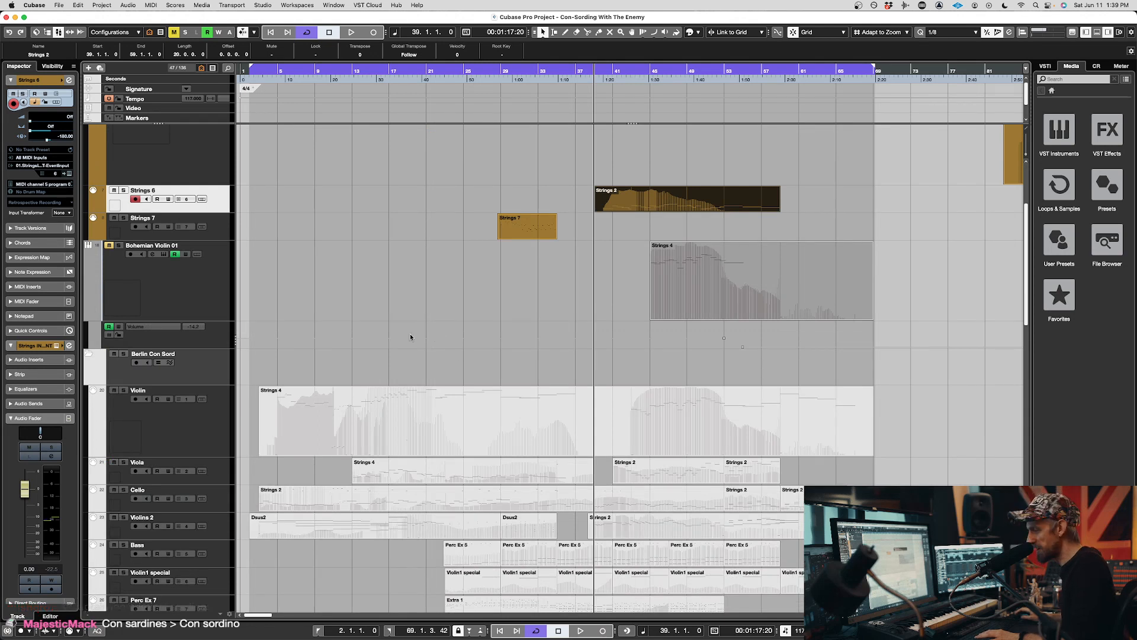
left_click(475, 232)
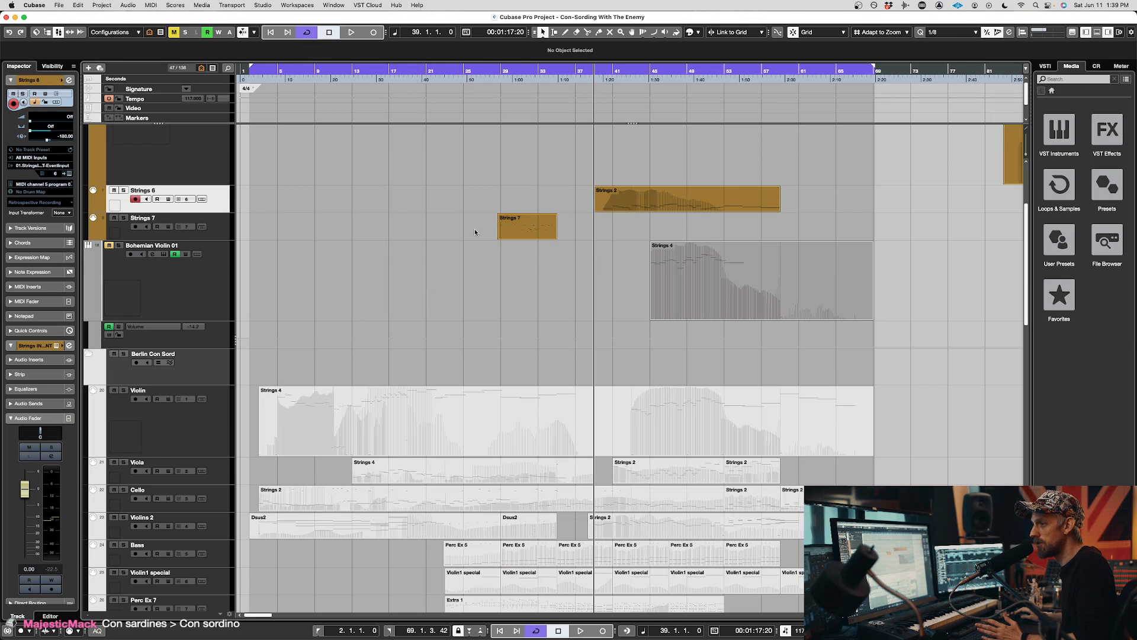
left_click(618, 206)
- Solo the Berlin Con Sord folder and select all its string parts from Violin down to Perc Ex 7
scroll(487, 292, "down", 12)
scroll(467, 273, "up", 14)
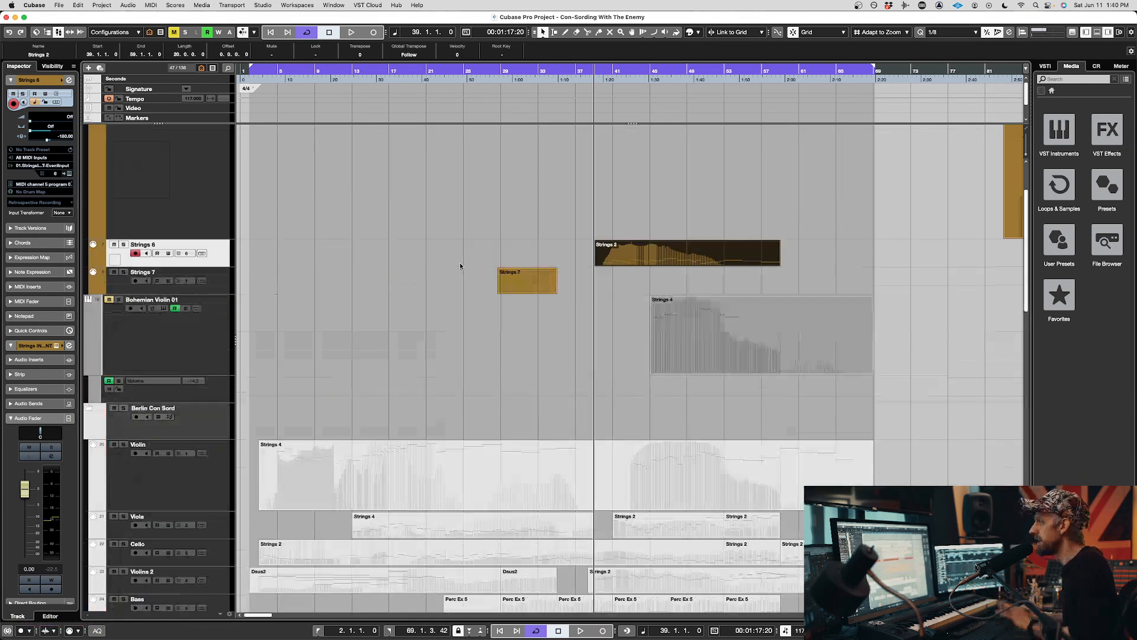
scroll(474, 356, "down", 3)
left_click(124, 315)
scroll(439, 314, "down", 3)
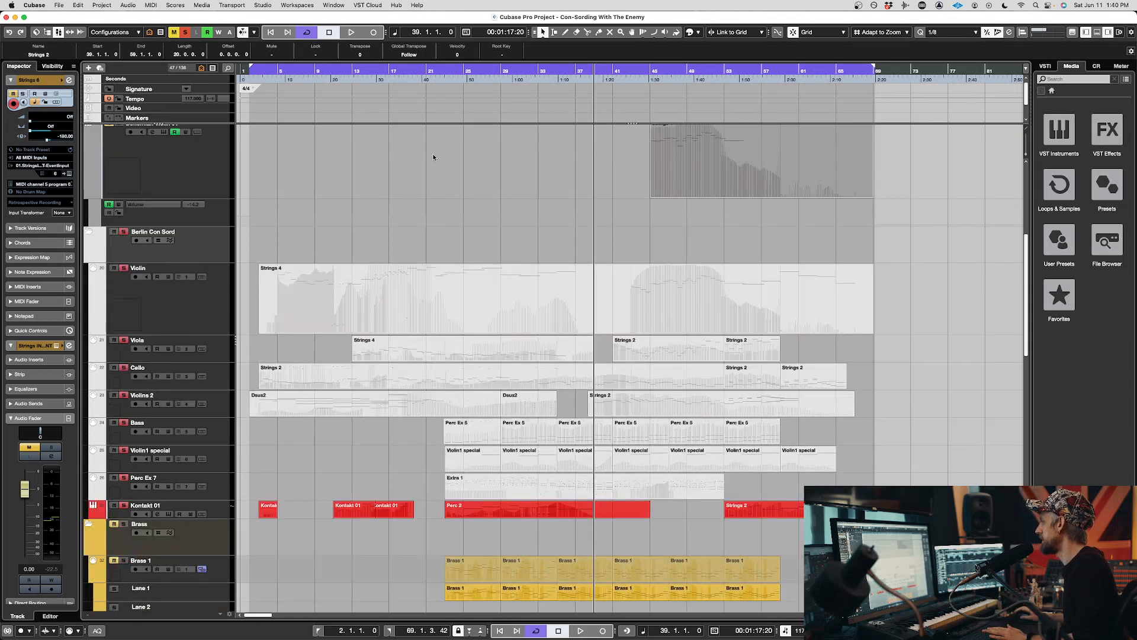
left_click_drag(883, 487, 415, 308)
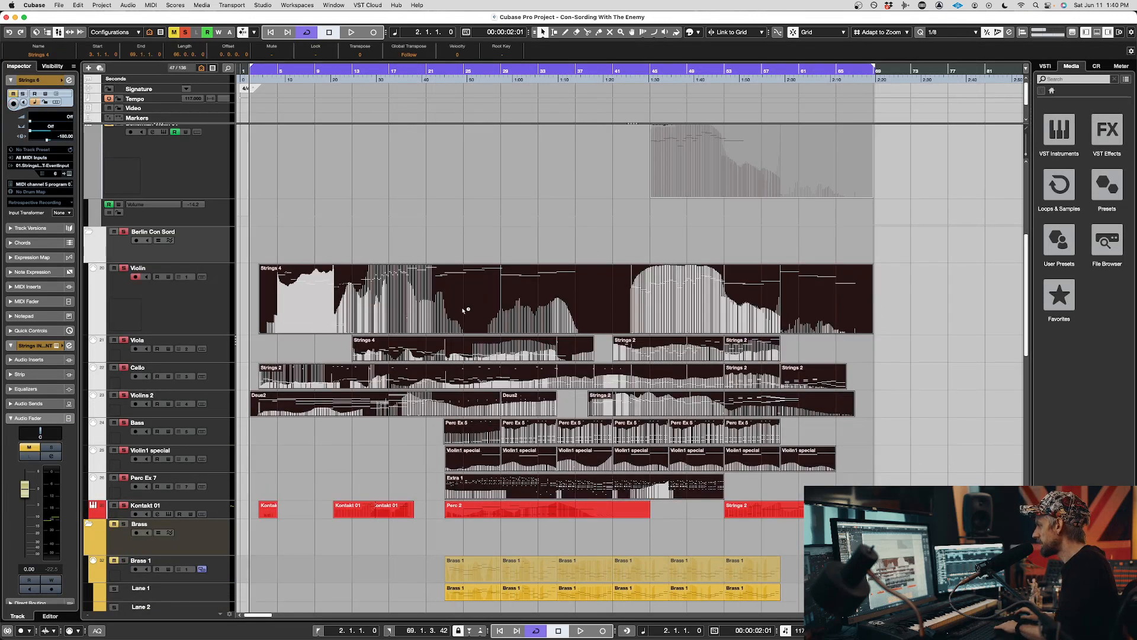
- Open the selected string parts in the Key Editor, close it and clear the part selection
double_click(463, 309)
key("Return")
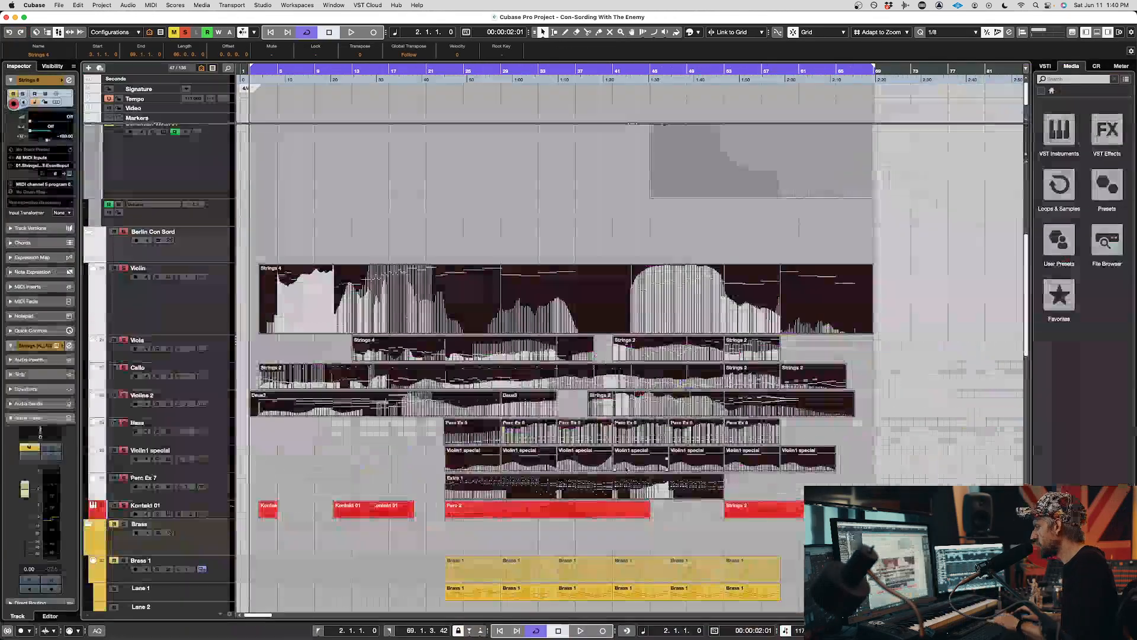
left_click(468, 199)
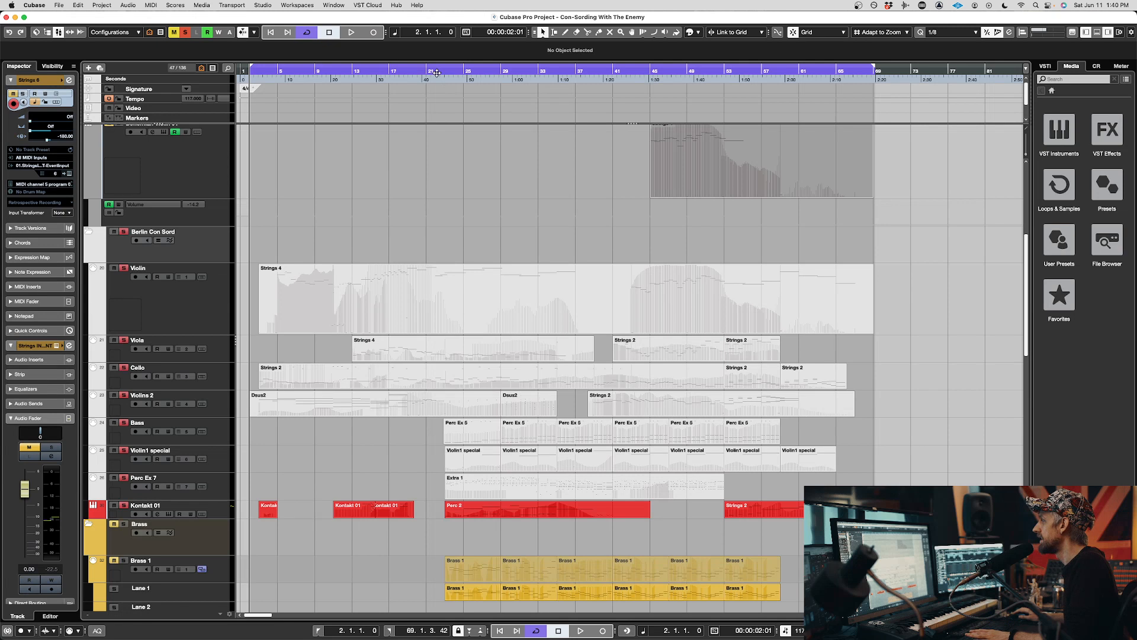
- Play the soloed strings from about bar 14, stop, and restart playback from about bar 12
double_click(368, 72)
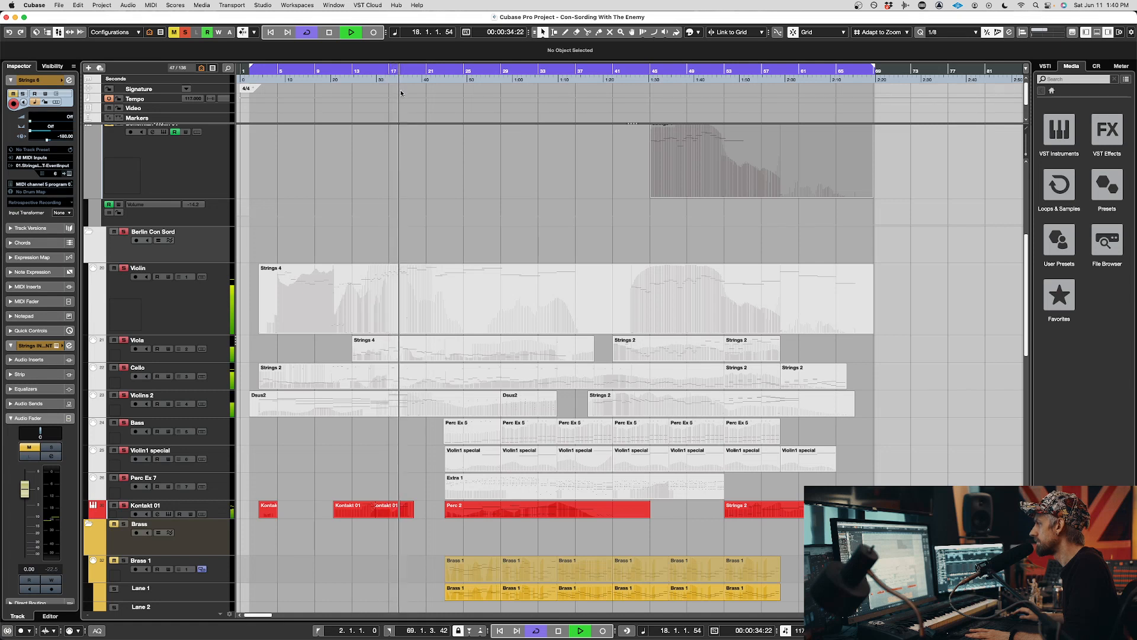
key("space")
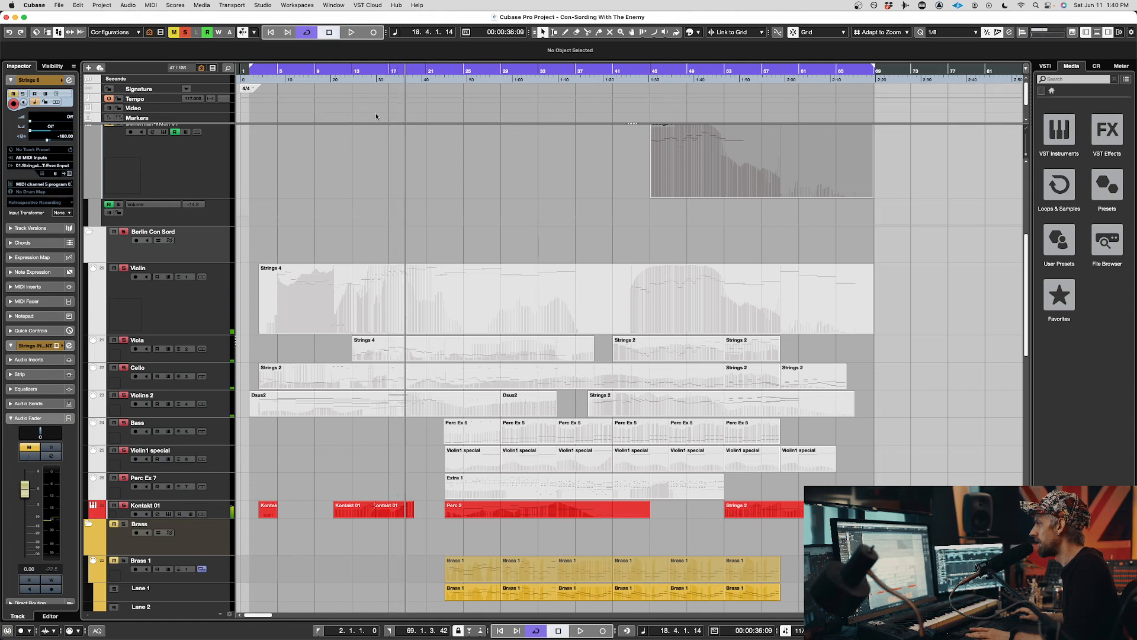
left_click(344, 76)
key("space")
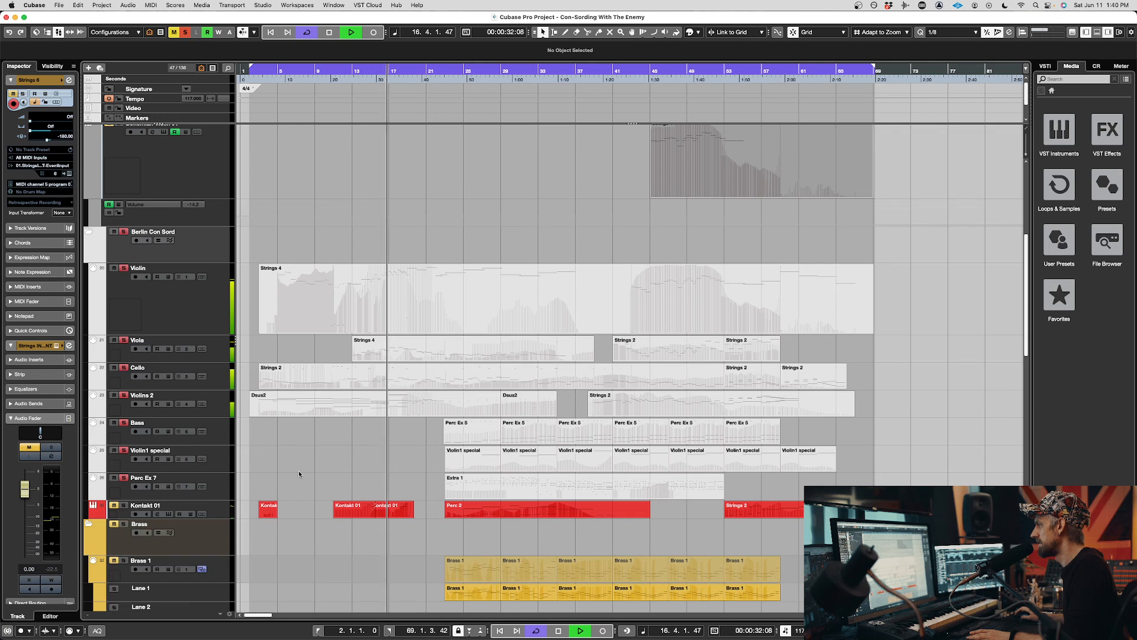
- Select the opening parts on Violin, Viola, Cello and Violins 2, and review their notes together in the Key Editor back to about bar 12
left_click_drag(389, 457, 422, 329)
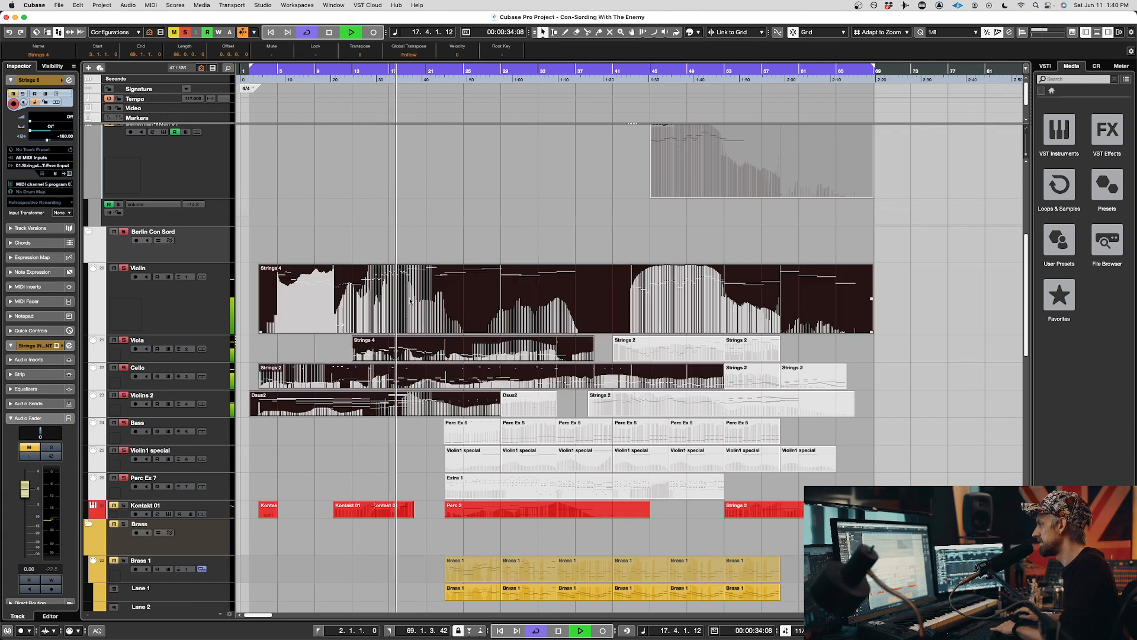
double_click(422, 329)
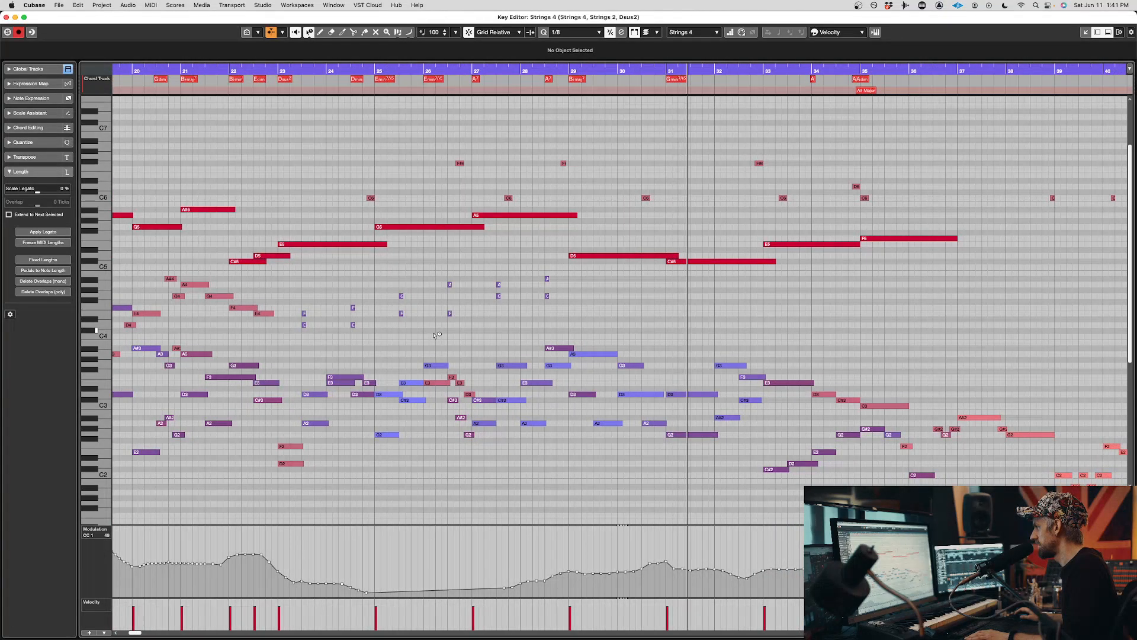
scroll(435, 335, "left", 5)
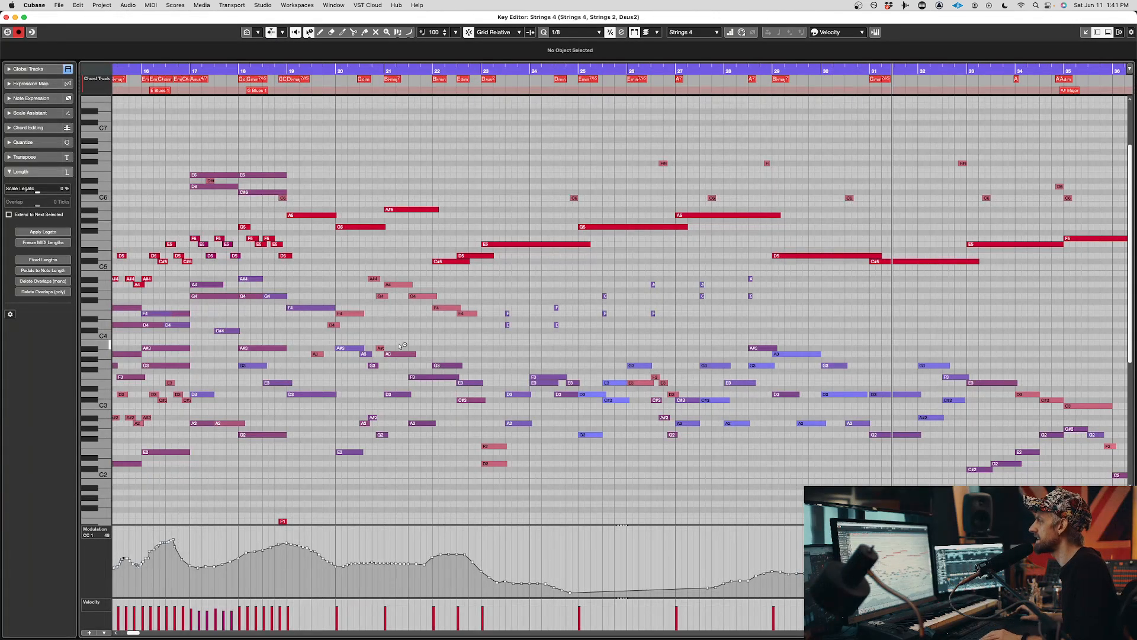
scroll(403, 346, "left", 5)
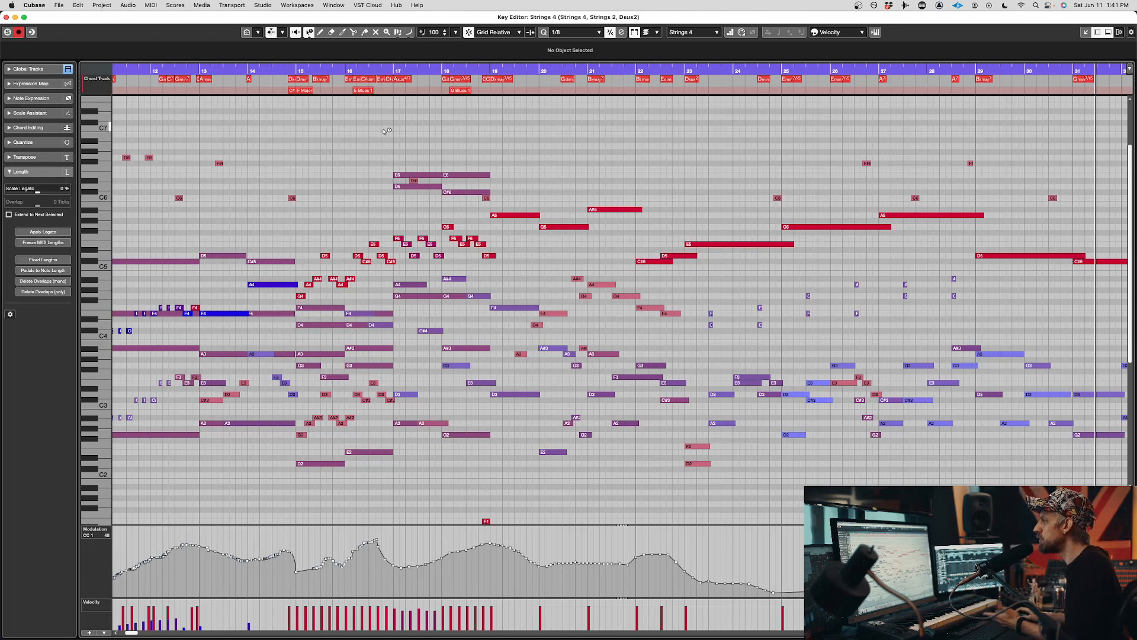
key("Return")
- Open the Violin track's SINE Player instrument and look through its library collections
left_click(191, 314)
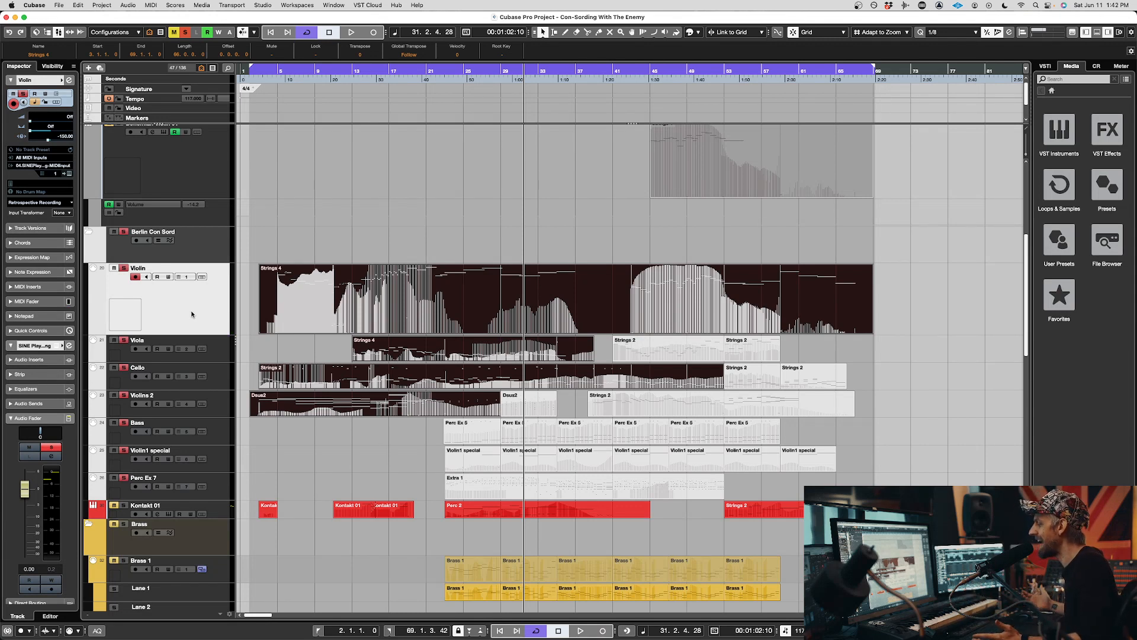
key("alt+shift+i")
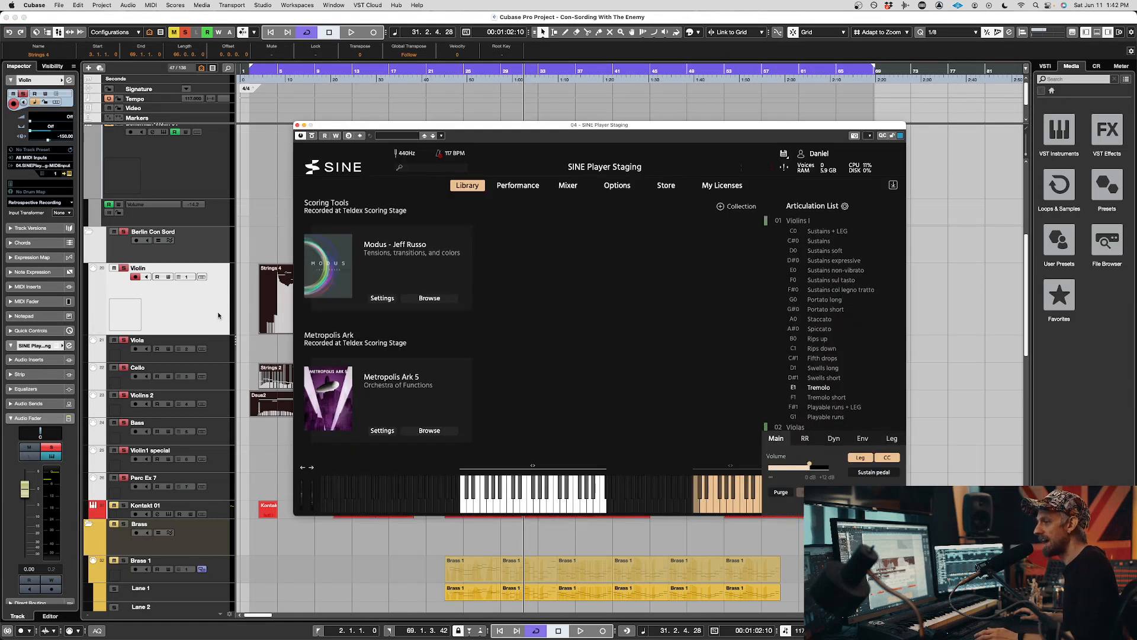
scroll(614, 303, "down", 10)
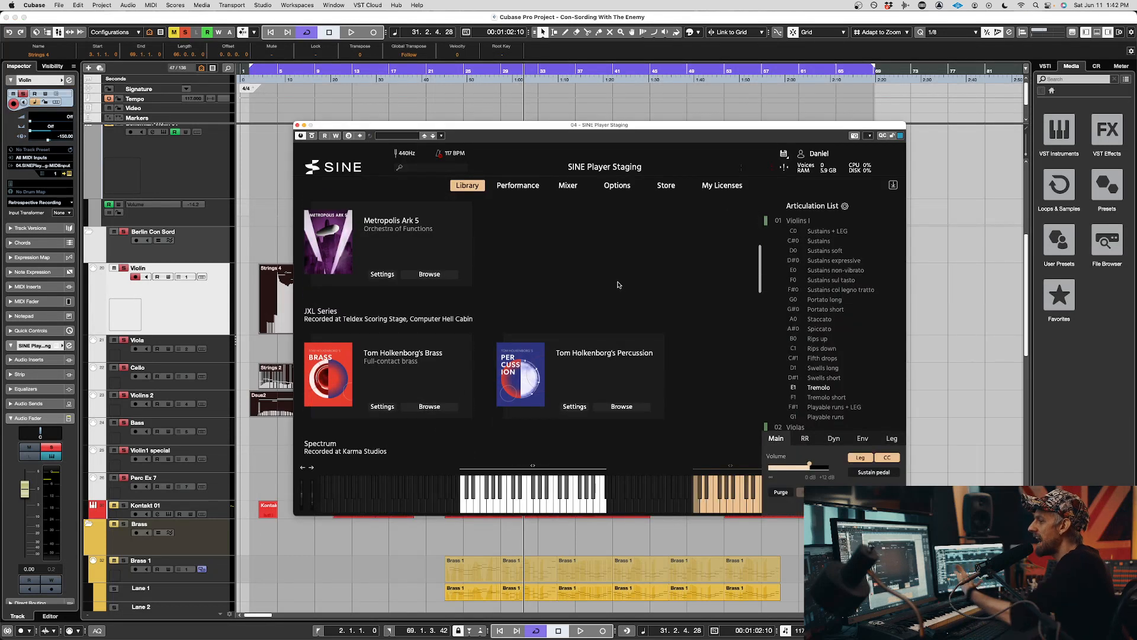
scroll(709, 305, "down", 3)
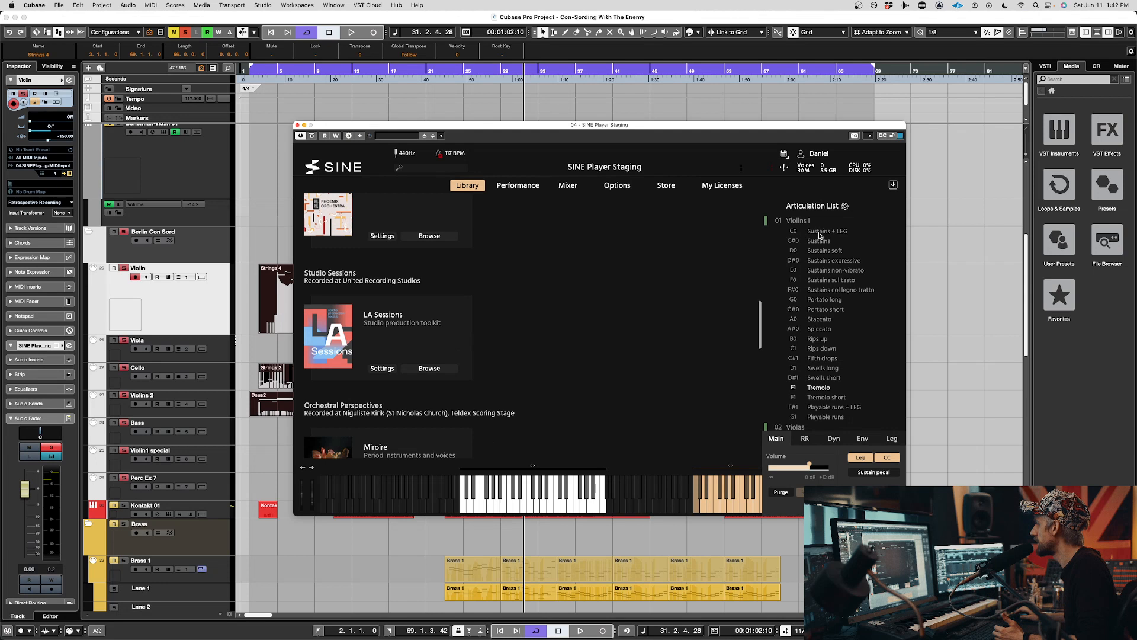
- Activate the Violins I Sustains + LEG articulation, reposition the SINE Player window and switch to Sustains
left_click(821, 232)
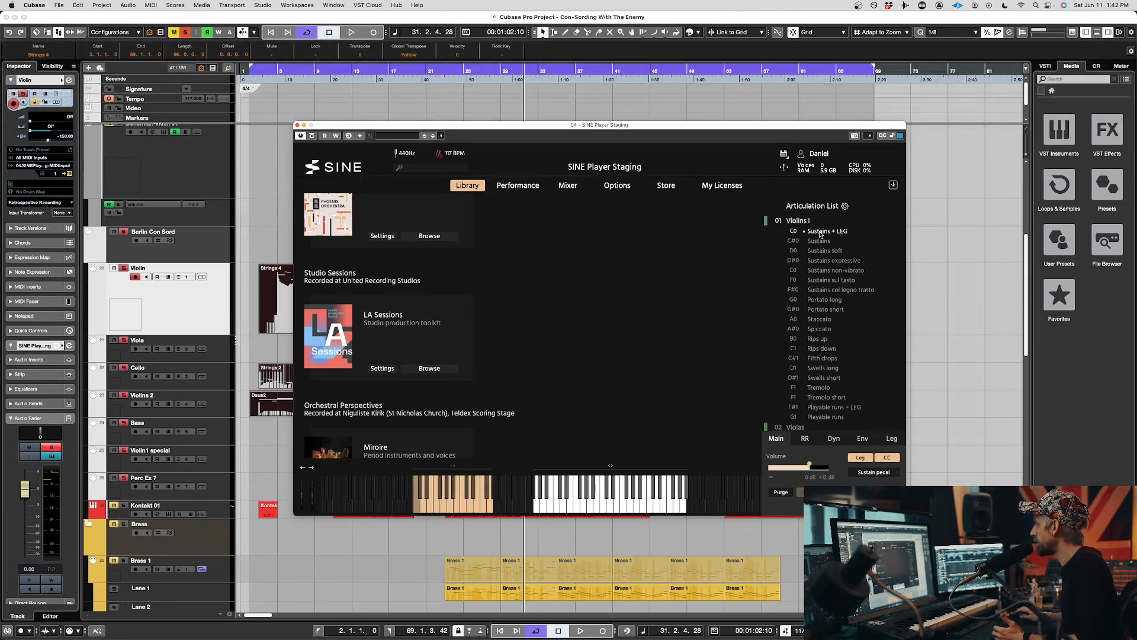
left_click_drag(758, 126, 818, 256)
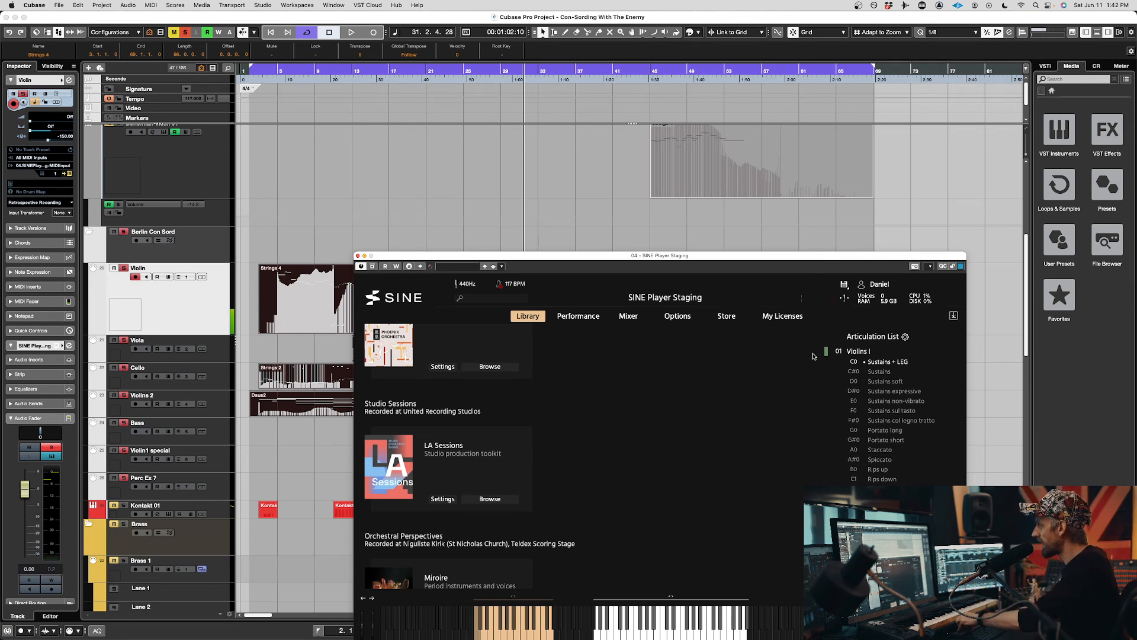
left_click_drag(701, 256, 649, 160)
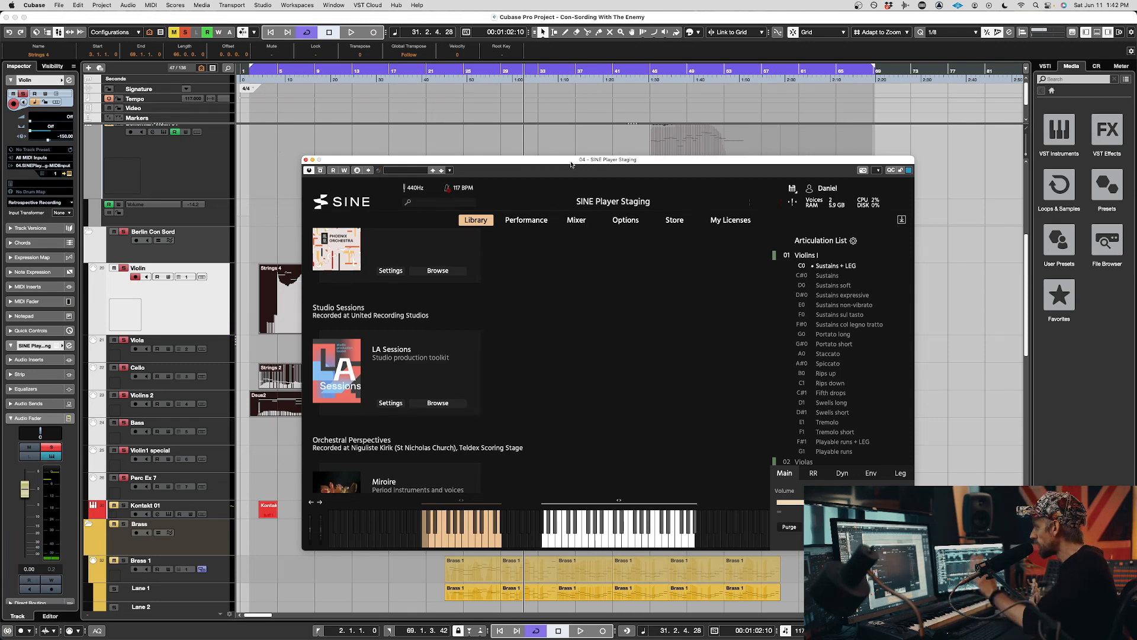
left_click(828, 276)
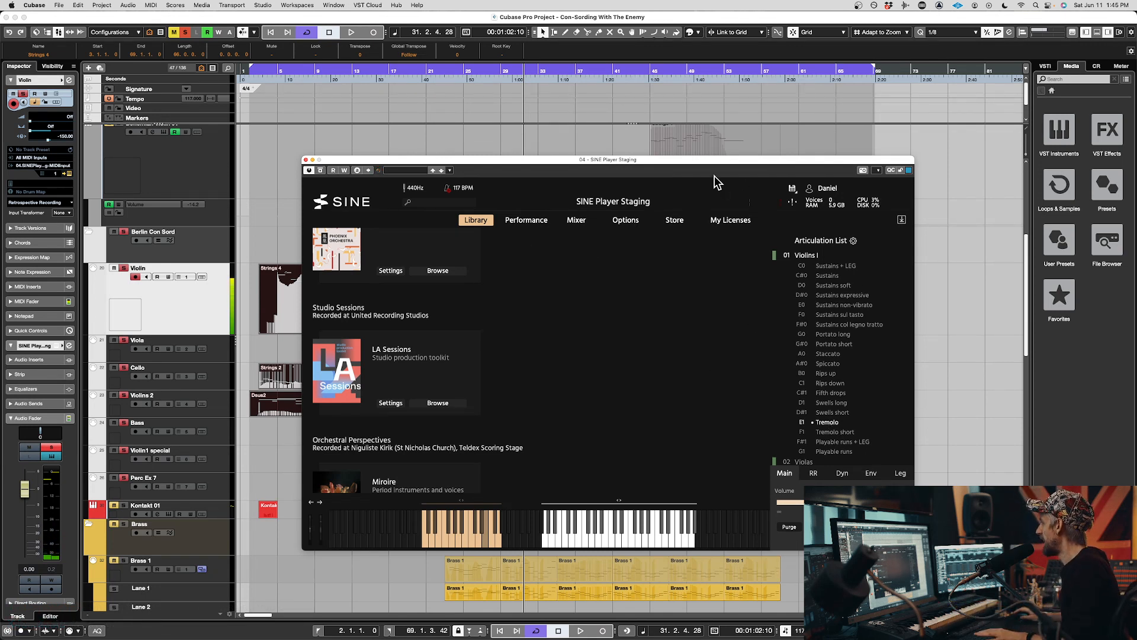
- Move the SINE Player window clear of the string tracks and set the playback position to bar 2
left_click_drag(707, 164, 603, 450)
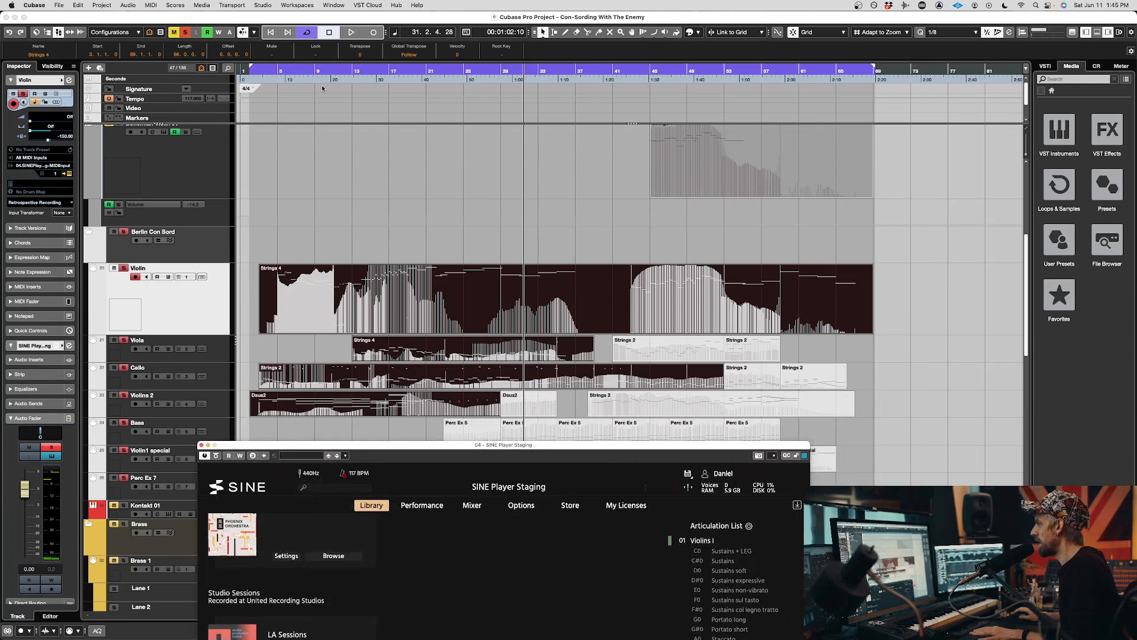
left_click(248, 78)
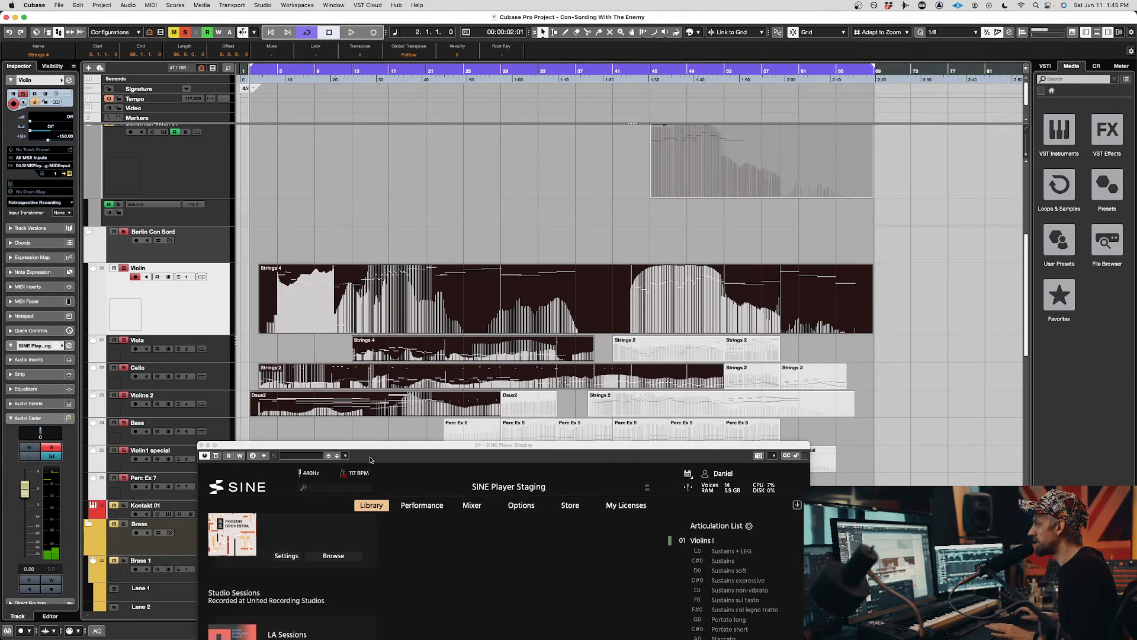
left_click_drag(368, 447, 648, 122)
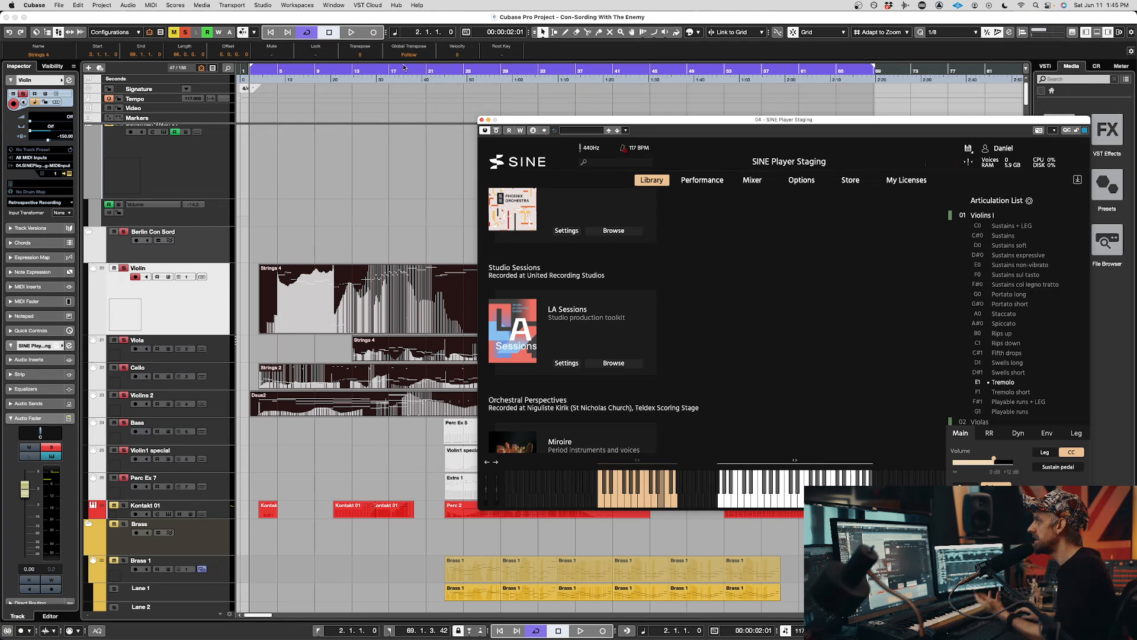
- Set the playback position to bar 13 and close the SINE Player window
left_click(380, 79)
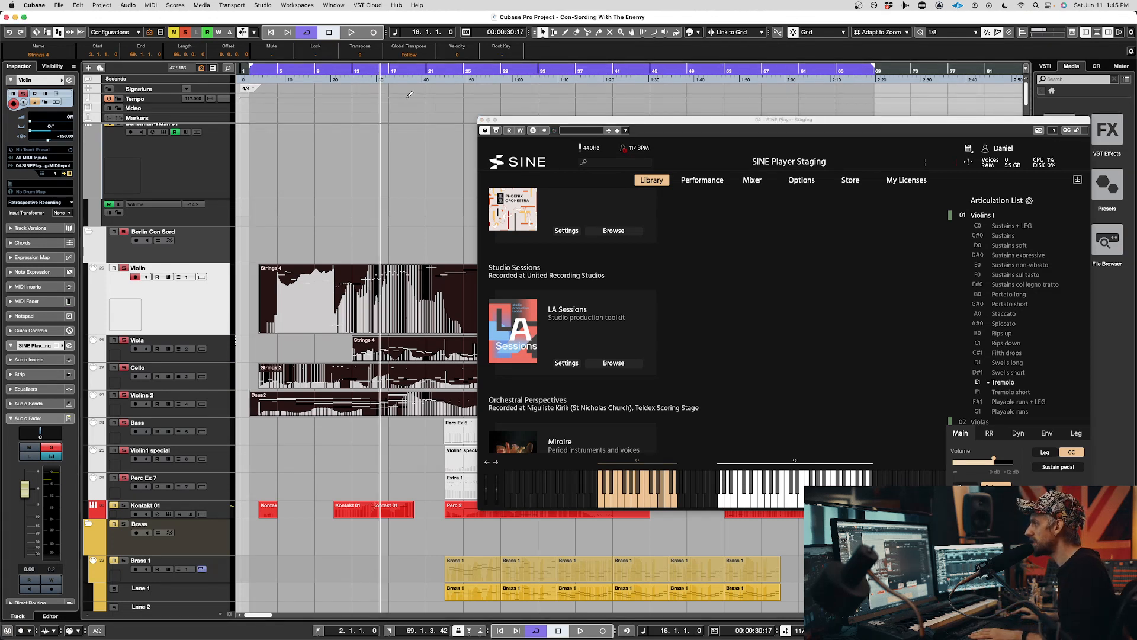
left_click(354, 70)
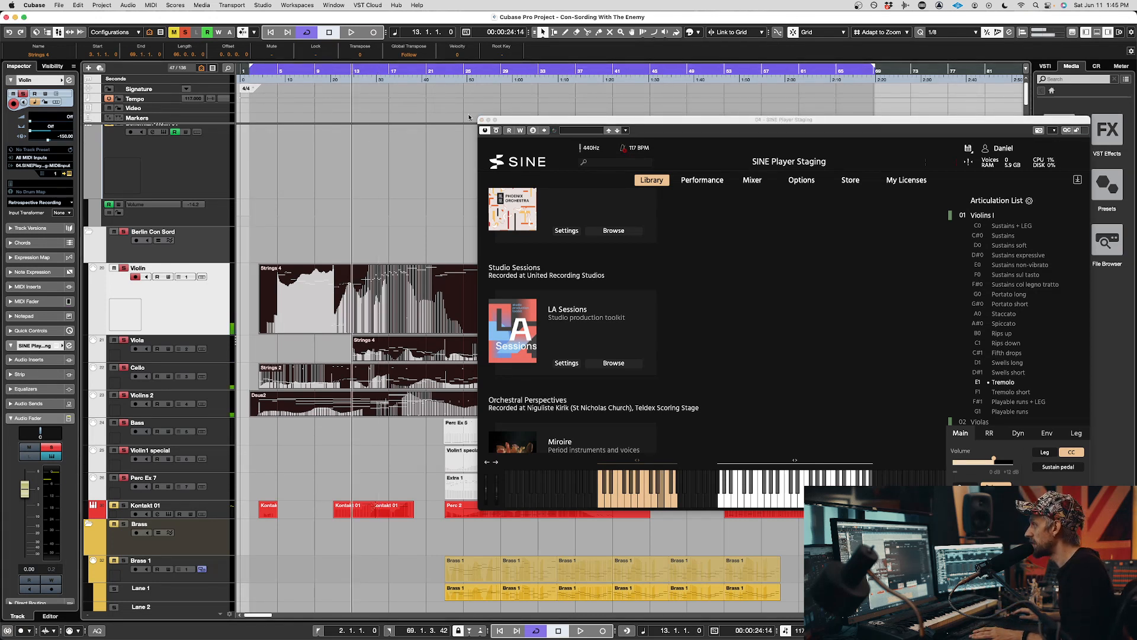
left_click(481, 121)
- Open the opening parts of the Violin, Viola, Cello and Violins 2 tracks in the Key Editor and play the passage around bars 11 to 13
left_click_drag(417, 461, 406, 287)
key("Return")
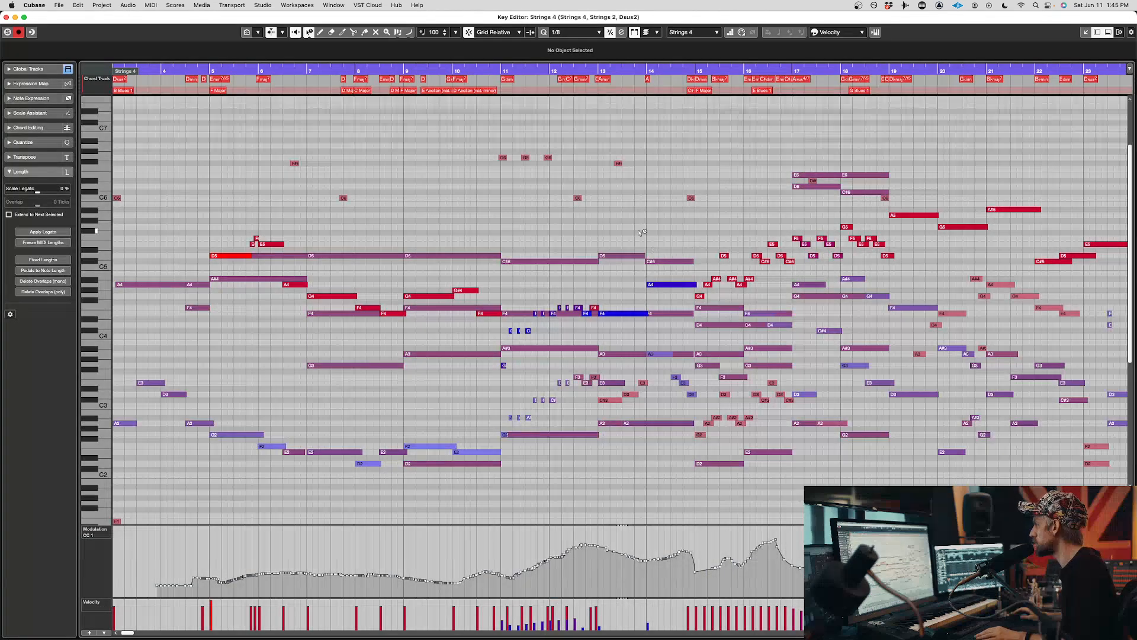
scroll(654, 249, "right", 3)
left_click(395, 70)
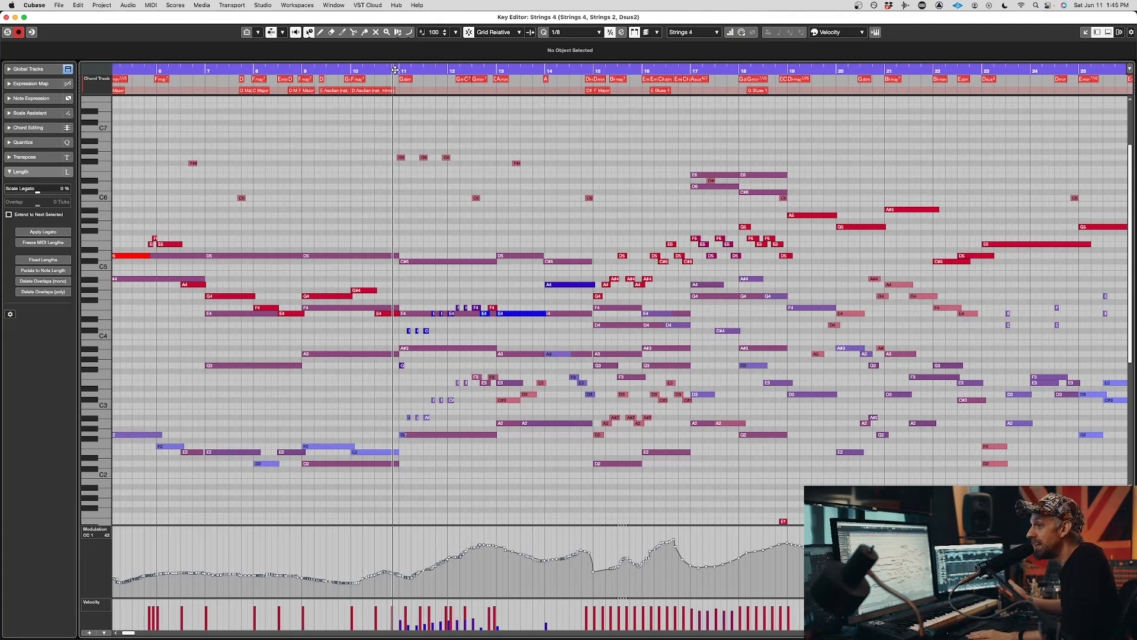
key("space")
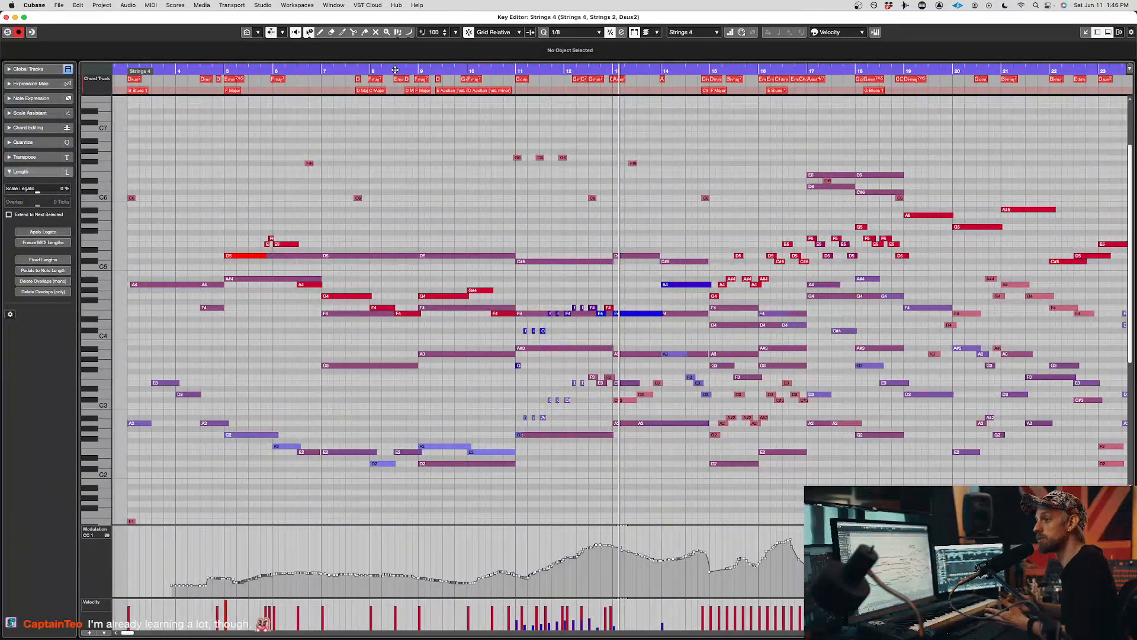
key("KP_Subtract")
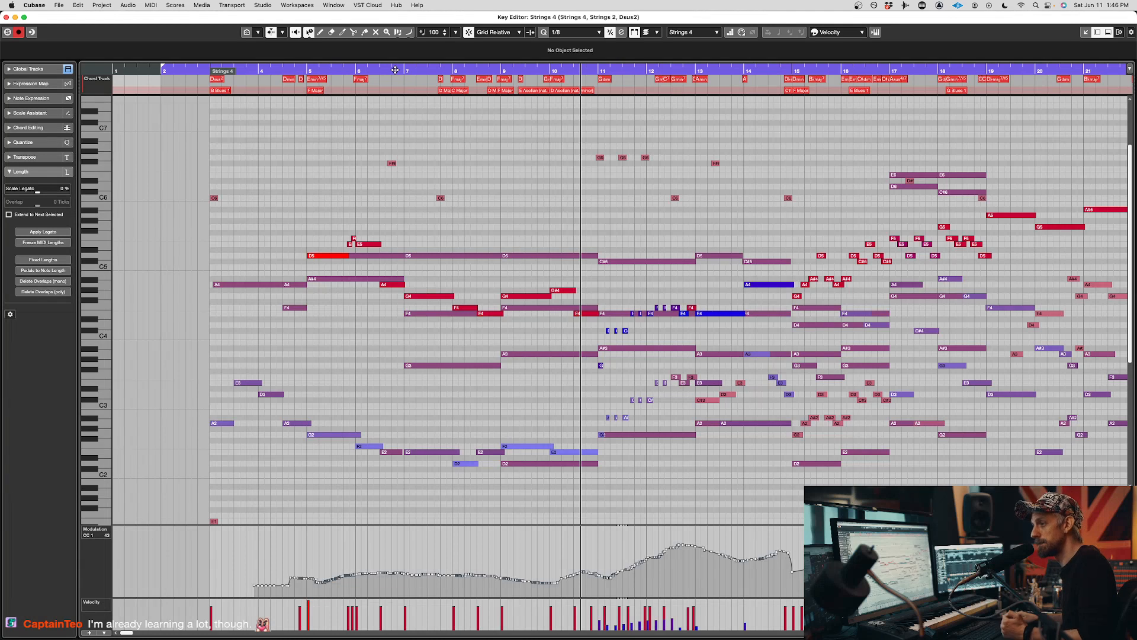
key("KP_Subtract")
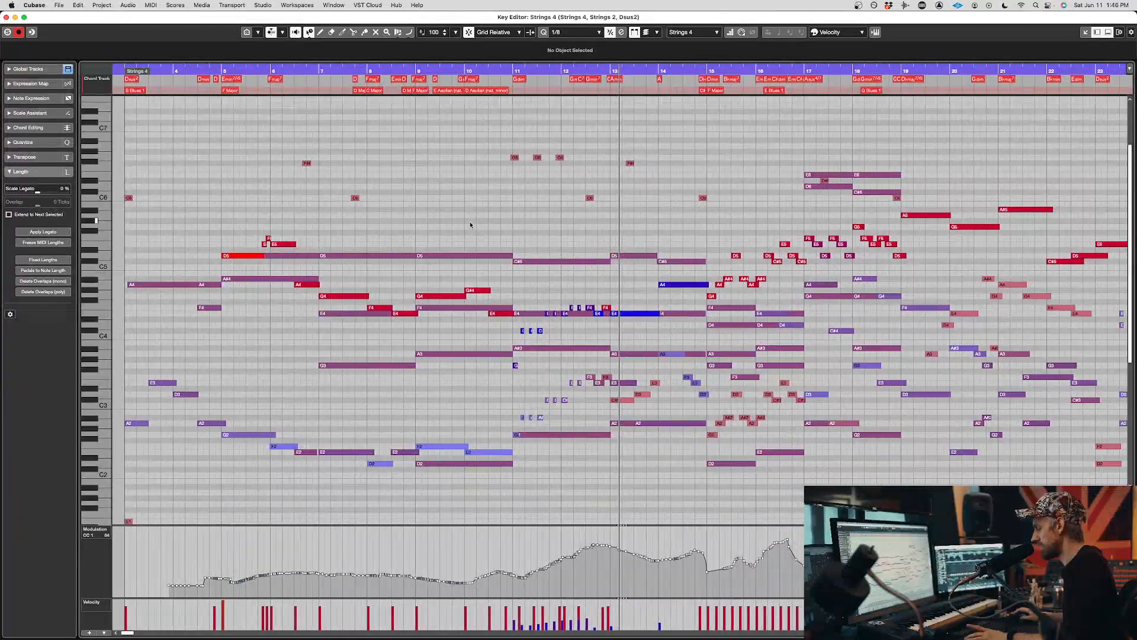
- Open SINE Player over the Key Editor and examine the Celli articulations in its list during playback
key("F11")
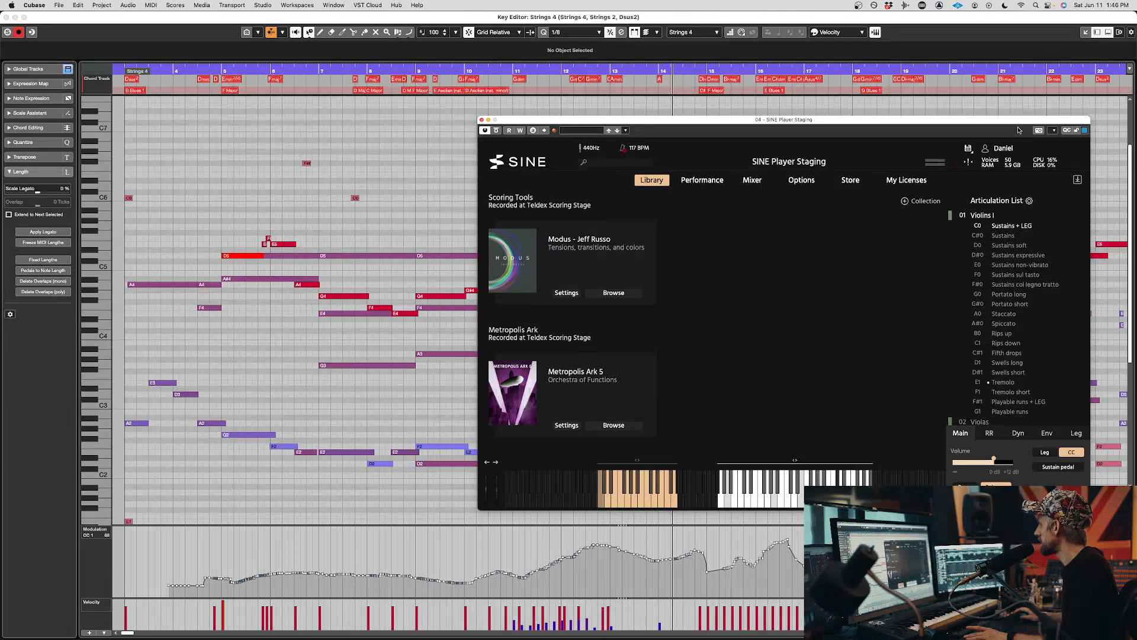
scroll(1032, 306, "down", 10)
scroll(1032, 306, "up", 6)
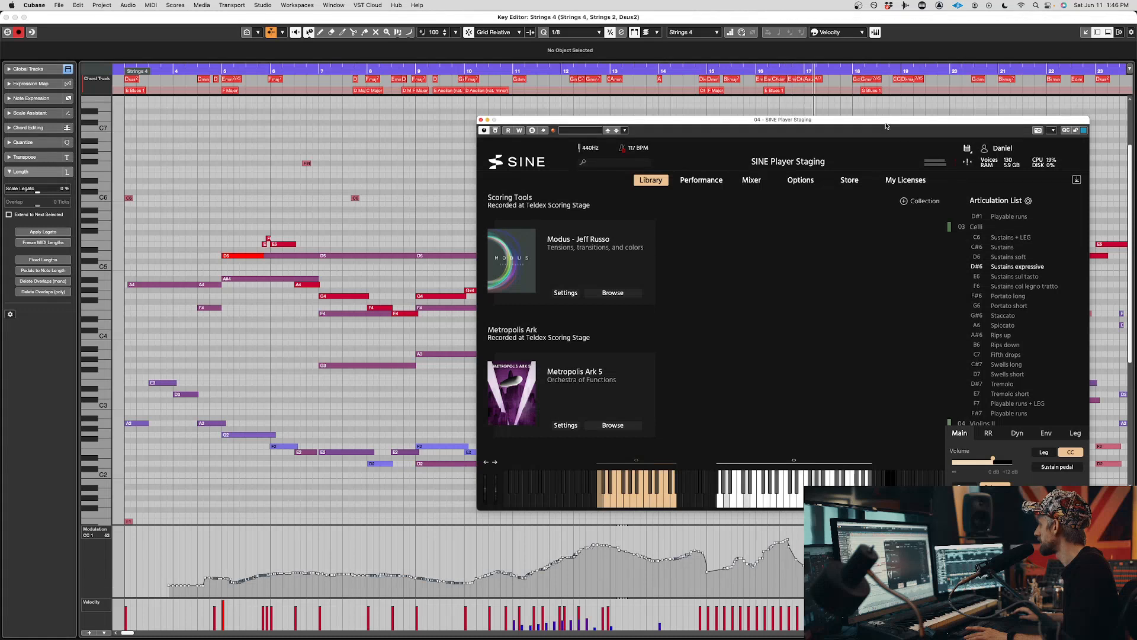
left_click_drag(887, 126, 550, 113)
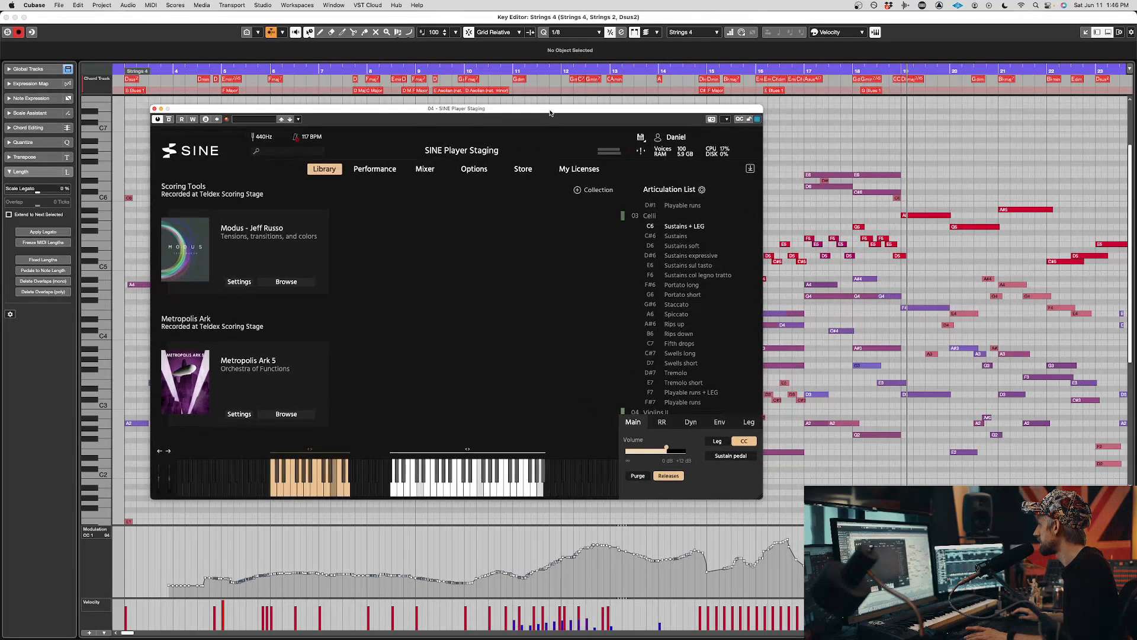
- Move SINE Player below the keyswitch notes around C6, play the passage from its beginning, and close the Key Editor
scroll(650, 181, "down", 5)
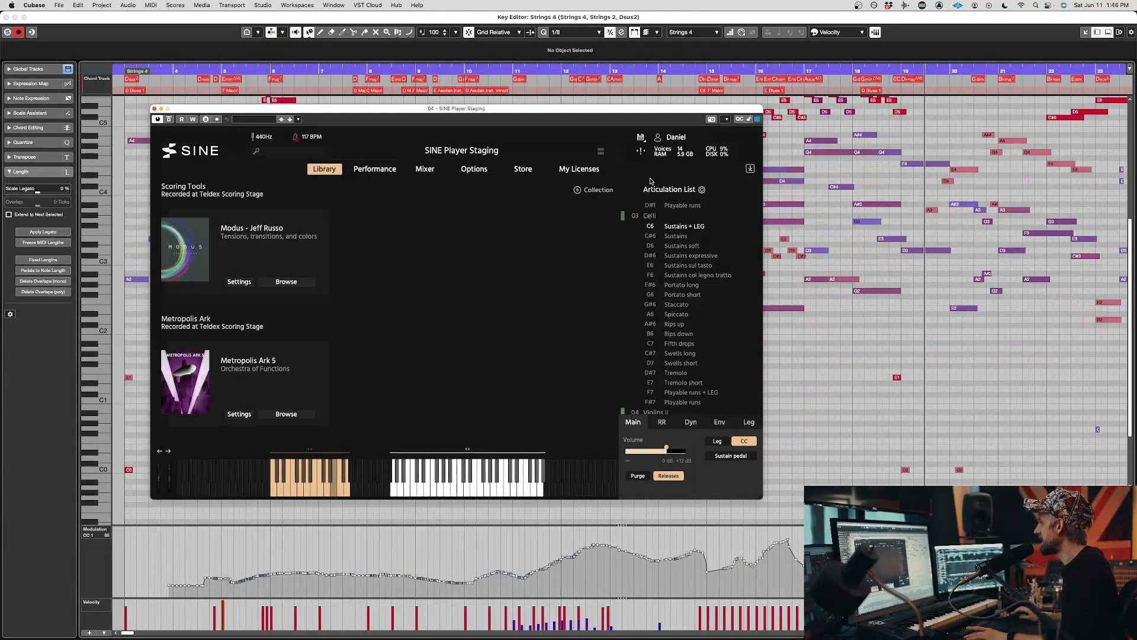
left_click_drag(604, 109, 670, 269)
scroll(552, 211, "up", 6)
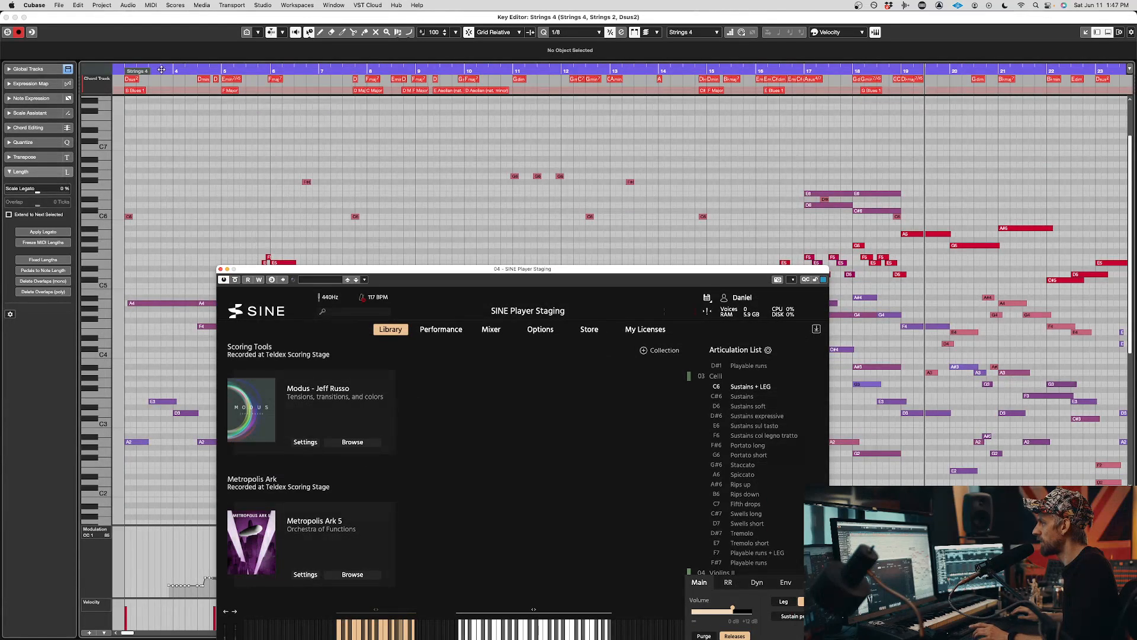
left_click(305, 180)
key("space")
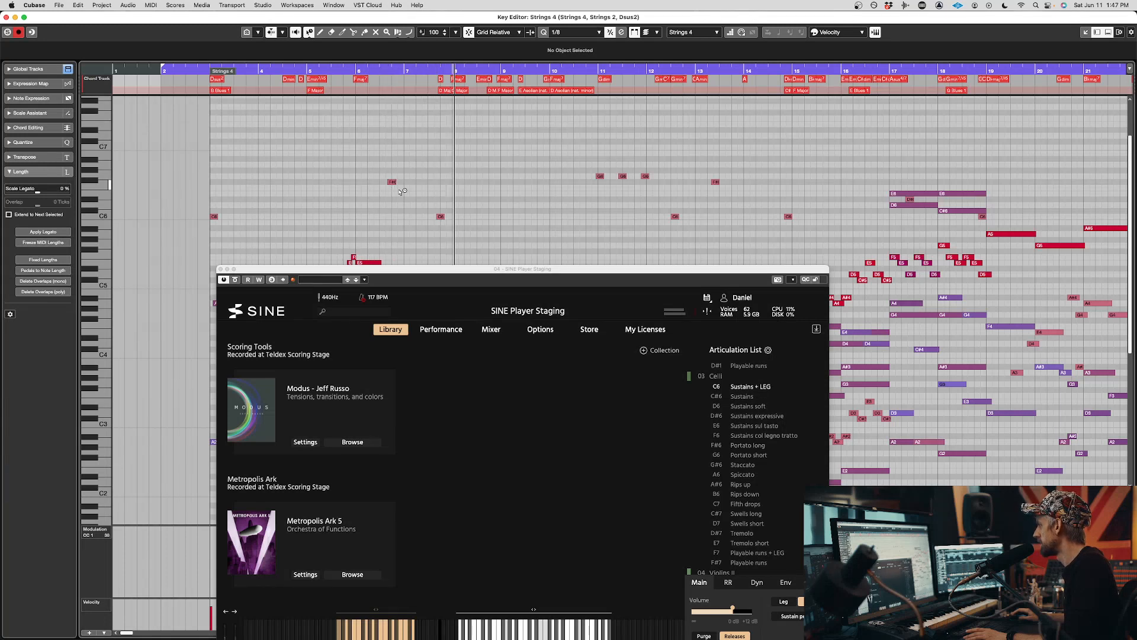
scroll(454, 213, "down", 3)
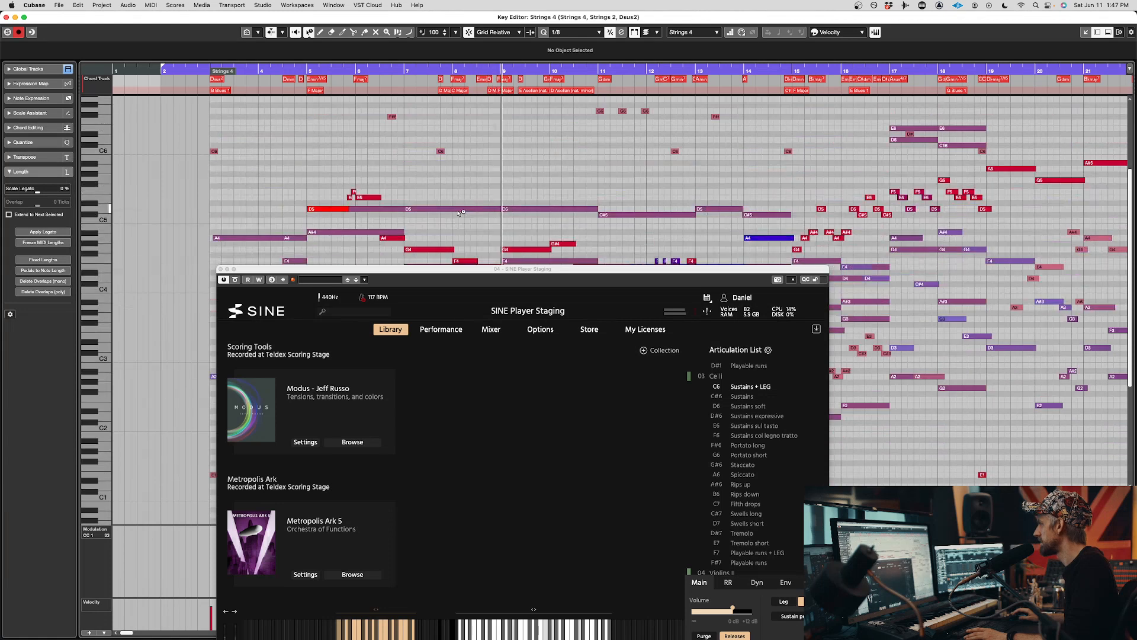
key("Escape")
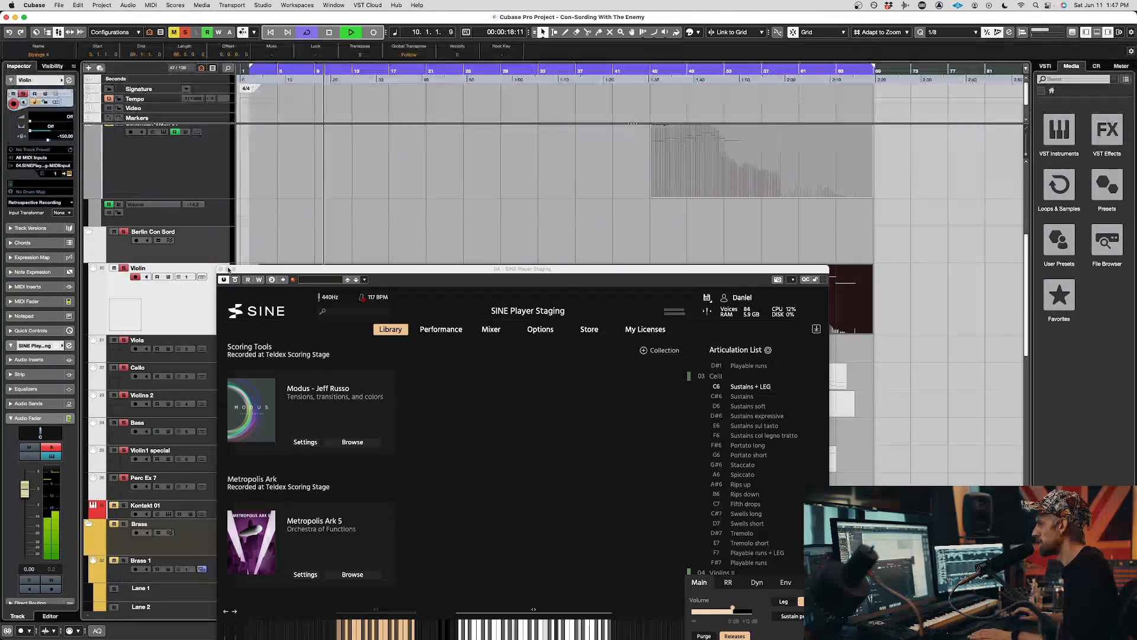
- Close SINE Player and open the Violin track's Strings 4 part in the Key Editor with its melody and low keyswitches in view
left_click(303, 178)
double_click(535, 291)
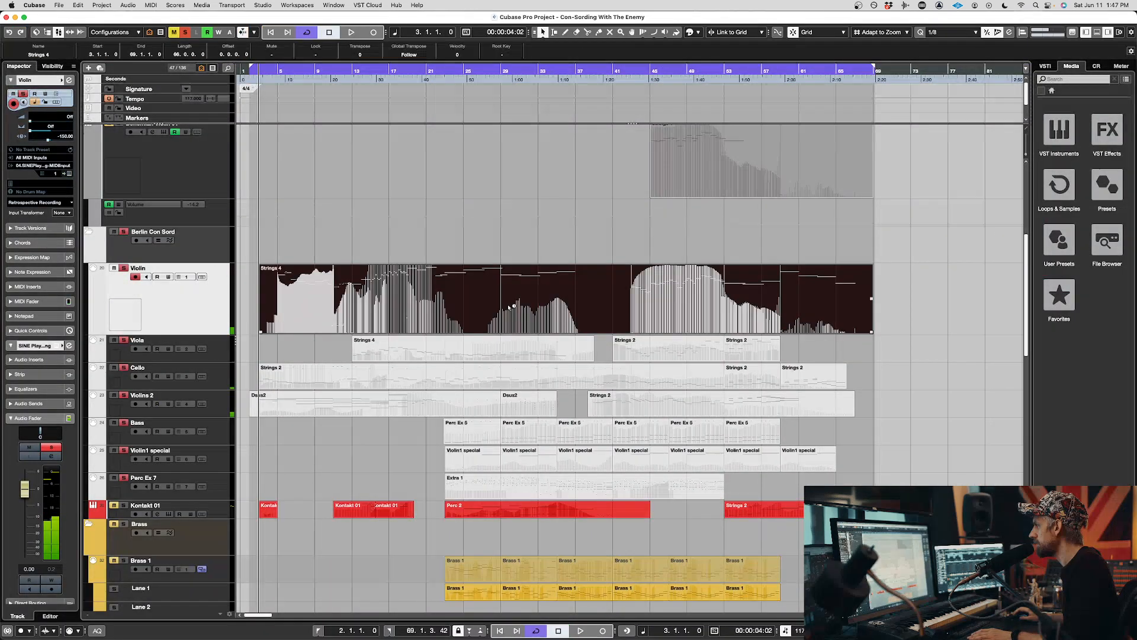
scroll(535, 290, "down", 3)
scroll(538, 288, "down", 5)
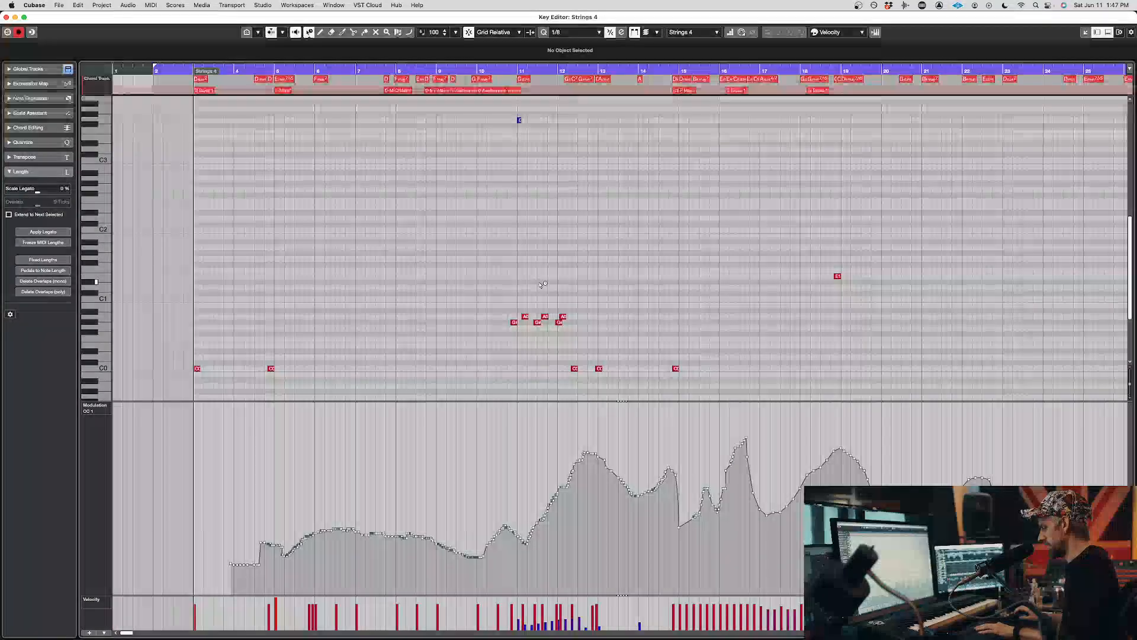
scroll(422, 305, "up", 5)
scroll(324, 282, "down", 6)
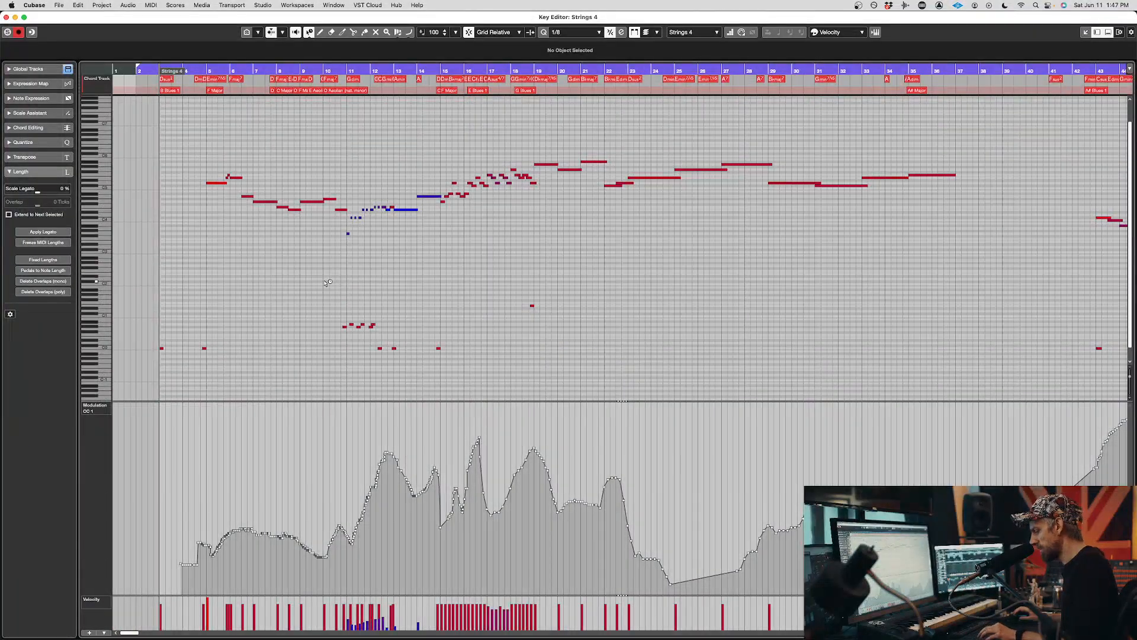
scroll(327, 285, "up", 2)
scroll(330, 287, "up", 1)
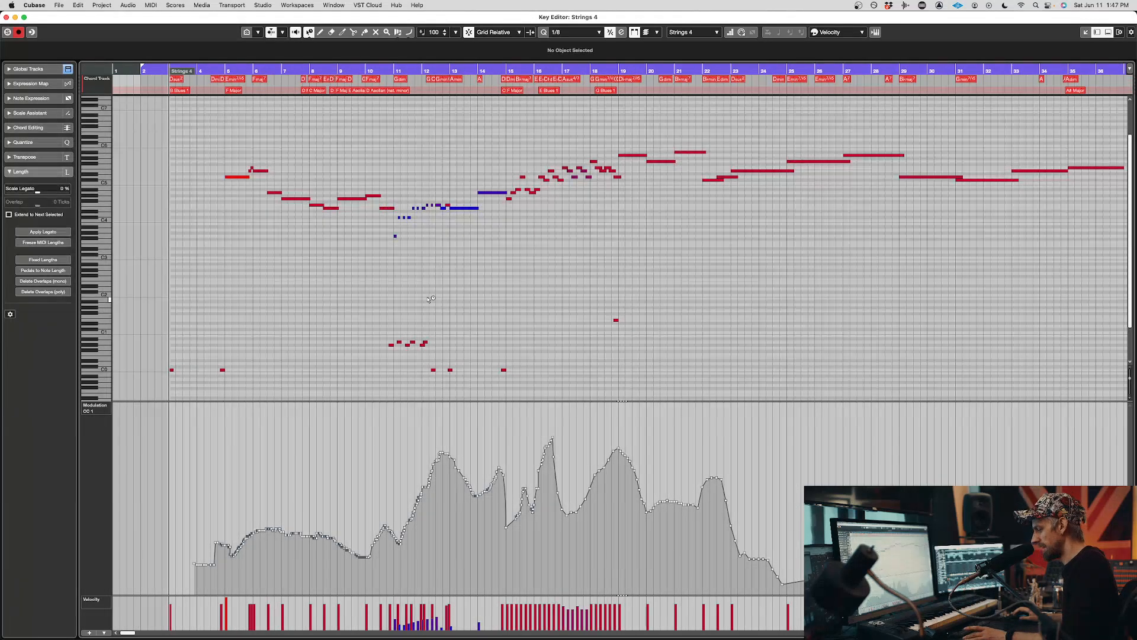
- Open SINE Player over the empty area beside the violin's opening notes and select the Violins I Sustains + LEG articulation
key("F11")
left_click_drag(488, 278, 769, 264)
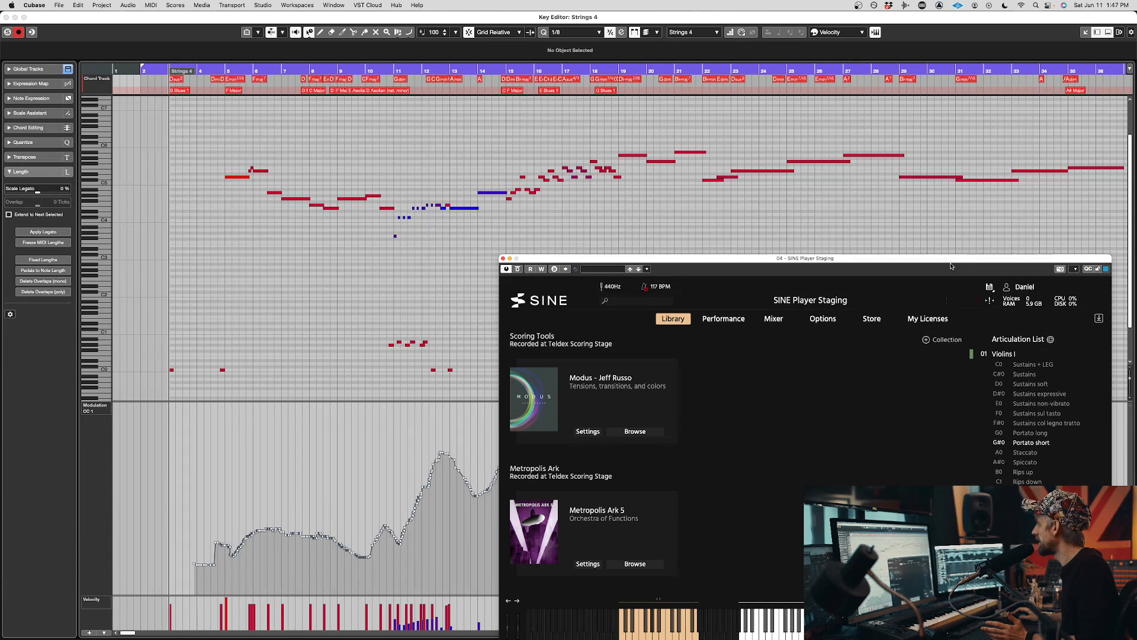
left_click_drag(887, 261, 837, 113)
left_click(1000, 217)
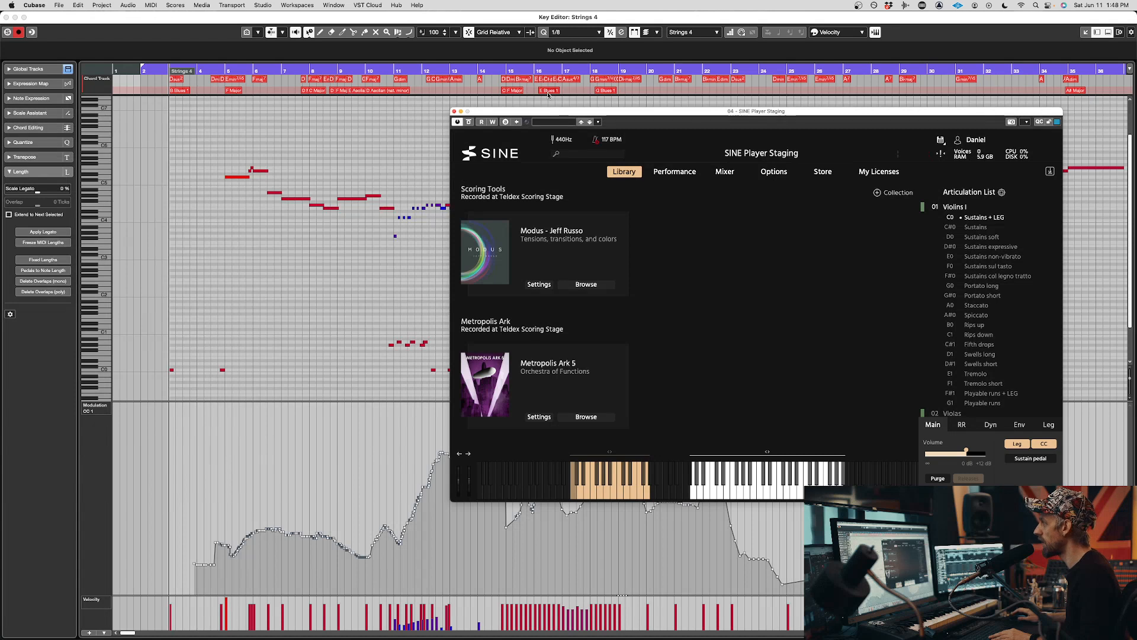
left_click_drag(551, 111, 602, 98)
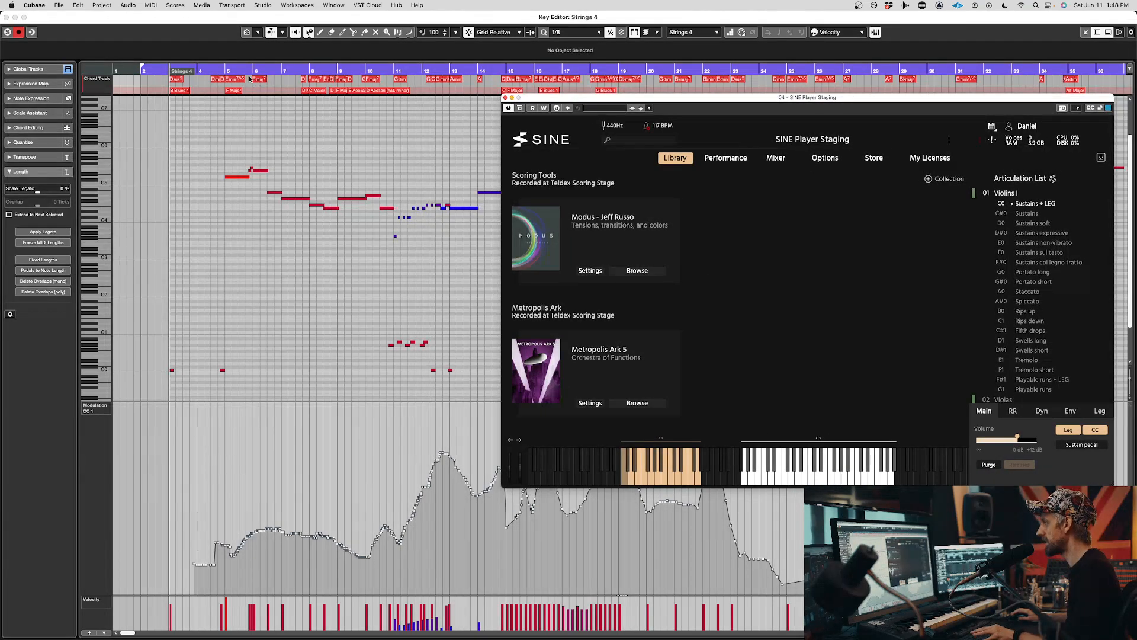
- Play the violin line up to about bar 13, and repeat the passage from around bar 8
left_click(240, 388)
key("space")
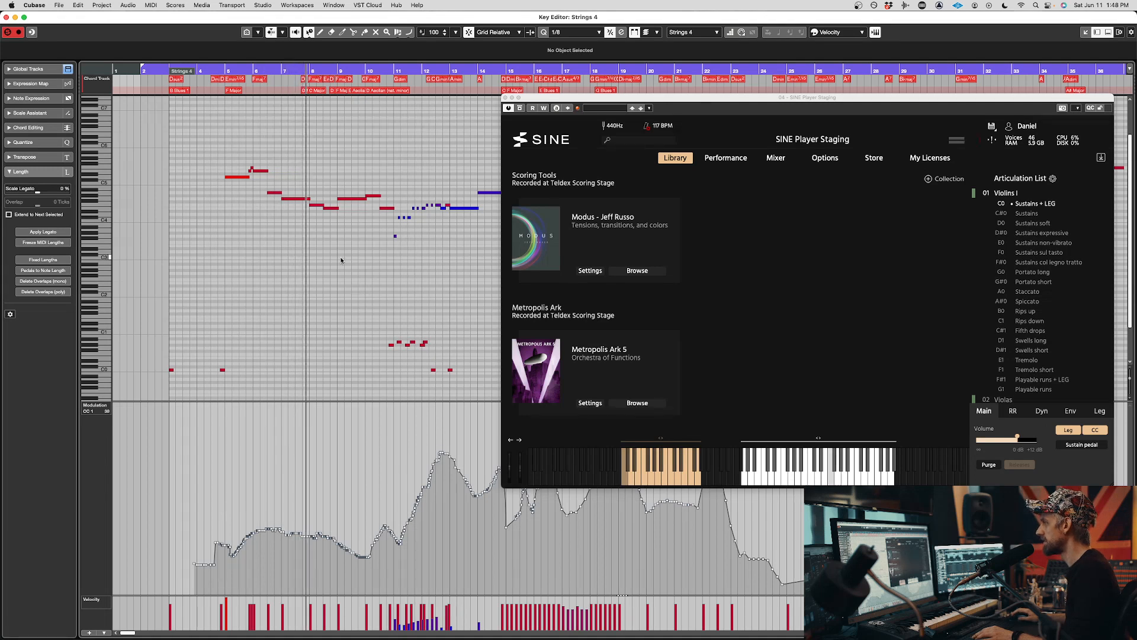
left_click(224, 332)
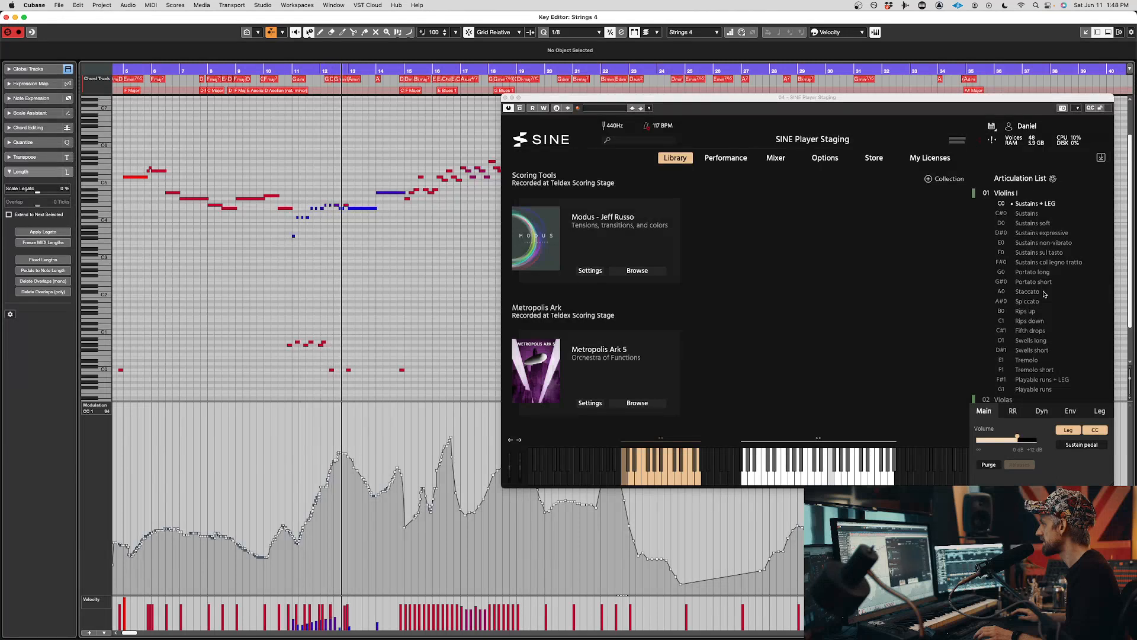
key("space")
left_click(282, 73)
scroll(290, 76, "left", 4)
key("space")
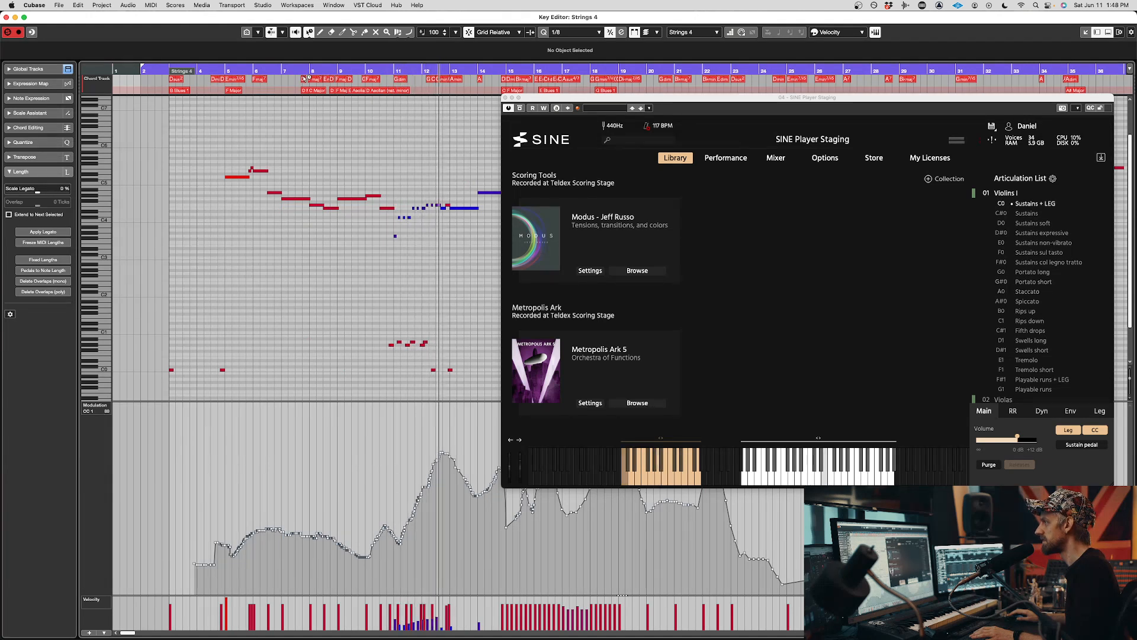
key("space")
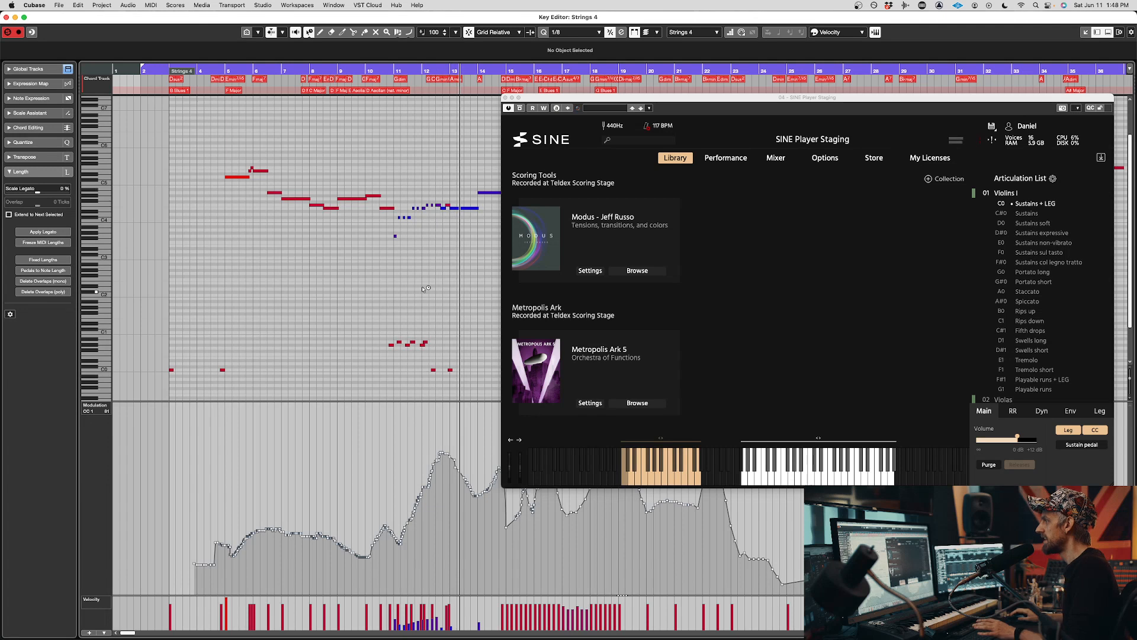
- Audition the low violin note at bar 11 and the G#0 keyswitch just before it
key("h")
key("h")
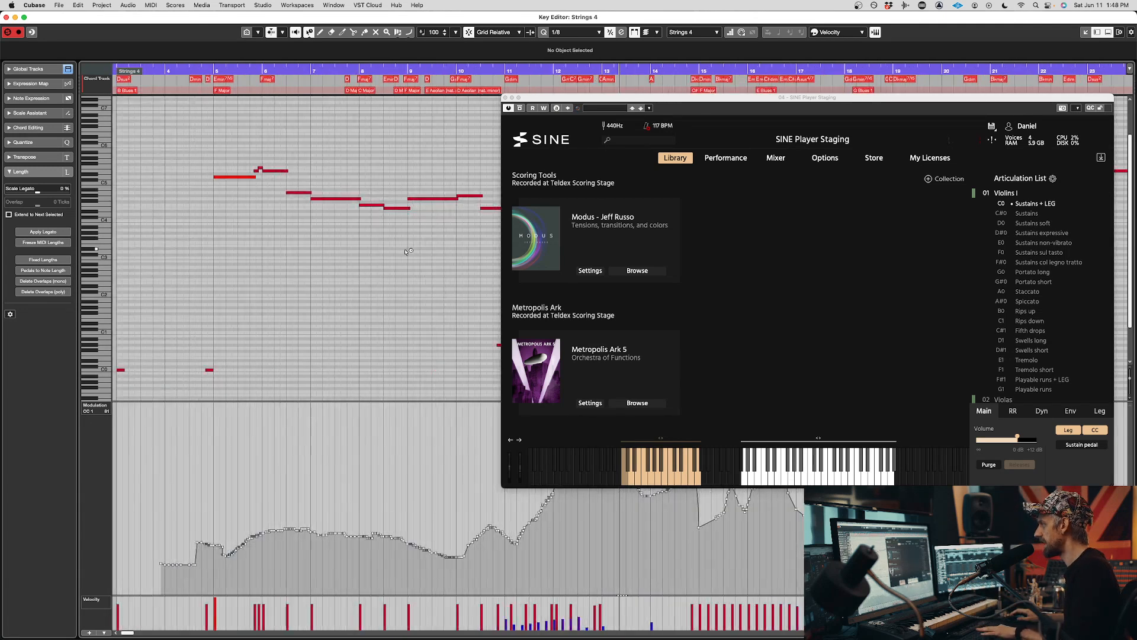
left_click(304, 236)
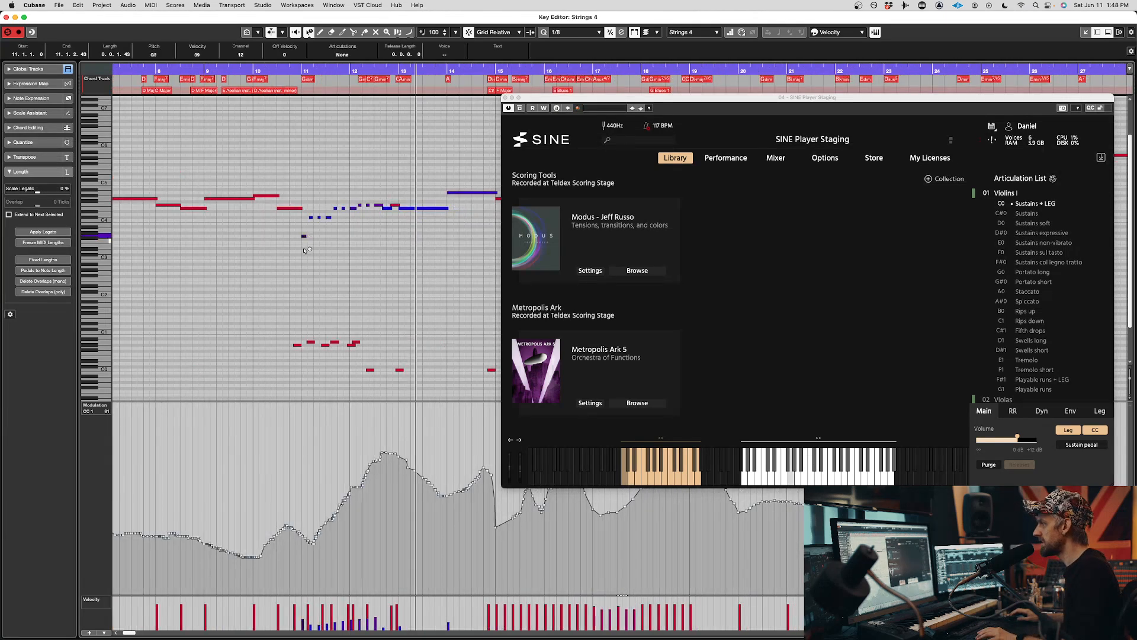
left_click(298, 345)
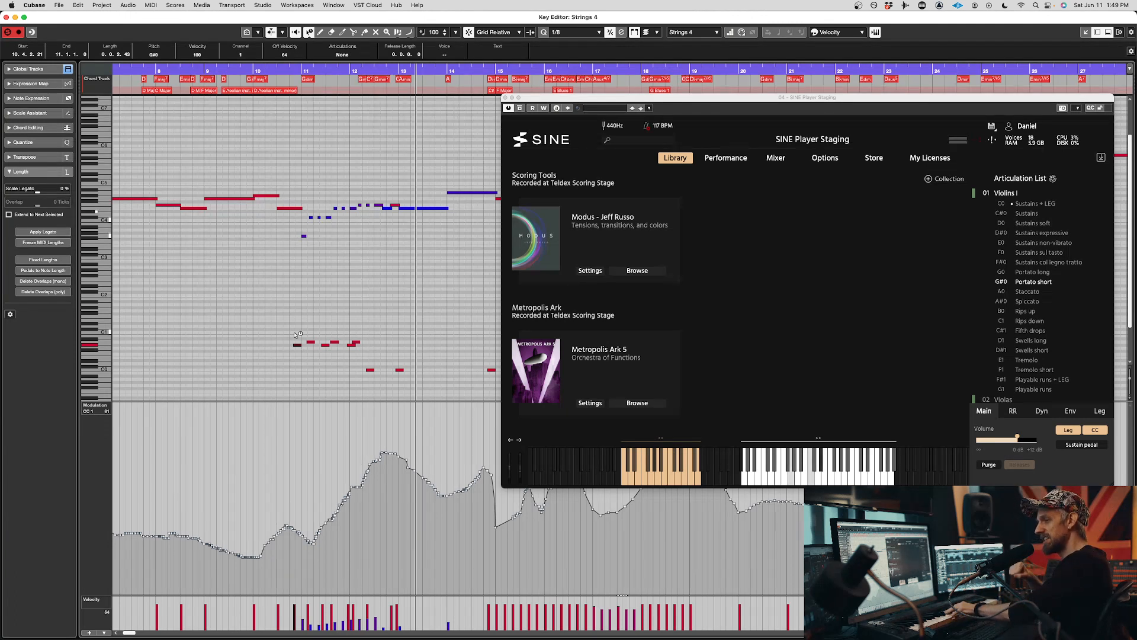
- Select the Violins I Portato long articulation and audition the low note at bar 11 and the first A0 keyswitch
left_click(1033, 273)
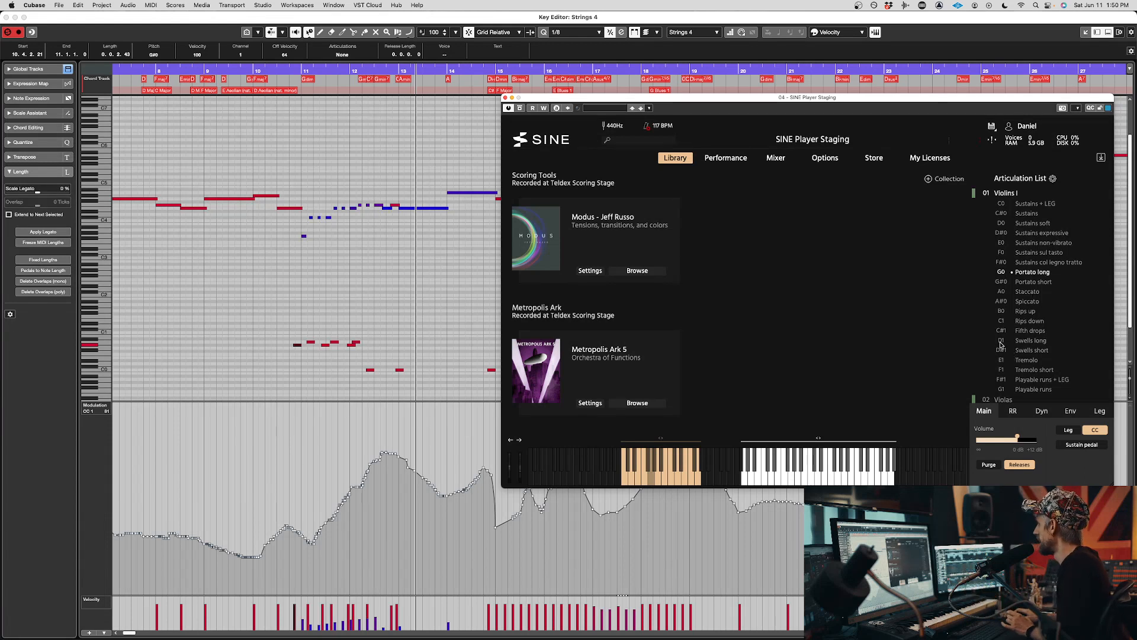
left_click(304, 236)
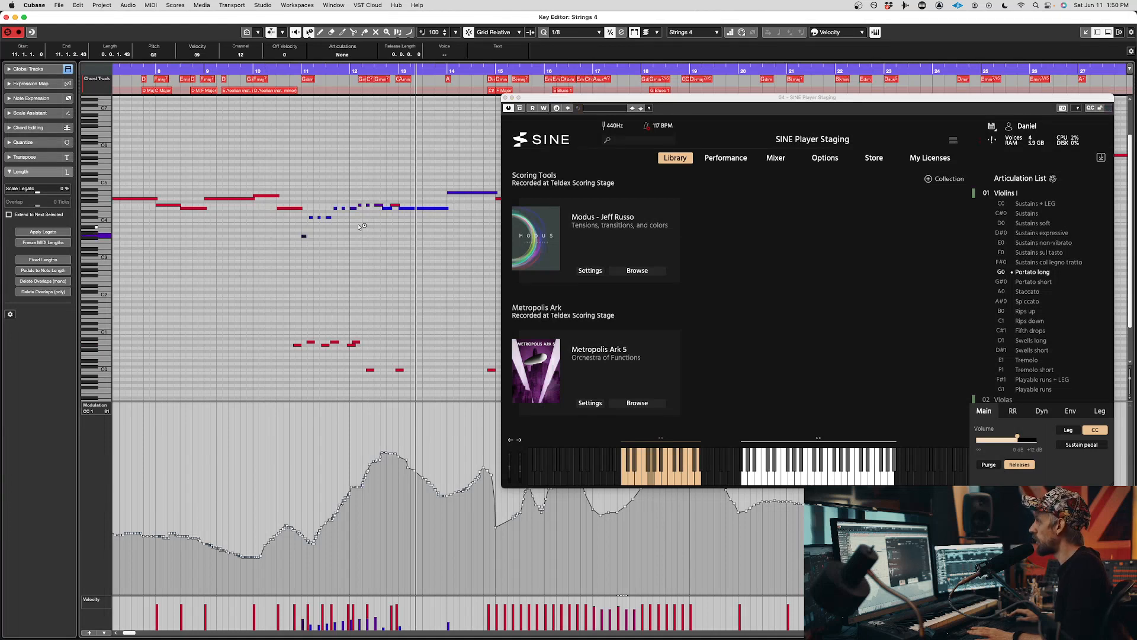
left_click(311, 342)
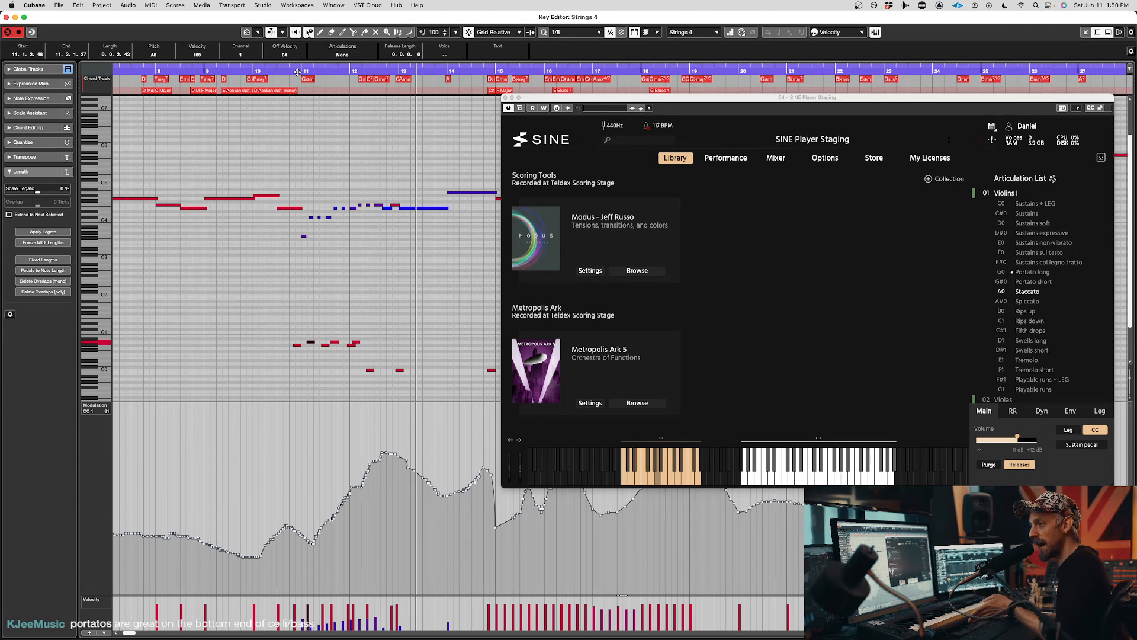
- Select the G#0 keyswitches around bars 11 and 12 and play the short-note passage from just before bar 11
left_click_drag(287, 354, 358, 344)
key("space")
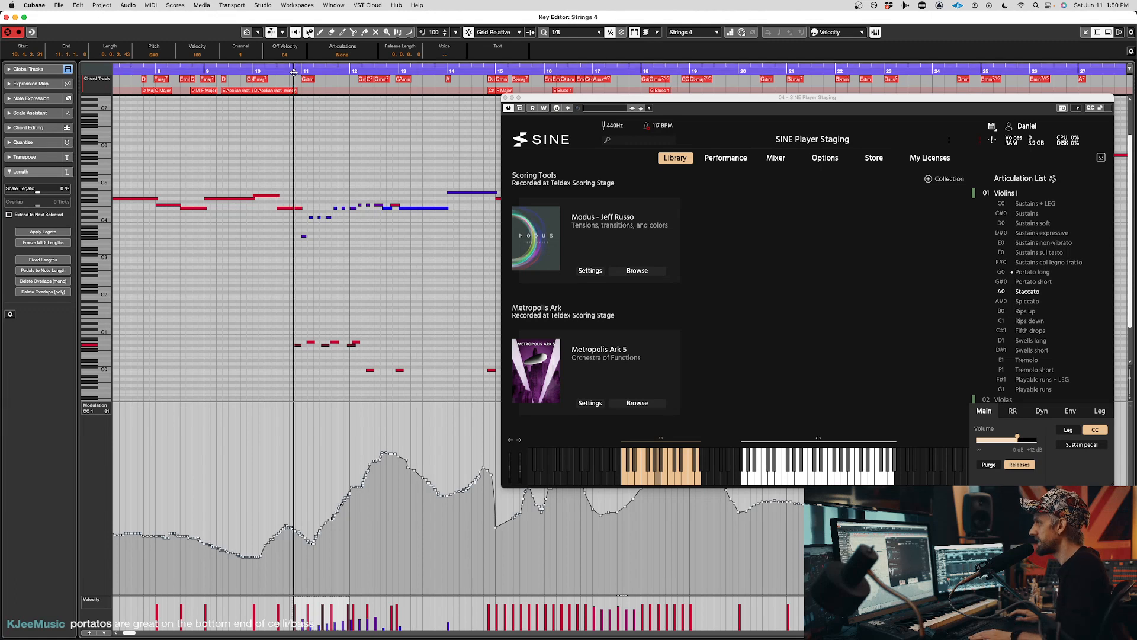
scroll(413, 272, "right", 5)
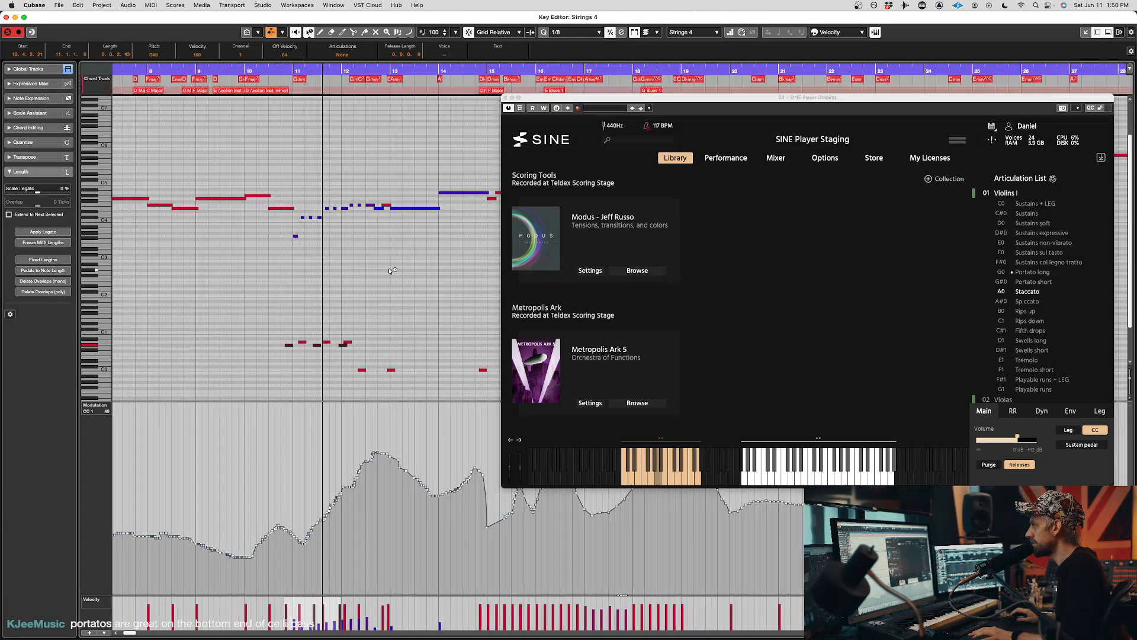
key("space")
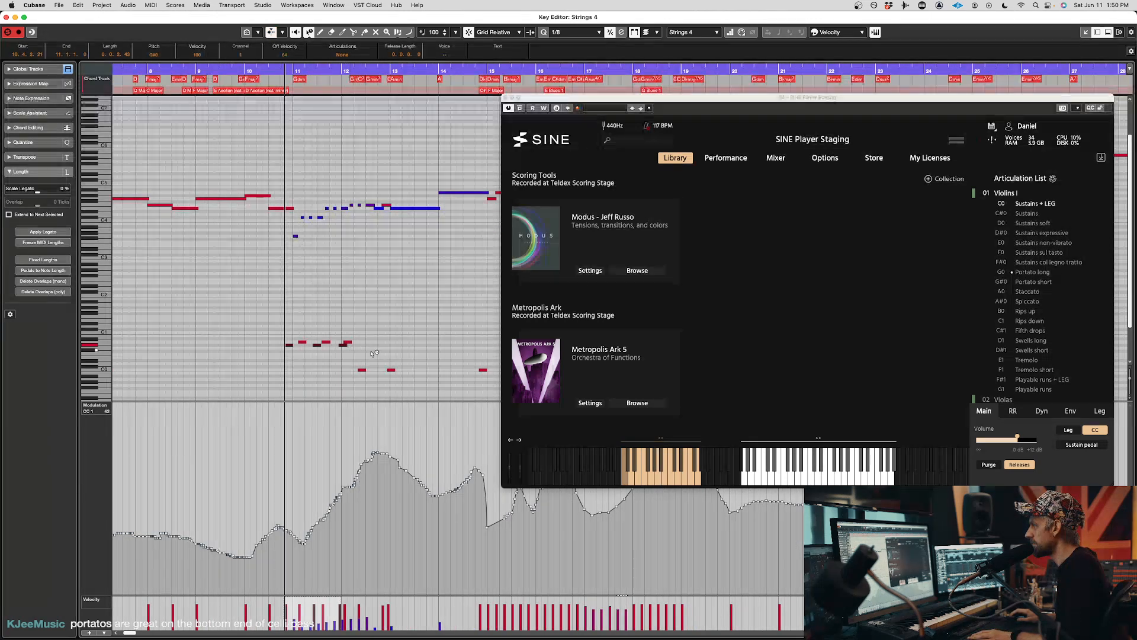
- Delete the G#0 keyswitches around bars 11 and 12 and shift the A0 keyswitches earlier, to just before bar 11
key("Delete")
left_click_drag(370, 356, 274, 313)
key("super+Left")
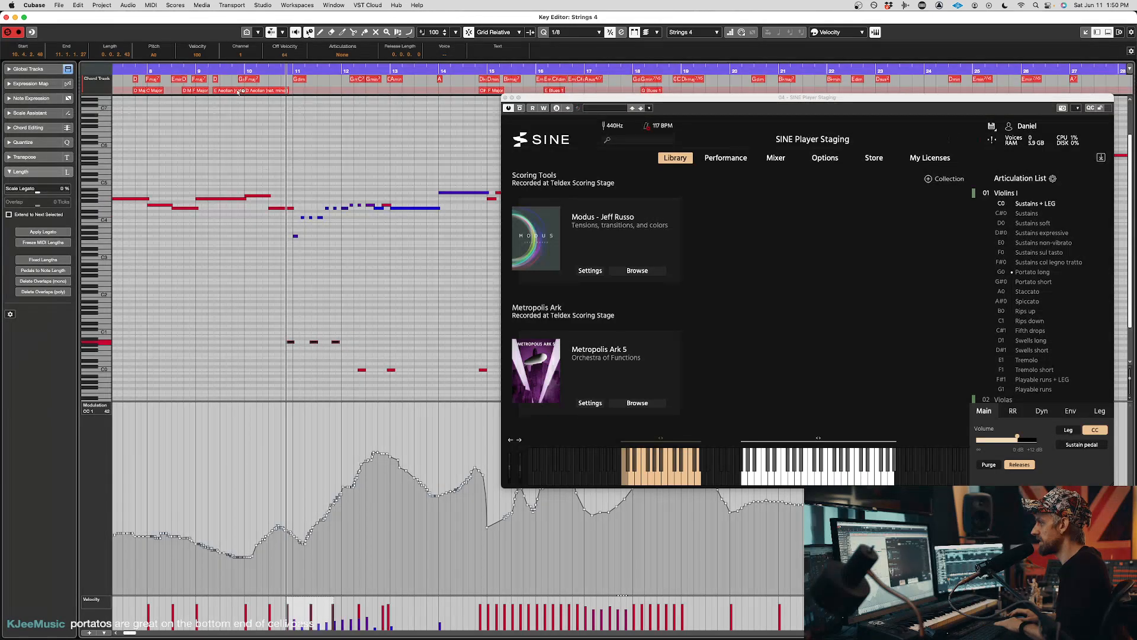
- Play the short-note passage around bars 11 to 13 with only the A0 keyswitches
left_click(259, 77)
key("f")
key("space")
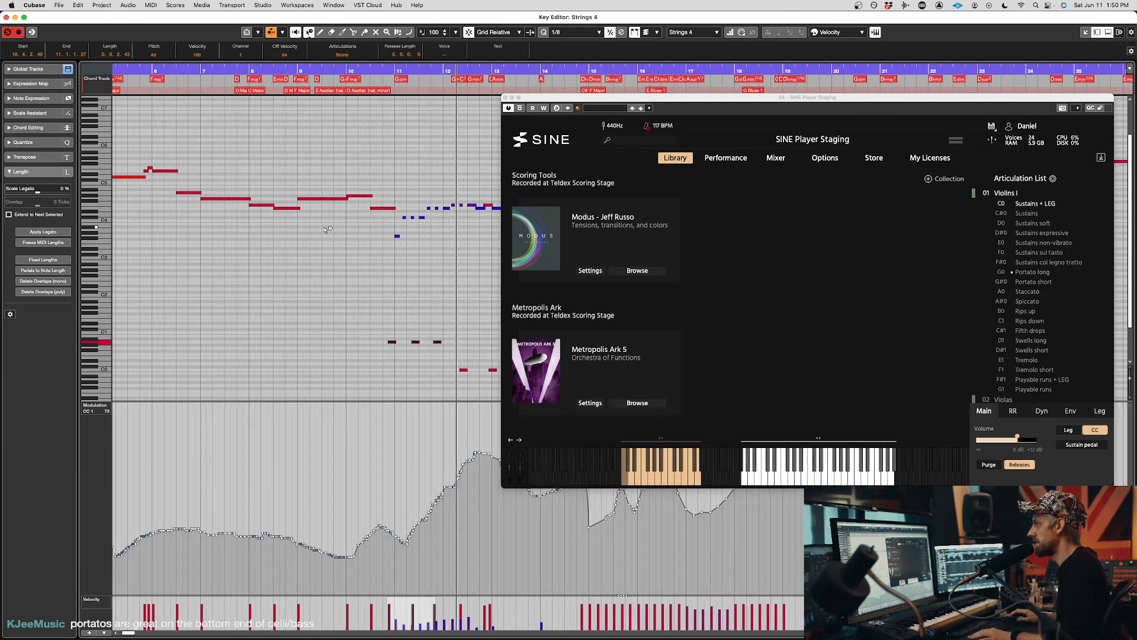
key("space")
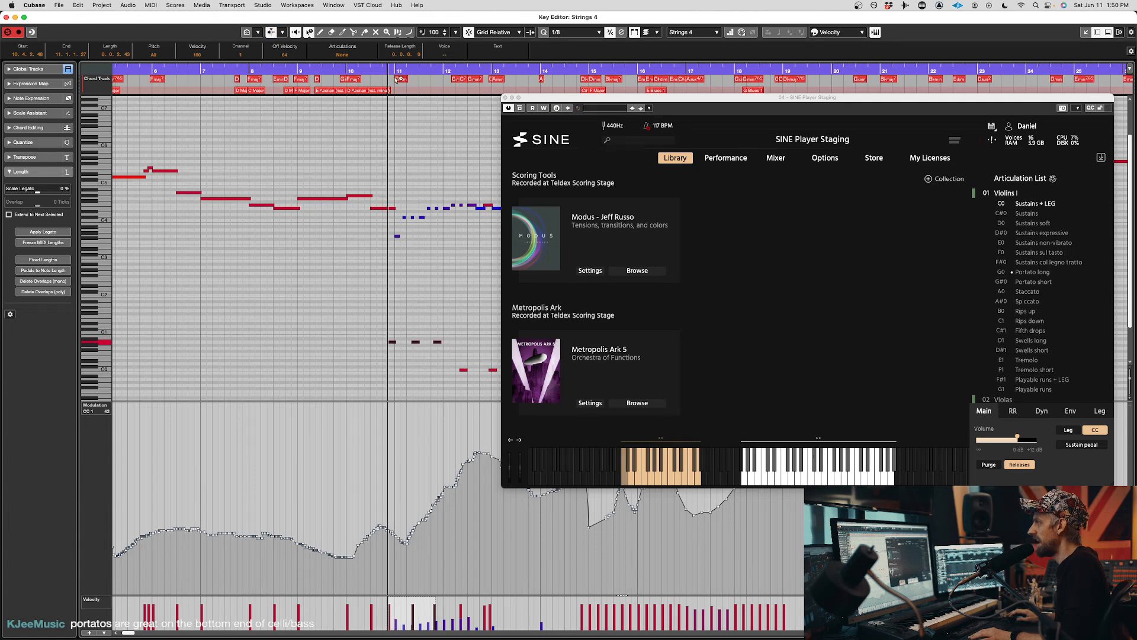
left_click(382, 70)
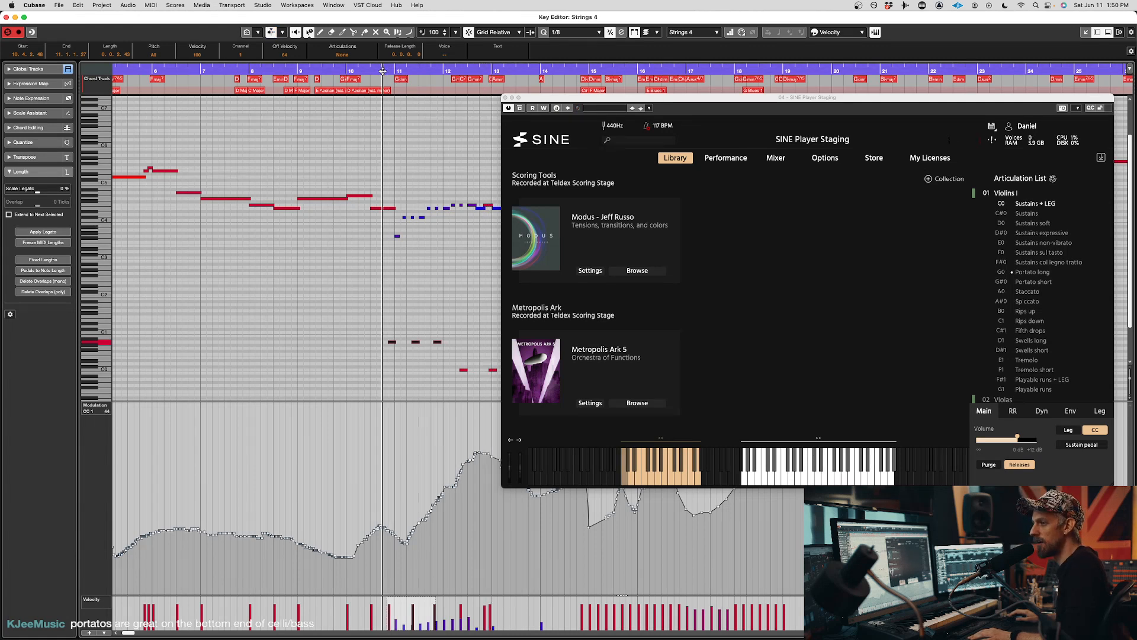
key("space")
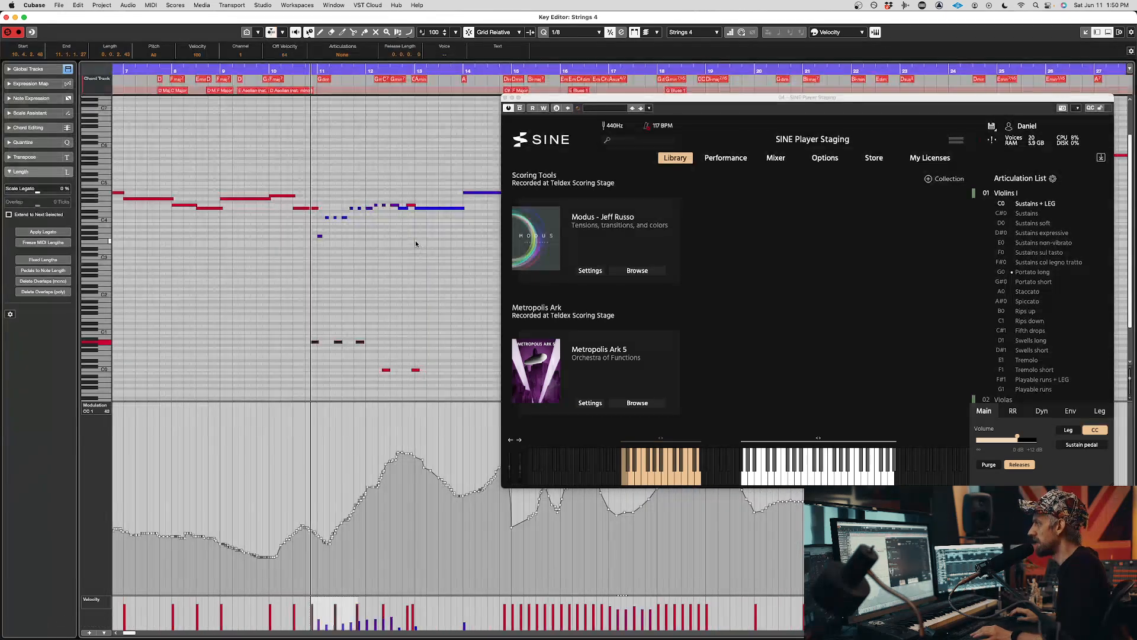
- Play the passage from bar 11 with the alternating G#0 and A0 keyswitches restored, continuing on to about bar 16
key("space")
key("space")
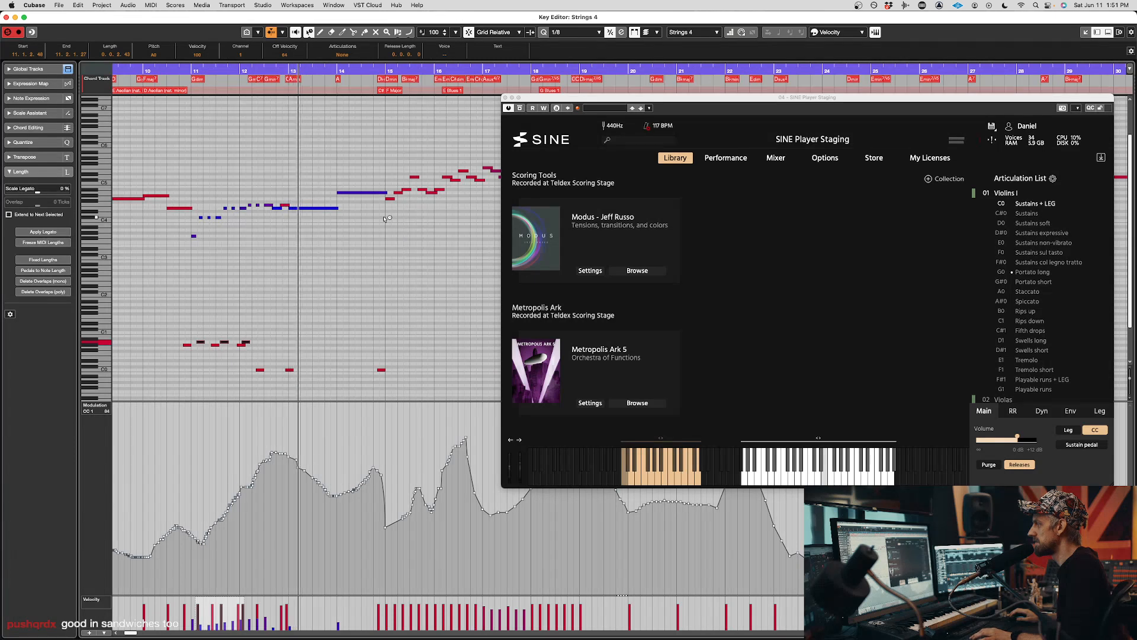
key("space")
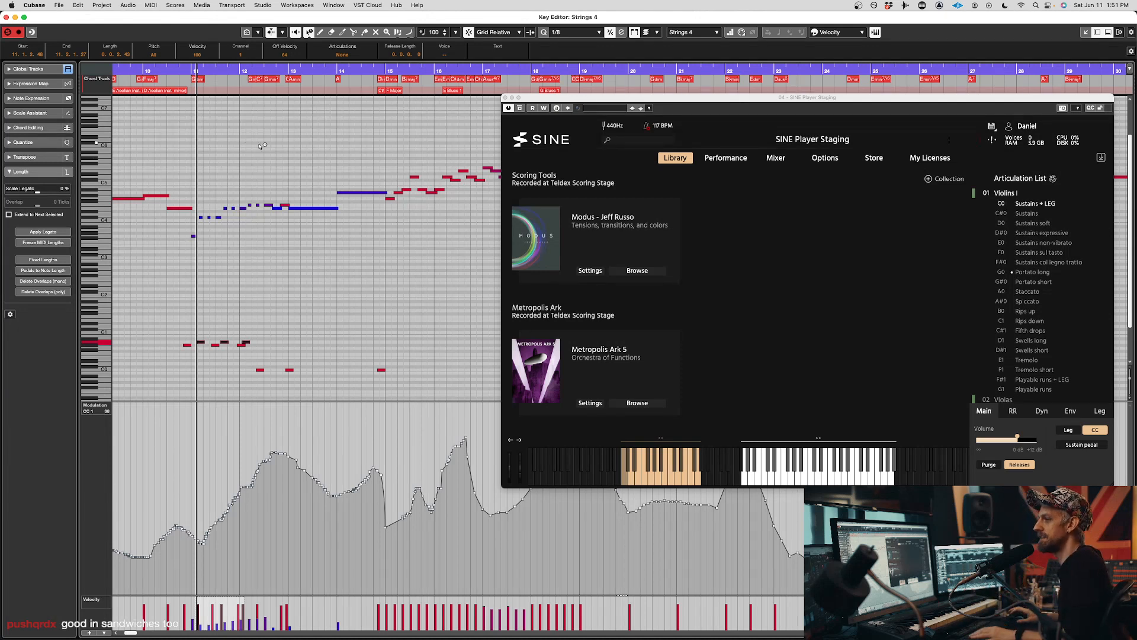
left_click(235, 72)
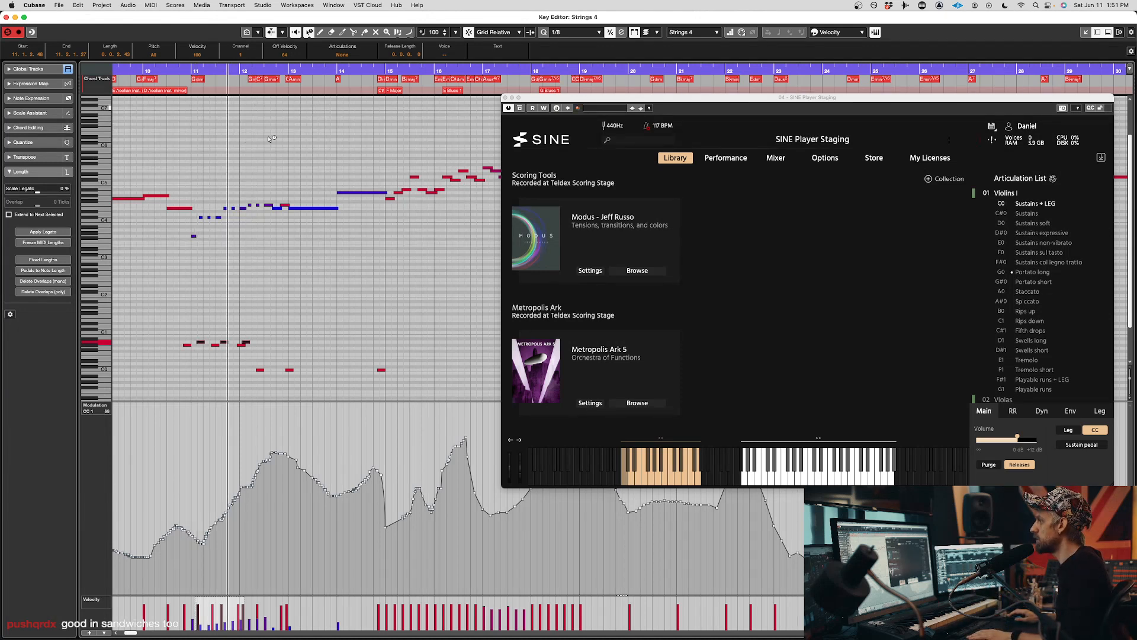
key("space")
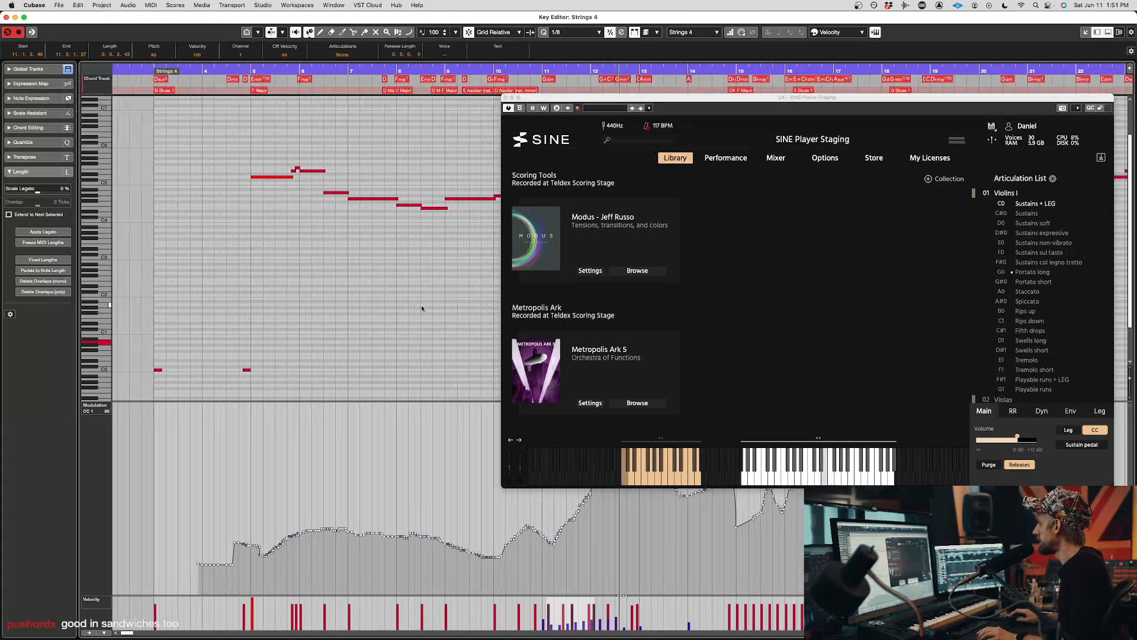
key("f")
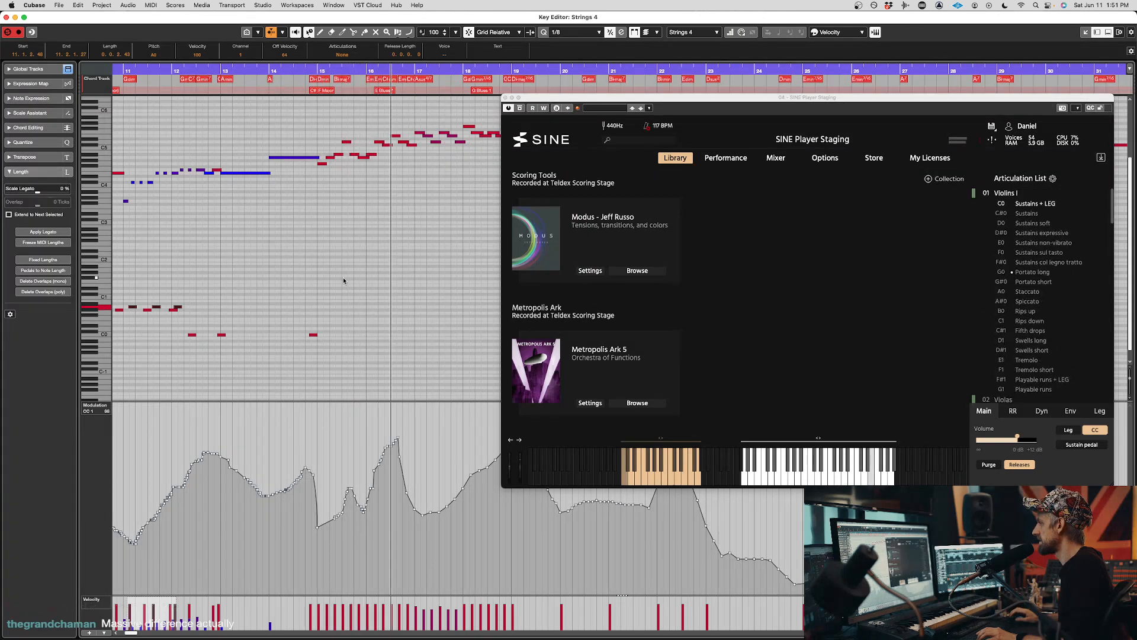
- Show controller 3 (CC 3) in the violin part's controller lane and open the Performance view in SINE Player
left_click(95, 407)
left_click(127, 473)
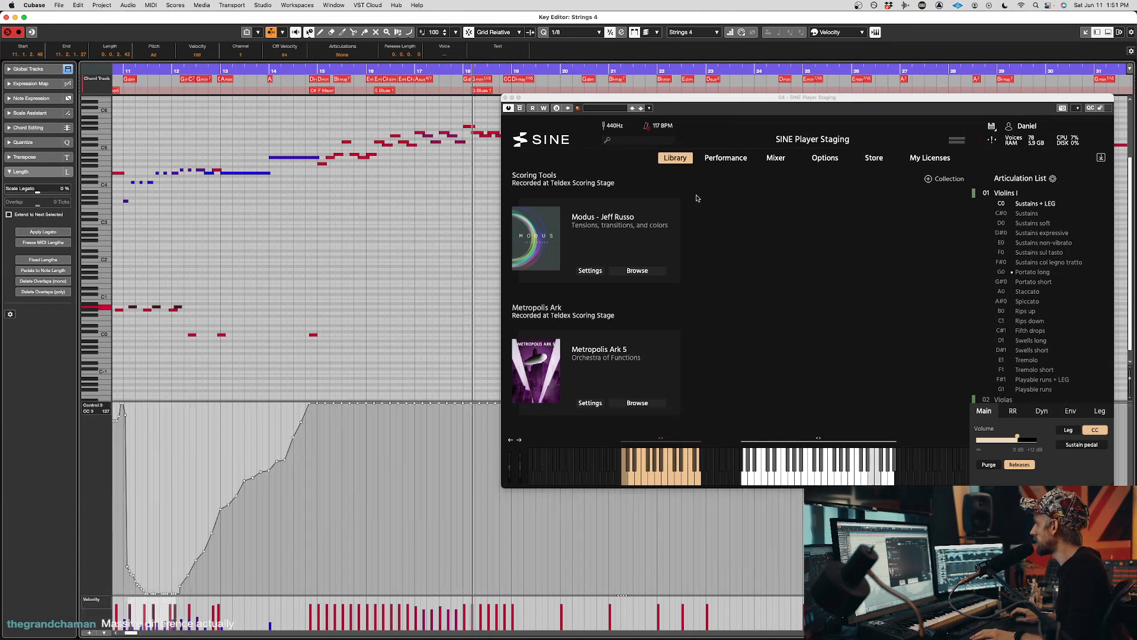
left_click(726, 157)
- Select the C0 keyswitch just before bar 15 and play the violin line from around bar 14 with the vibrato control in view
left_click(313, 334)
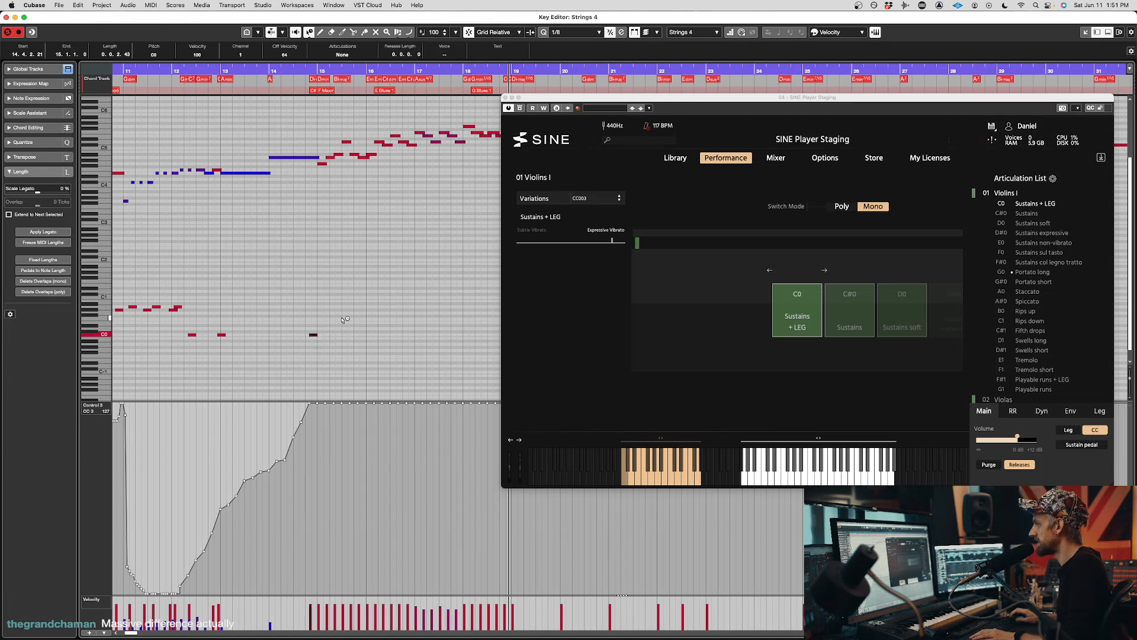
mouse_move(747, 101)
left_mouse_down()
mouse_move(638, 99)
mouse_move(739, 98)
left_mouse_up()
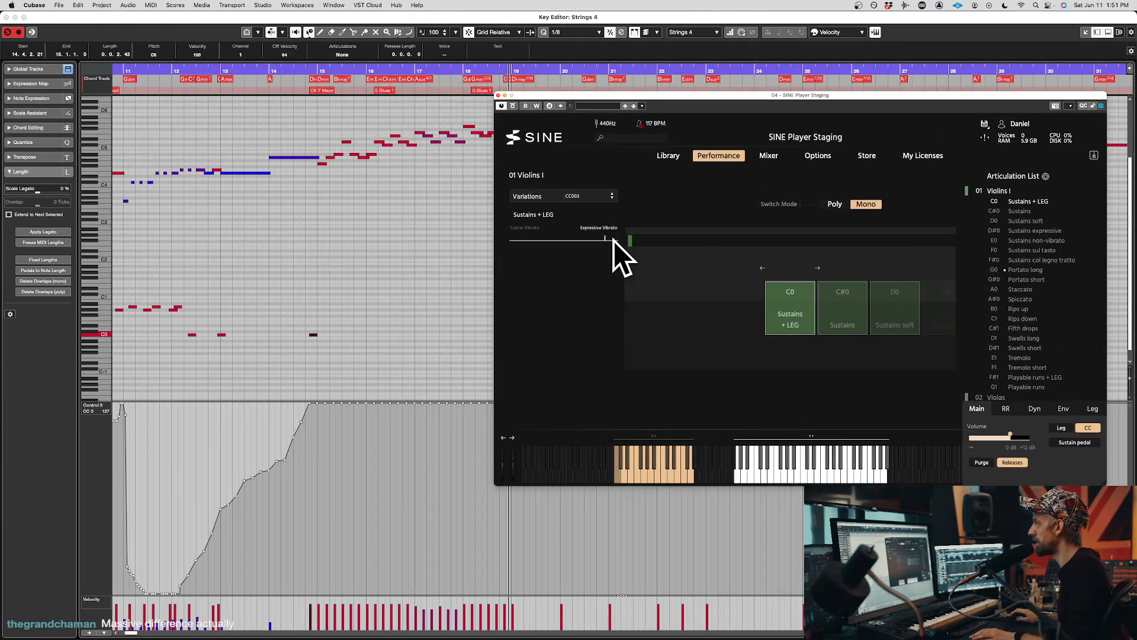
scroll(259, 257, "left", 4)
scroll(278, 266, "right", 4)
left_click(289, 71)
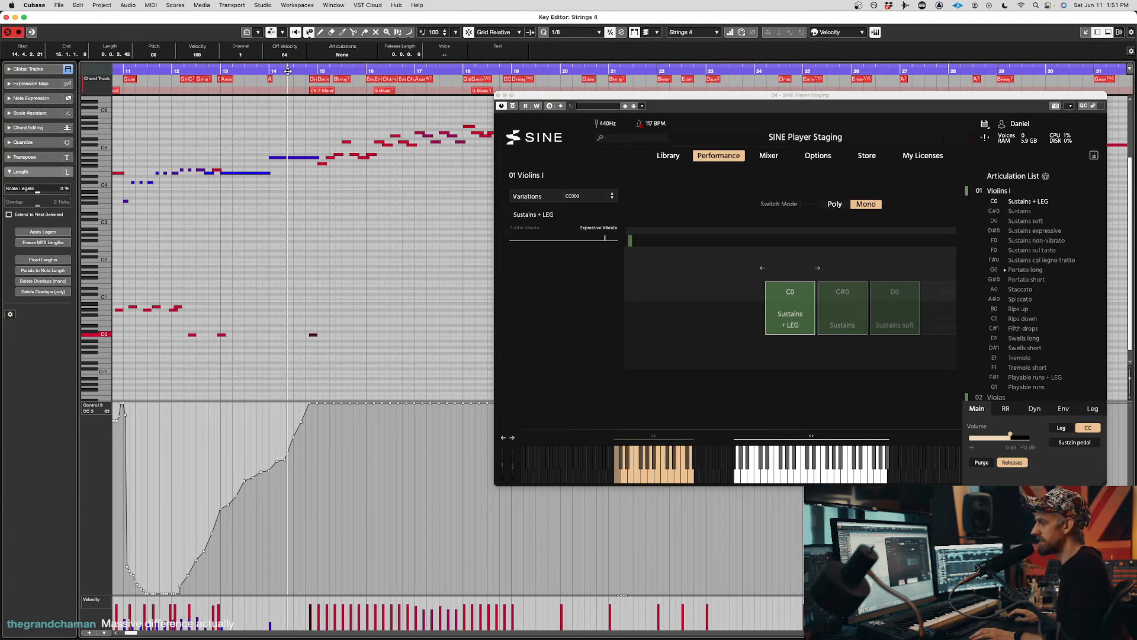
key("space")
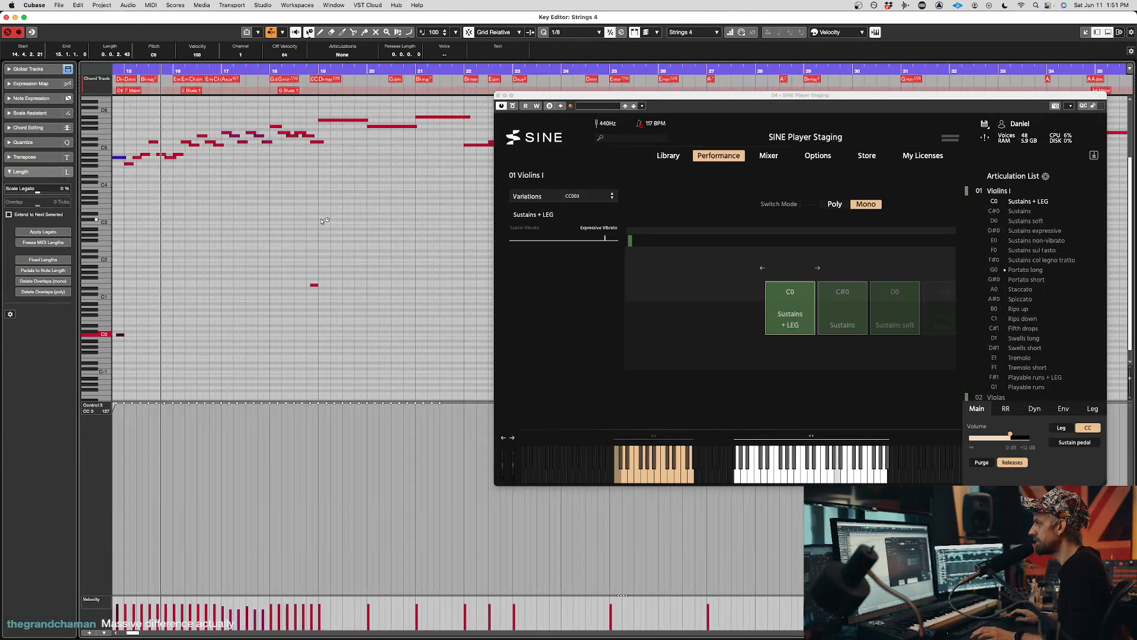
- Flatten the CC 3 vibrato curve to its minimum from about bar 12 to bar 22 and play the violin line from around bar 15
scroll(299, 257, "left", 4)
key("space")
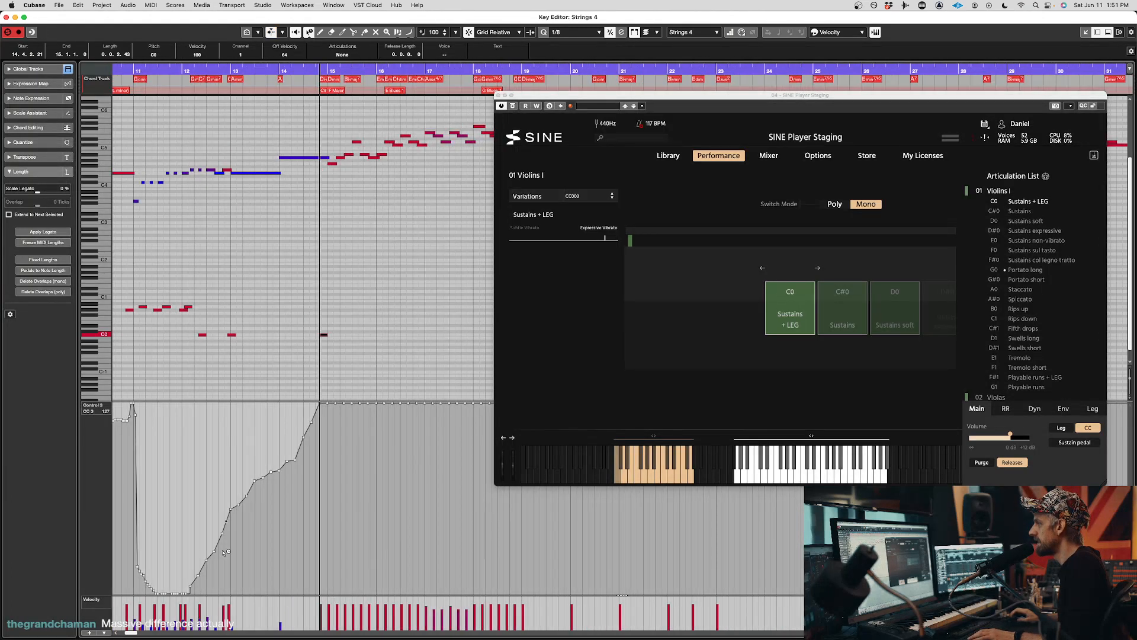
left_click_drag(189, 595, 672, 594)
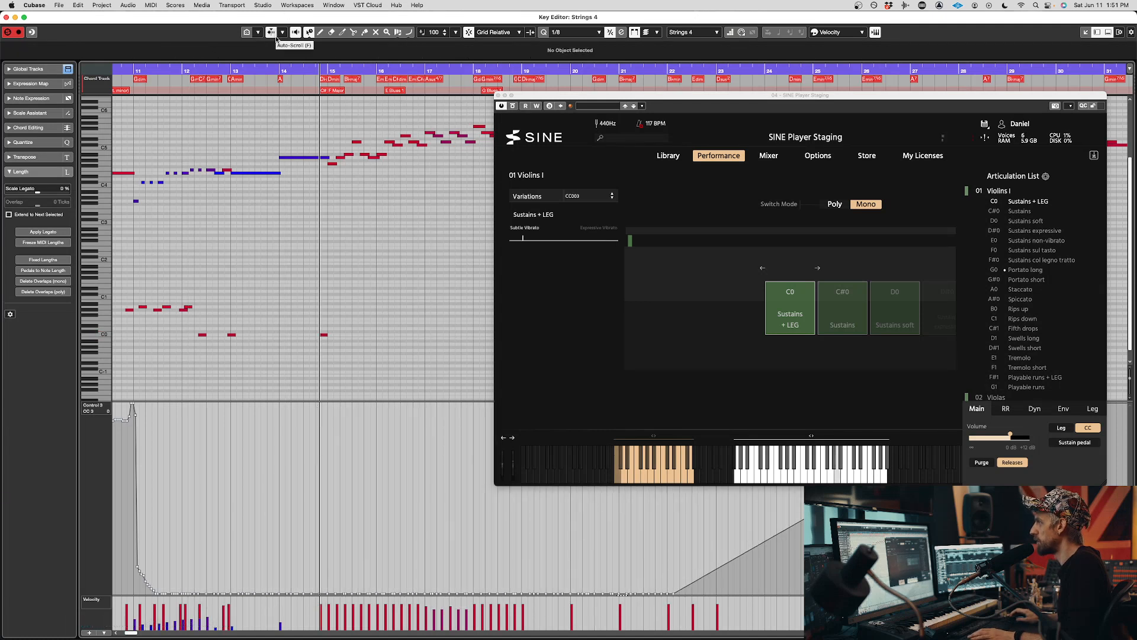
key("space")
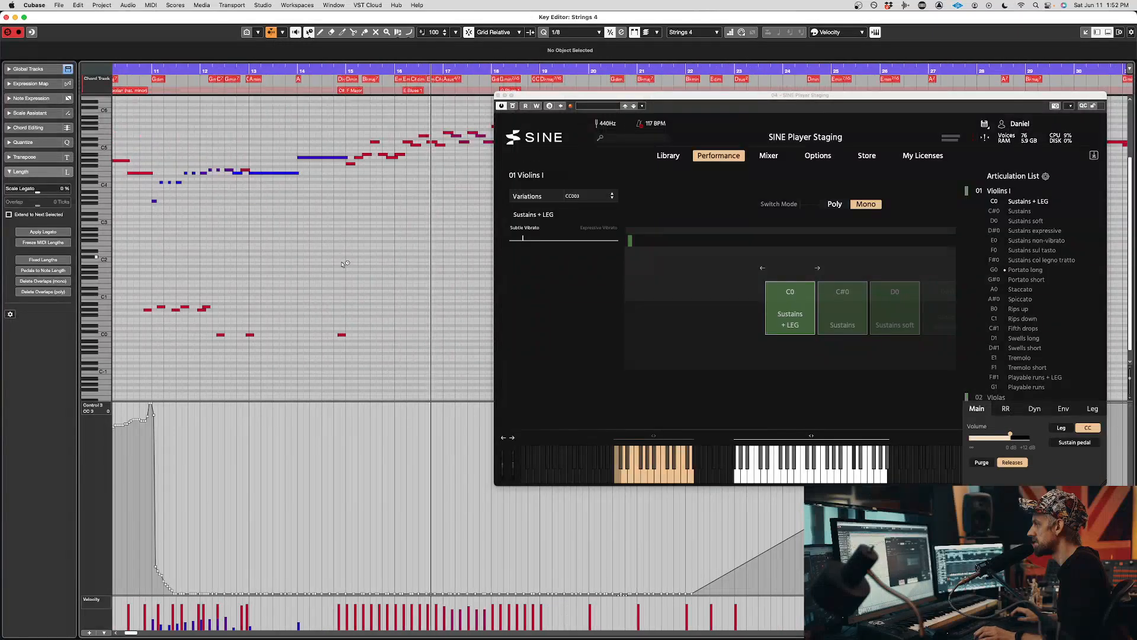
- Raise CC 3 to its maximum from about bar 16 to the middle of bar 19 and play the line from just before bar 15
left_click_drag(300, 405, 469, 404)
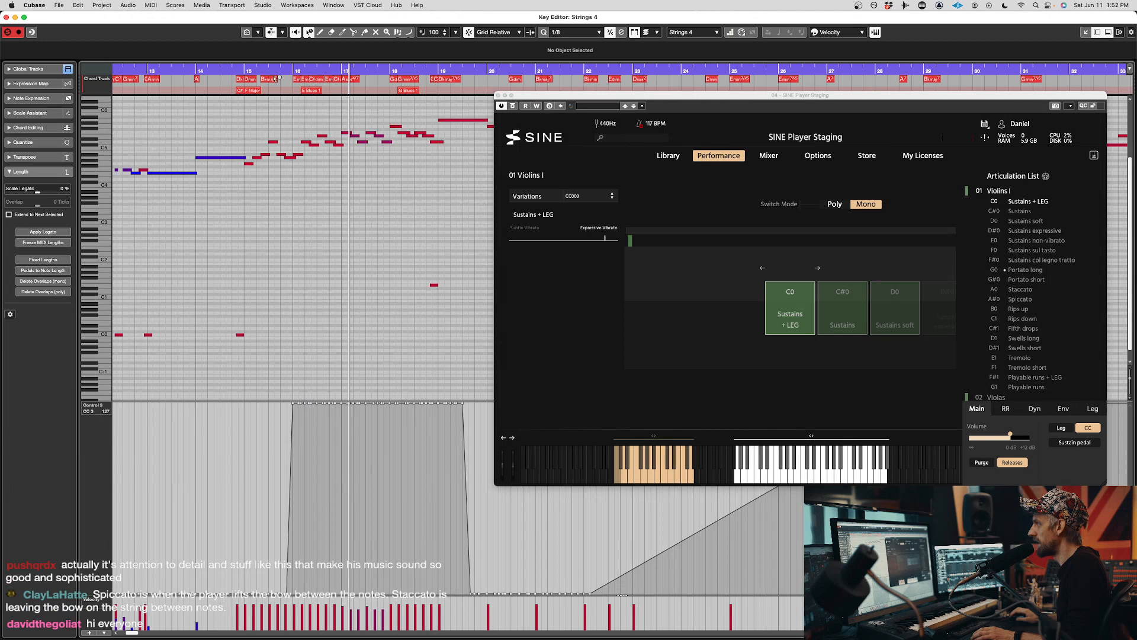
left_click(234, 72)
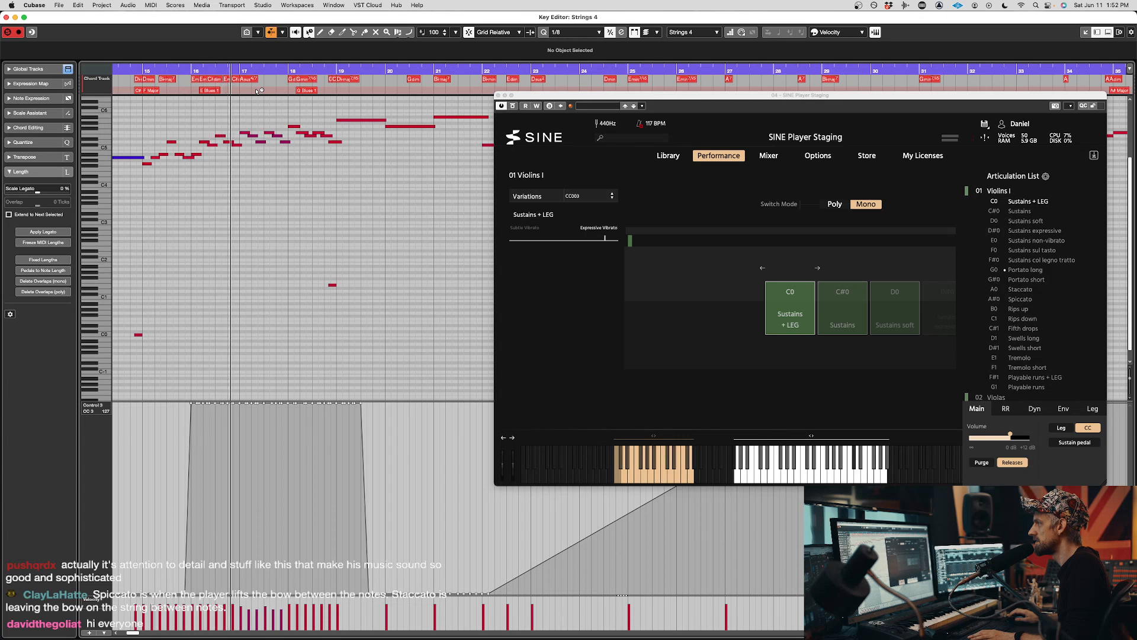
scroll(187, 238, "left", 3)
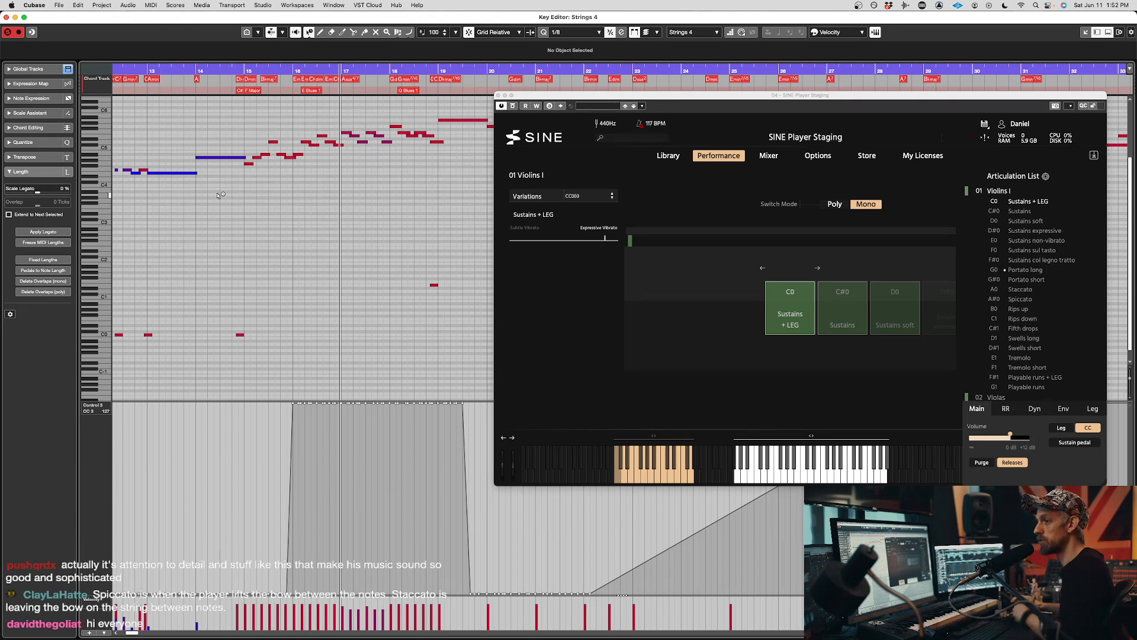
left_click(232, 68)
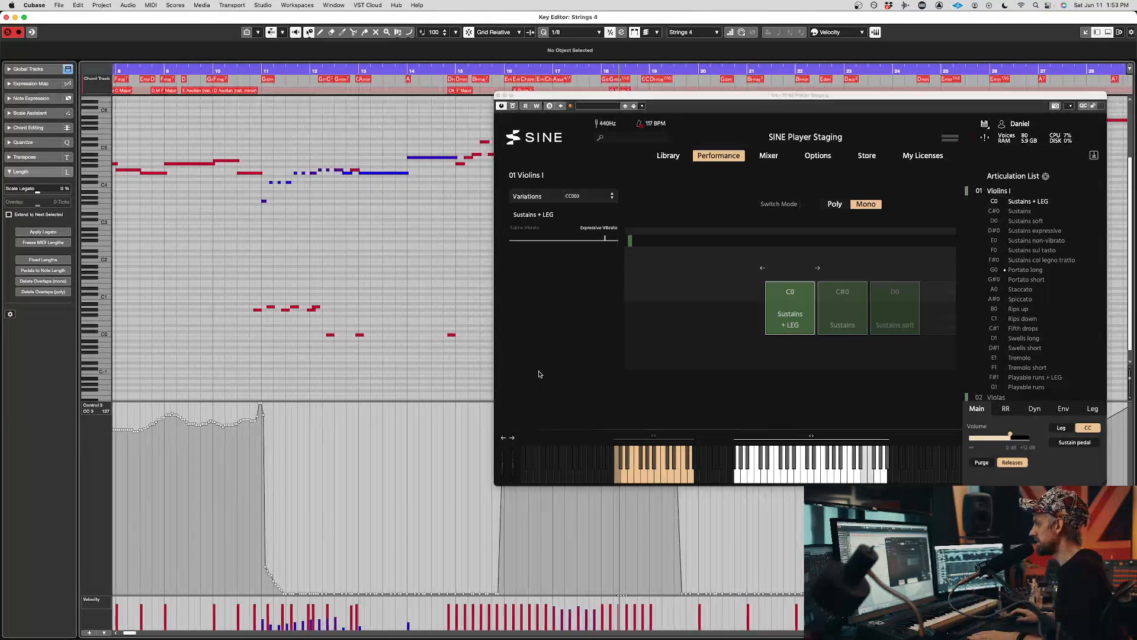
- Redraw CC 3 as a gradual rise from minimum in bar 12 to maximum just before bar 15 and play the violin line with it
left_click_drag(624, 98, 731, 189)
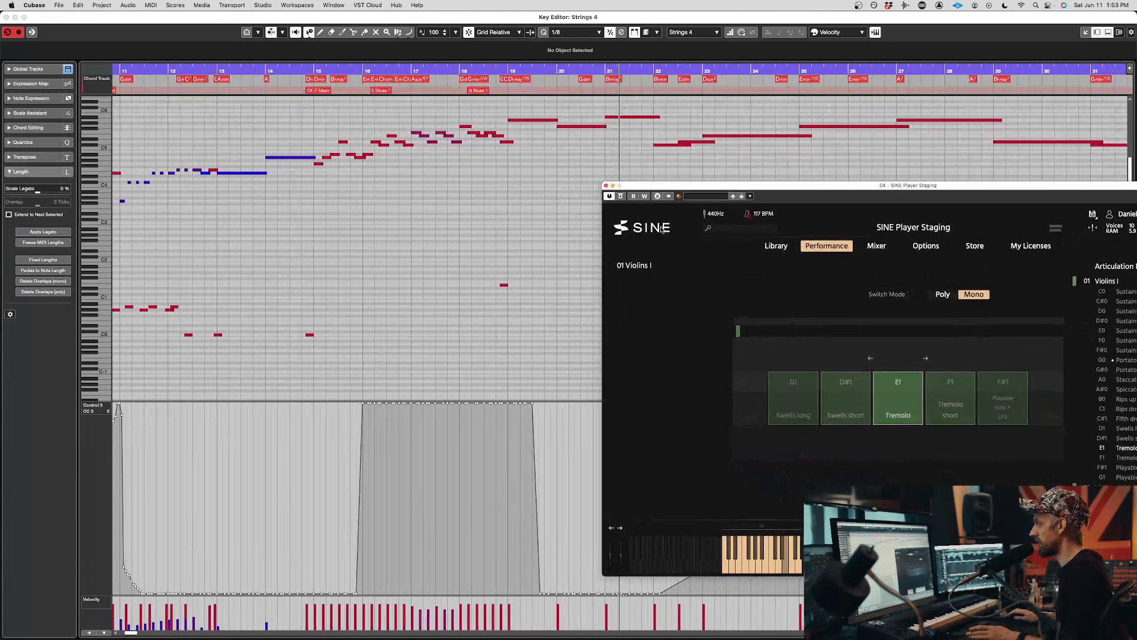
left_click(300, 411)
left_click_drag(262, 407, 325, 405)
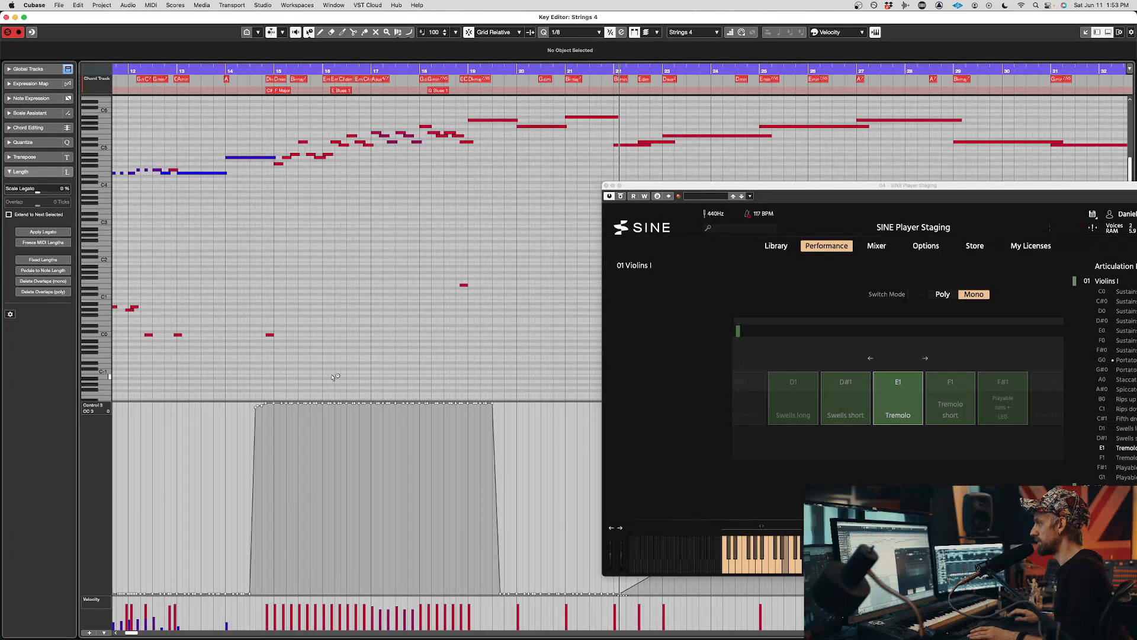
left_click_drag(264, 592, 384, 389)
left_click(254, 70)
key("space")
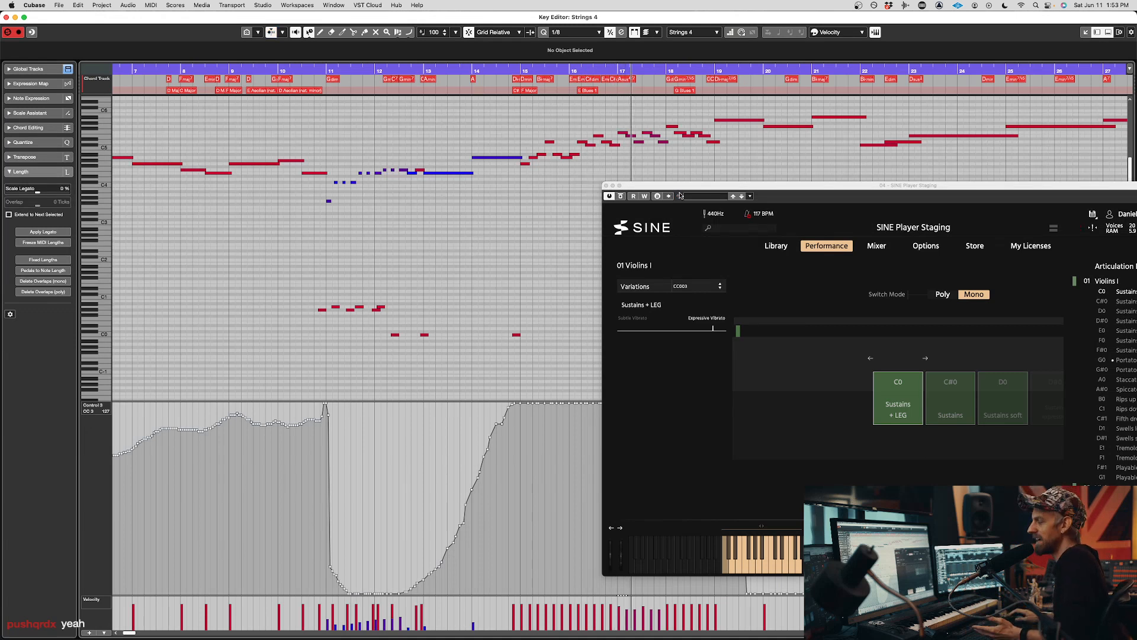
- Reposition the SINE Player window and look through the controller lane's list of controllers, keeping CC 3 (Control 3) selected
double_click(806, 190)
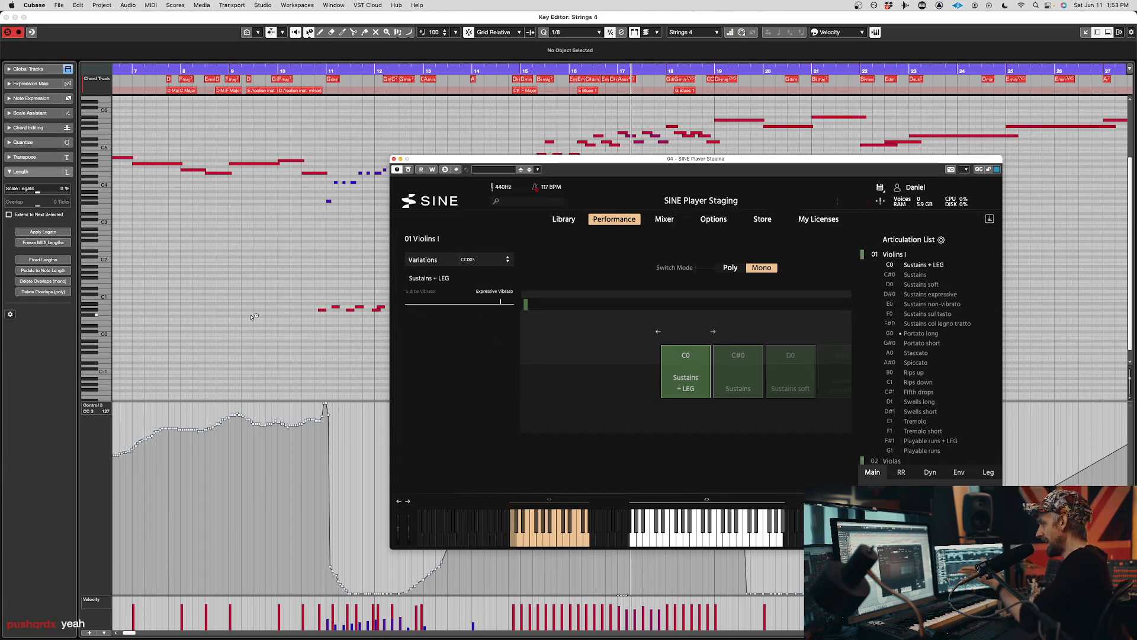
left_click(105, 412)
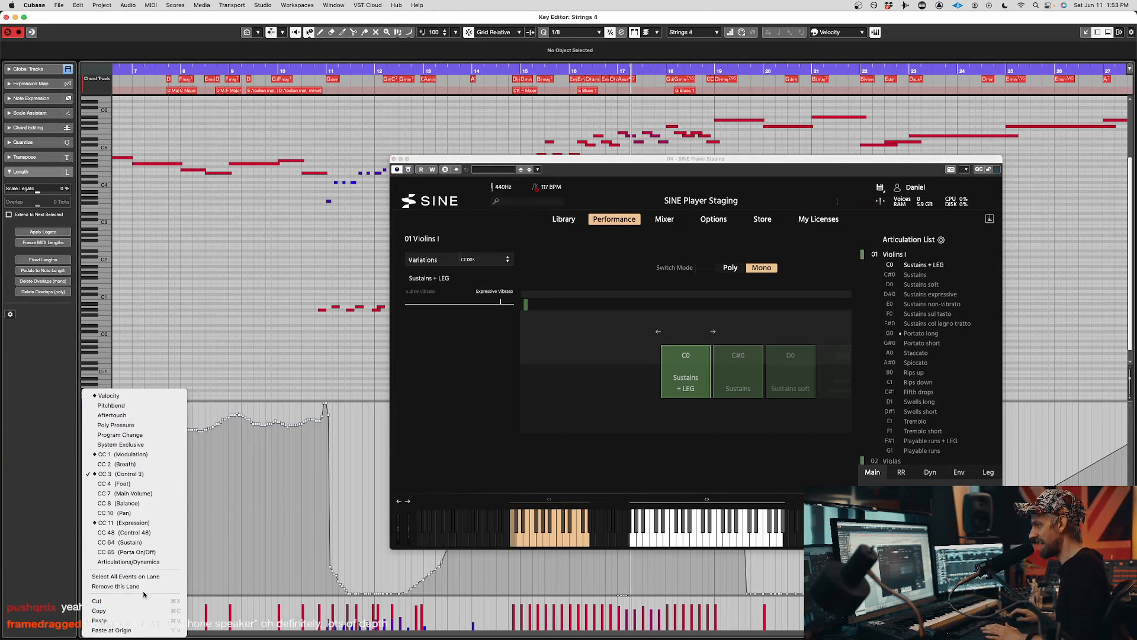
left_click(115, 474)
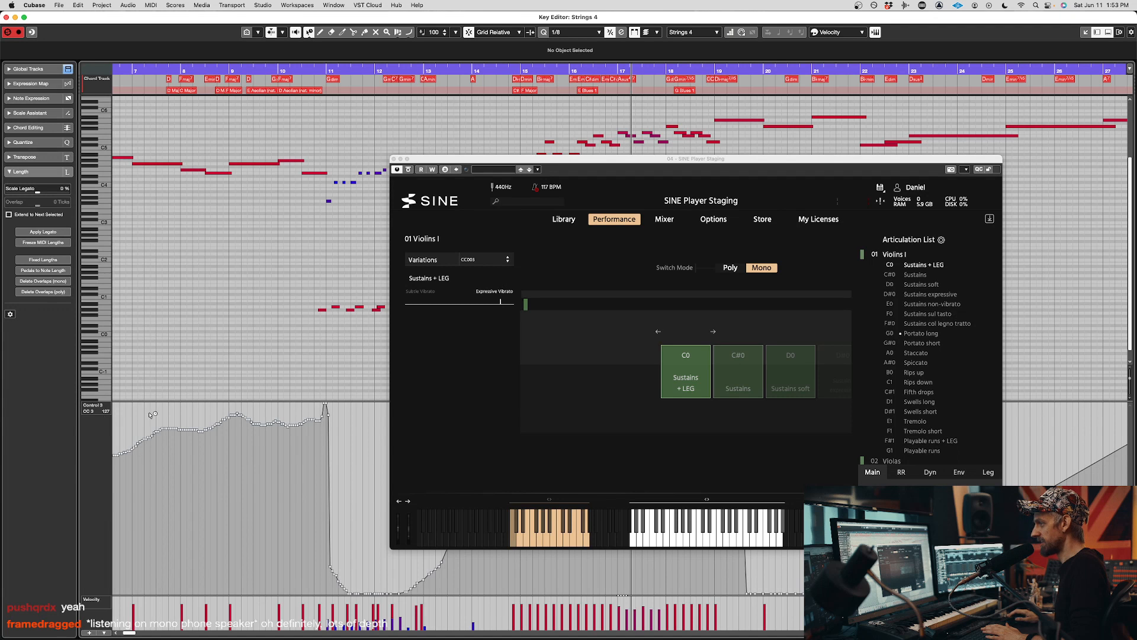
- Close and reopen the SINE Player window, make it narrower, and place it clear of the notes in bars 11 to 17
left_click(394, 160)
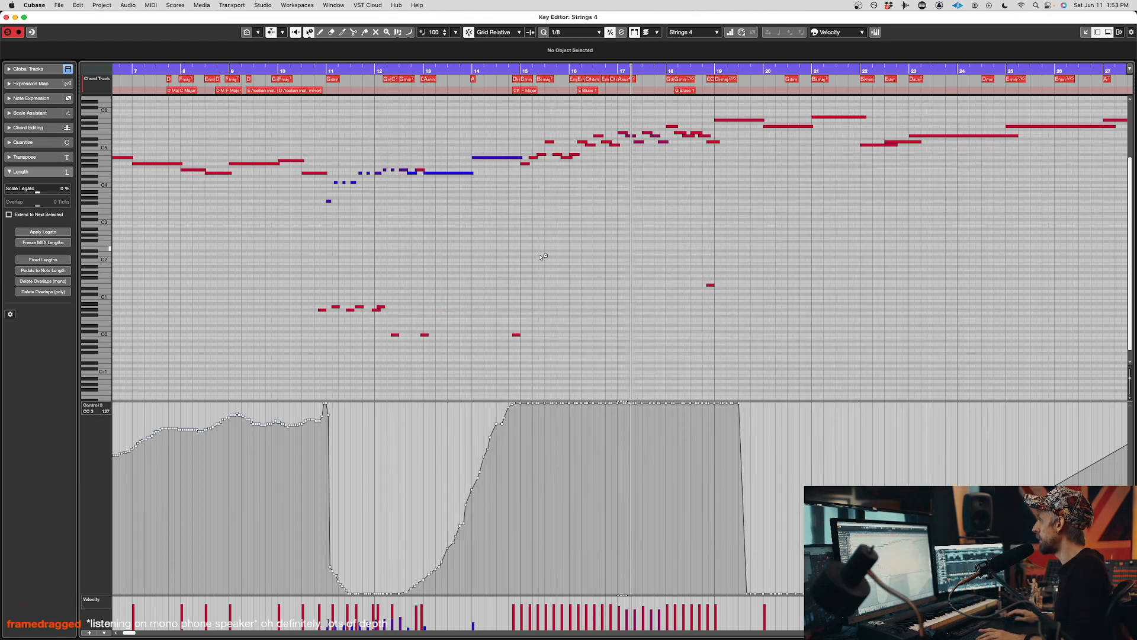
key("ctrl+e")
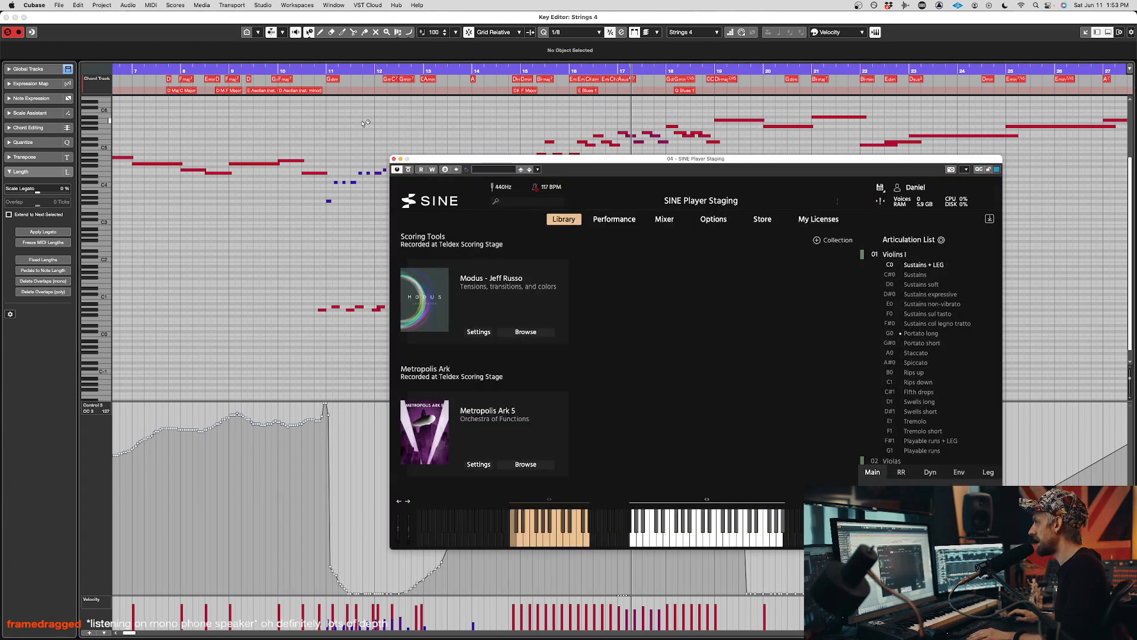
left_click_drag(453, 155, 485, 155)
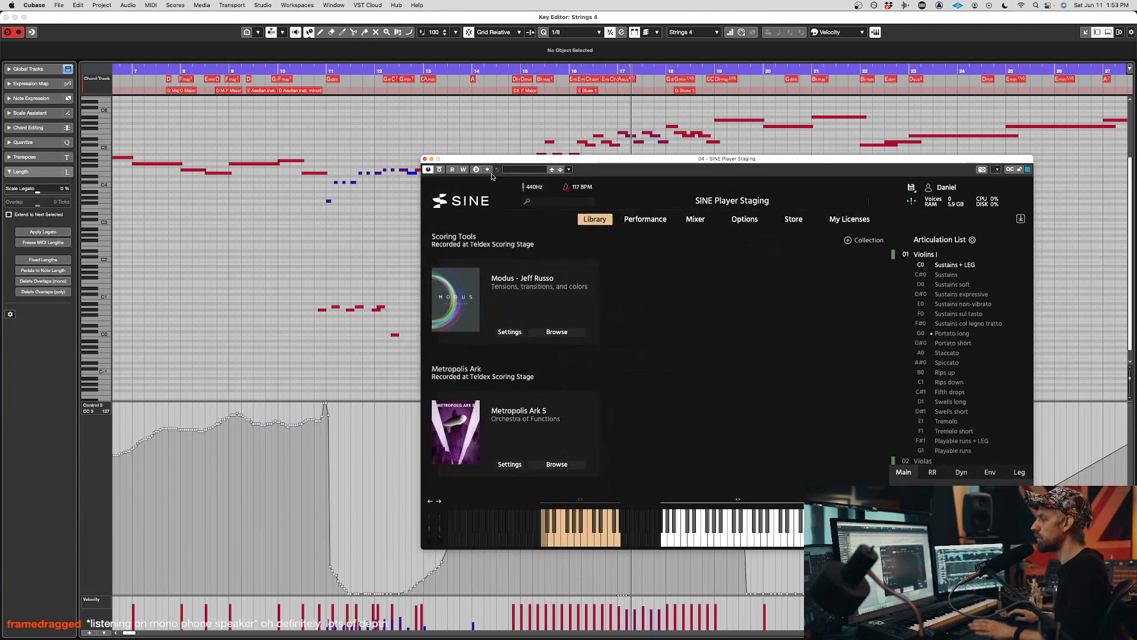
left_click_drag(1034, 549, 865, 578)
left_click_drag(708, 155, 944, 163)
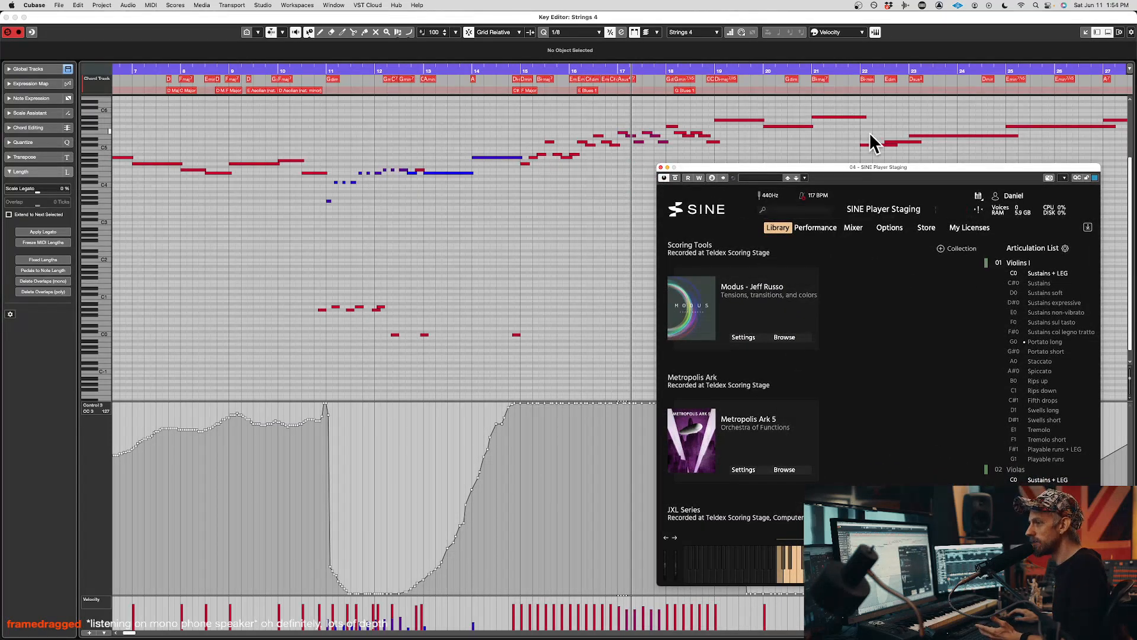
left_click_drag(836, 167, 827, 124)
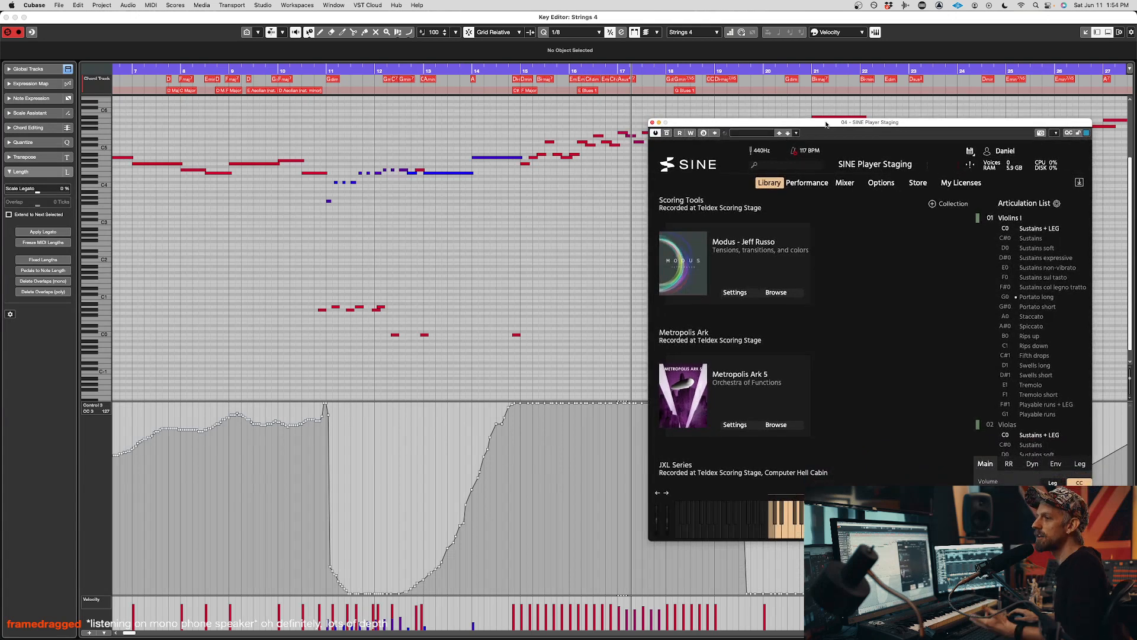
- Audition the held E4 note at bar 13 and play the violin line up to the A4 note at bar 14
left_click(445, 172)
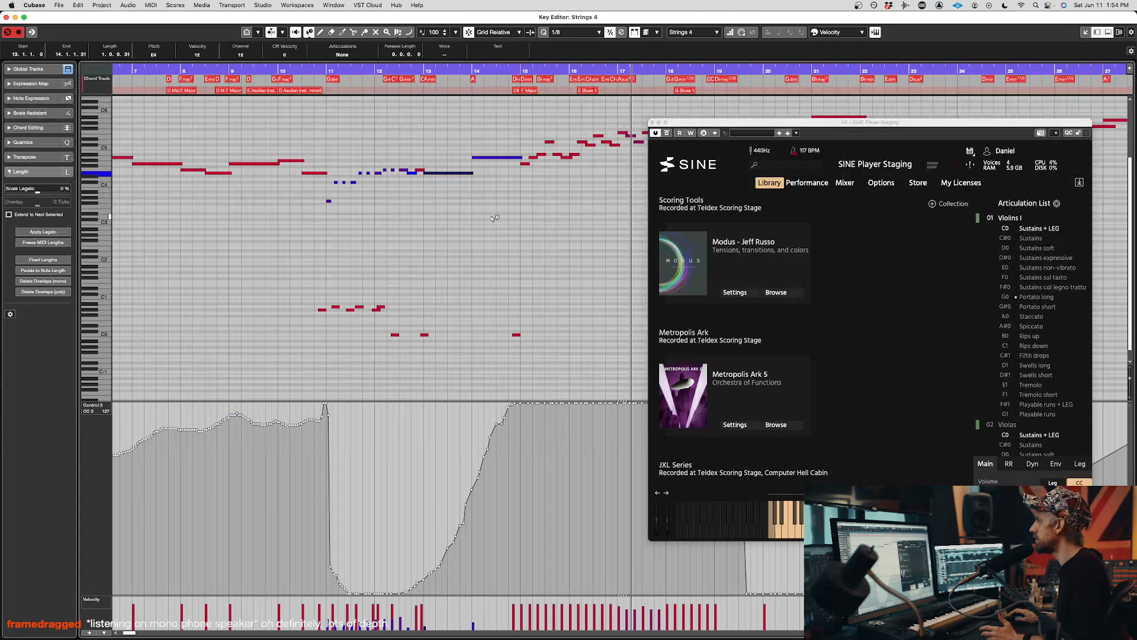
left_click(390, 73)
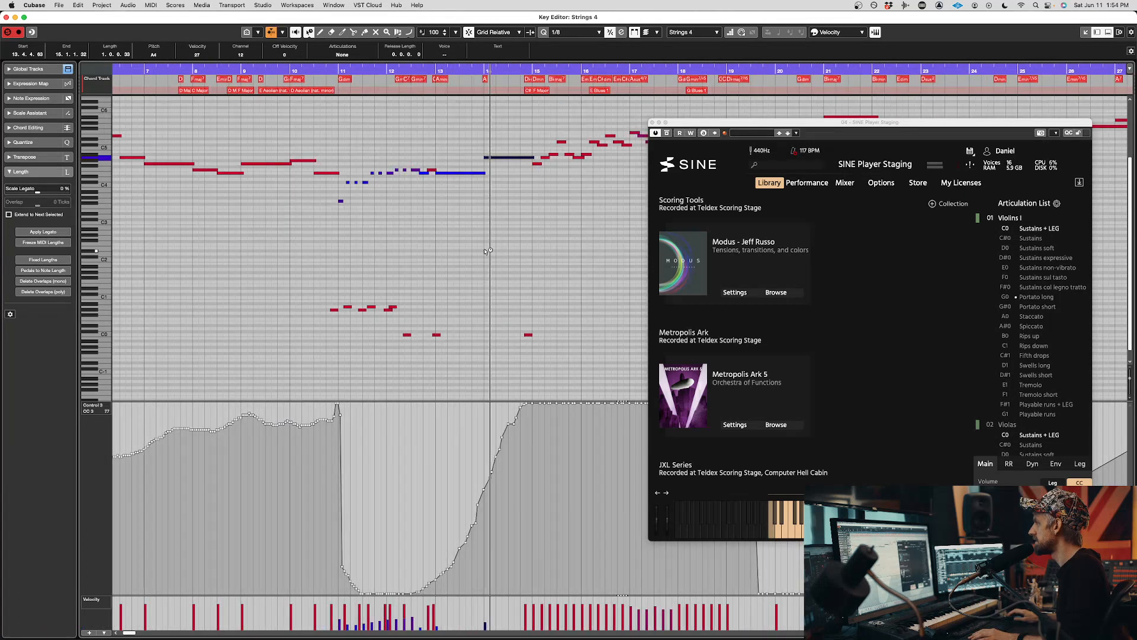
key("l")
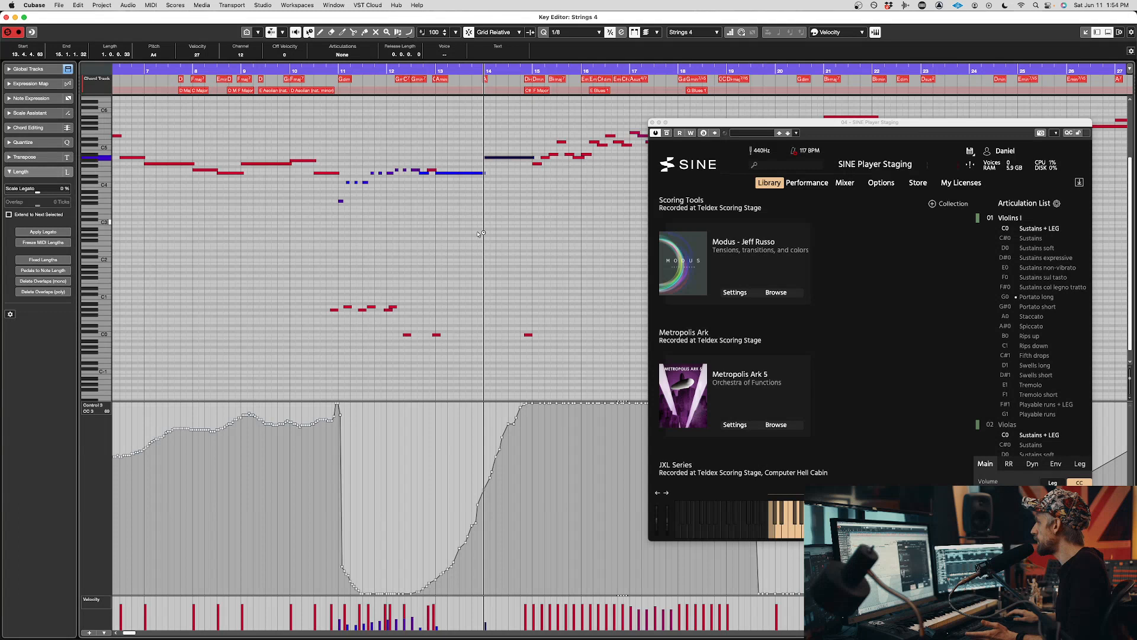
- Add a short keyswitch note just before bar 14 and transpose it up to E1 for the Tremolo articulation
left_click(473, 344)
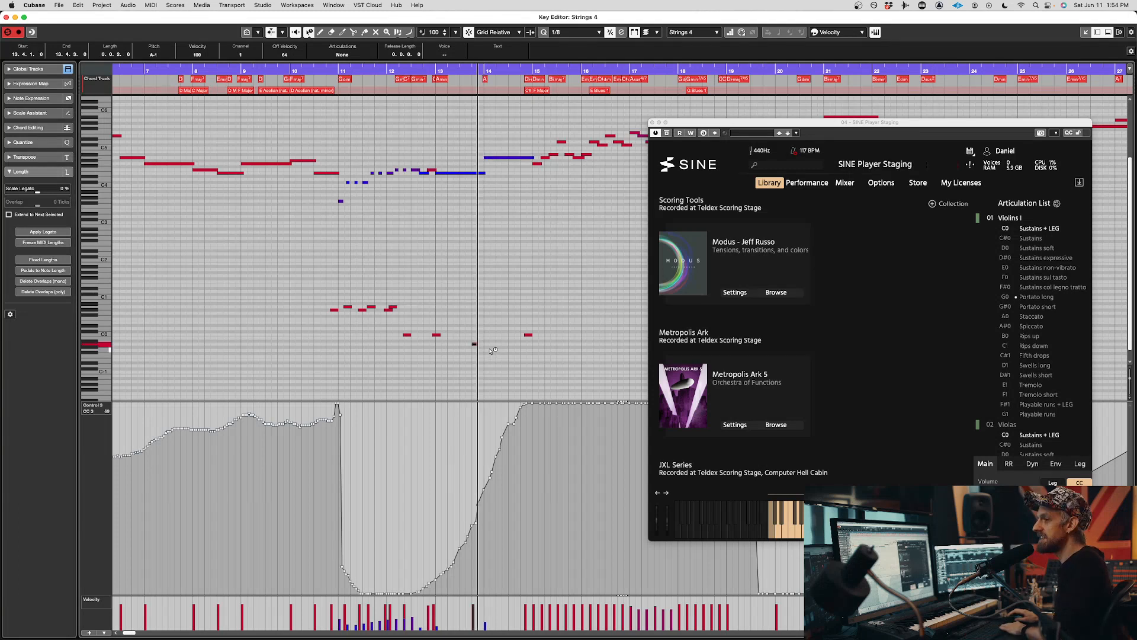
key("Up")
key("Up")
key("Up")
key("Up")
key("Up")
key("Up")
key("Up")
key("Up")
key("Up")
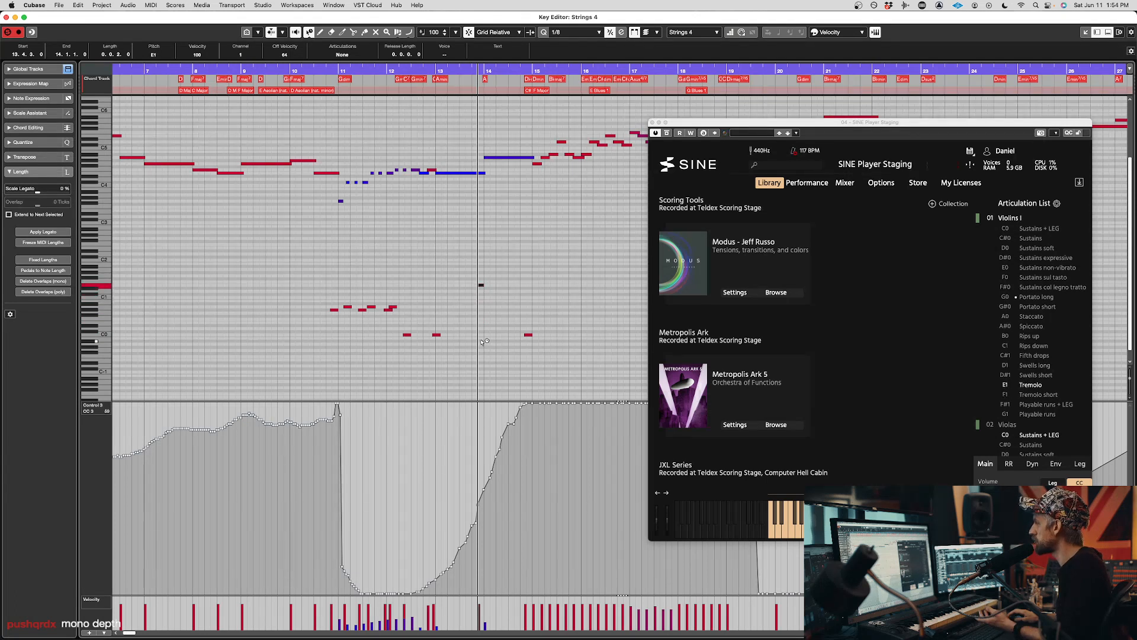
- Play the passage from about bar 12 into bar 14 with the E1 Tremolo keyswitch
left_click(382, 74)
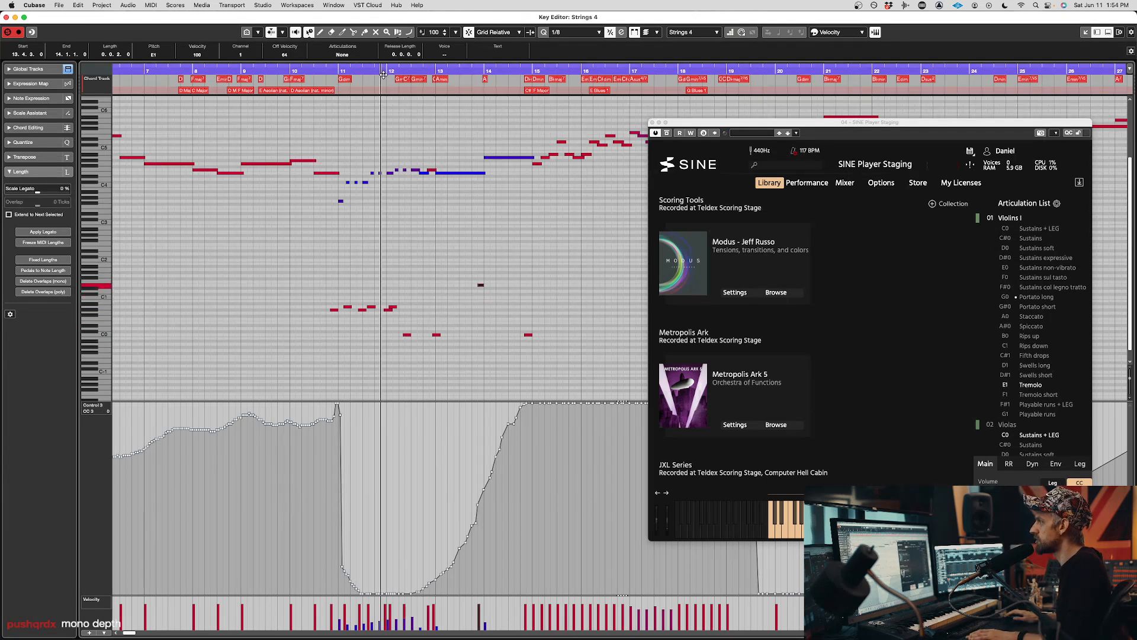
key("space")
key("f")
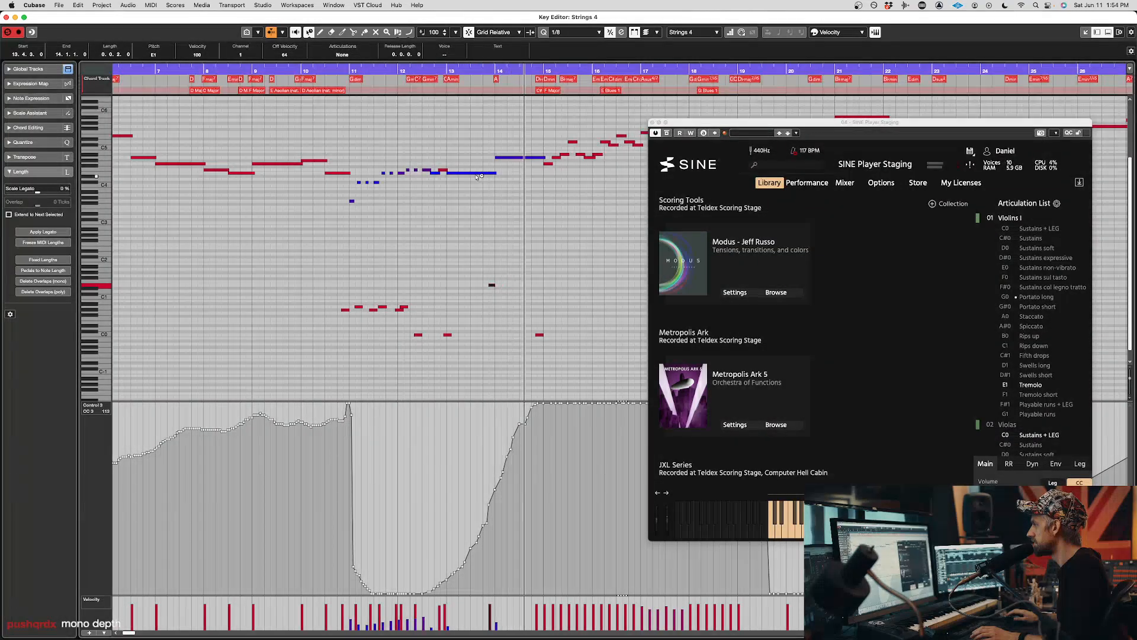
key("space")
- Move the E1 Tremolo keyswitch earlier to just before bar 13 and remove the C0 keyswitch there
left_click_drag(502, 301, 442, 252)
key("super+Left")
key("super+Left")
key("super+Left")
key("super+Left")
key("super+Left")
key("super+Left")
key("super+Left")
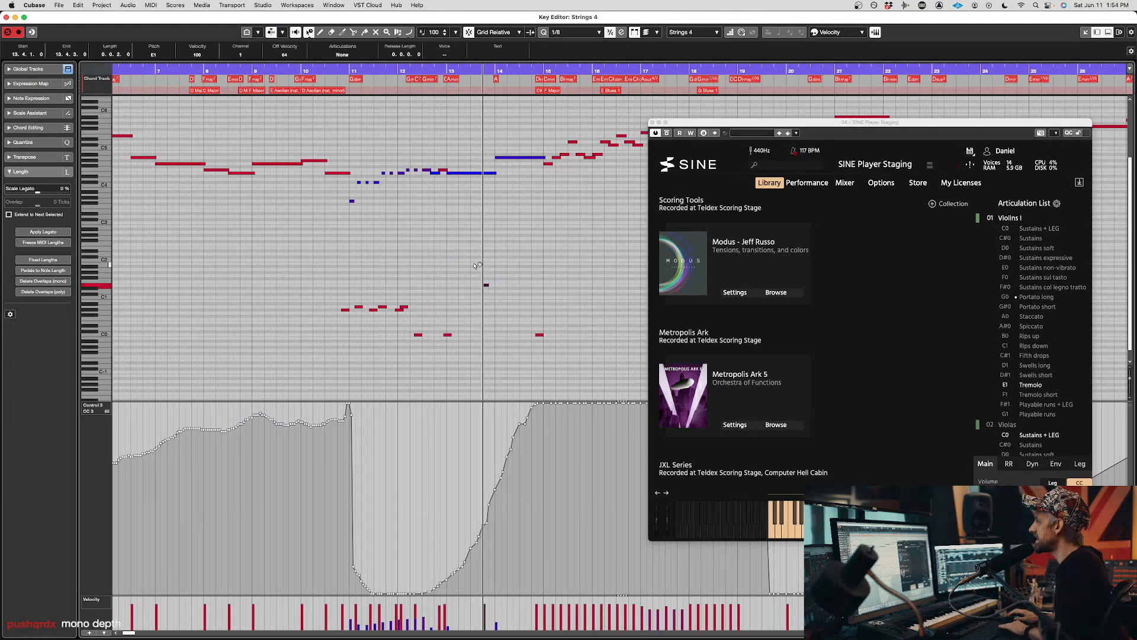
key("super+Left")
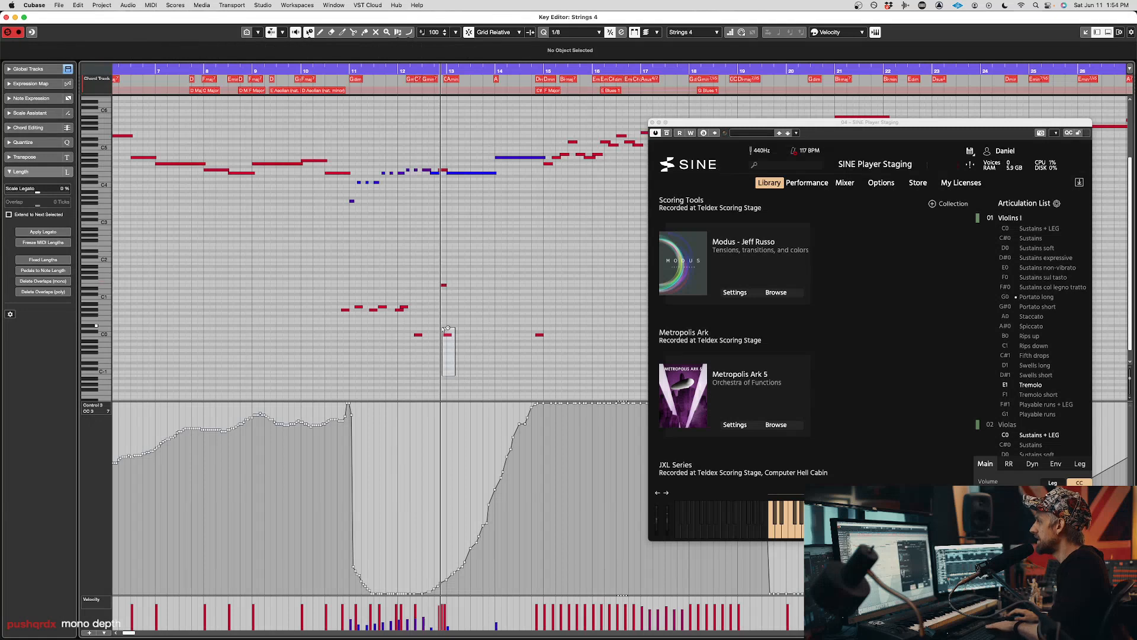
left_click_drag(444, 286, 446, 287)
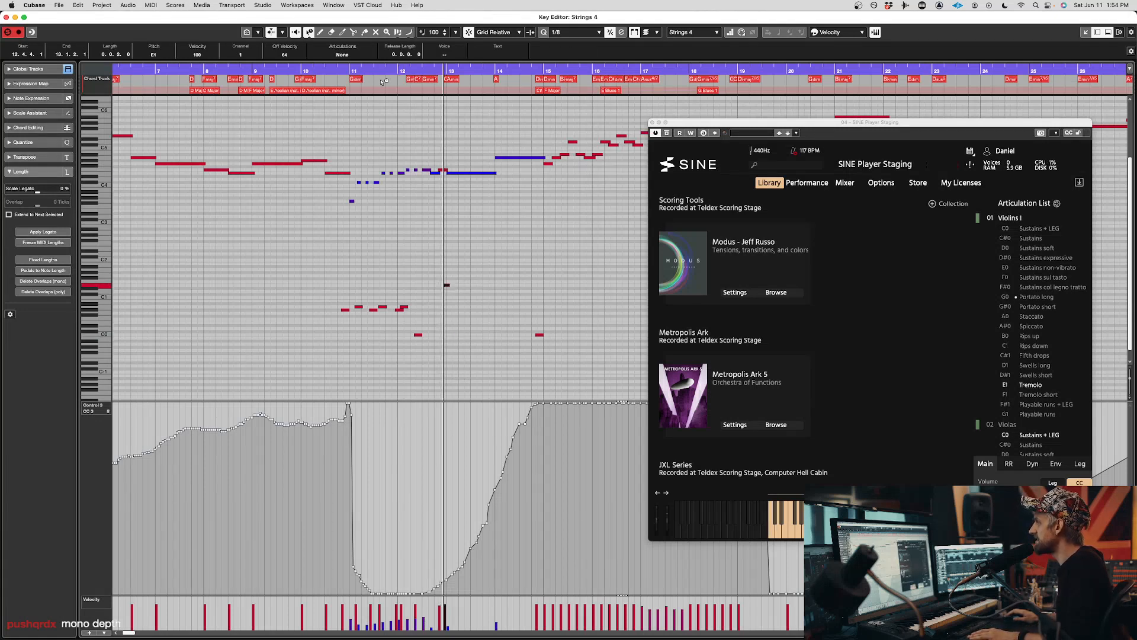
- Play the violin line from just before bar 11 to about bar 21 with the Tremolo keyswitch at bar 13
left_click(344, 70)
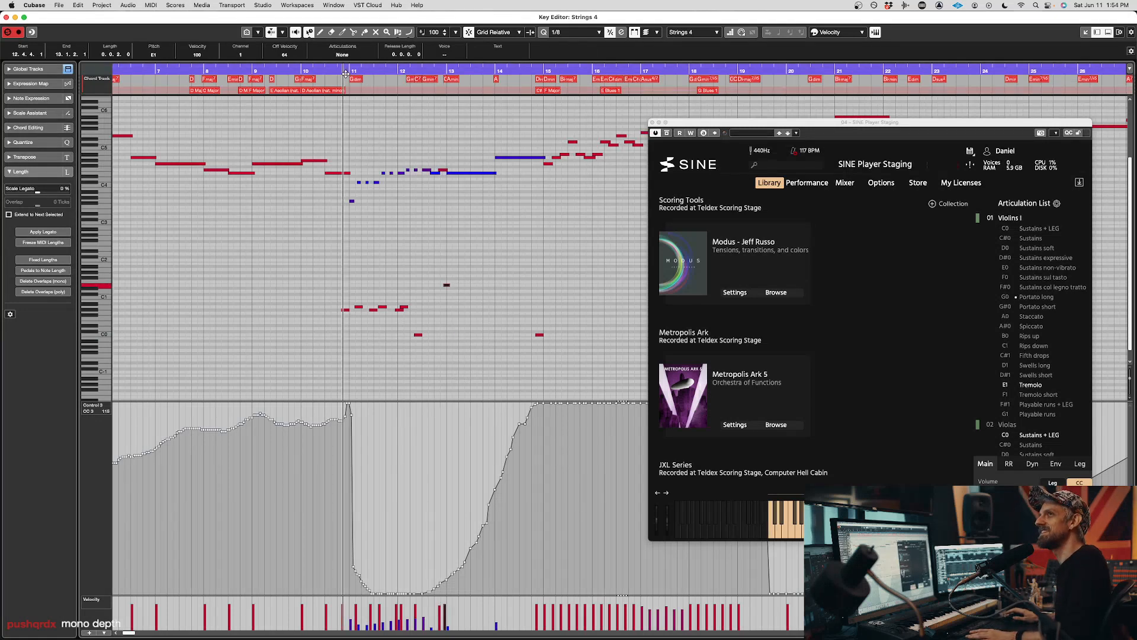
key("space")
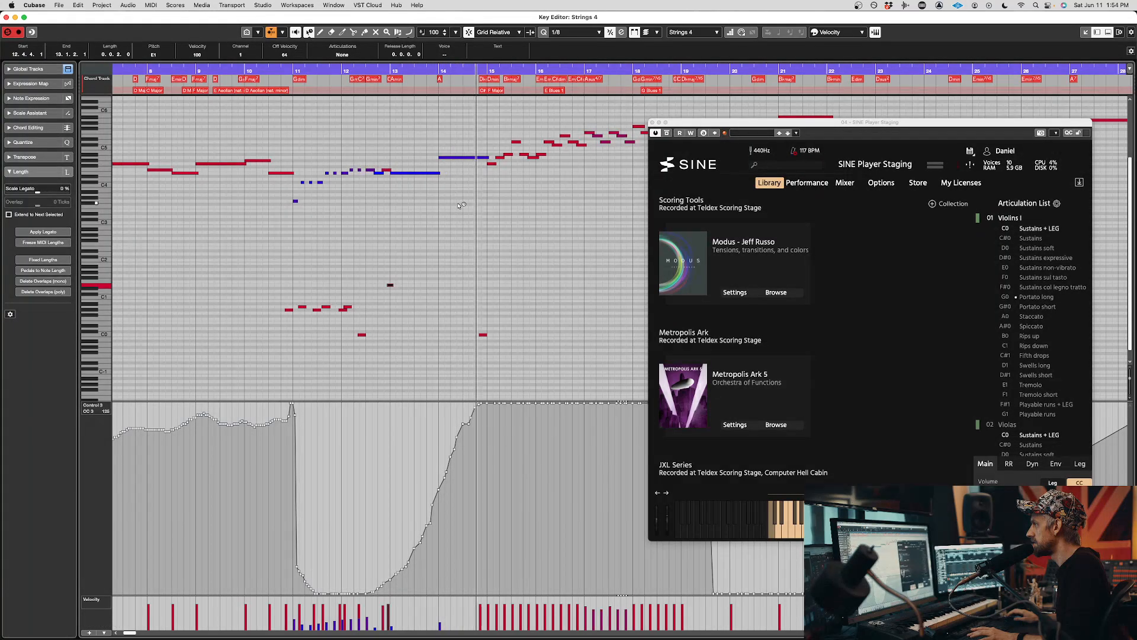
scroll(461, 210, "right", 5)
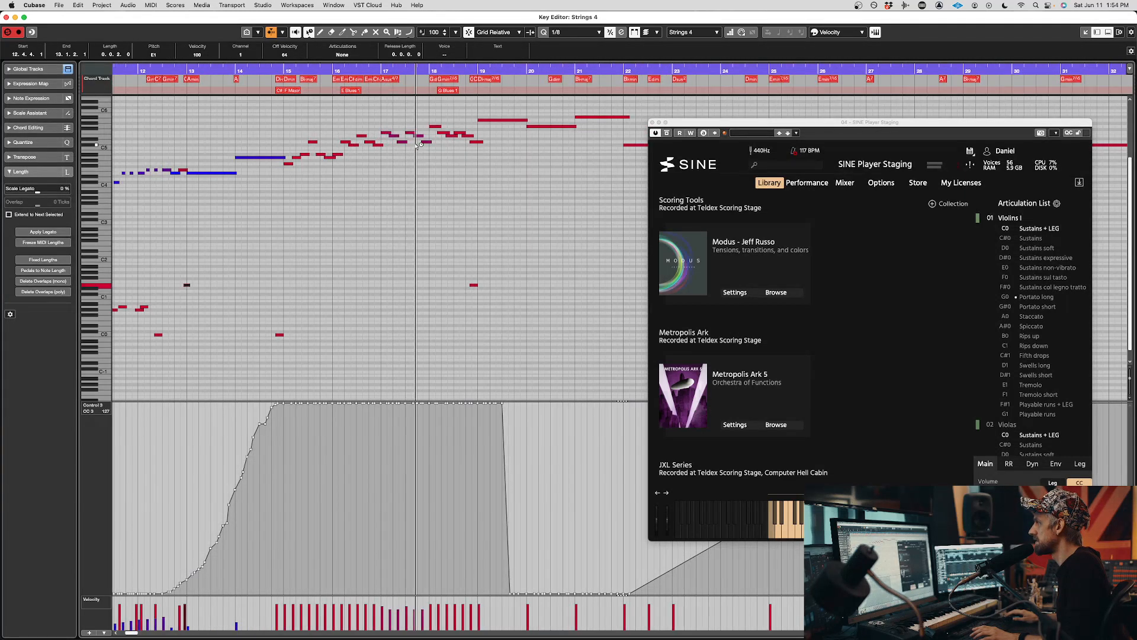
scroll(397, 147, "right", 3)
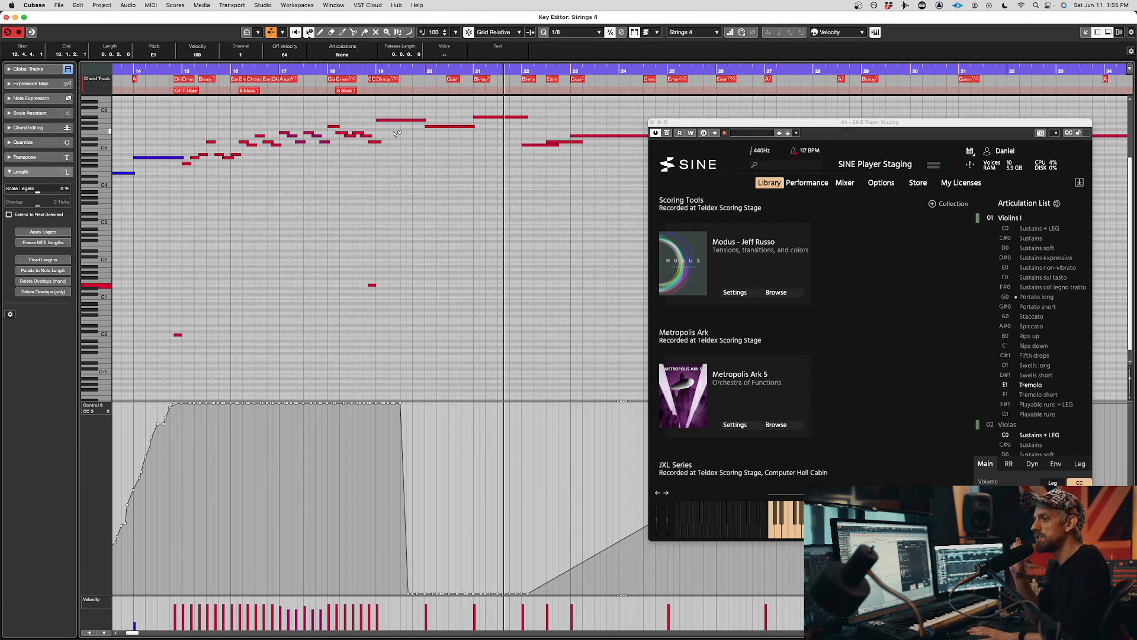
key("space")
- Change the E1 keyswitch just before bar 19 to C0 (Sustains + LEG) and play the line from about bar 17
left_click(372, 284)
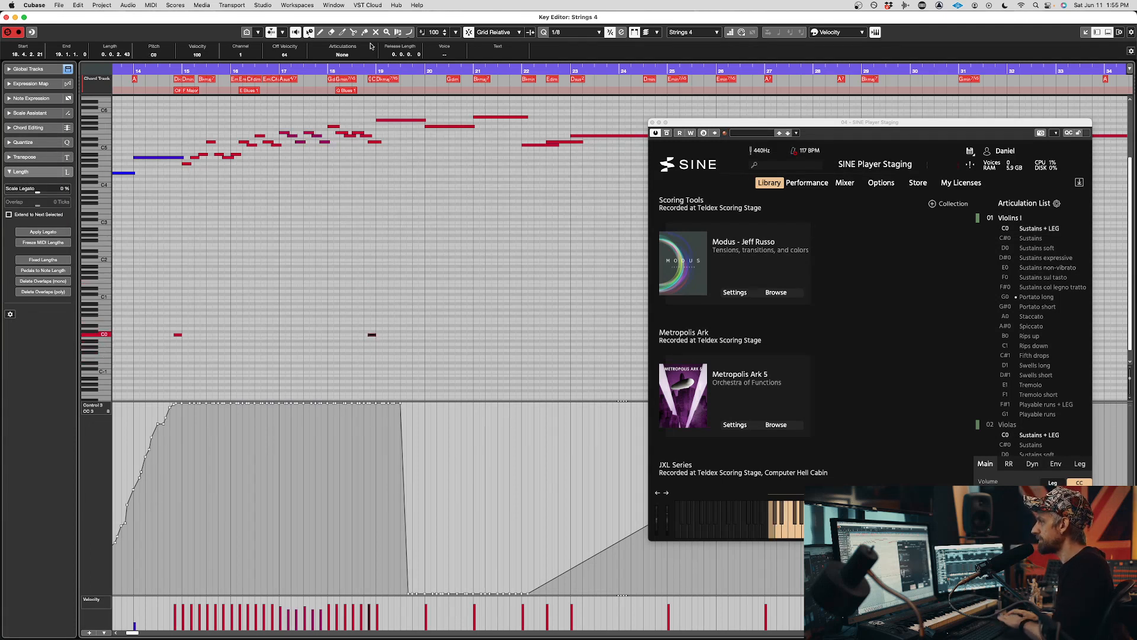
left_click(298, 71)
key("space")
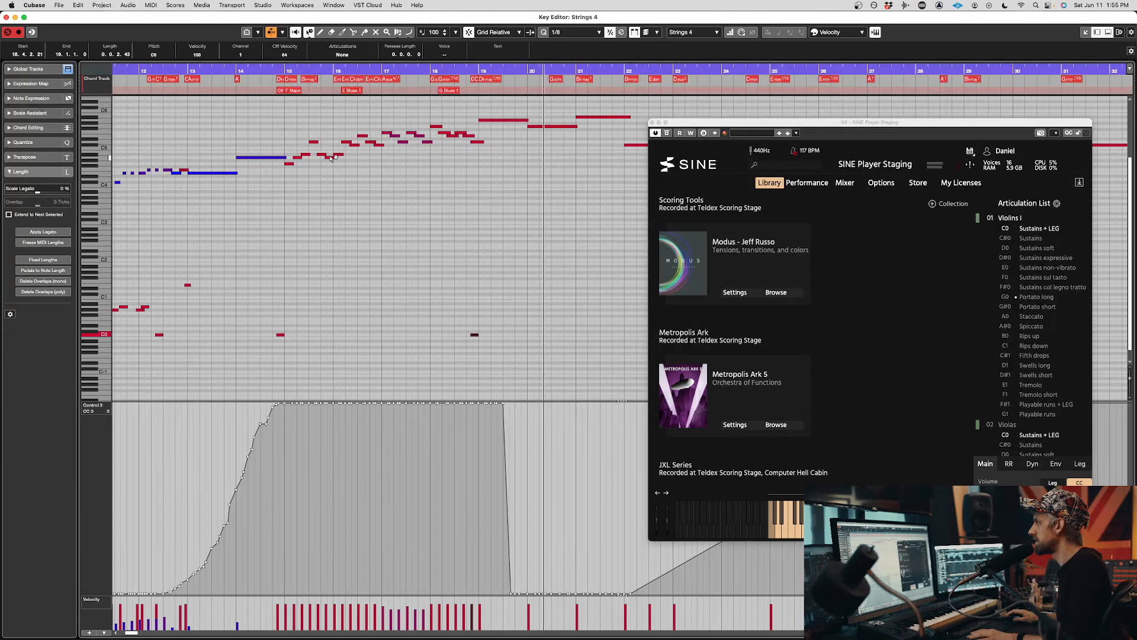
key("space")
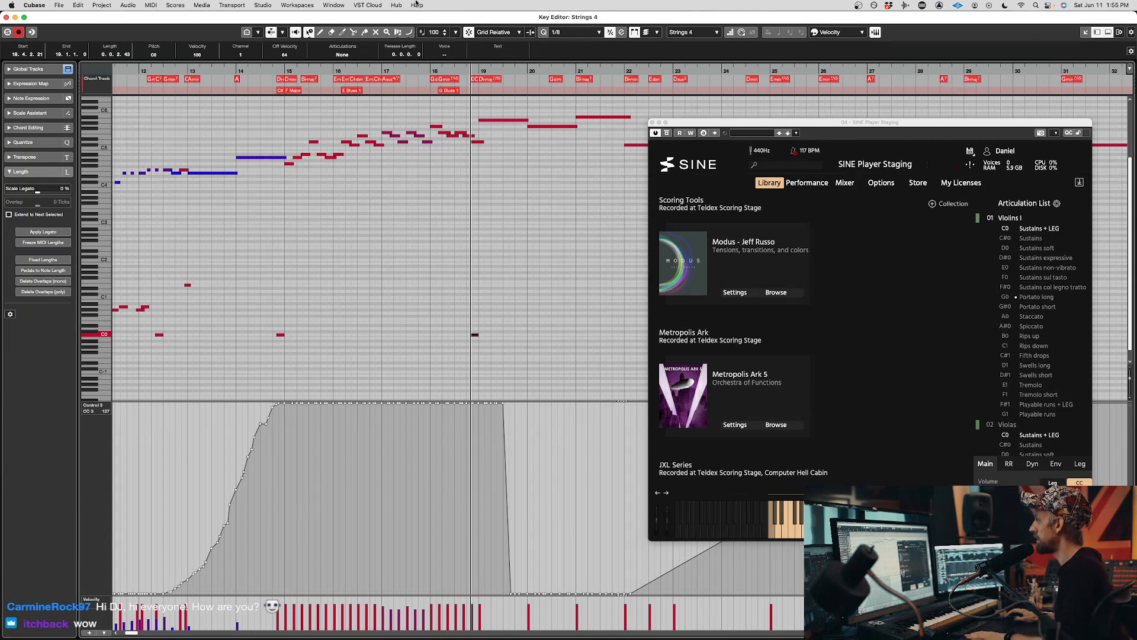
- Play the violin line from bar 15 to about bar 22 with the C0 (Sustains + LEG) keyswitch just before bar 19
left_click(285, 73)
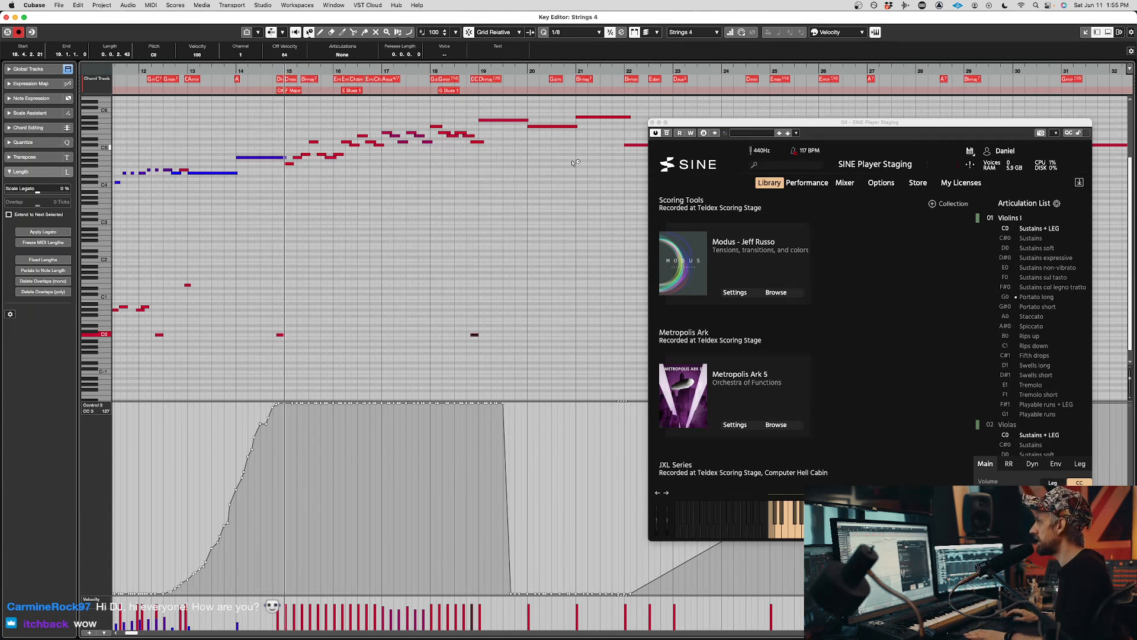
left_click_drag(489, 168, 600, 104)
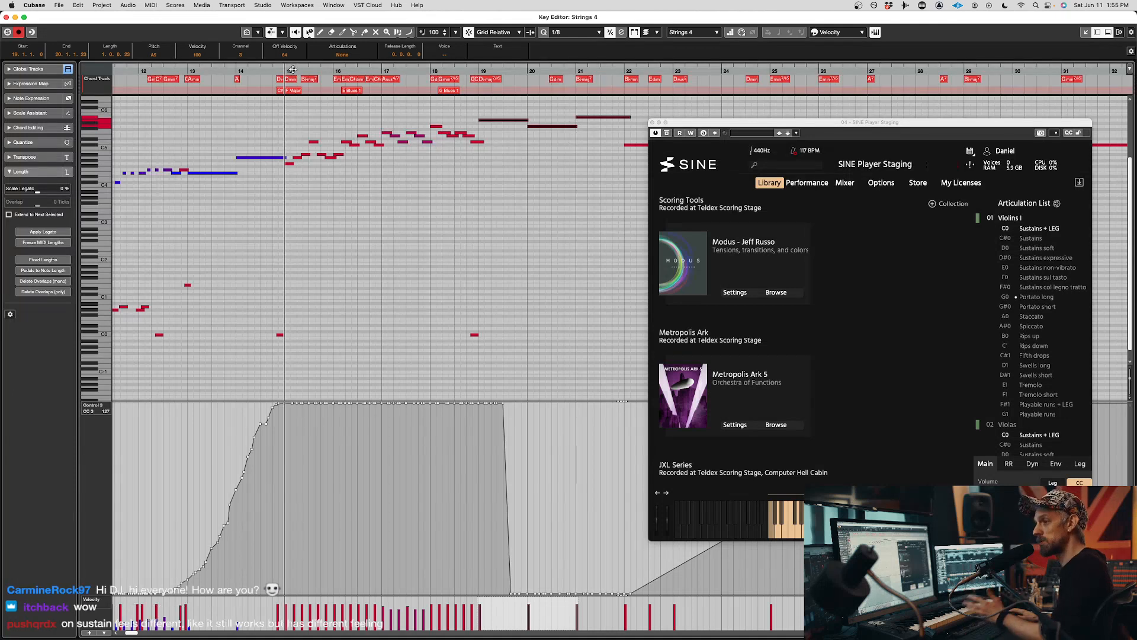
key("space")
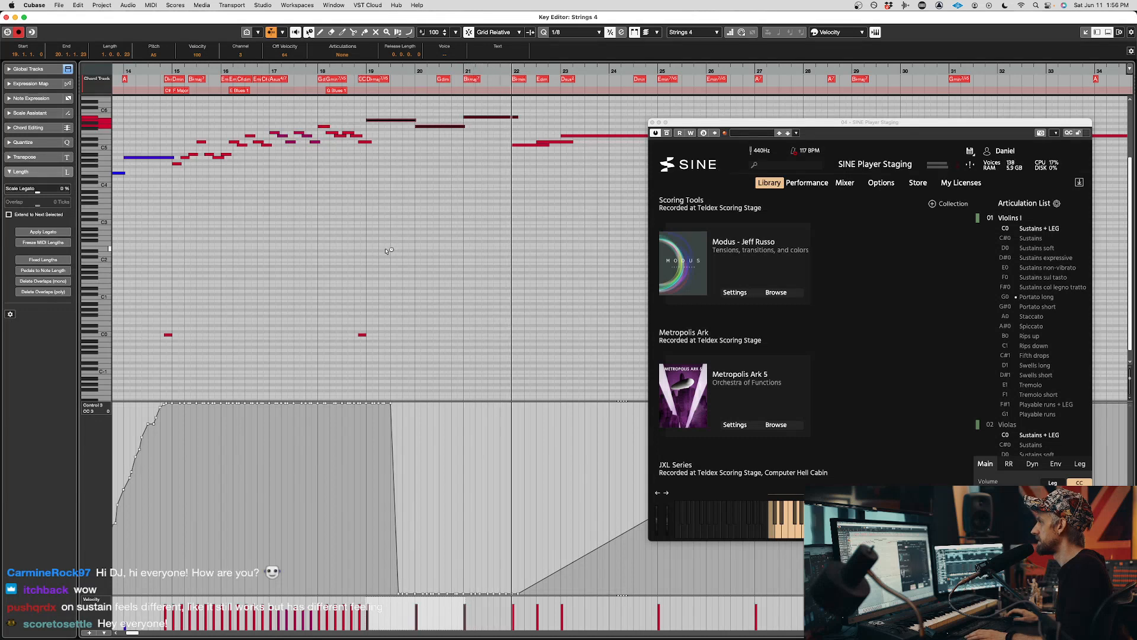
- Change the C0 keyswitch just before bar 19 to E1 (Tremolo) and play the line to about bar 23
left_click(363, 337)
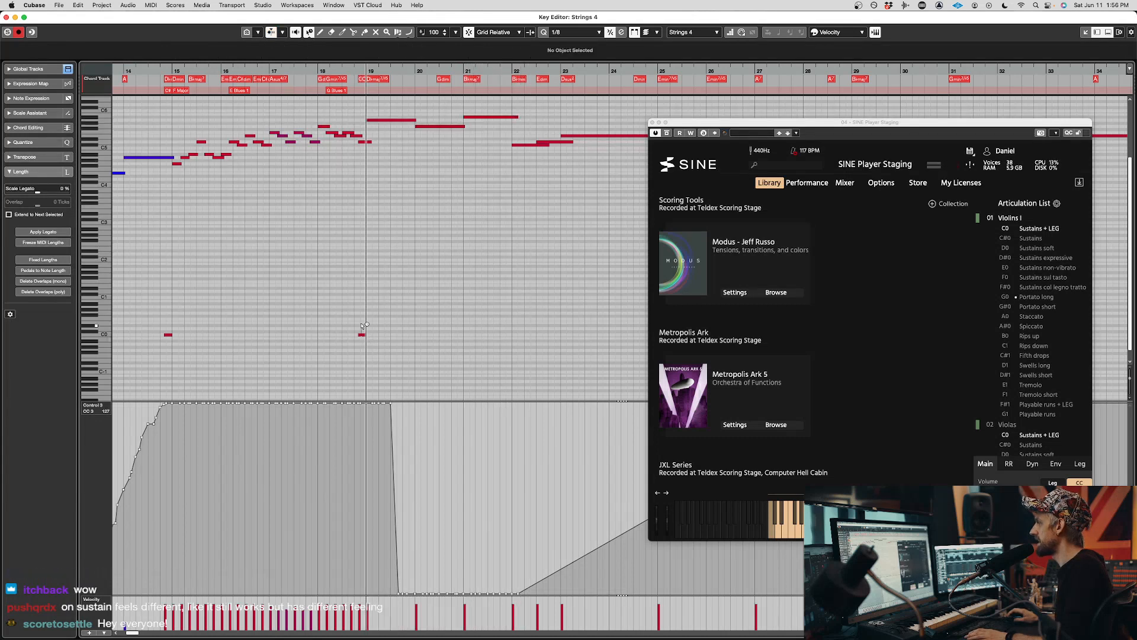
left_click_drag(360, 300, 362, 285)
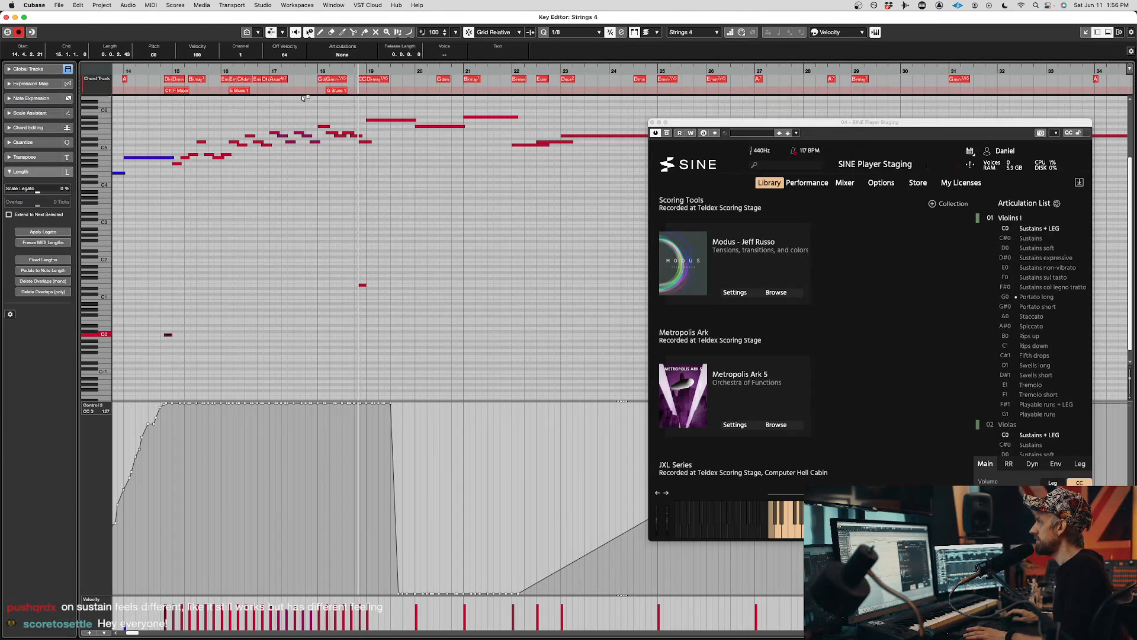
key("space")
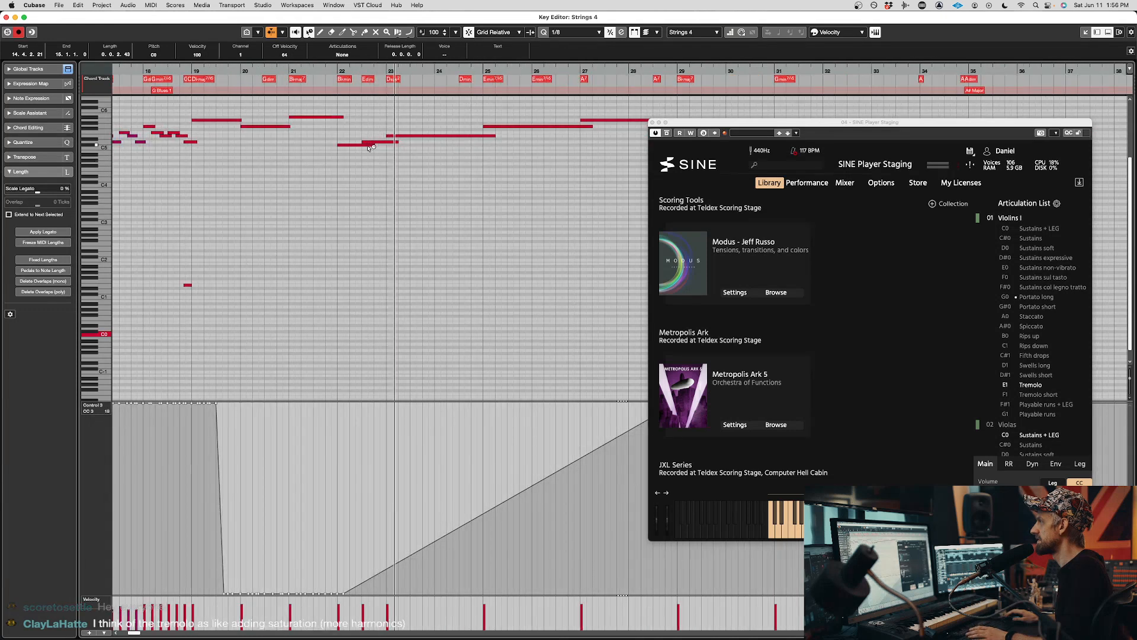
- Shorten the overlapping violin notes in bars 22 and 23, and close the Key Editor
left_click_drag(370, 145, 389, 143)
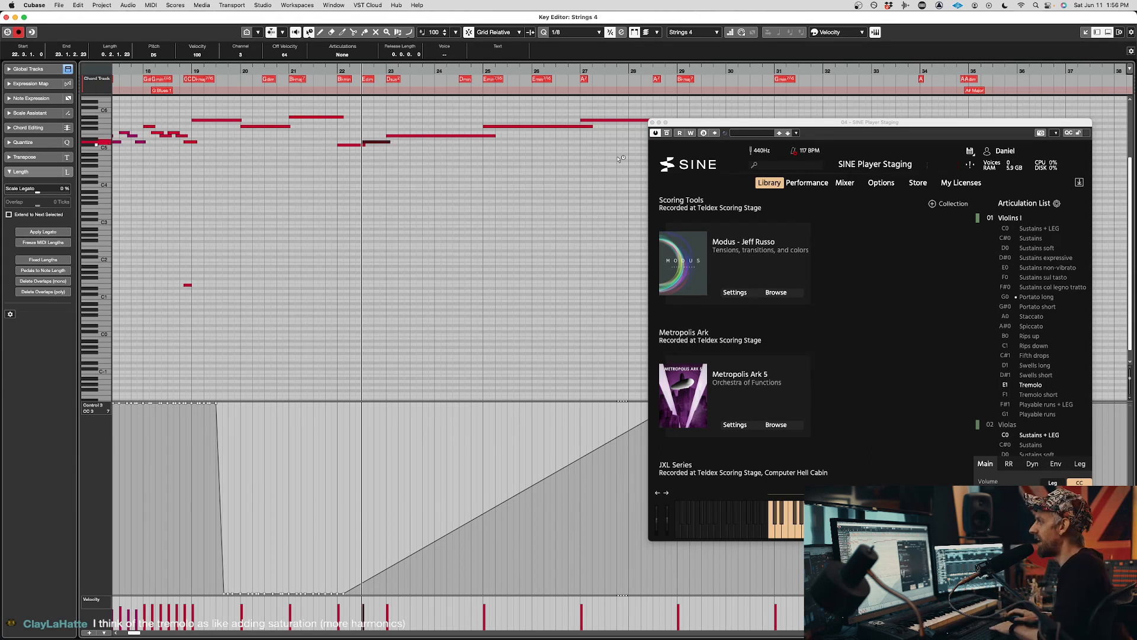
left_click(537, 264)
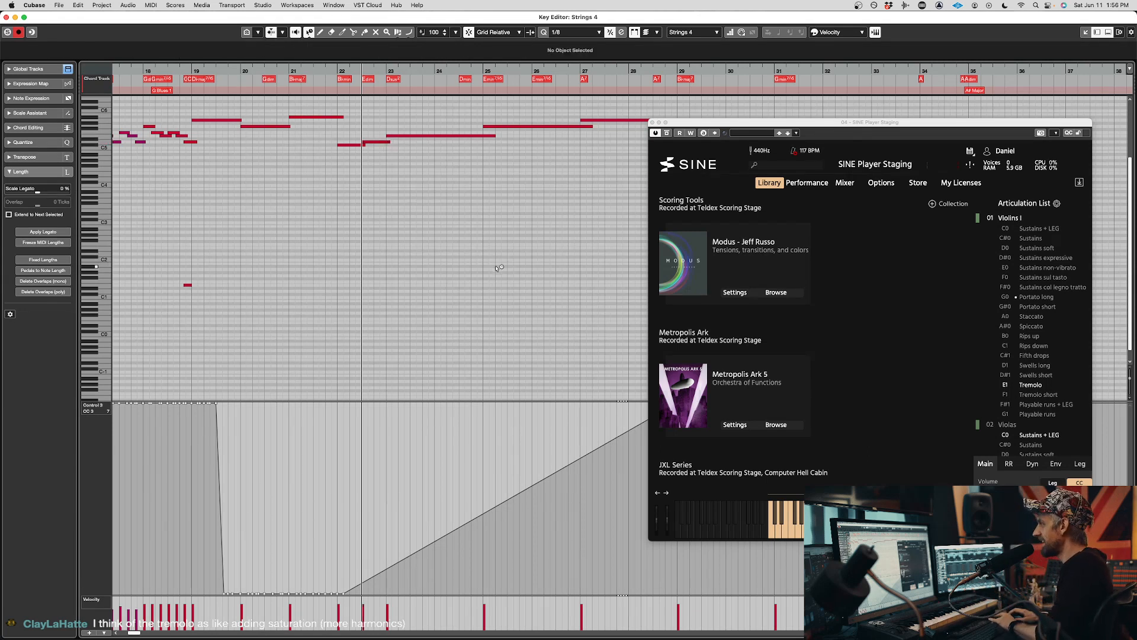
key("super+w")
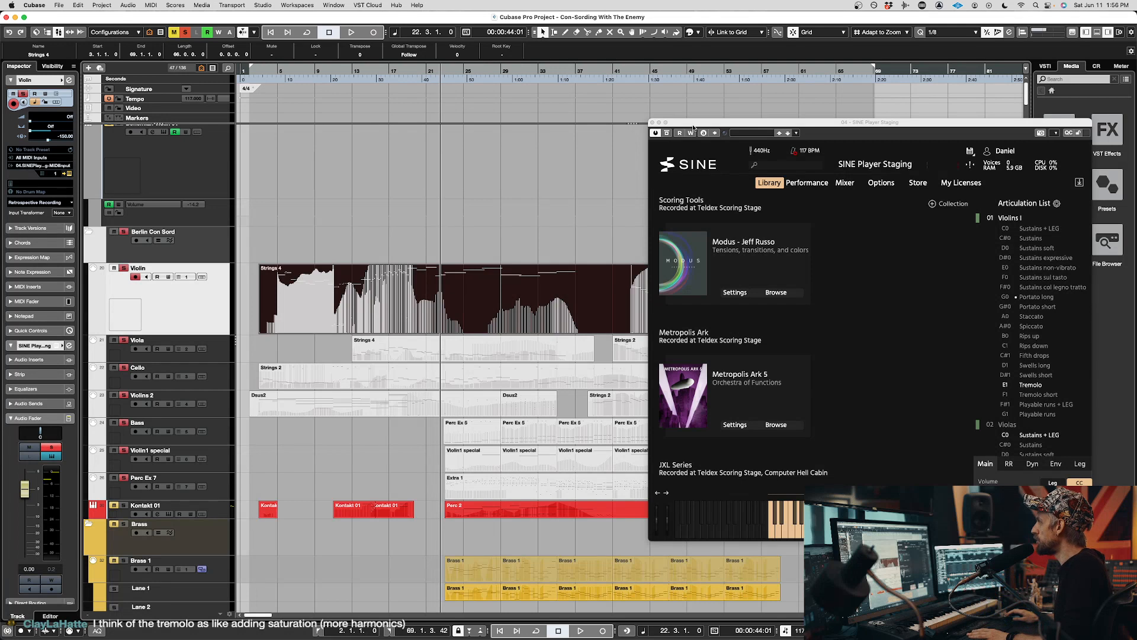
- Play the violin part from bar 43 to about bar 53 in the Key Editor, and close the editor and SINE Player windows
left_click_drag(694, 127, 721, 41)
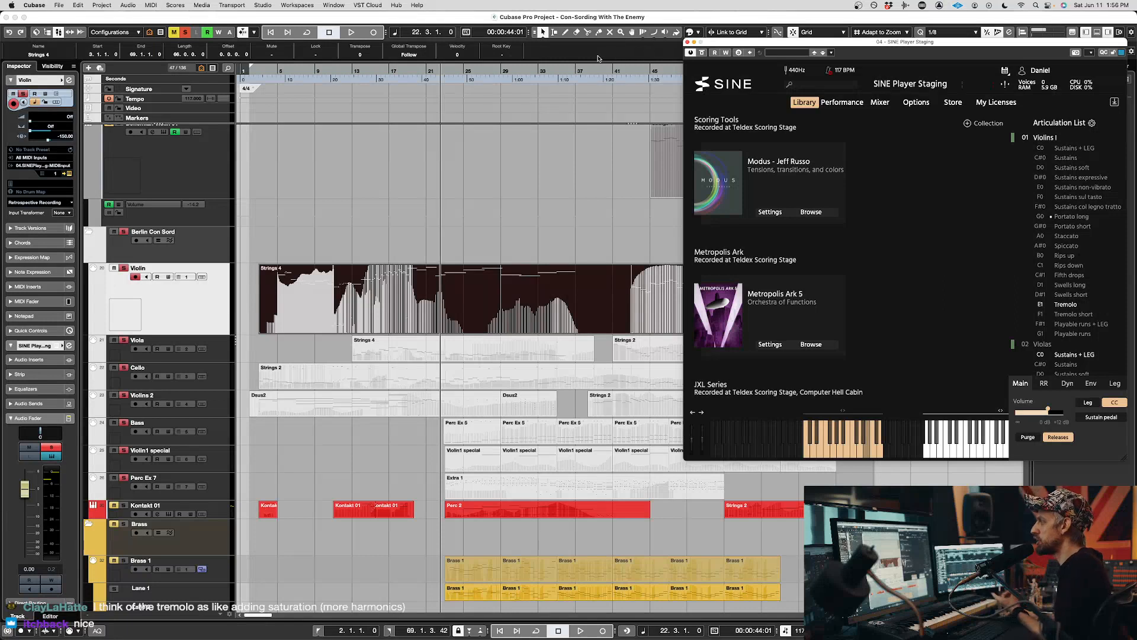
scroll(555, 155, "right", 5)
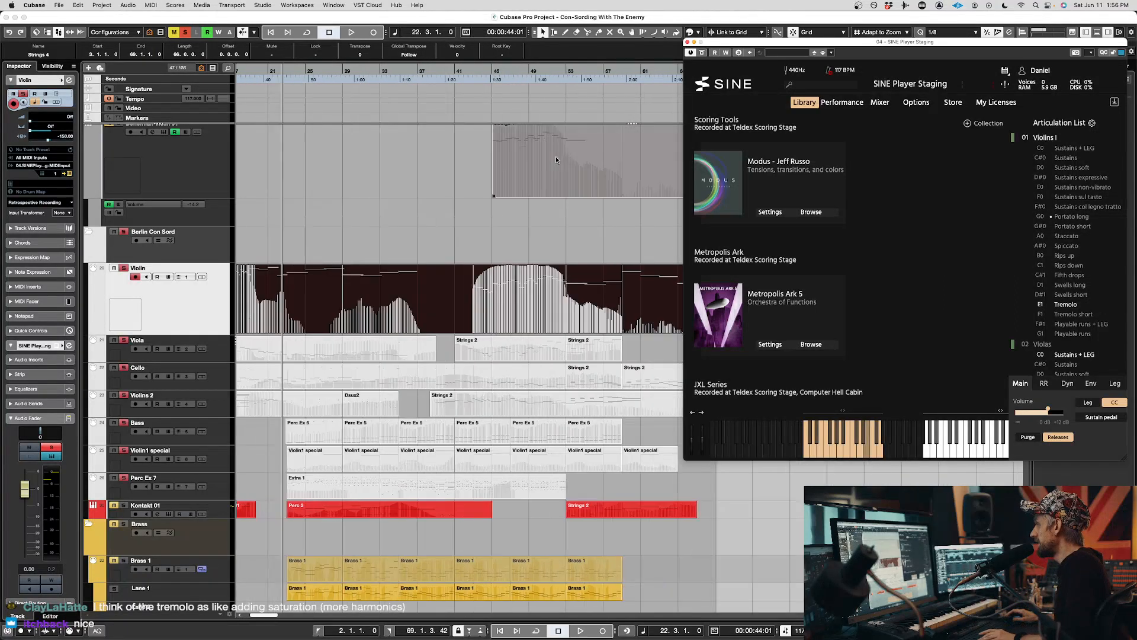
left_click(475, 72)
left_click(473, 72)
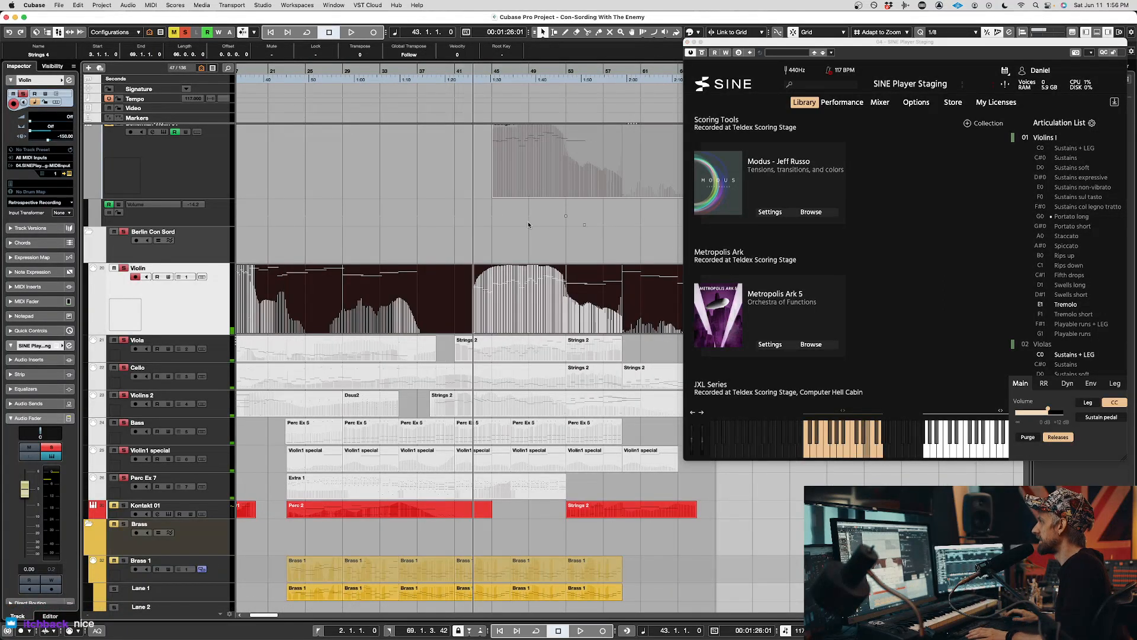
double_click(517, 291)
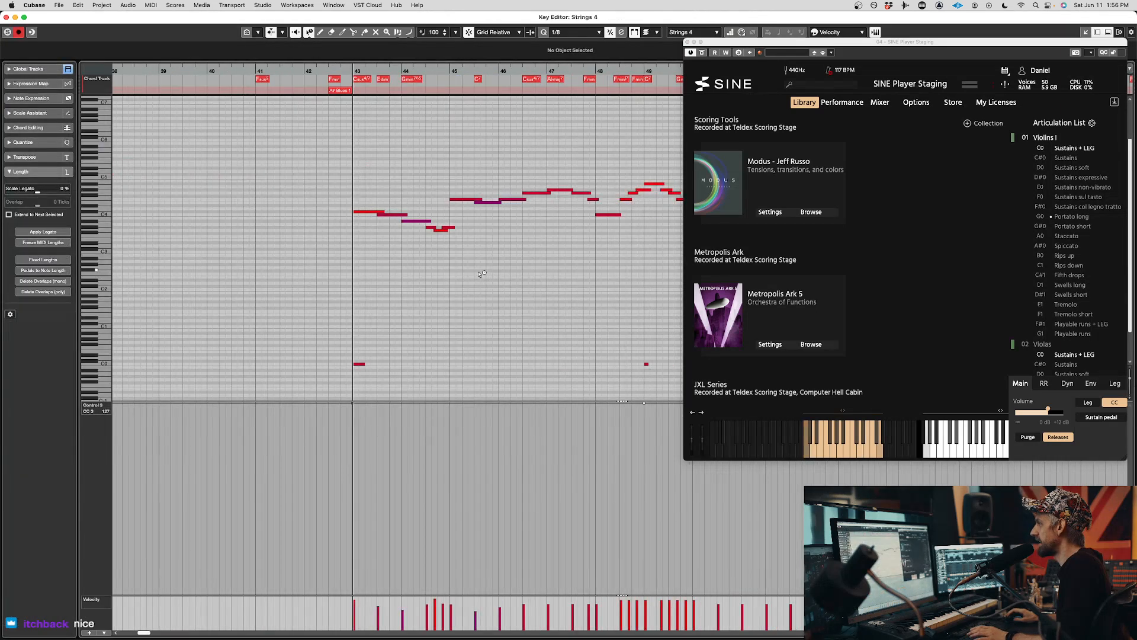
key("space")
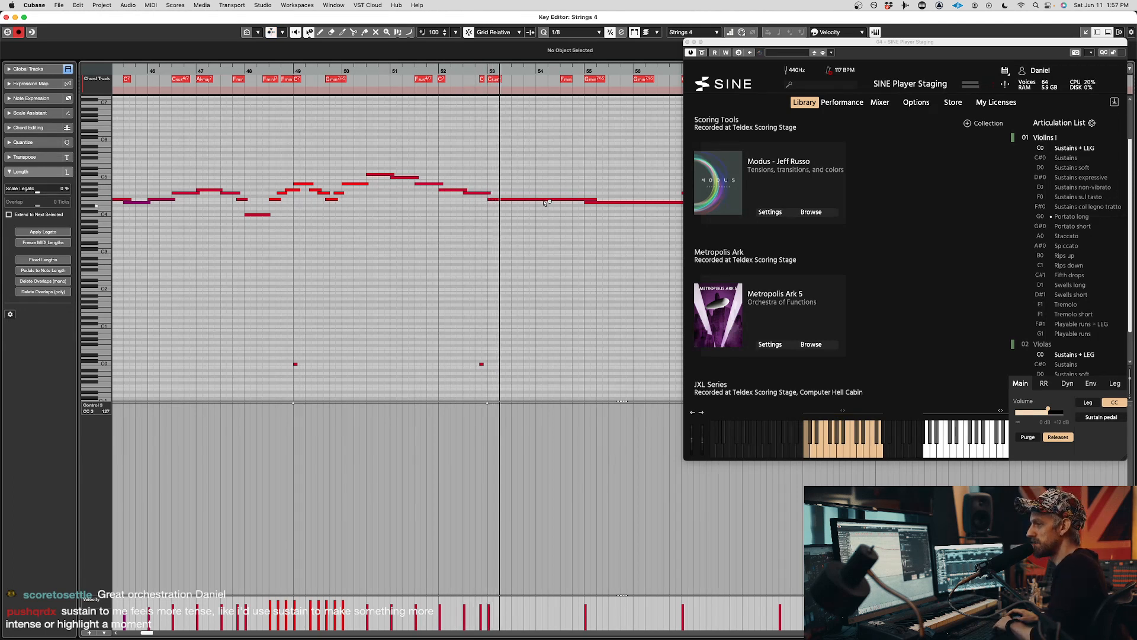
key("super+w")
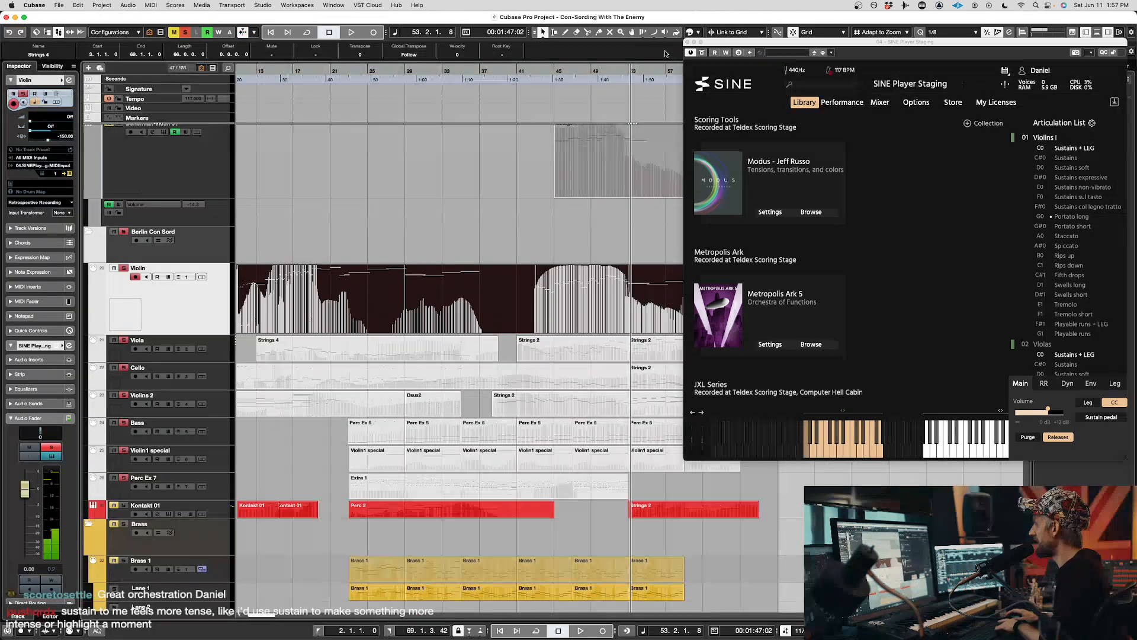
key("super+w")
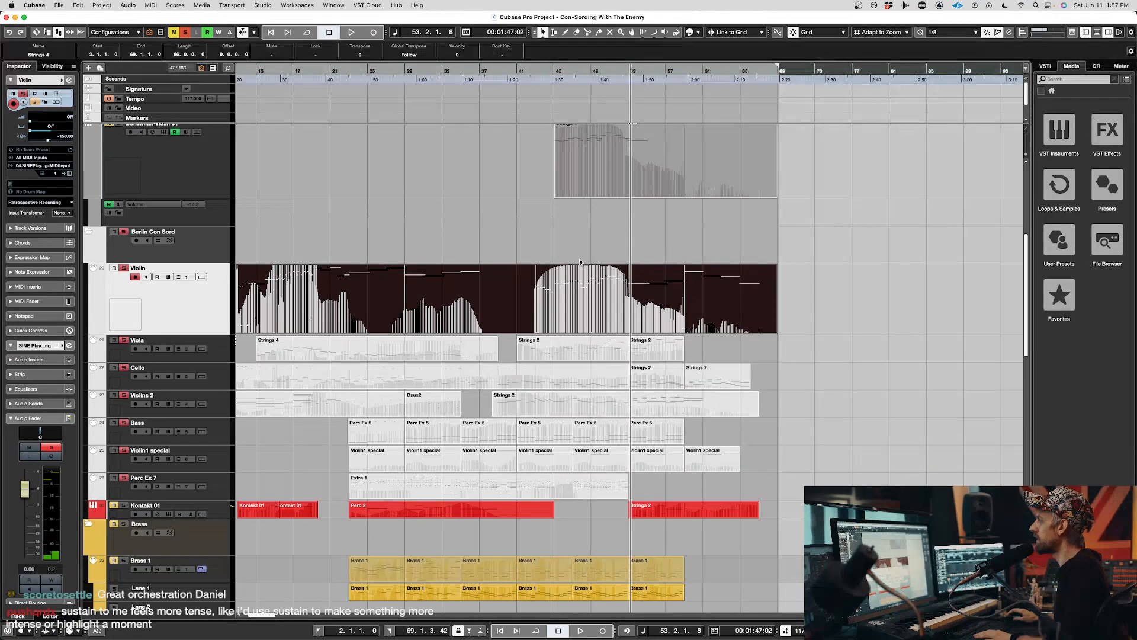
- Split the Violin track's Strings 4 part at bar 41 and select the section after the split
left_click_drag(583, 249, 618, 497)
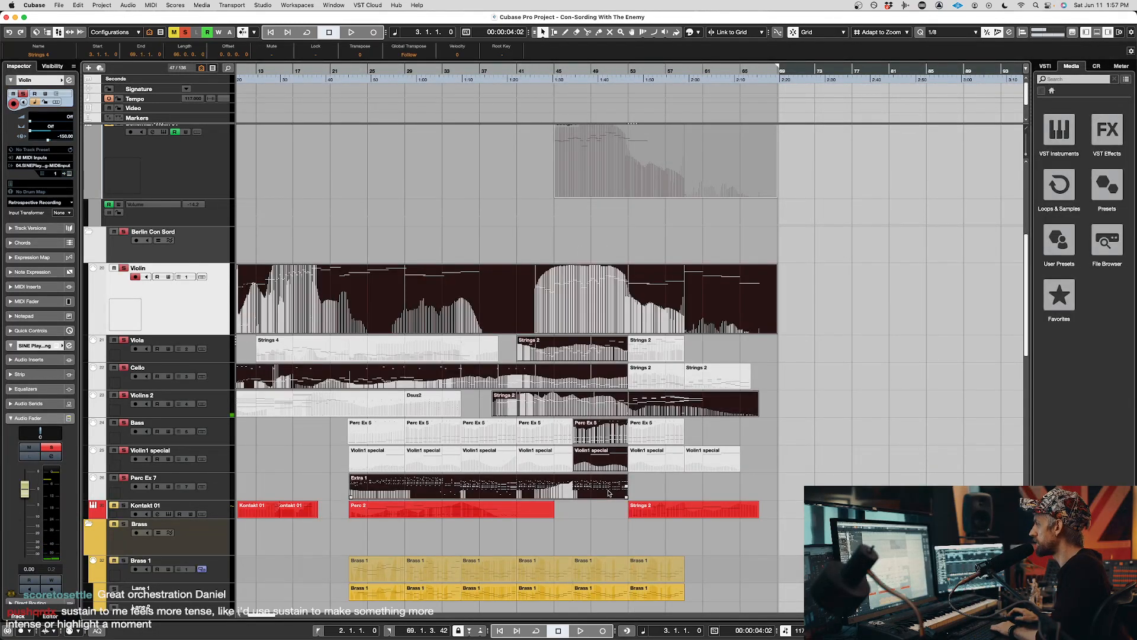
left_click(824, 376)
left_click(518, 308, "alt")
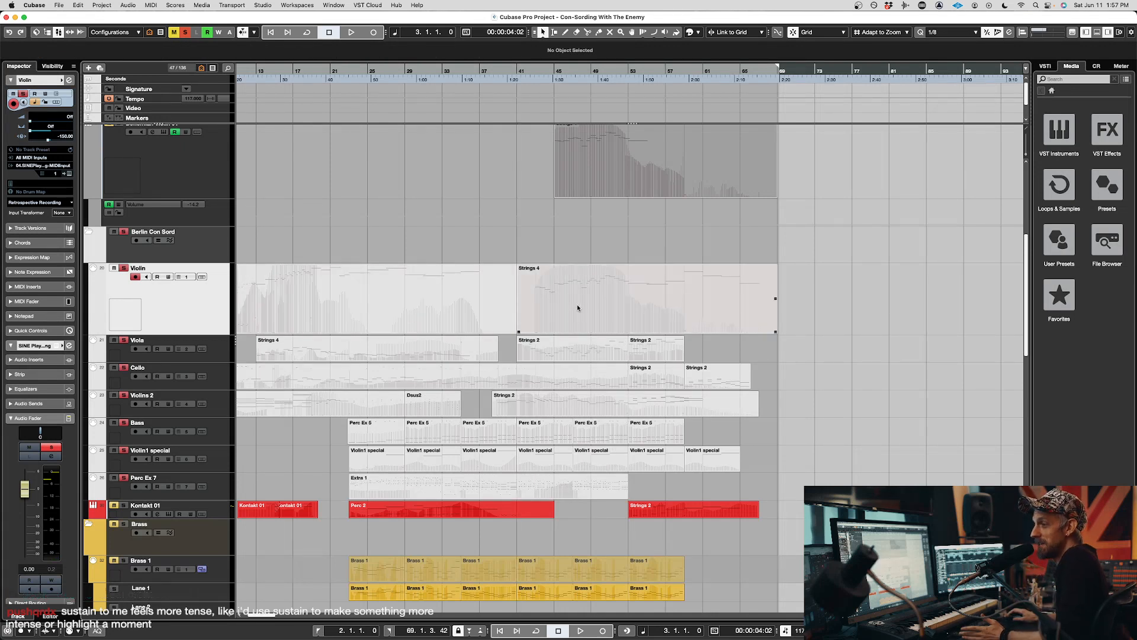
left_click(693, 317)
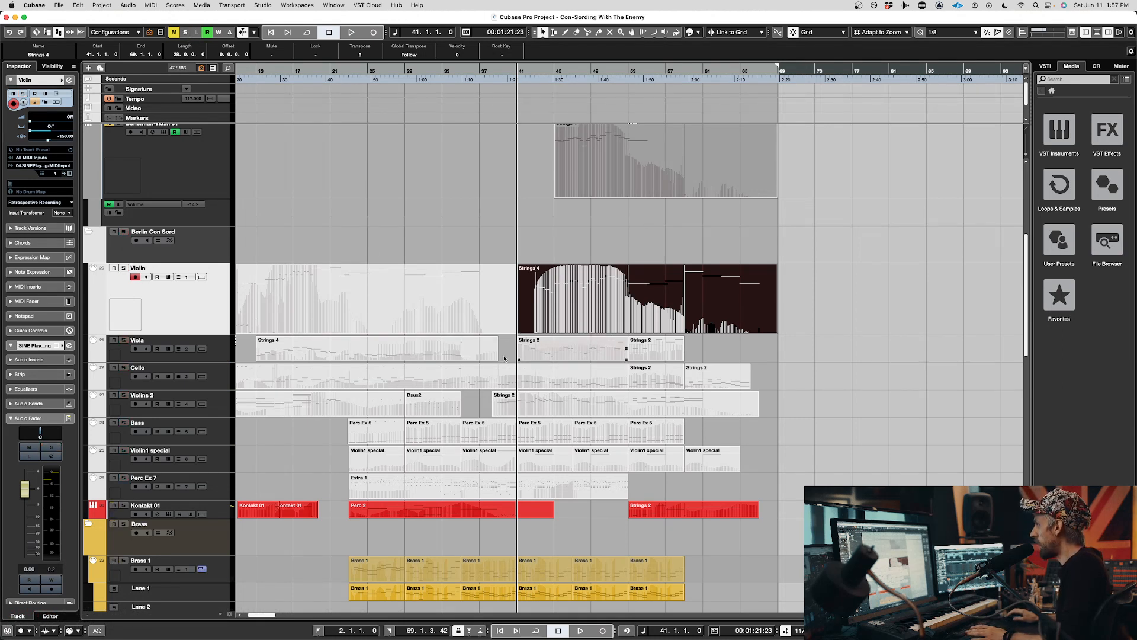
- Solo the Viola track and play its Strings 2 part from bar 41 to about bar 45 in the Key Editor
left_click(124, 340)
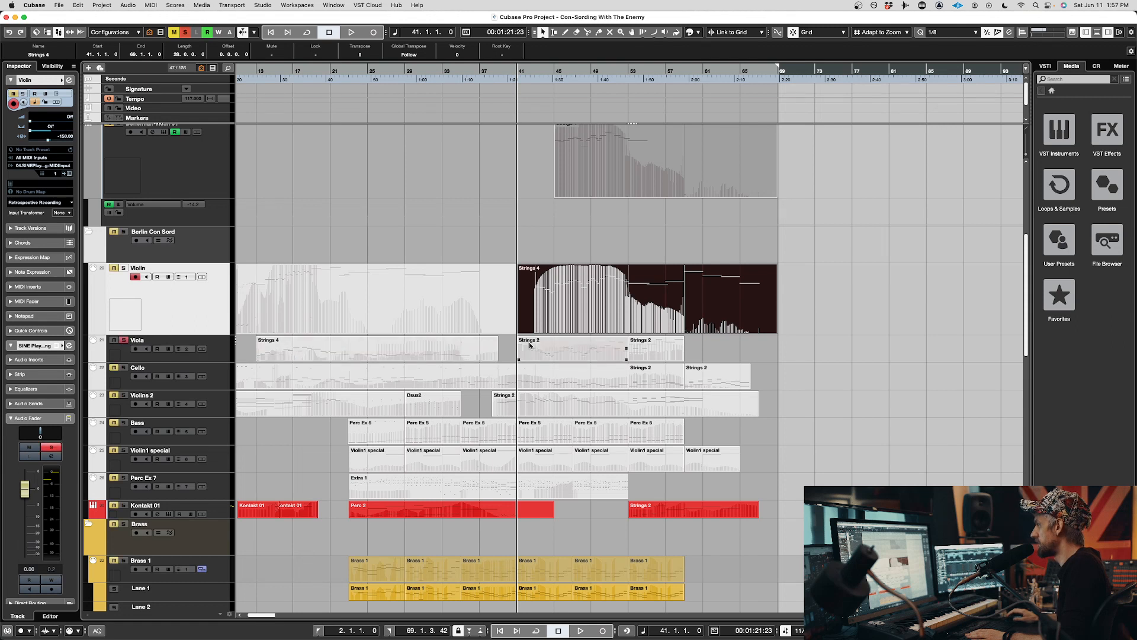
key("space")
double_click(614, 343)
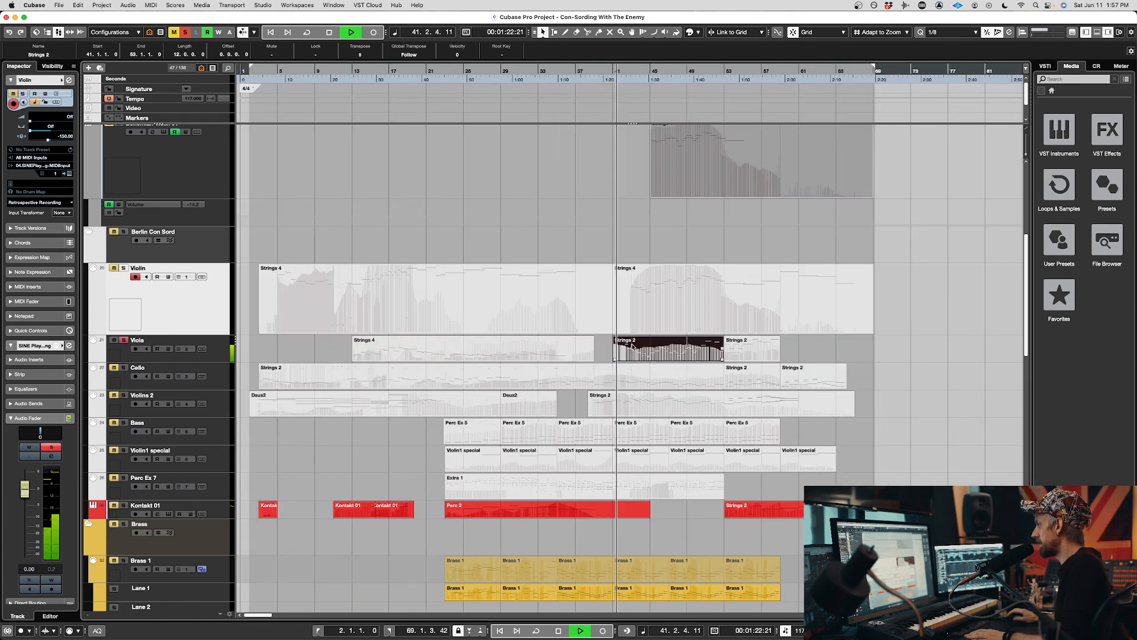
left_click(550, 289)
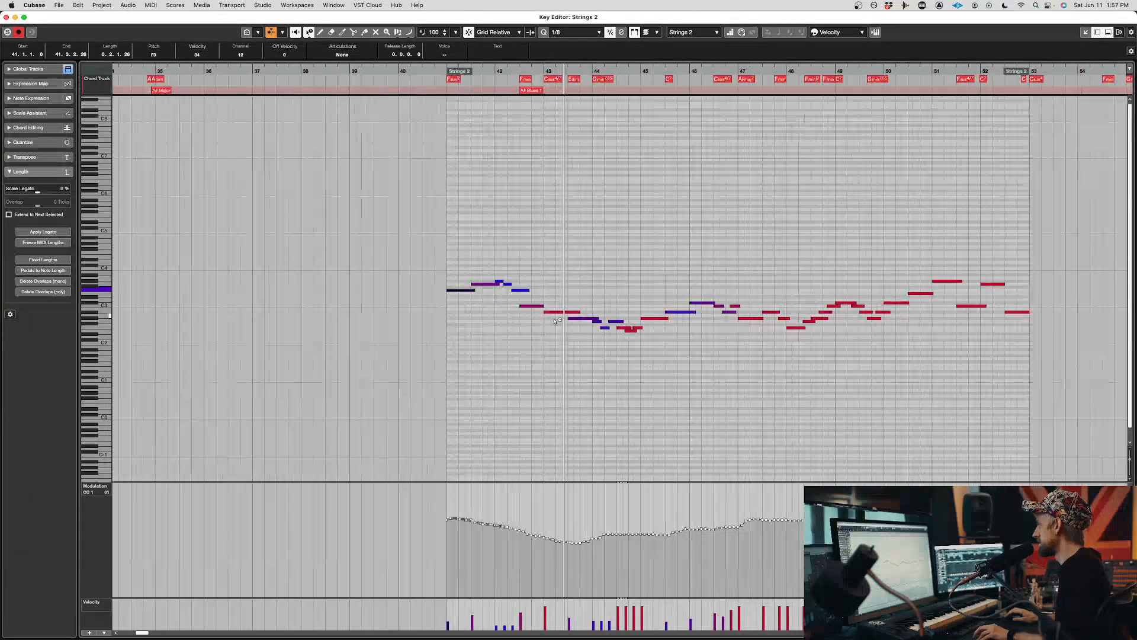
left_click(541, 306)
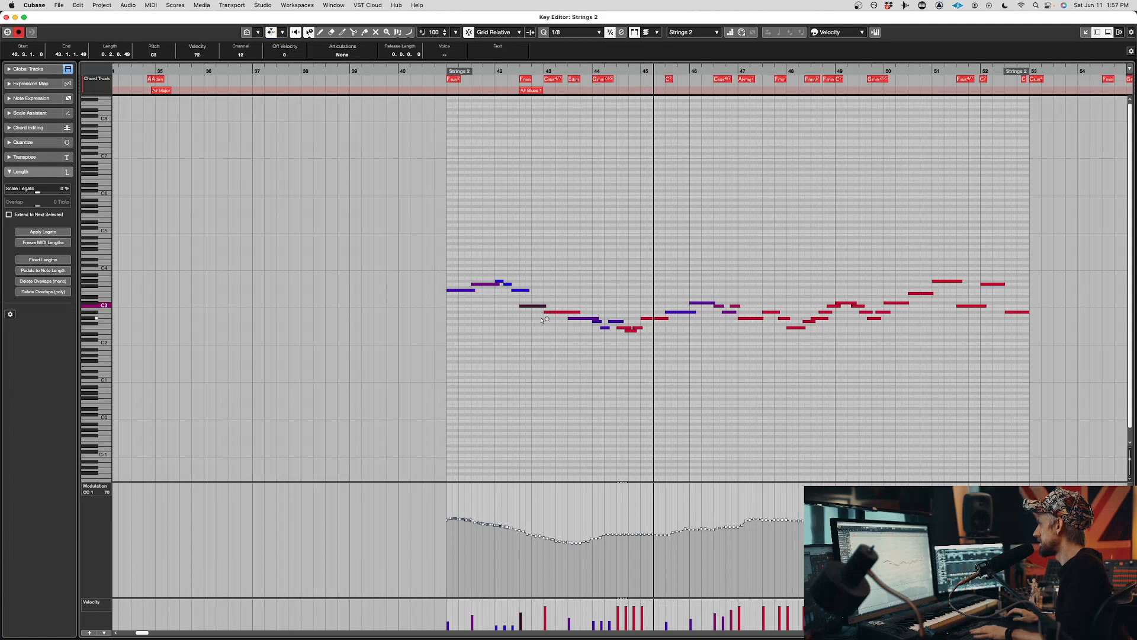
key("Return")
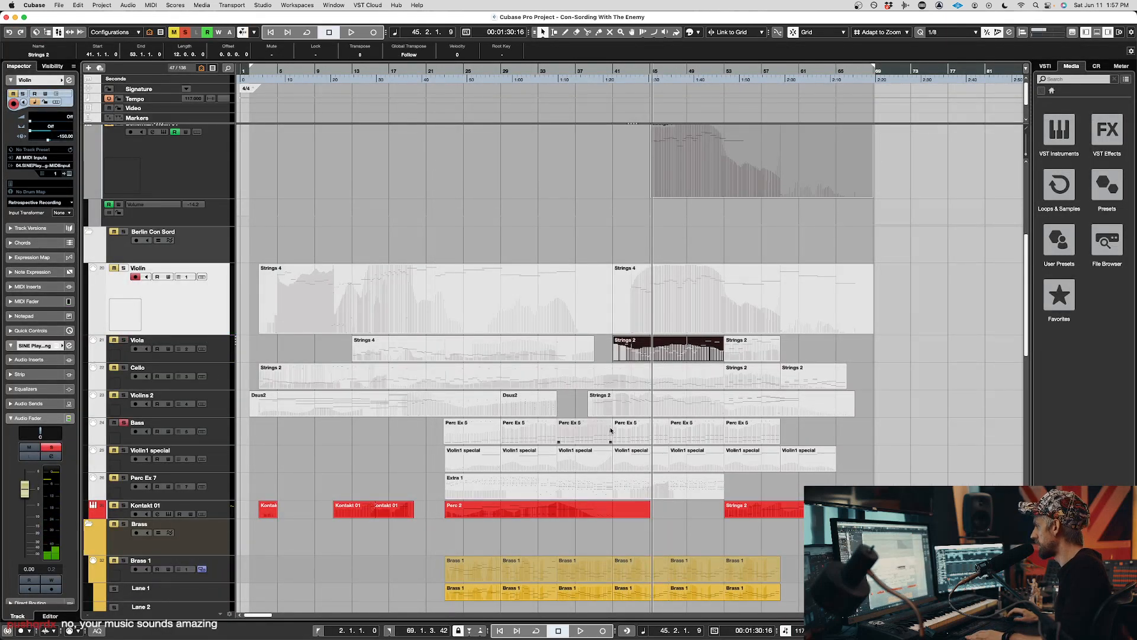
- Select the Bass track, open its SINE Player, and bring the Basses section of the articulation list into view
left_click(489, 435)
left_click(222, 439)
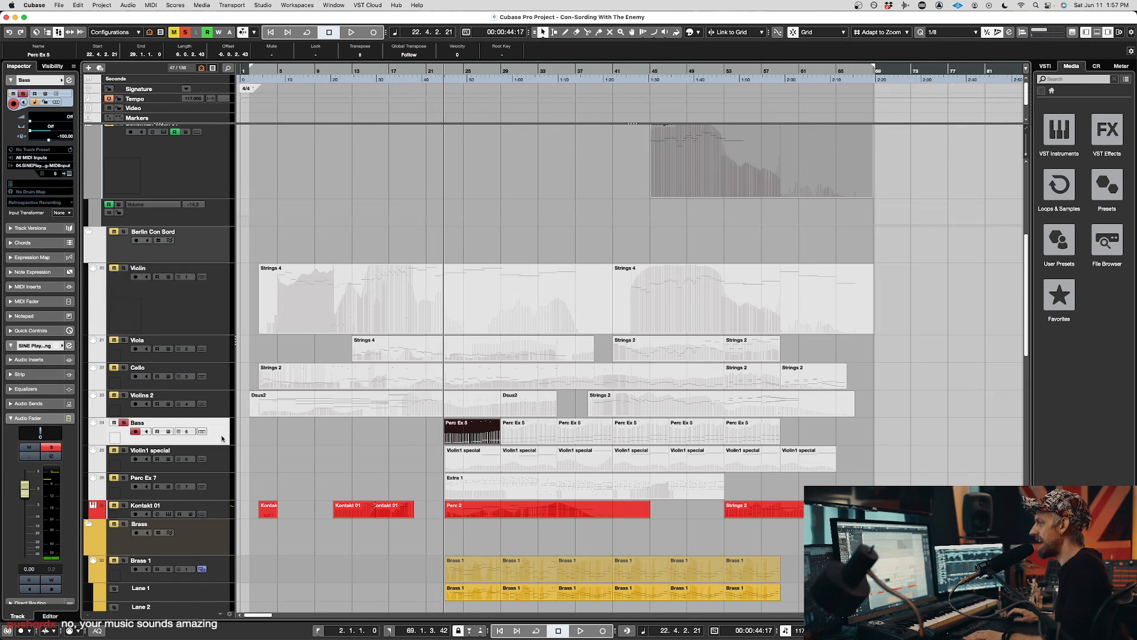
key("e")
left_click_drag(798, 47, 711, 43)
double_click(748, 48)
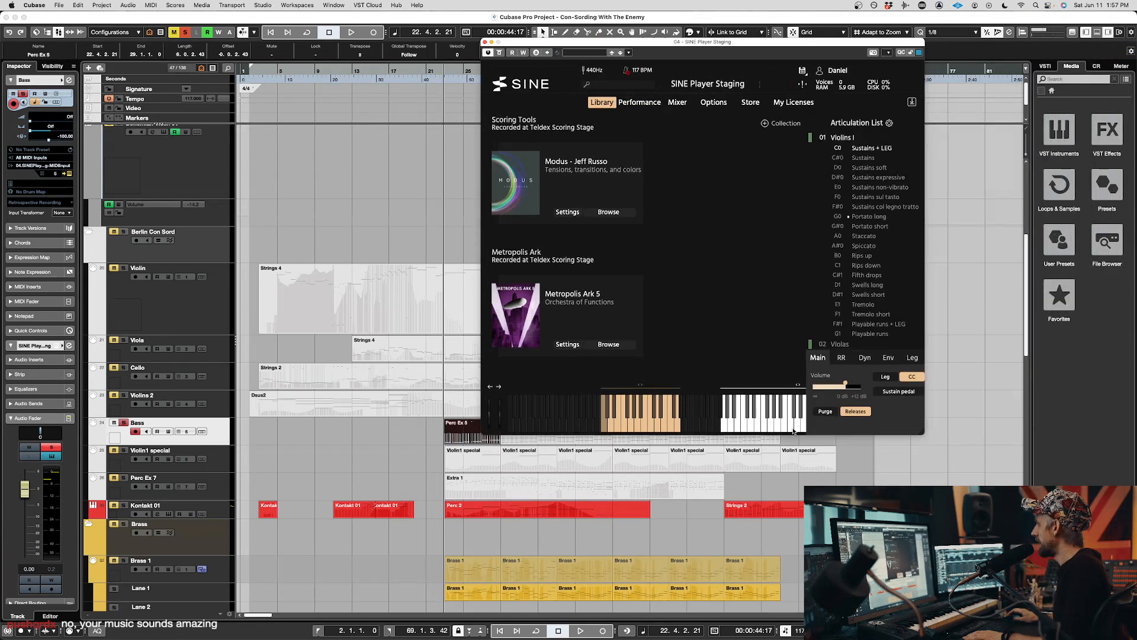
left_click_drag(737, 45, 919, 49)
scroll(1051, 284, "down", 15)
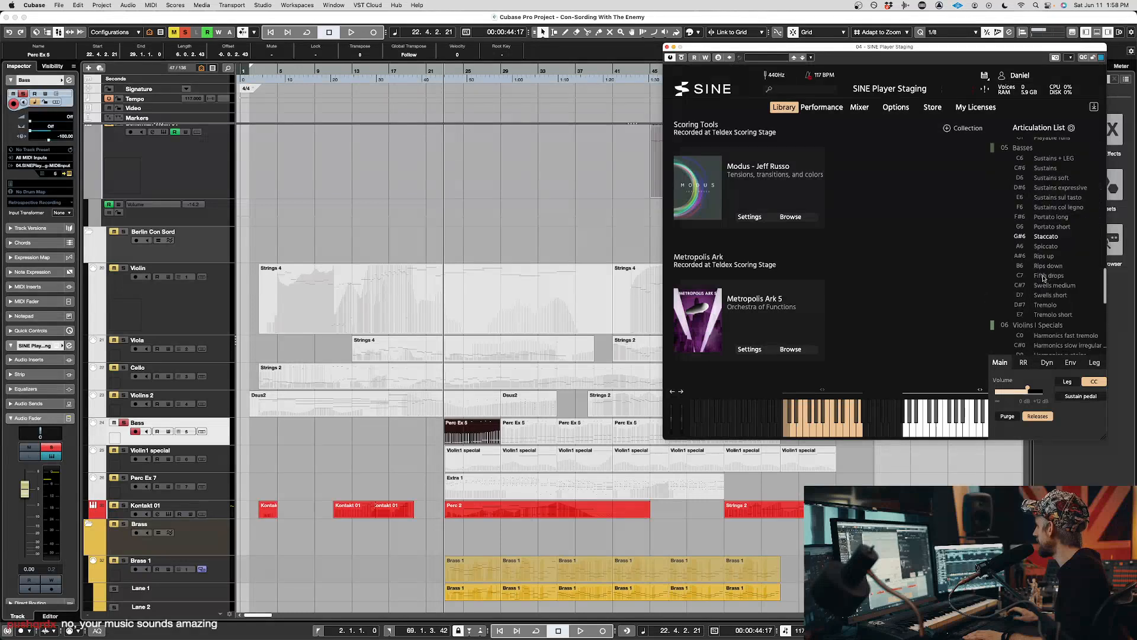
scroll(1051, 284, "up", 5)
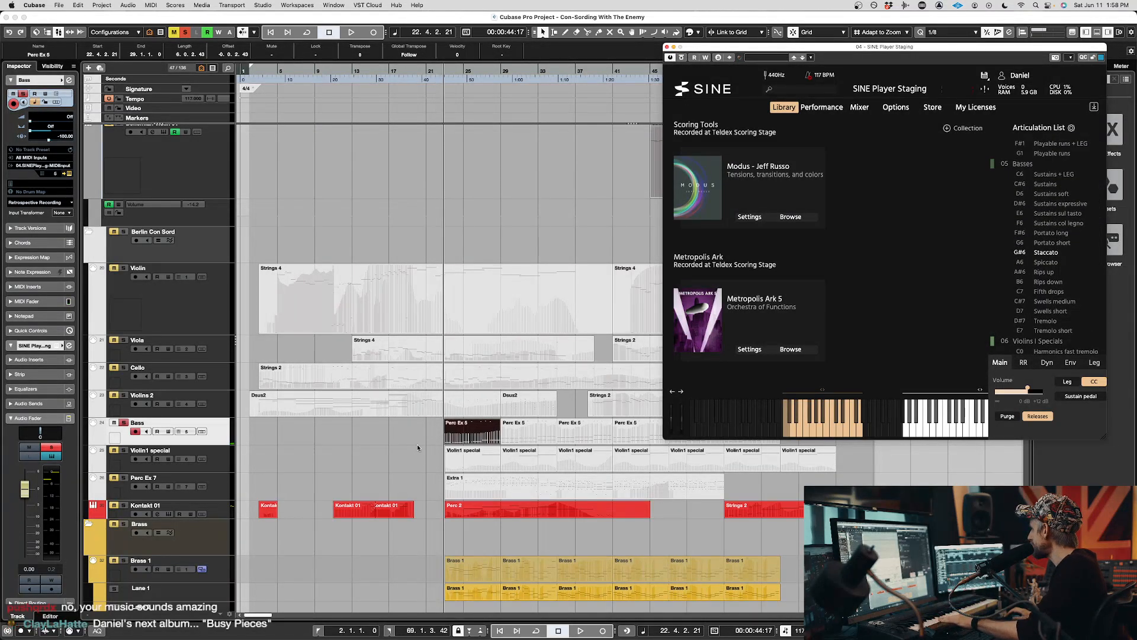
- Audition the Basses' Sustains + LEG, Sustains soft, Sustains expressive and Sustains sul tasto articulations one after another
left_click(1051, 176)
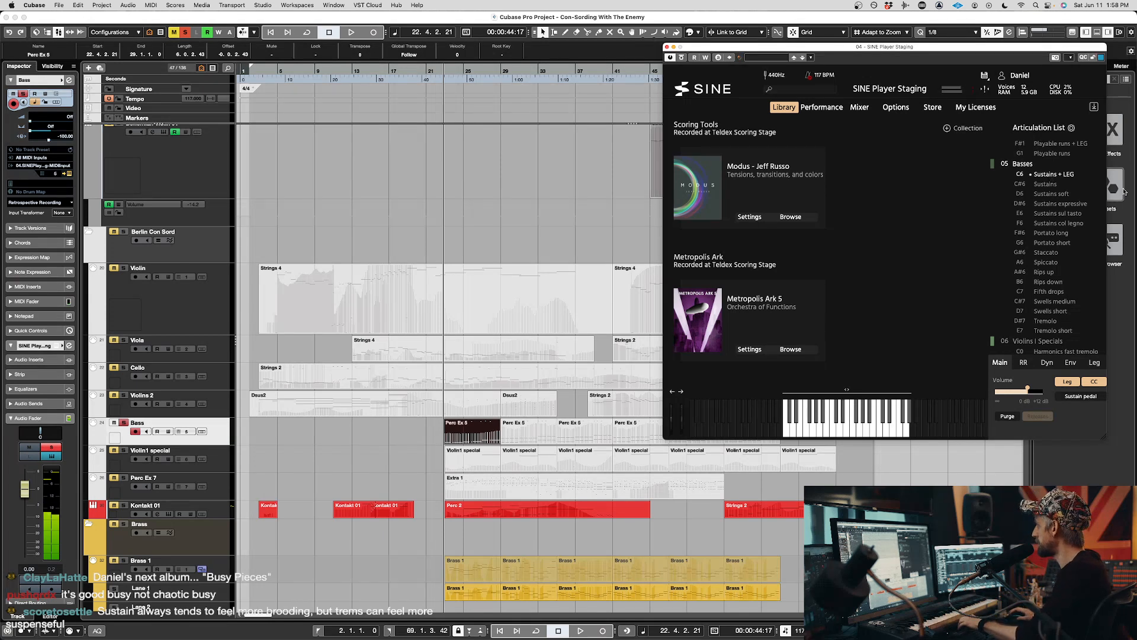
left_click(1046, 196)
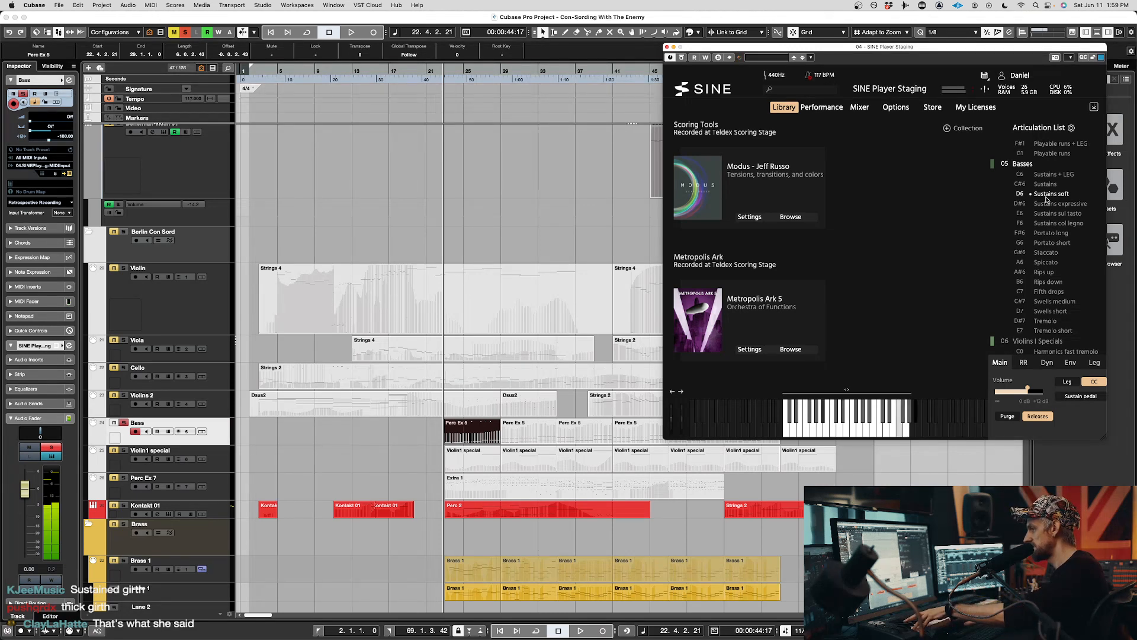
left_click(1046, 205)
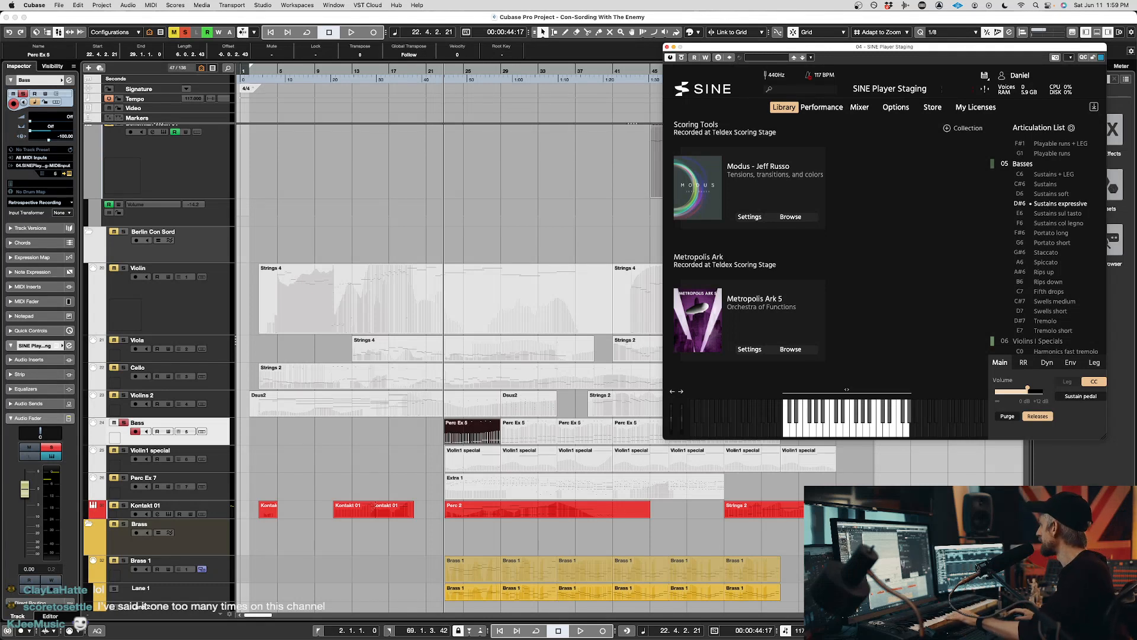
left_click(1050, 214)
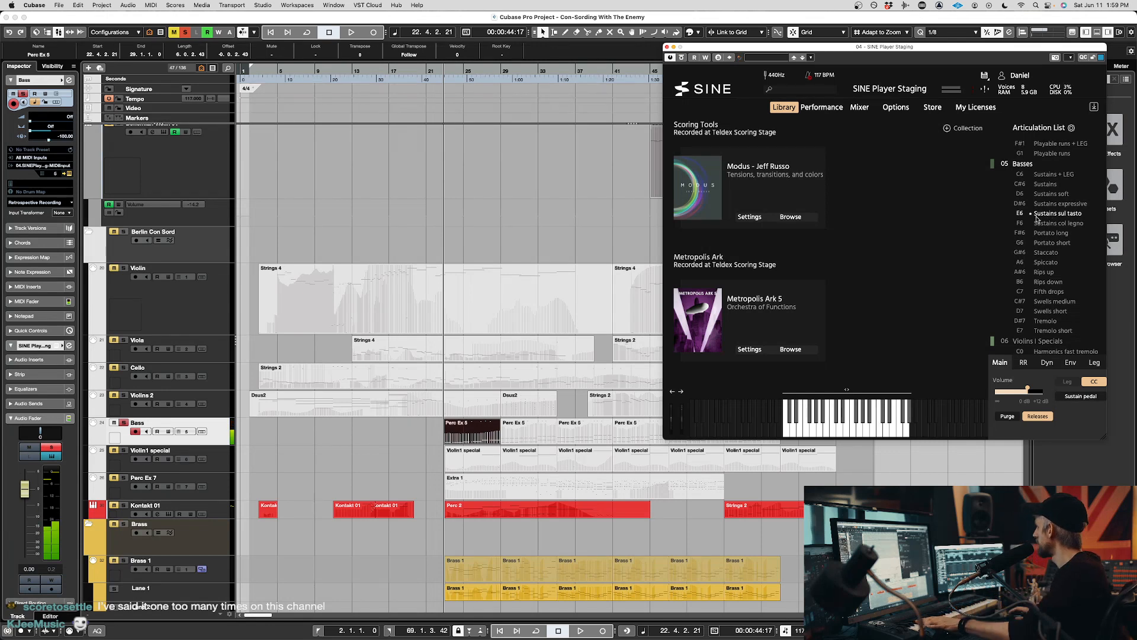
- Select the Basses' Sustains col legno articulation and raise its volume slightly
left_click(1049, 223)
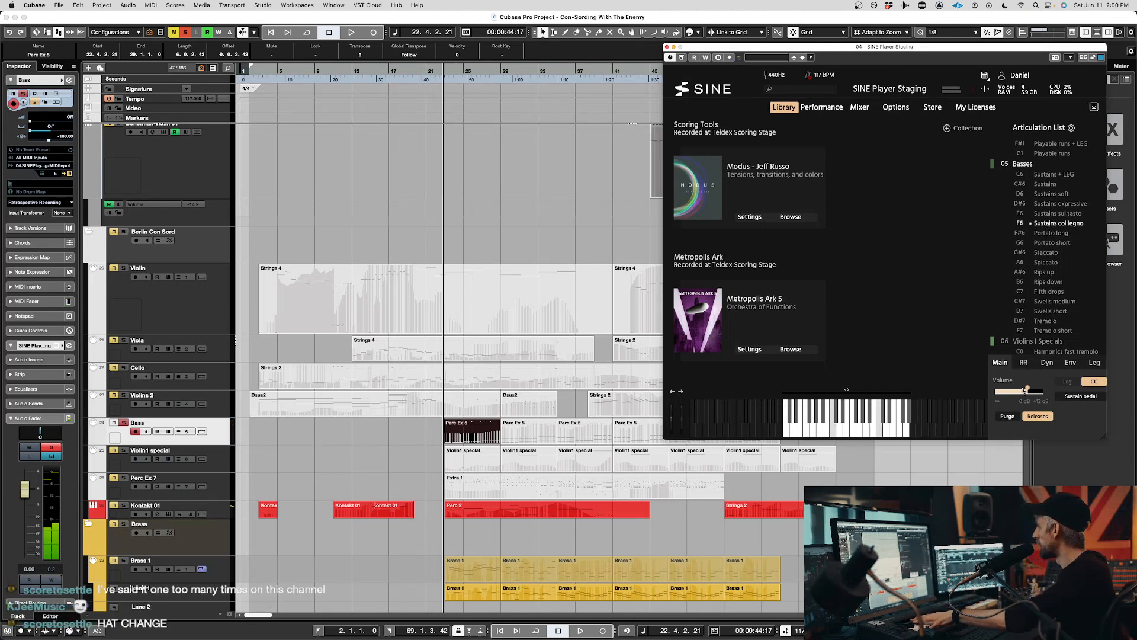
mouse_move(1028, 388)
left_mouse_down()
mouse_move(1041, 391)
mouse_move(1027, 391)
left_mouse_up()
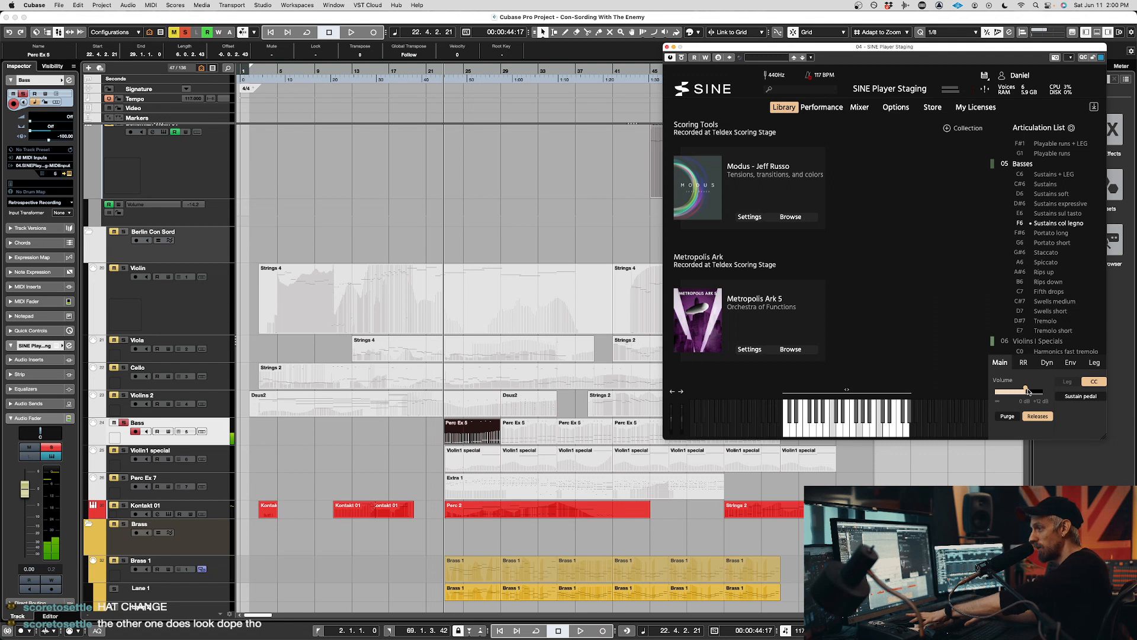
mouse_move(1028, 391)
left_mouse_down()
mouse_move(1041, 392)
mouse_move(1031, 393)
left_mouse_up()
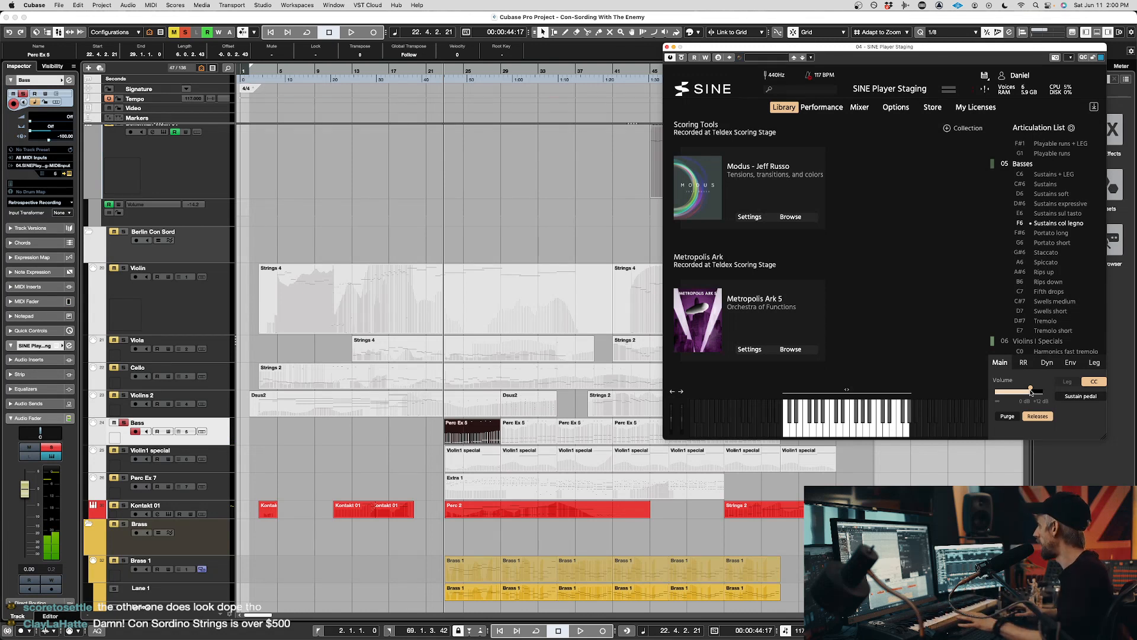
- Lower the Basses' Sustains col legno volume slightly, and set the Violins II articulation to Portato short after trying Rips up
left_click_drag(1031, 393, 1027, 392)
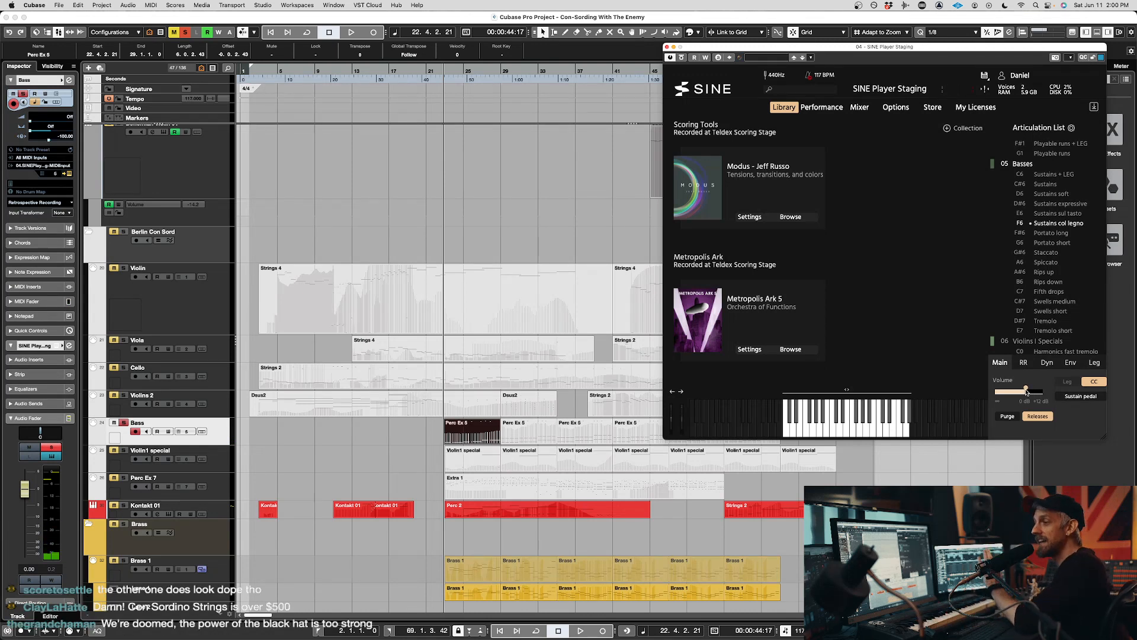
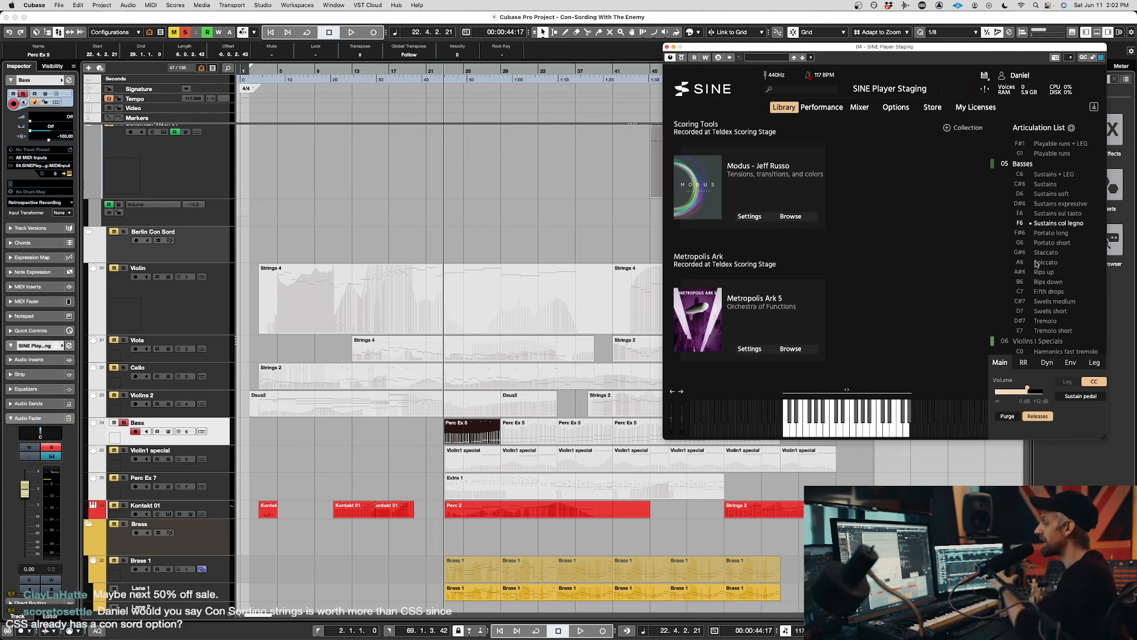
scroll(1072, 266, "down", 5)
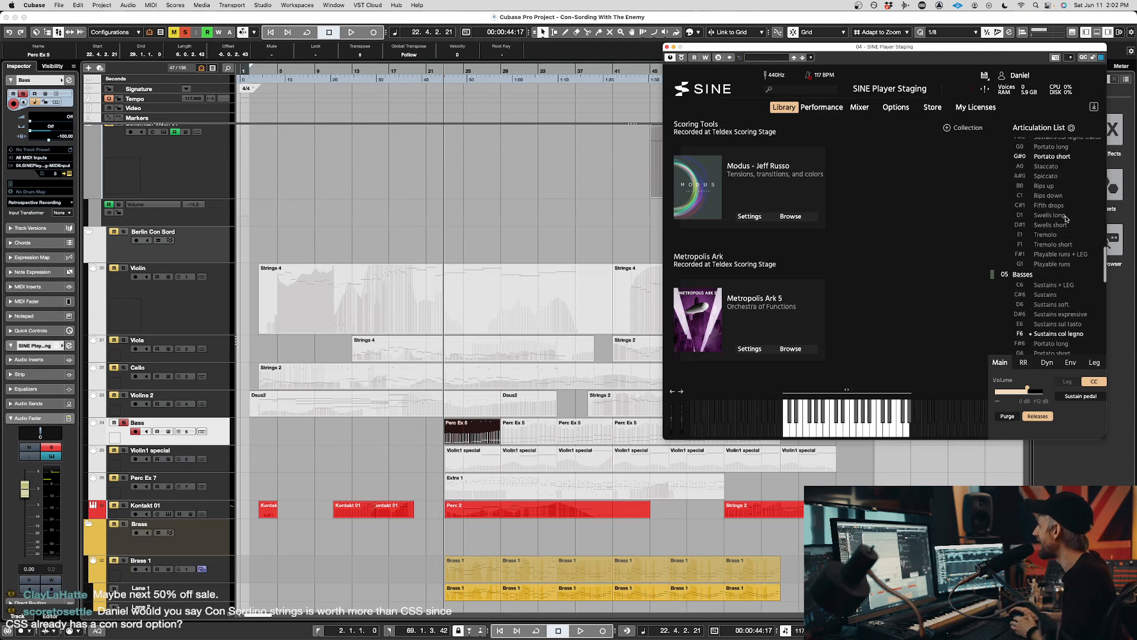
scroll(1078, 252, "down", 2)
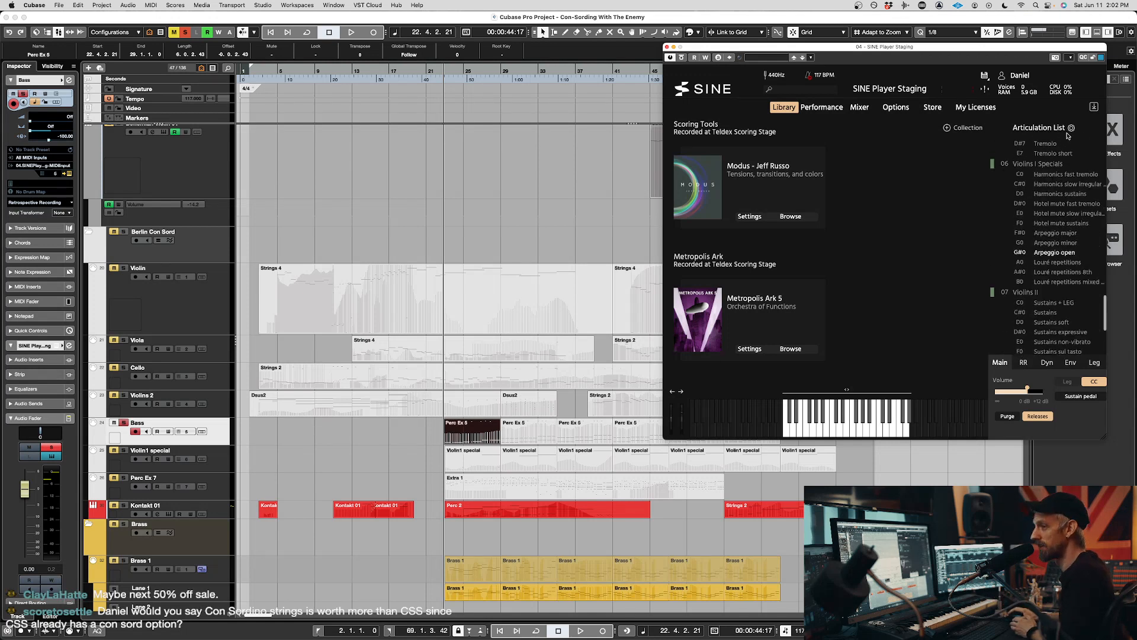
scroll(1066, 166, "up", 10)
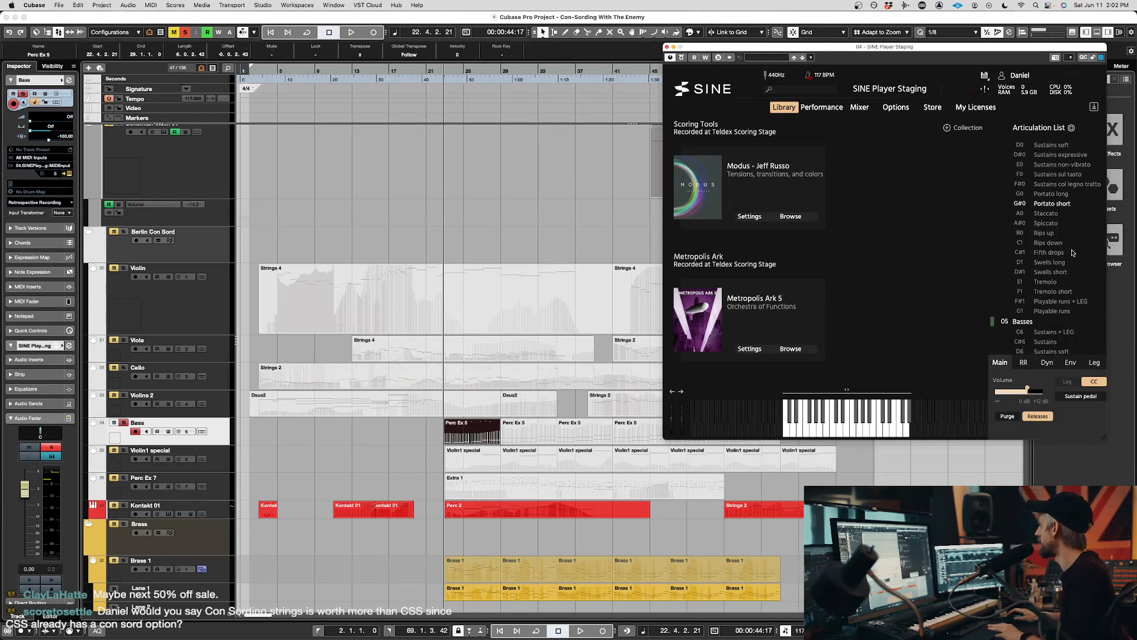
left_click(1044, 233)
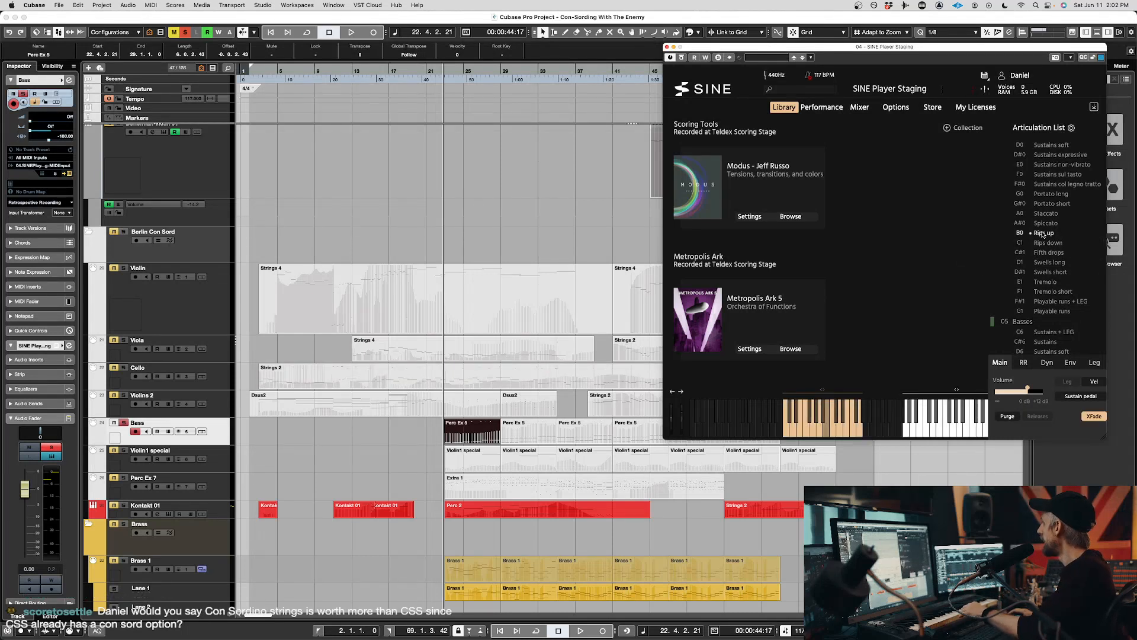
left_click(1049, 203)
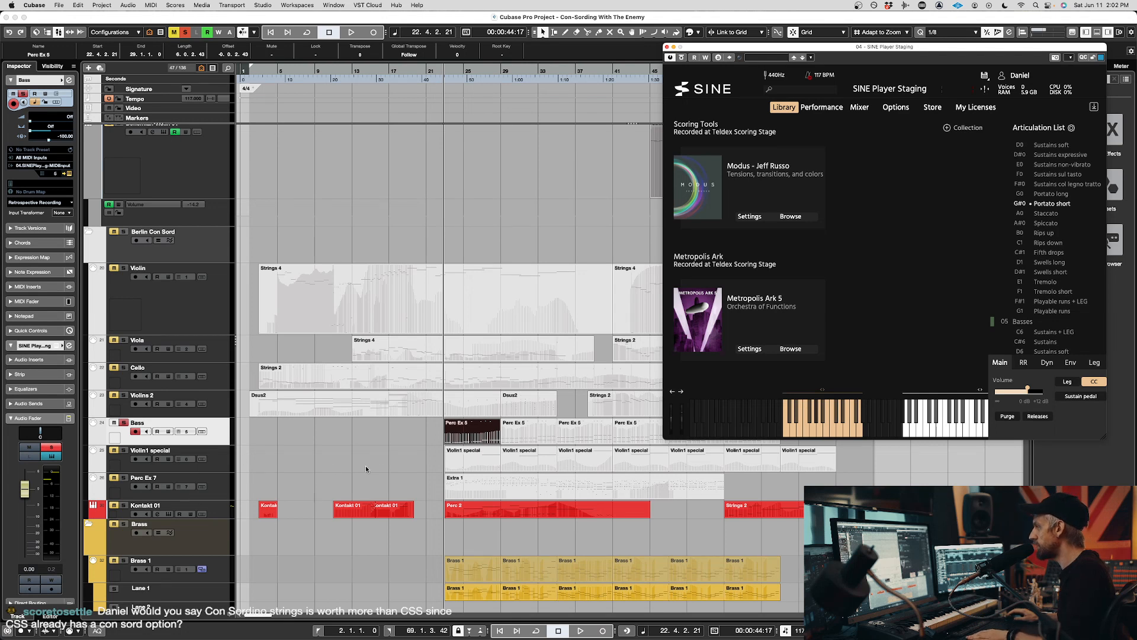
- Play the project from bar 22 and switch the solo from the Bass track to the Cello track
left_click(453, 439)
key("space")
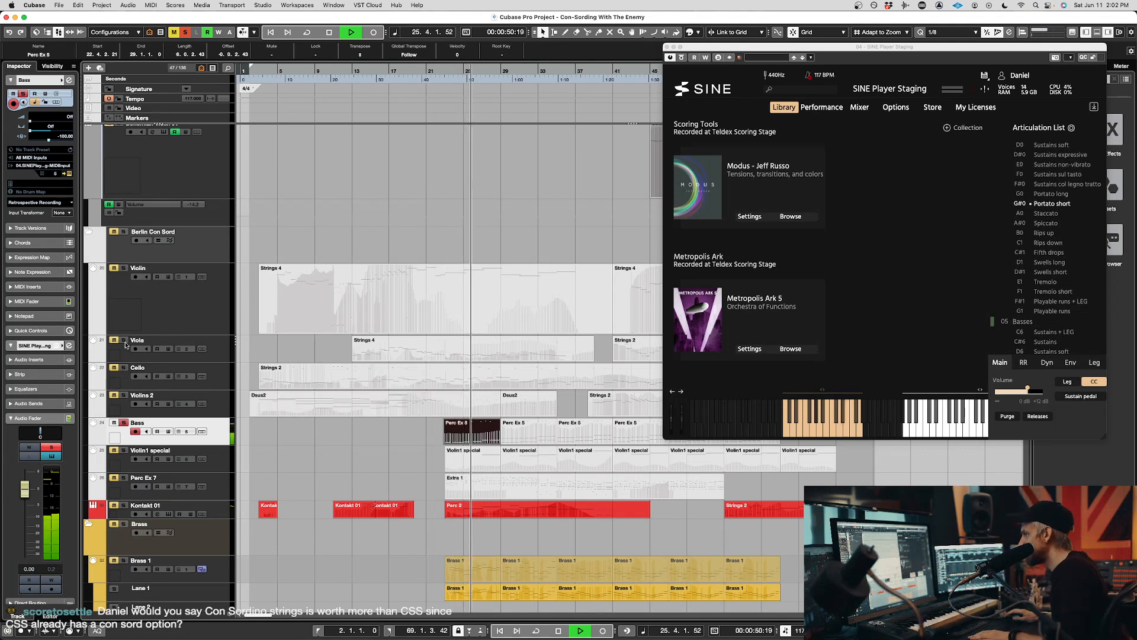
left_click(125, 368)
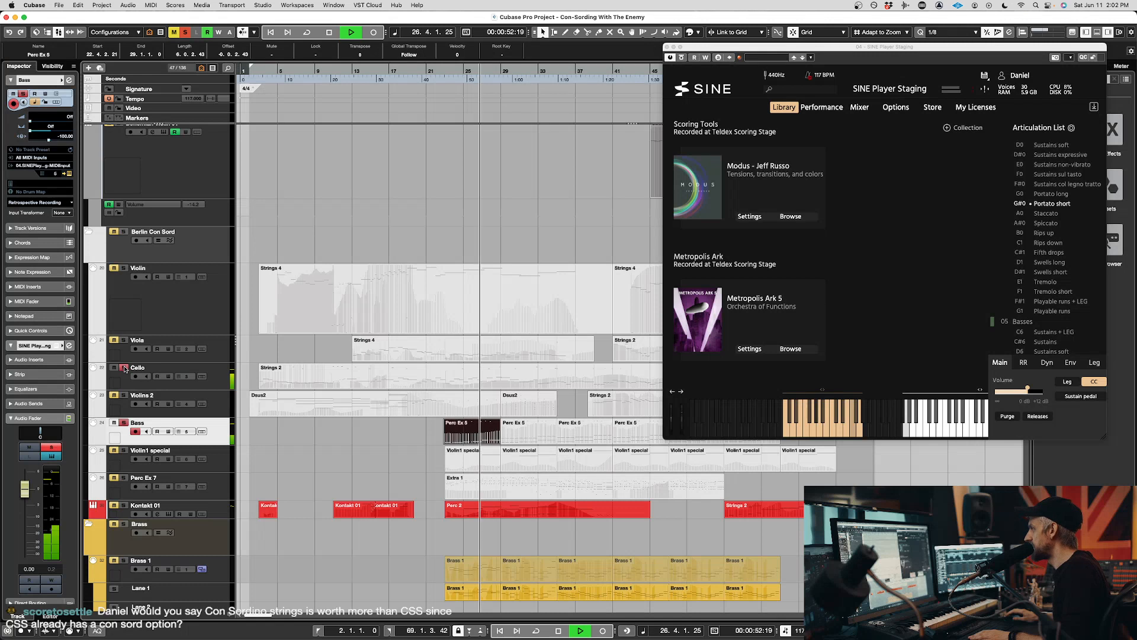
left_click(124, 423)
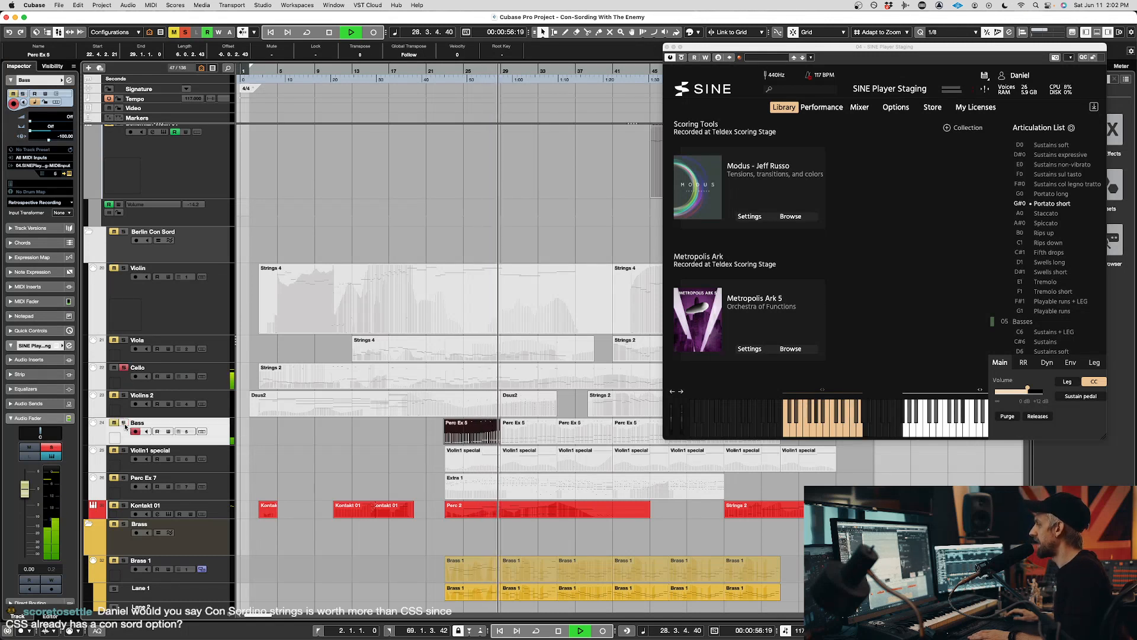
- Open the Cello track's first Strings 2 part in the Key Editor, stop playback, and move the SINE Player window clear of the notes
scroll(307, 437, "down", 1)
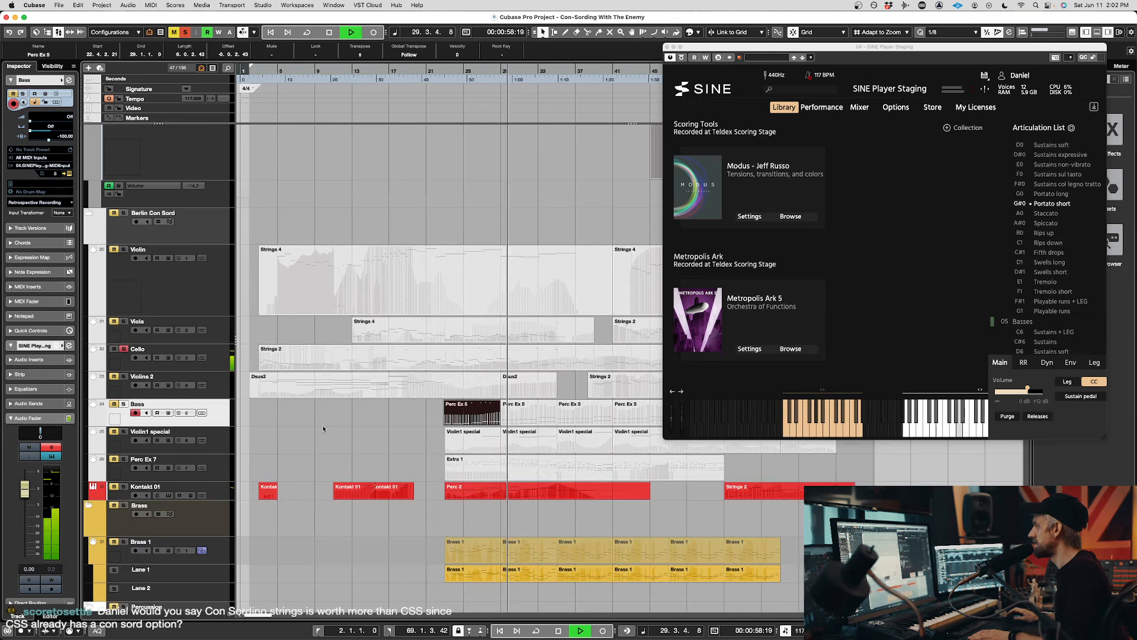
left_click(393, 357)
double_click(394, 356)
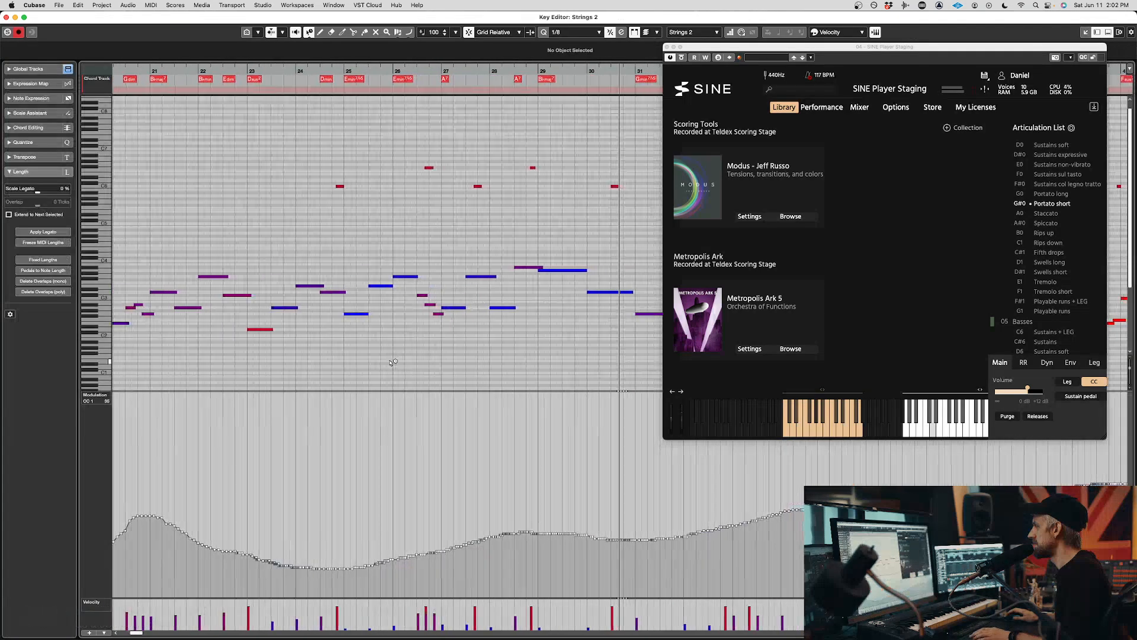
key("space")
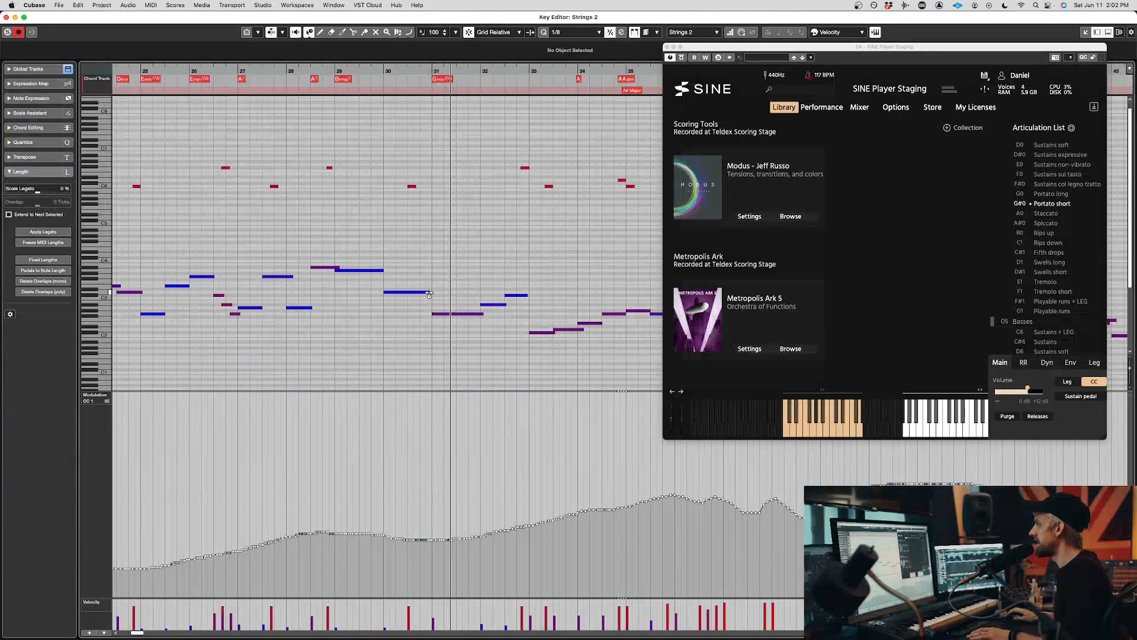
scroll(396, 330, "left", 8)
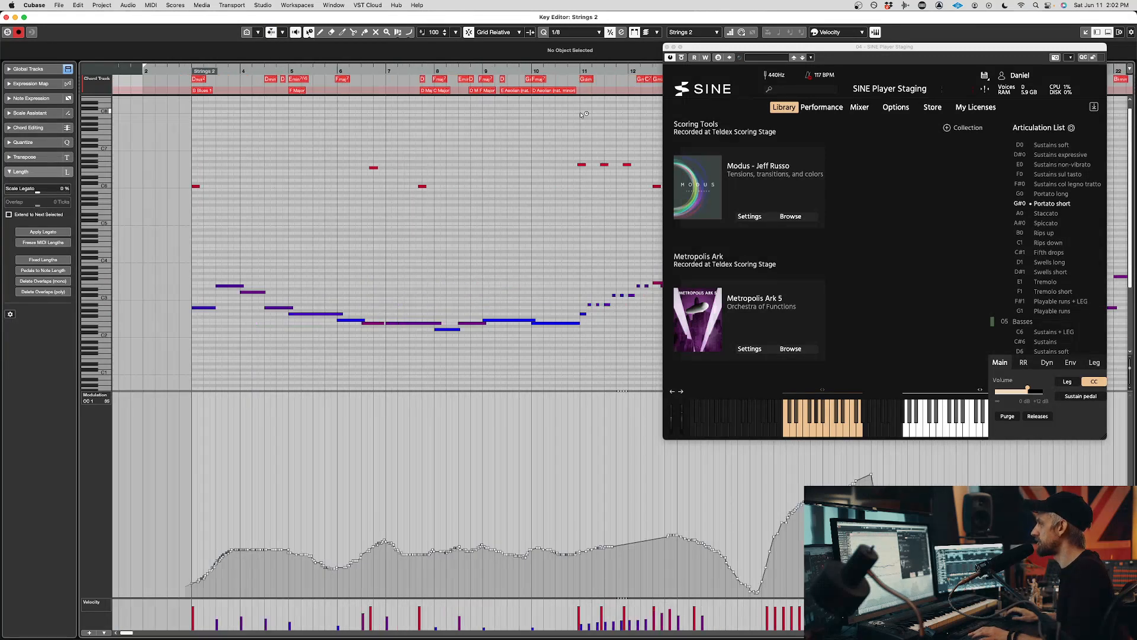
left_click_drag(740, 50, 1136, 53)
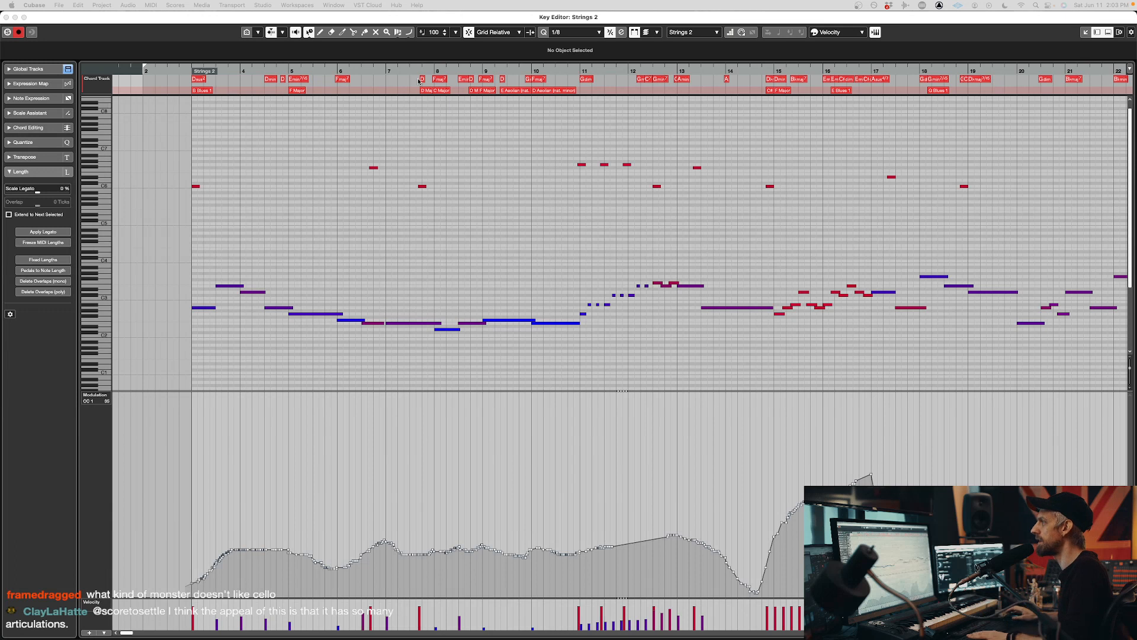
- Play the Cello's Strings 2 part from just before bar 3 and return to the project window while it continues
left_click(187, 74)
key("space")
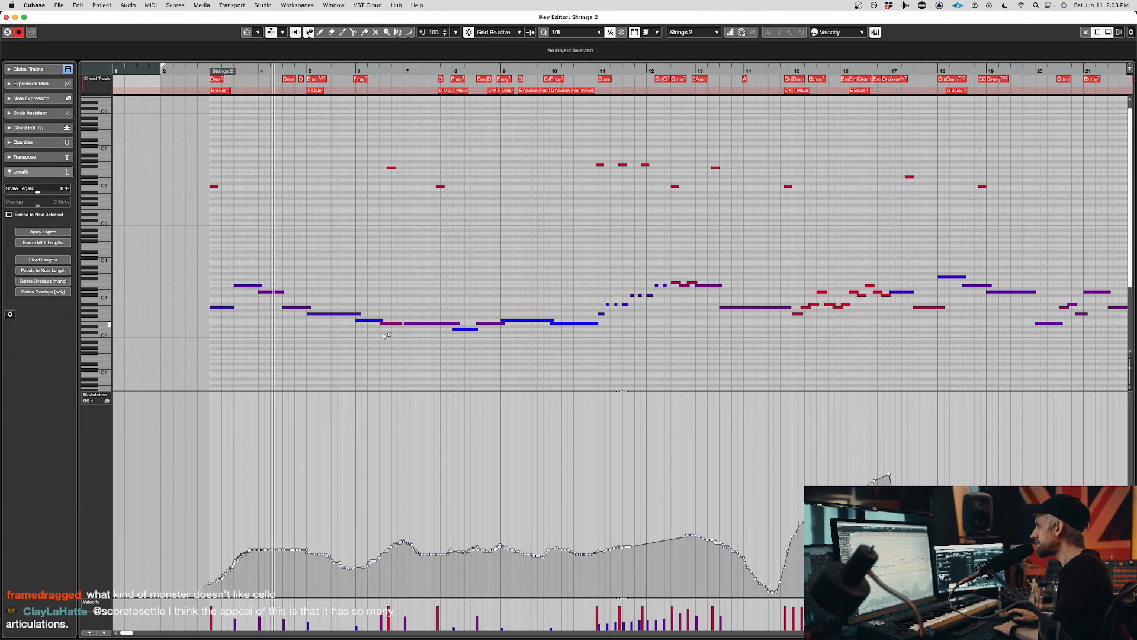
scroll(358, 320, "down", 3)
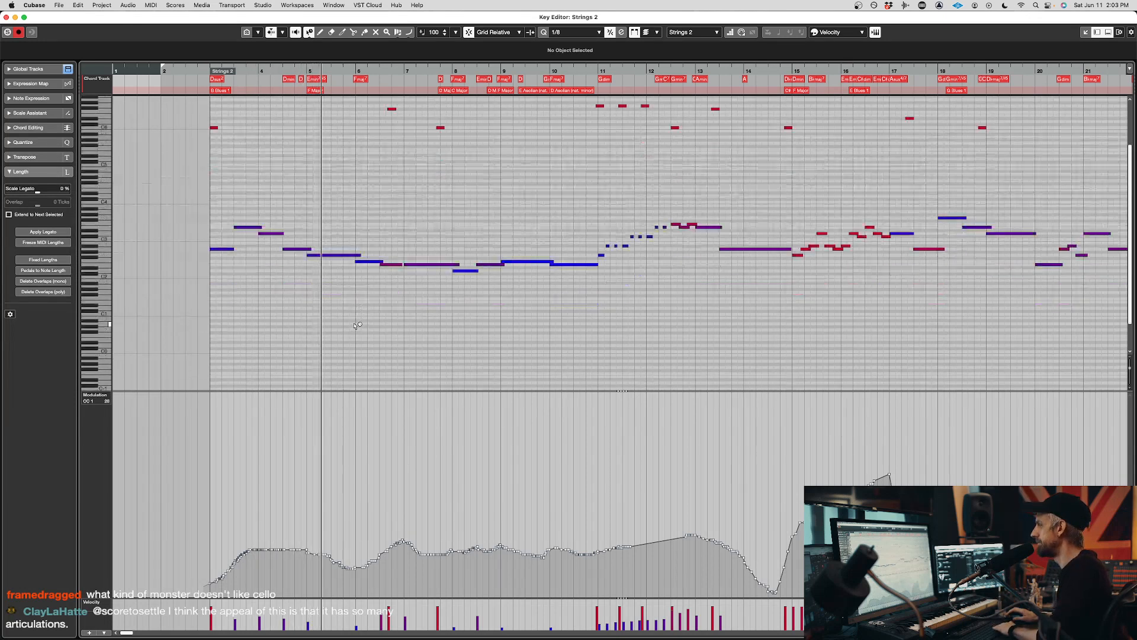
key("super+w")
left_click(123, 377)
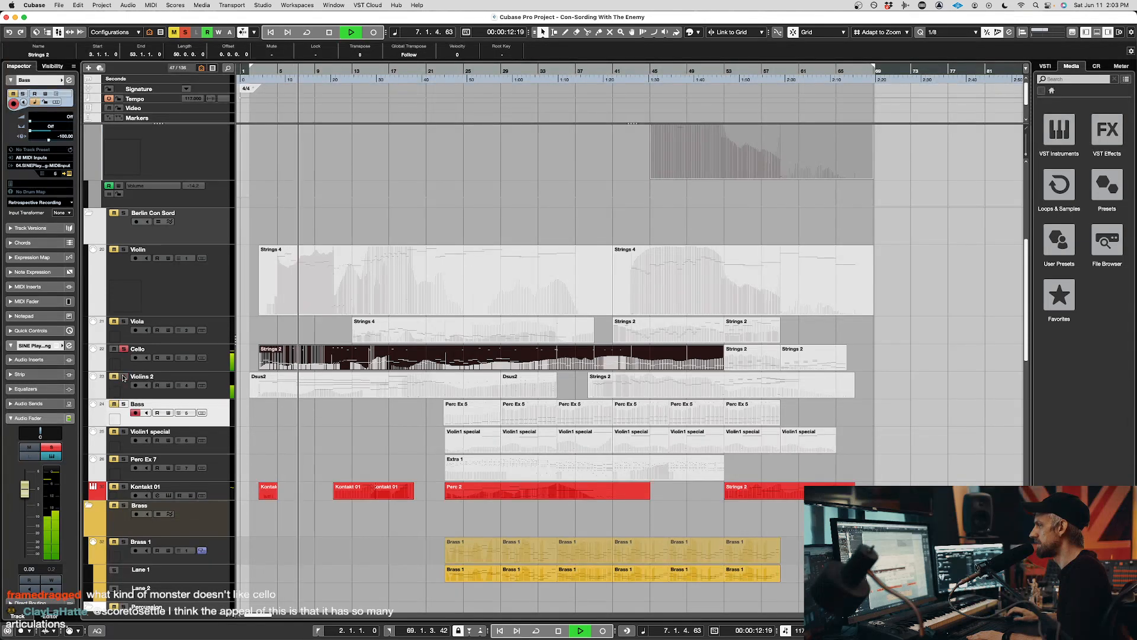
scroll(267, 310, "up", 5)
scroll(307, 307, "down", 2)
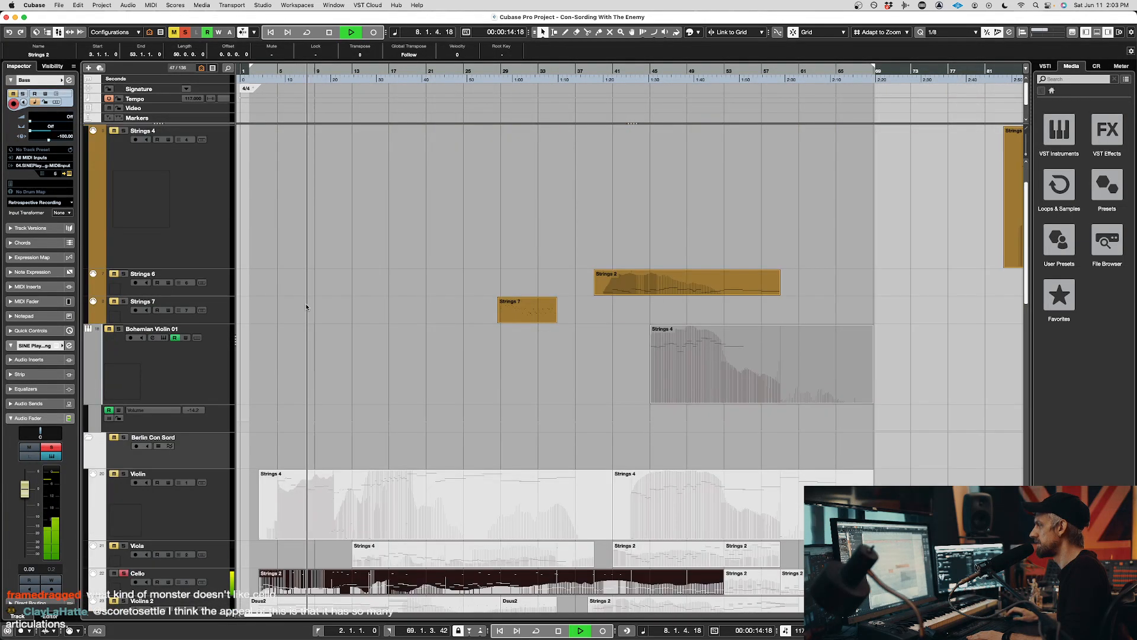
scroll(340, 524, "down", 2)
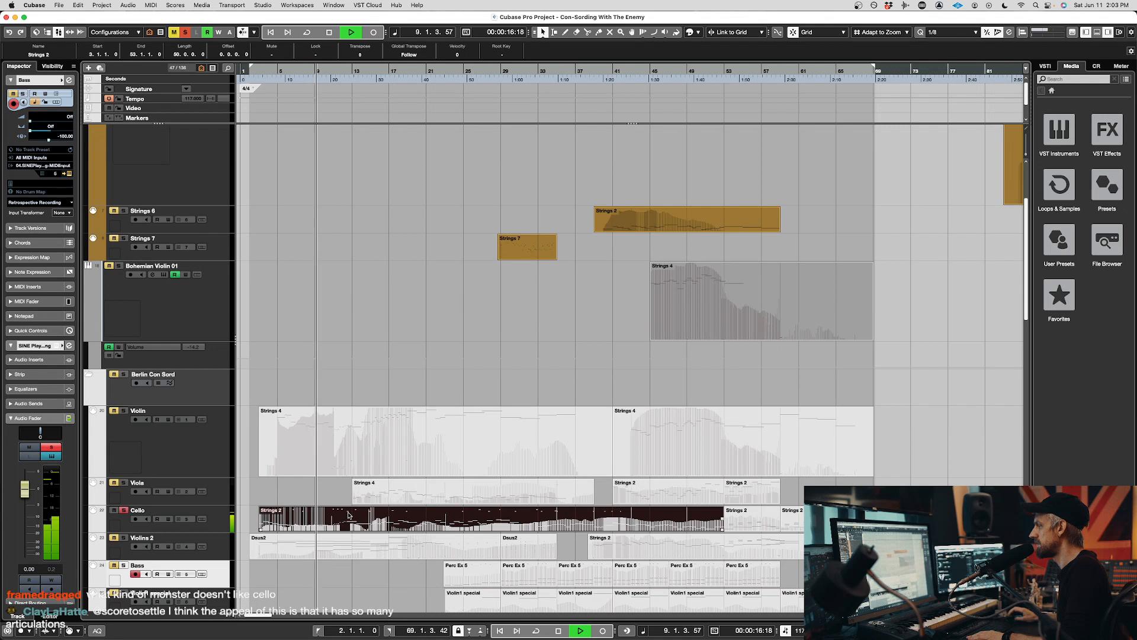
- Reopen the Cello's Strings 2 part in the Key Editor and play it from about bar 13
double_click(350, 515)
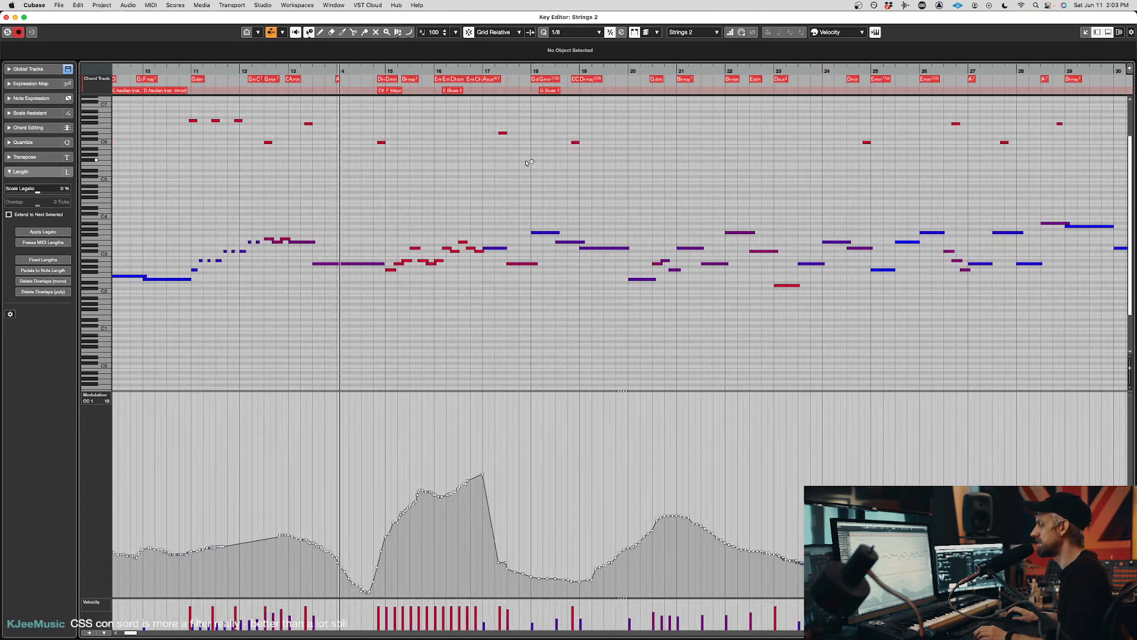
key("f")
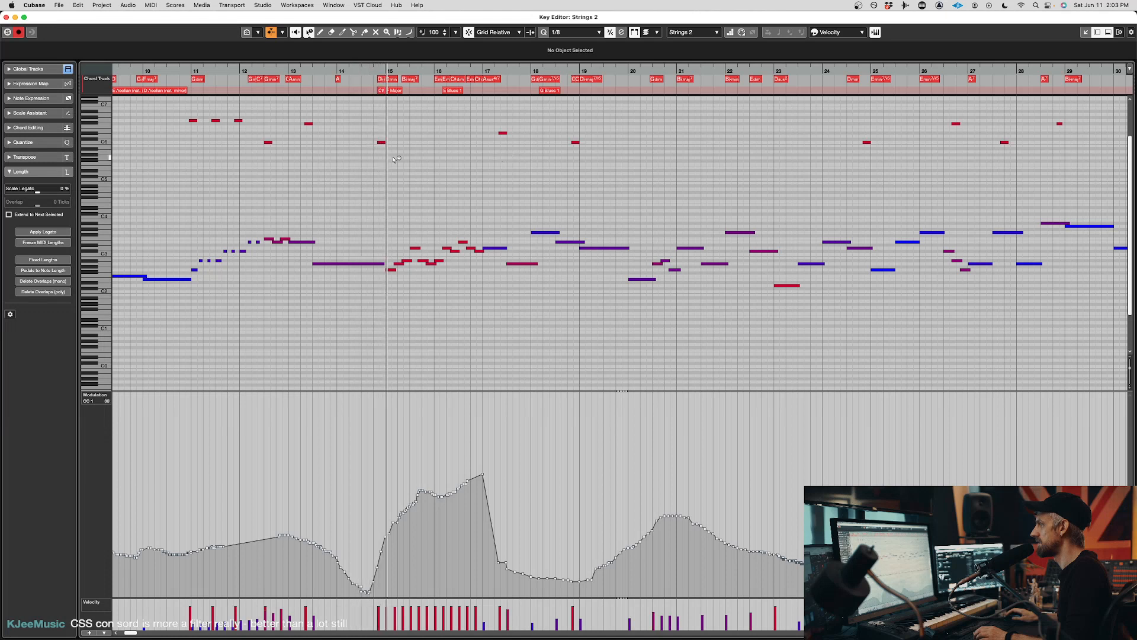
left_click(289, 71)
scroll(529, 315, "left", 6)
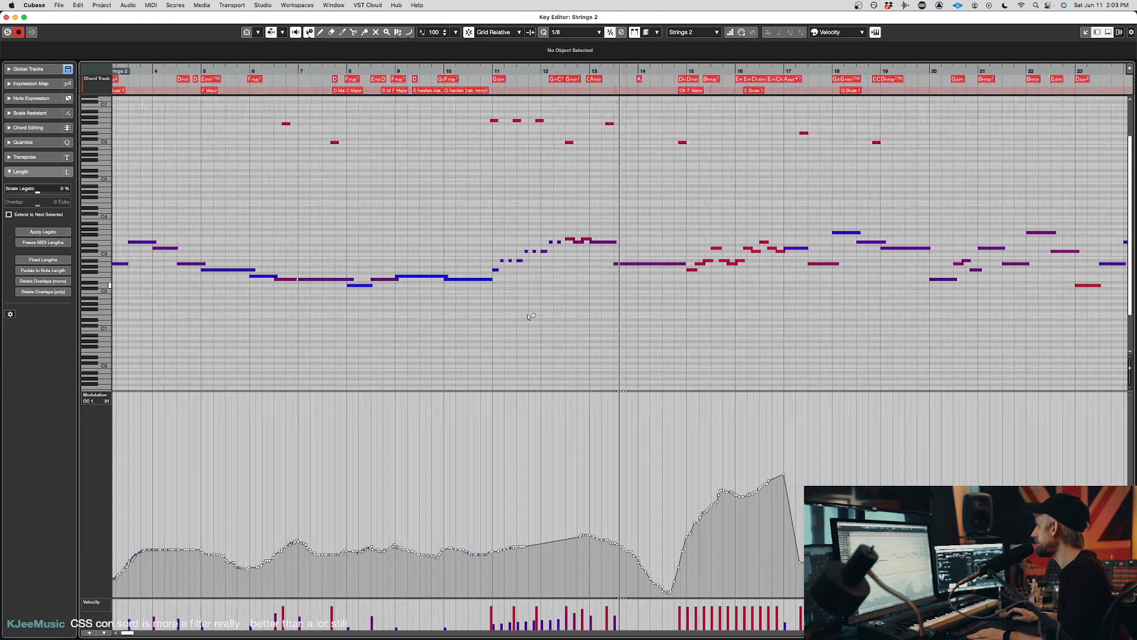
- Bring the SINE Player back beside the notes and examine the Celli keyswitches while playing the long note that starts in bar 13
left_click(652, 263)
left_click_drag(1136, 148, 700, 191)
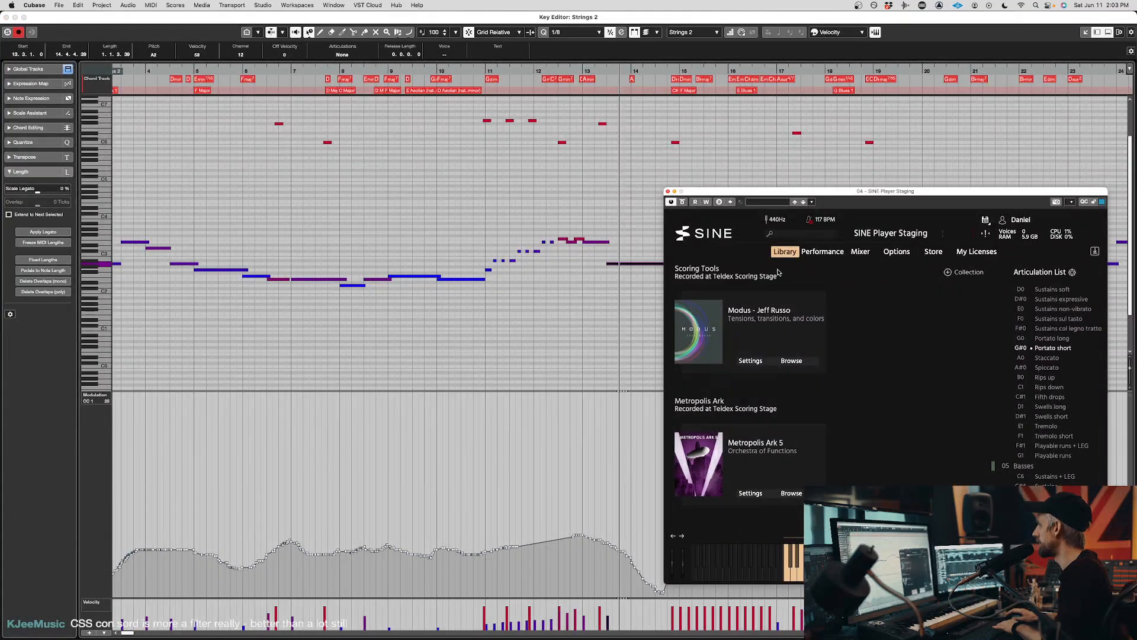
scroll(1050, 379, "down", 3)
scroll(1050, 379, "up", 10)
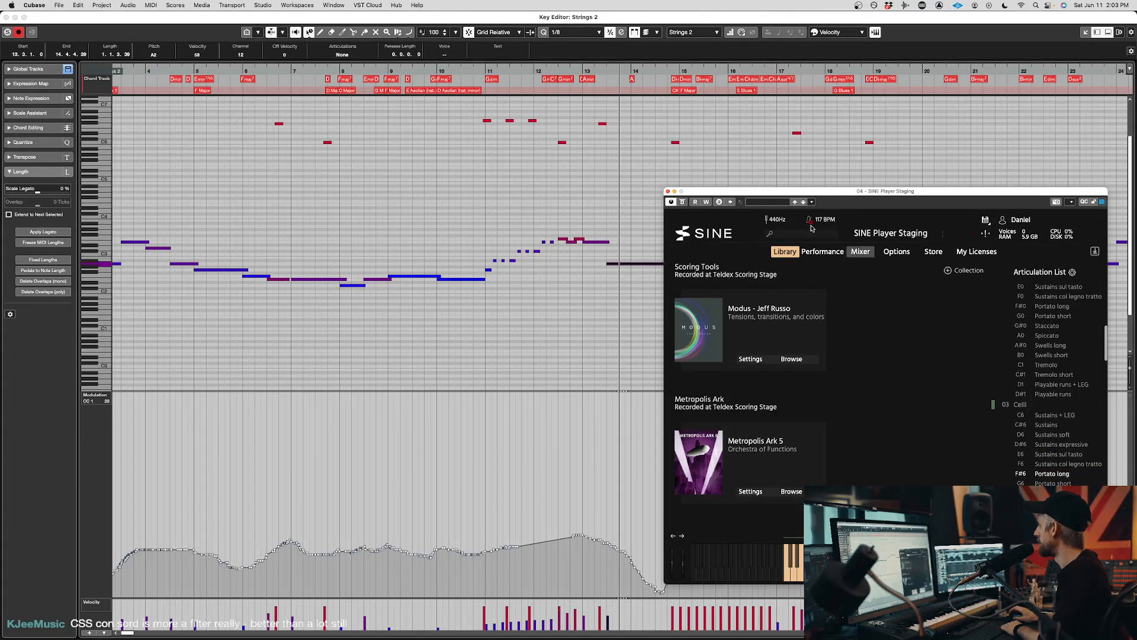
scroll(1050, 446, "down", 1)
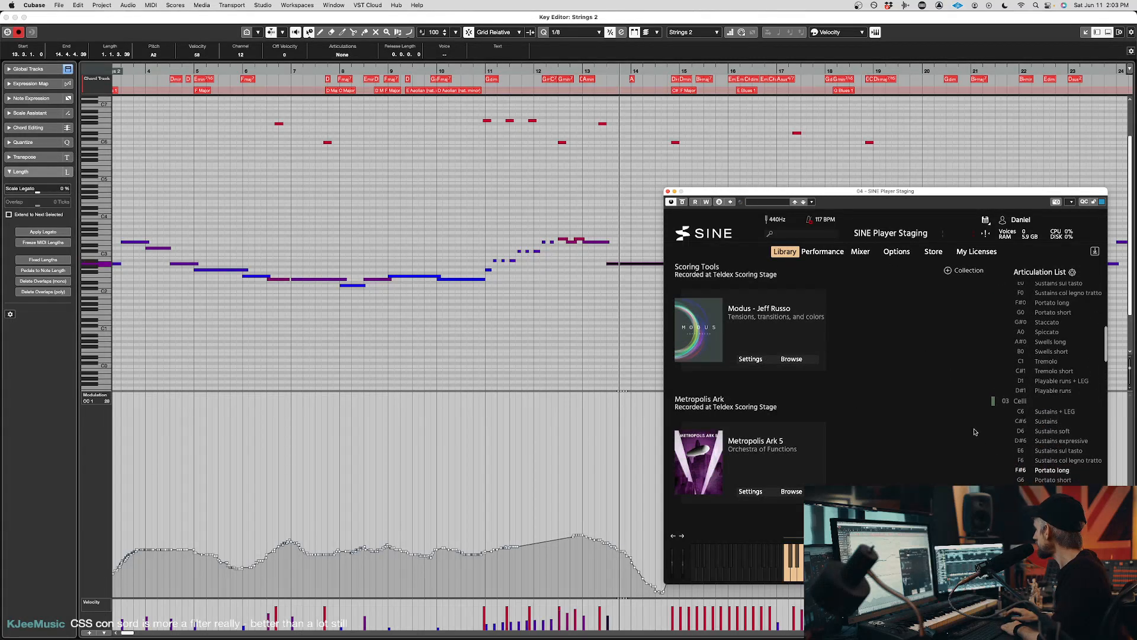
scroll(1073, 449, "down", 1)
left_click(595, 71)
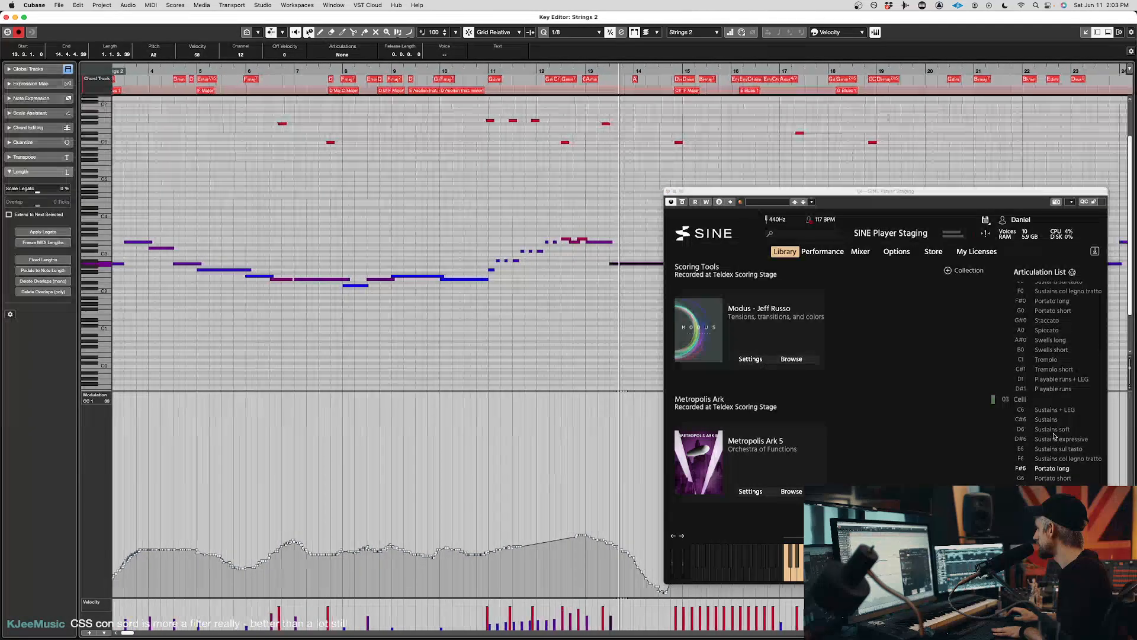
scroll(1051, 431, "down", 6)
scroll(1051, 430, "down", 2)
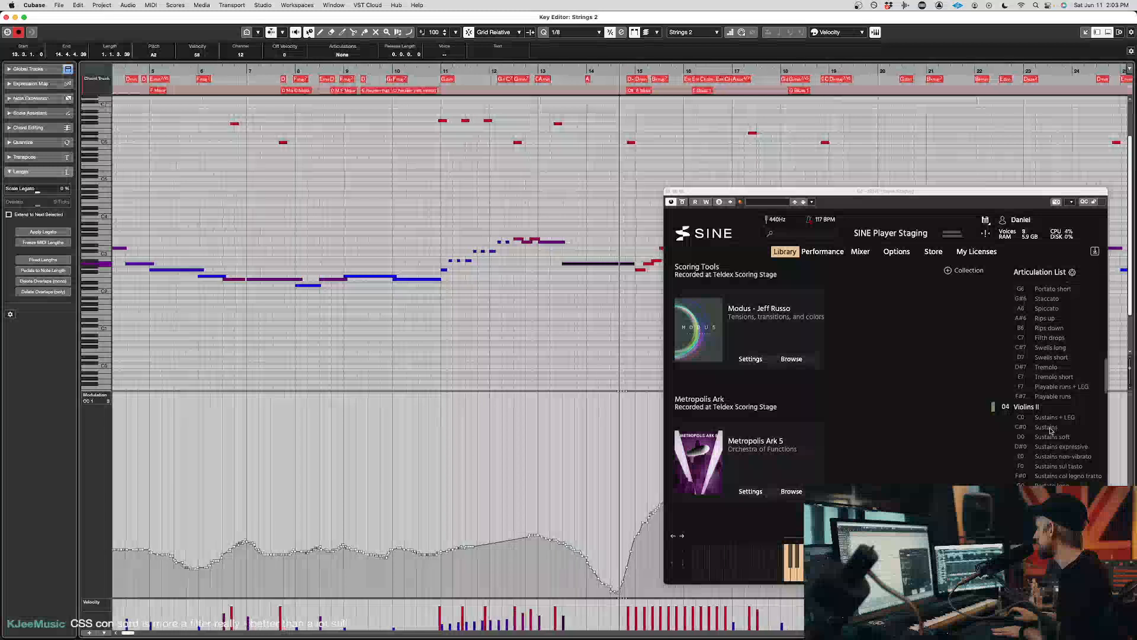
key("space")
- Raise the keyswitch note before the long bar 13 note to D#7, the Celli Tremolo articulation
left_click(533, 126)
key("Up")
key("Up")
key("Up")
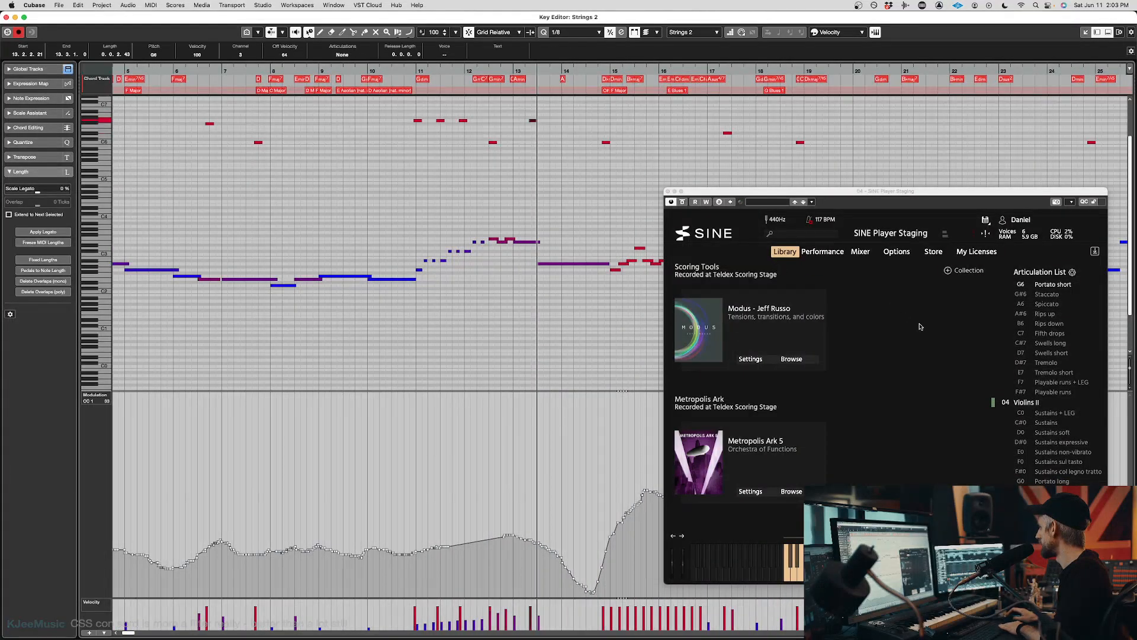
key("Up")
scroll(1033, 323, "up", 5)
key("Up")
key("Up")
key("Up")
key("Up")
key("Up")
key("Up")
key("Up")
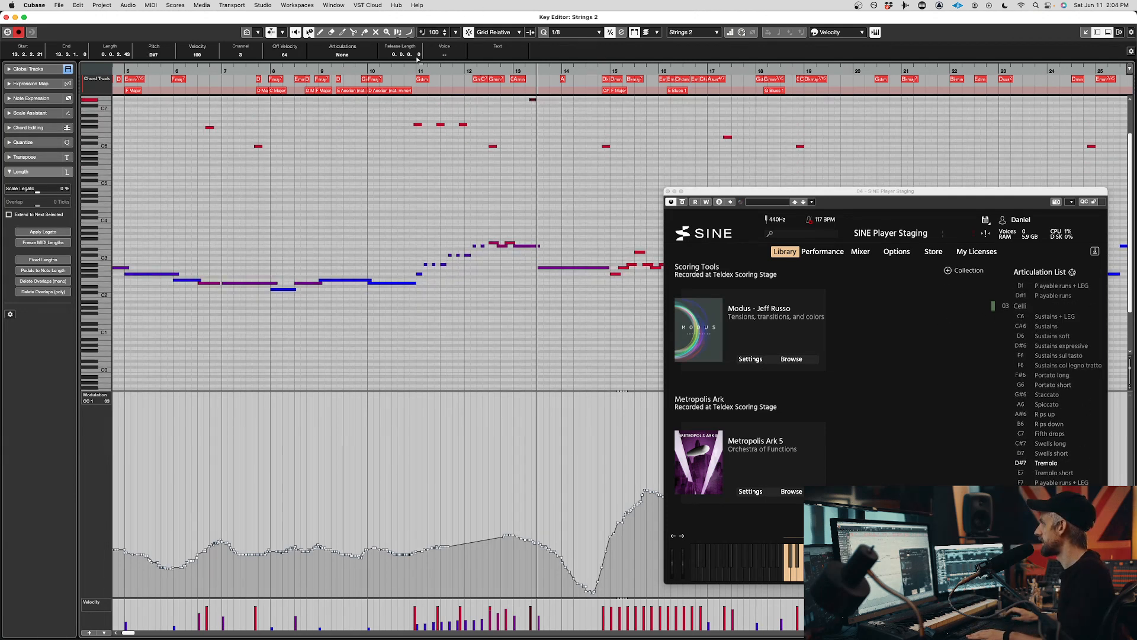
- Play the passage from about bar 12 and move the D#7 keyswitch note earlier, to start at 12.4.4.21
left_click(456, 70)
key("space")
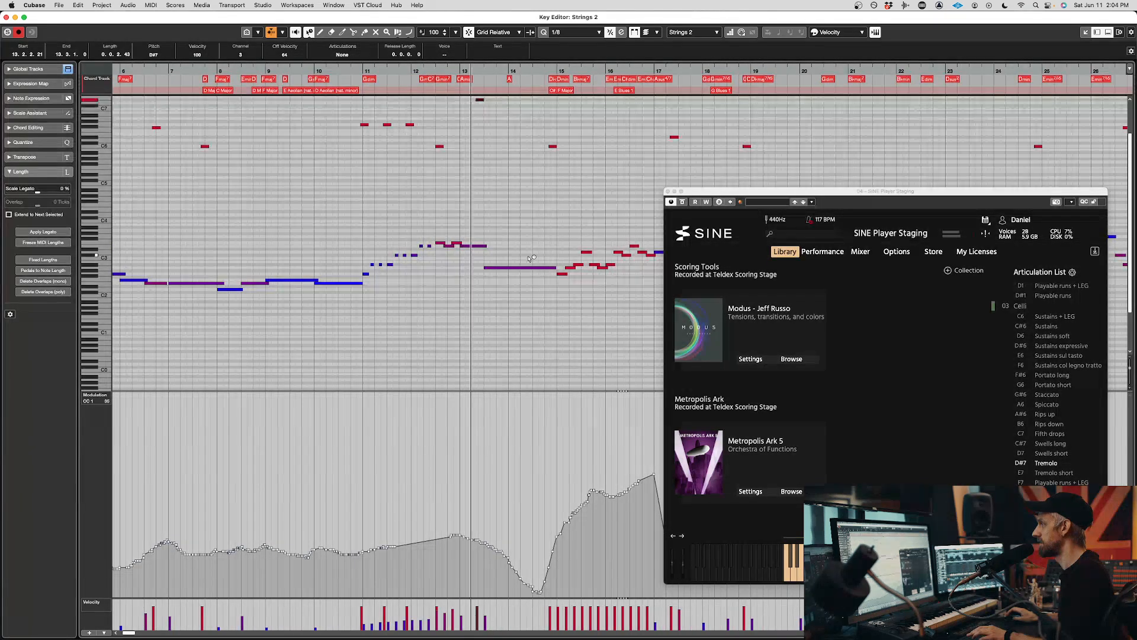
key("space")
left_click_drag(479, 100, 461, 148)
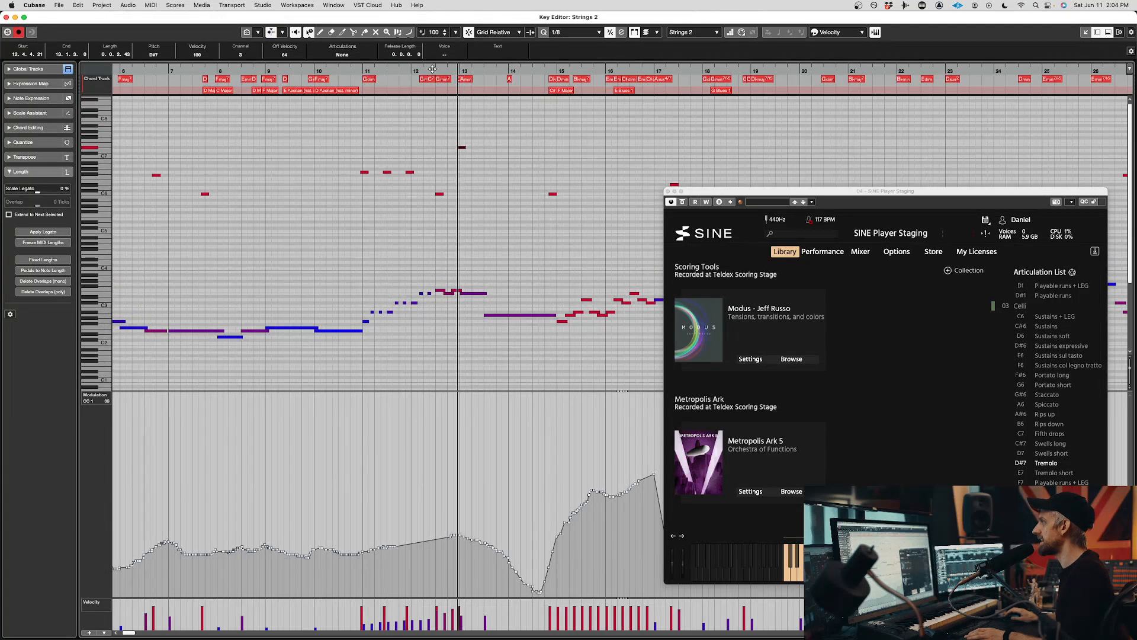
- Play the tremolo passage from about bar 12 and redraw the modulation curve to fall gradually toward about bar 14
left_click(419, 72)
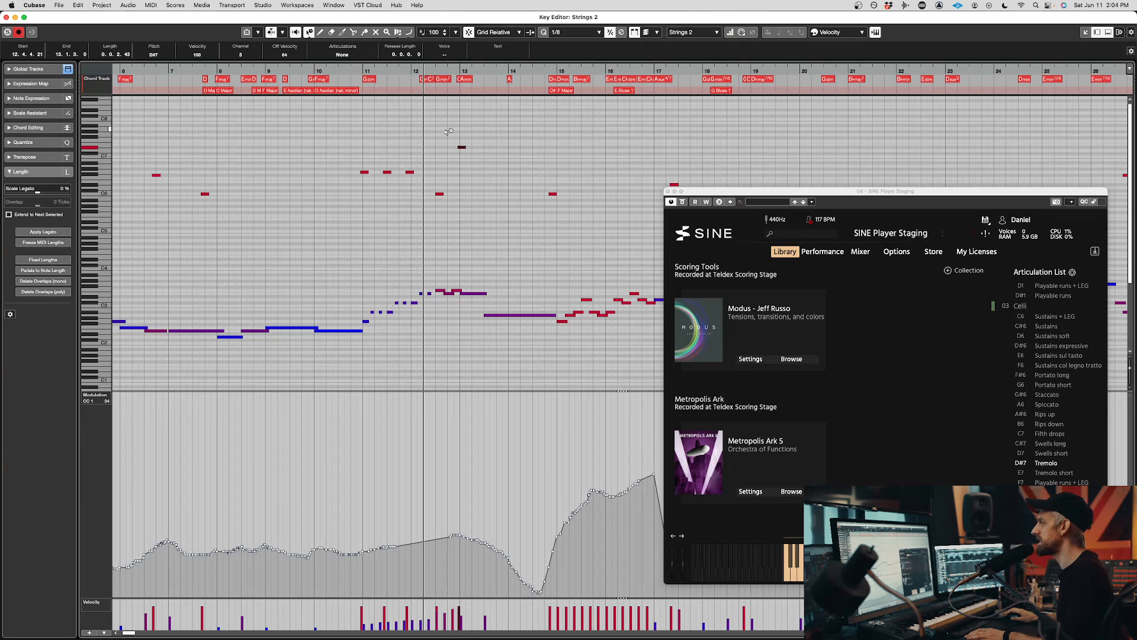
key("space")
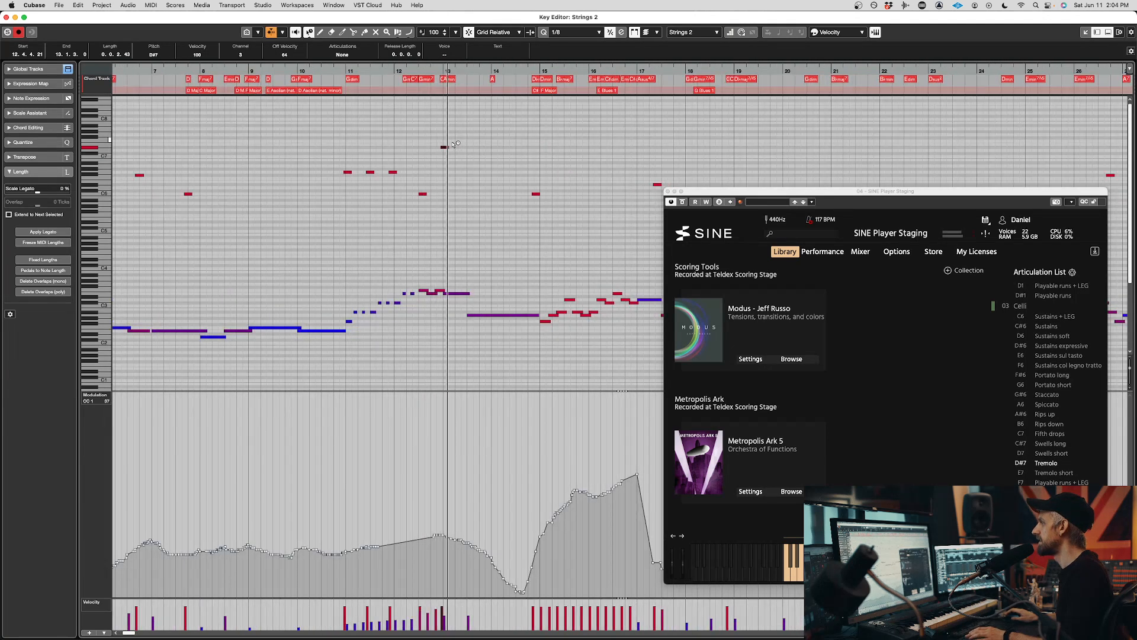
key("space")
mouse_move(386, 542)
left_mouse_down()
mouse_move(426, 531)
mouse_move(389, 534)
mouse_move(507, 574)
left_mouse_up()
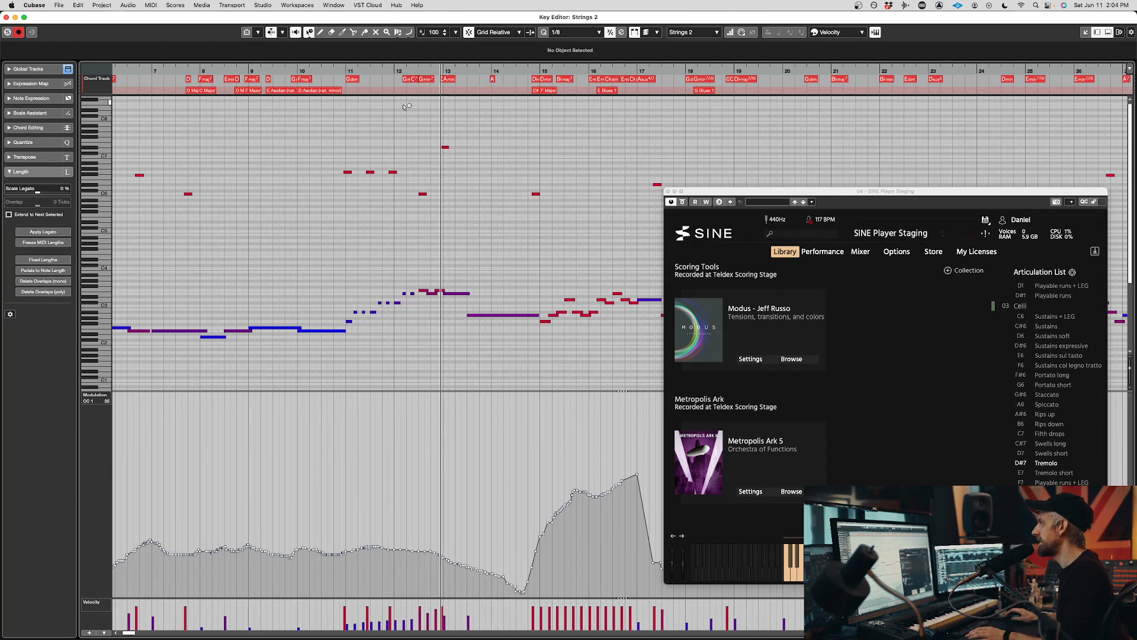
- Play the tremolo passage from about bar 12 and redraw the modulation curve to peak near bar 13 and fall past bar 14
left_click(401, 70)
key("space")
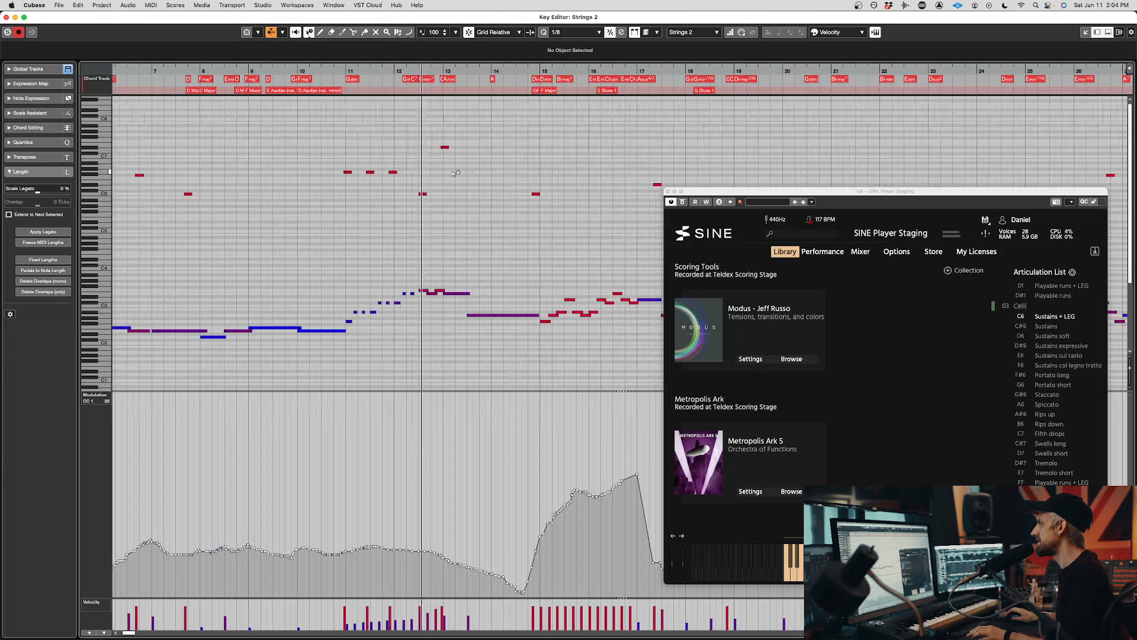
key("space")
mouse_move(431, 550)
left_mouse_down()
mouse_move(468, 582)
mouse_move(513, 584)
left_mouse_up()
left_click(368, 70)
key("space")
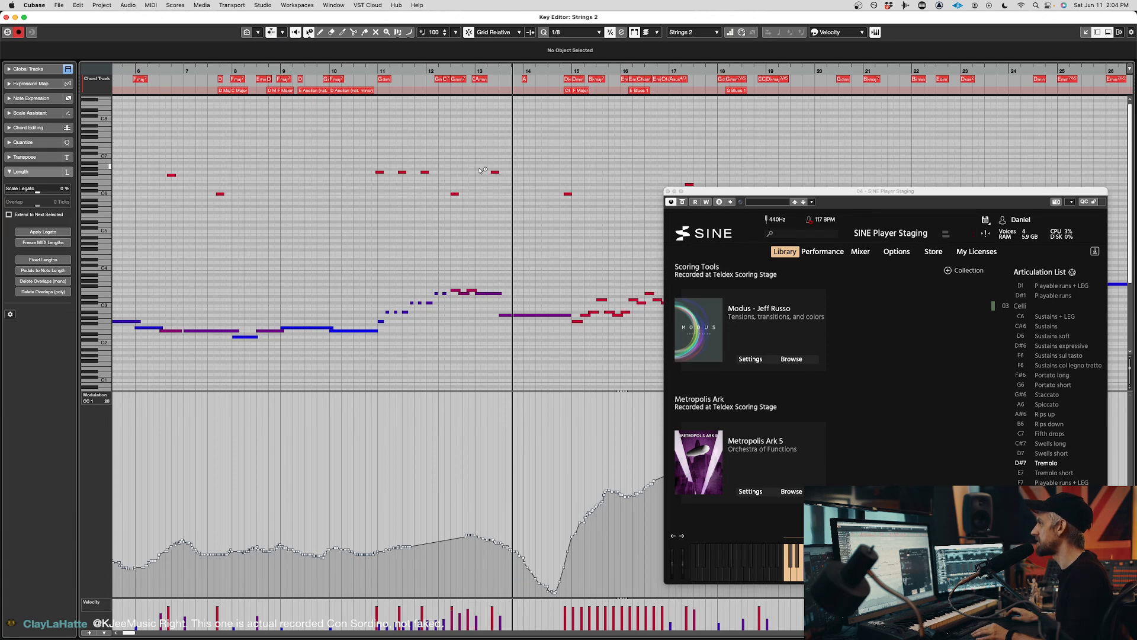
- Remove the keyswitch note just before the long A2 note in bar 13 and play the passage
left_click_drag(495, 171, 502, 315)
left_click(426, 68)
key("space")
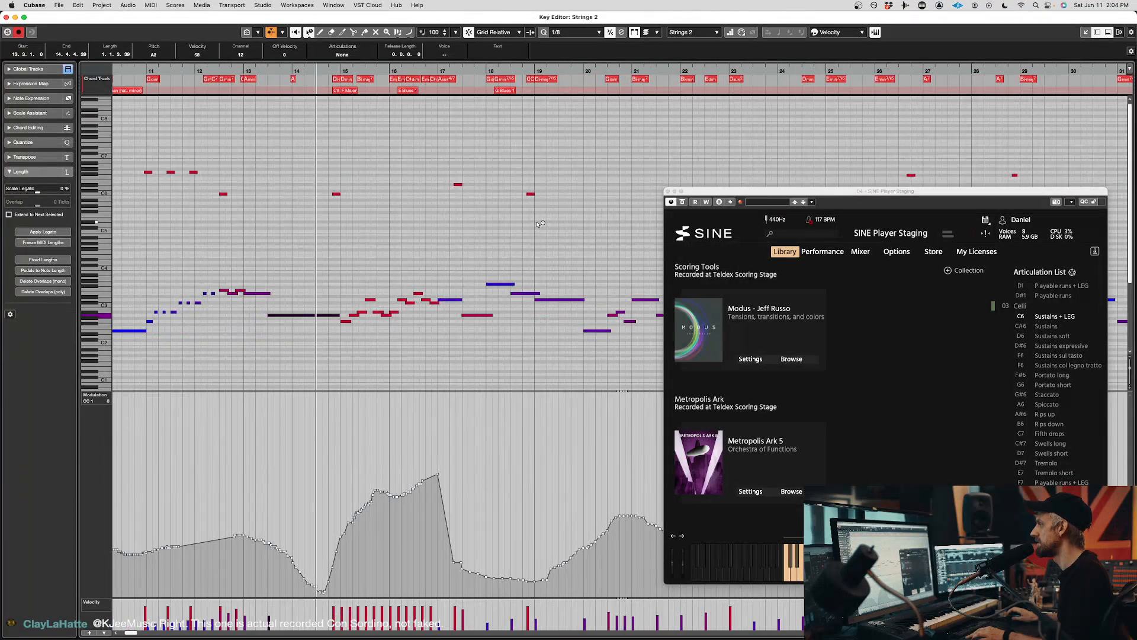
key("space")
- Insert a C#6 keyswitch note just before the long bar 13 note and raise it to F6, the Celli Sustains col legno tratto
left_click(264, 192)
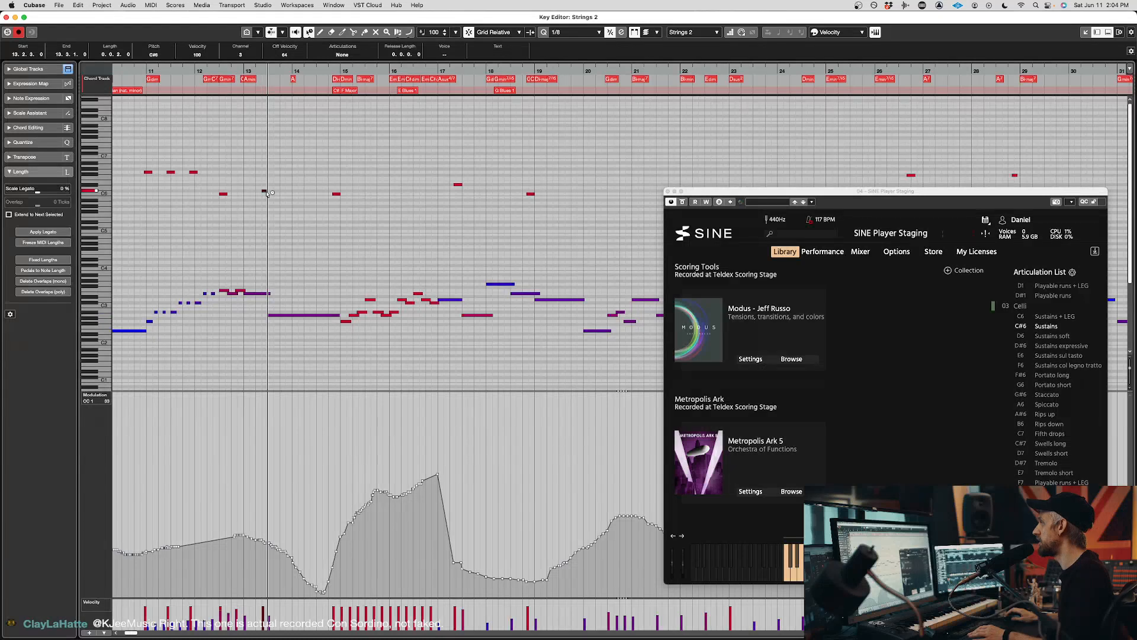
key("Up")
key("Up")
key("Up")
key("Up")
key("Up")
key("Up")
key("Up")
key("Down")
key("Down")
key("Down")
key("Up")
key("Down")
- Move the F6 keyswitch note earlier, to start at 12.4.3.0, and play the passage from about bar 12
key("Left")
left_click(265, 178)
key("super+Left")
key("super+Left")
key("super+Left")
key("super+Left")
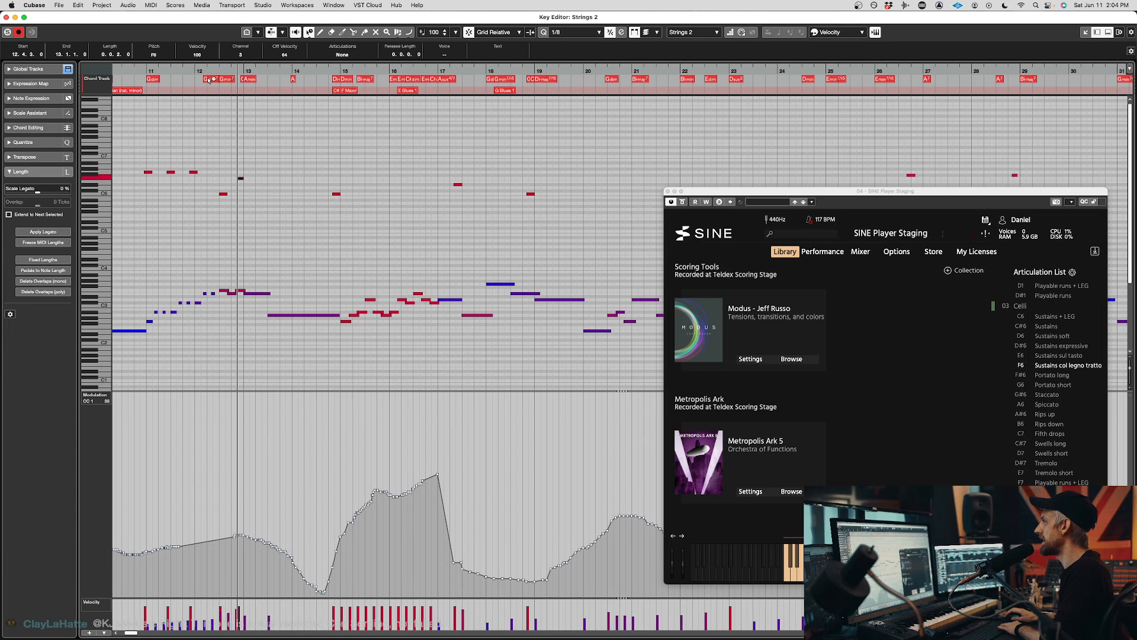
left_click(186, 74)
key("space")
scroll(202, 119, "left", 10)
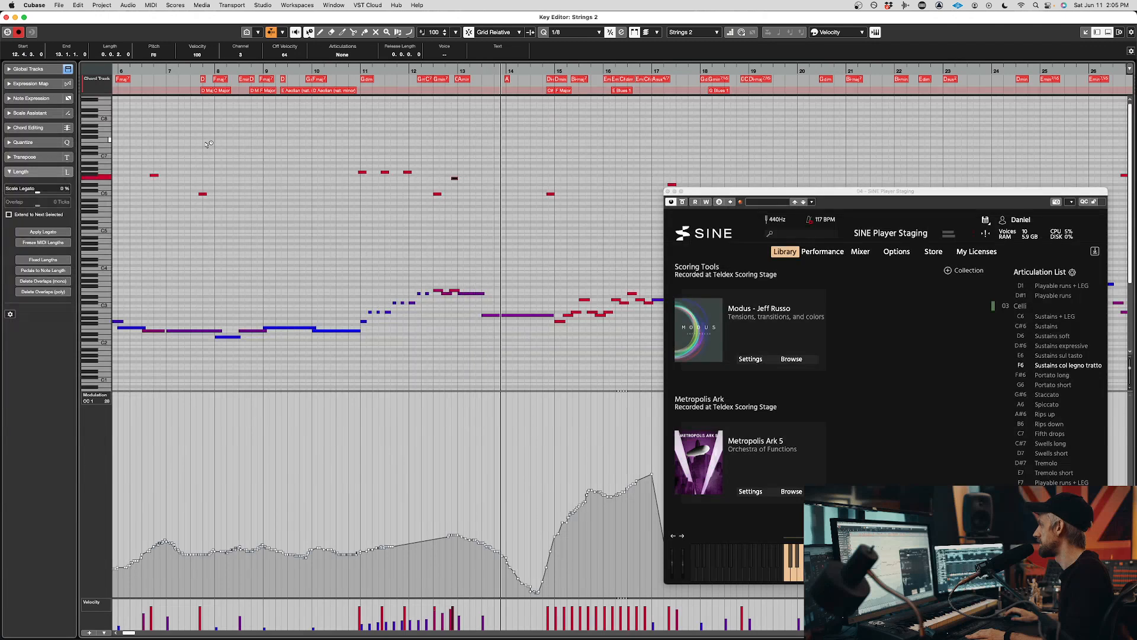
key("space")
- Raise the keyswitch note to F#6, the Celli Portato long, and play the passage from about bar 12
key("Down")
key("Up")
key("Up")
left_click(415, 72)
key("space")
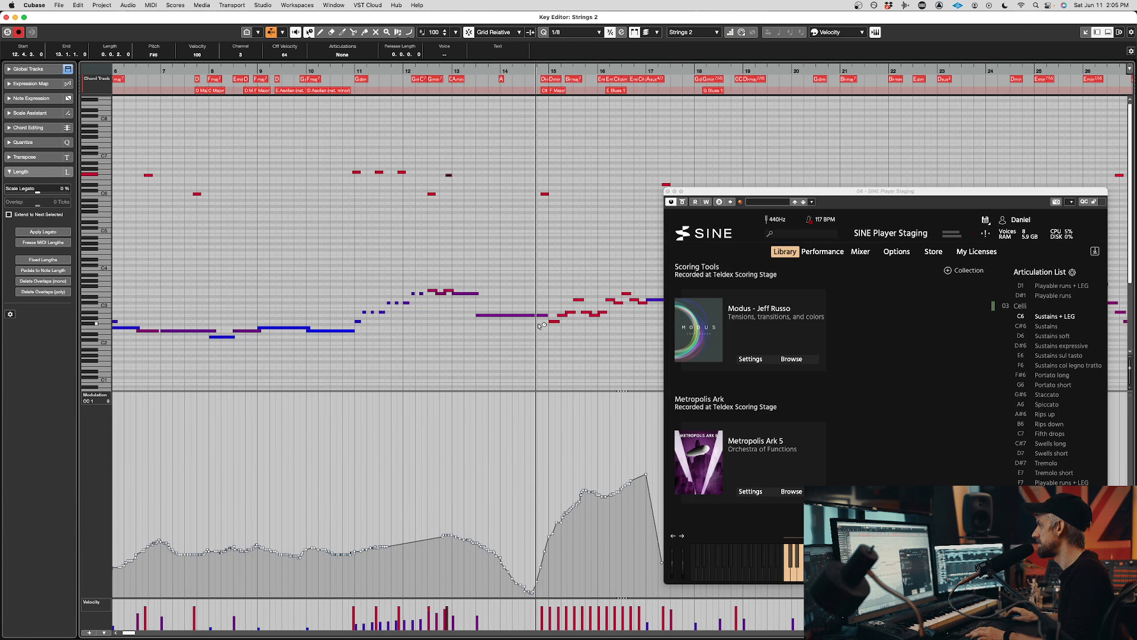
key("space")
- Lower the keyswitch note before bar 13 to C6 and step it up to G6, the Celli Portato short
left_click_drag(449, 176, 450, 193)
key("Up")
key("Up")
key("Up")
key("Up")
key("Up")
key("Up")
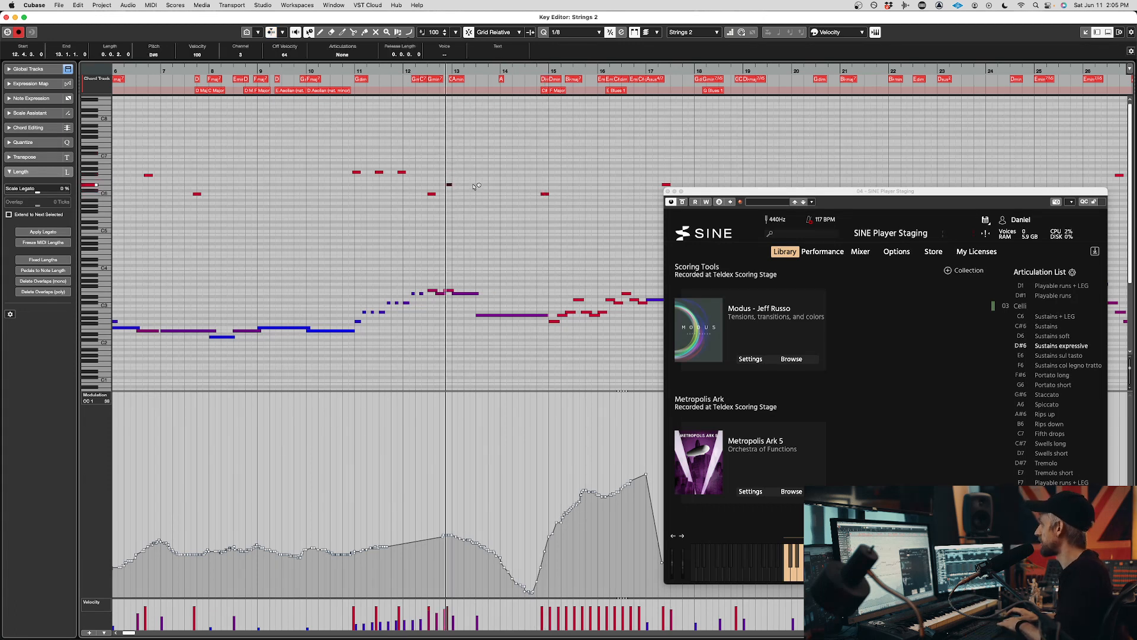
key("Up")
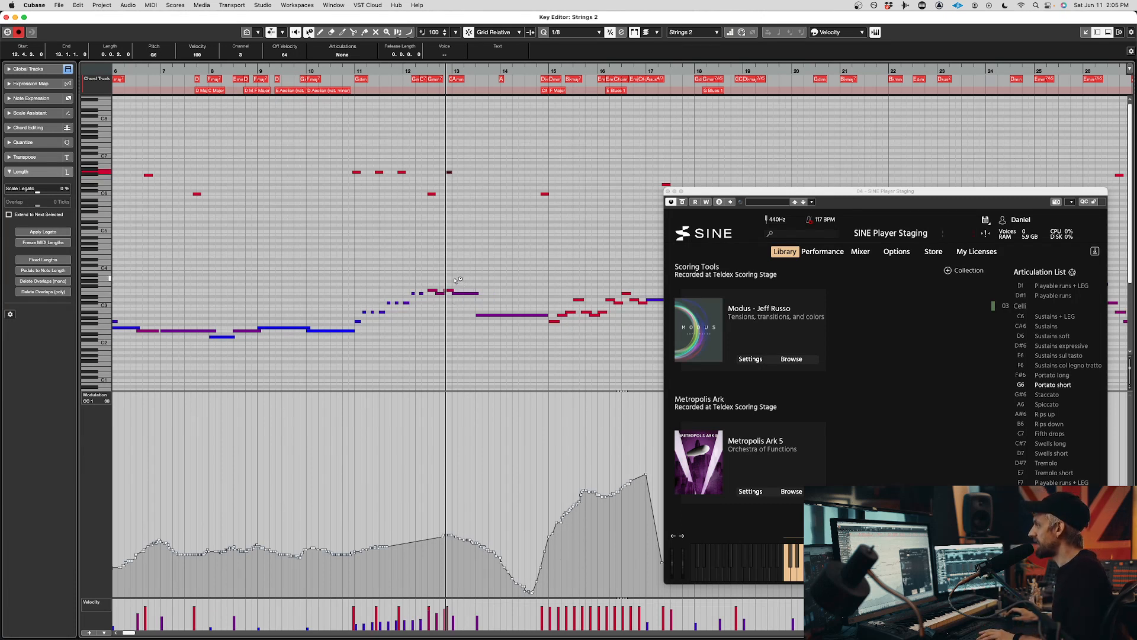
- Move the SINE Player window higher to reveal its keyboard and sound settings, and reselect the G6 keyswitch note before bar 13
scroll(468, 293, "right", 4)
scroll(450, 275, "down", 1)
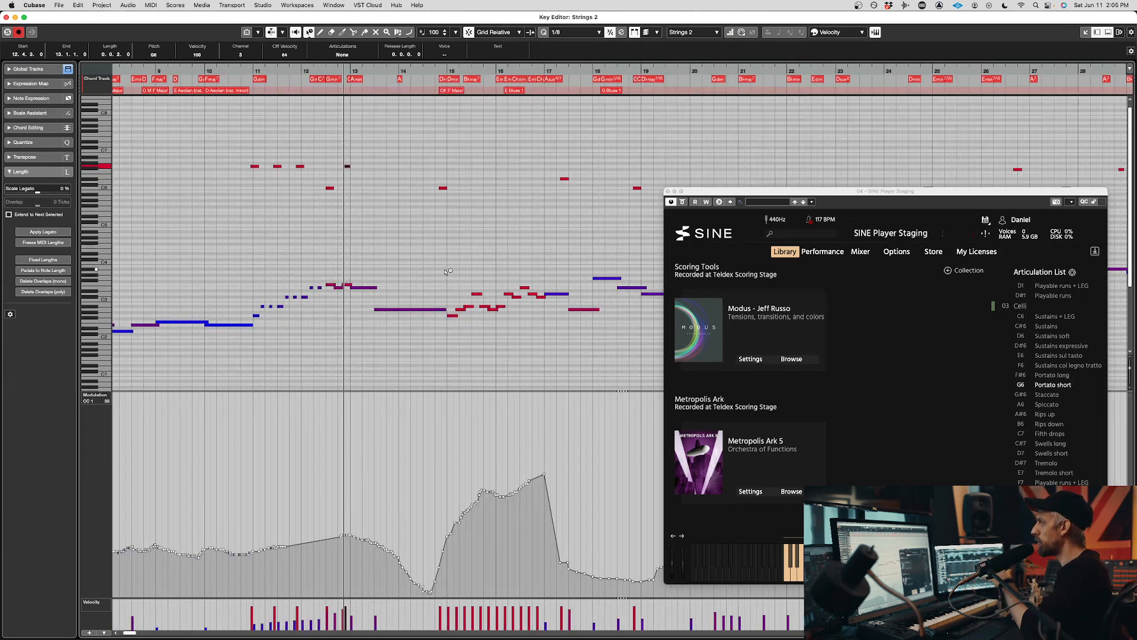
left_click_drag(762, 196, 780, 75)
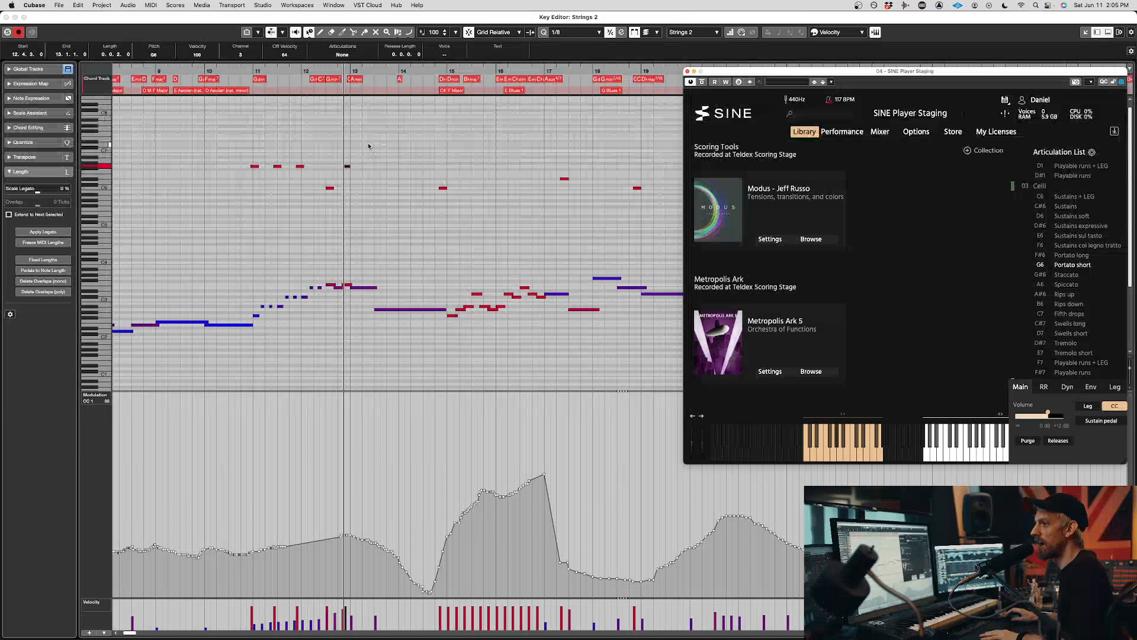
left_click(352, 178)
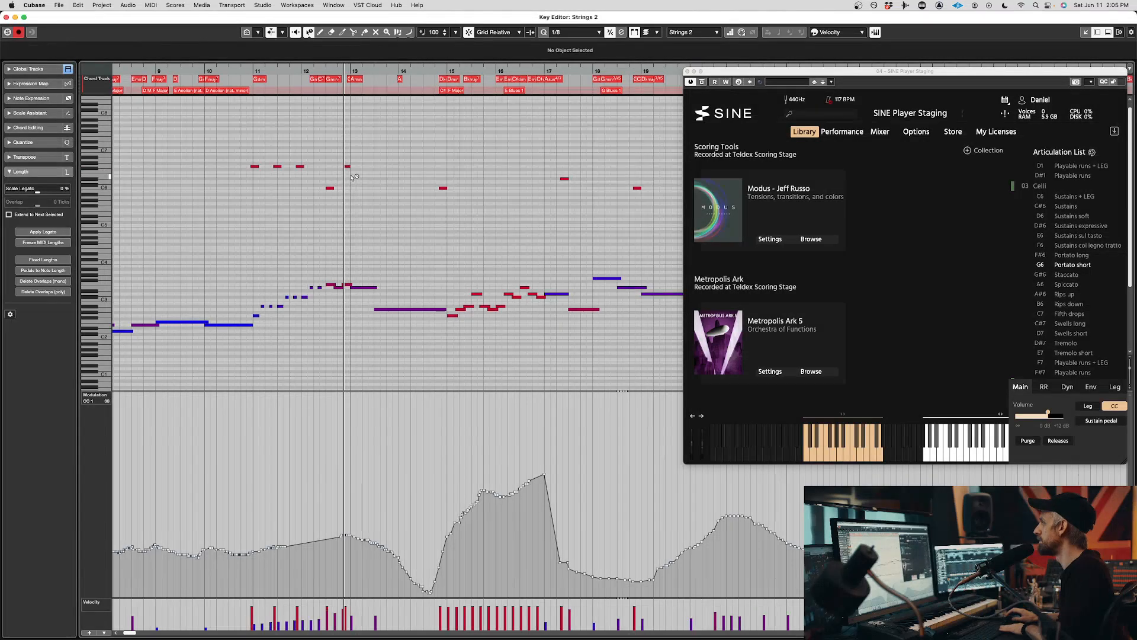
left_click(348, 166)
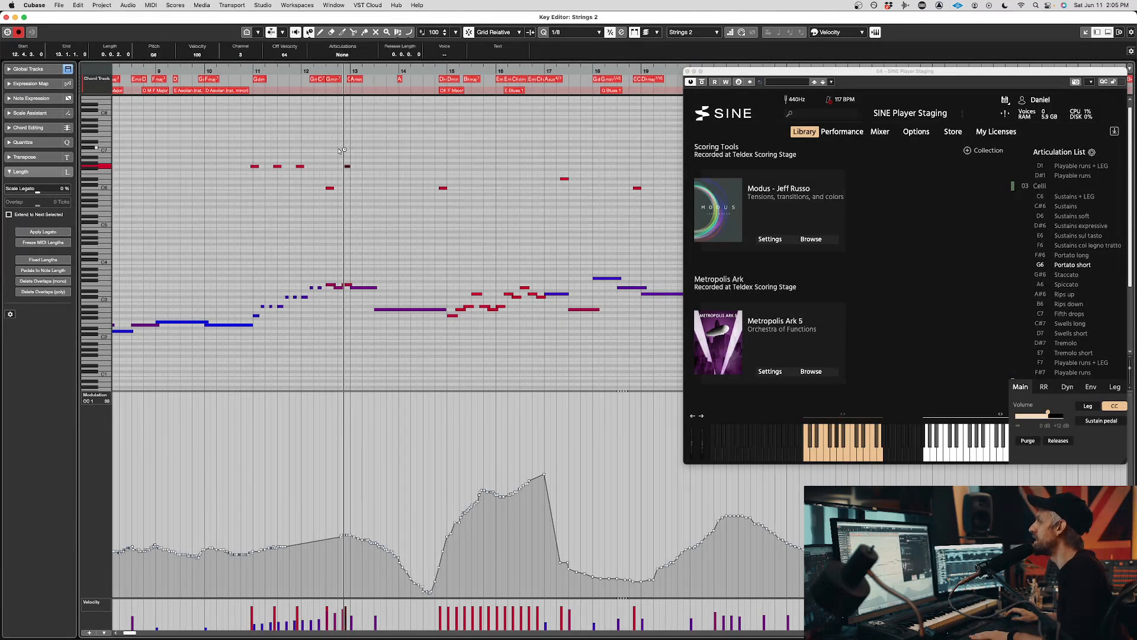
left_click_drag(390, 370, 379, 317)
left_click_drag(359, 183, 343, 146)
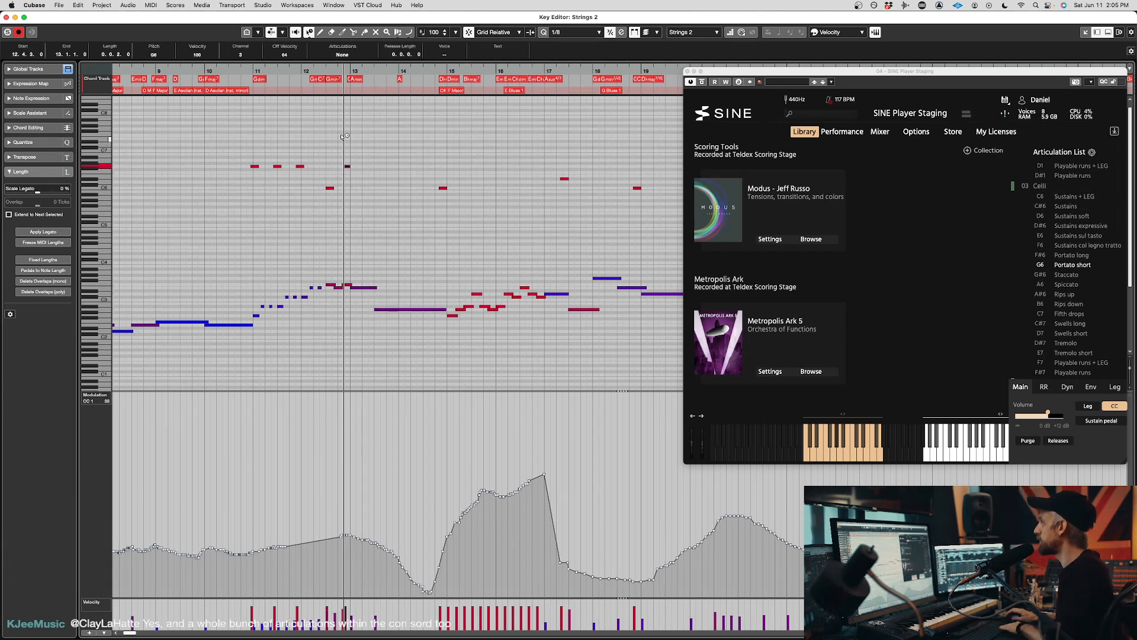
- Lower the keyswitch note before bar 13 to C6, the Celli Sustains + LEG, and play the passage from about bar 12
key("Down")
key("Down")
key("Down")
key("Down")
key("Down")
key("Down")
key("Down")
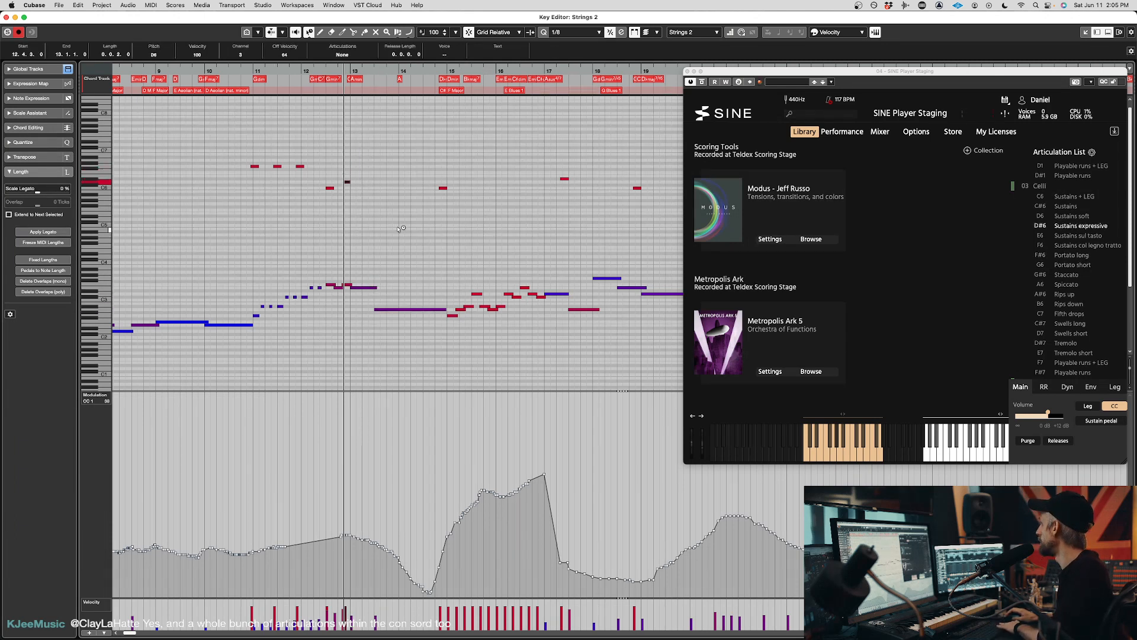
left_click(319, 68)
scroll(428, 203, "left", 10)
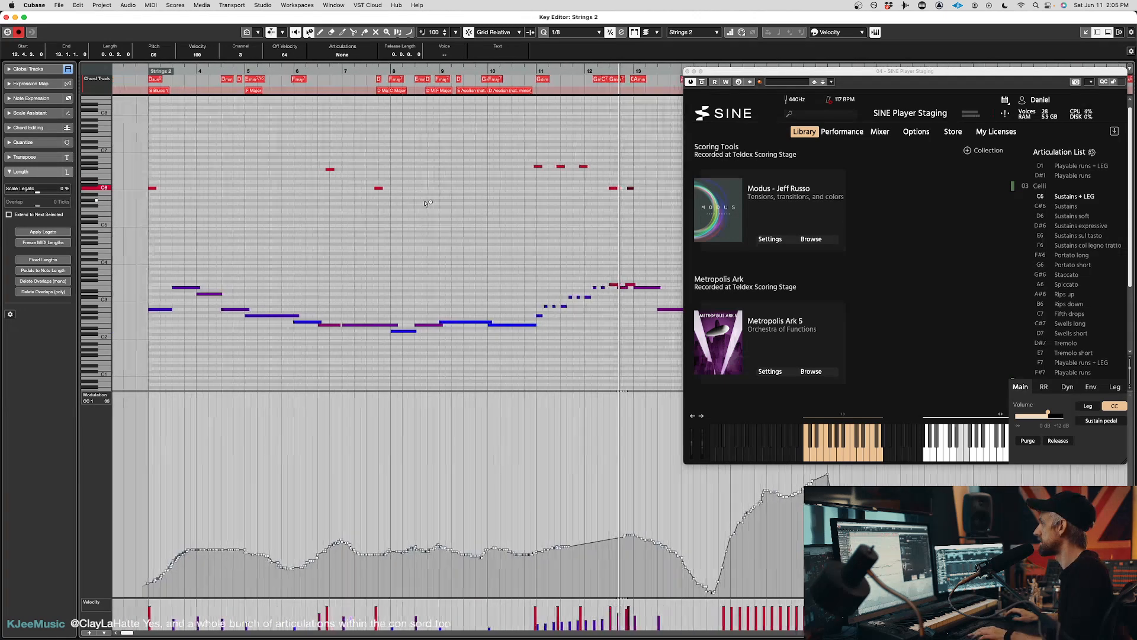
key("f")
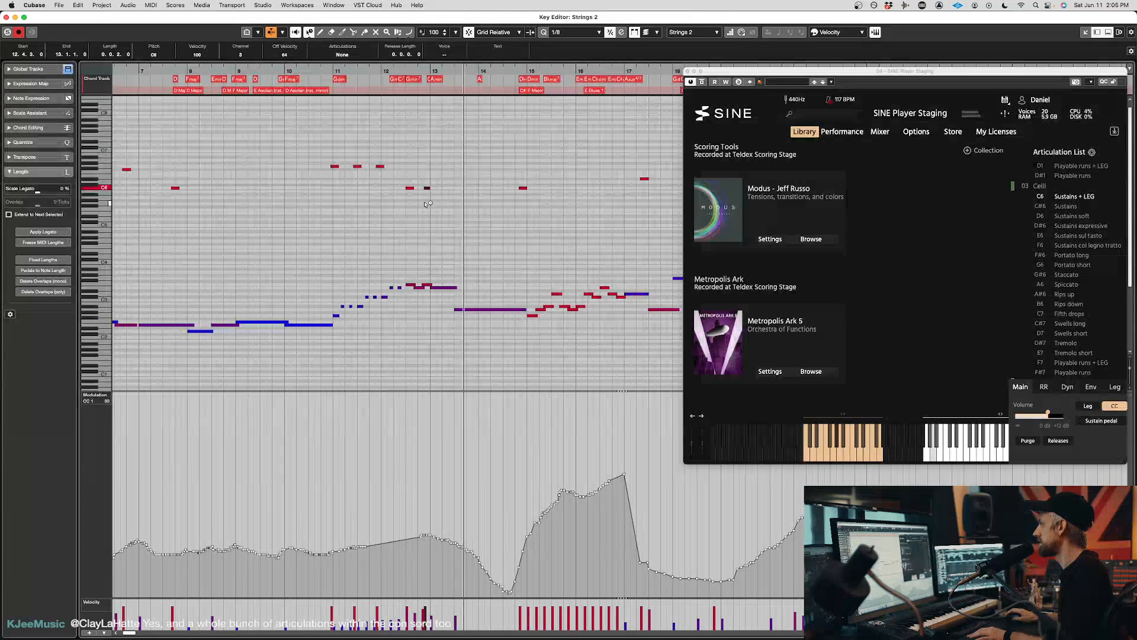
key("space")
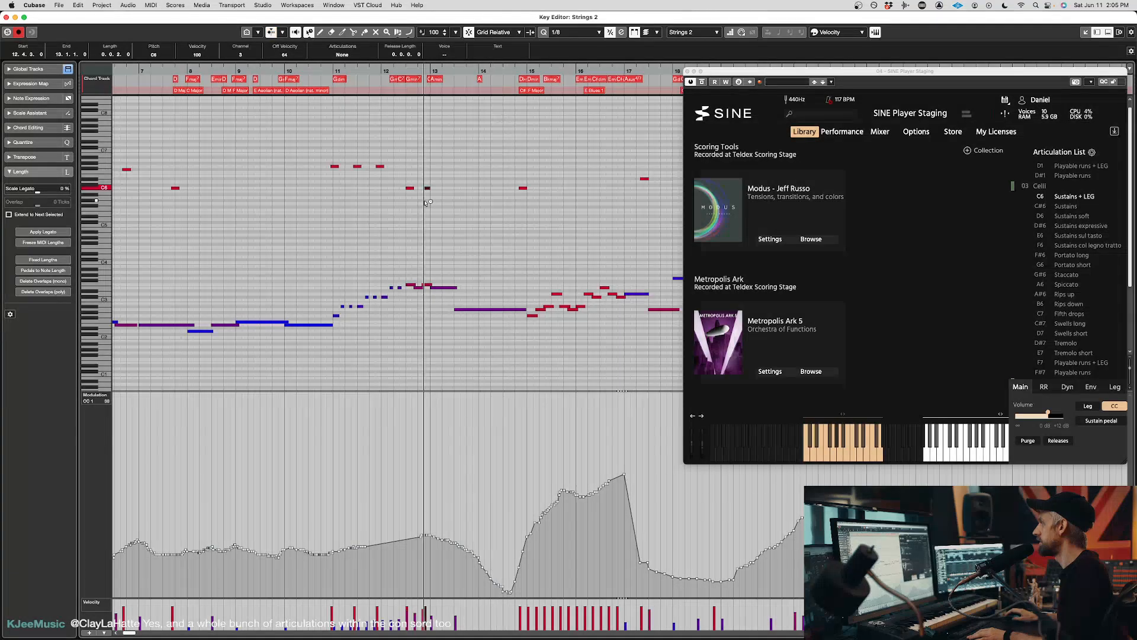
- Raise the keyswitch note before bar 13 from C6 to G6, the Celli Portato short
key("Up")
key("Up")
key("Up")
key("Up")
key("Up")
key("Up")
key("Up")
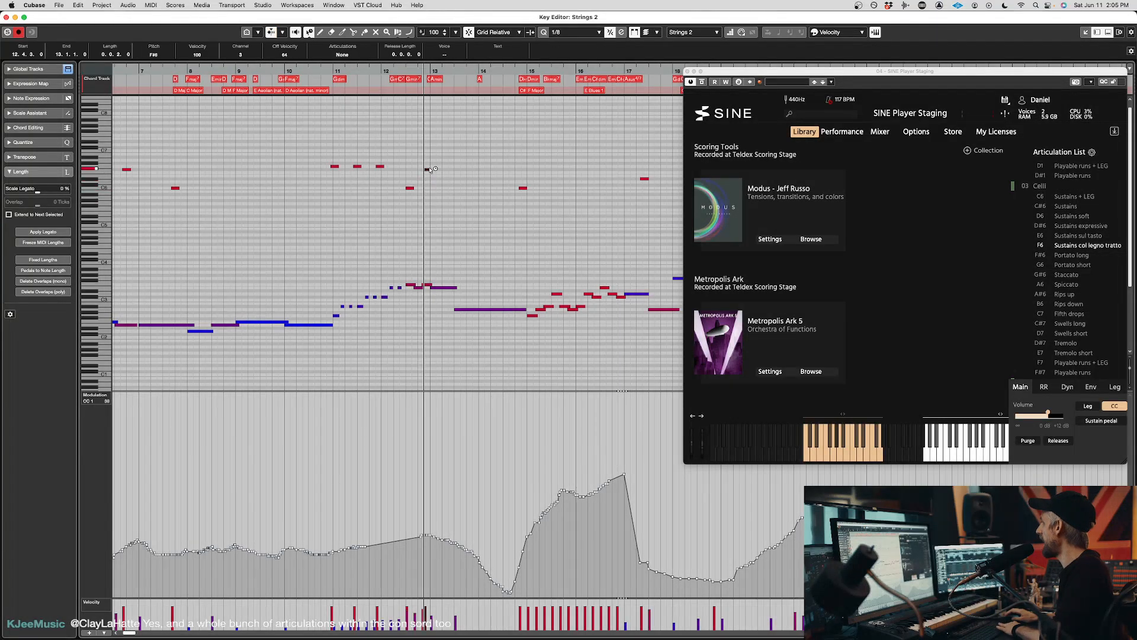
- Add a second keyswitch note at 13.2.3.0 and lower it to F#6, the Celli Portato long
left_click(463, 164)
key("super+Left")
key("super+Left")
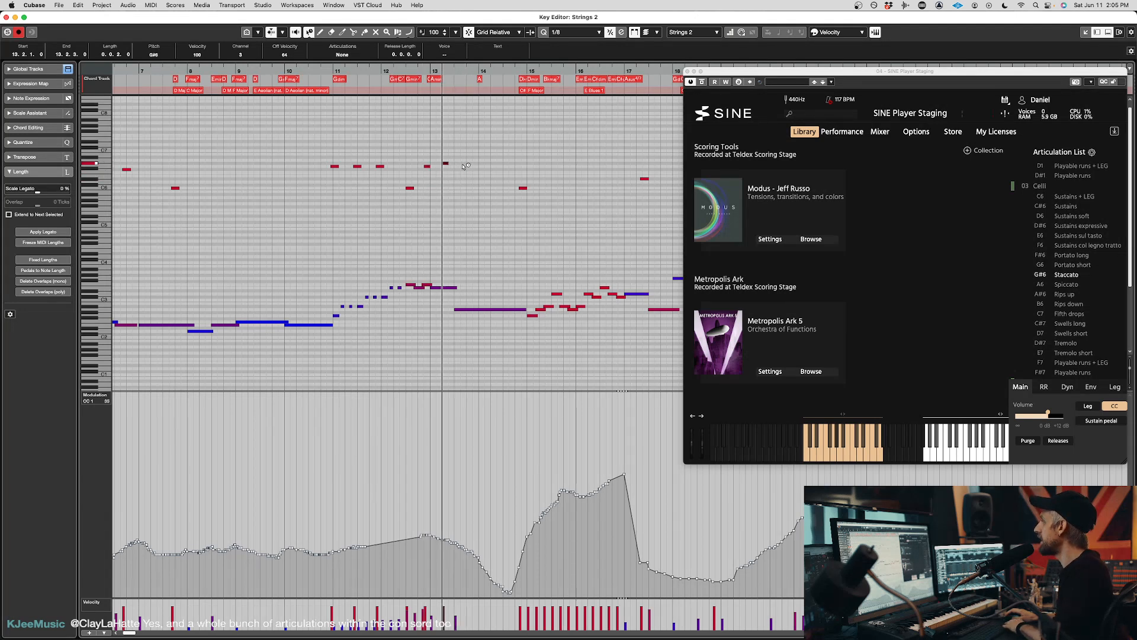
key("Down")
key("Down")
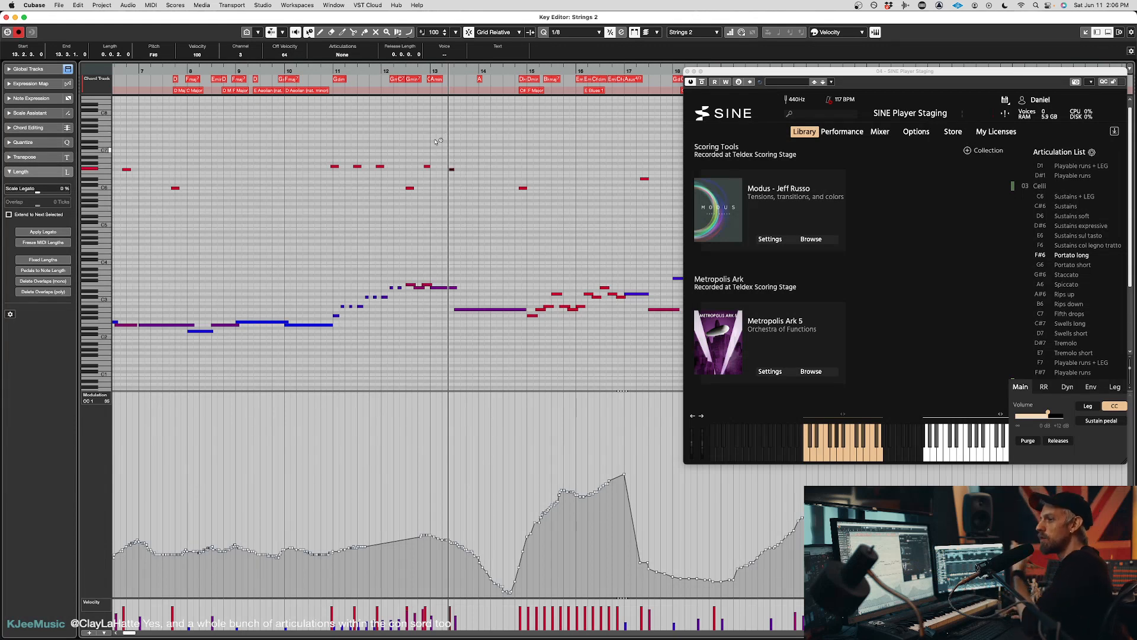
- Play the keyswitched passage from about bar 12 and reduce the velocity of the melody note that starts around bar 13
left_click(416, 71)
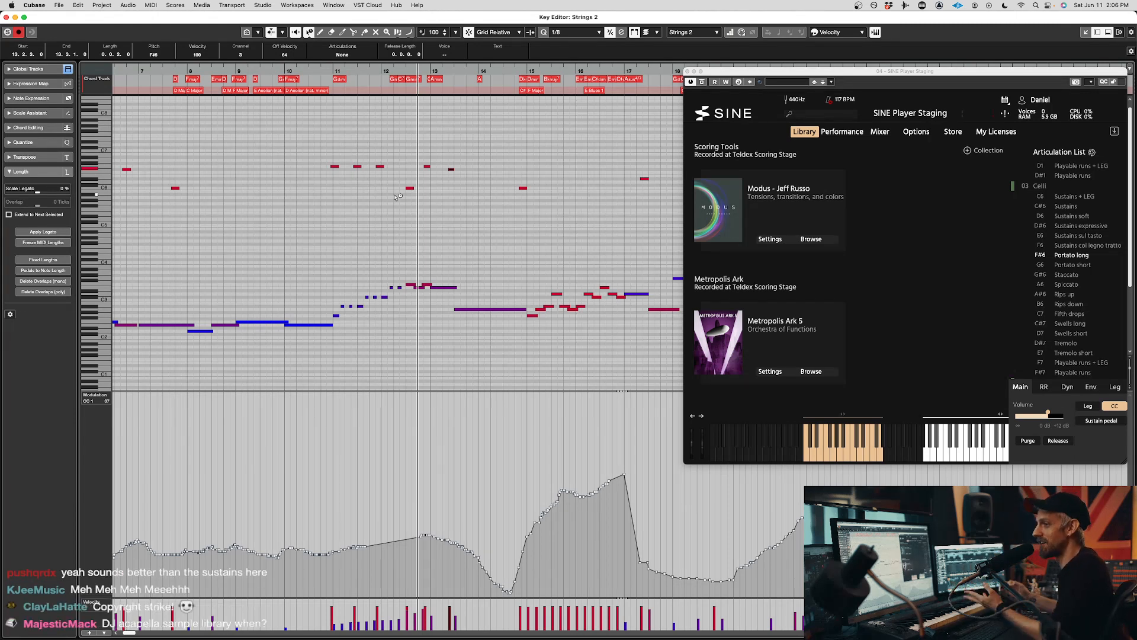
scroll(495, 225, "right", 10)
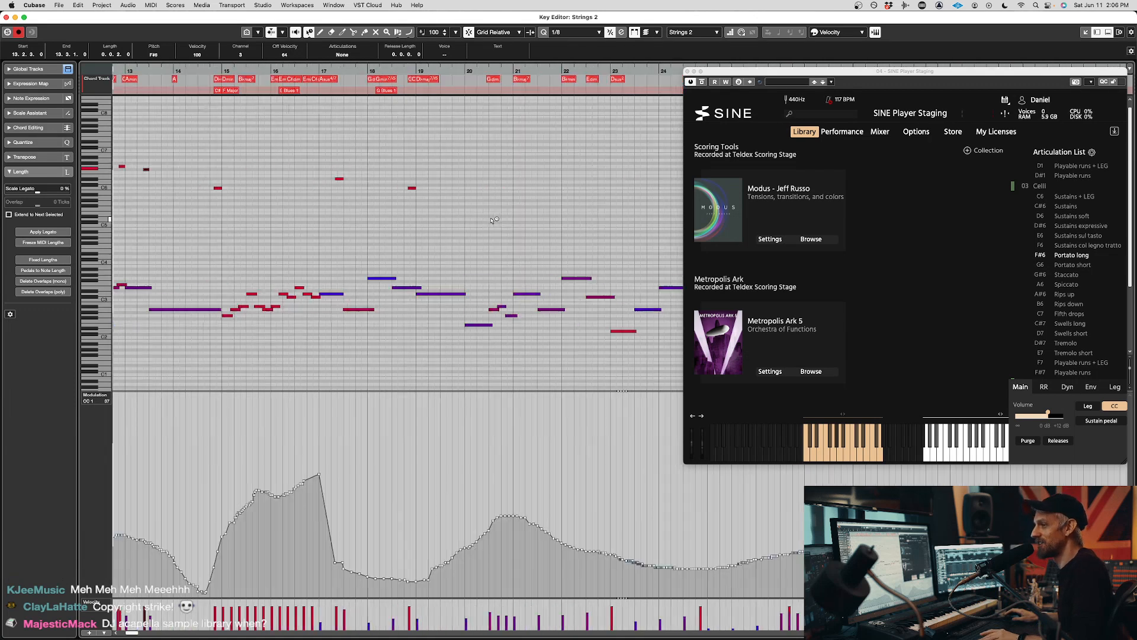
scroll(491, 218, "left", 3)
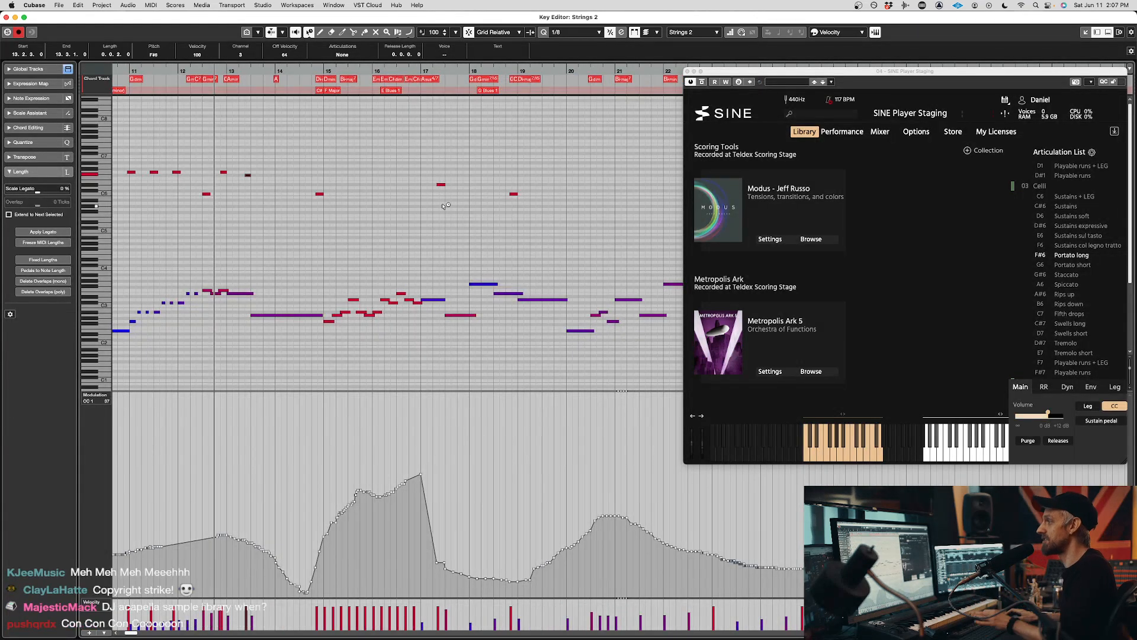
scroll(238, 206, "left", 3)
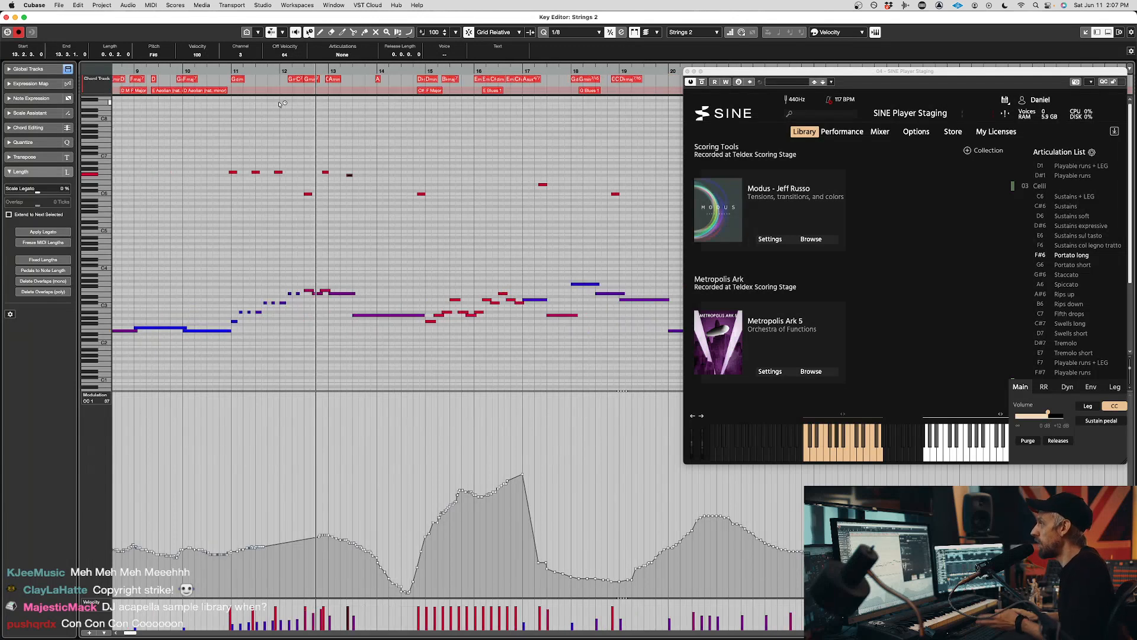
left_click(290, 72)
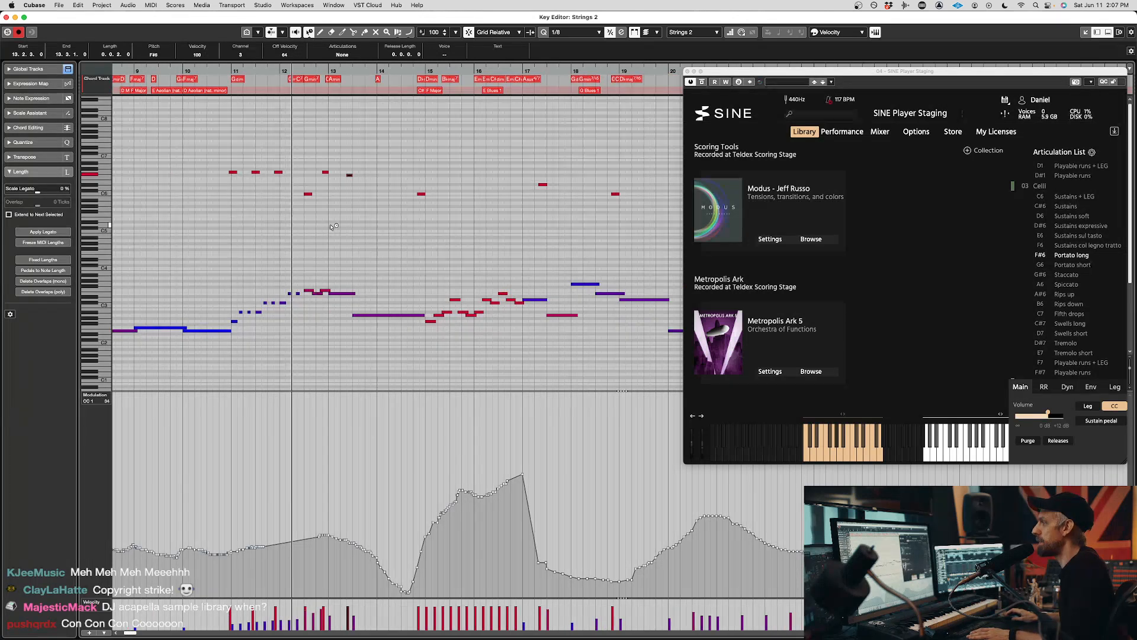
key("space")
scroll(336, 195, "left", 3)
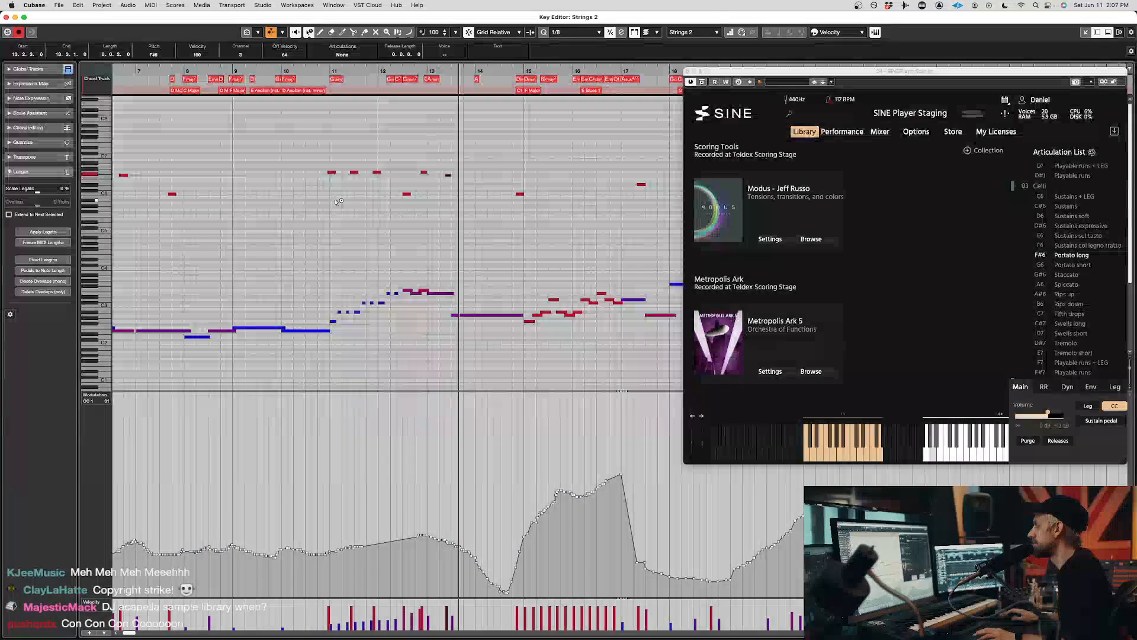
key("space")
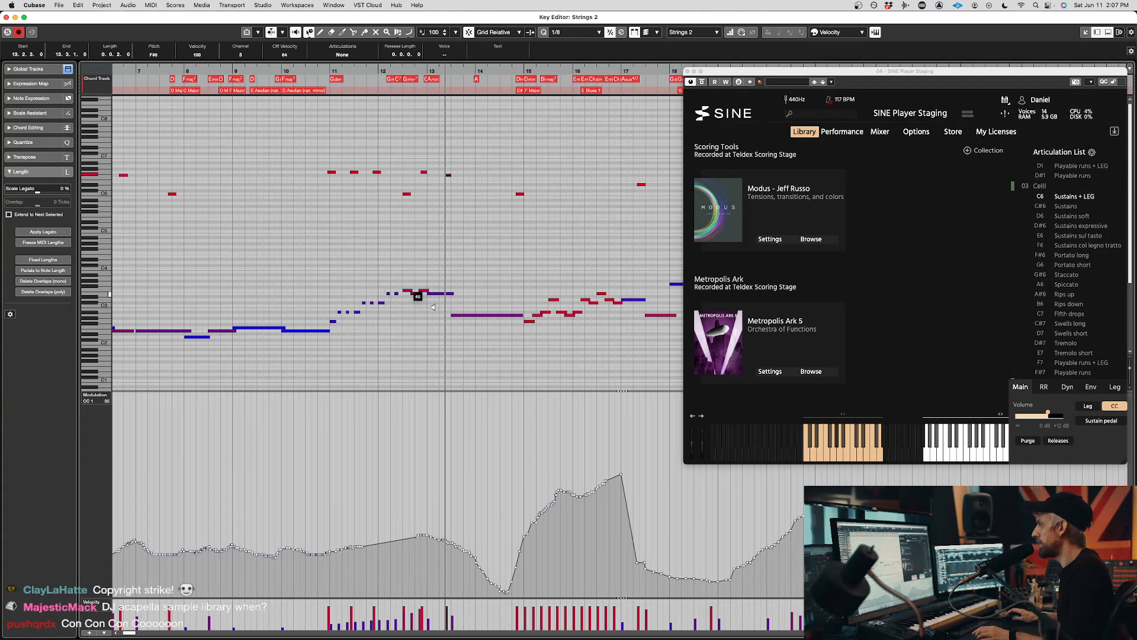
key("space")
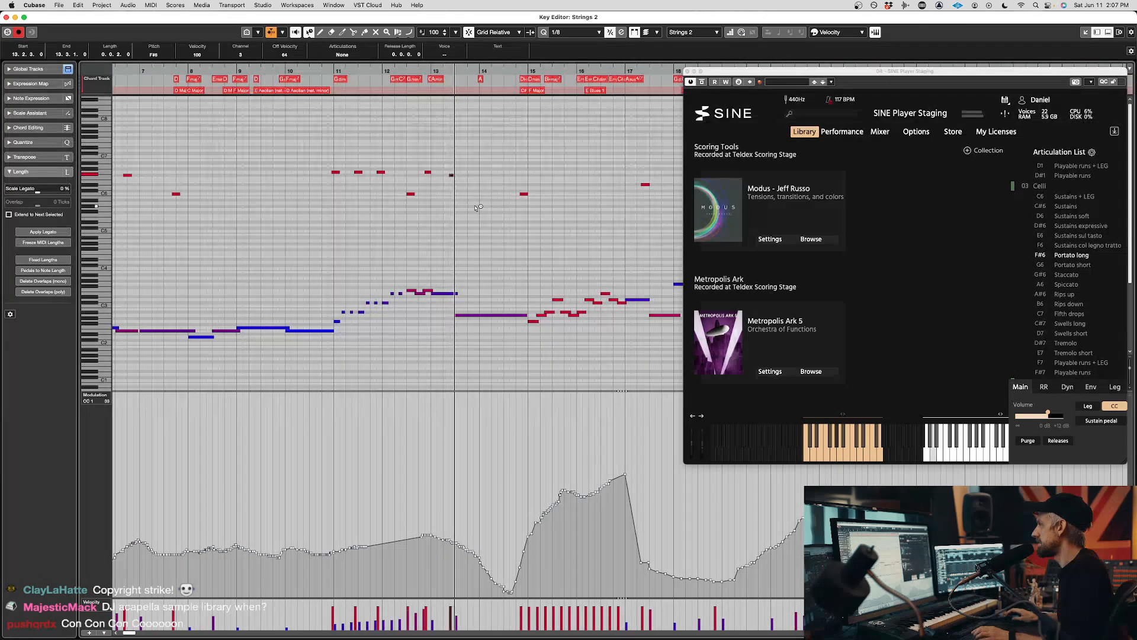
- Redraw the modulation curve lower between about bars 12 and 14, playing the passage after each change
left_click_drag(394, 541, 468, 549)
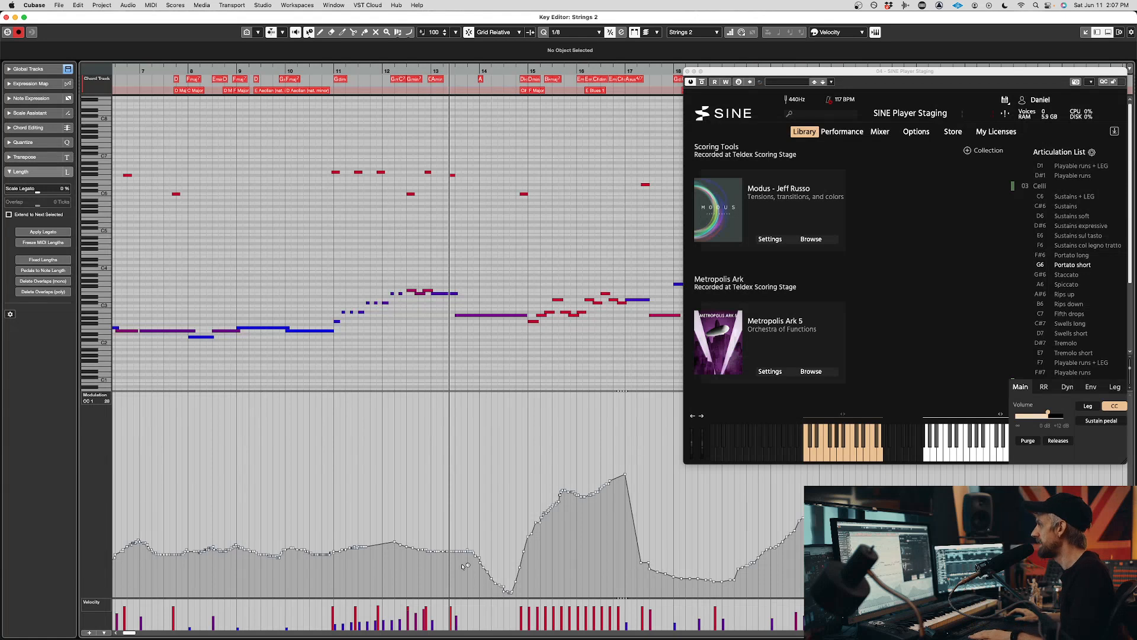
key("space")
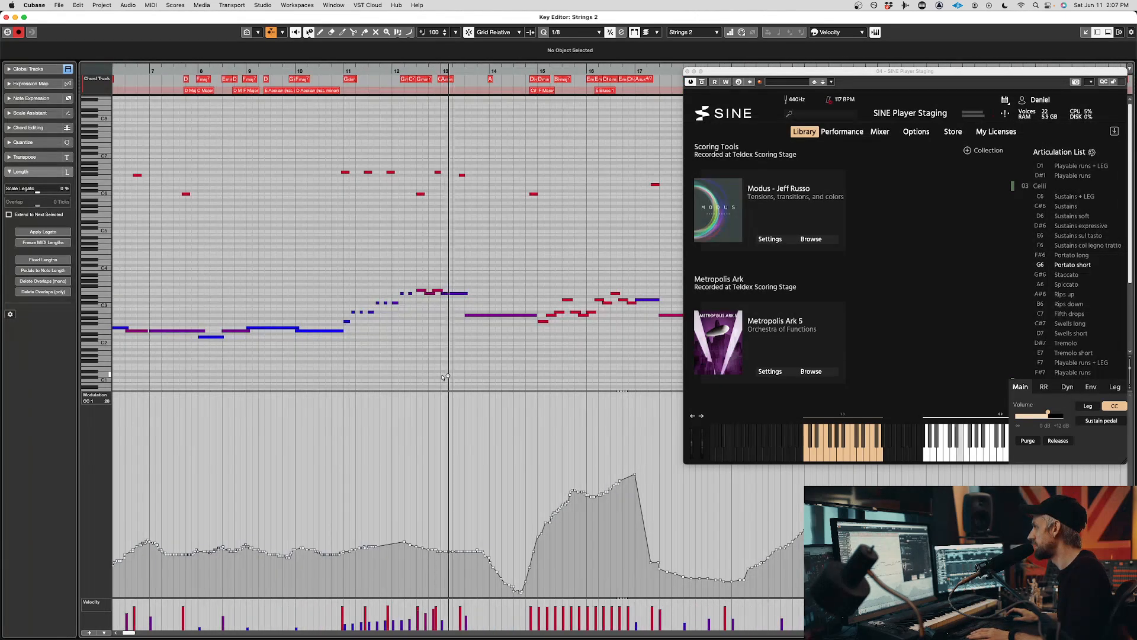
left_click_drag(434, 549, 521, 589)
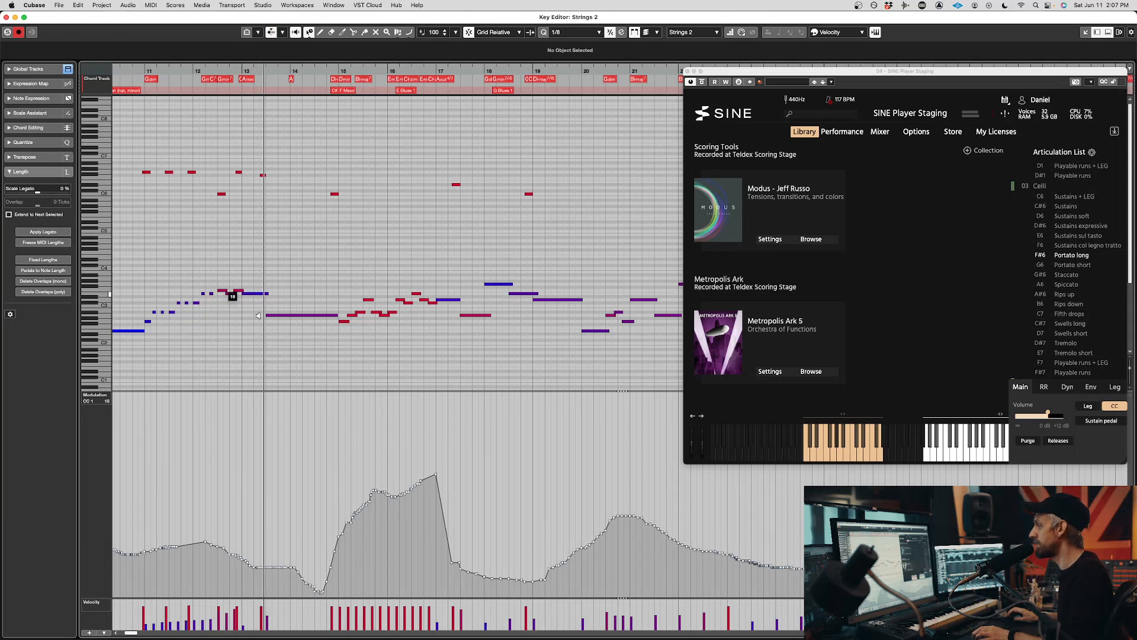
left_click(216, 70)
scroll(231, 99, "left", 10)
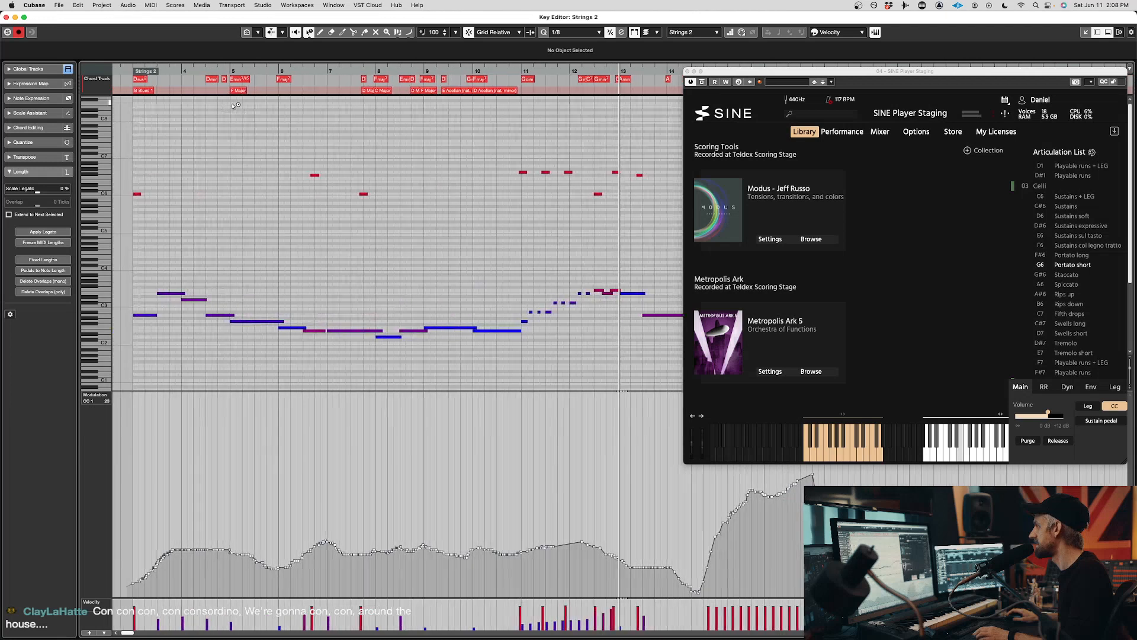
key("space")
- Pull the modulation curve down further between about bars 12.5 and 13.5 and replay the passage from about bar 12
mouse_move(594, 542)
left_mouse_down()
mouse_move(616, 582)
mouse_move(649, 582)
left_mouse_up()
double_click(590, 72)
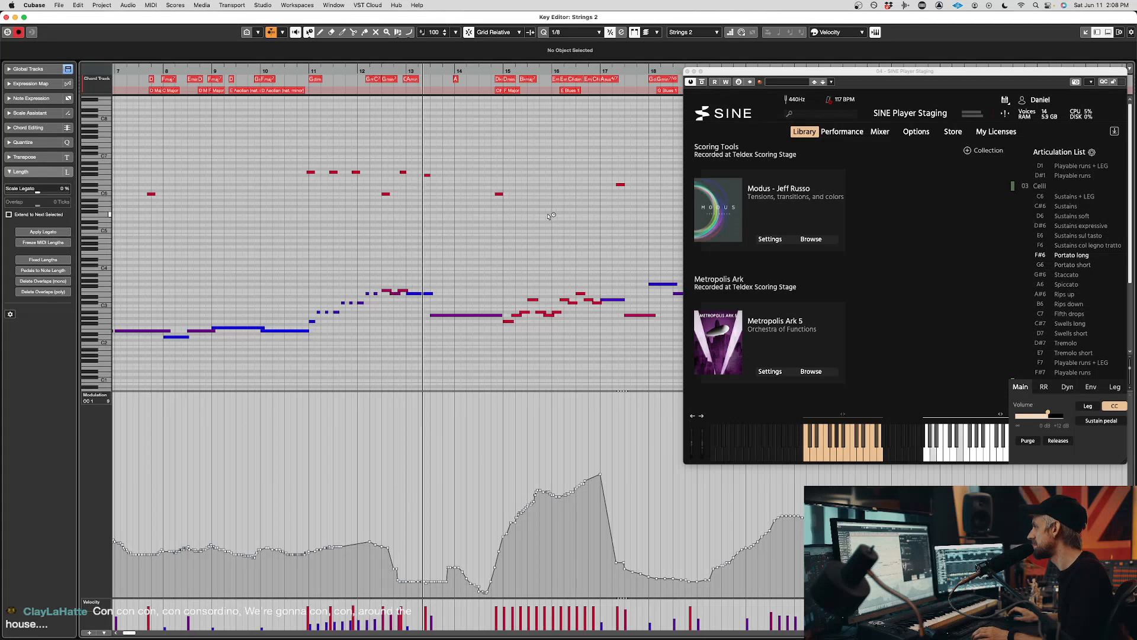
key("space")
left_click(356, 71)
key("space")
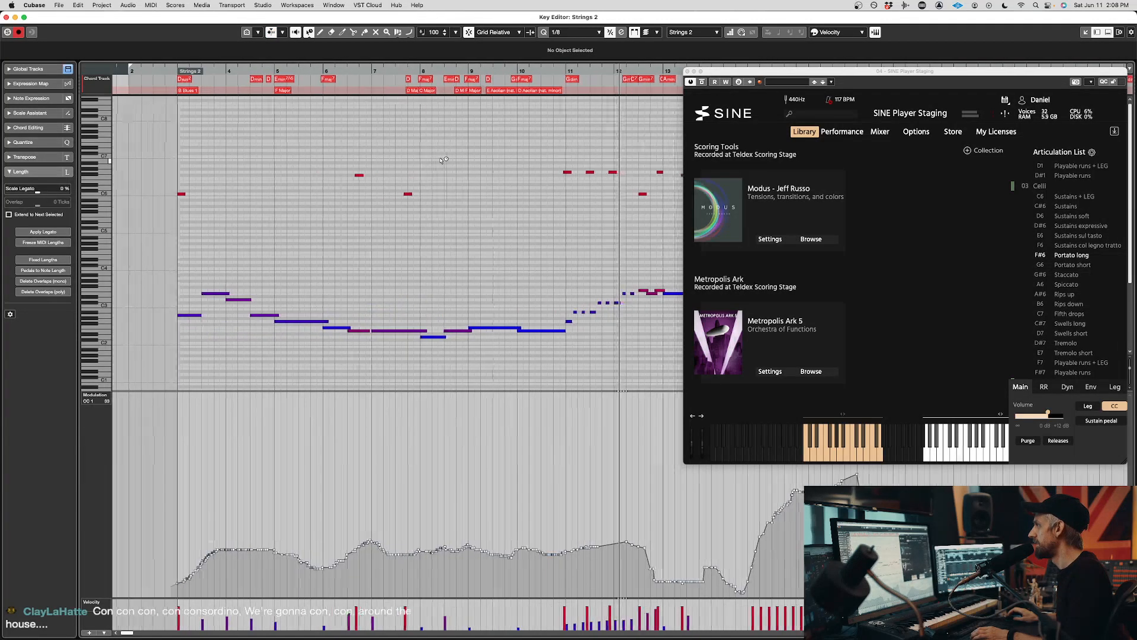
- Stop the playback around bar 13 and replay the keyswitched cello passage from about bar 11
scroll(441, 160, "right", 5)
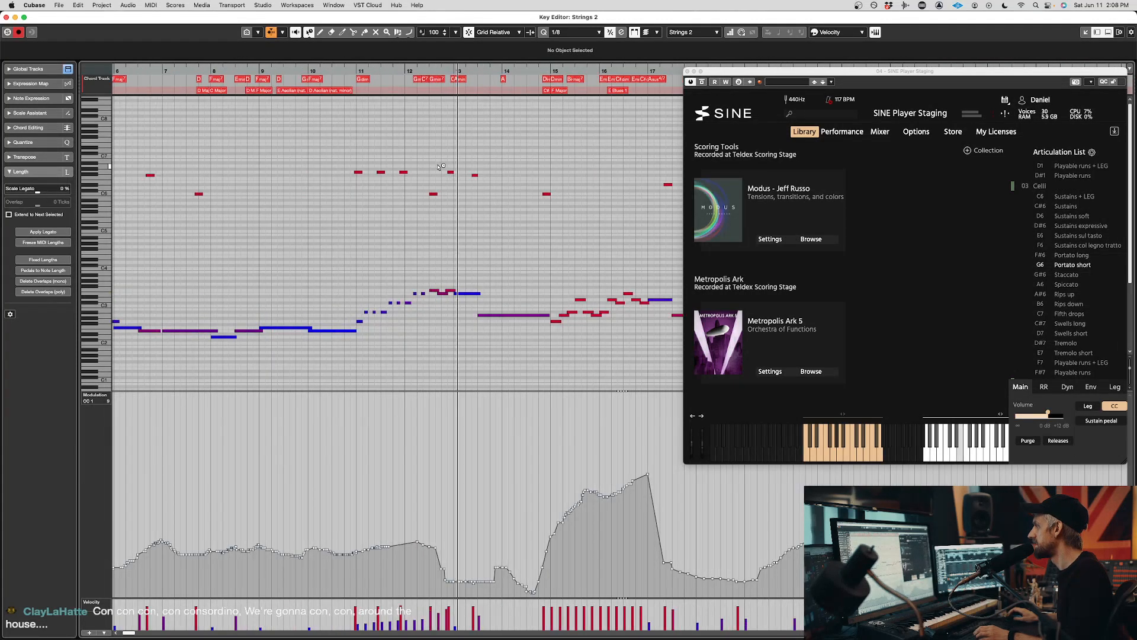
key("space")
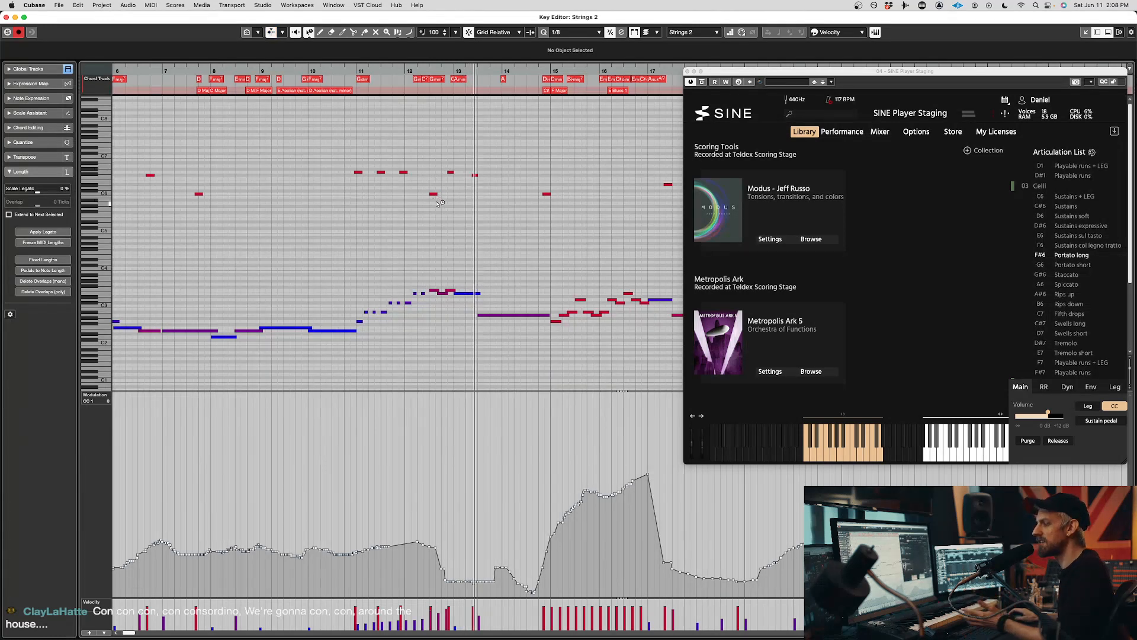
left_click(352, 72)
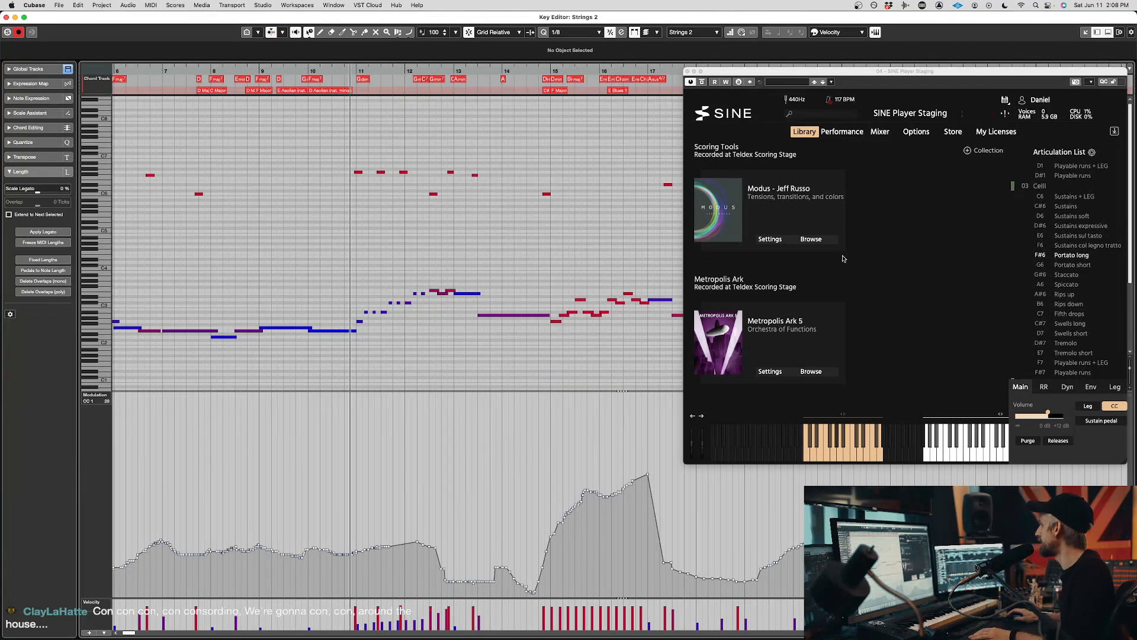
key("space")
scroll(352, 164, "left", 3)
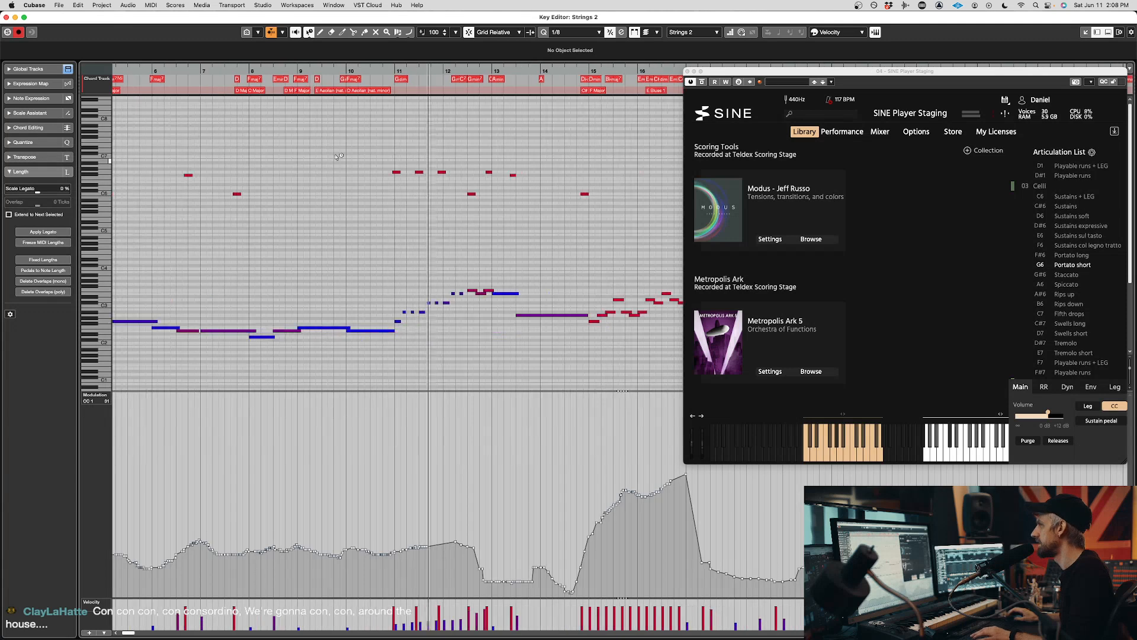
- Play the arrangement in the project window from about bar 10 and reopen the cello's Strings 2 part in the Key Editor
key("Return")
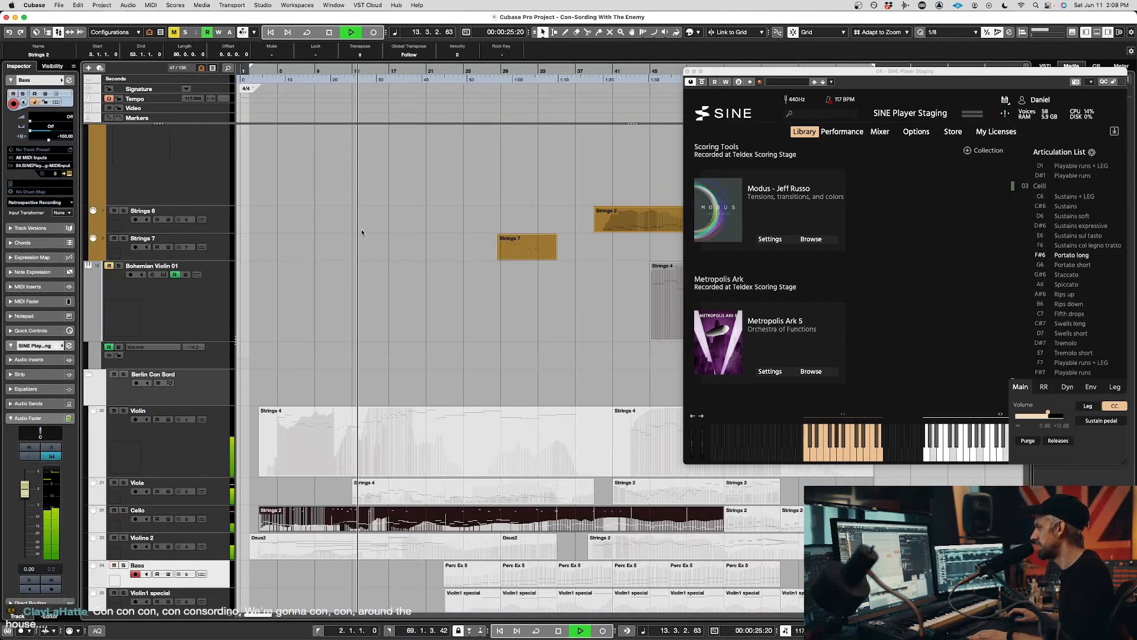
key("space")
key("space")
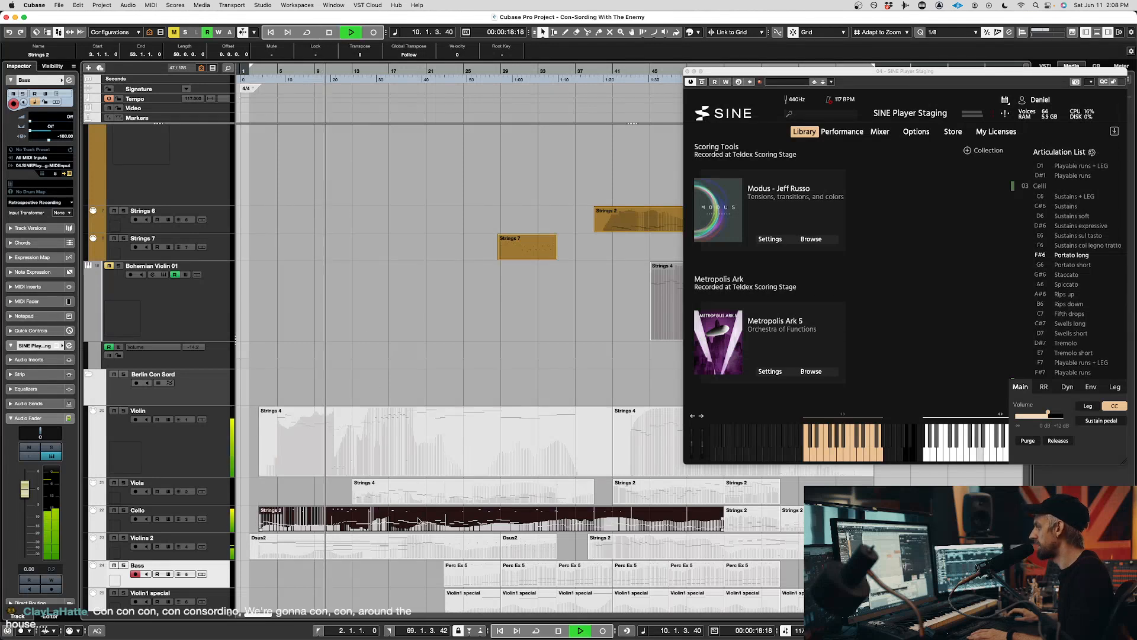
key("Return")
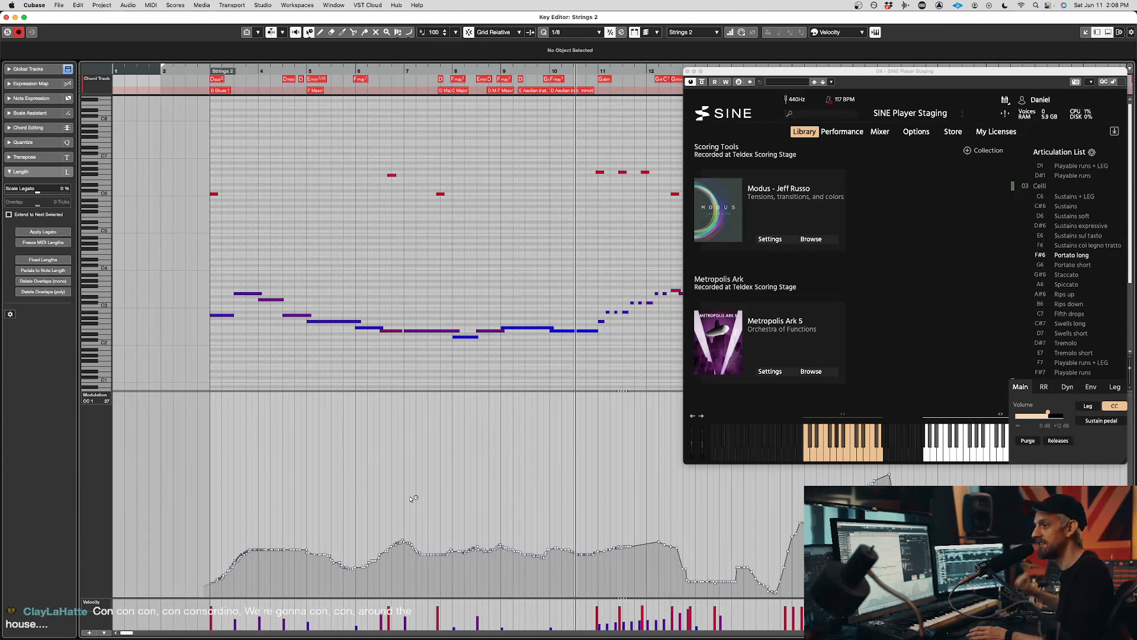
- Select the keyswitch note at 12.4.3.37, just before bar 13, and replay the passage from about bar 12
key("f")
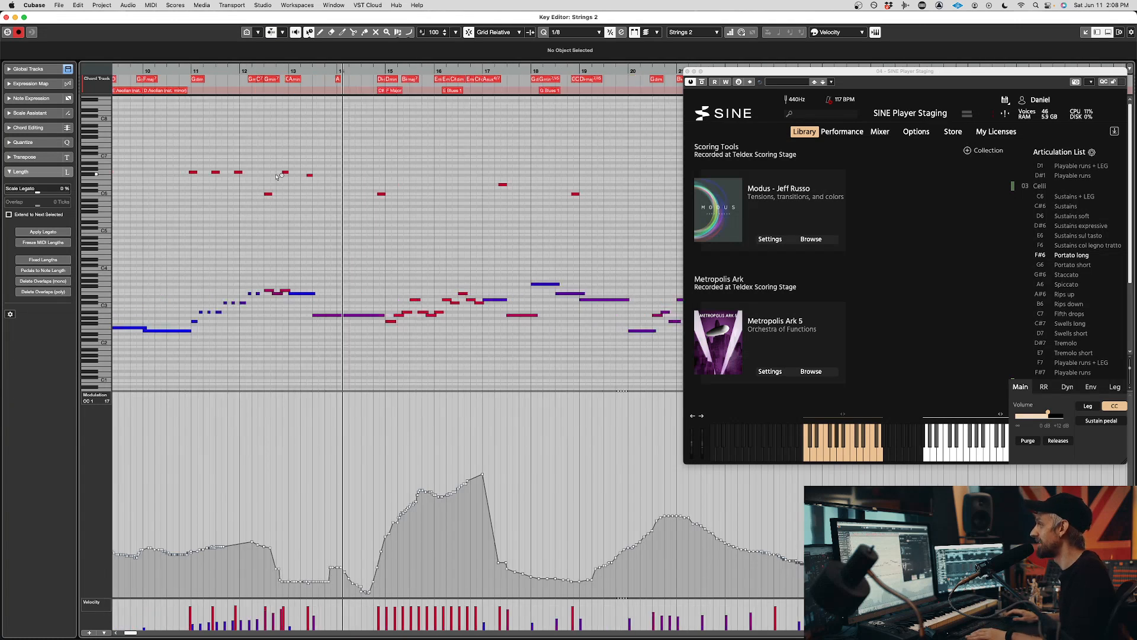
key("space")
left_click(286, 172)
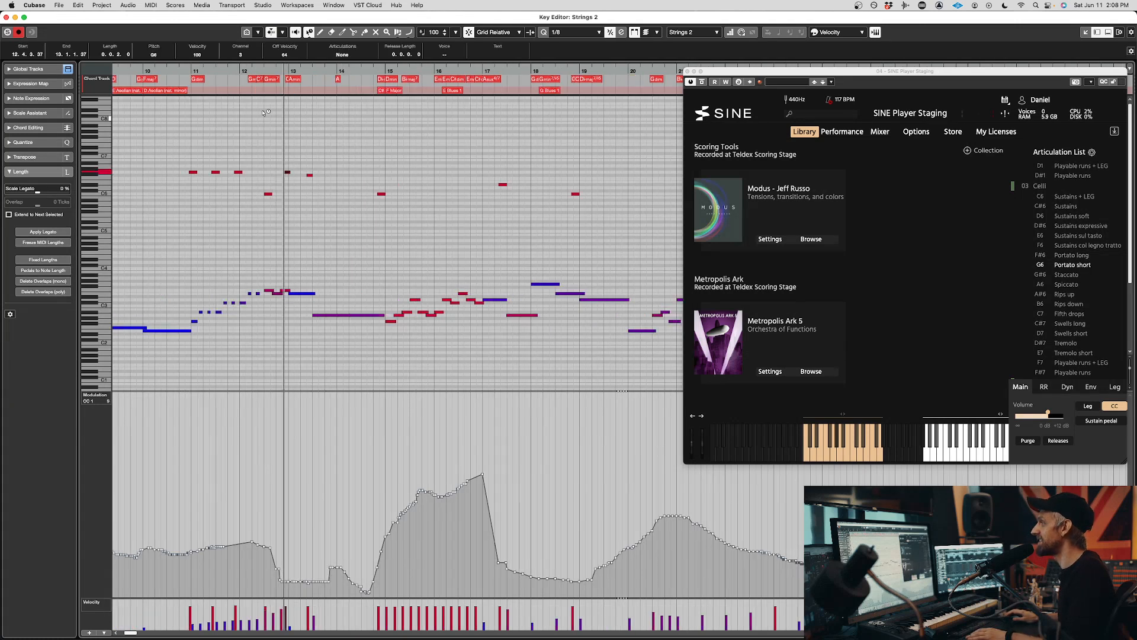
left_click(233, 74)
key("space")
key("f")
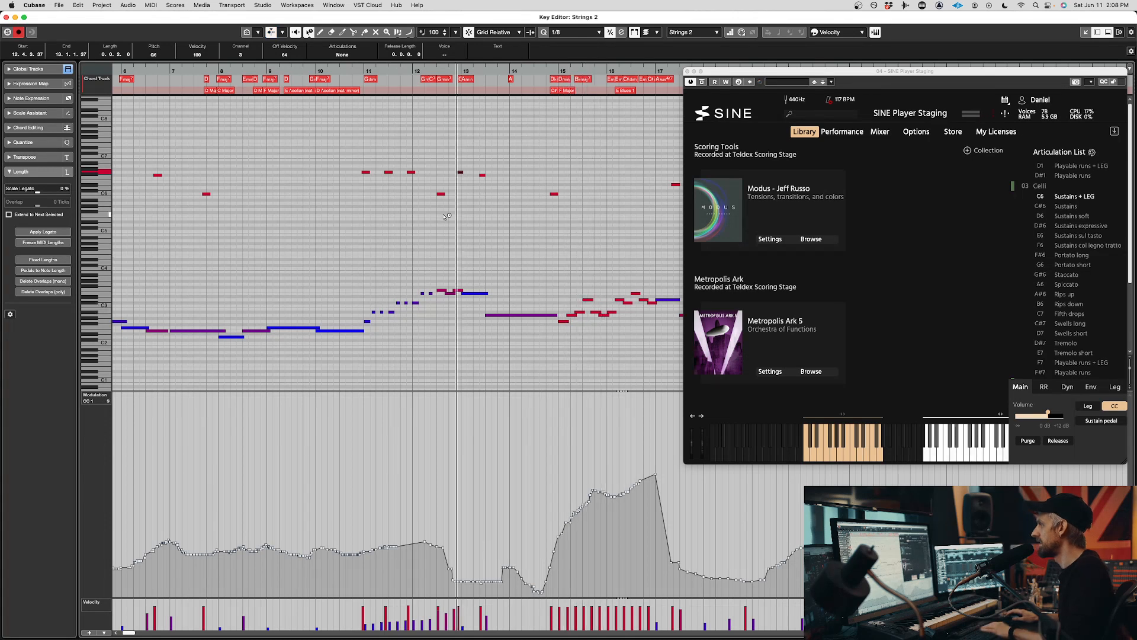
- Close the Key Editor and play the full arrangement from bar 2
key("super+w")
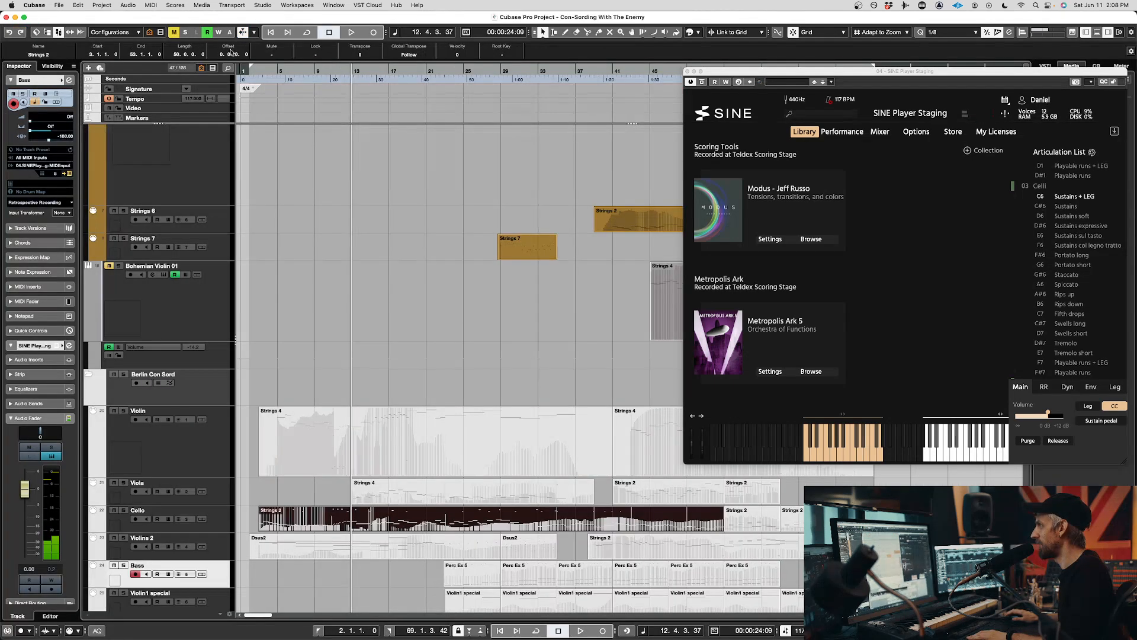
left_click(252, 71)
key("space")
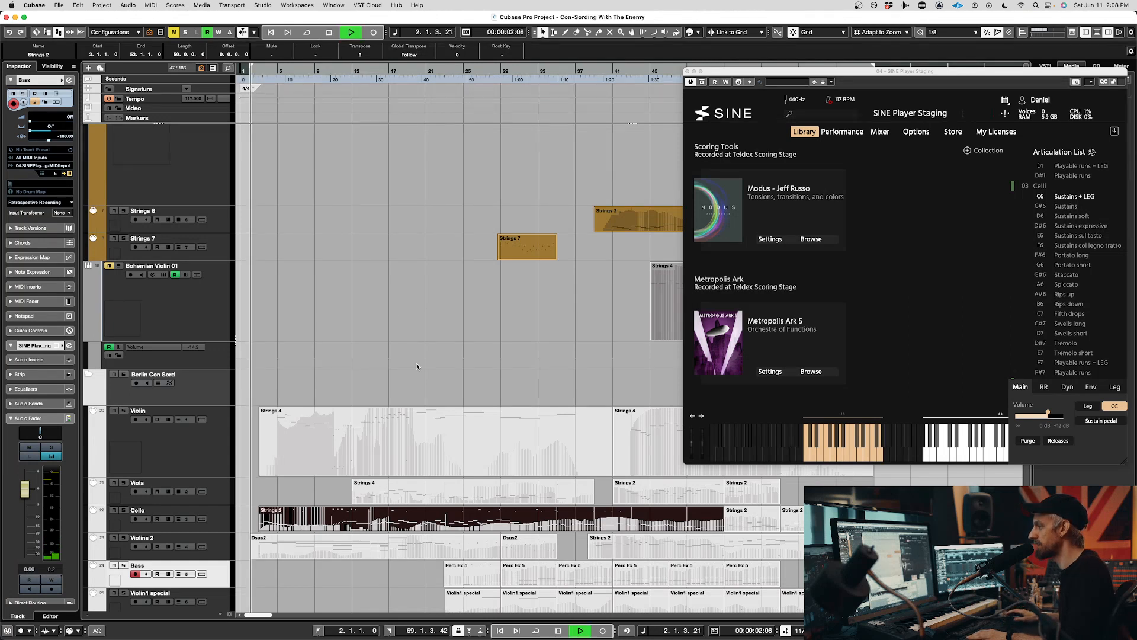
- Inspect the notes of the Violin track's first Strings 4 part, and reopen the Cello track's Strings 2 part
left_click(413, 439)
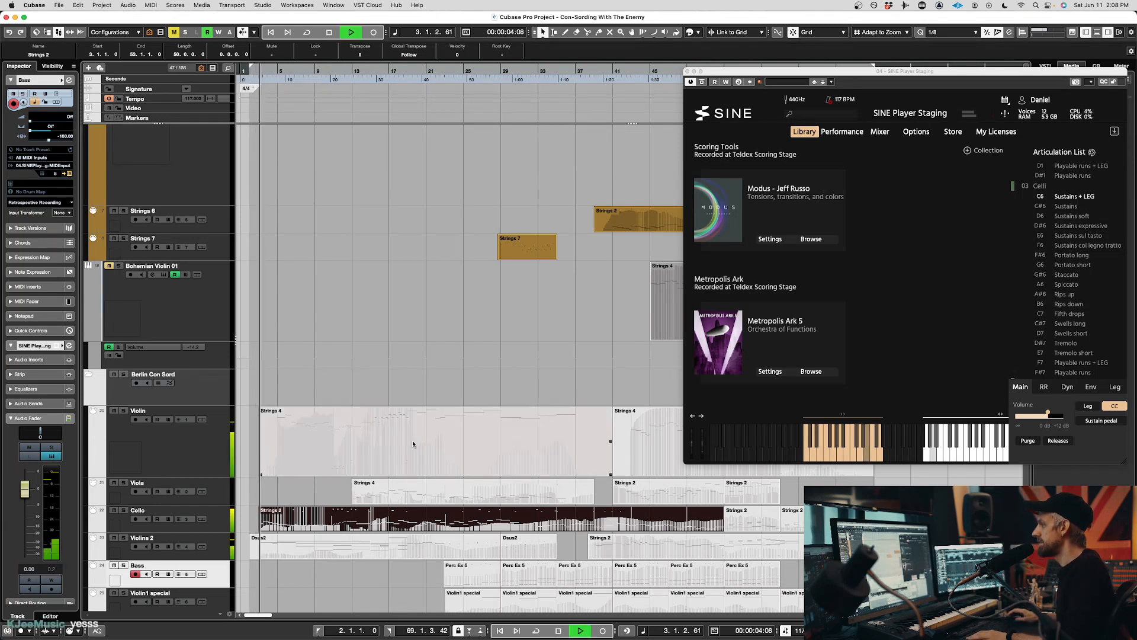
double_click(412, 439)
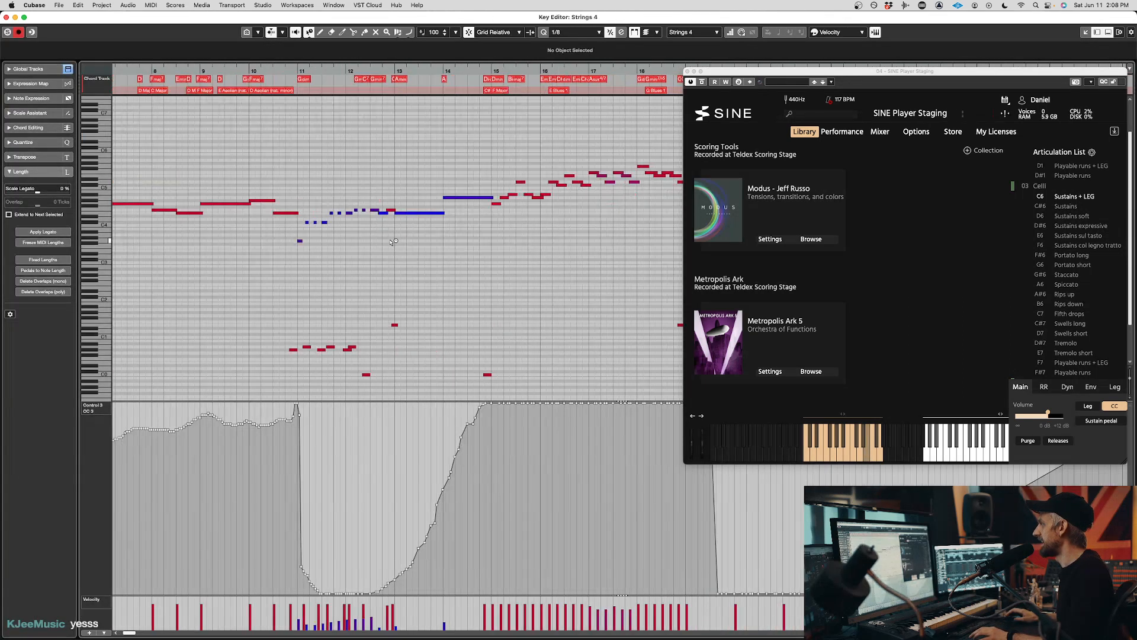
scroll(388, 189, "up", 3)
key("Return")
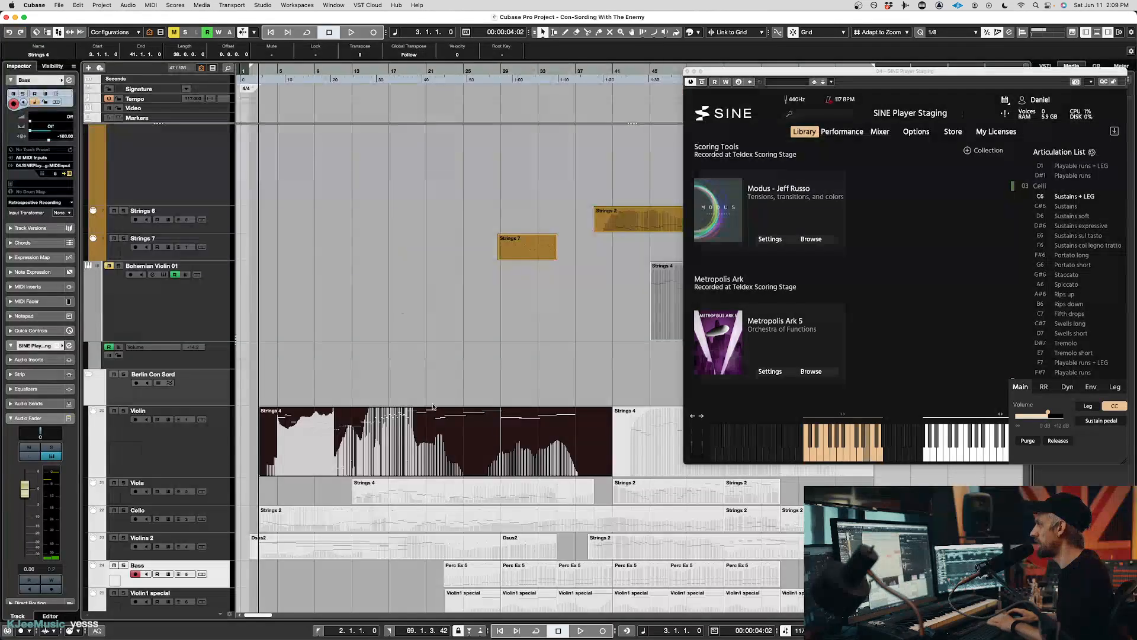
double_click(461, 506)
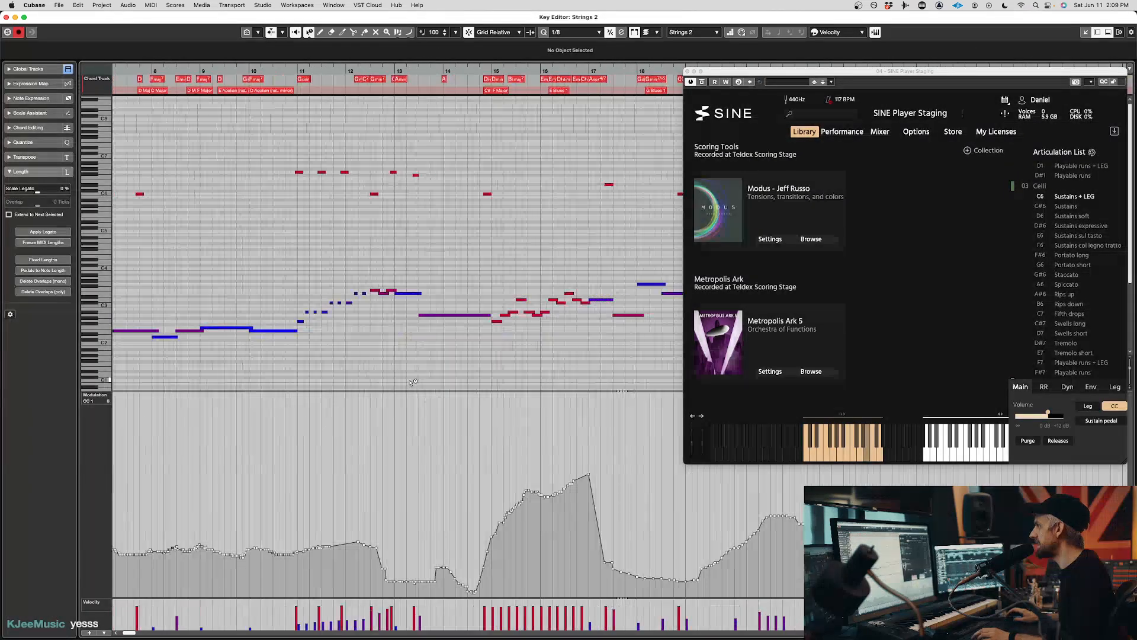
scroll(402, 128, "down", 1)
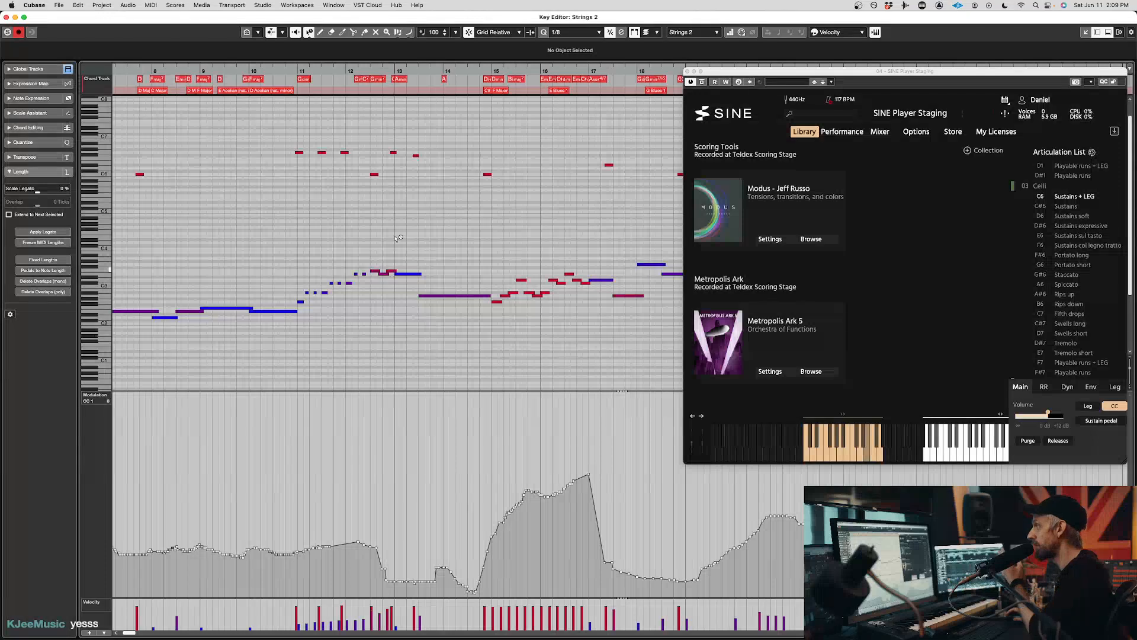
- Try the keyswitch note at 12.4.3.37 on C6, Sustains + LEG, and play the passage from about bar 12
left_click_drag(395, 149, 396, 166)
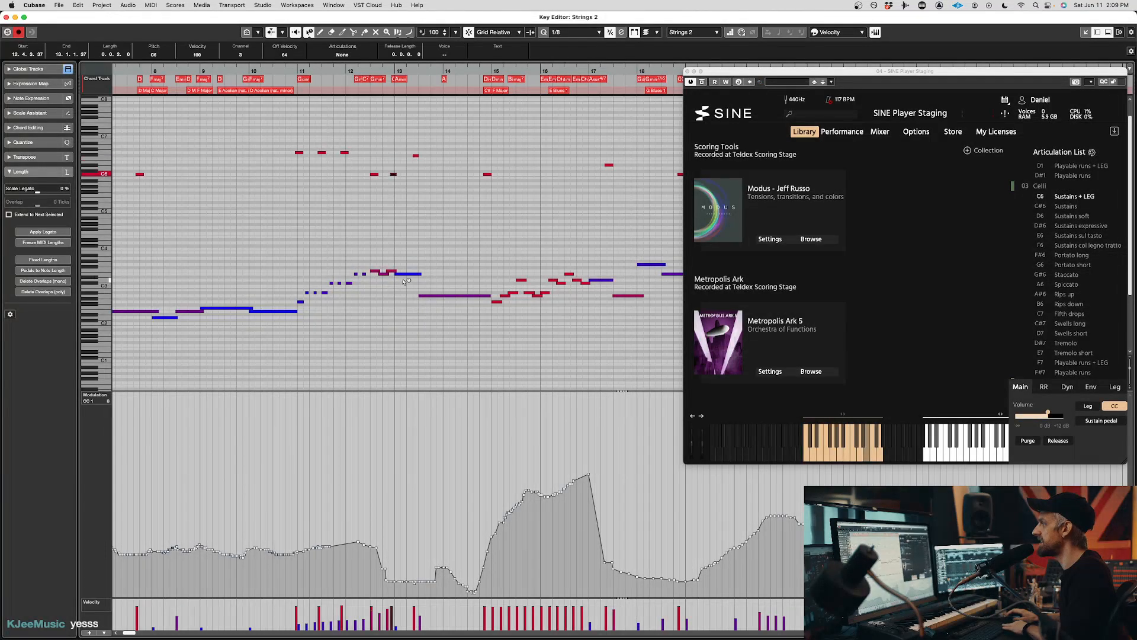
left_click(342, 71)
key("space")
scroll(355, 177, "left", 5)
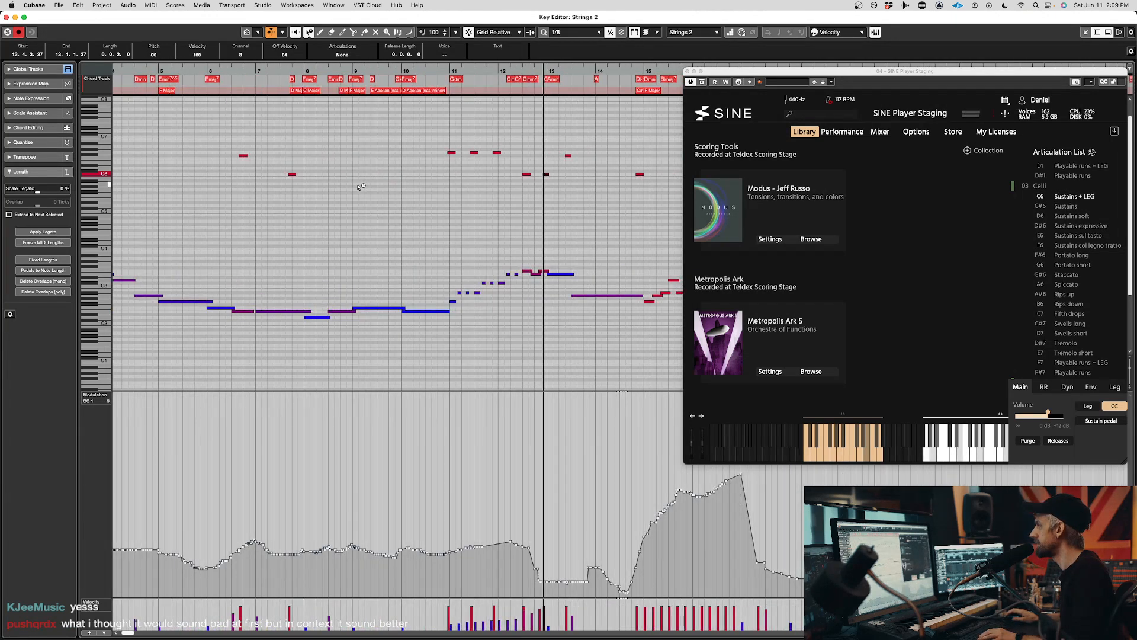
- Raise the keyswitch note just before bar 13 back to G6, the Celli Portato short
key("space")
key("Up")
key("Up")
key("Up")
key("Up")
key("Up")
key("Up")
key("Up")
key("Up")
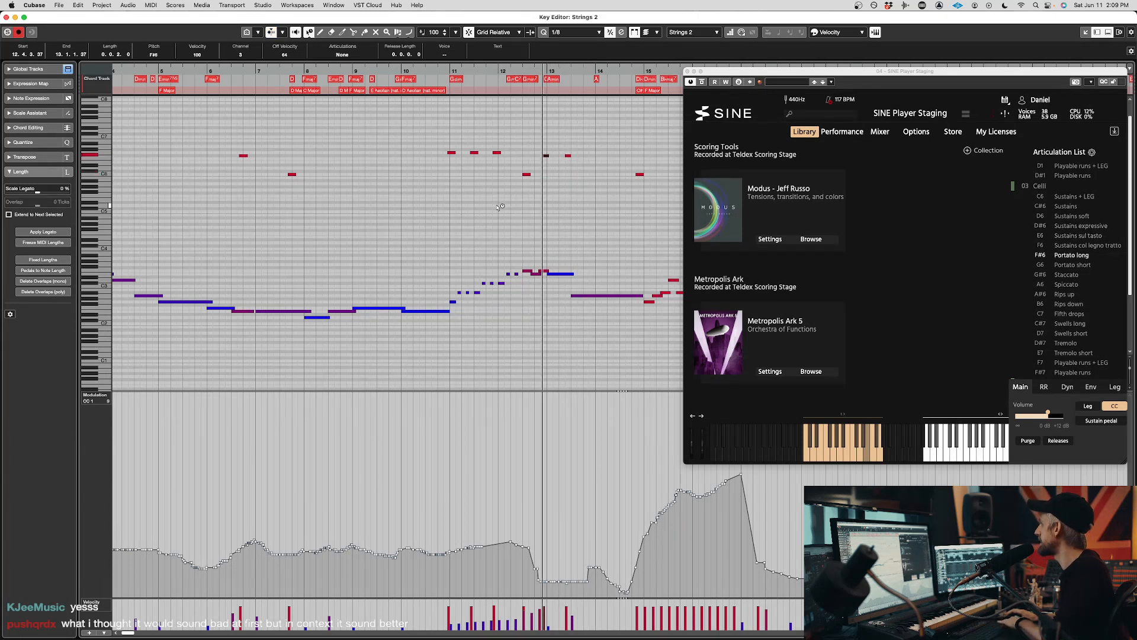
key("Down")
key("Down")
key("Up")
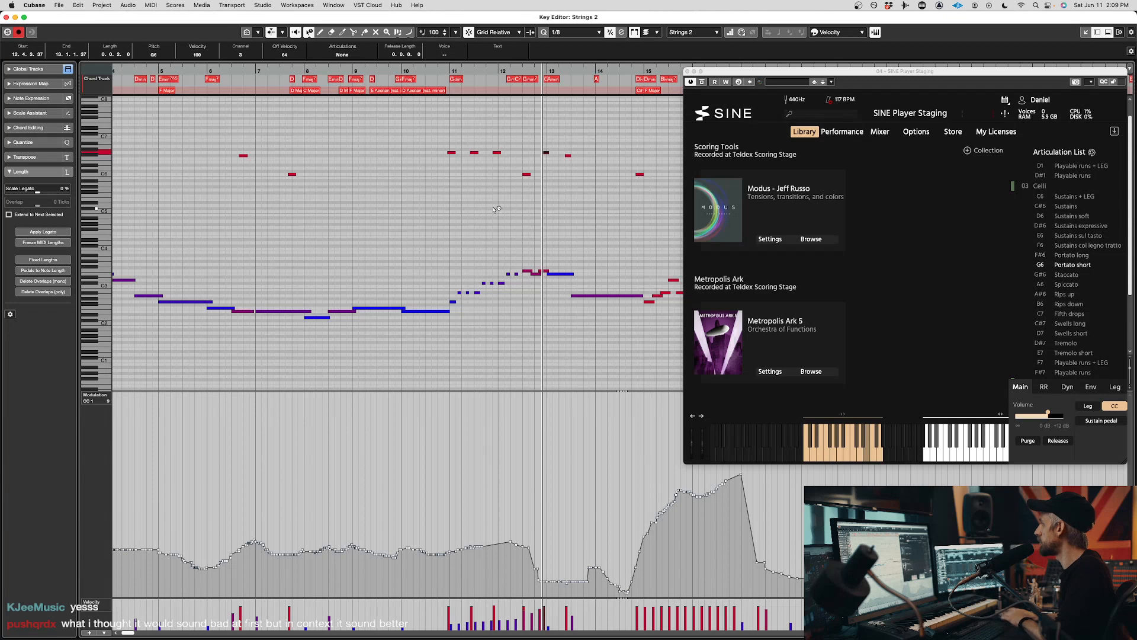
- Play the cello passage from about bar 11 and continue listening to the arrangement in the project window before stopping
left_click(468, 70)
key("space")
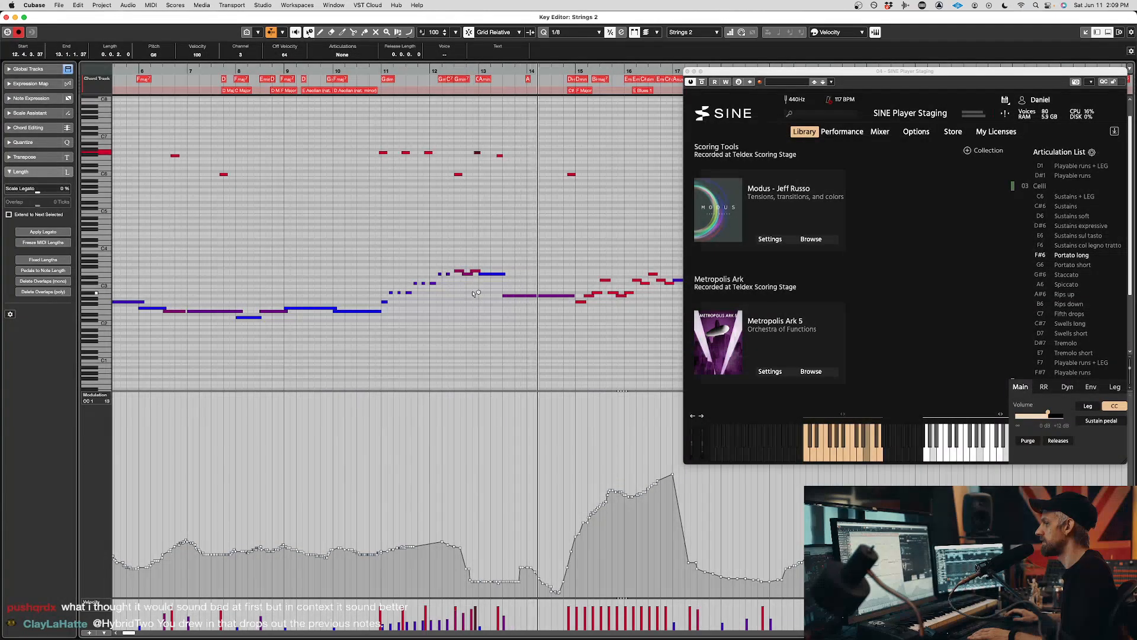
key("Return")
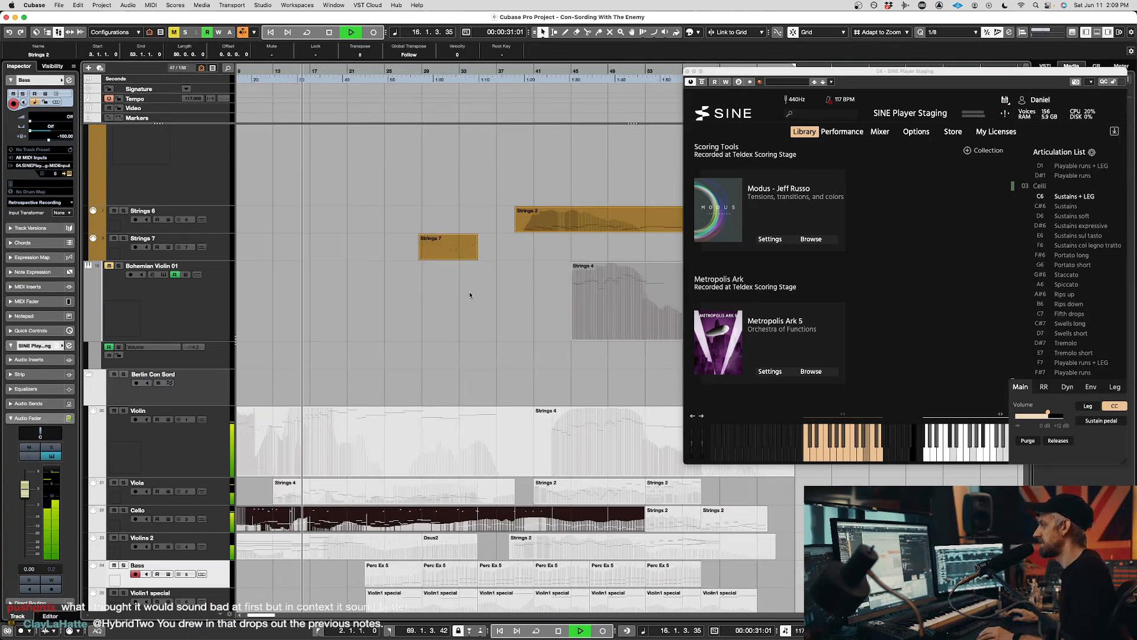
scroll(469, 291, "down", 1)
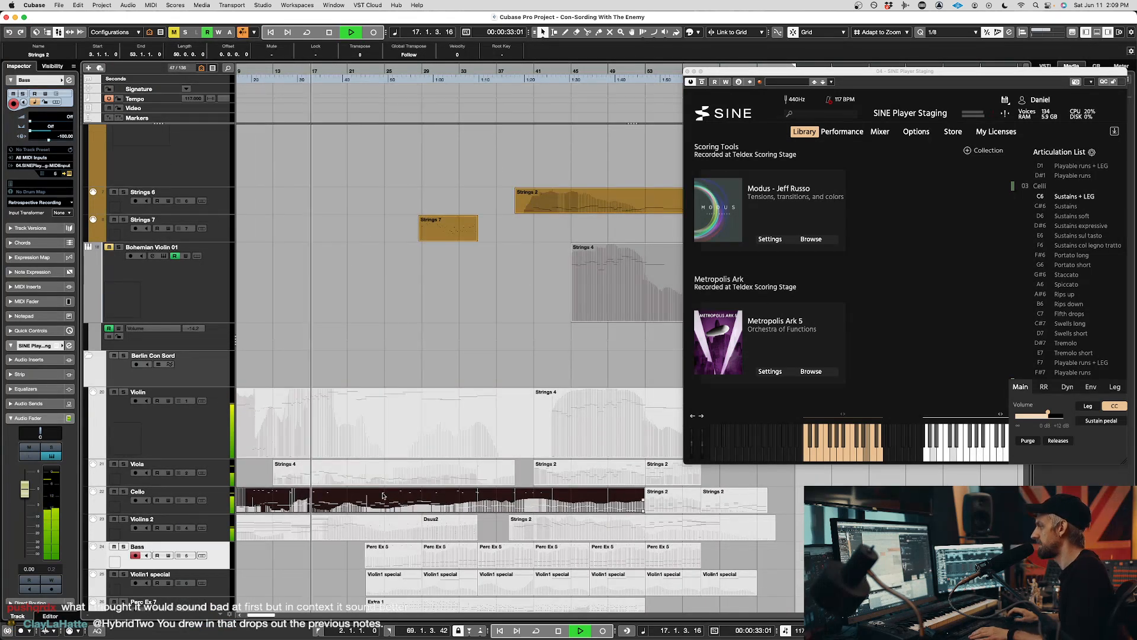
key("space")
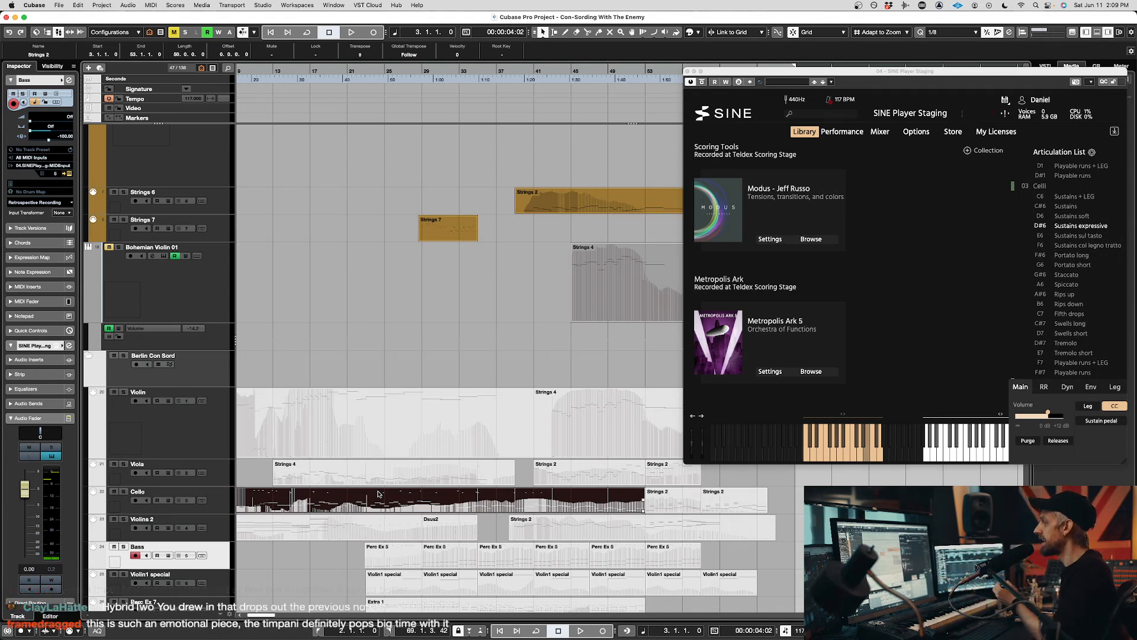
- Open the cello's Strings 2 part, place the playhead at about bar 12 and select the melody note starting at bar 13
double_click(378, 493)
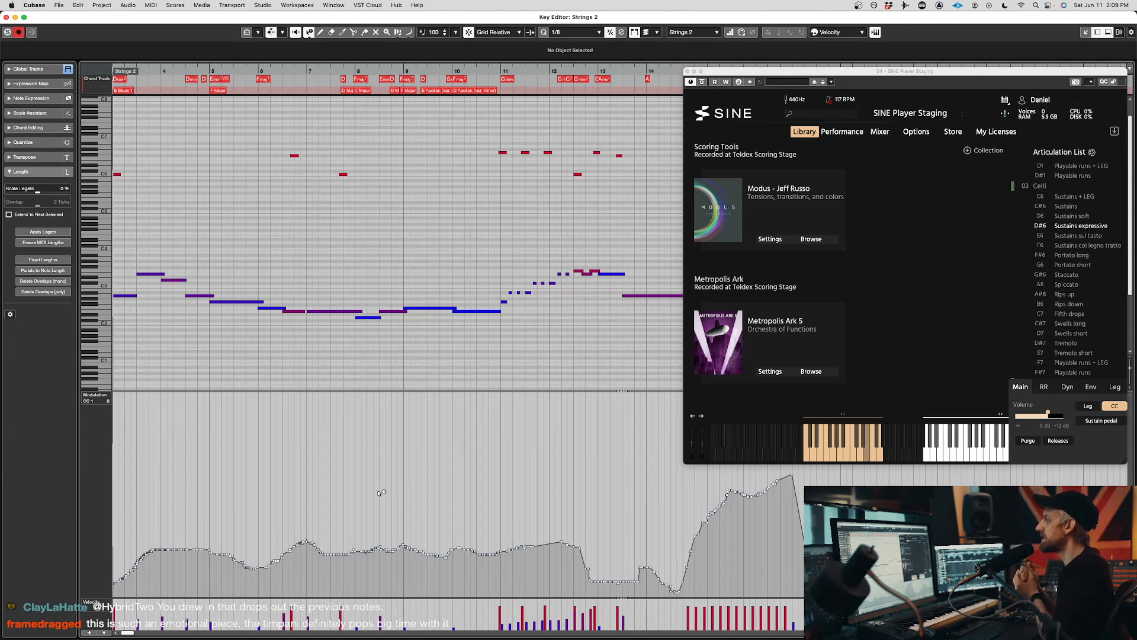
key("g")
key("g")
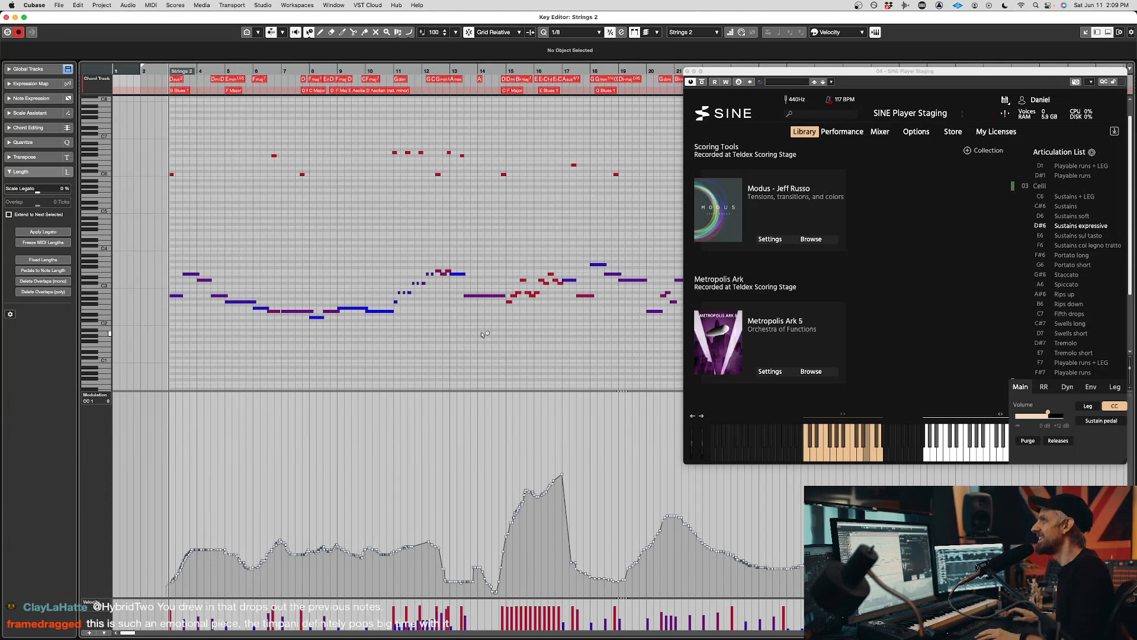
scroll(483, 335, "right", 3)
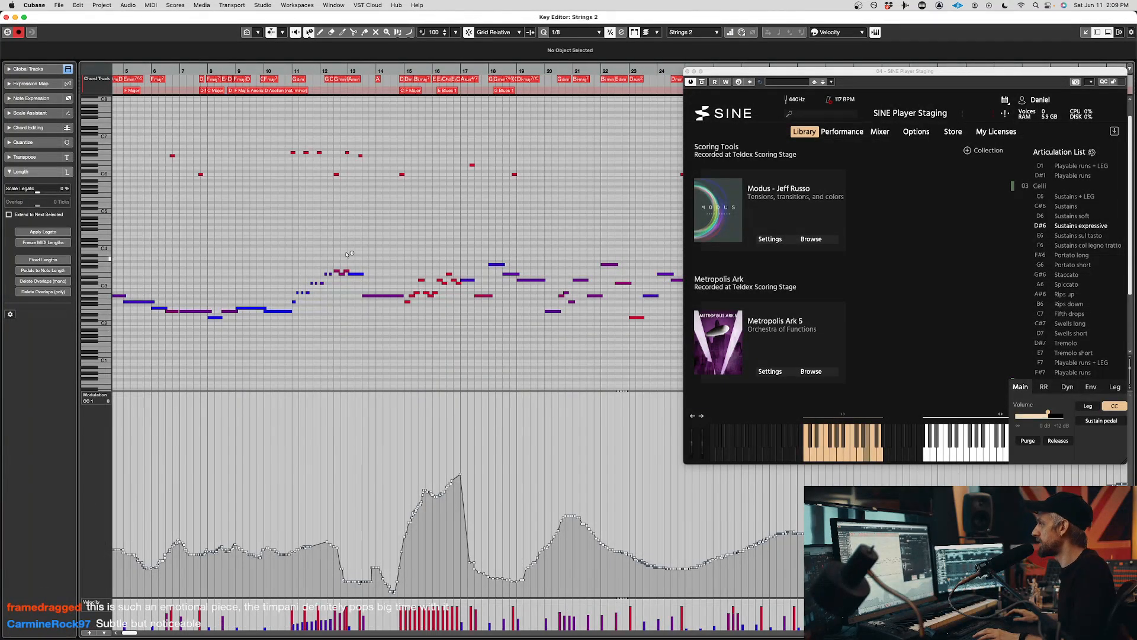
left_click(335, 71)
left_click(364, 273)
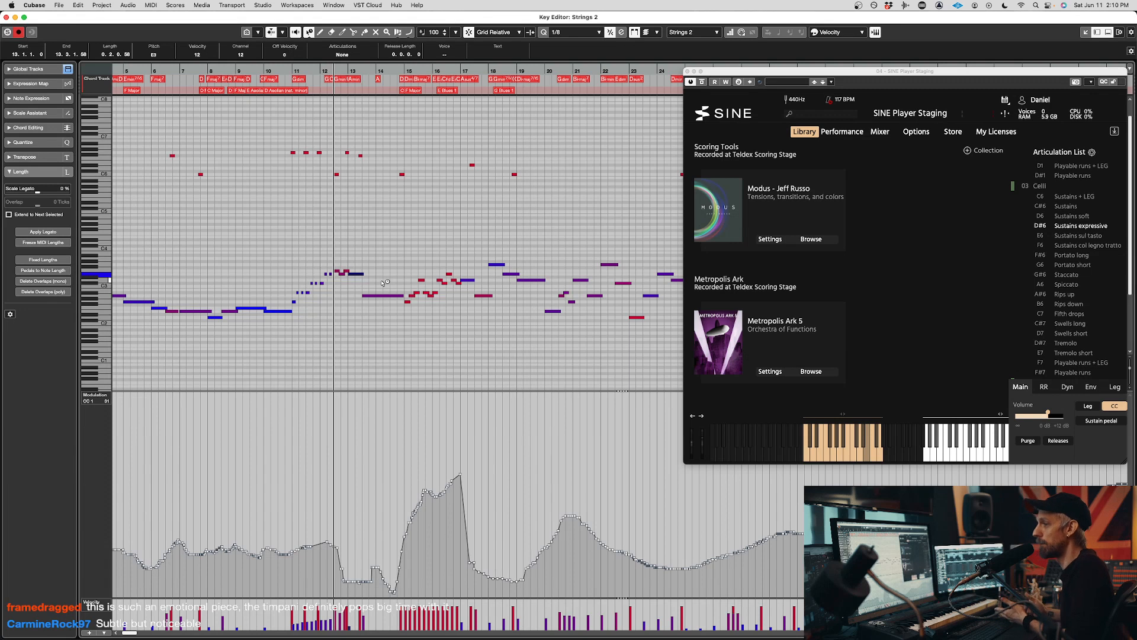
- Play the Strings 2 part from about bar 12 to review the keyswitched articulations in context
scroll(382, 283, "left", 3)
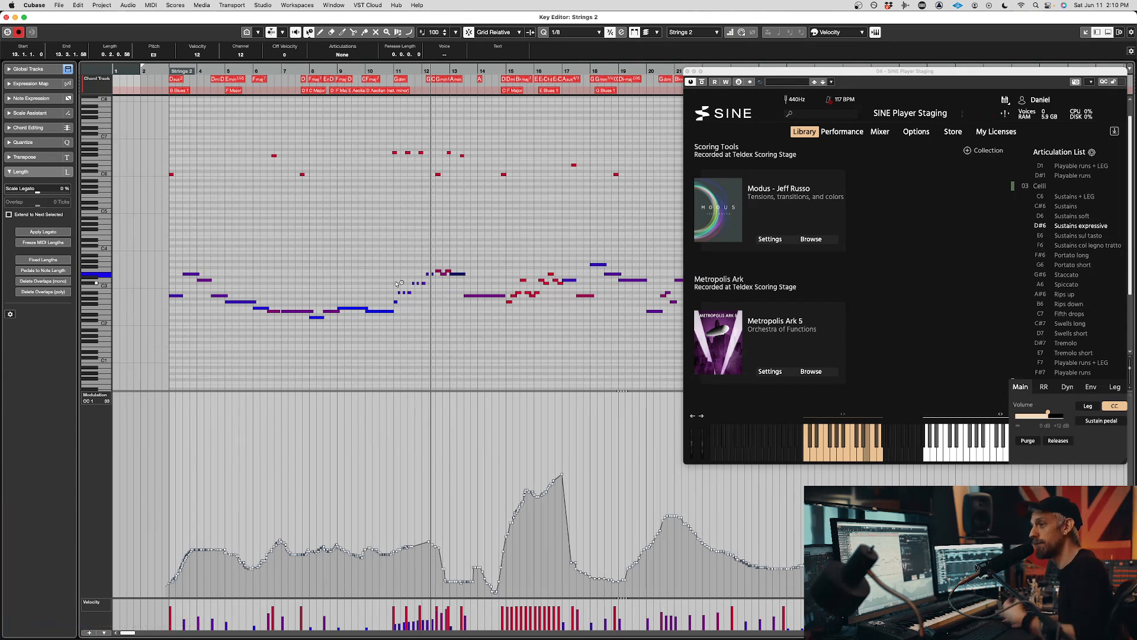
key("space")
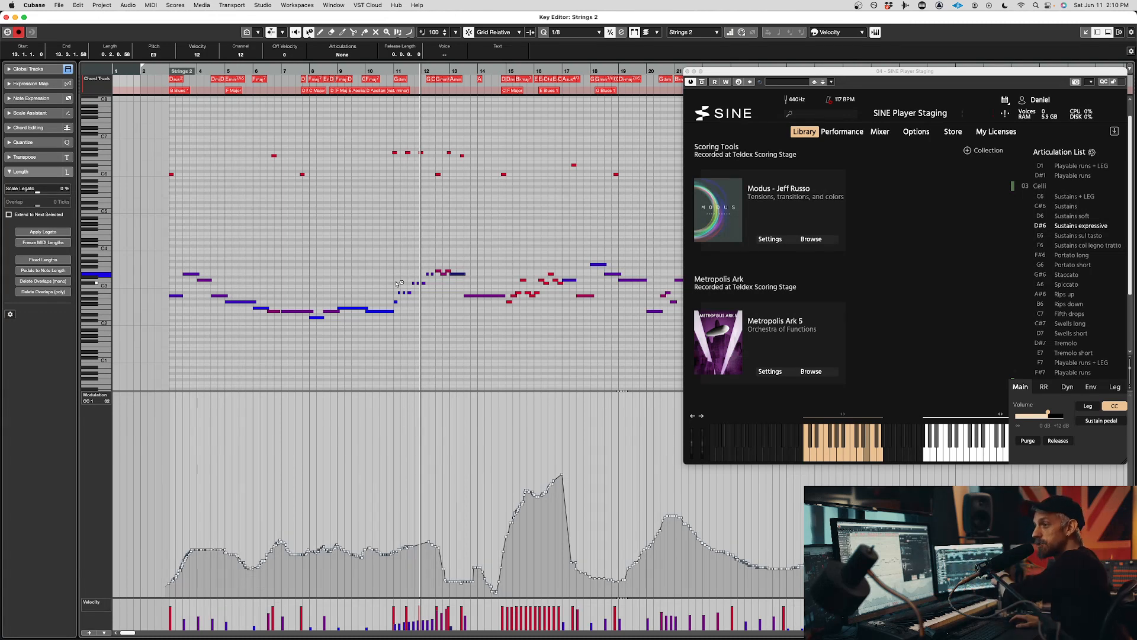
key("space")
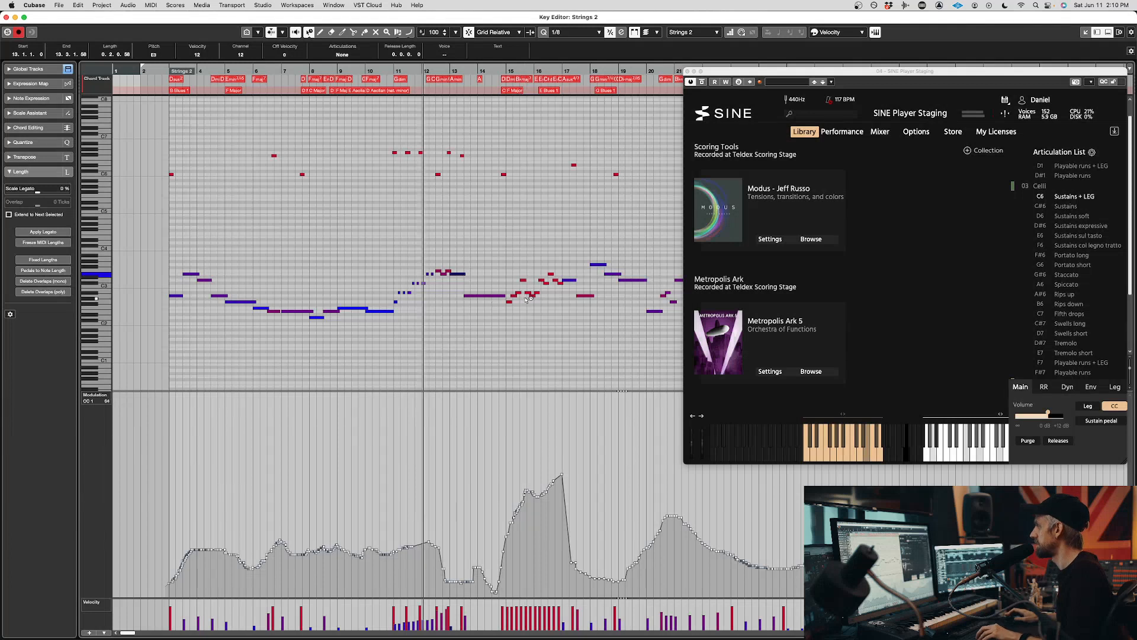
key("f")
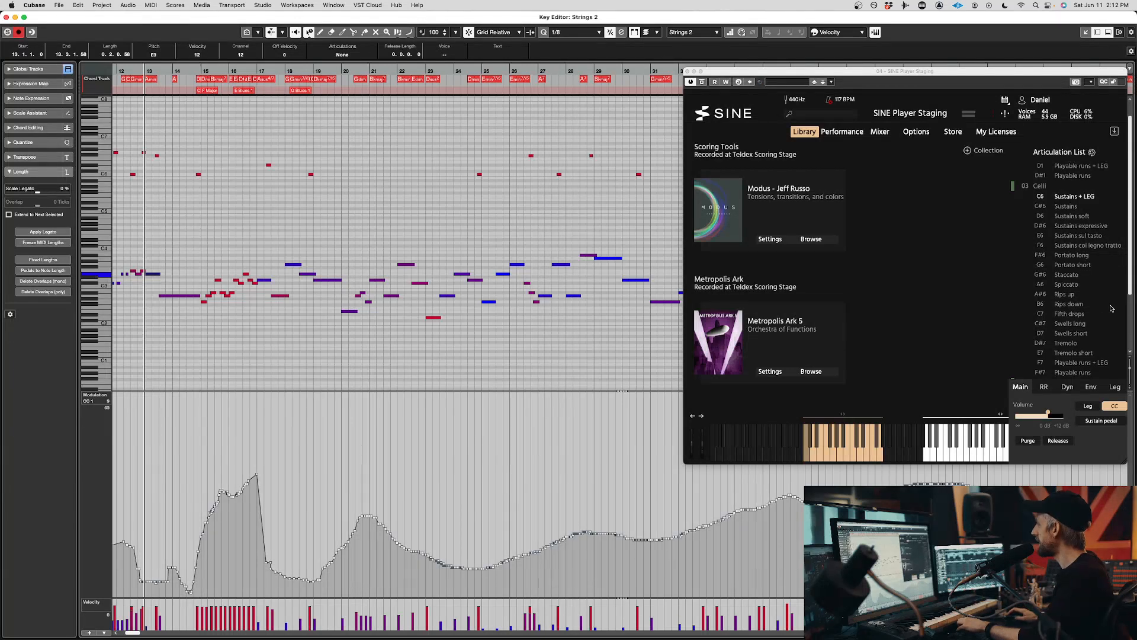
- Select the Celli Playable runs + LEG articulation, and close the SINE Player and Key Editor windows
left_click(1088, 363)
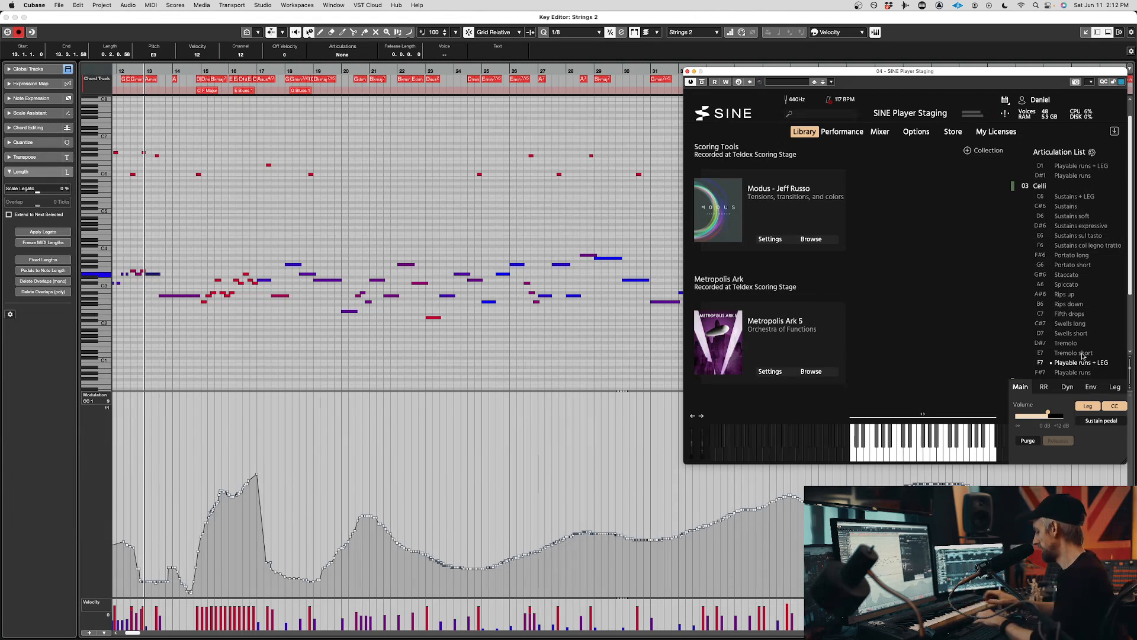
left_click(687, 72)
key("super+w")
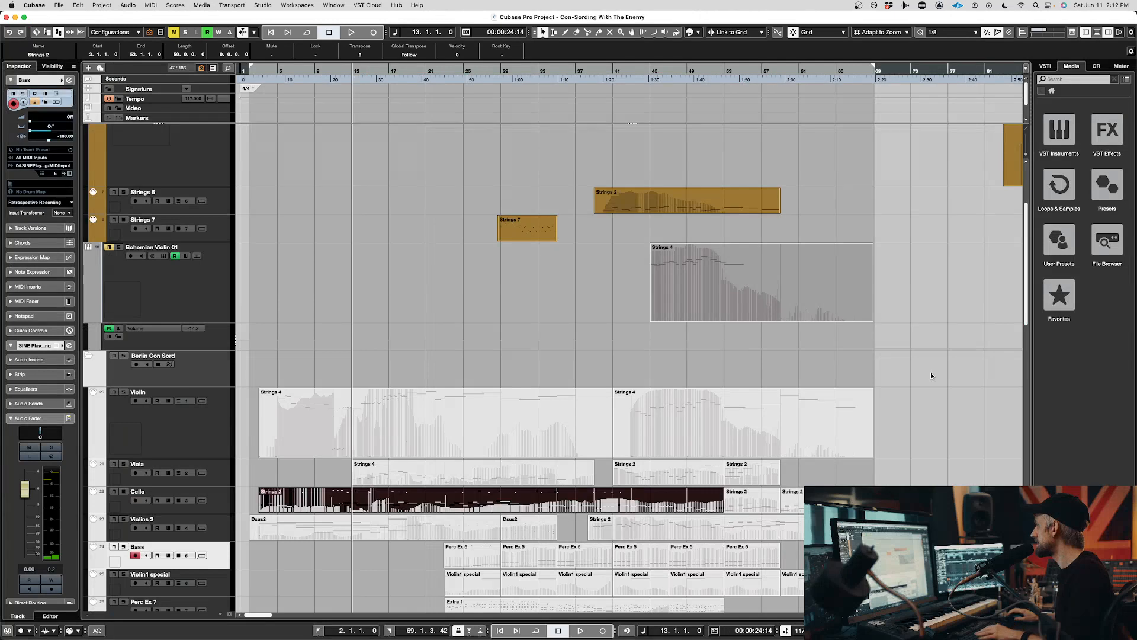
- Create an empty Cello part from bar 73 to 77 and open it in the Key Editor with 1/8 quantize
left_click(931, 375)
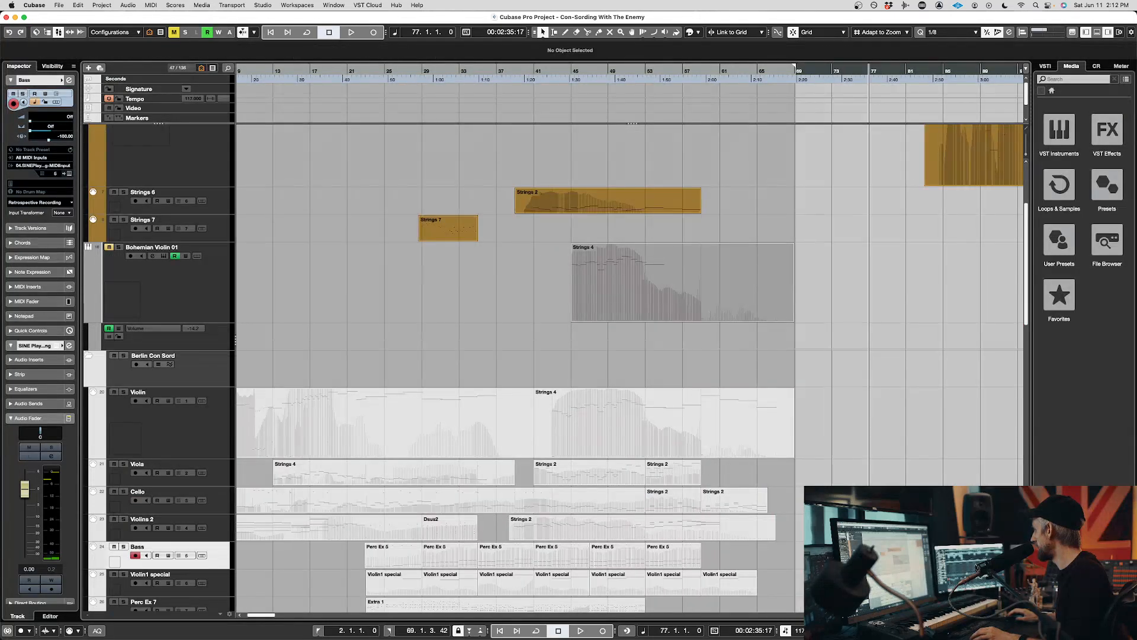
key("super+e")
left_click(570, 33)
left_click(571, 34)
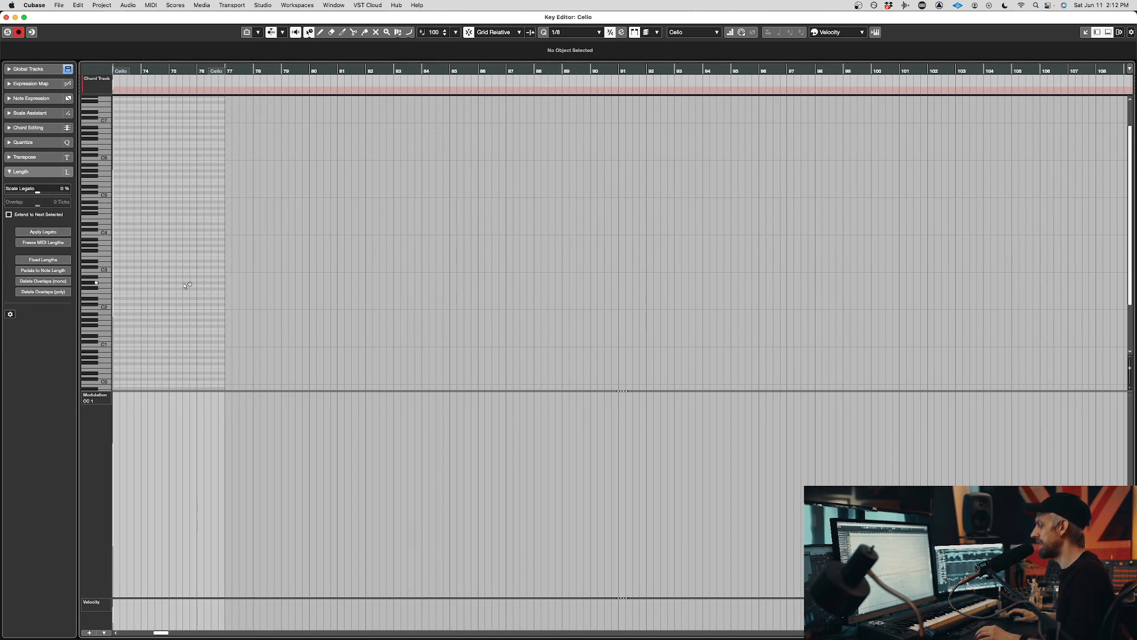
key("h")
key("h")
key("h")
key("h")
- Enter the eighth notes D2, F2 and G2 from the start of bar 73, correcting their pitches
left_click(624, 301)
left_click(639, 294)
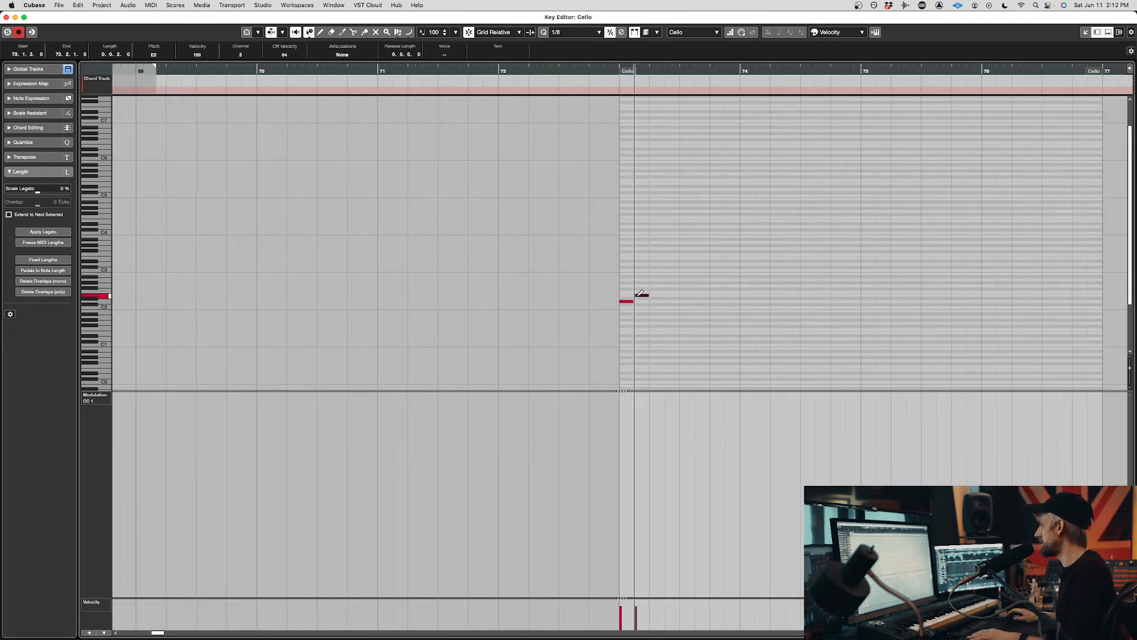
left_click(653, 292, "alt")
left_click(640, 300)
key("super+a")
key("Up")
left_click_drag(655, 304, 659, 286)
key("Up")
key("Up")
left_click_drag(610, 324, 623, 283)
key("Down")
left_click(656, 282)
key("Down")
- Continue the rising run with eighth notes A2, C3, D3, F3, G3 and A3, reaching the start of bar 74
left_click(670, 279, "alt")
left_click(684, 270, "alt")
left_click(700, 263, "alt")
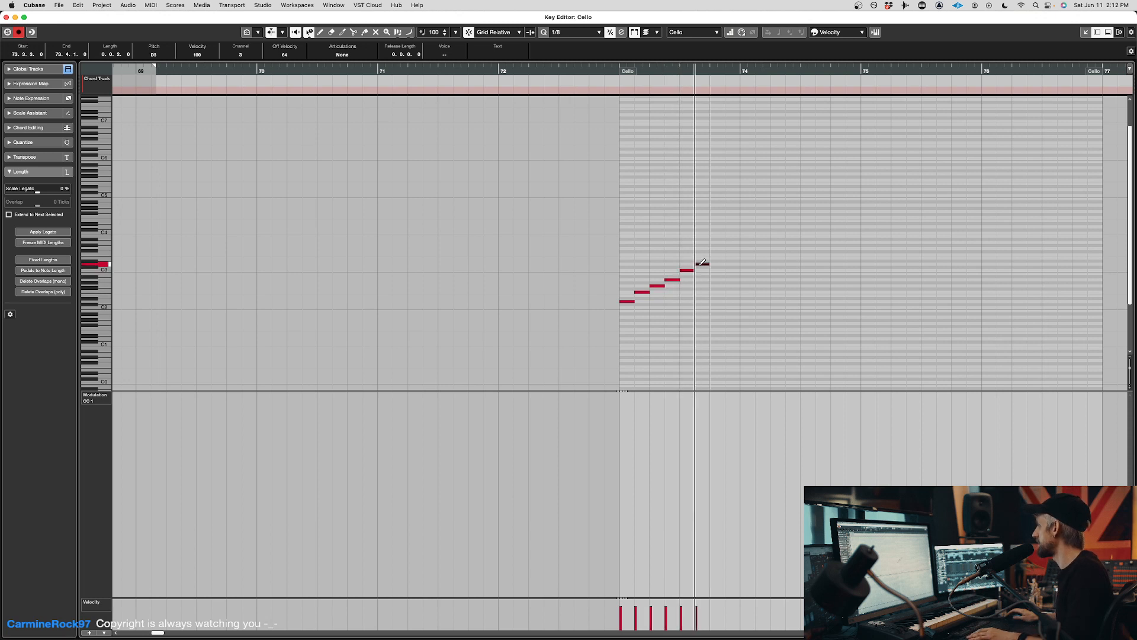
left_click(715, 255, "alt")
left_click(732, 248, "alt")
left_click(747, 243, "alt")
- Fill the rest of bar 74 with the eighth notes G3, F3, D3, G3, F3, D3 and C3
left_click(762, 248, "alt")
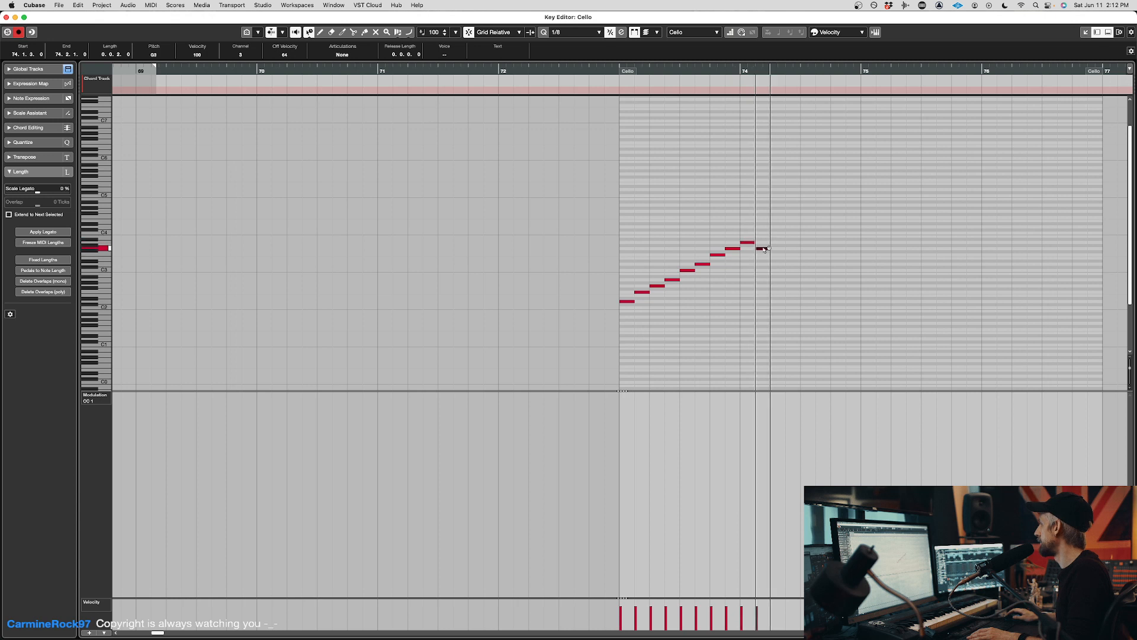
left_click(776, 255, "alt")
left_click(793, 264, "alt")
left_click(807, 248, "alt")
left_click(823, 255, "alt")
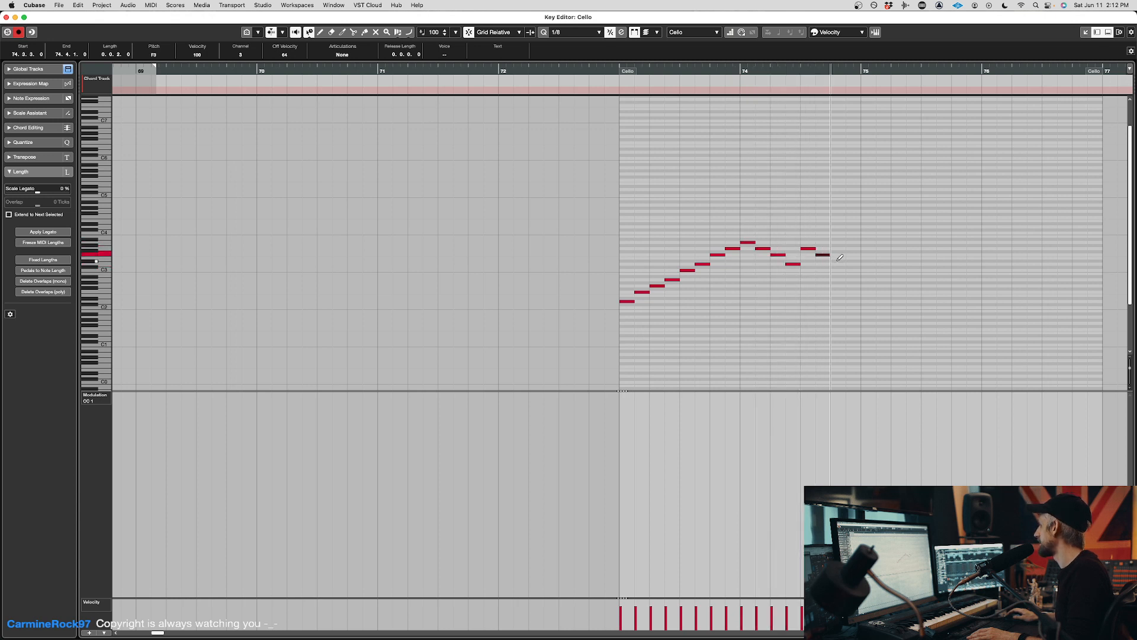
left_click(838, 264, "alt")
left_click(854, 270, "alt")
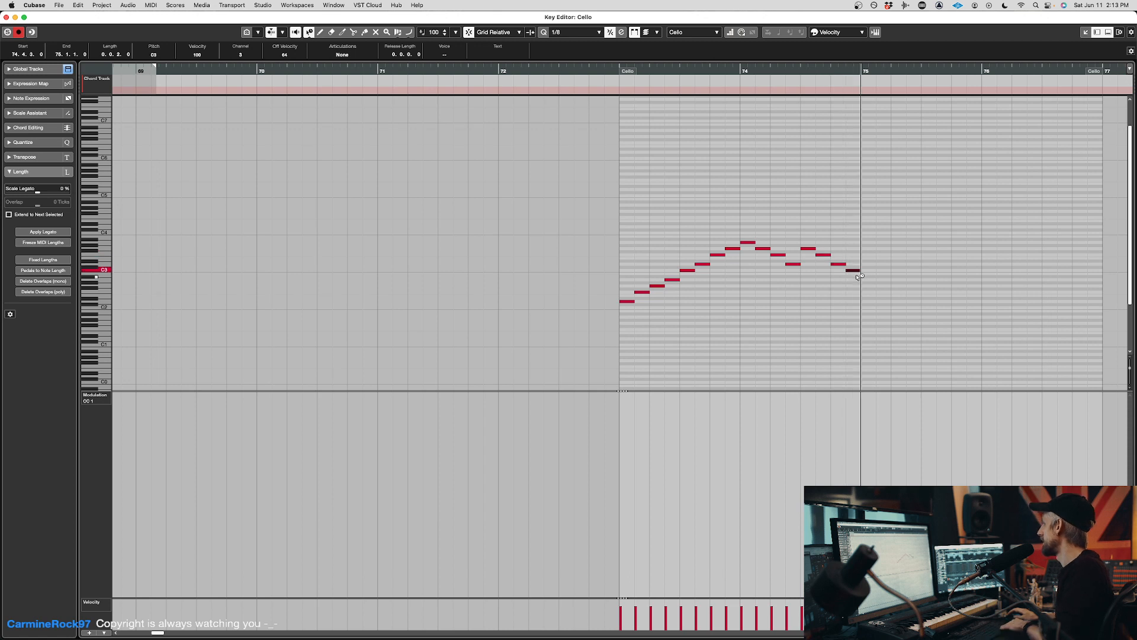
- Duplicate the two-bar run to bar 75 and transpose the copy so that it starts on A2
left_click_drag(885, 332, 623, 201)
key("alt+d")
key("Down")
key("Down")
key("Down")
key("Down")
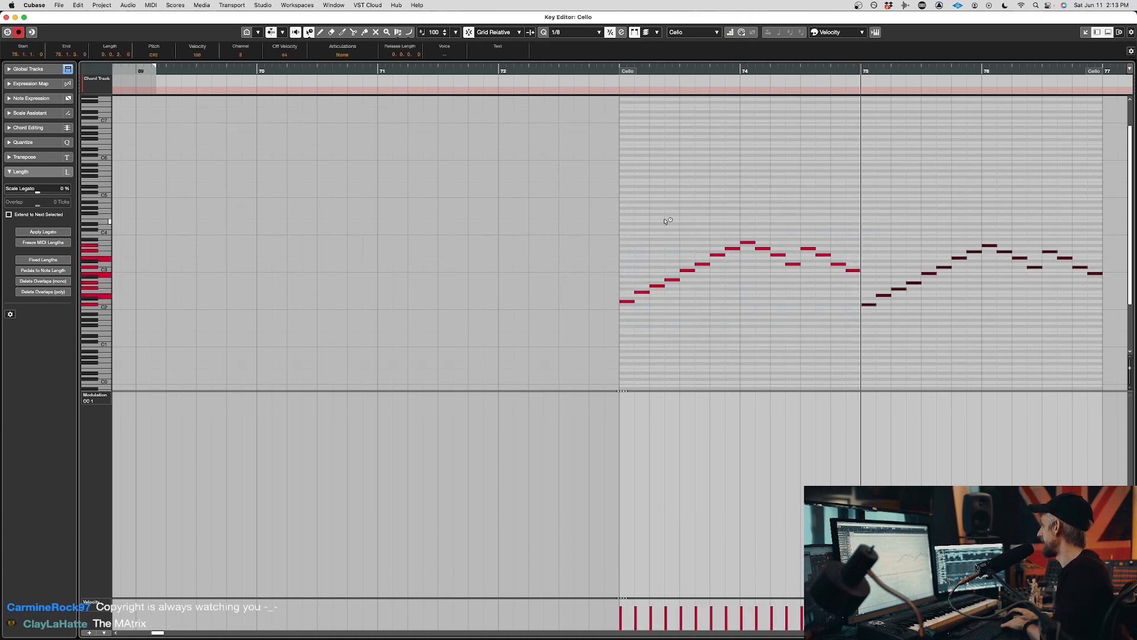
key("Up")
key("Up")
key("Up")
key("Up")
key("Up")
key("Up")
key("Up")
key("Up")
key("Up")
key("Up")
key("Up")
key("Up")
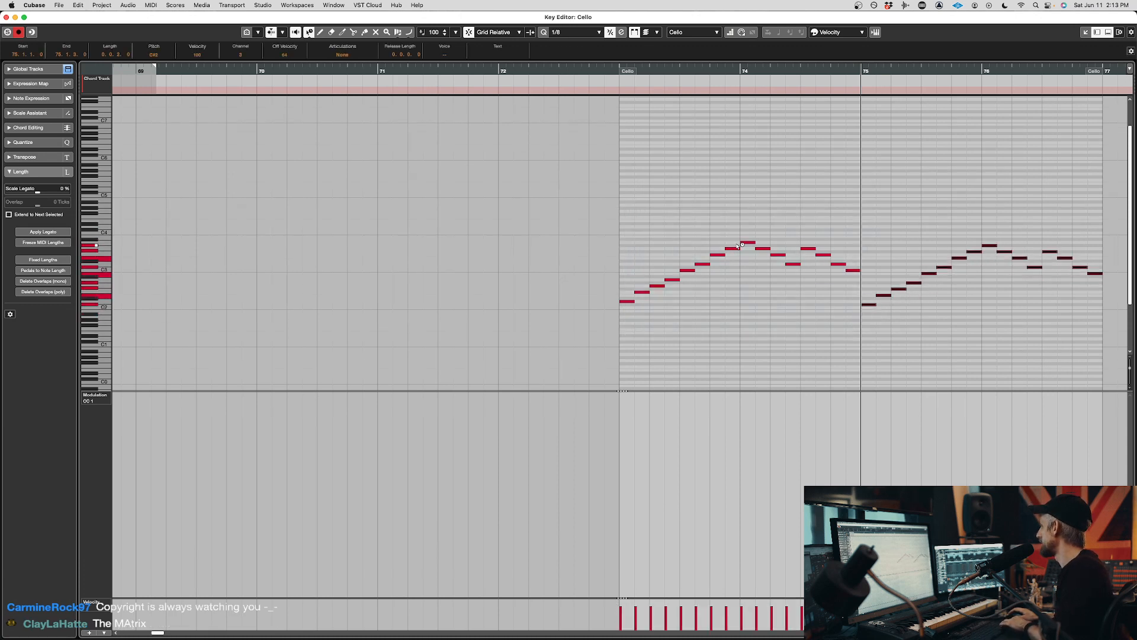
key("Up")
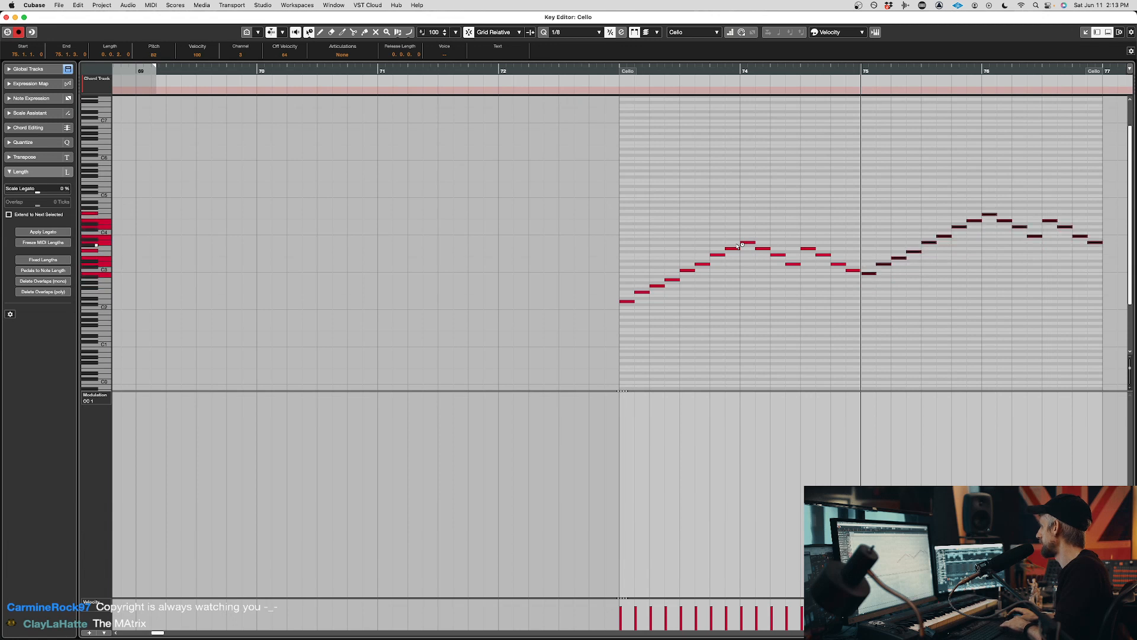
key("Down")
key("Down")
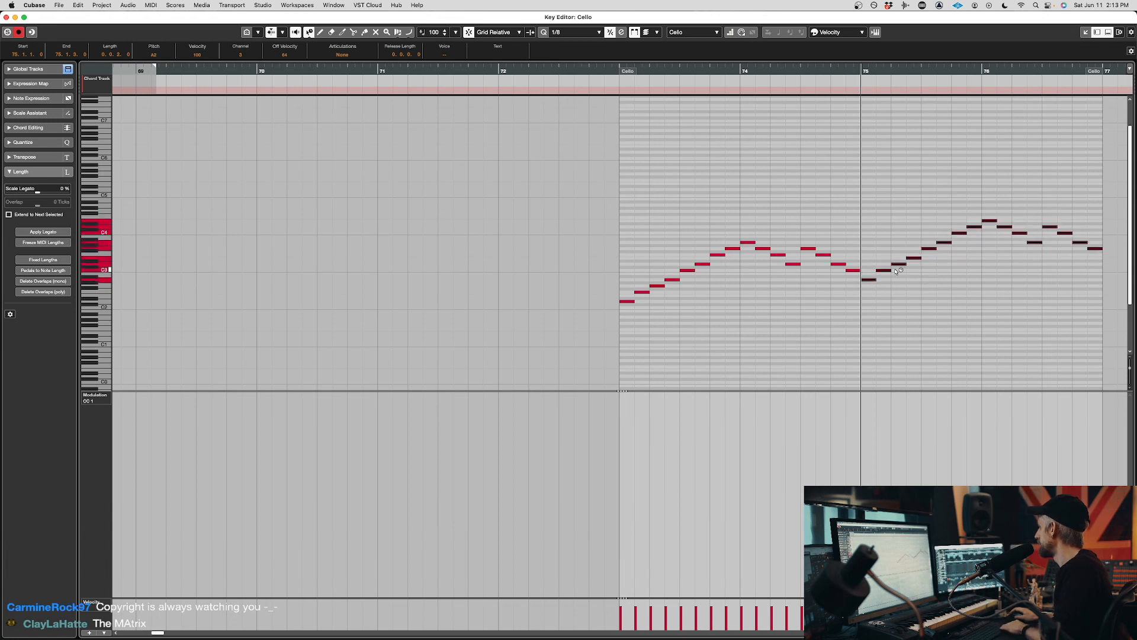
left_click(943, 262)
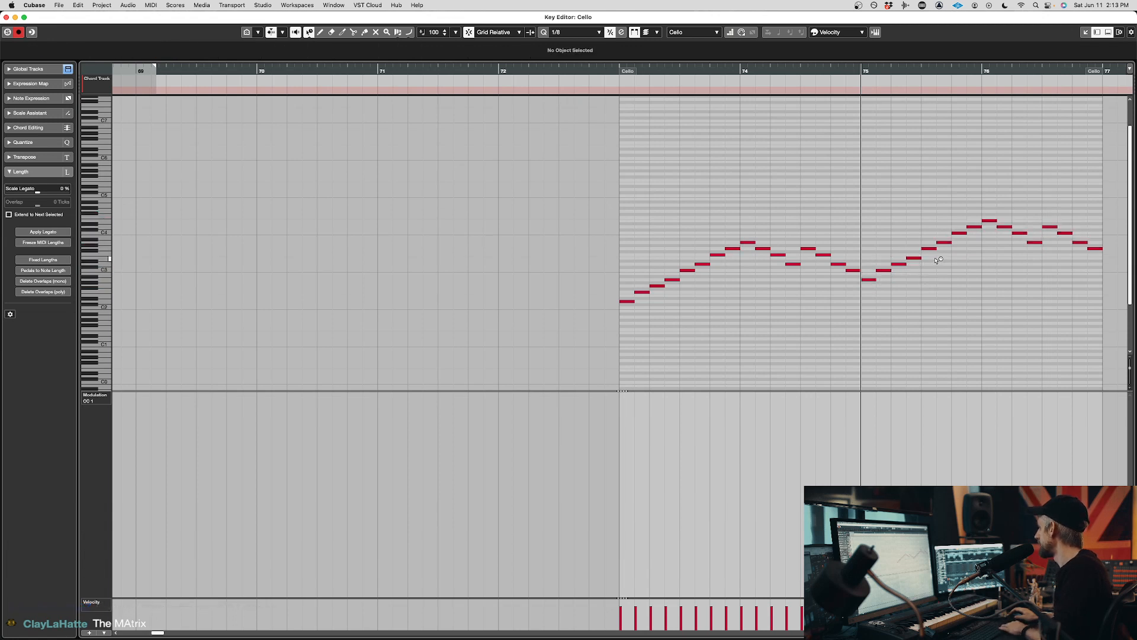
- Raise the note at 75.2.3 to F3 and the peak note at bar 76 to F4, and lengthen all notes so they overlap slightly
left_click(917, 258)
key("Up")
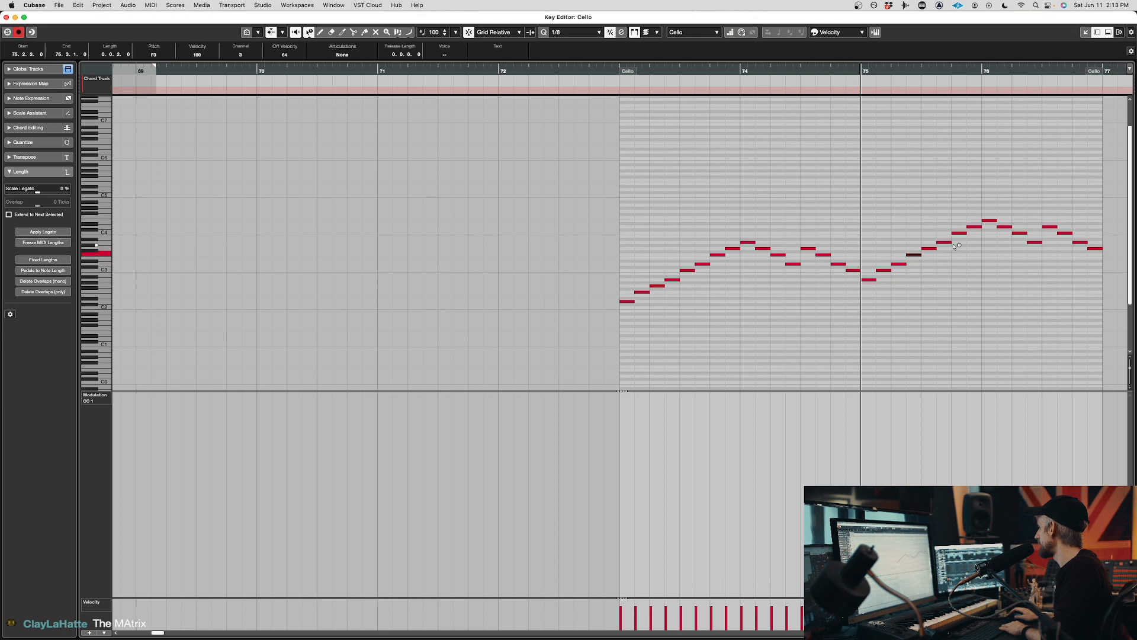
left_click(990, 221)
key("Up")
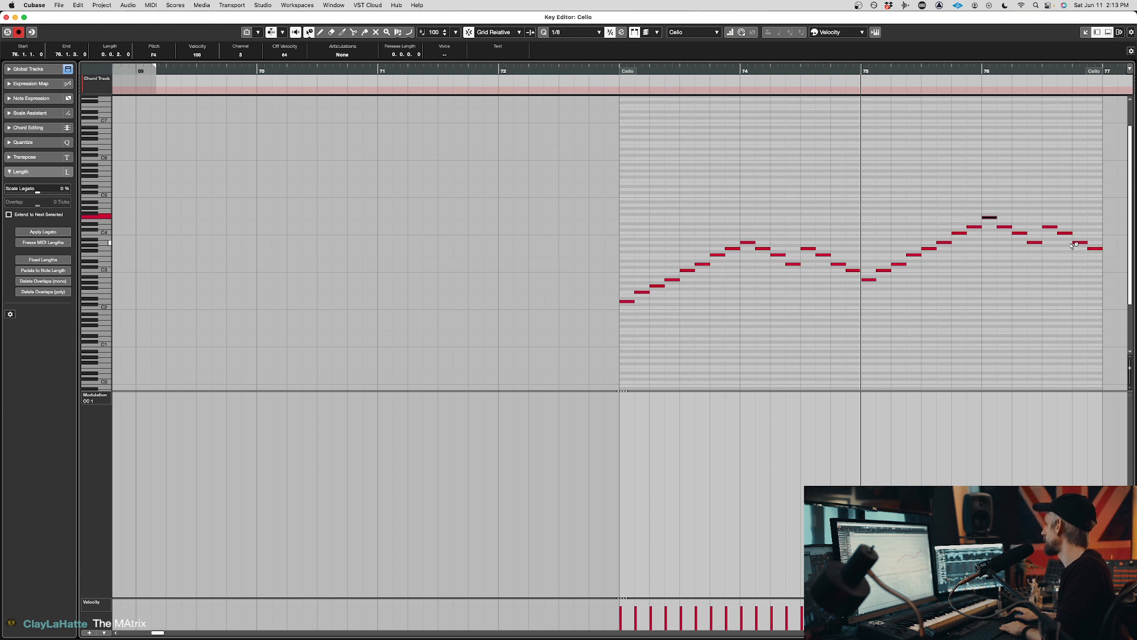
key("super+a")
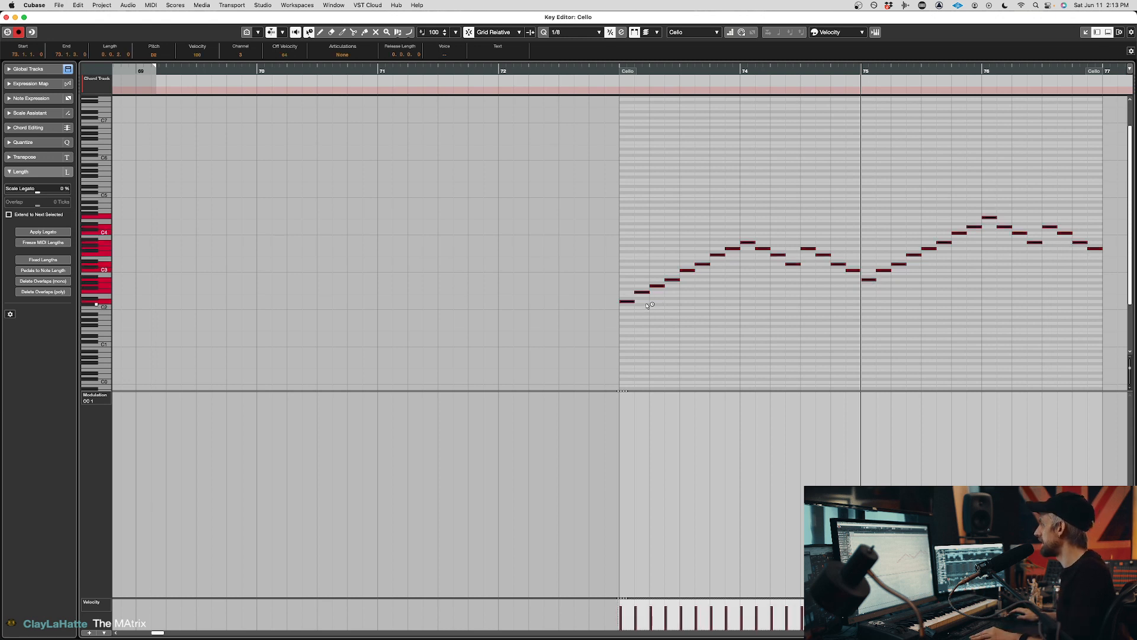
left_click_drag(632, 302, 640, 303)
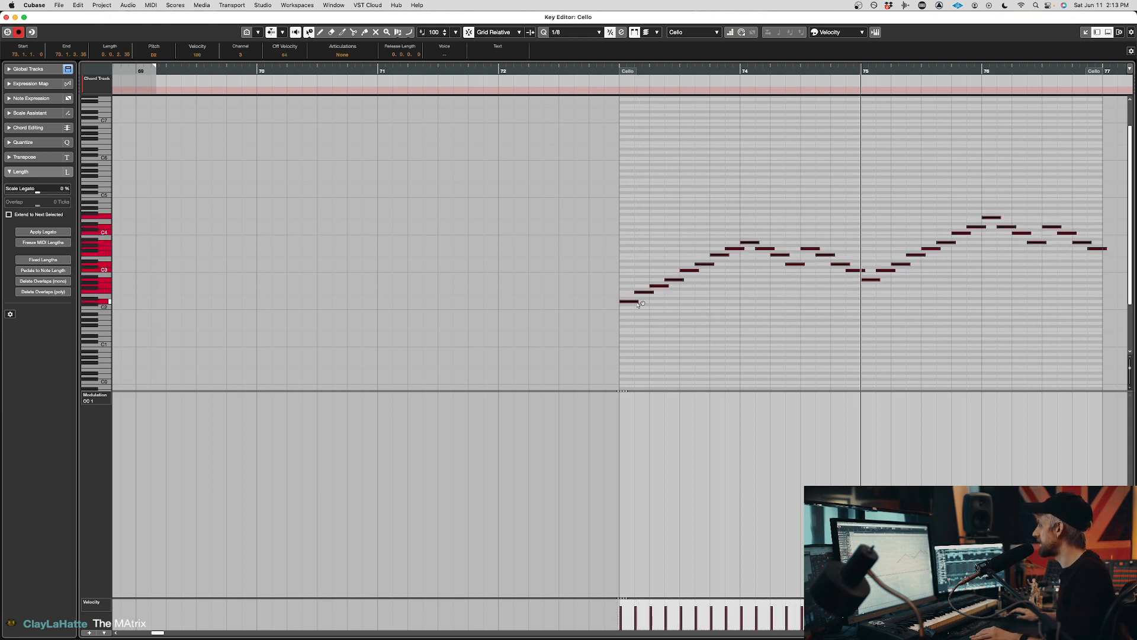
- Play the run from bar 73 with a nearly level modulation curve set at its start, and return to the project window
left_click(615, 73)
scroll(618, 390, "right", 3)
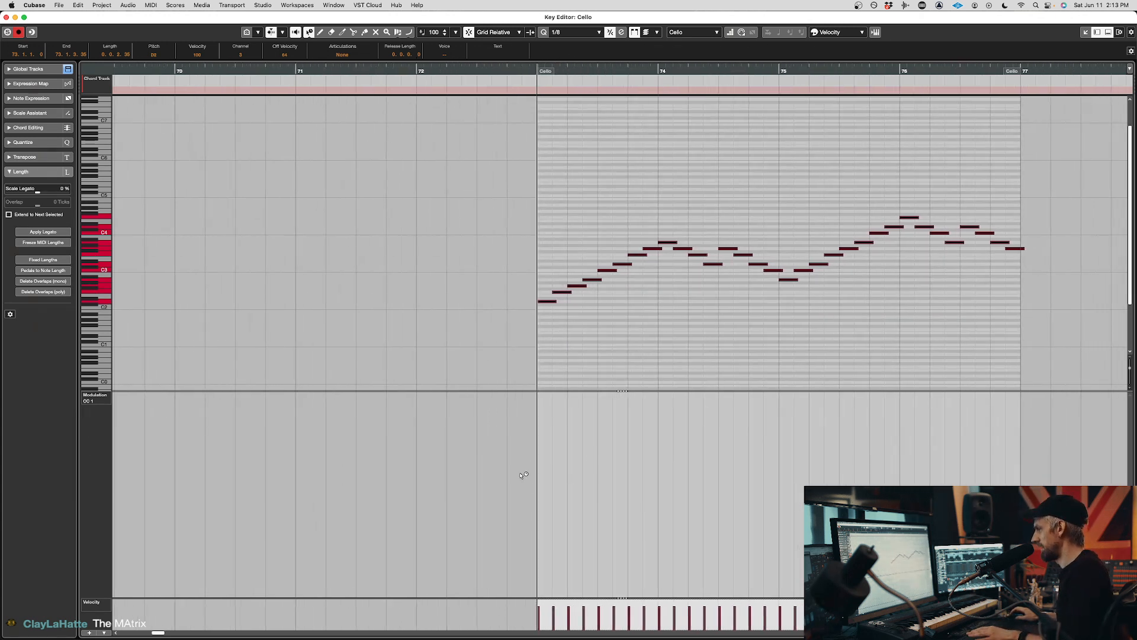
left_click(551, 464)
scroll(588, 463, "left", 3)
key("Return")
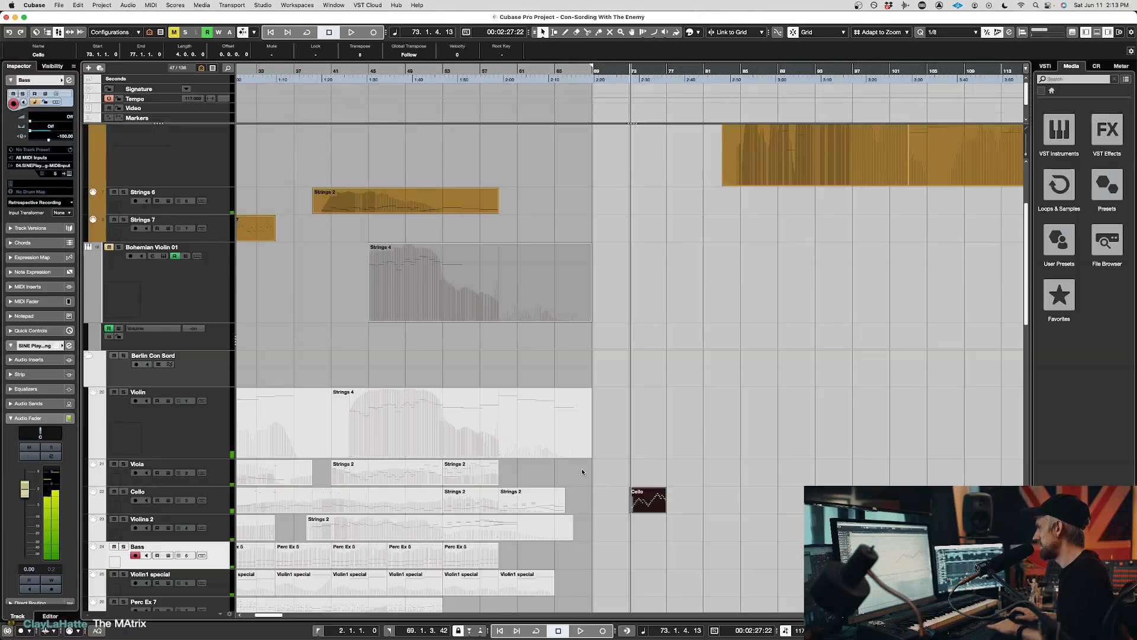
- Play the project from bar 69 while reviewing the other tracks and selecting the Viola parts after bar 75 on Extra 1
scroll(539, 566, "down", 15)
scroll(560, 542, "left", 10)
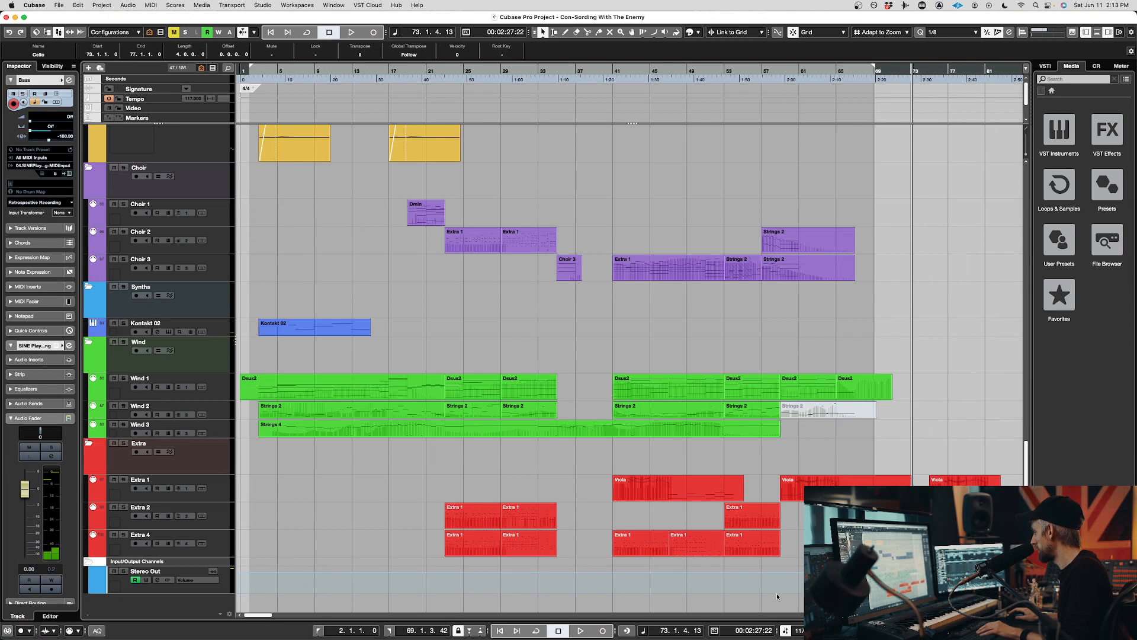
left_click(873, 584)
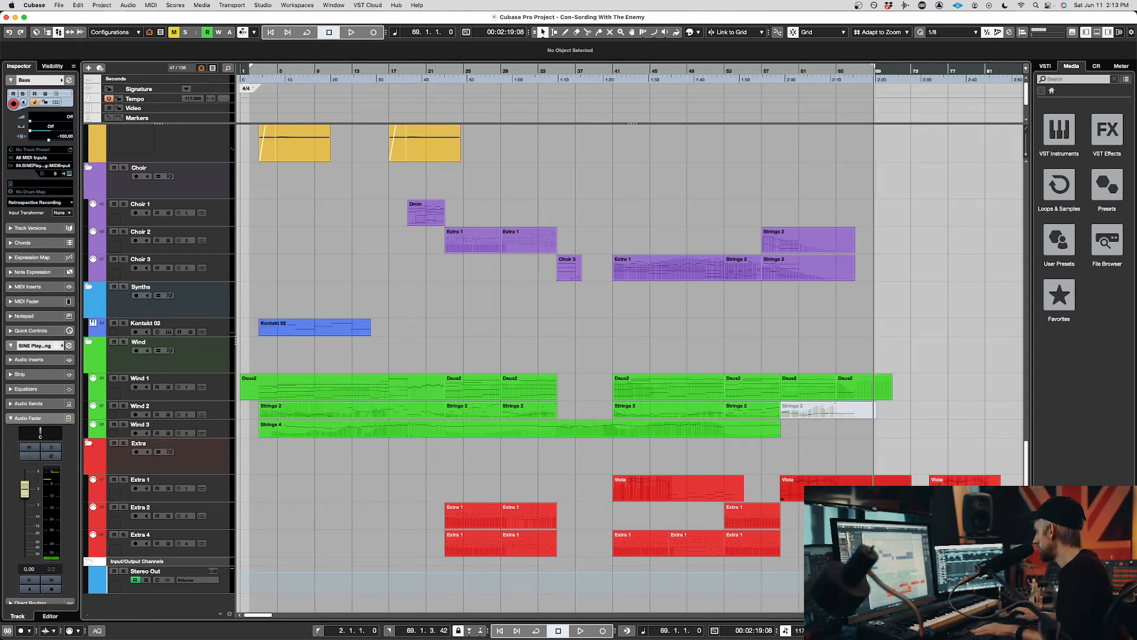
key("space")
scroll(811, 451, "up", 1)
left_click(705, 498)
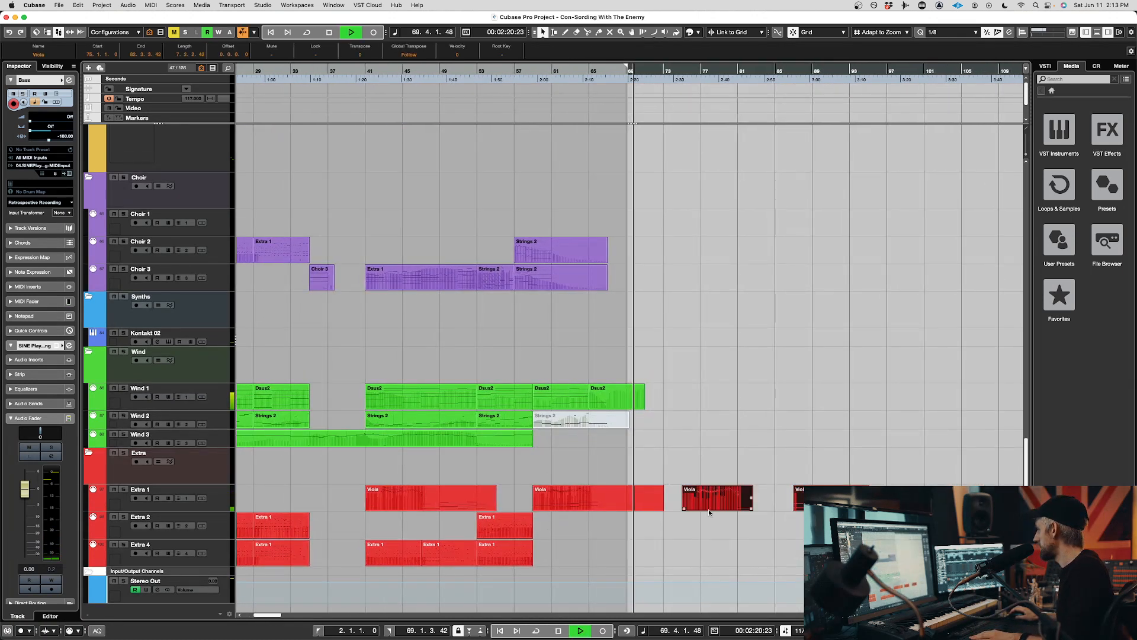
scroll(720, 480, "up", 8)
scroll(730, 502, "down", 15)
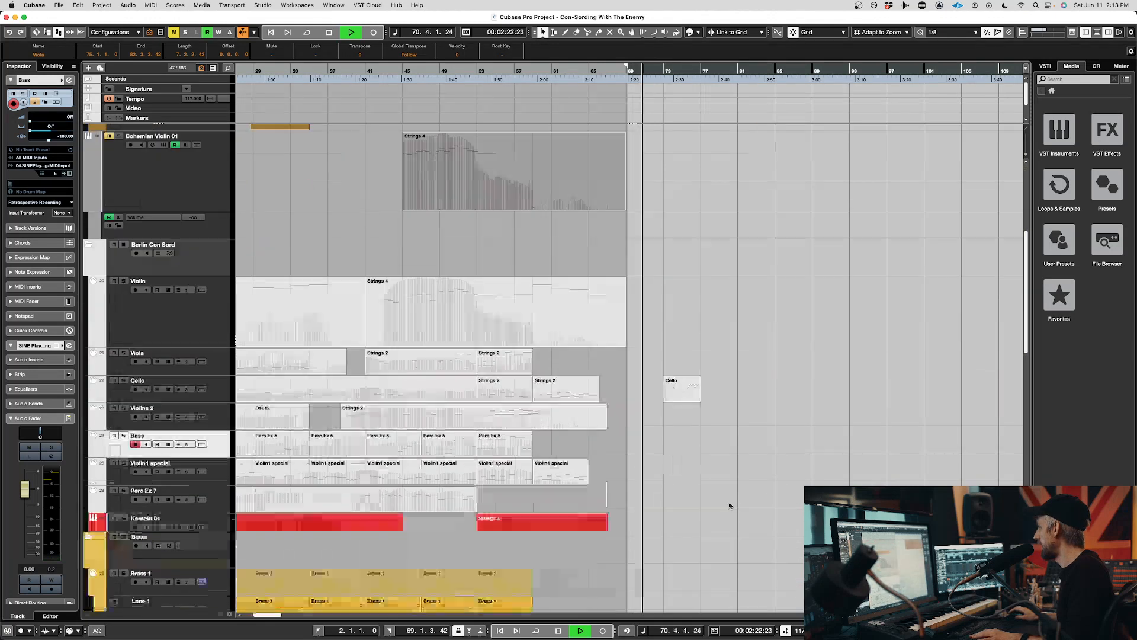
scroll(711, 533, "up", 5)
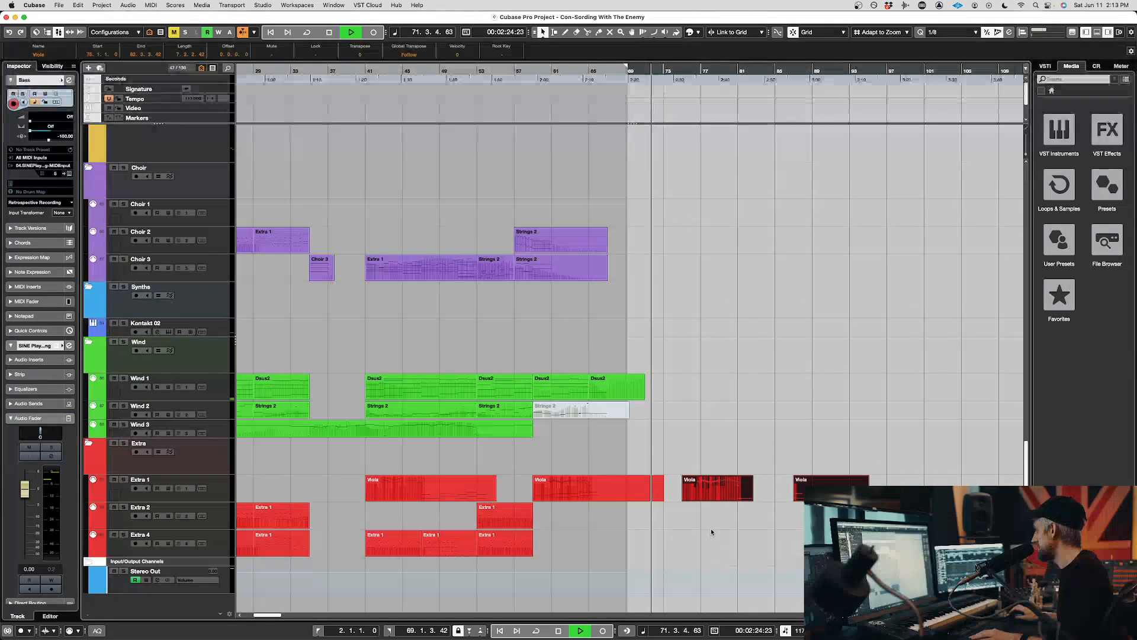
scroll(691, 450, "up", 8)
scroll(691, 454, "down", 6)
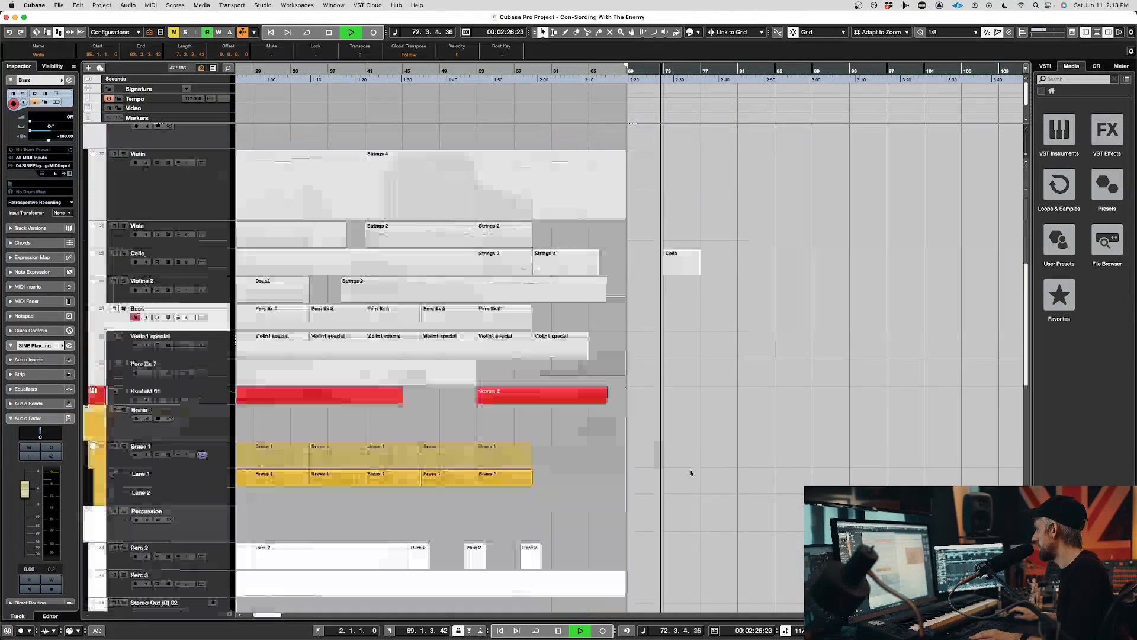
- Reopen the Cello part at bar 73 and draw a swelling modulation curve under the run
double_click(690, 310)
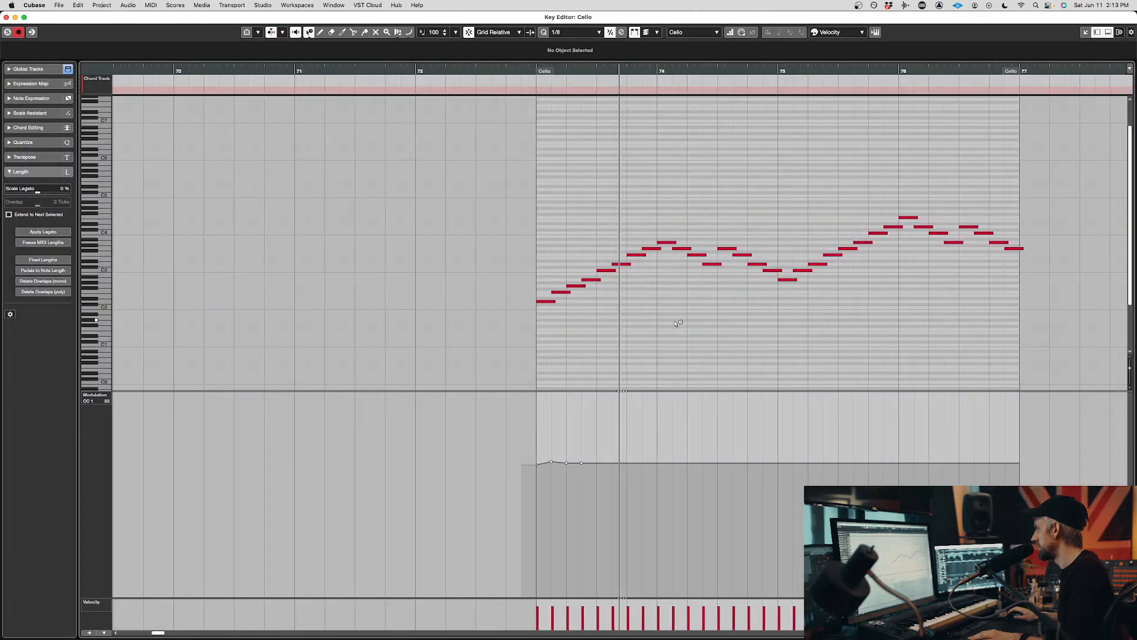
mouse_move(447, 507)
left_mouse_down()
mouse_move(472, 541)
mouse_move(578, 515)
mouse_move(756, 528)
mouse_move(966, 460)
mouse_move(894, 464)
left_mouse_up()
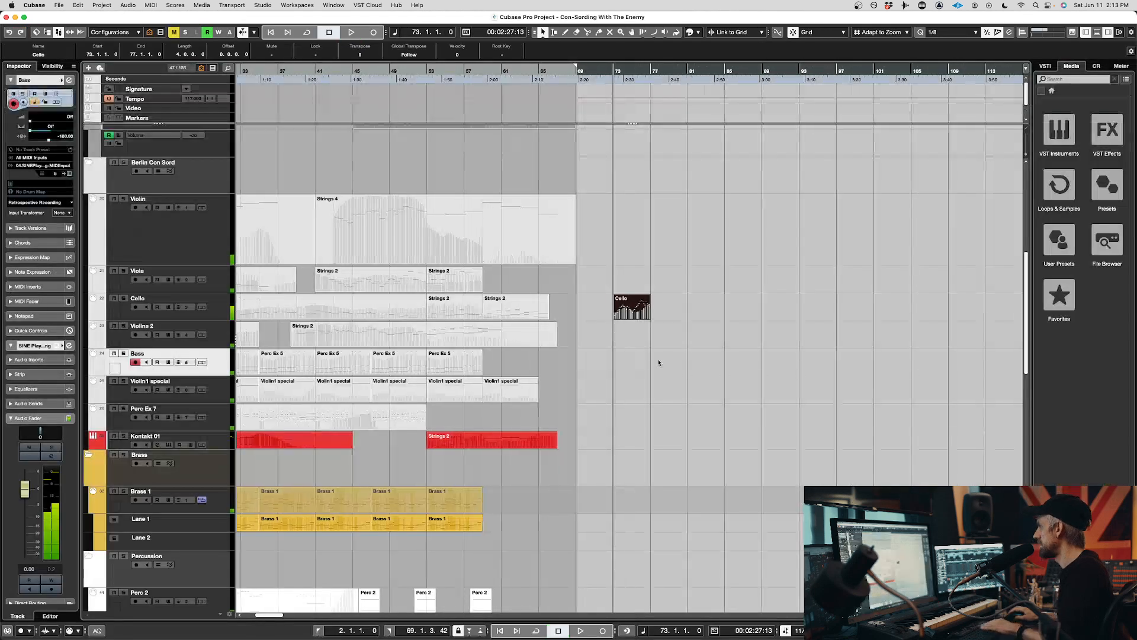
- Time-compress the Cello part to two bars, ending at bar 75, and play it back at the faster speed
key("1")
key("1")
left_click_drag(649, 318, 629, 318)
key("space")
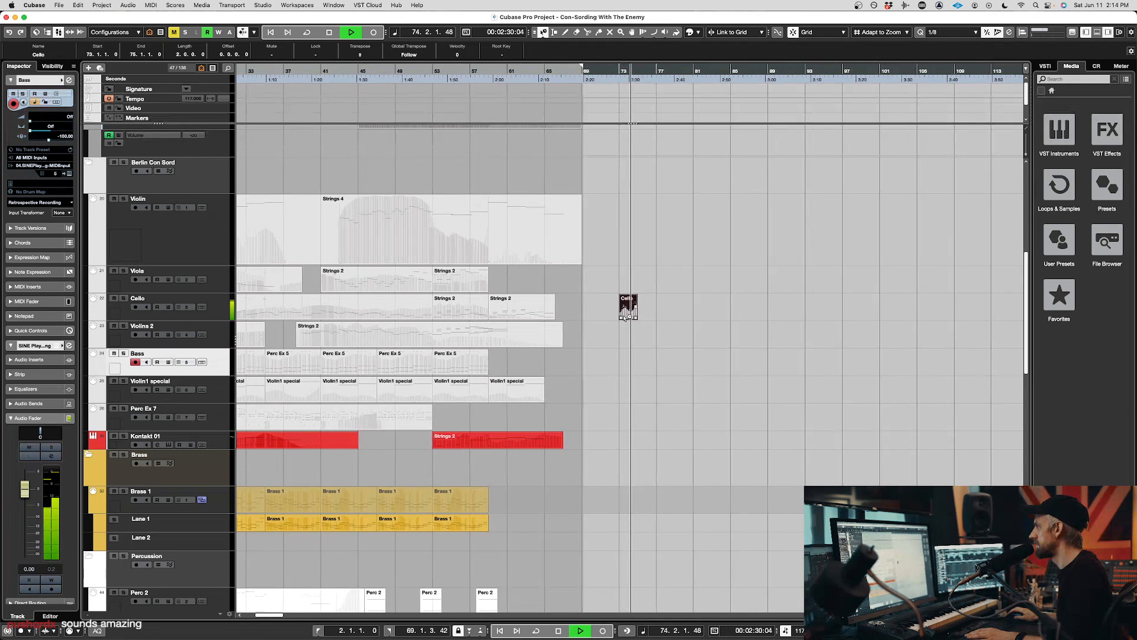
key("space")
- Try the Cello part compressed to one bar in playback and stretch it back to two bars
left_click_drag(627, 317, 618, 315)
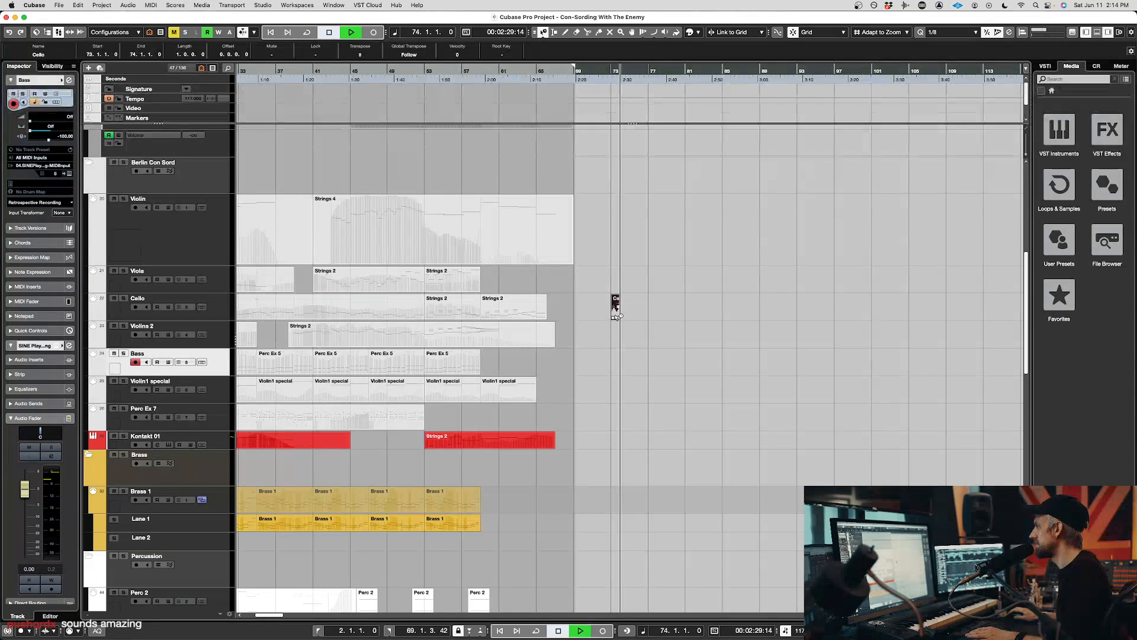
key("space")
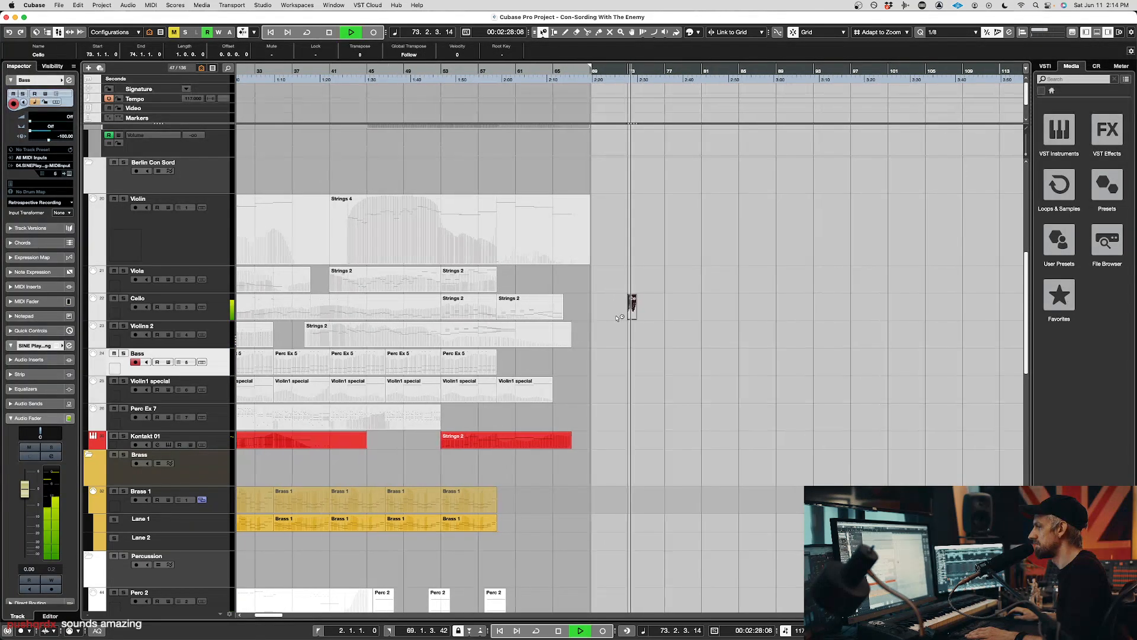
key("space")
scroll(617, 317, "up", 6)
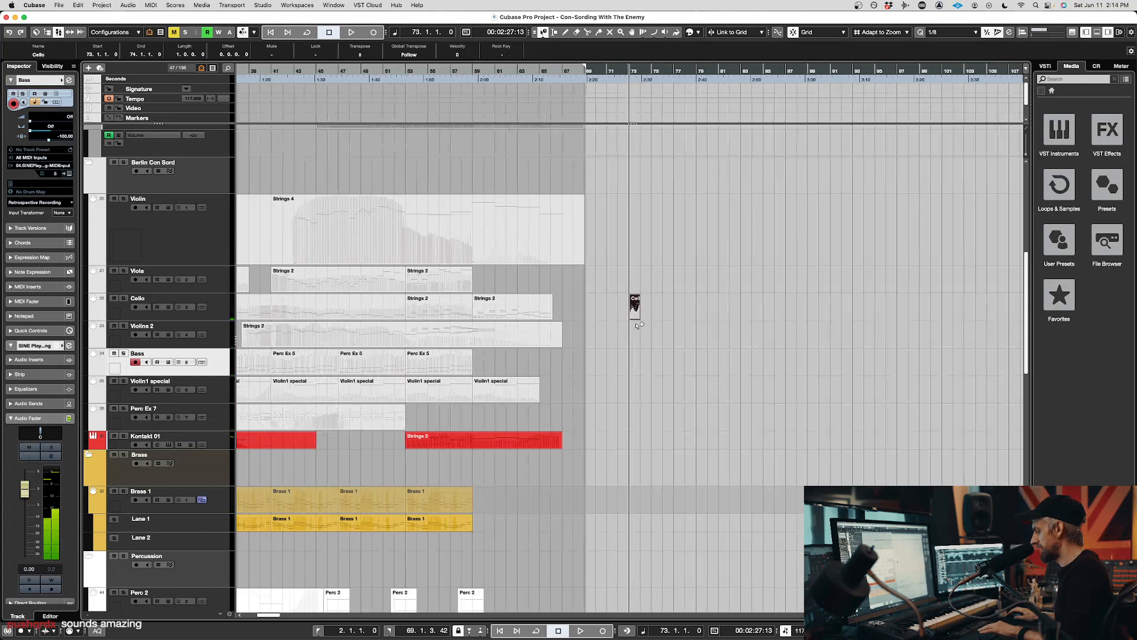
left_click_drag(668, 320, 709, 321)
- Open the two-bar Cello part, draw a steadily rising modulation curve across it and play it from before bar 73
double_click(651, 311)
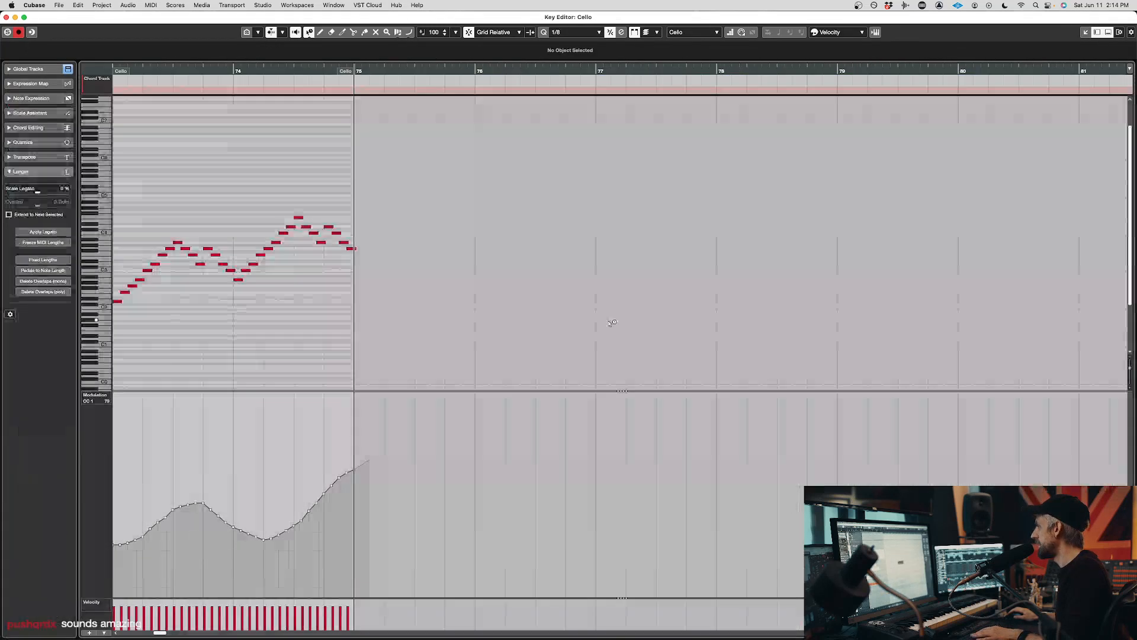
mouse_move(347, 573)
left_mouse_down()
mouse_move(402, 552)
mouse_move(520, 541)
mouse_move(622, 409)
left_mouse_up()
scroll(456, 317, "left", 5)
left_click(539, 71)
key("space")
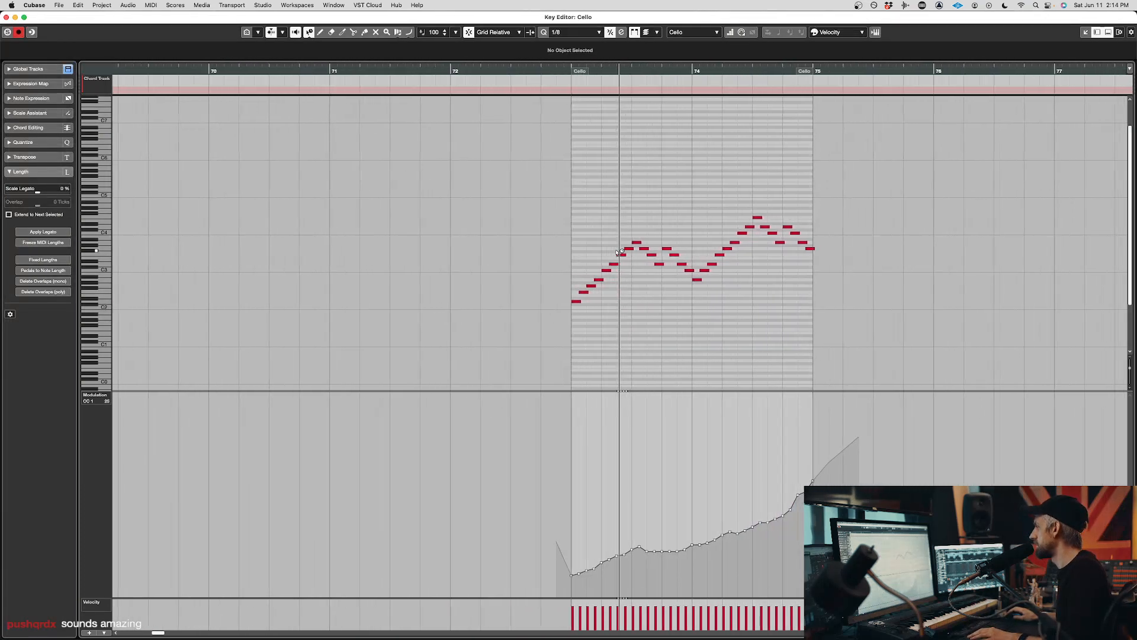
- Delete all the notes of the fast run from the Cello part and stop playback
left_click_drag(737, 303, 366, 149)
key("Delete")
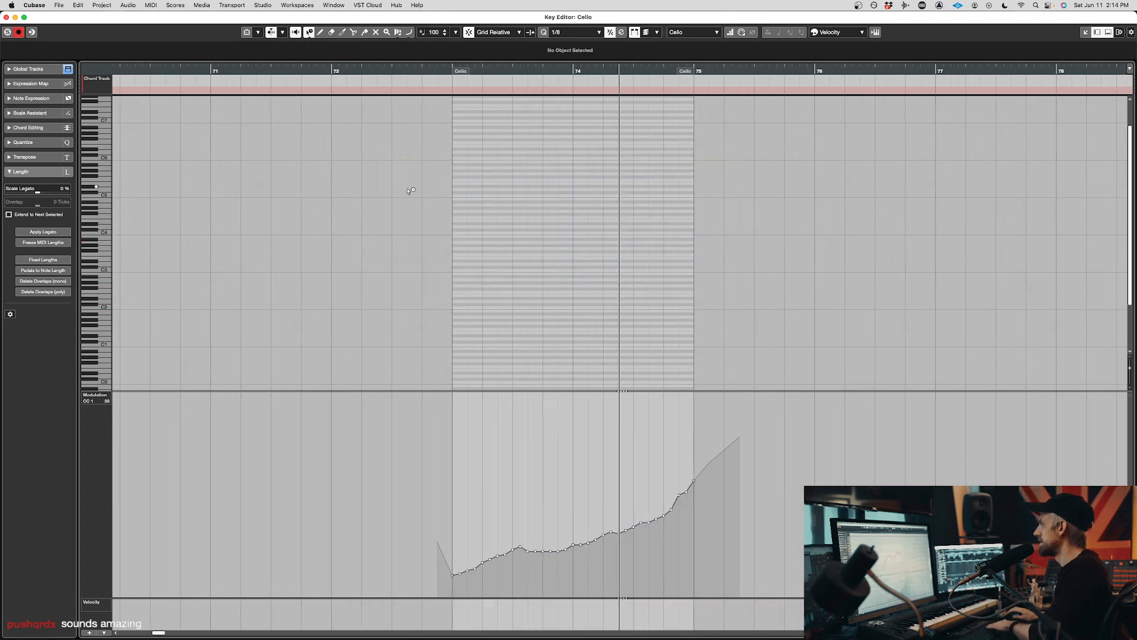
key("space")
- Set the note grid of the Cello part to 1/16, removing the trial eighth note at bar 73
left_click(460, 202)
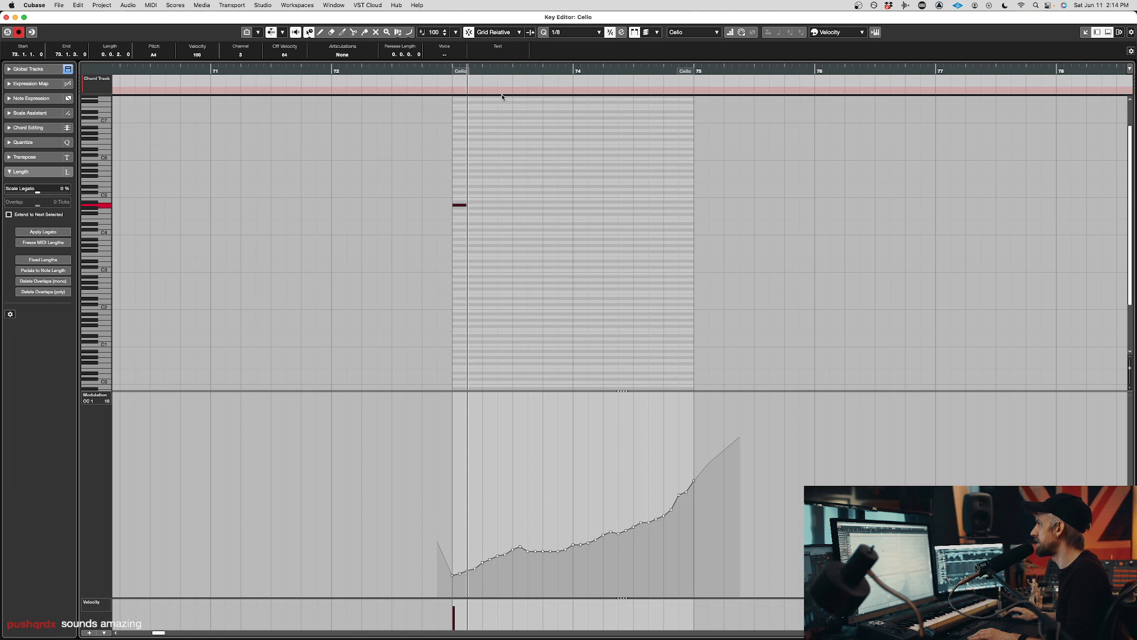
key("Delete")
left_click(571, 32)
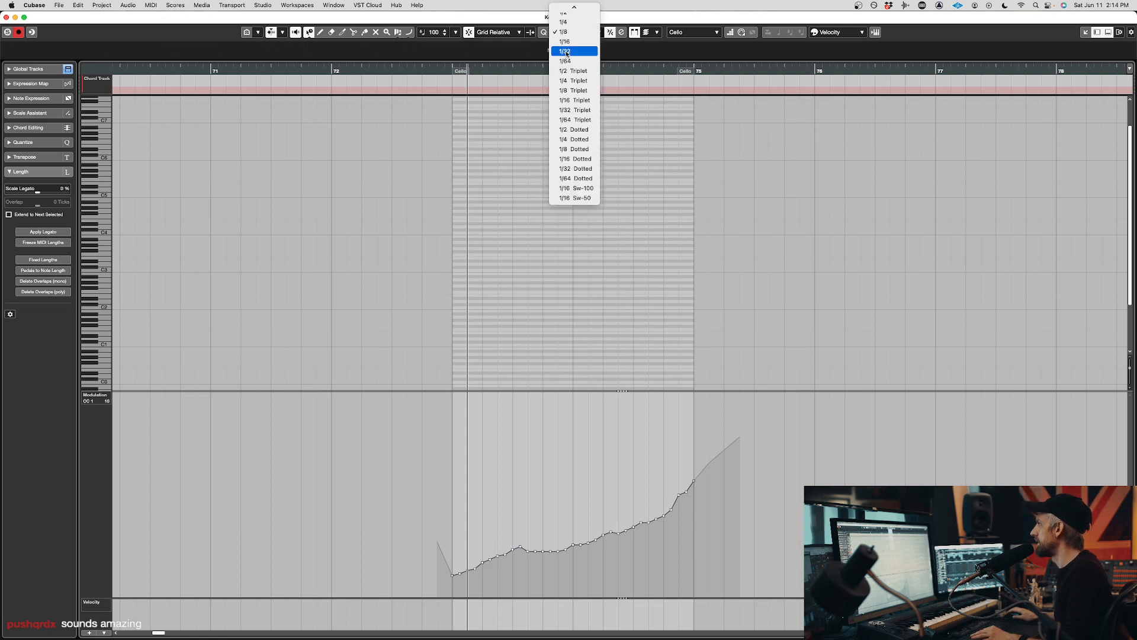
left_click(569, 57)
- Write a descending zigzag run of twelve sixteenth notes from A4 to C#4, starting at bar 73
key("h")
key("h")
left_click(599, 205)
left_click(610, 212, "alt")
left_click(624, 226, "alt")
key("Up")
key("Up")
key("Up")
left_click(638, 211, "alt")
left_click(651, 217, "alt")
left_click(664, 220, "alt")
left_click(677, 218, "alt")
left_click(689, 217, "alt")
key("Down")
left_click(712, 220)
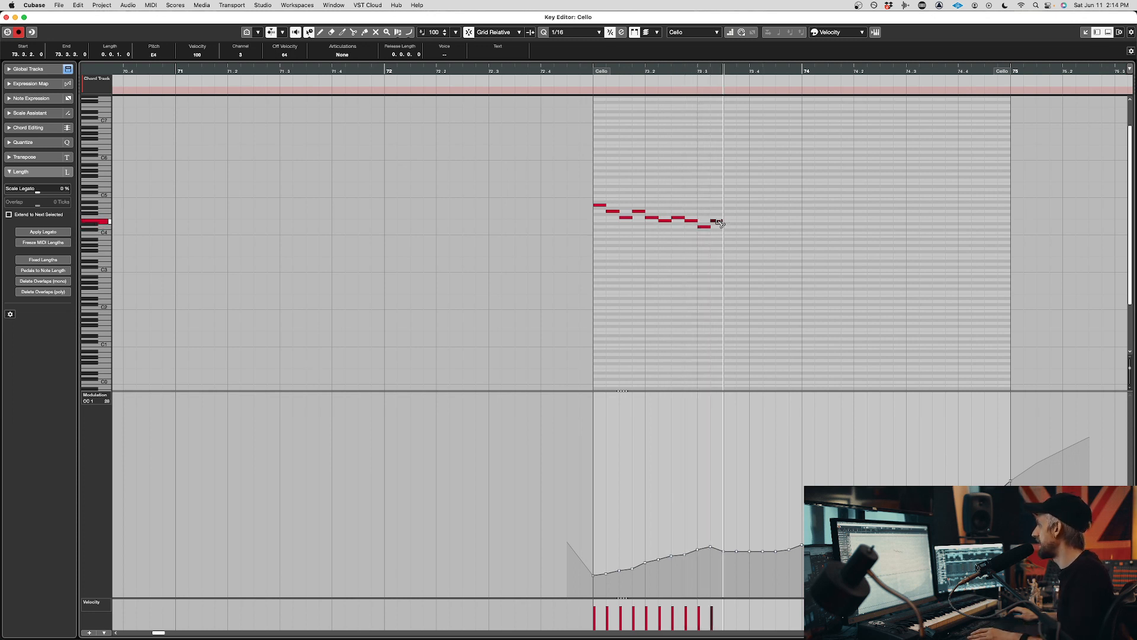
left_click(741, 230)
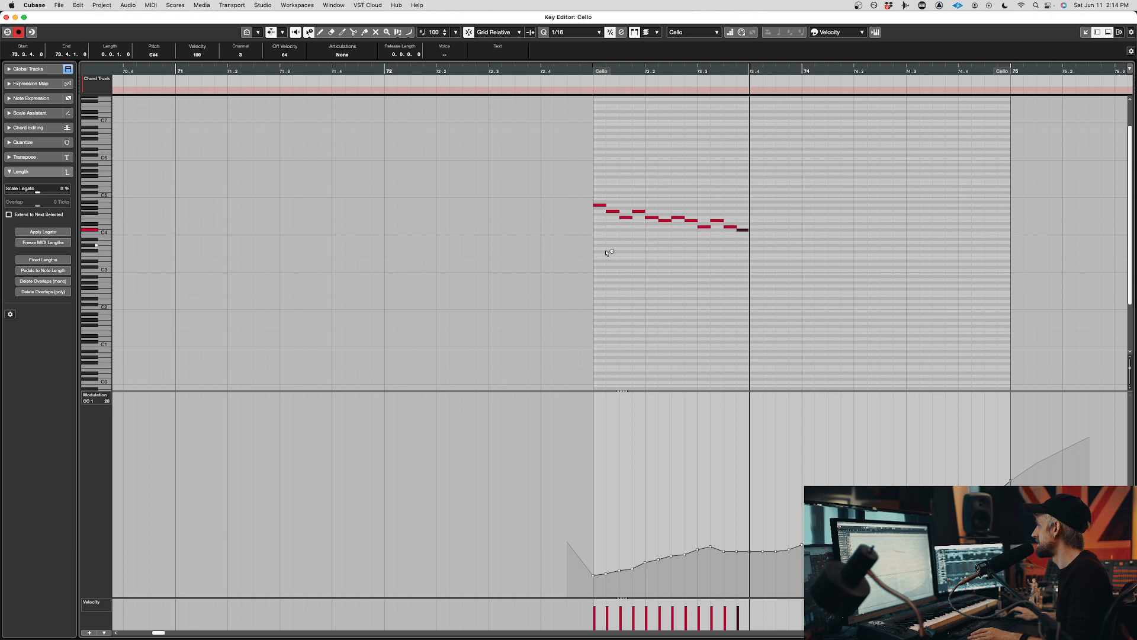
- Set the left locator to bar 73, play the new run from there and return to the arrangement
left_click(595, 67, "super")
key("KP_1")
key("space")
left_click_drag(776, 289, 572, 206)
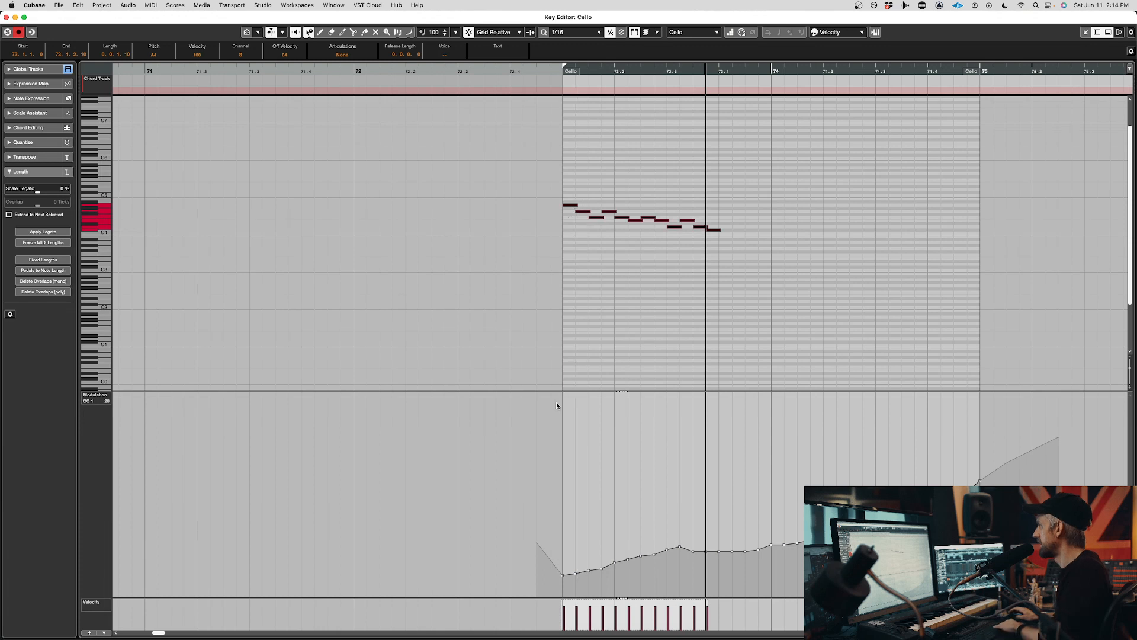
key("Return")
scroll(637, 466, "down", 5)
scroll(636, 466, "left", 2)
scroll(653, 595, "left", 2)
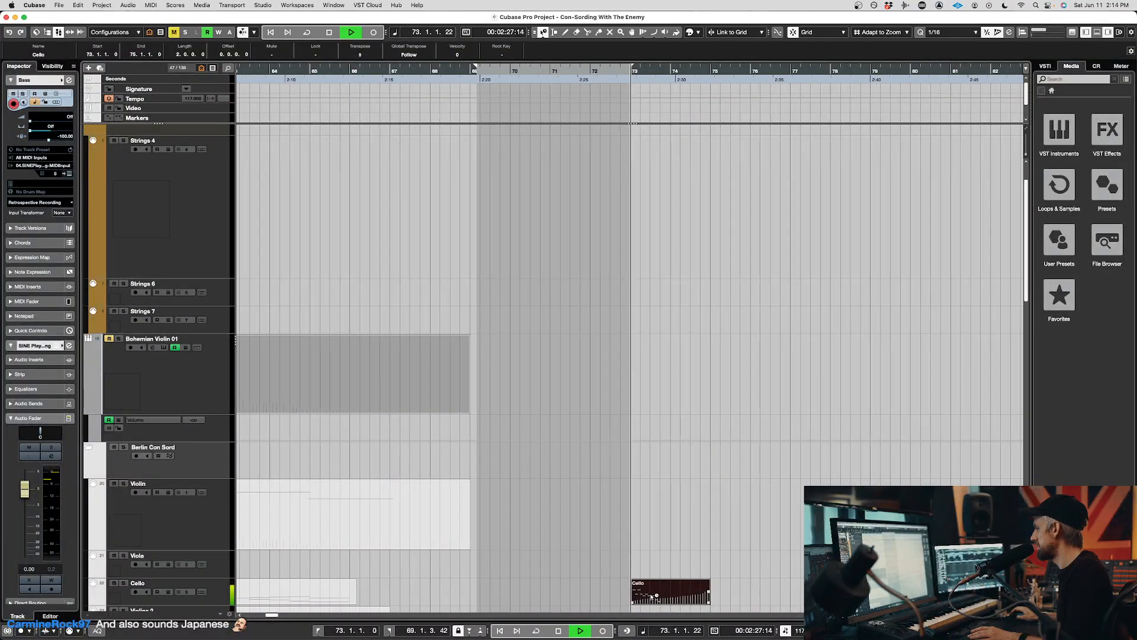
- Reopen the Cello part, transpose the whole run down two octaves to start on A2 and play it
double_click(653, 595)
key("super+a")
key("shift+Down")
key("shift+Down")
key("shift+Down")
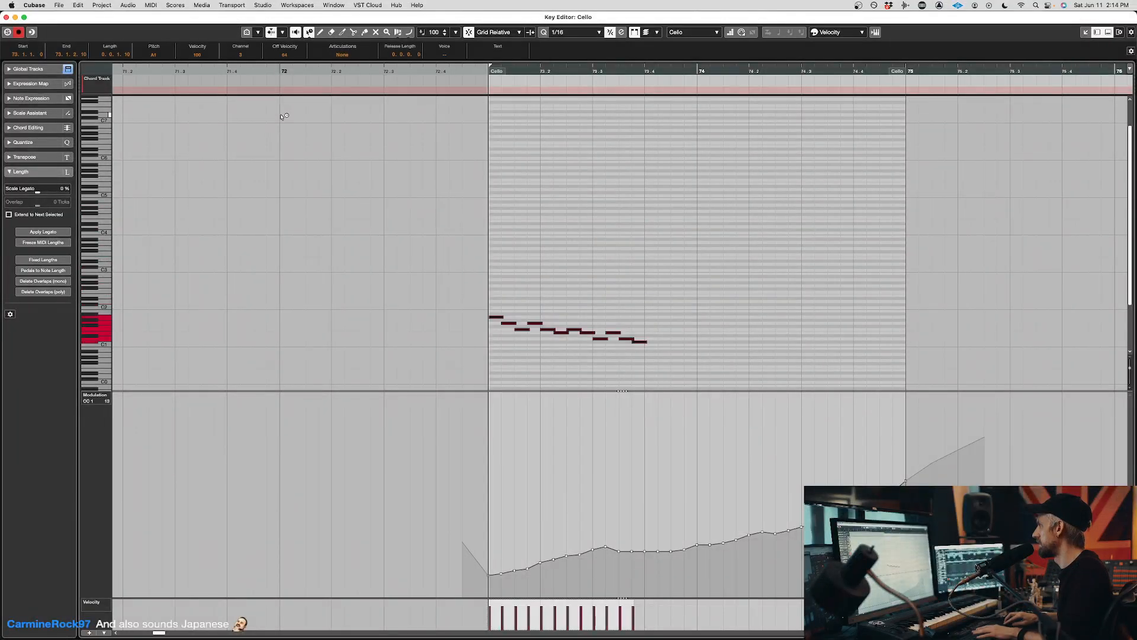
scroll(281, 116, "left", 4)
scroll(282, 116, "right", 5)
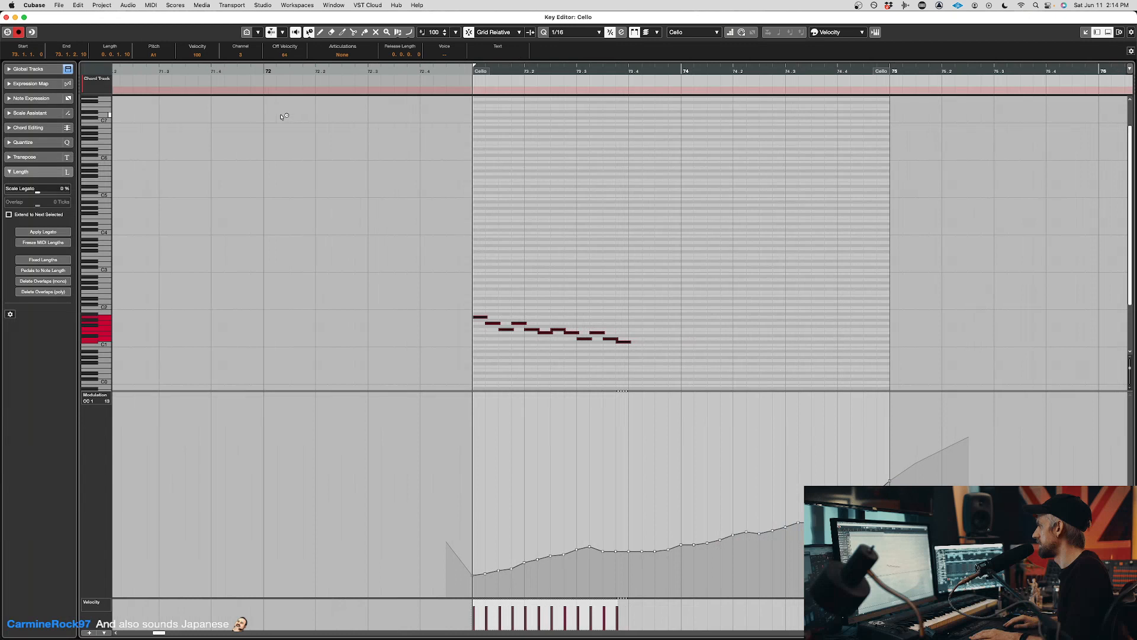
key("shift+Up")
key("space")
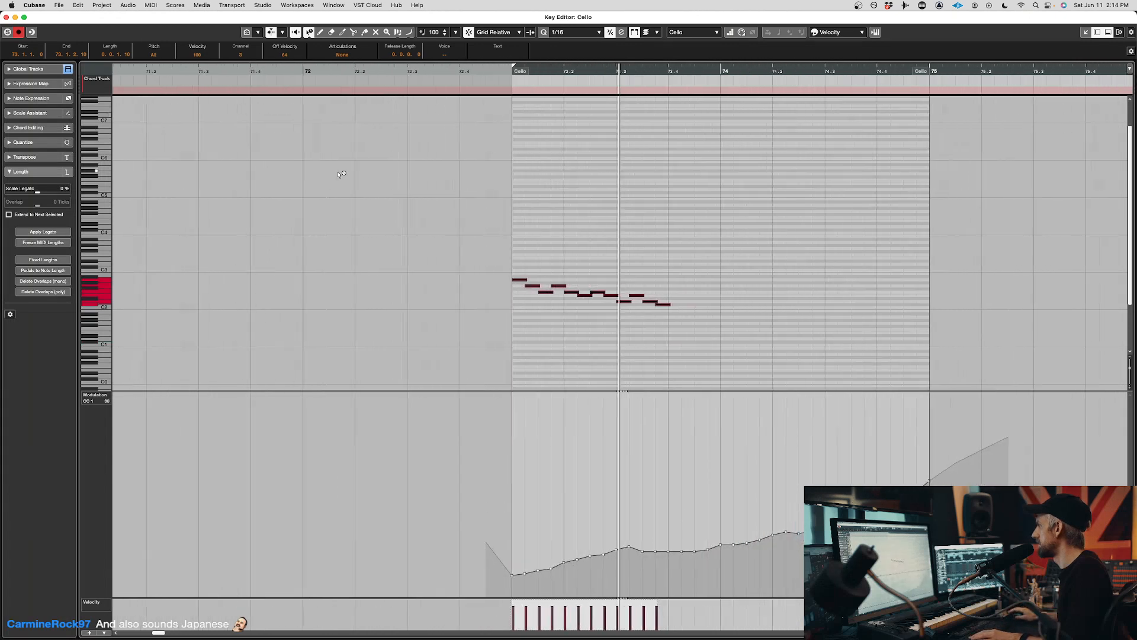
- Duplicate the run directly after itself and re-pitch the copied notes into a variation starting on A#2
key("alt+d")
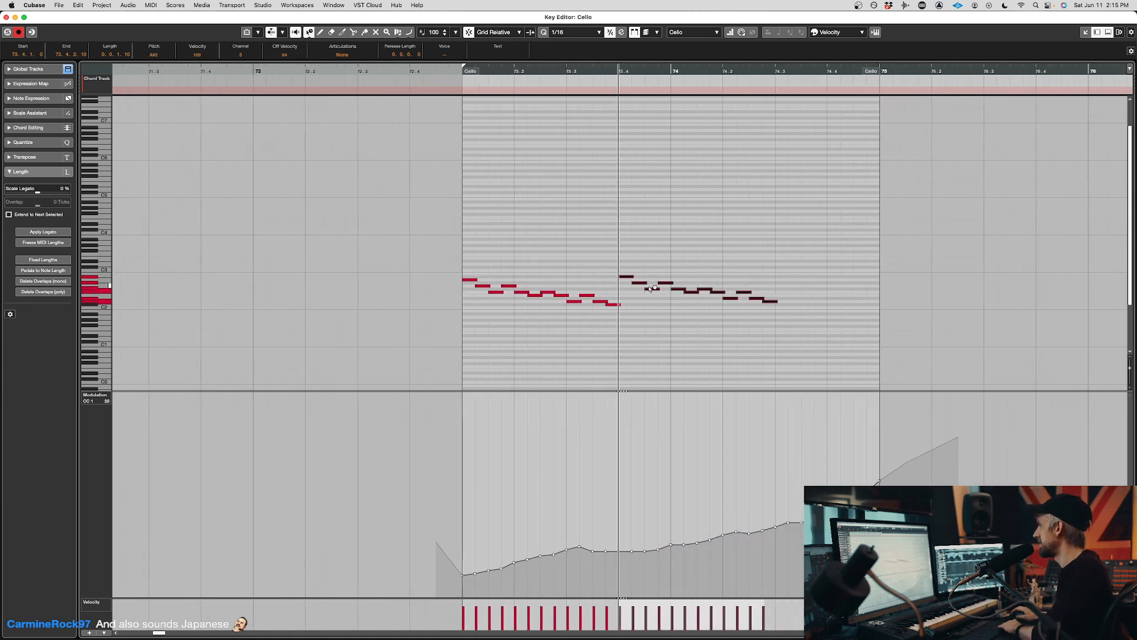
left_click(624, 272)
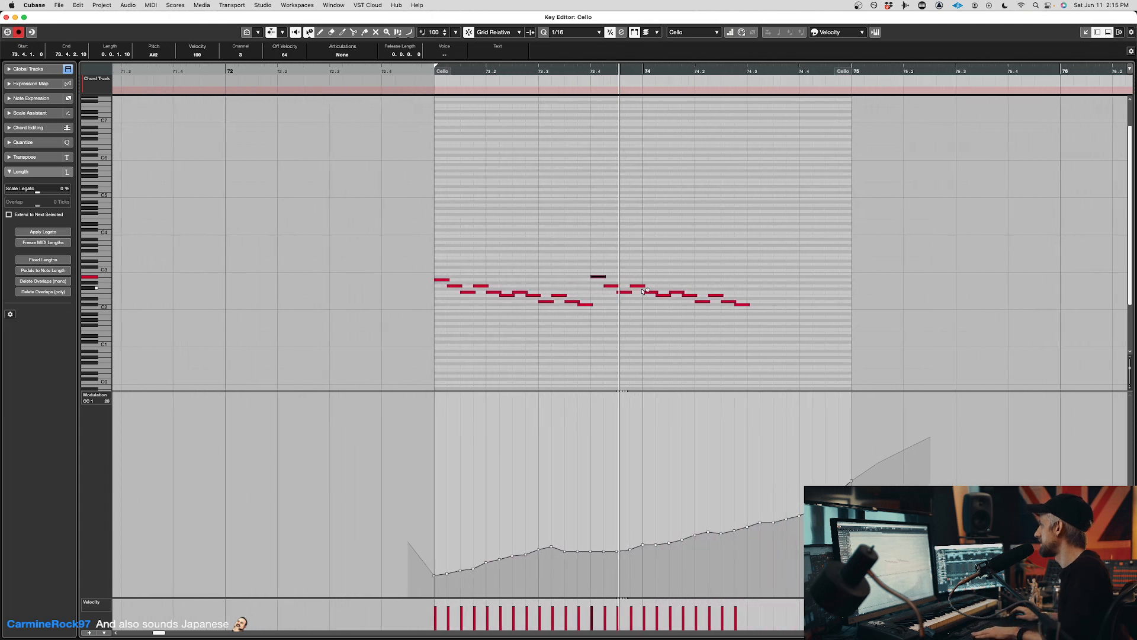
left_click_drag(602, 303, 848, 284)
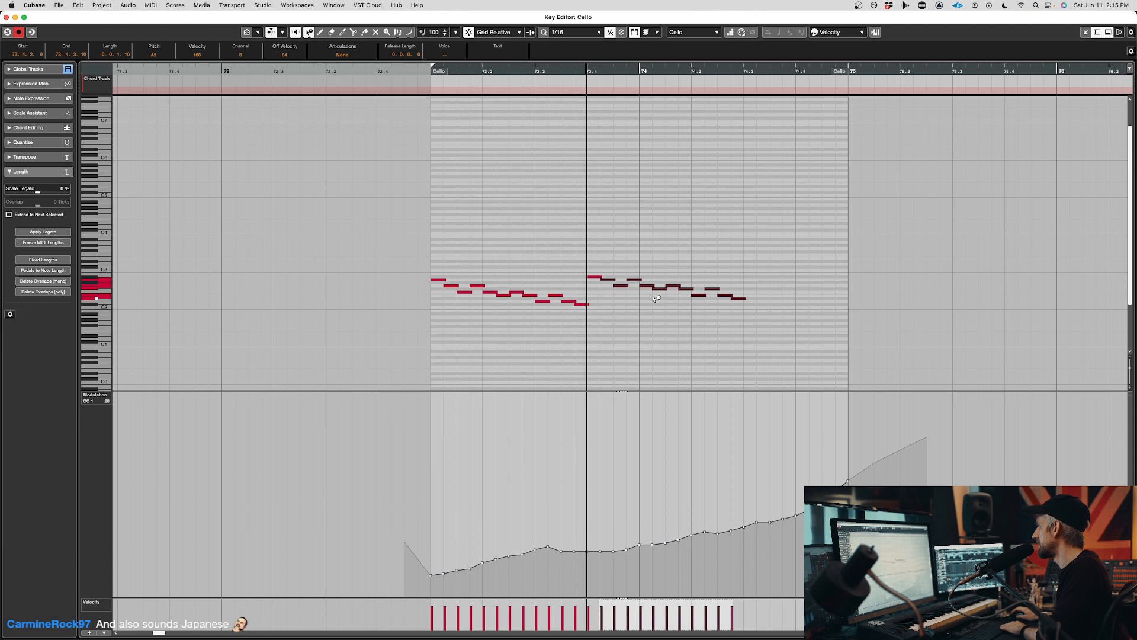
left_click_drag(650, 297, 688, 292)
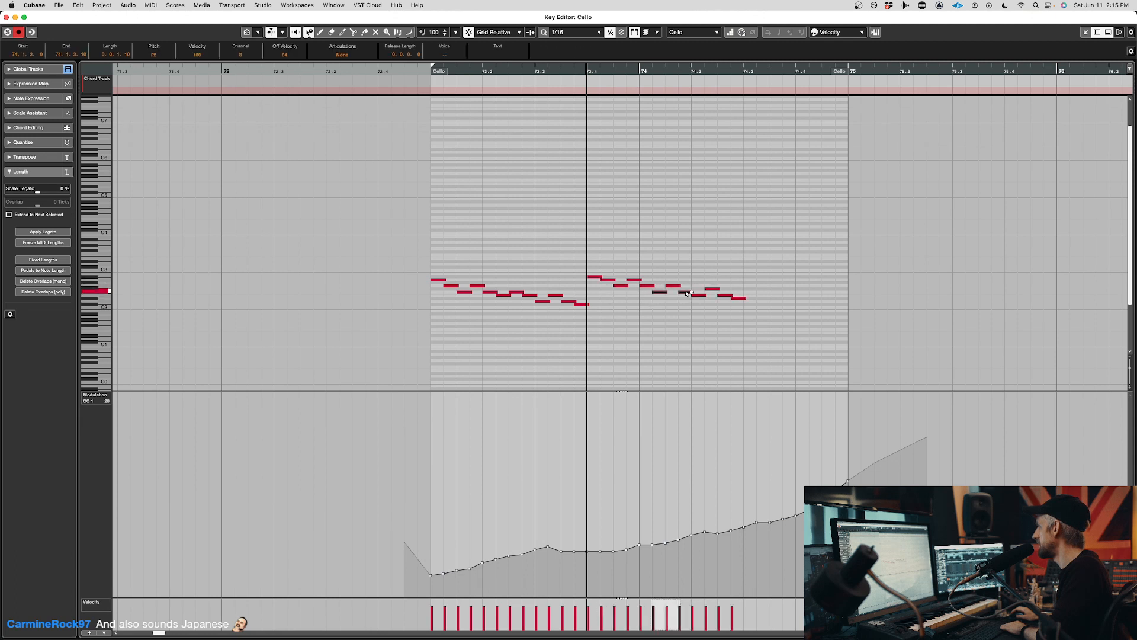
left_click(779, 345)
left_click_drag(590, 303, 587, 304)
- Redraw the modulation as a wavy curve rising across bars 73 and 74, and play the extended phrase
mouse_move(431, 524)
left_mouse_down()
mouse_move(553, 516)
mouse_move(774, 472)
mouse_move(873, 433)
left_mouse_up()
key("KP_1")
key("space")
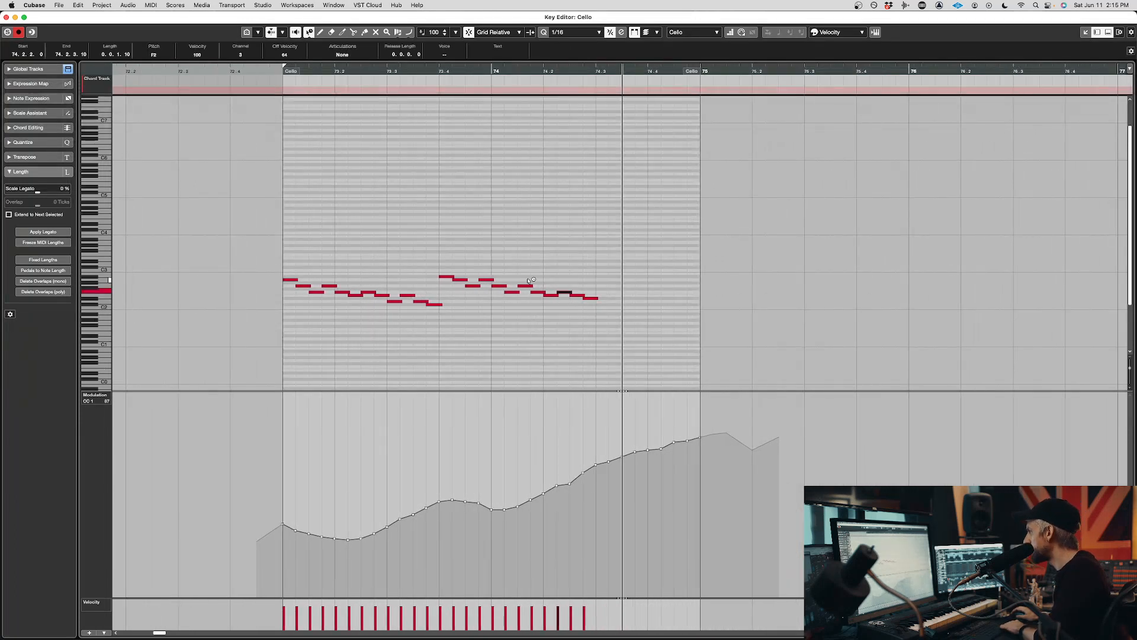
left_click(444, 307)
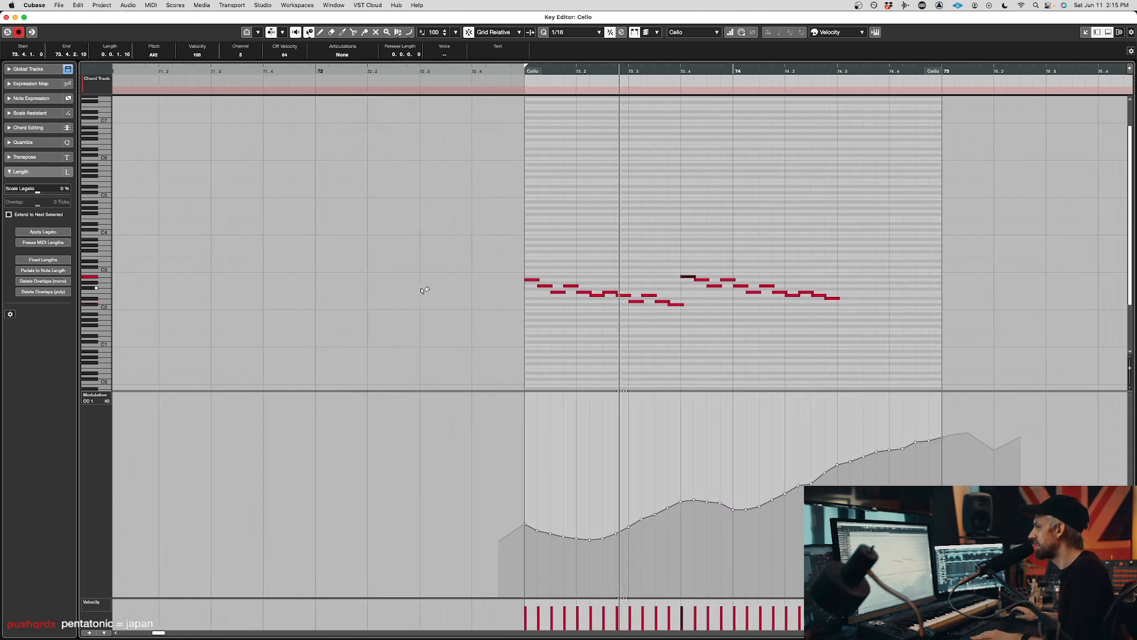
- Transpose the second half of the phrase down an octave, play it and lower its last note to D1
left_click_drag(740, 319, 554, 230)
key("shift+Down")
key("space")
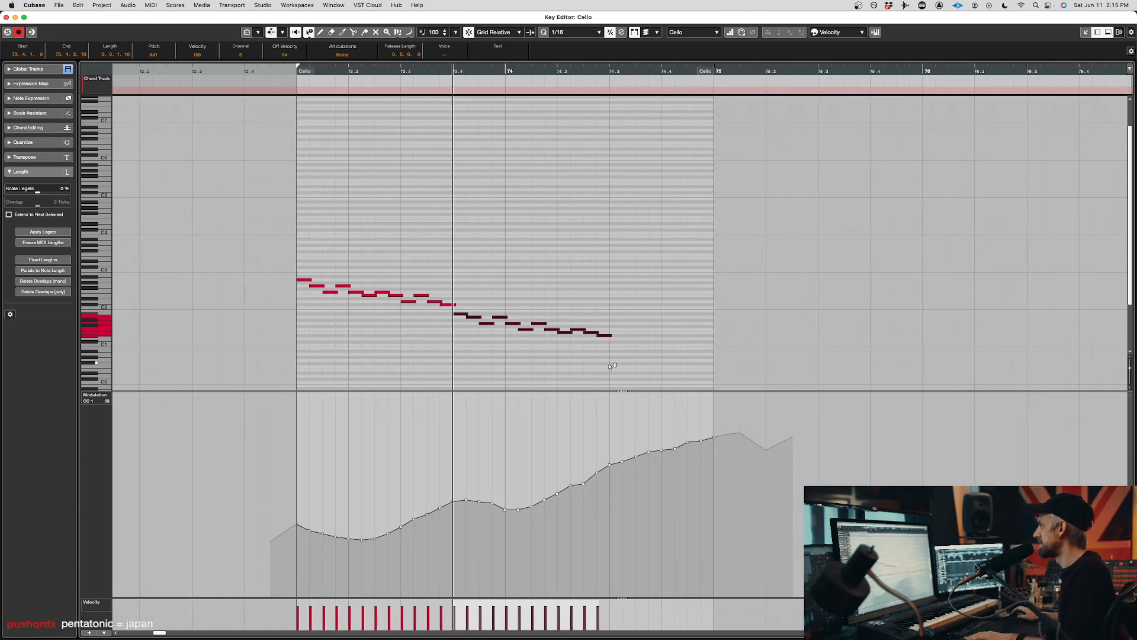
left_click_drag(608, 361, 605, 316)
- Open the SINE Player window beside the notes and bring the cello's playable runs into view in its articulation list
key("F11")
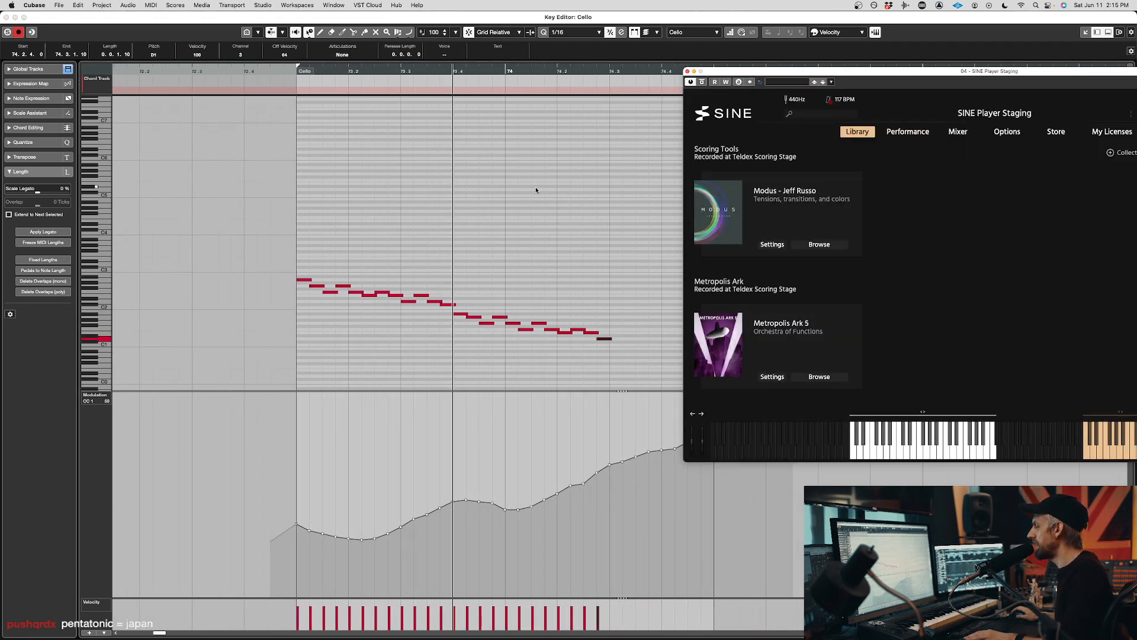
left_click_drag(884, 71, 753, 43)
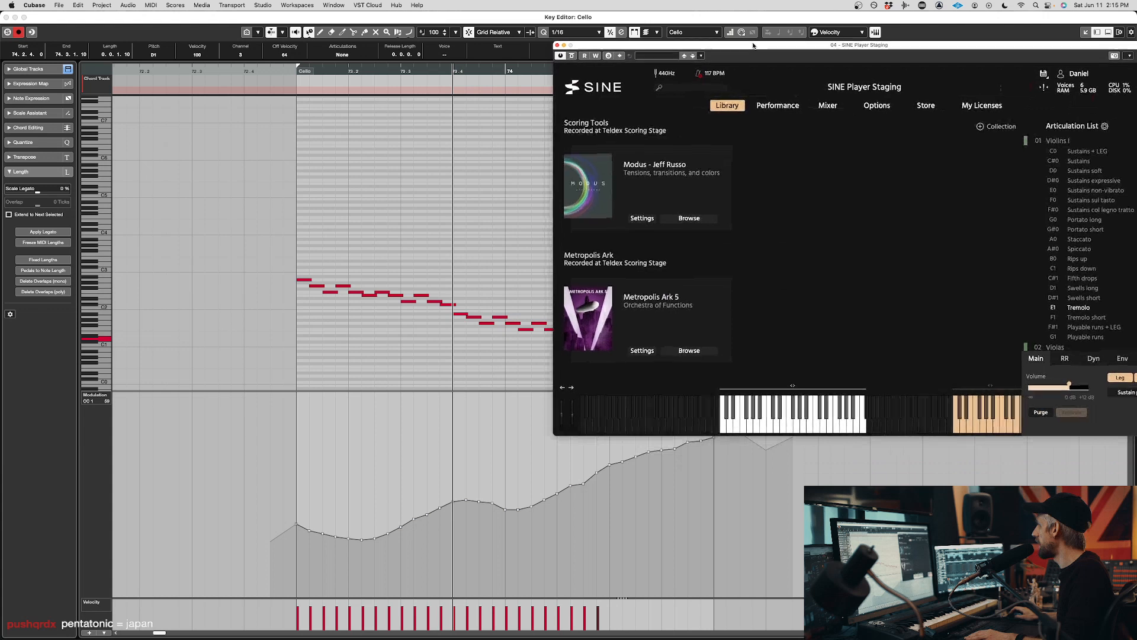
scroll(1085, 272, "down", 3)
scroll(1086, 275, "down", 3)
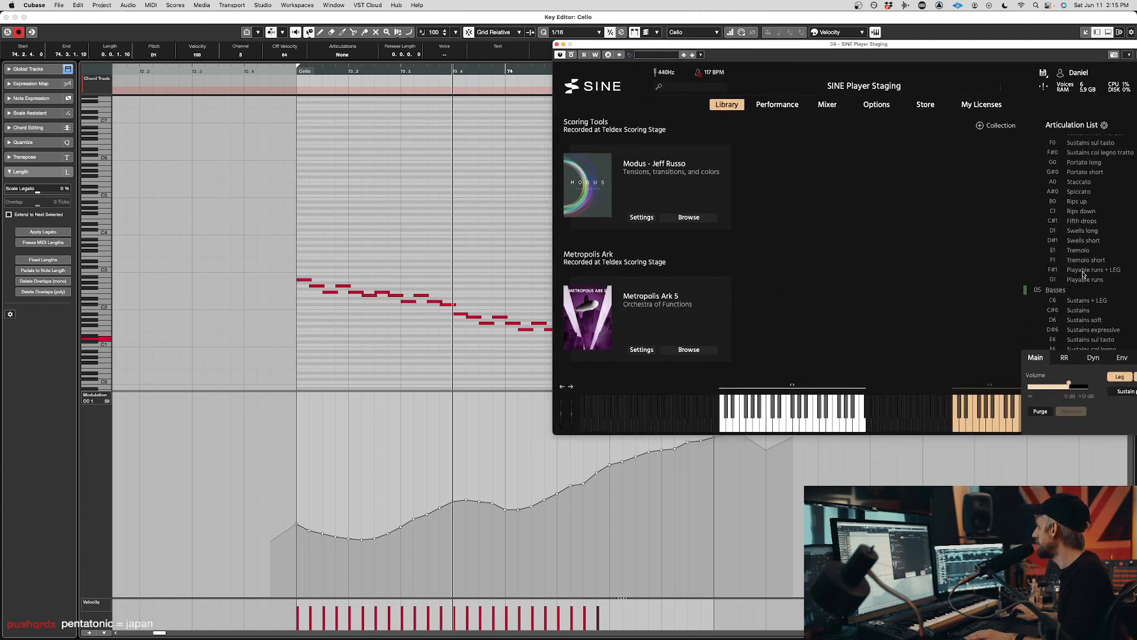
scroll(1081, 249, "up", 5)
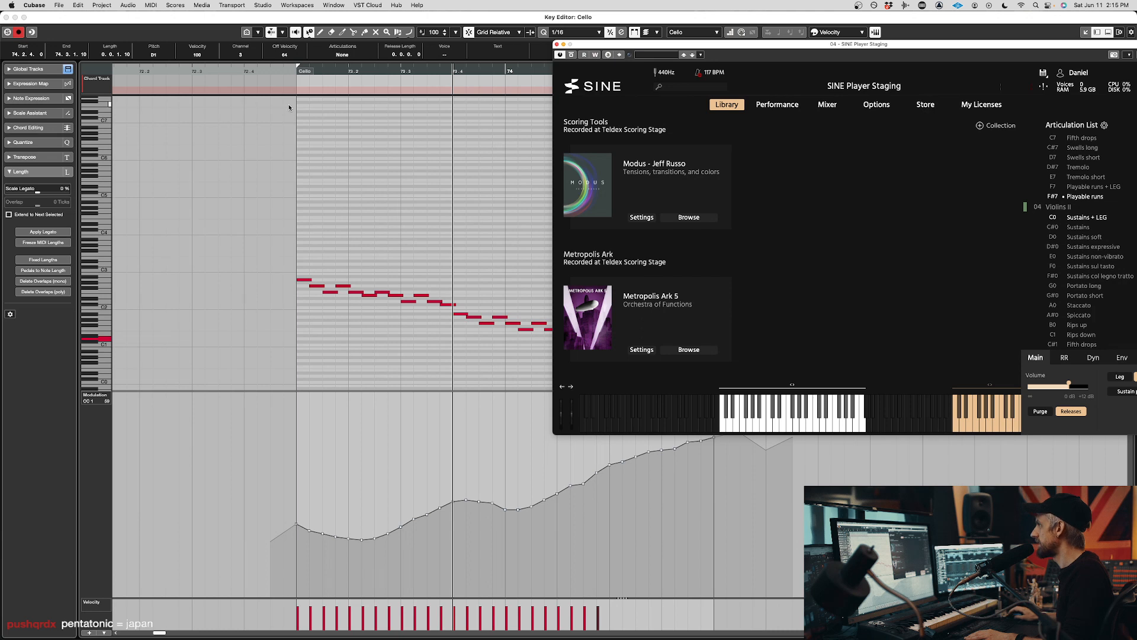
- Play the whole Cello phrase from bar 73 with the Playable runs articulation
left_click(347, 159)
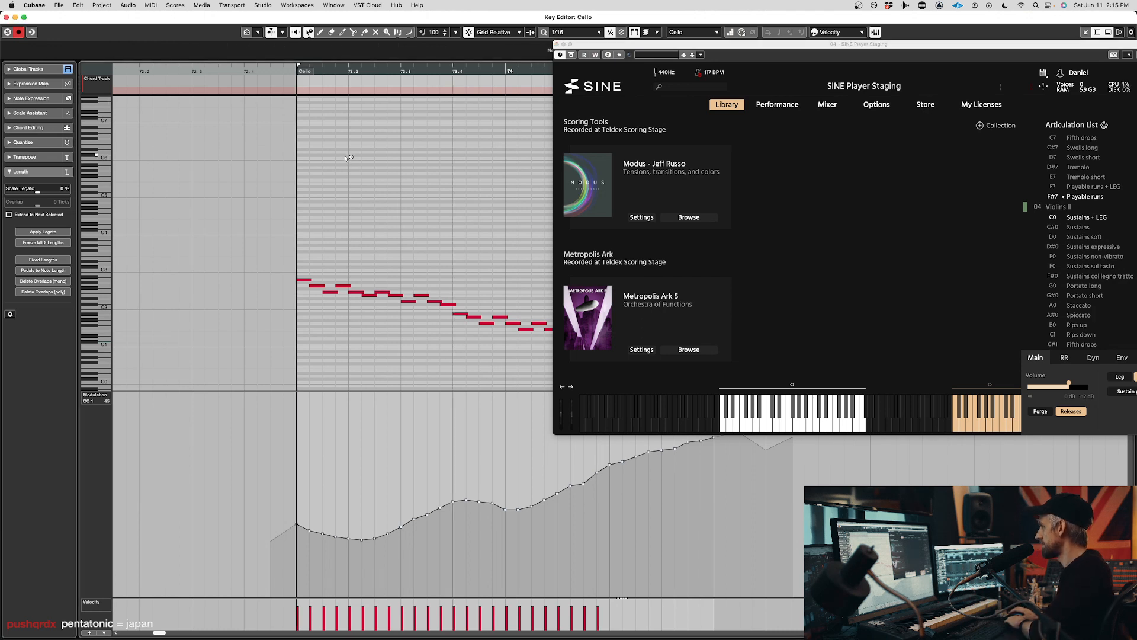
scroll(347, 159, "left", 5)
scroll(349, 159, "right", 5)
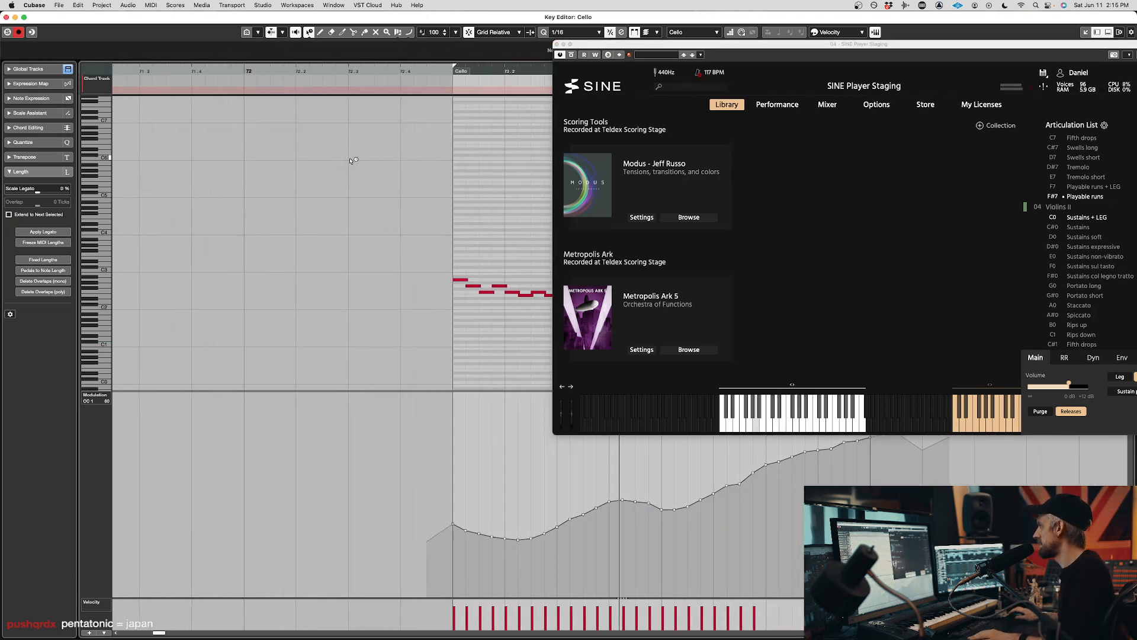
scroll(352, 160, "right", 3)
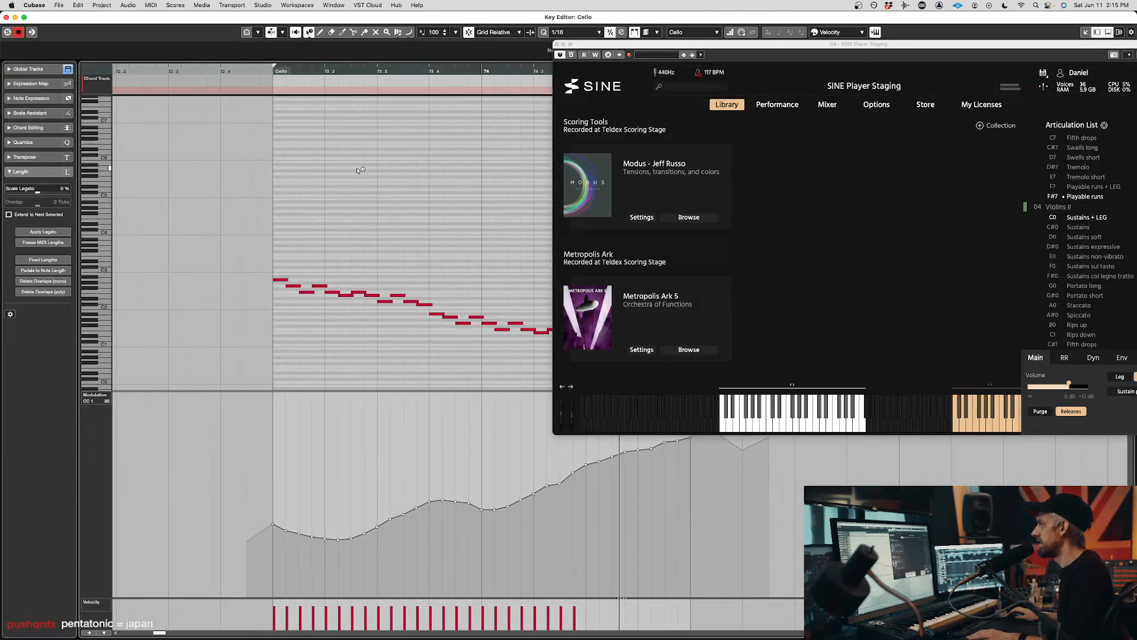
- Switch the cello to the Playable runs + LEG articulation and play the phrase again from bar 73
left_click(1089, 187)
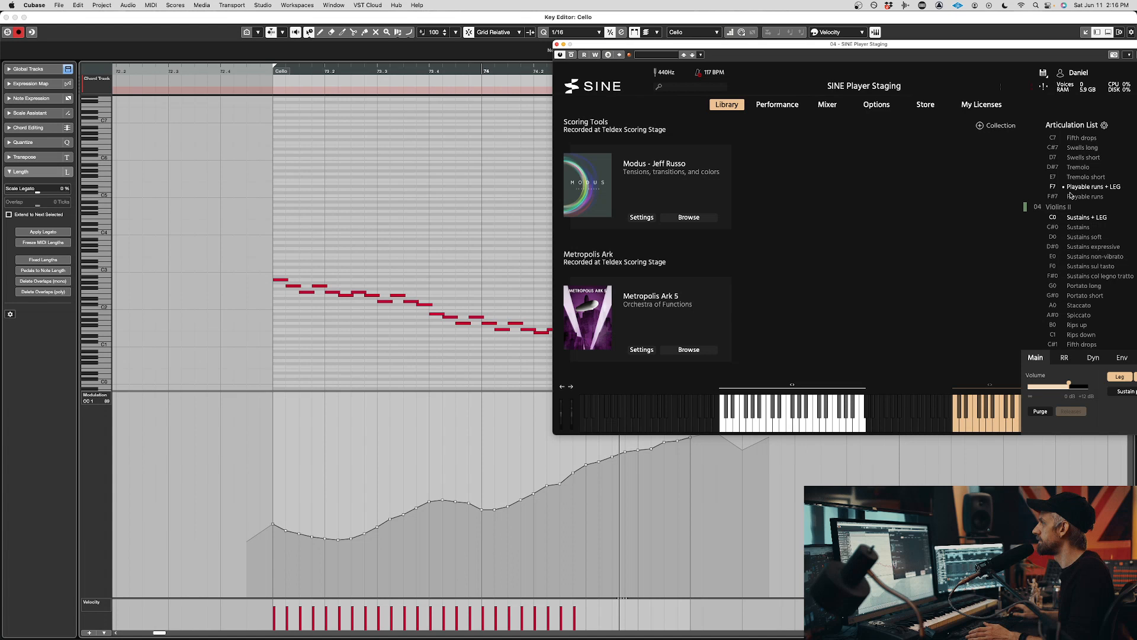
key("space")
left_click(329, 214)
key("space")
key("KP_1")
key("space")
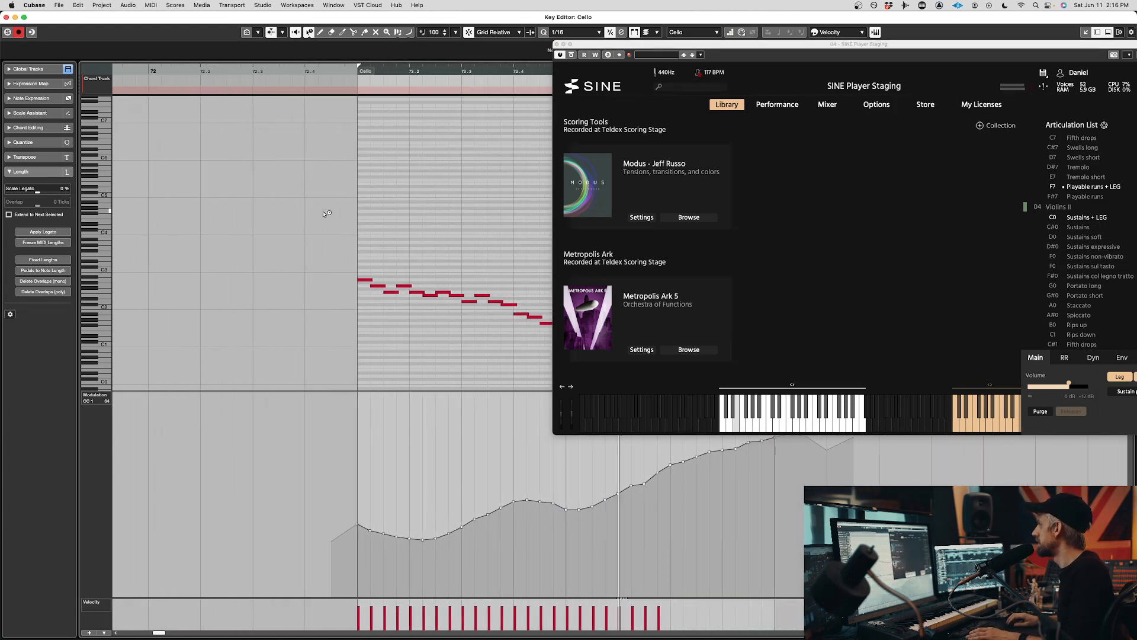
- Copy the two-bar Cello part at bar 73 to the Violin track and transpose the copy up two octaves
key("super+w")
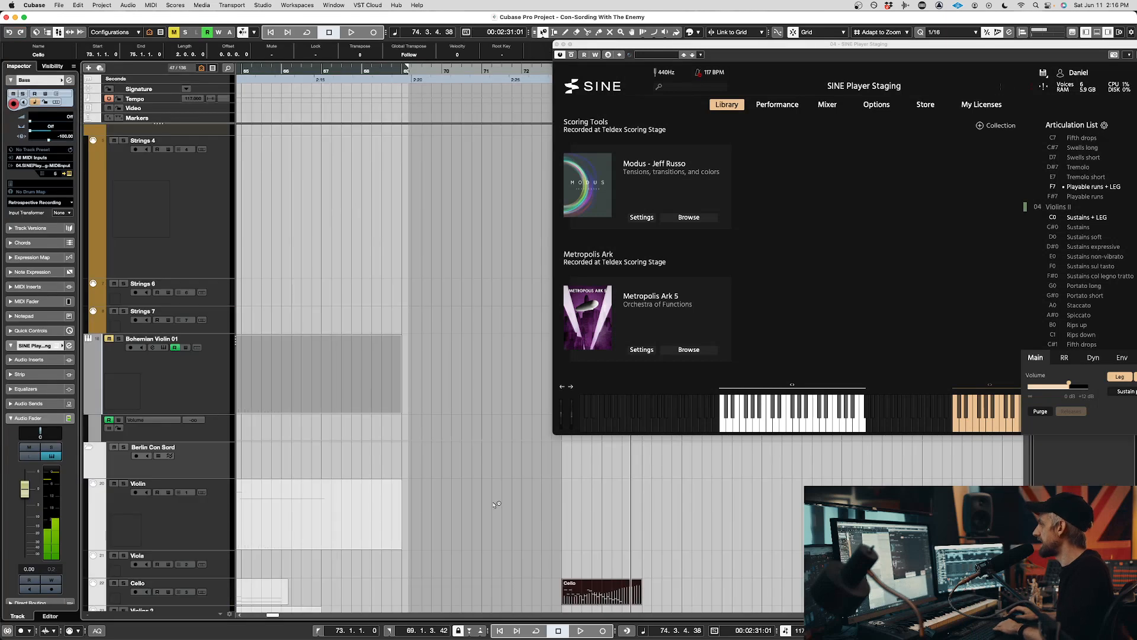
left_click_drag(588, 595, 578, 503)
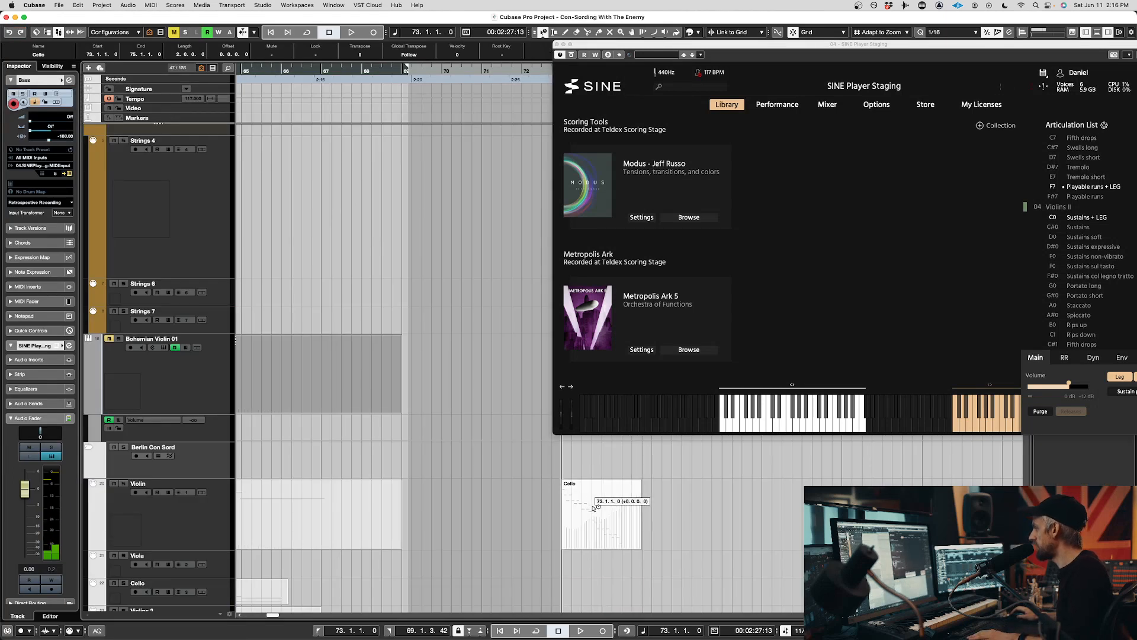
double_click(569, 508)
key("shift+Up")
key("shift+Up")
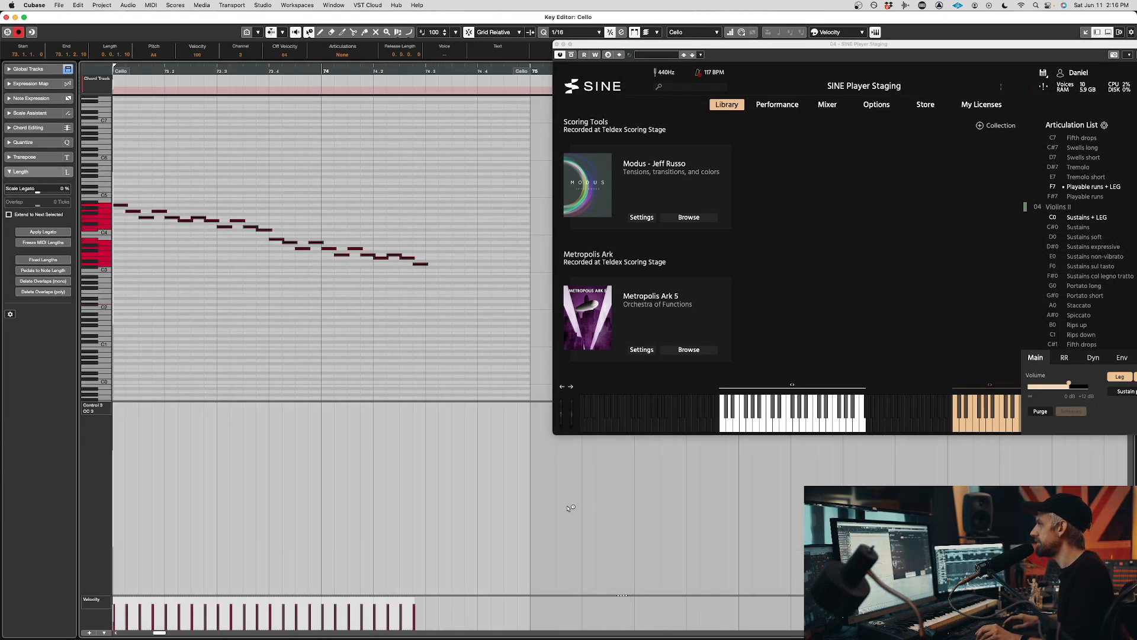
key("super+w")
- Mute the original Cello part at bar 73 on the Cello track
left_click_drag(569, 508, 587, 535)
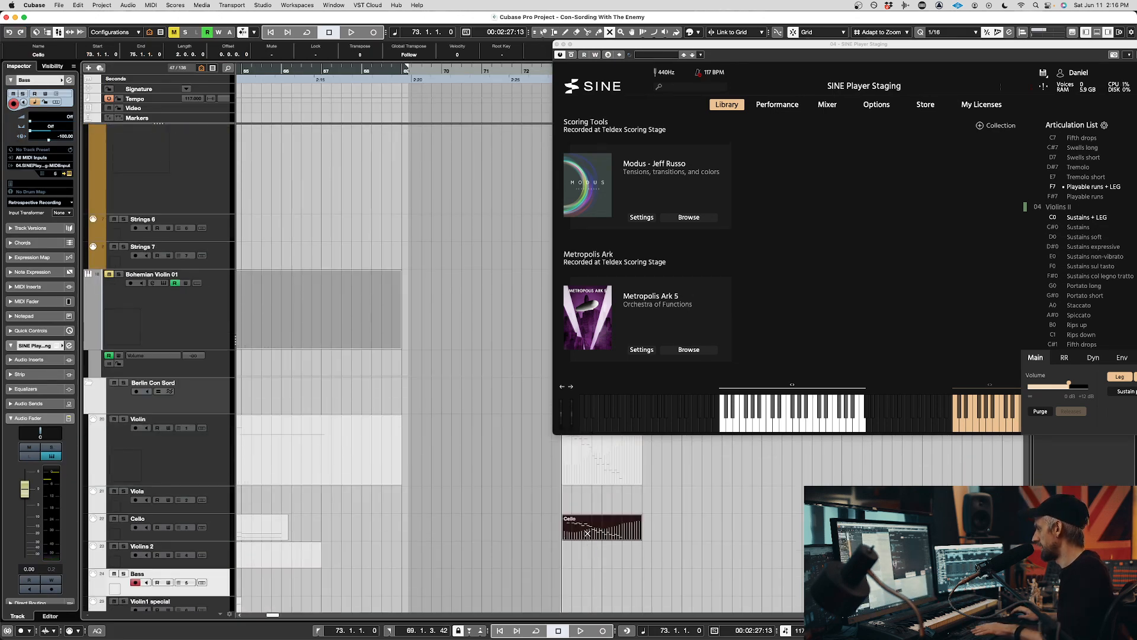
double_click(589, 533)
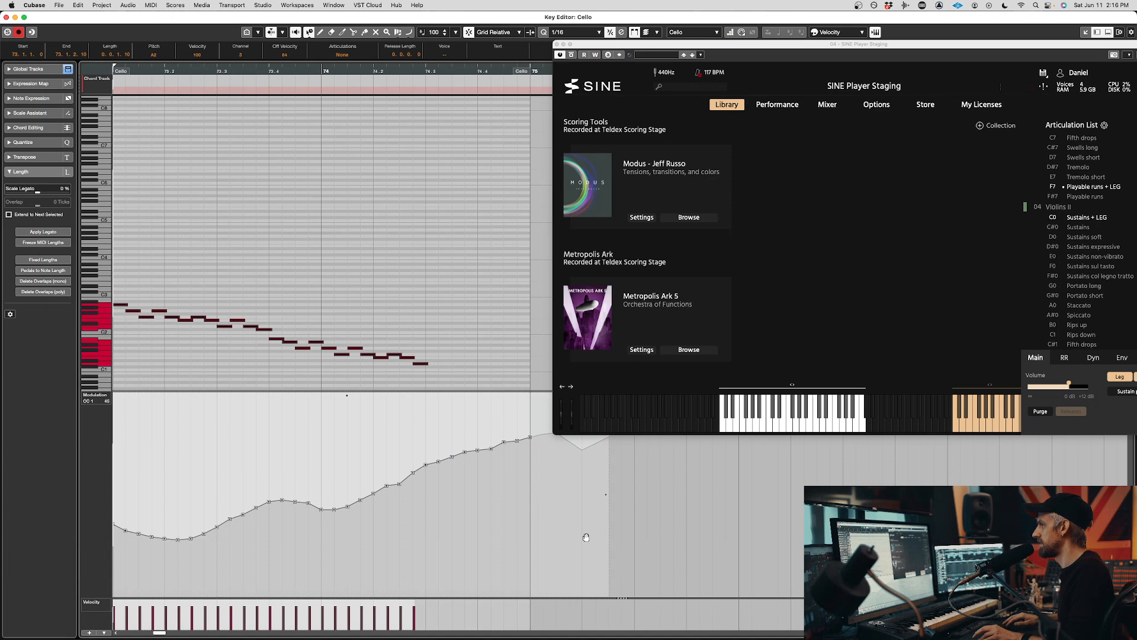
key("super+w")
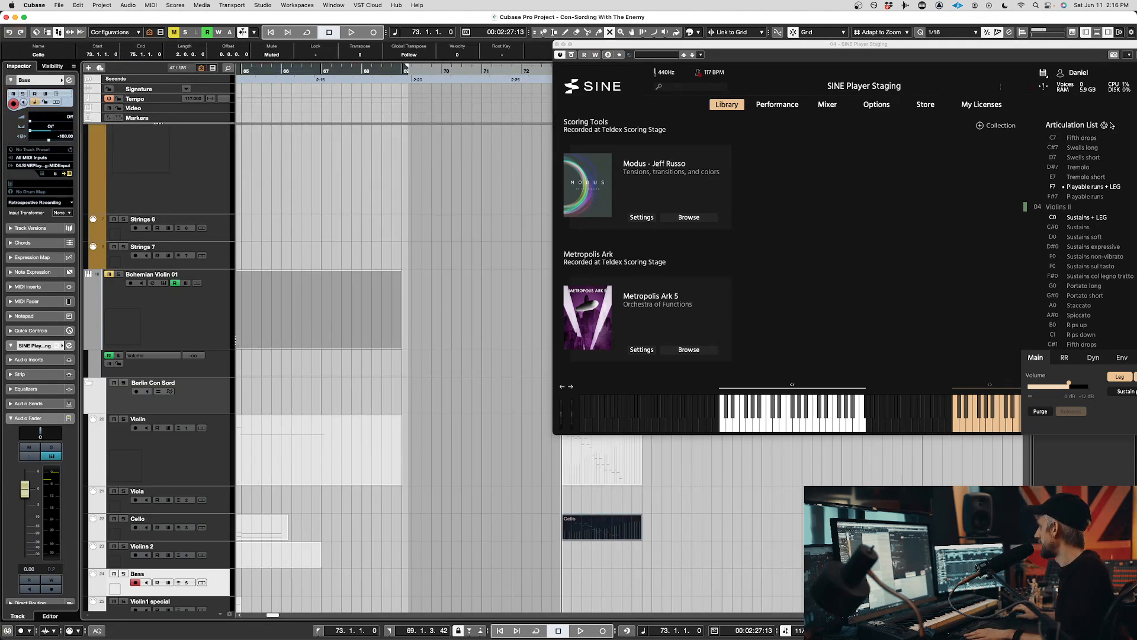
- Select the Playable runs + LEG articulation for Violins I and start playback from bar 73
scroll(1076, 229, "up", 10)
left_click(1084, 327)
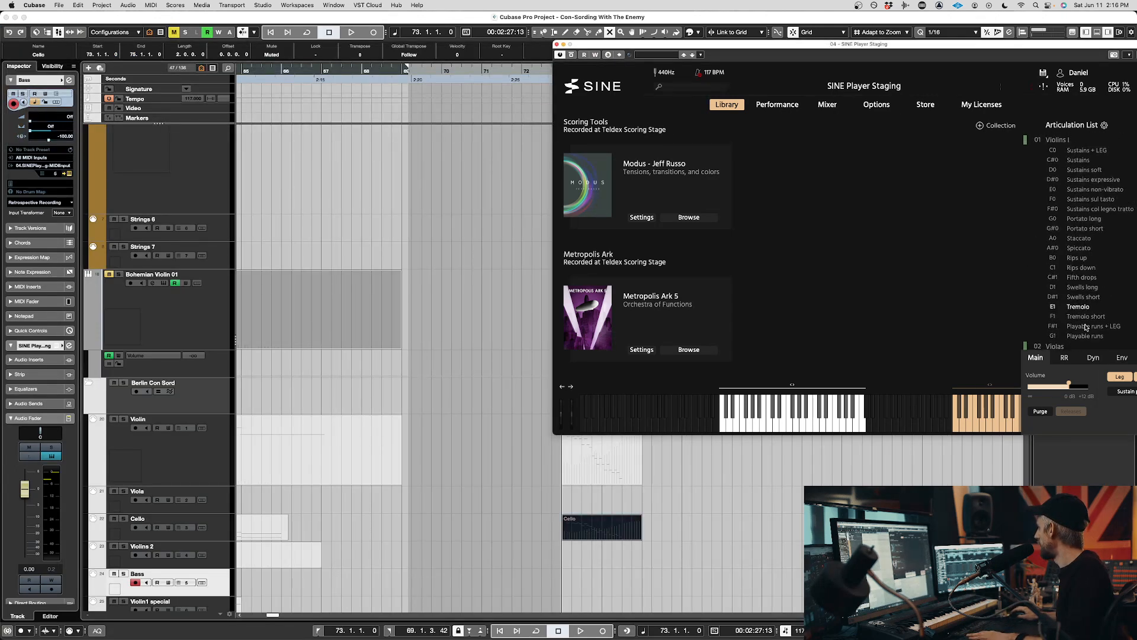
left_click(547, 514)
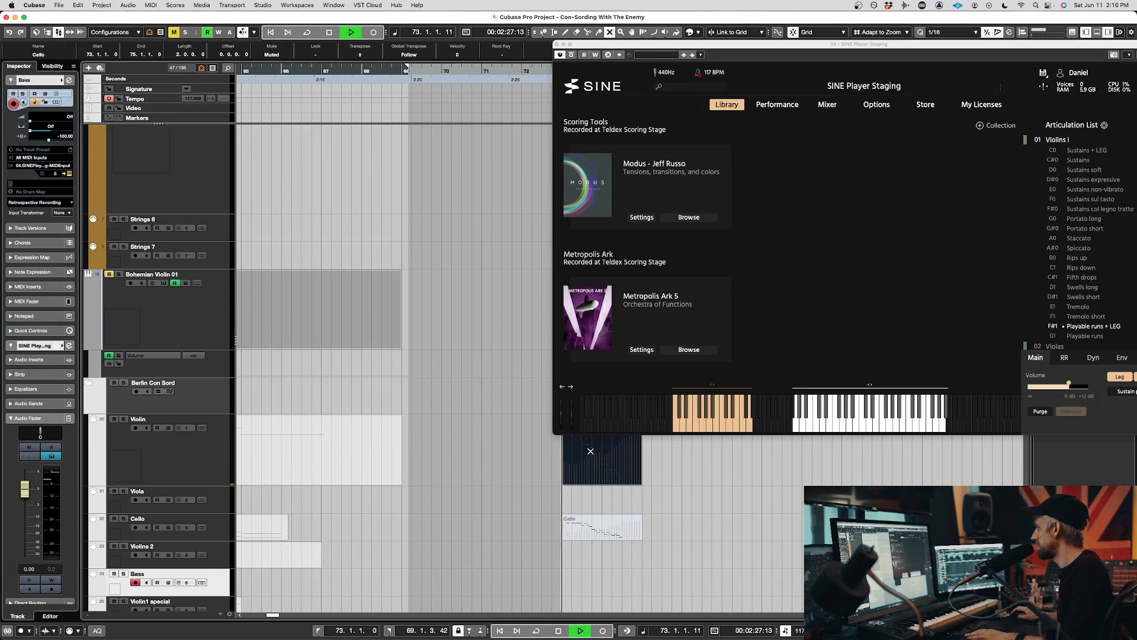
key("space")
- Open the copied part on the Violin track, draw a nearly flat controller curve from its start and play the phrase
double_click(666, 461)
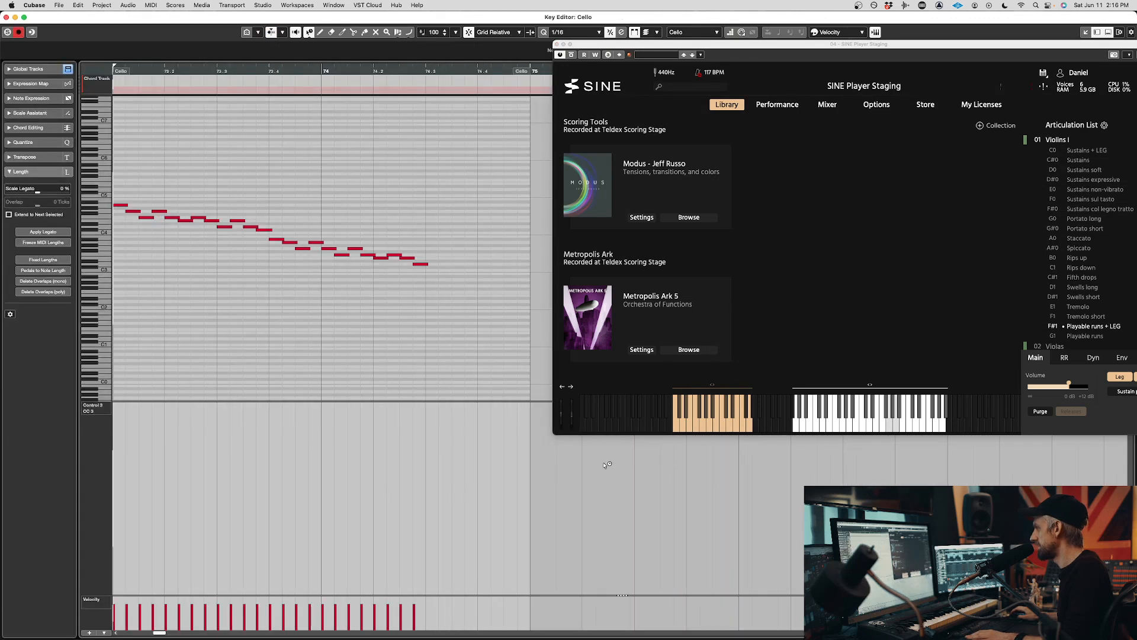
left_click_drag(563, 466, 602, 464)
scroll(450, 453, "right", 5)
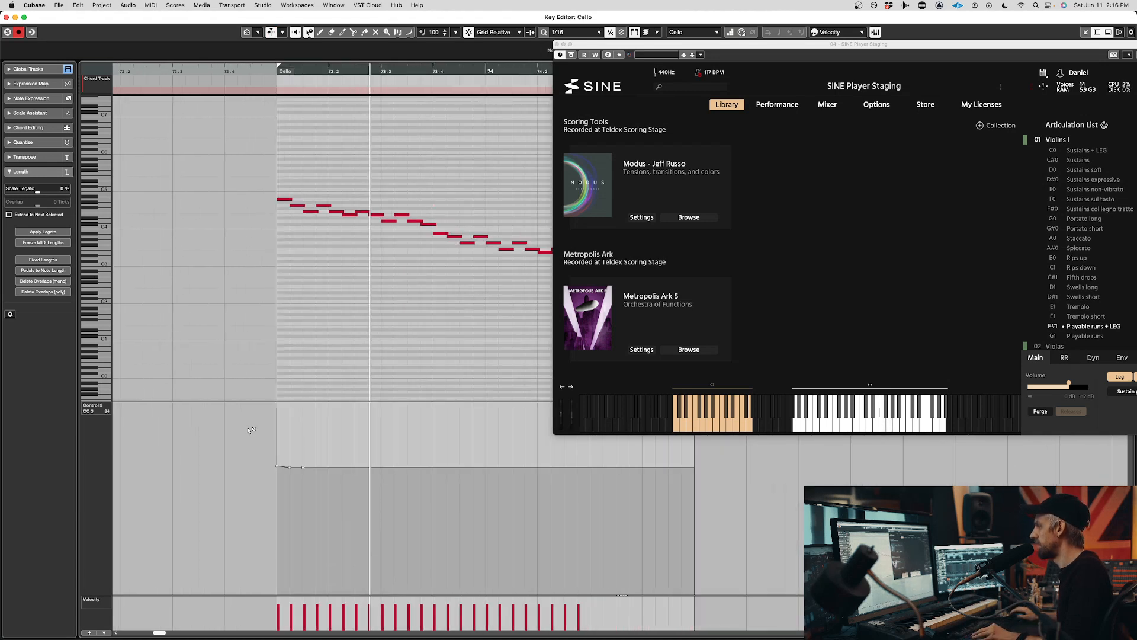
- Raise the CC 3 curve to its maximum and draw a high, gently varying CC 1 (Modulation) curve over the phrase, playing it back
left_click_drag(278, 403, 279, 404)
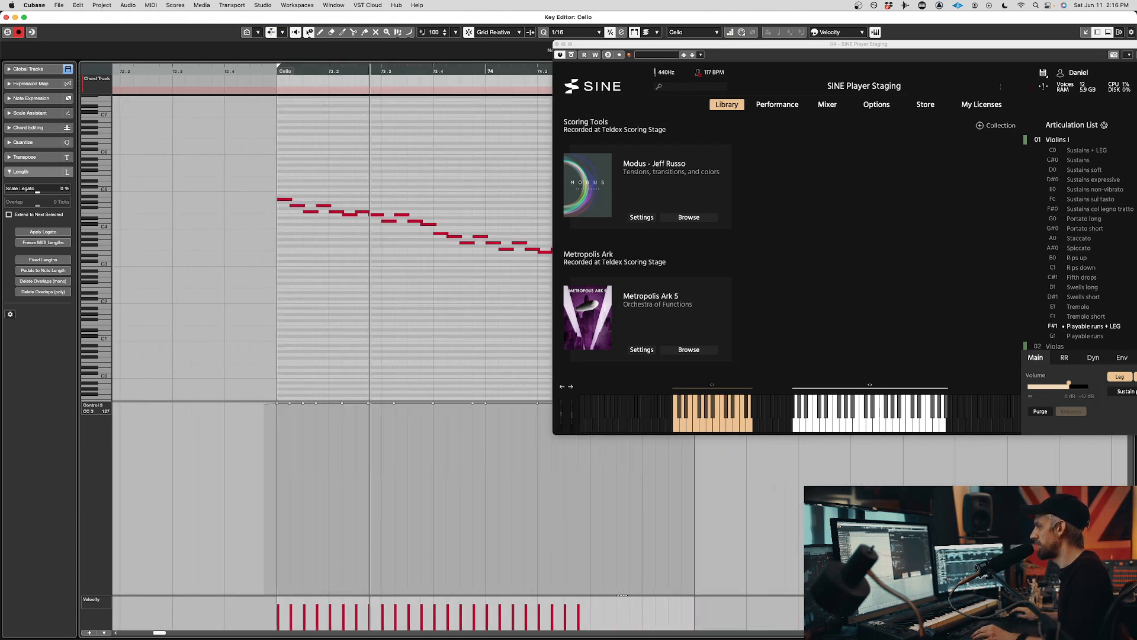
left_click(101, 407)
left_click(118, 465)
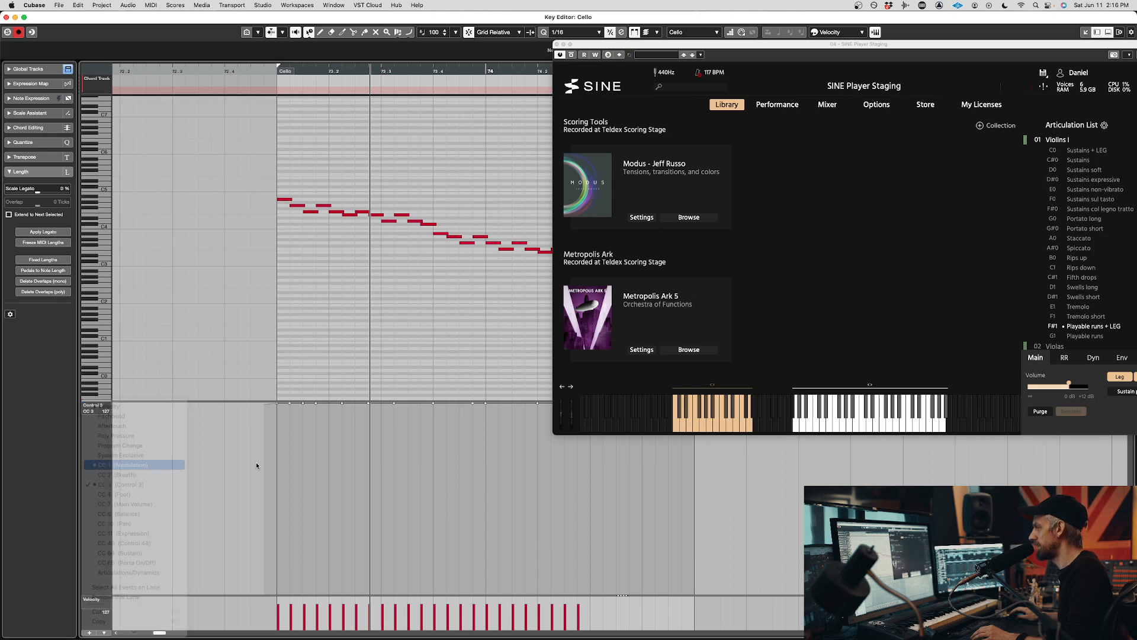
left_click_drag(285, 426, 734, 441)
key("space")
key("f")
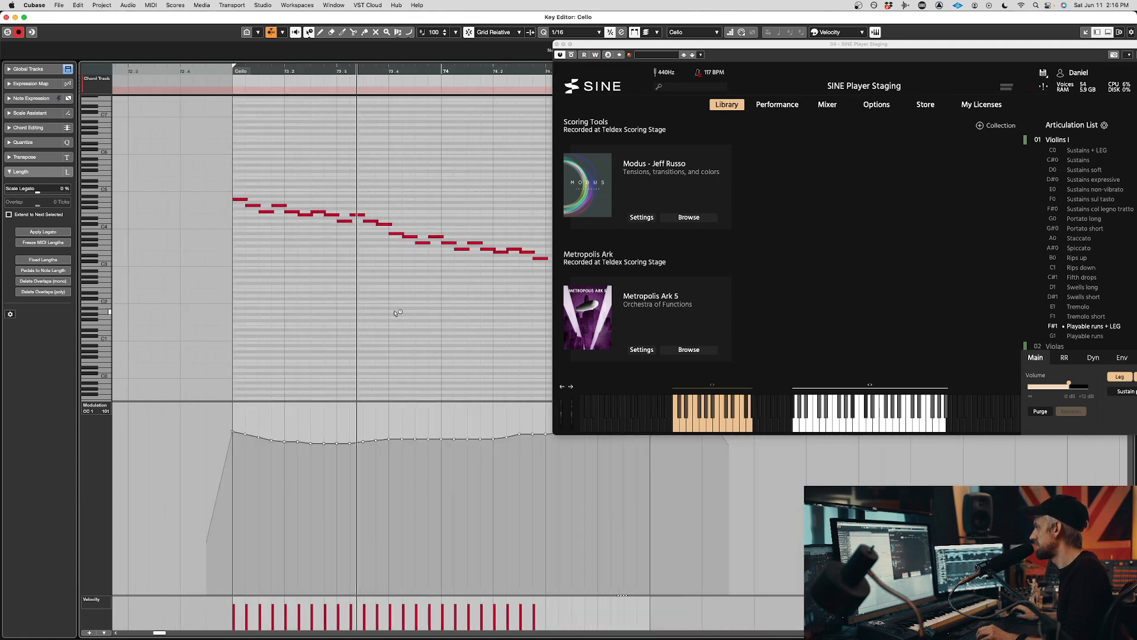
- Transpose all notes of the violin phrase up an octave and audition them
key("super+a")
key("shift+Up")
key("space")
key("space")
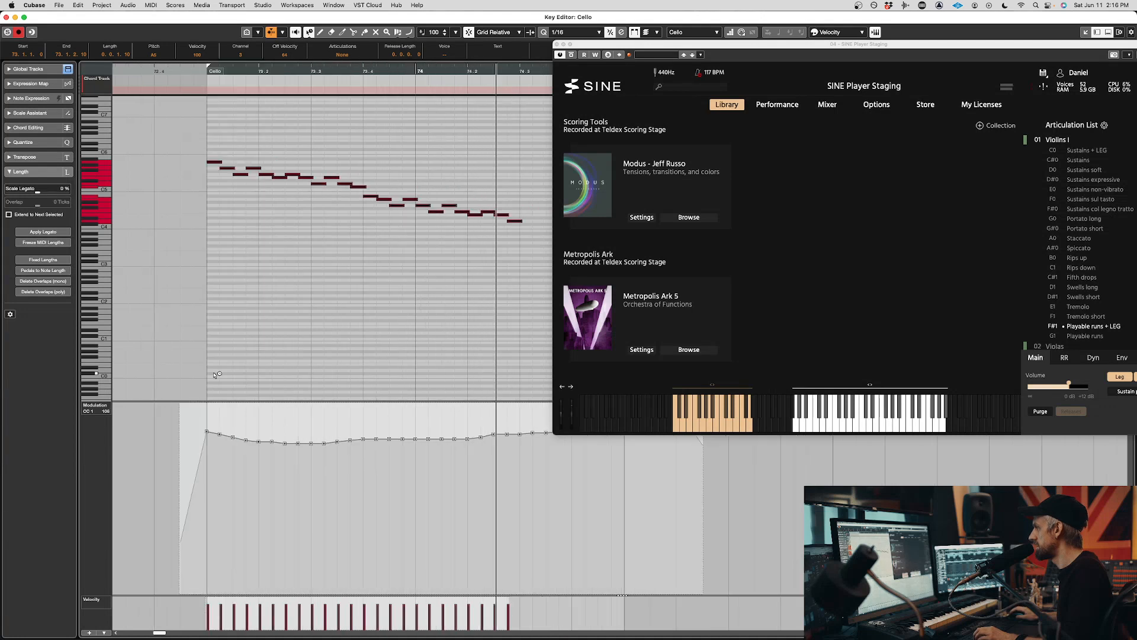
- Redraw the CC 1 (Modulation) curve close to its maximum over the phrase and switch the controller lane back to CC 3
left_click(213, 376)
mouse_move(193, 419)
left_mouse_down()
mouse_move(219, 407)
mouse_move(571, 388)
left_mouse_up()
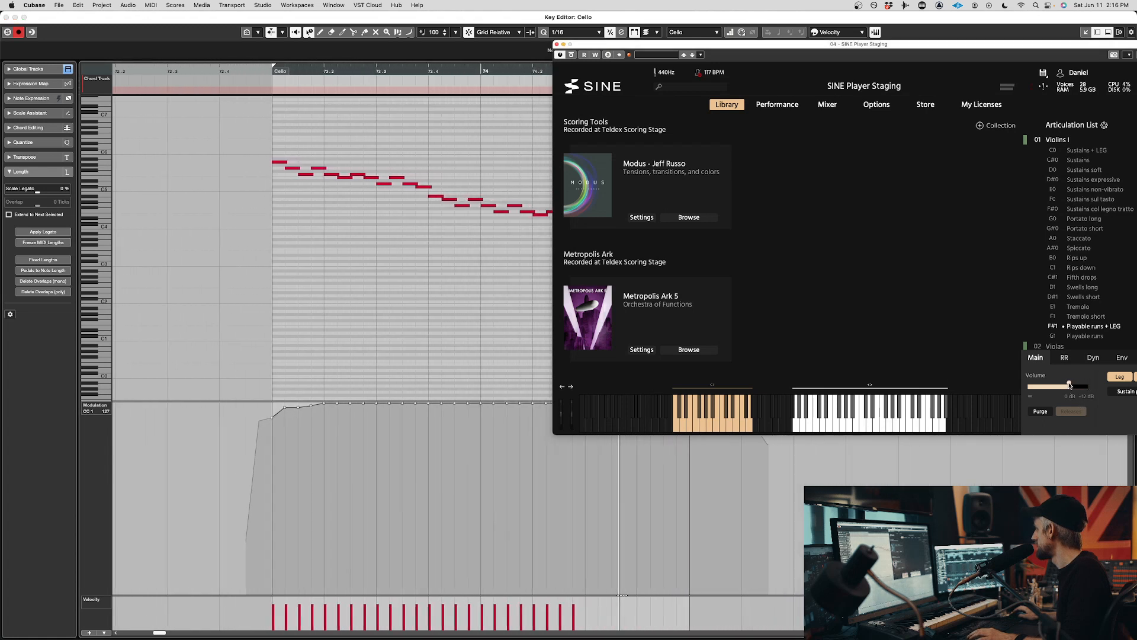
left_click(96, 407)
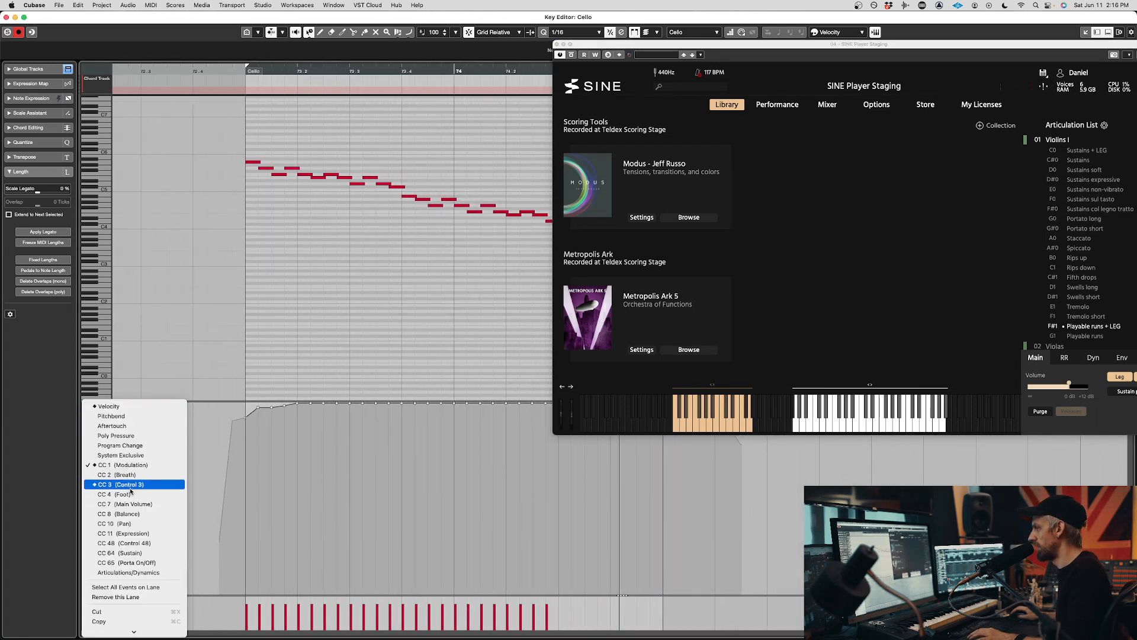
left_click(130, 484)
left_click(99, 407)
key("Escape")
key("Escape")
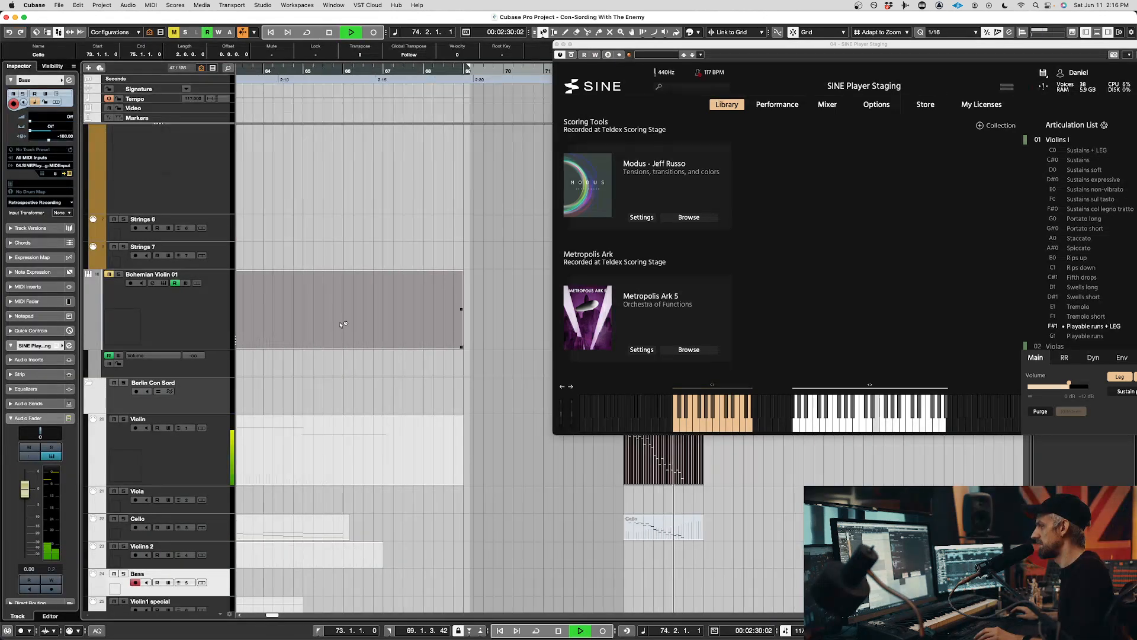
- Raise the Playable runs + LEG volume for Violins I to the maximum and transpose the violin phrase up an octave
double_click(470, 453)
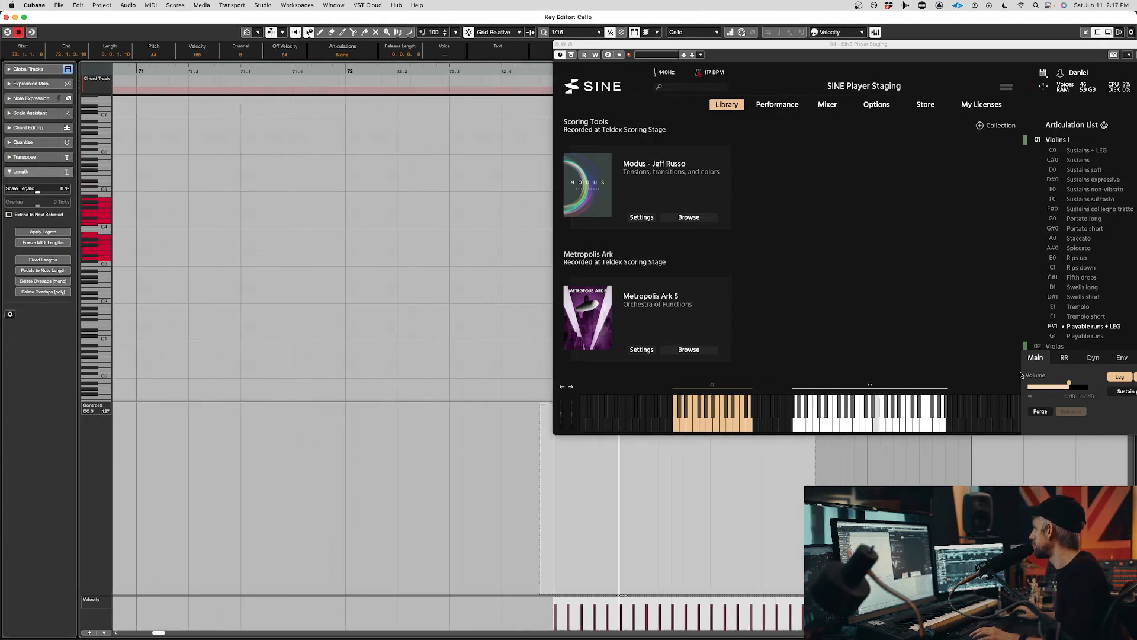
left_click(1073, 385)
left_click_drag(1074, 385, 1090, 386)
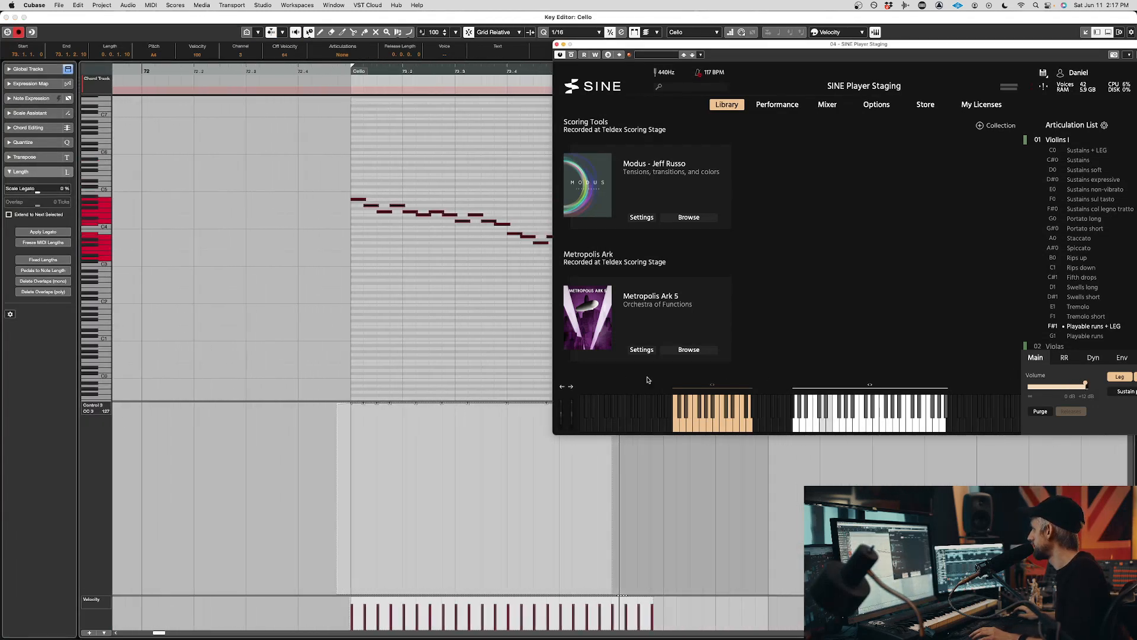
key("shift+Up")
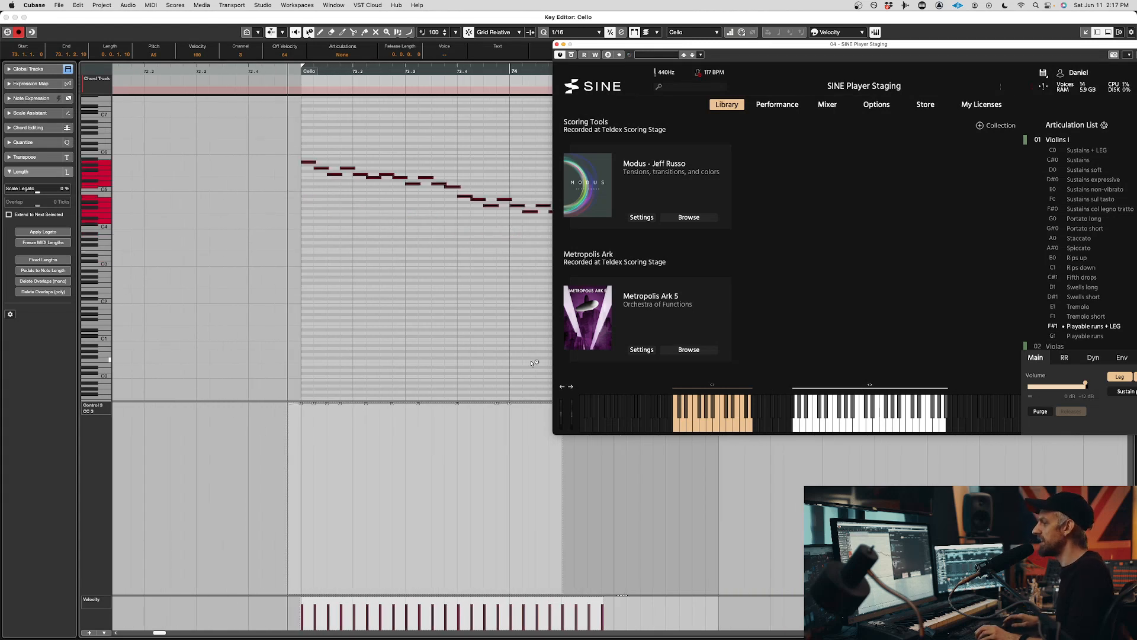
key("Return")
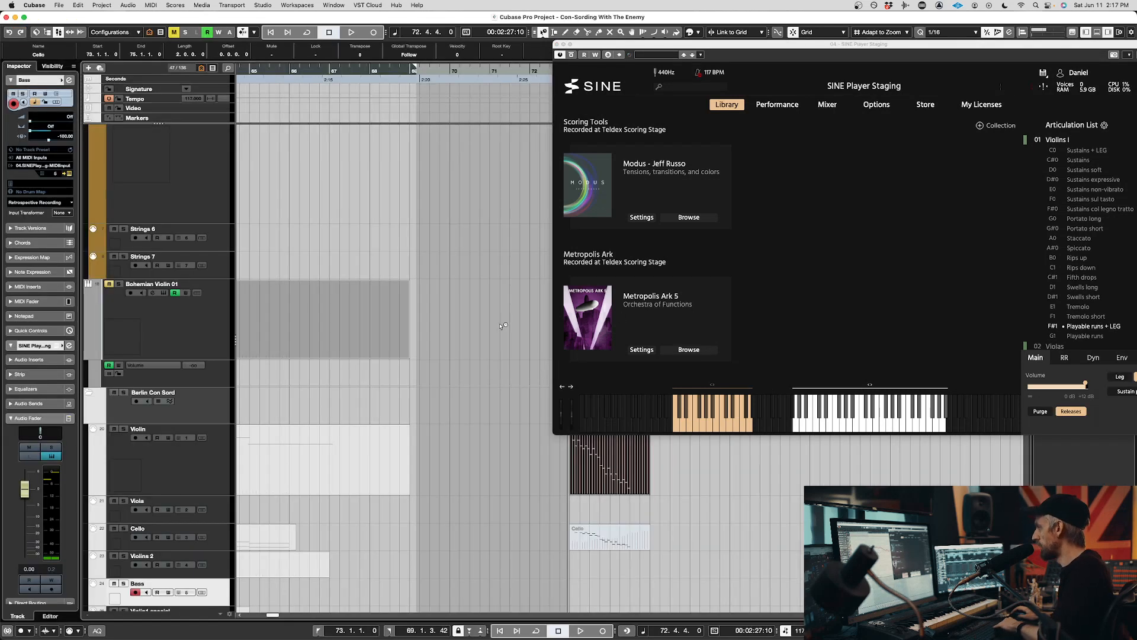
- Select the Cello part at bar 73, play it together with the Violin part and reopen the phrase in the Key Editor
left_click(597, 537)
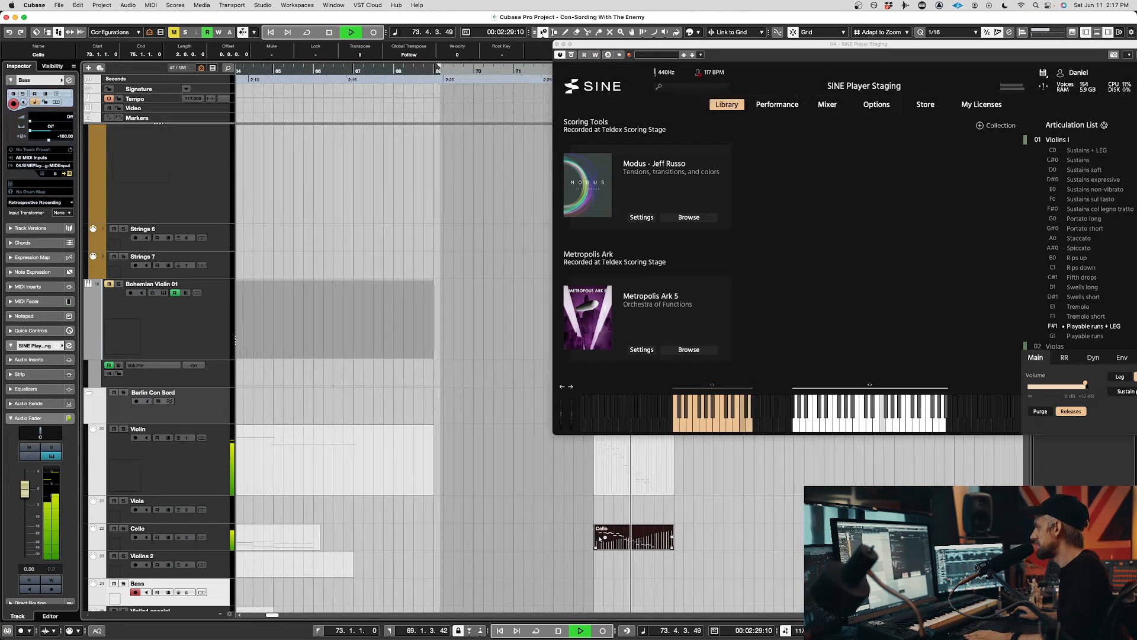
key("space")
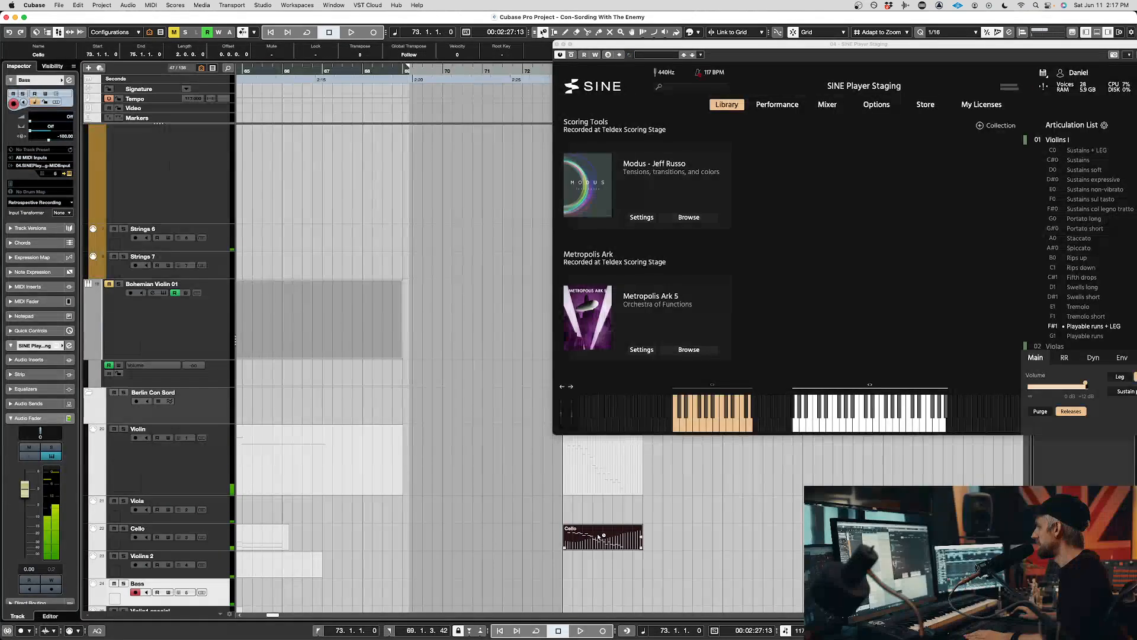
double_click(601, 536)
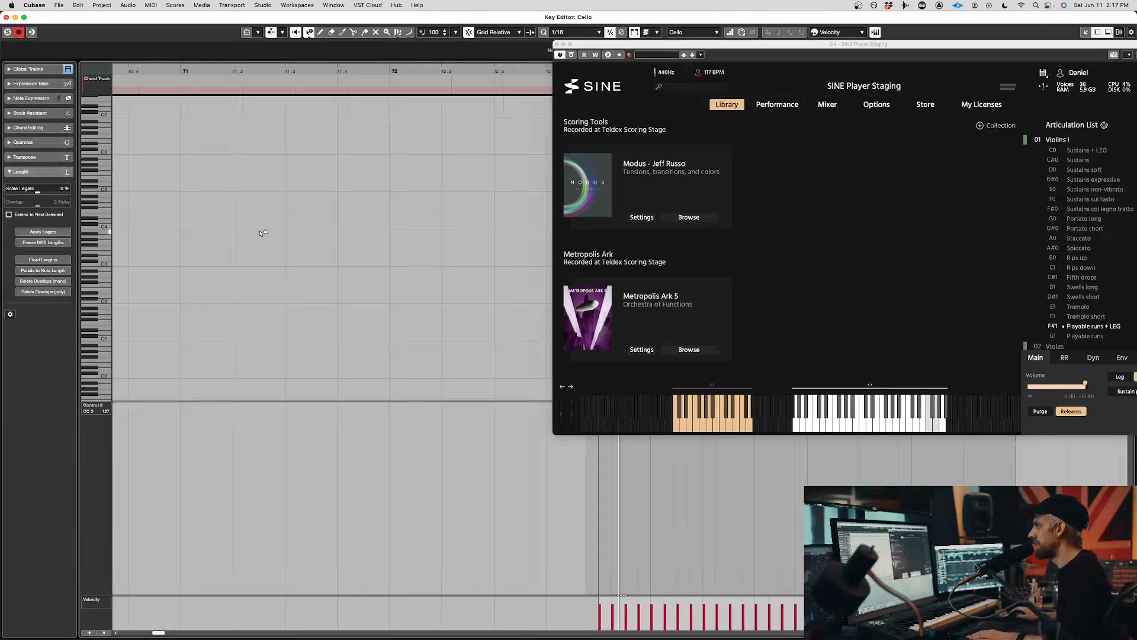
- Reselect the Playable runs + LEG articulation for Violins I and transpose all notes of the violin phrase down an octave
left_click(1073, 330)
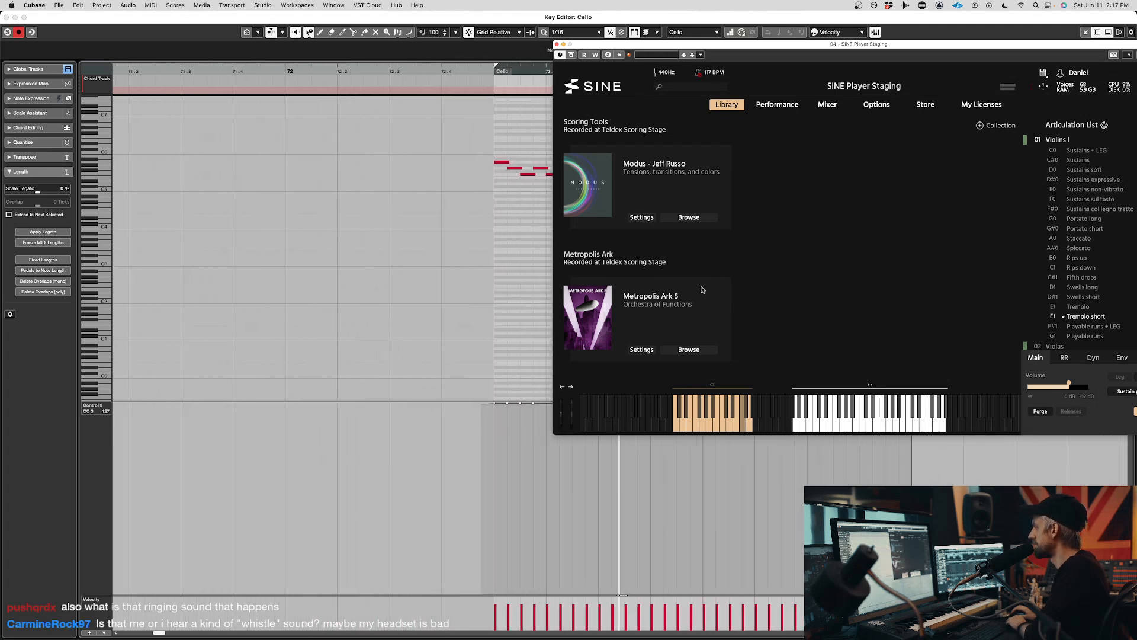
left_click(1076, 326)
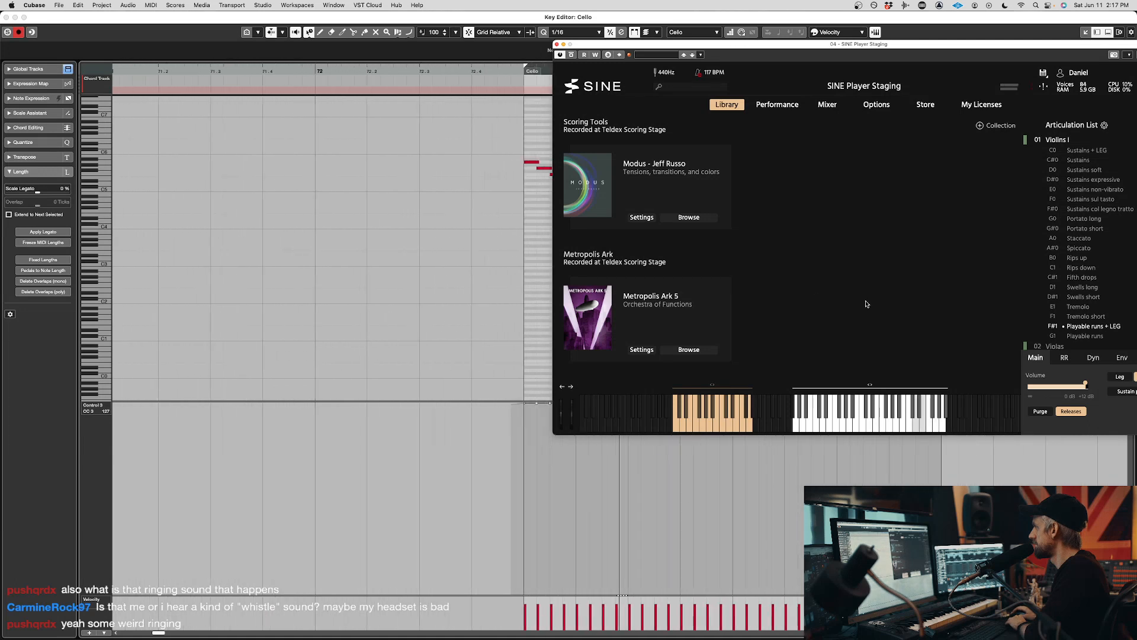
key("super+a")
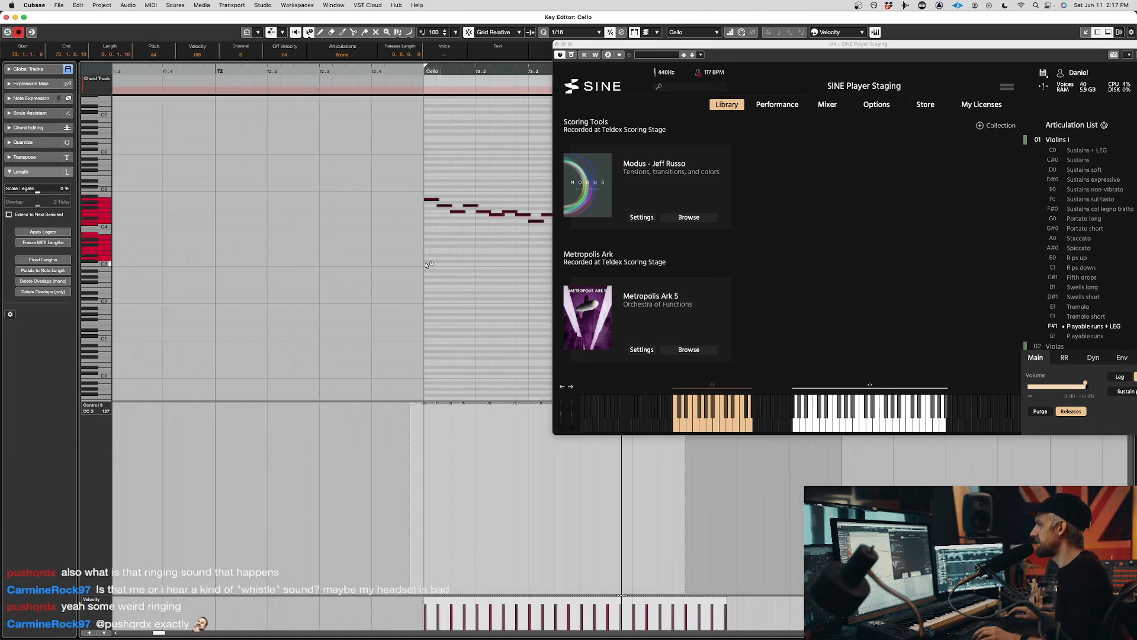
key("space")
- Redraw the CC 3 curve close to zero across the whole violin phrase and play it
left_click(390, 556)
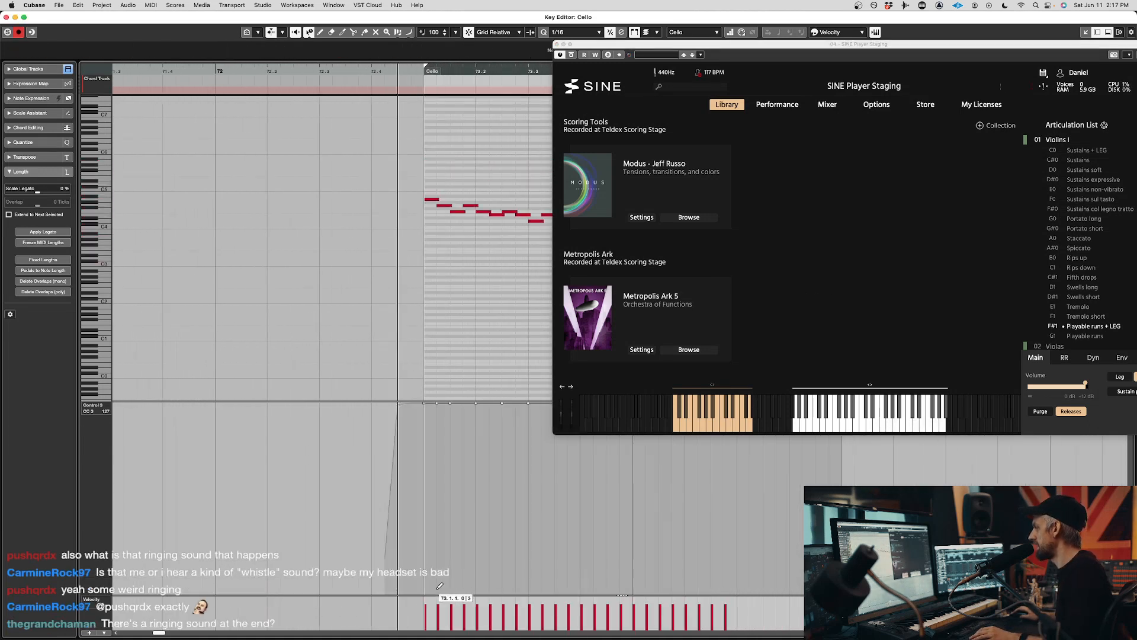
left_click_drag(428, 588, 897, 594)
key("space")
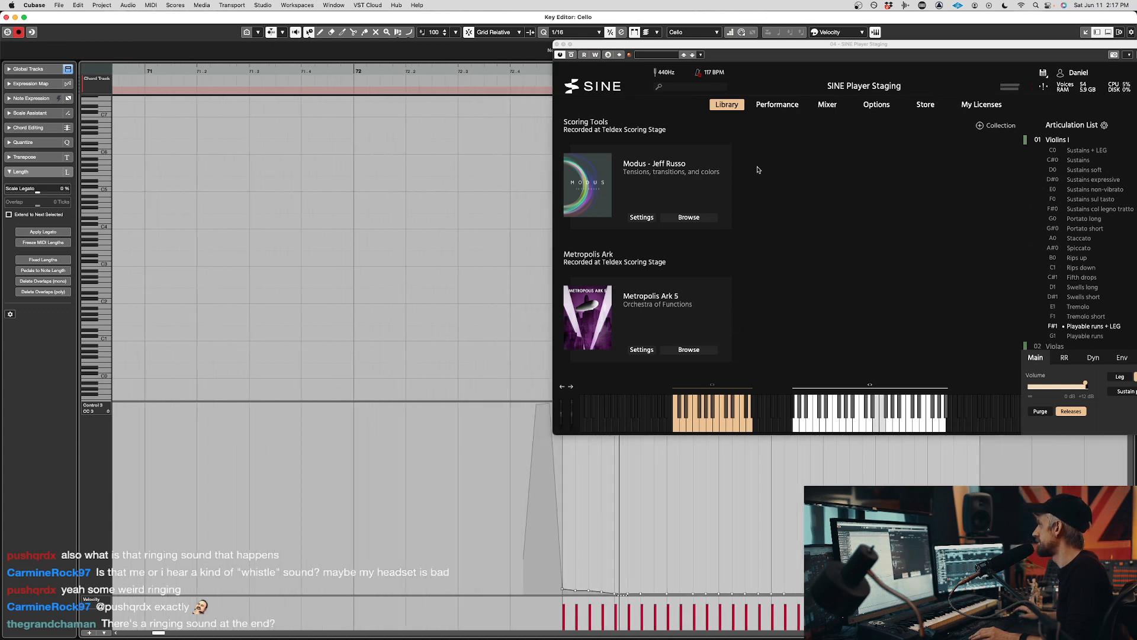
- Examine the Violins I articulation switches and switch mode on the SINE Player's Performance page
left_click(789, 105)
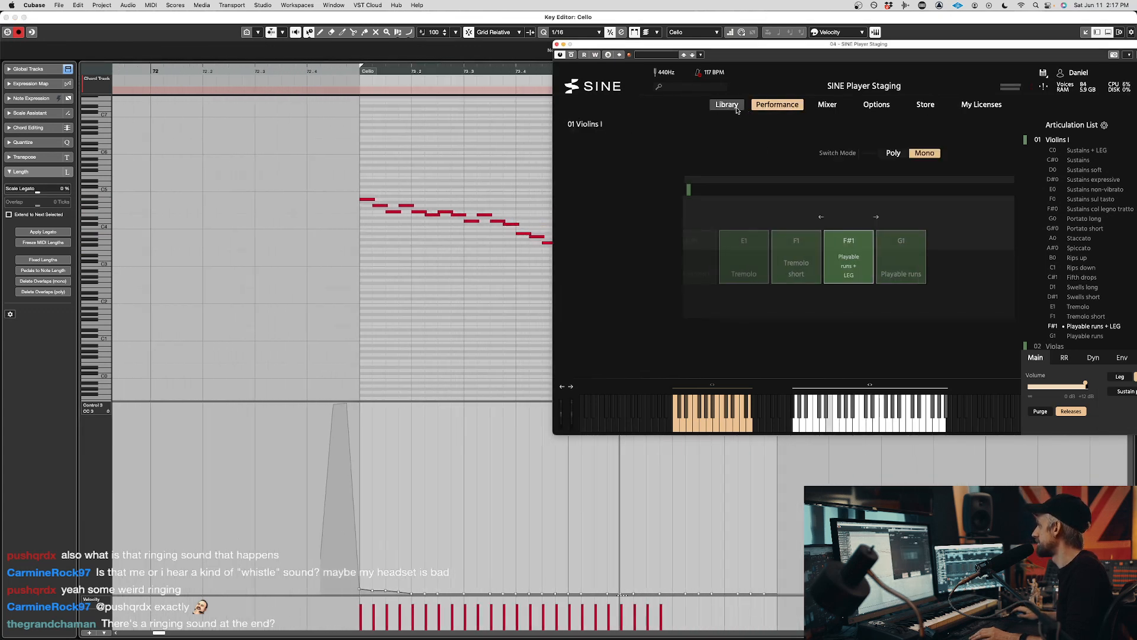
left_click(718, 107)
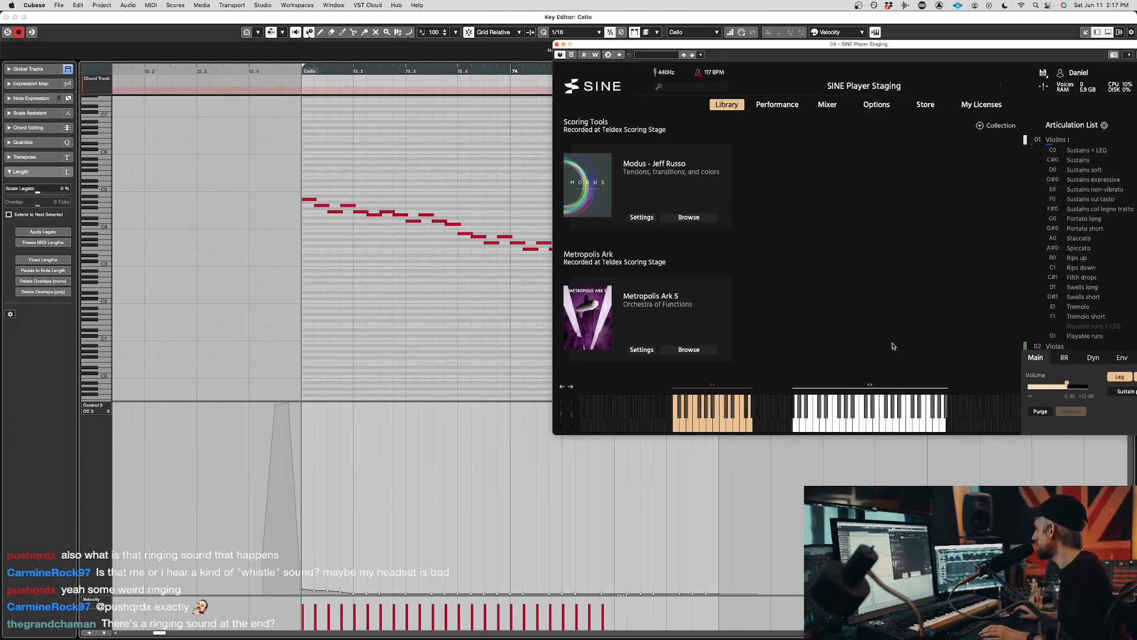
left_click_drag(893, 46, 589, 103)
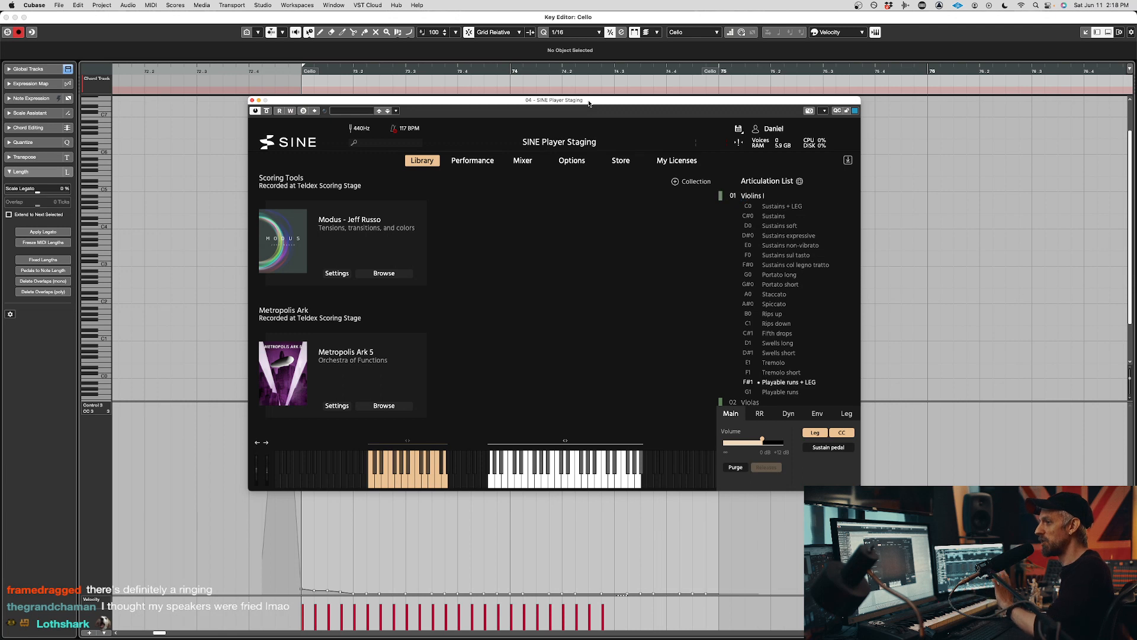
left_click(928, 245)
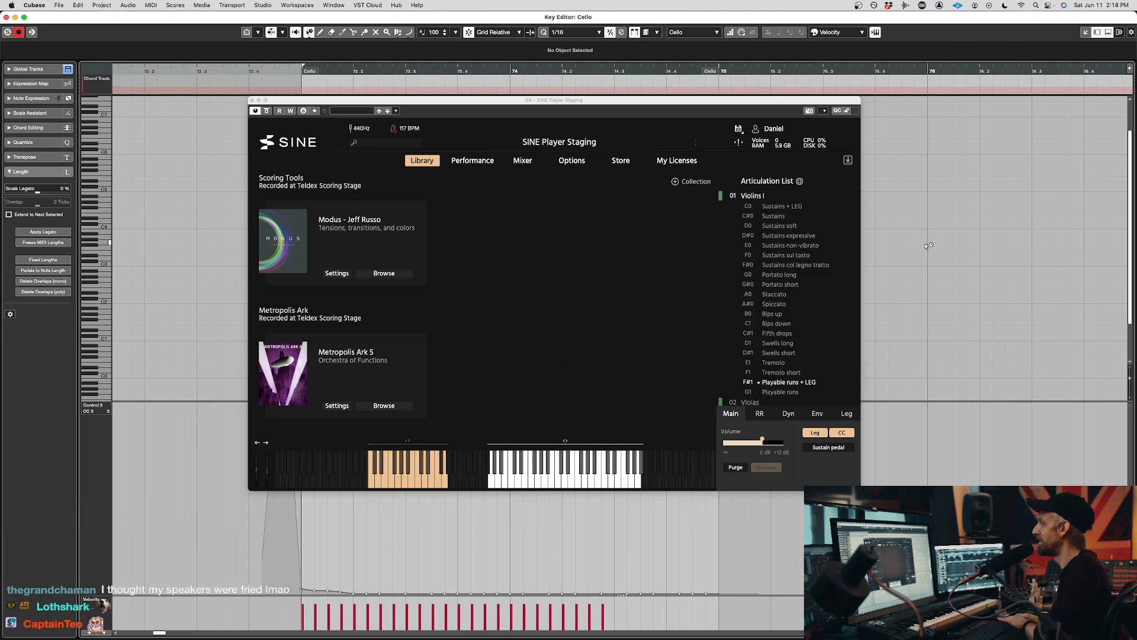
left_click_drag(412, 102, 434, 96)
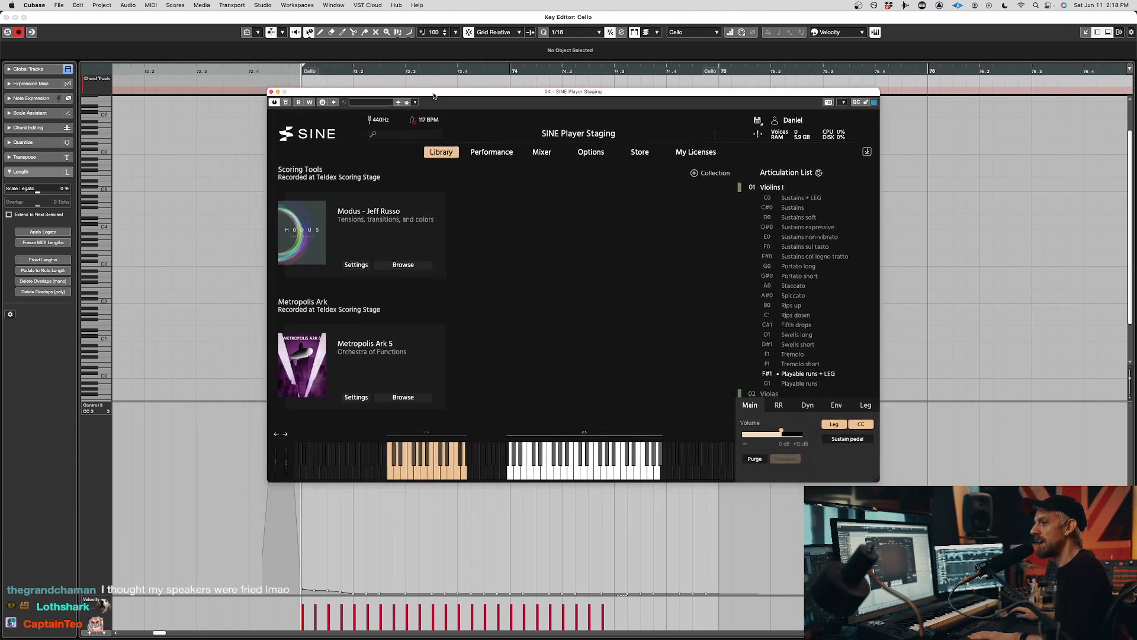
key("space")
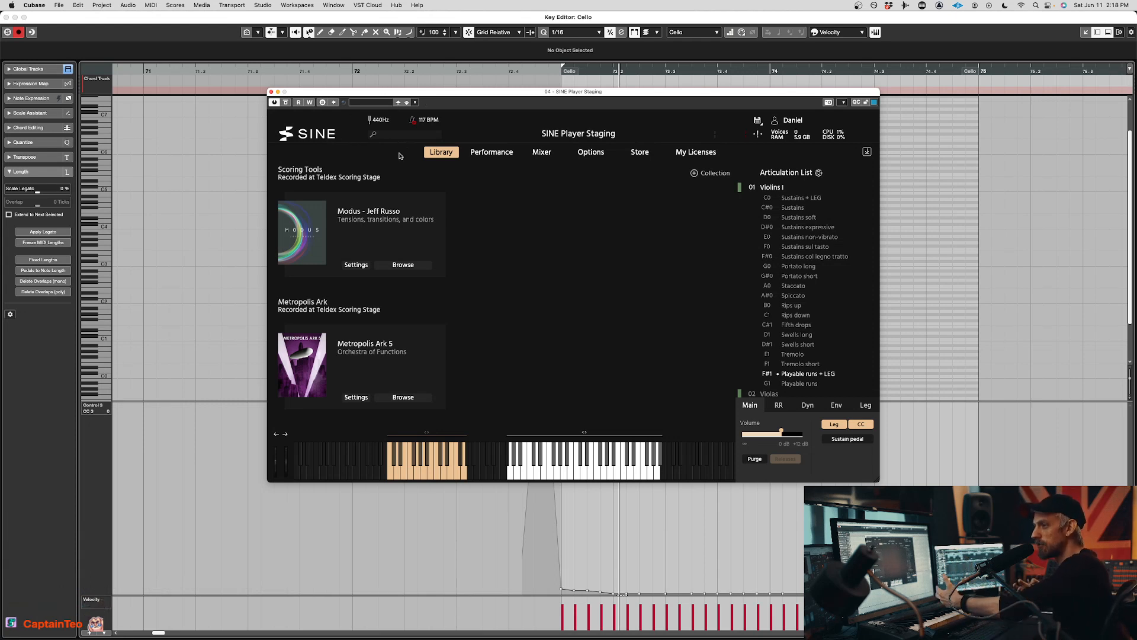
left_click_drag(407, 89, 362, 92)
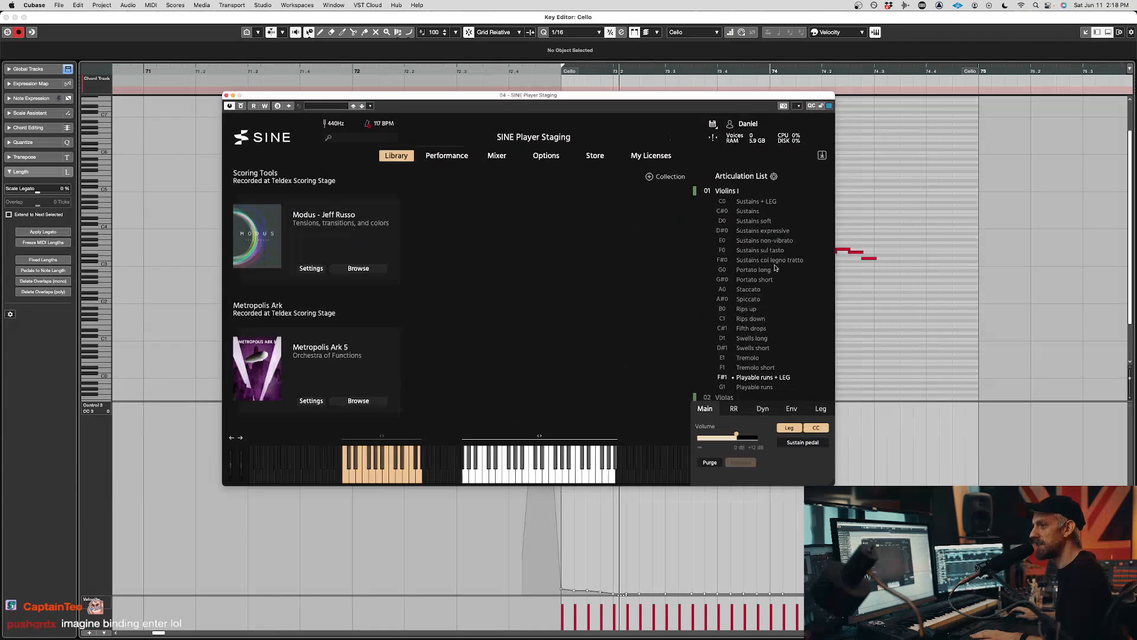
left_click(447, 155)
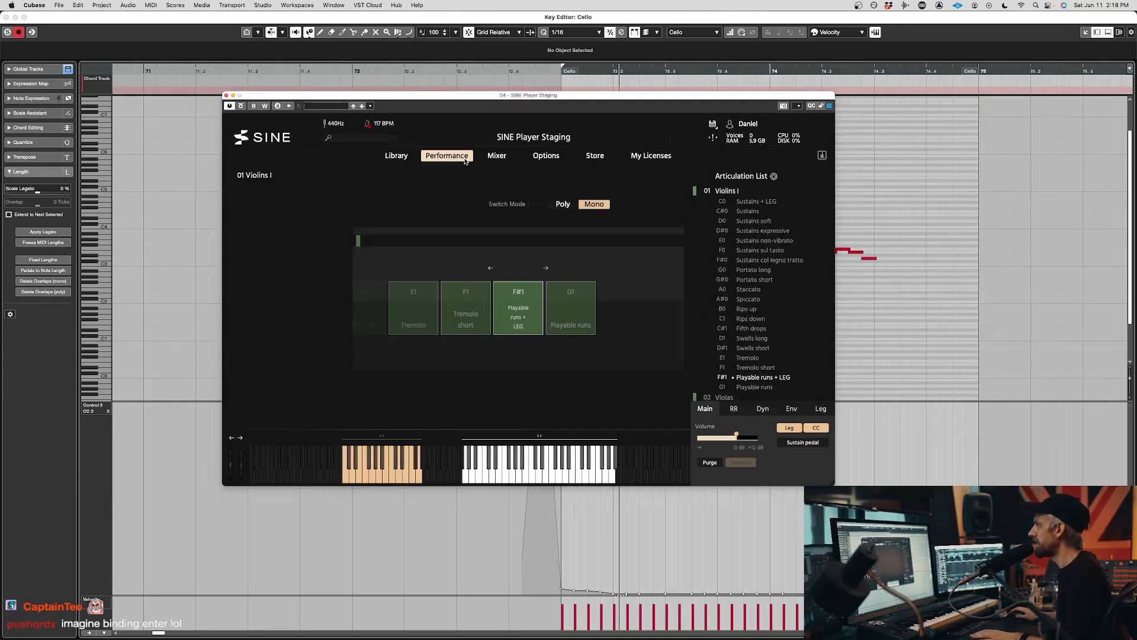
left_click_drag(463, 97, 417, 89)
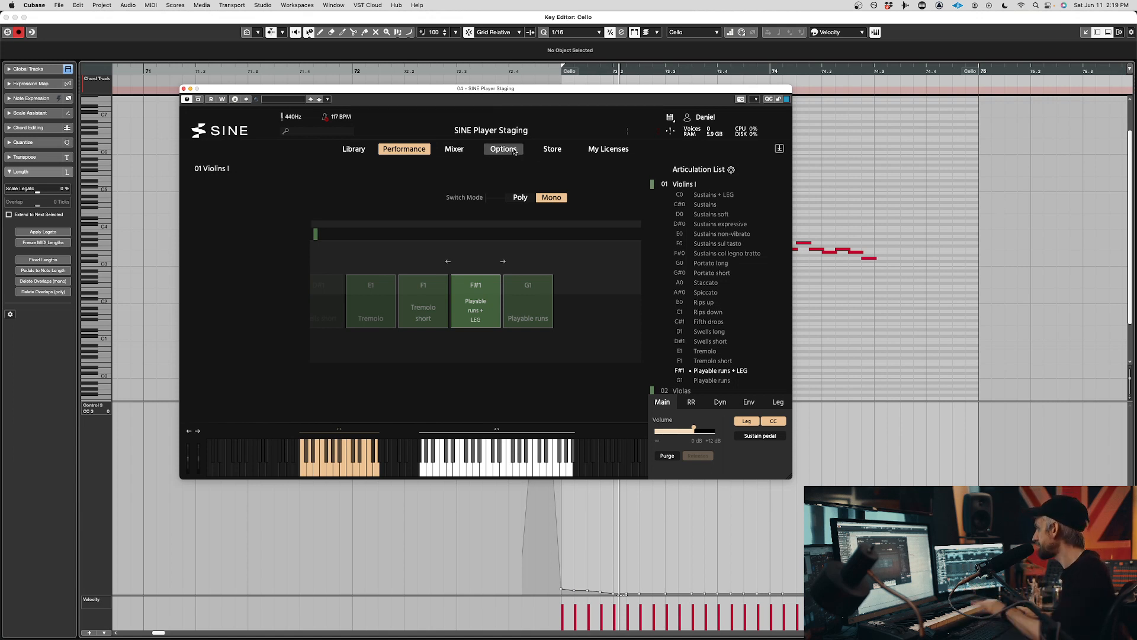
- Move the SINE Player window clear of the notes, raise the Playable runs + LEG volume to the maximum and play the phrase
left_click(928, 309)
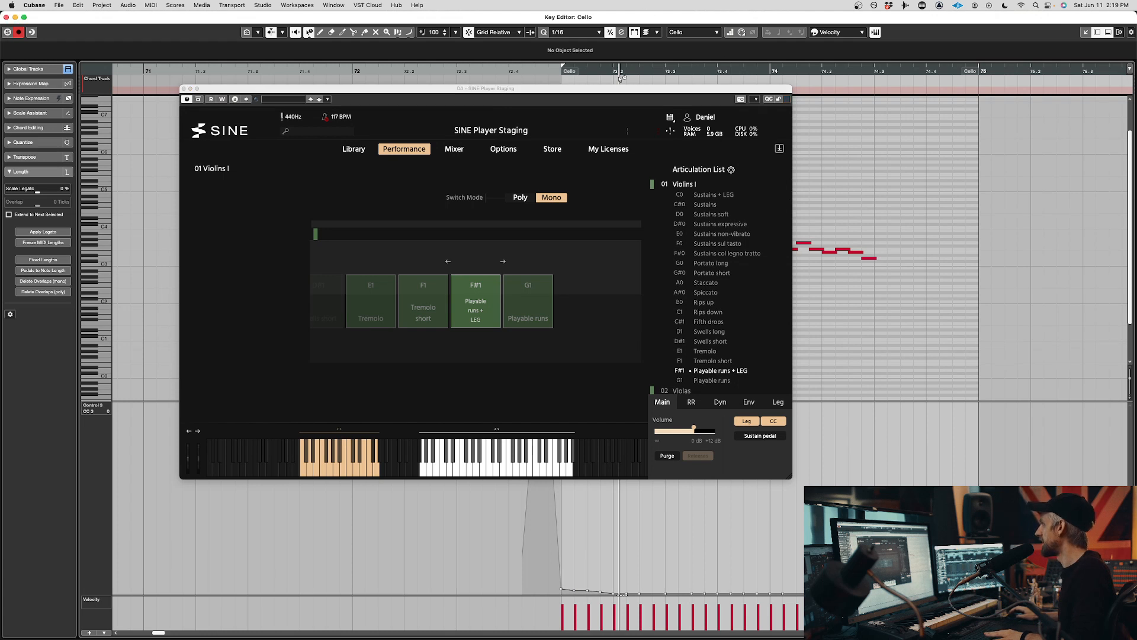
left_click_drag(612, 94, 413, 101)
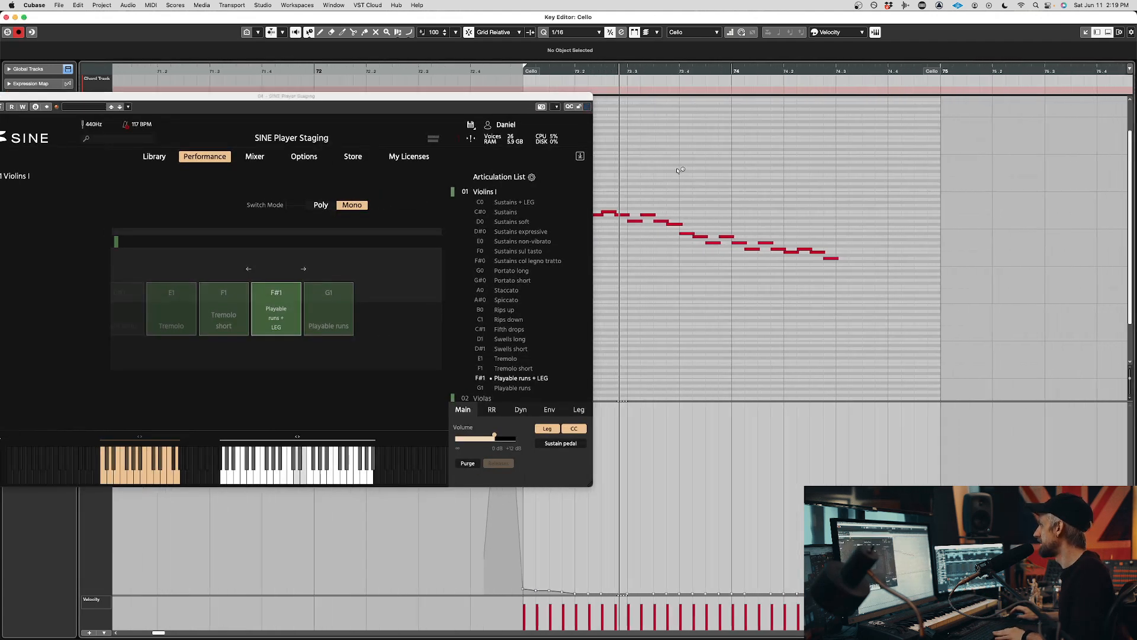
left_click_drag(501, 95, 305, 102)
left_click_drag(299, 443, 324, 446)
left_click(552, 339)
key("space")
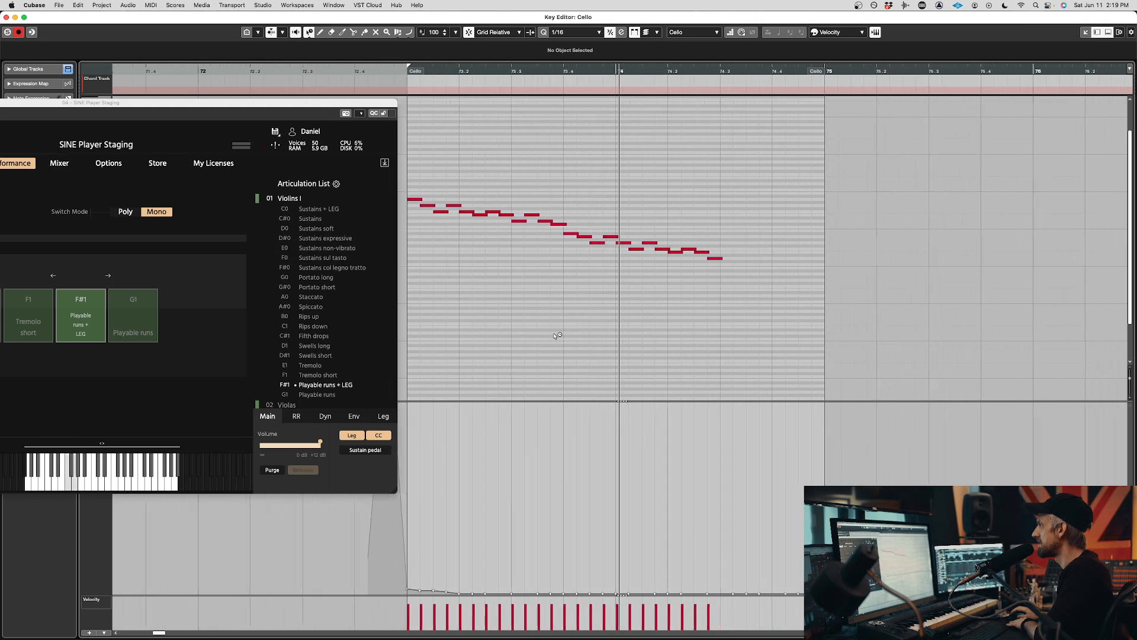
key("space")
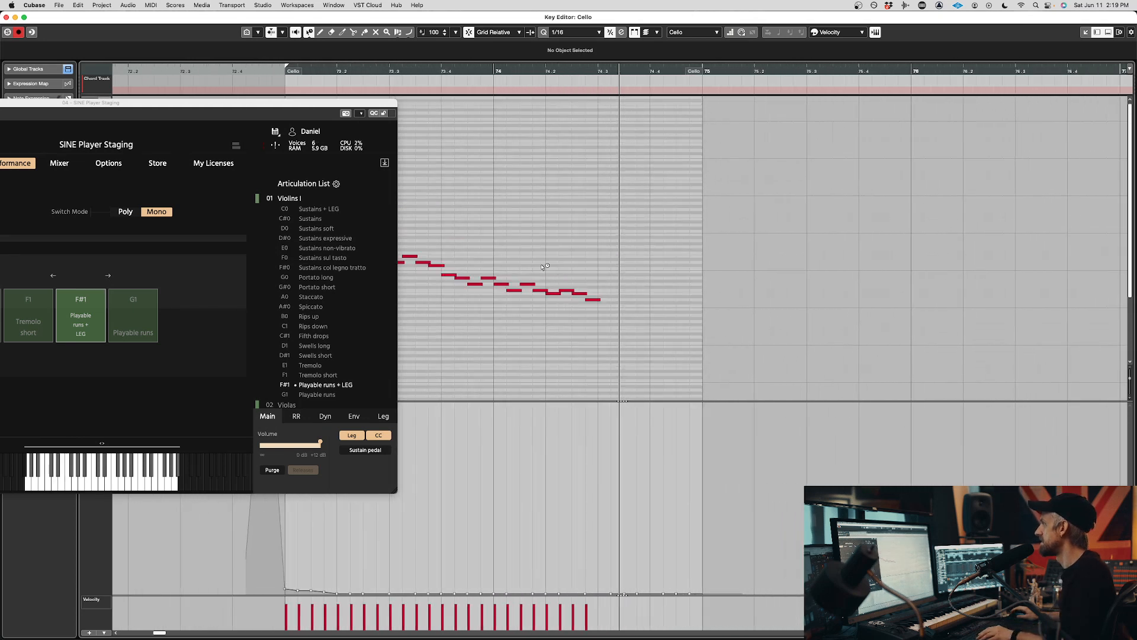
- Return to the project view, shorten the Violin part at bar 73 with normal sizing to end at 74.3.1.0 and play it
scroll(569, 296, "left", 5)
key("Return")
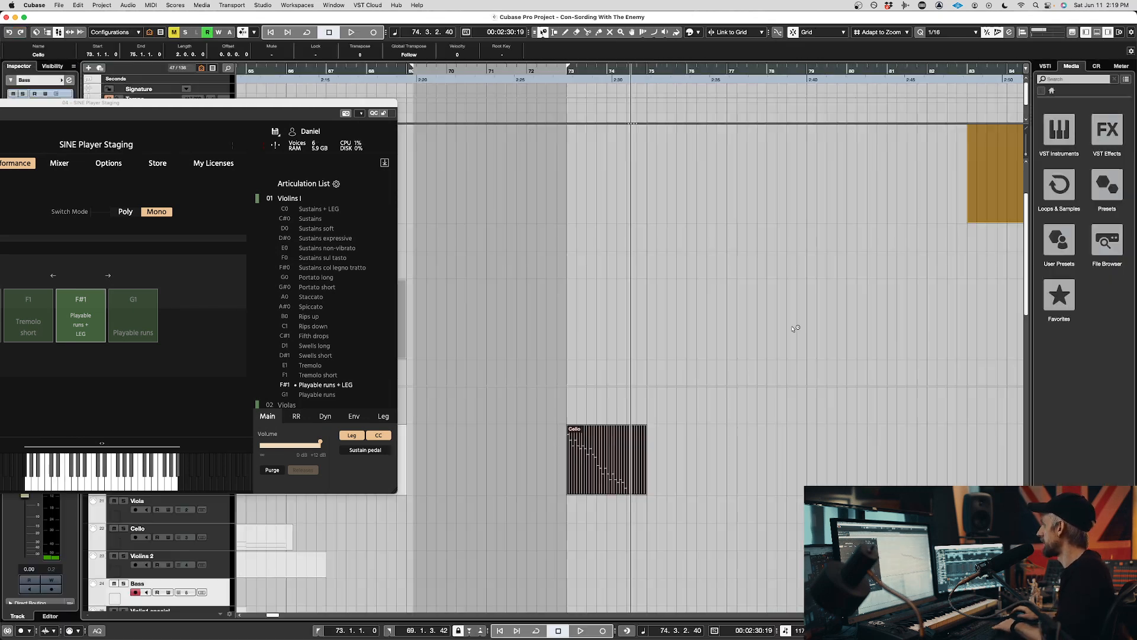
key("1")
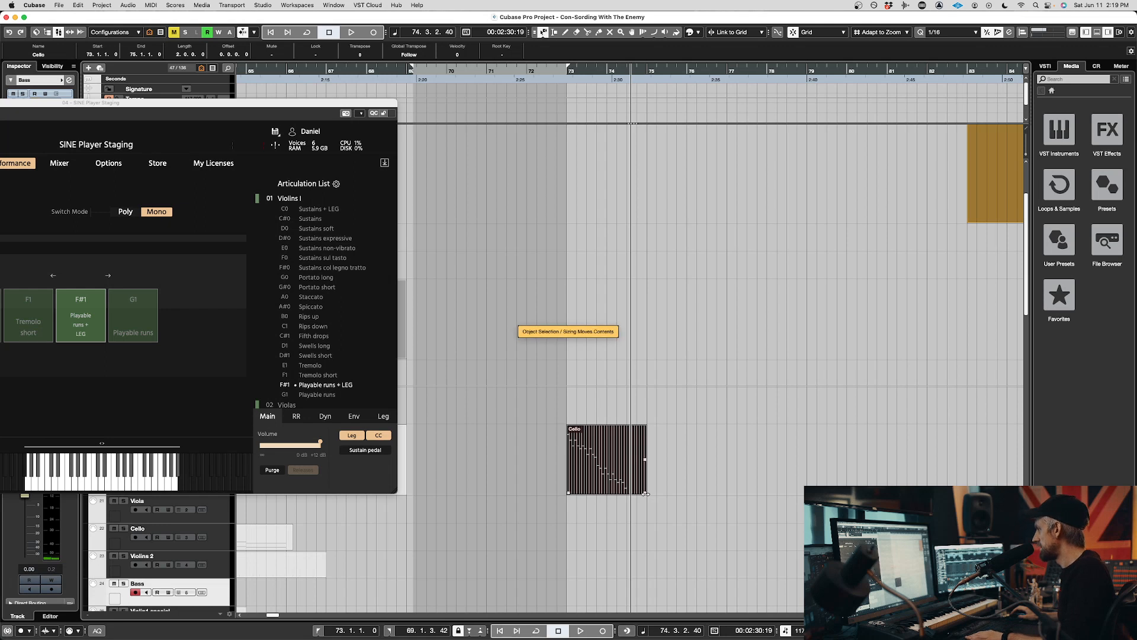
key("1")
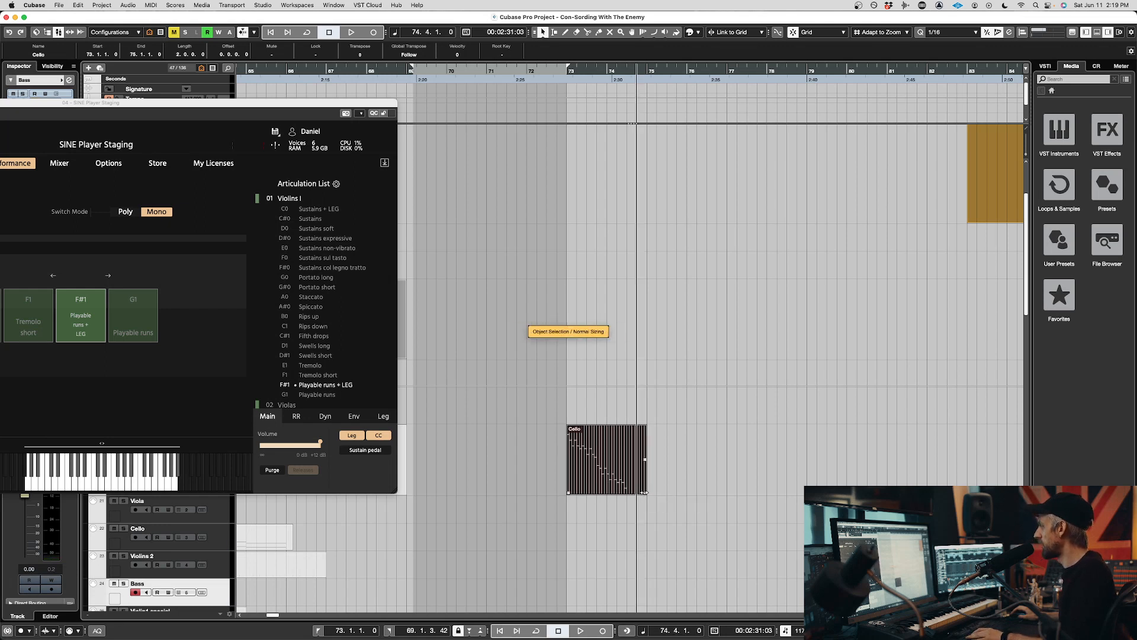
left_click_drag(644, 492, 629, 492)
key("space")
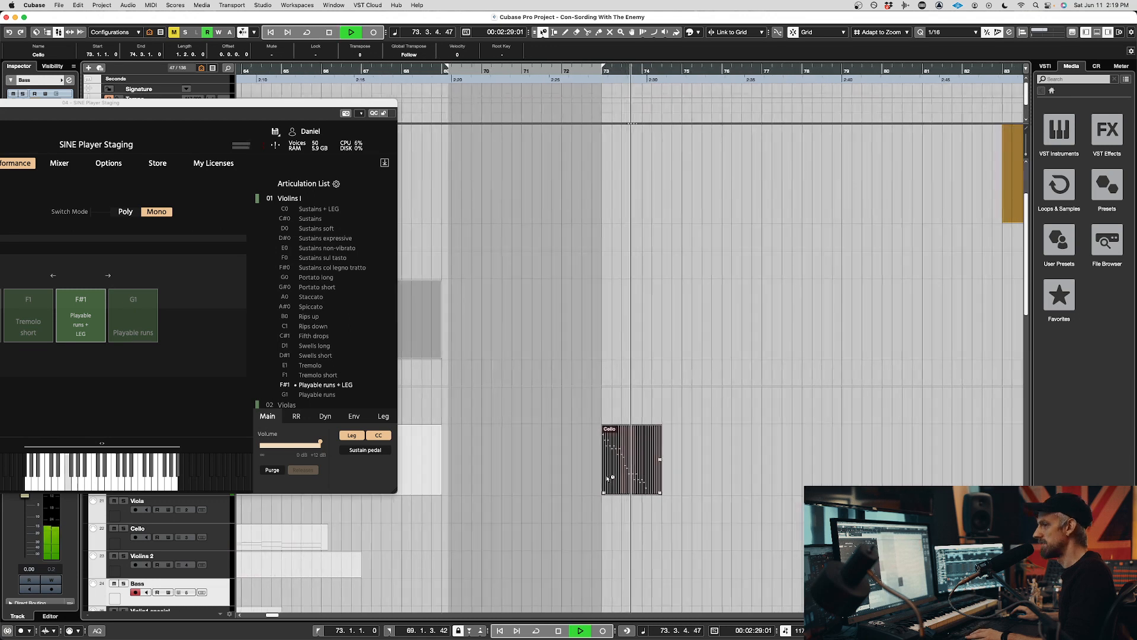
- Open the Cello part at bar 73 in the Key Editor and raise the velocity of the accented notes in the run's first half
key("space")
double_click(608, 478)
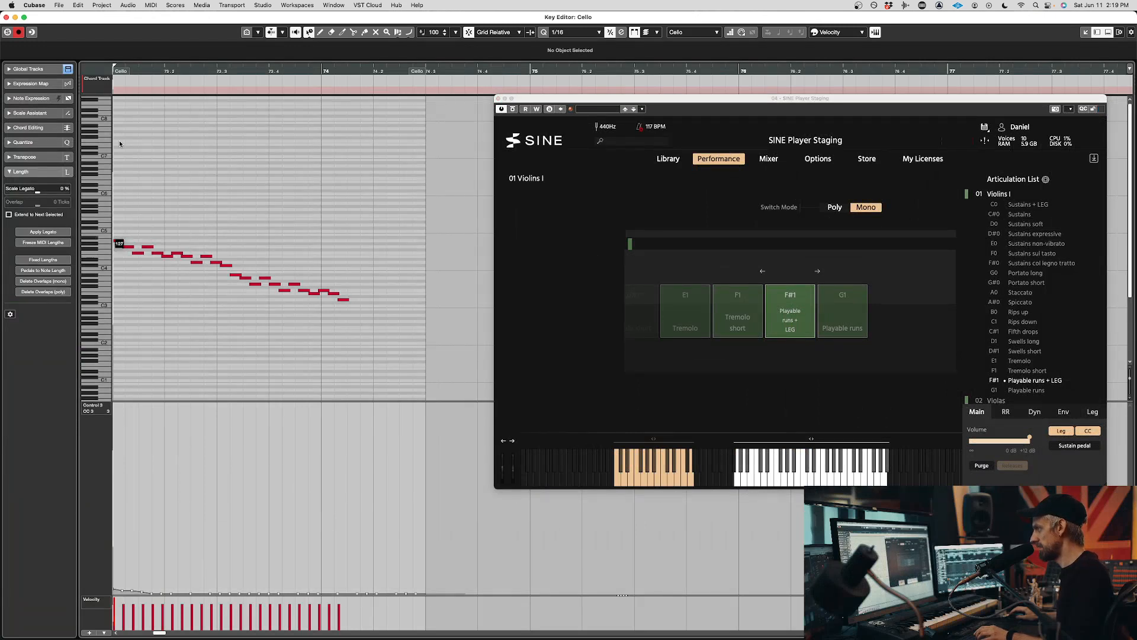
left_click(150, 246)
left_click(176, 254)
left_click(204, 256)
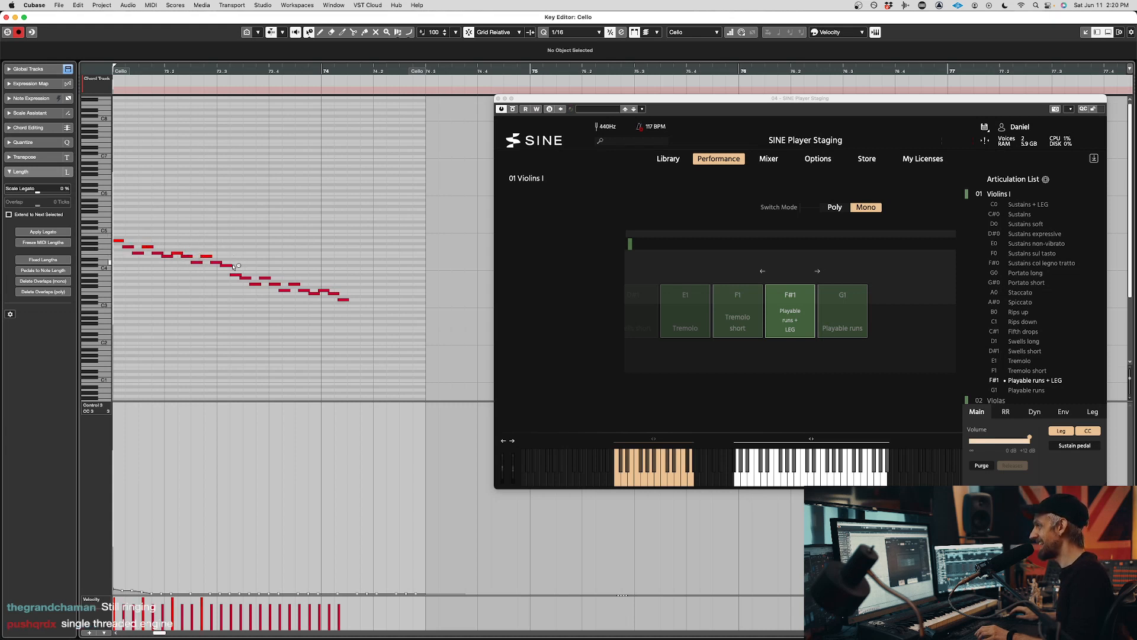
left_click(226, 264)
left_click(246, 278)
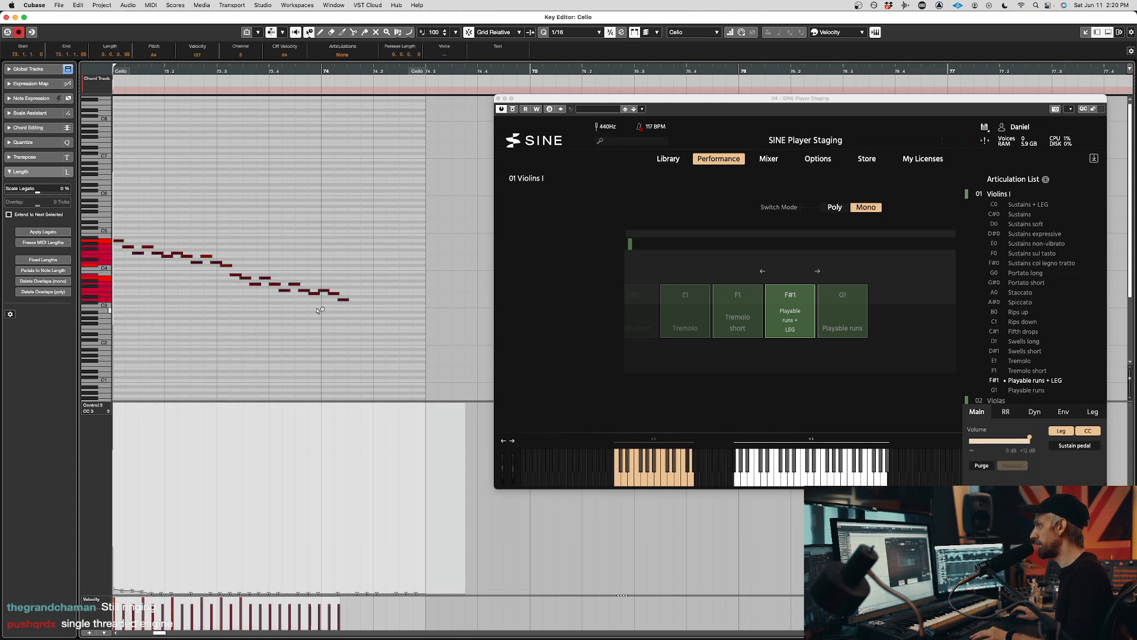
- Try shifting the notes in the second half of the descending run slightly earlier
left_click_drag(314, 296, 225, 264)
left_click_drag(368, 314, 225, 266)
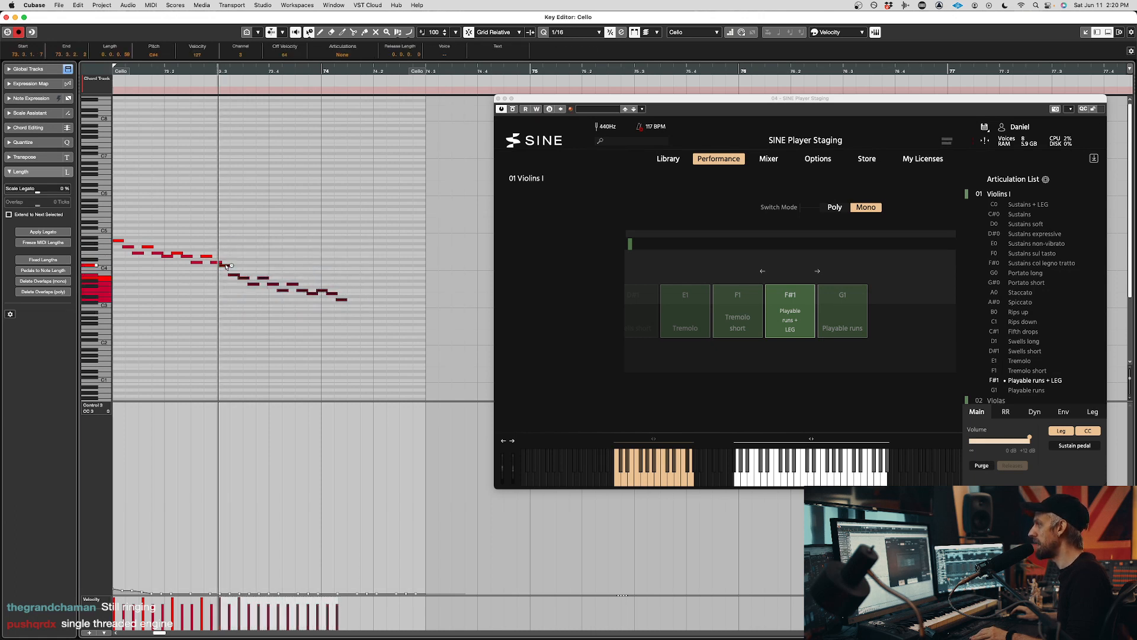
left_click(289, 304)
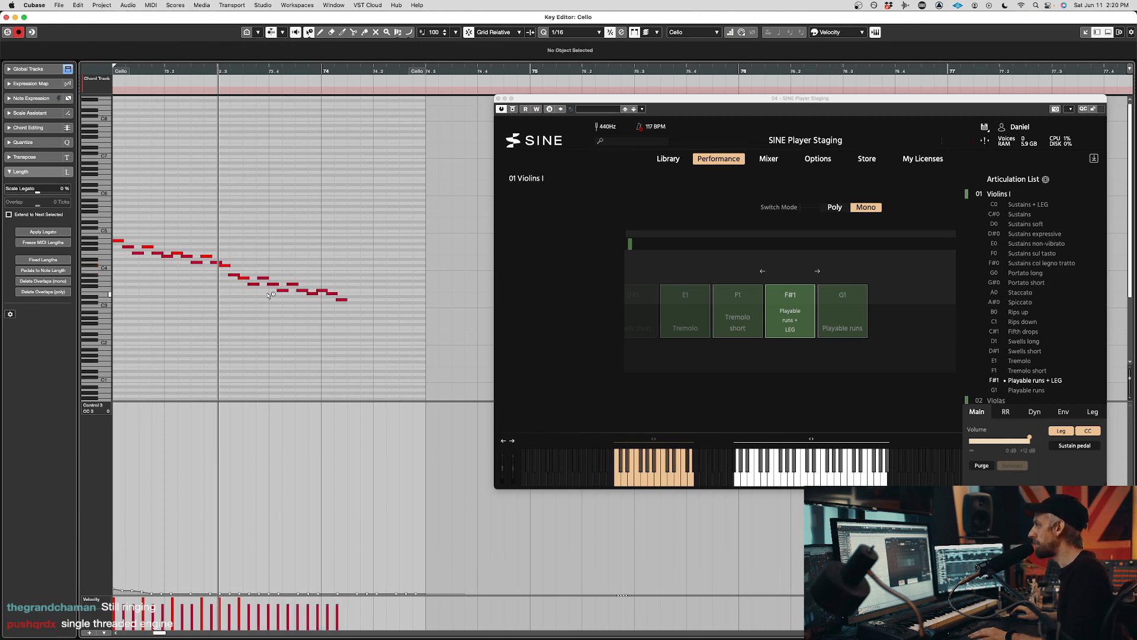
- Try raising the velocity of an accented note in the run's second half, and undo the last change
left_click_drag(271, 285, 272, 248)
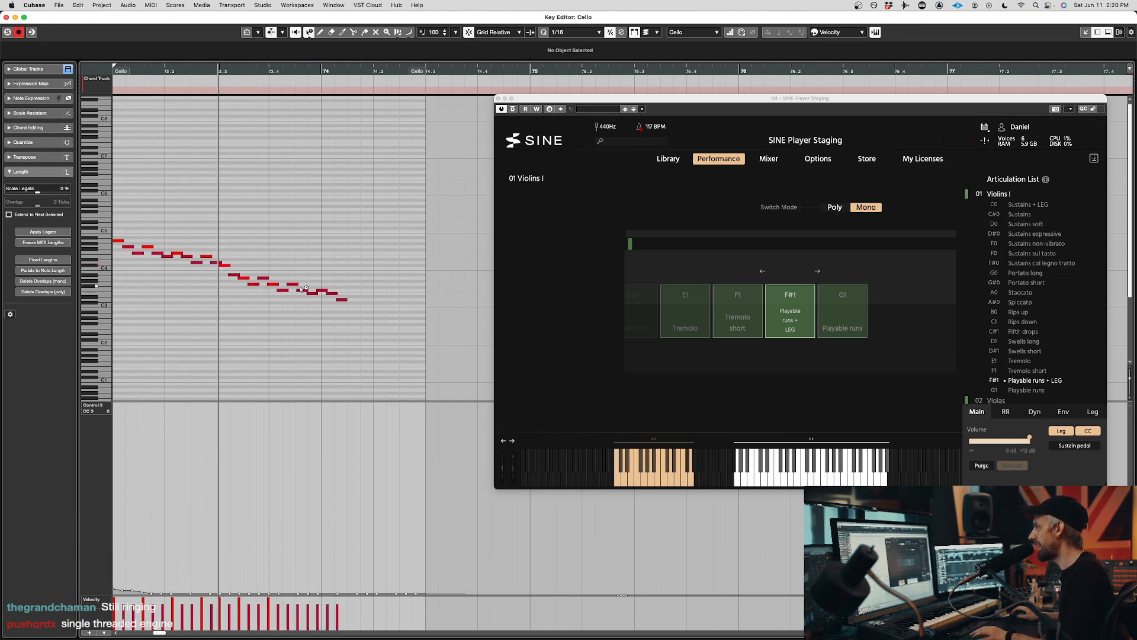
left_click_drag(367, 325, 323, 291)
key("super+z")
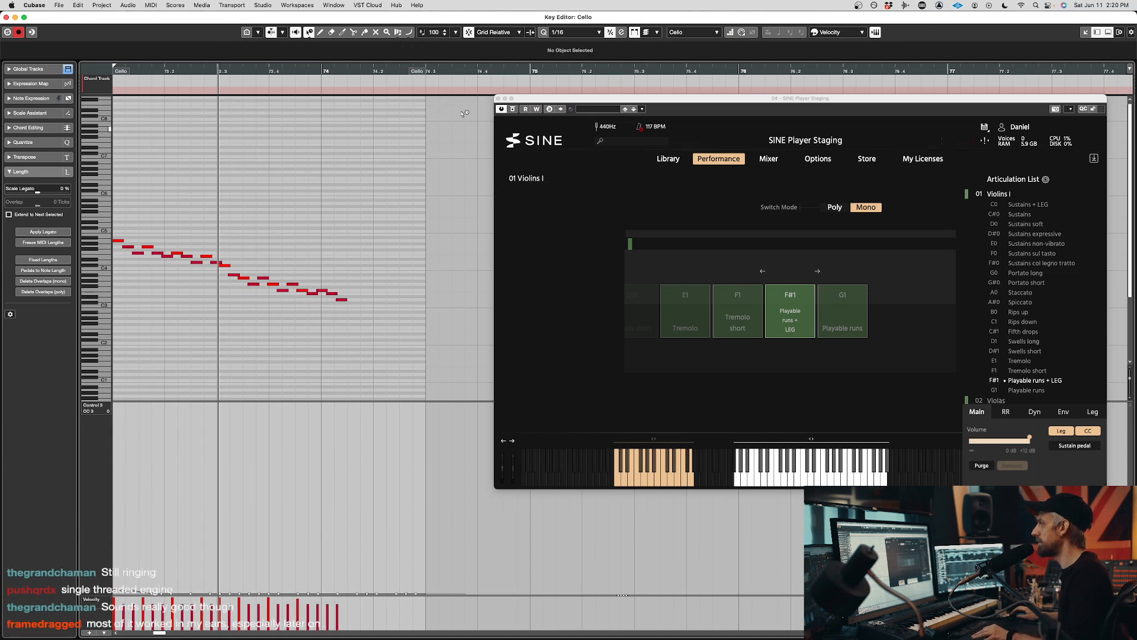
- Raise the velocity of the last notes at the low end of the descending run
left_click_drag(373, 332, 313, 297)
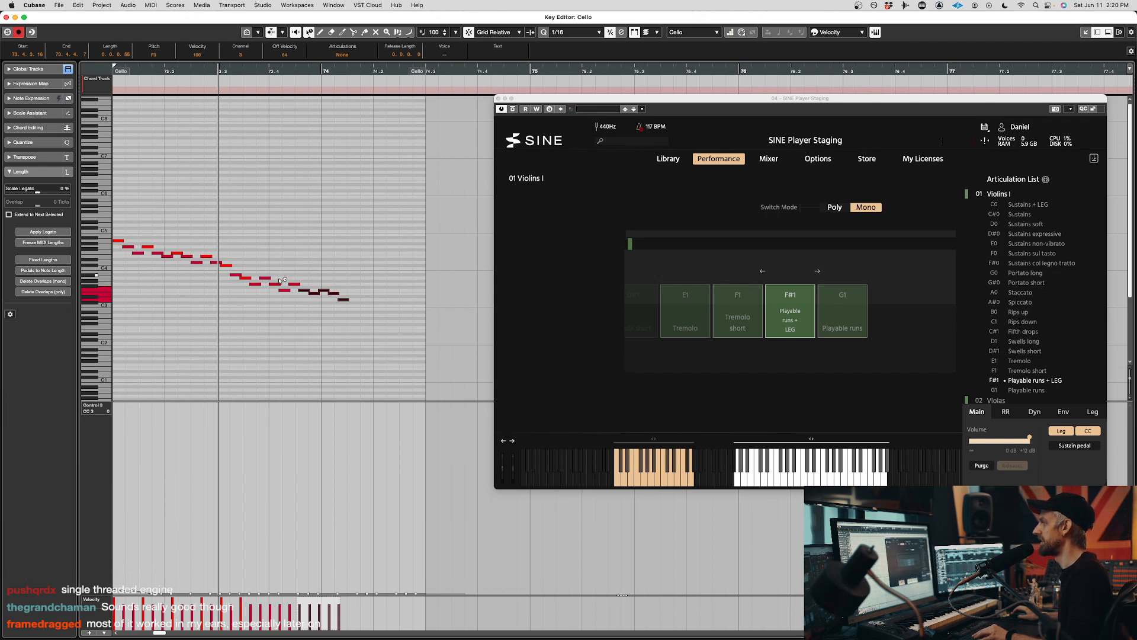
left_click_drag(278, 285, 274, 267)
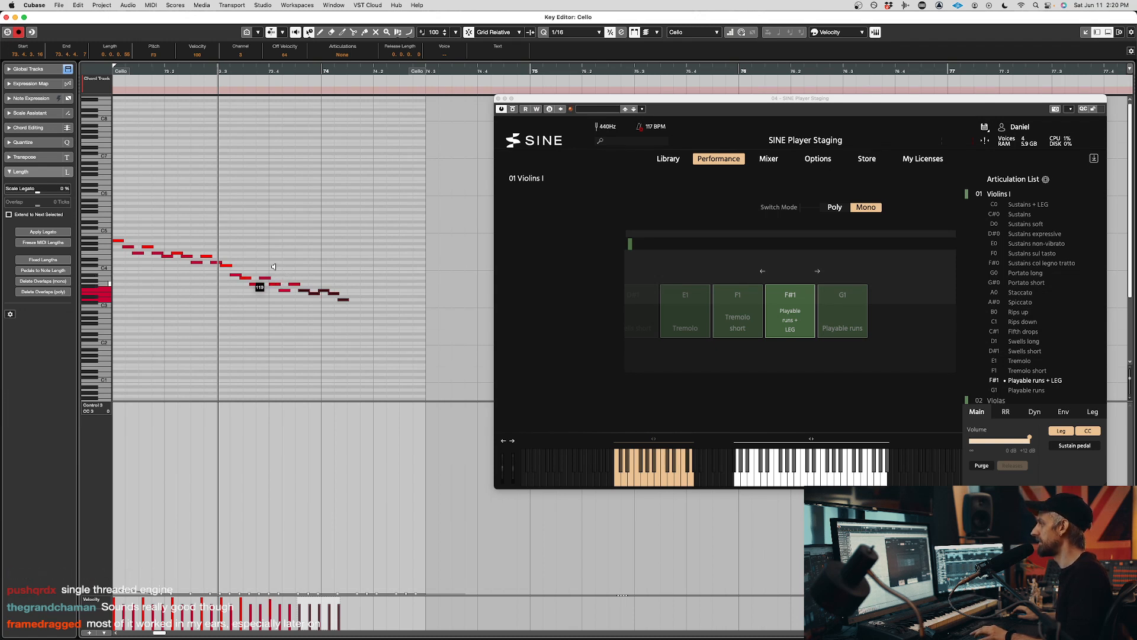
left_click(303, 270)
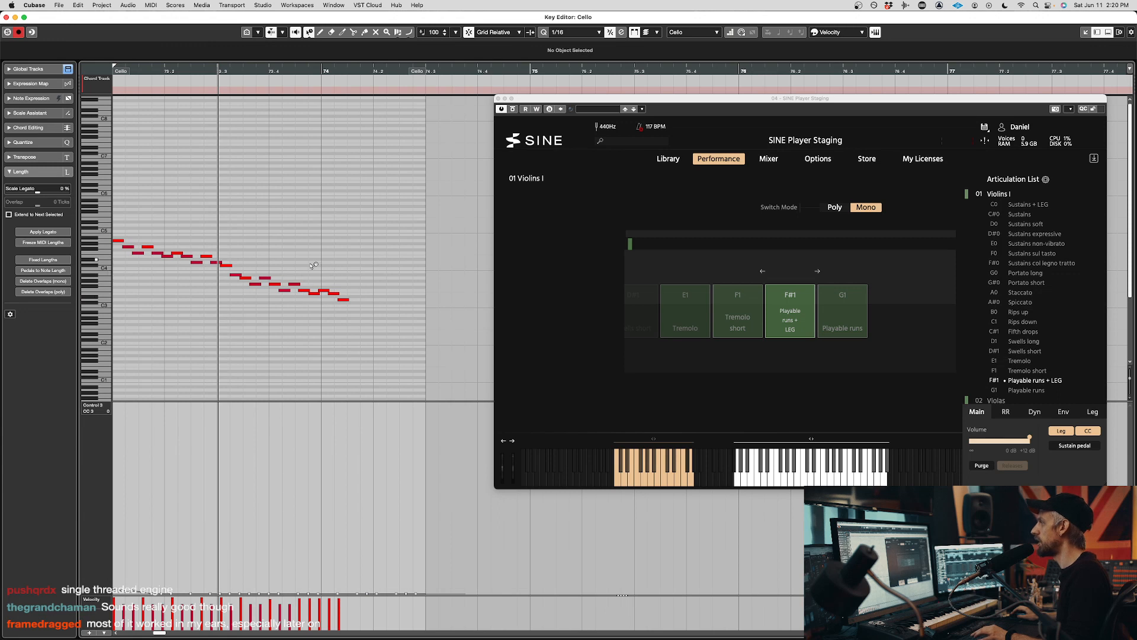
- Play the edited run with the view following the playback position
key("space")
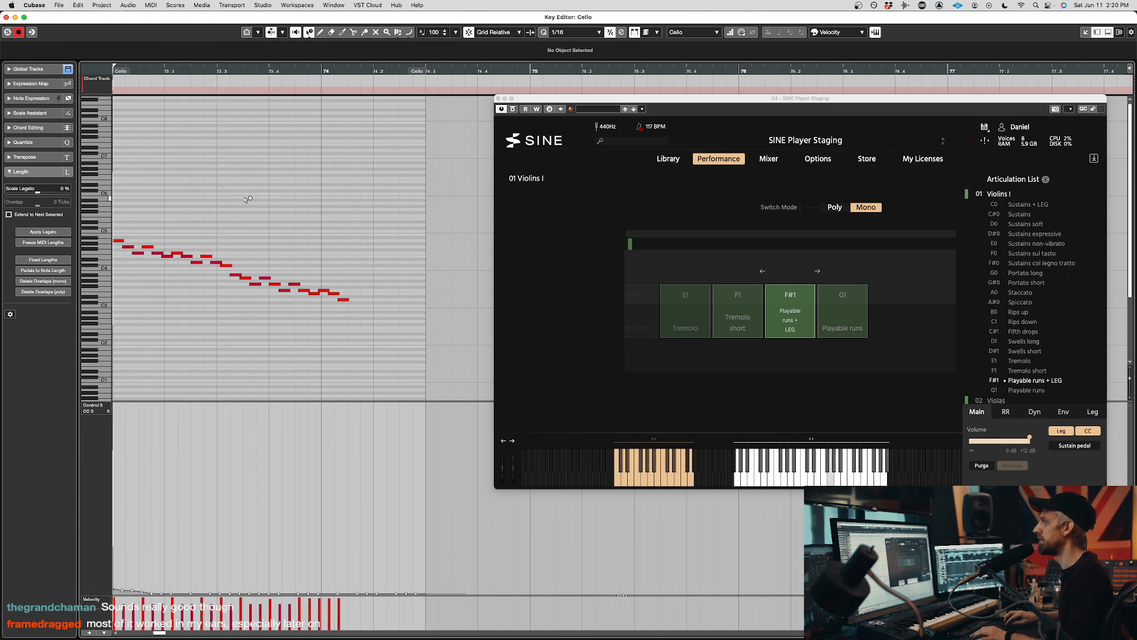
key("f")
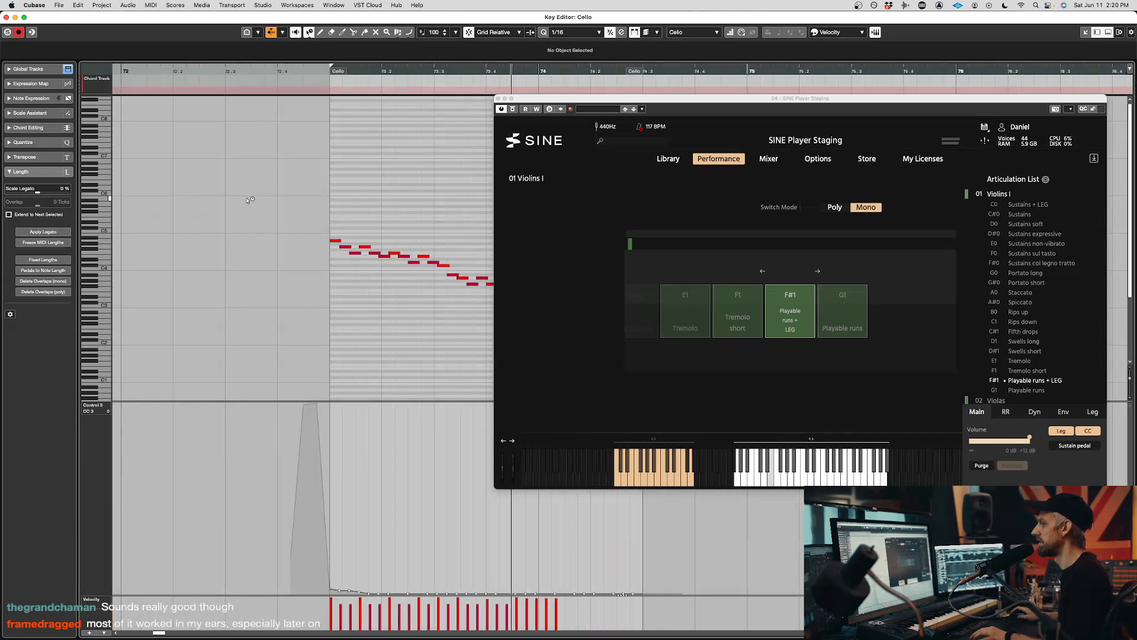
key("space")
- Close the Key Editor and time-stretch the Cello part shorter so that it ends at 74.2.1.0
key("Return")
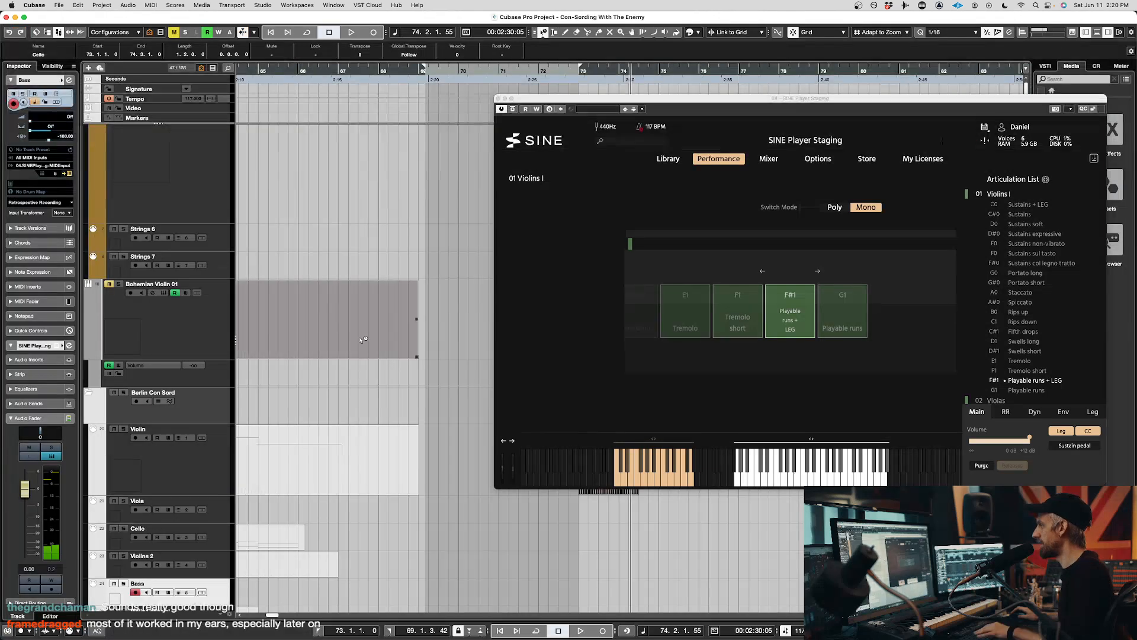
scroll(358, 349, "right", 4)
left_click_drag(479, 492, 474, 493)
- Play the shortened Cello part in the arrangement from bar 73
key("space")
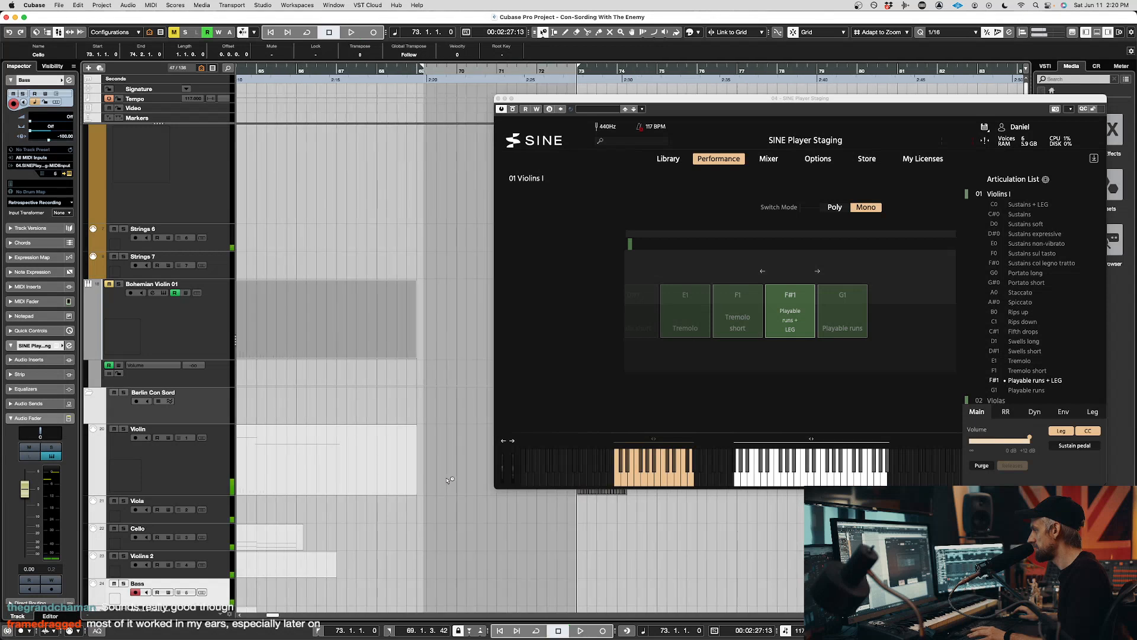
key("space")
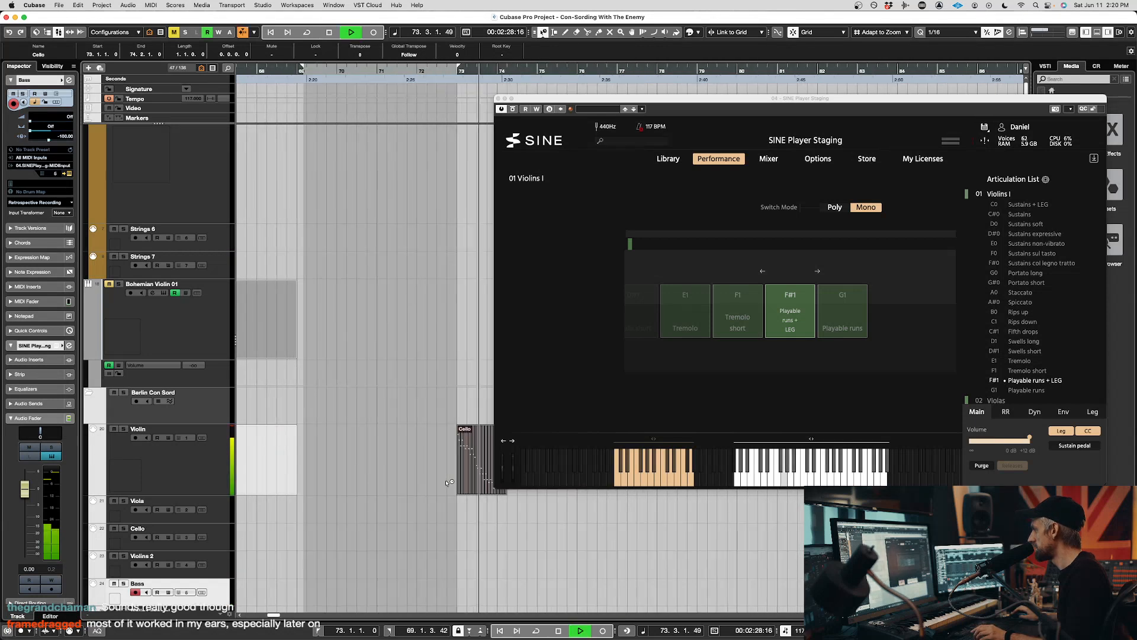
scroll(438, 482, "right", 4)
key("space")
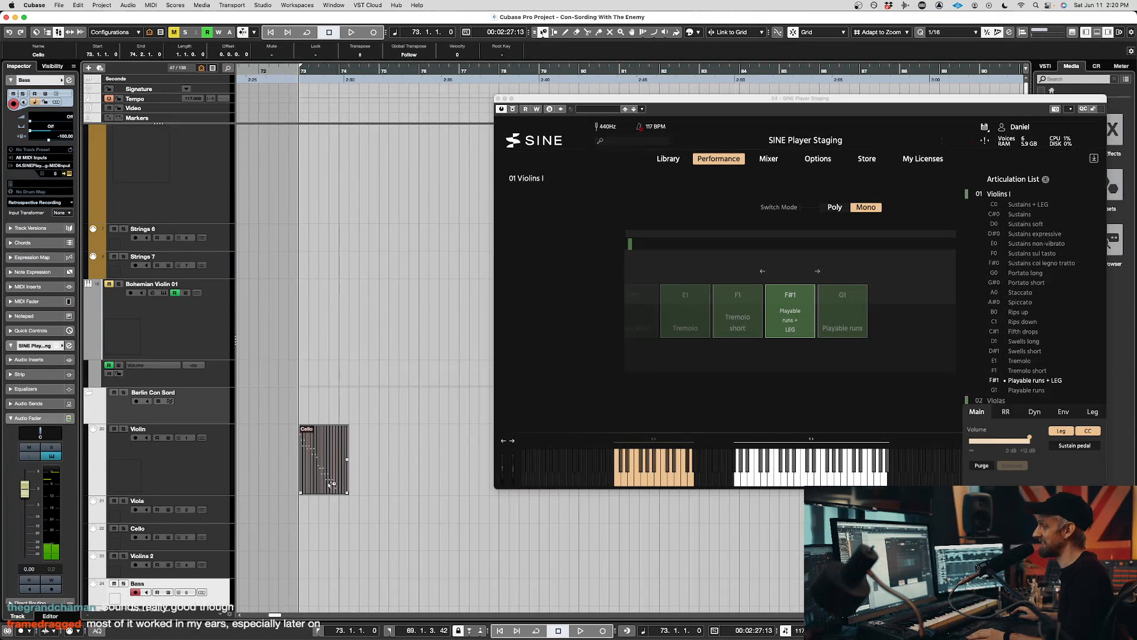
- Reopen the Cello part in the Key Editor and transpose the three notes around beat 73.2 upward to start on C5
double_click(331, 483)
scroll(332, 484, "left", 5)
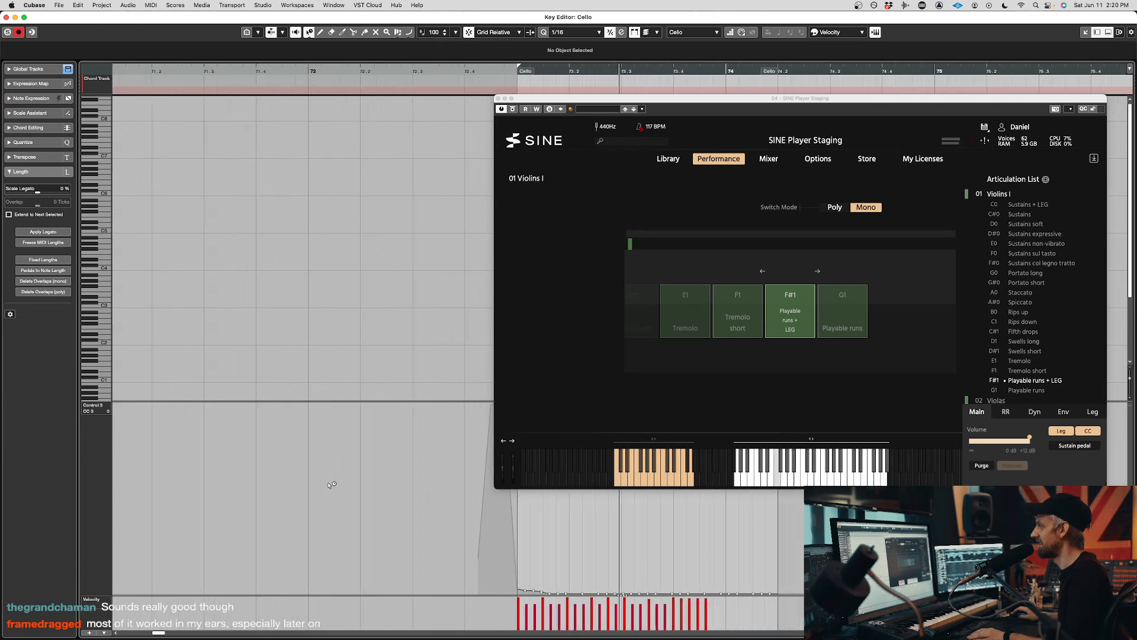
scroll(331, 485, "left", 5)
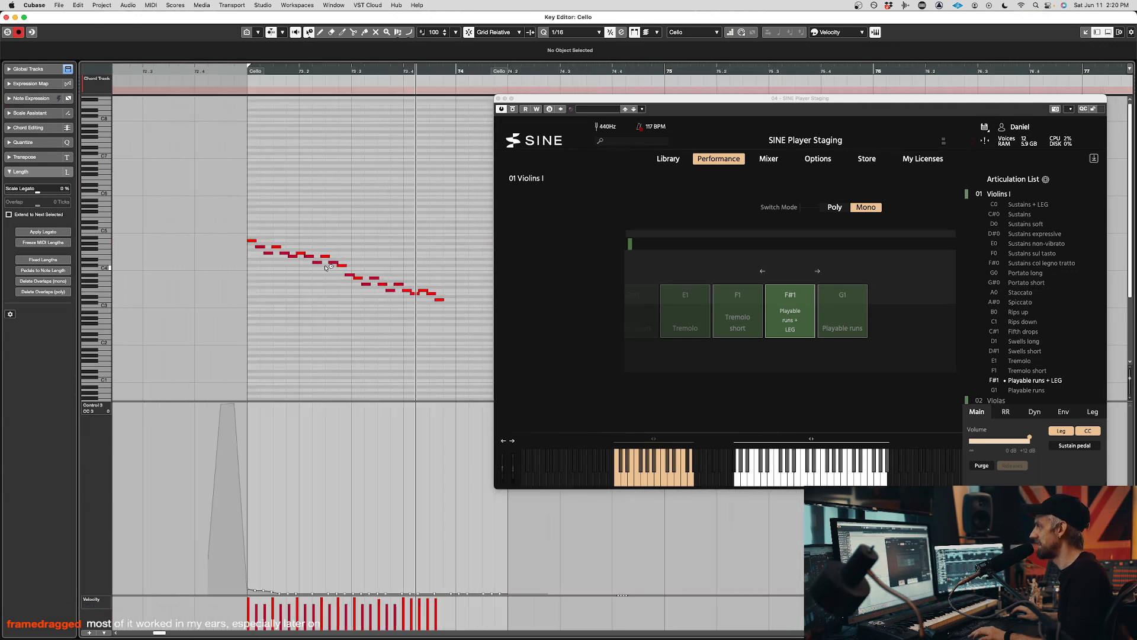
left_click_drag(335, 269, 295, 250)
key("shift+Up")
key("Down")
key("Down")
key("Down")
key("Down")
key("Down")
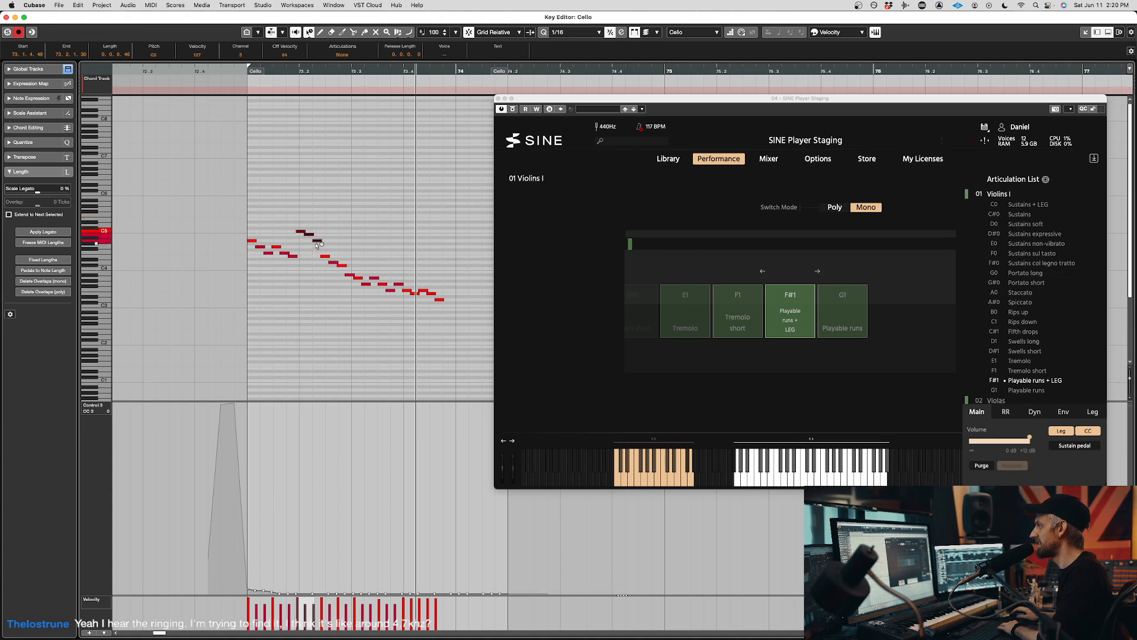
- Transpose the following three notes of the run up three semitones
left_click_drag(319, 271, 342, 253)
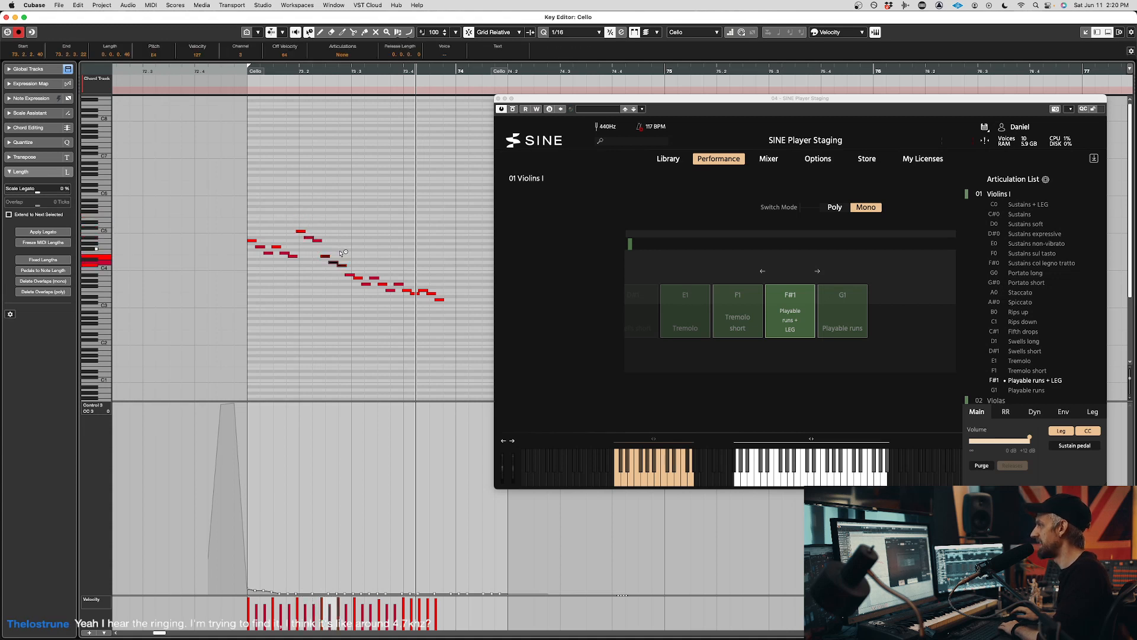
key("Up")
key("Up")
key("Up")
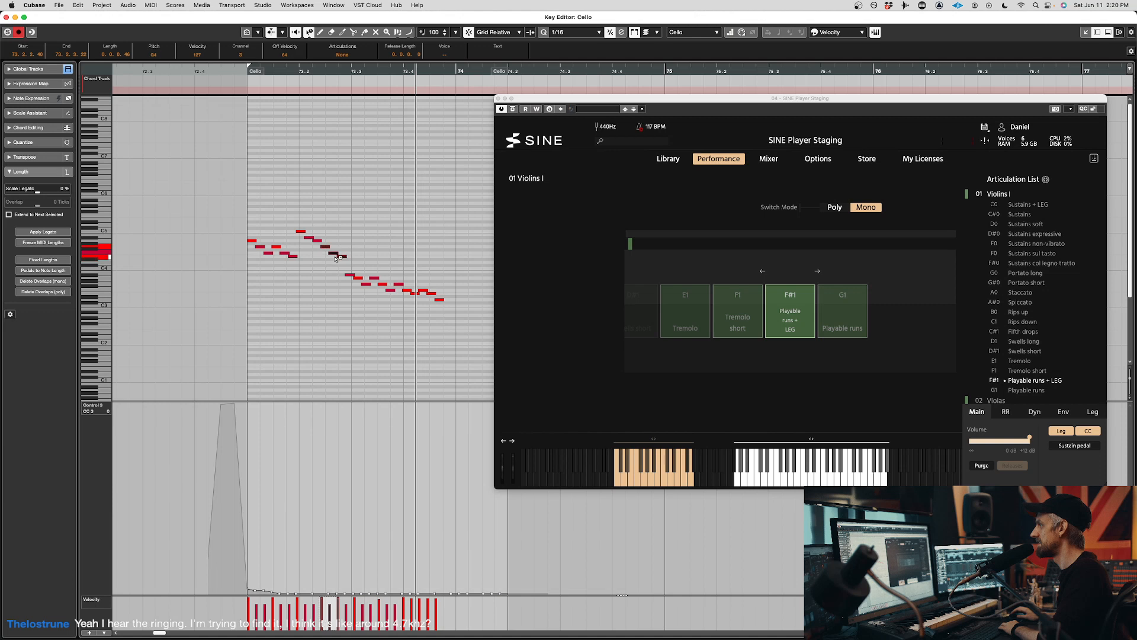
- Transpose the remaining low notes of the run up by octaves and play the result
left_click_drag(348, 304, 463, 311)
key("shift+Up")
key("shift+Up")
key("shift+Up")
key("space")
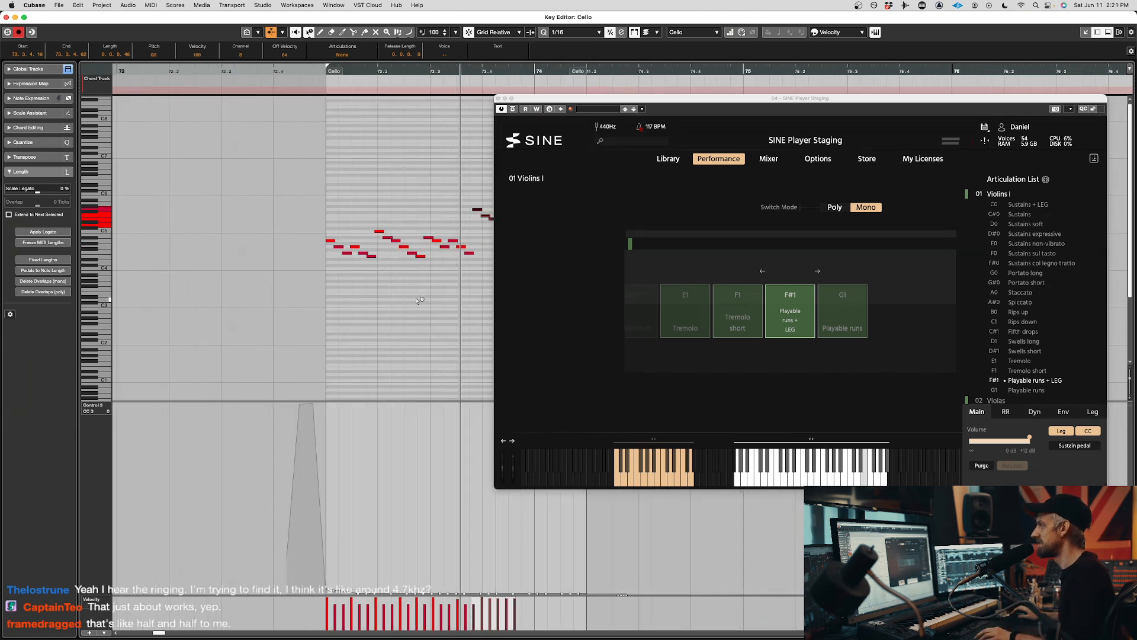
key("space")
- Undo the note transpositions in the Cello part and play the restored descending run
key("ctrl+z")
key("ctrl+z")
key("ctrl+z")
key("space")
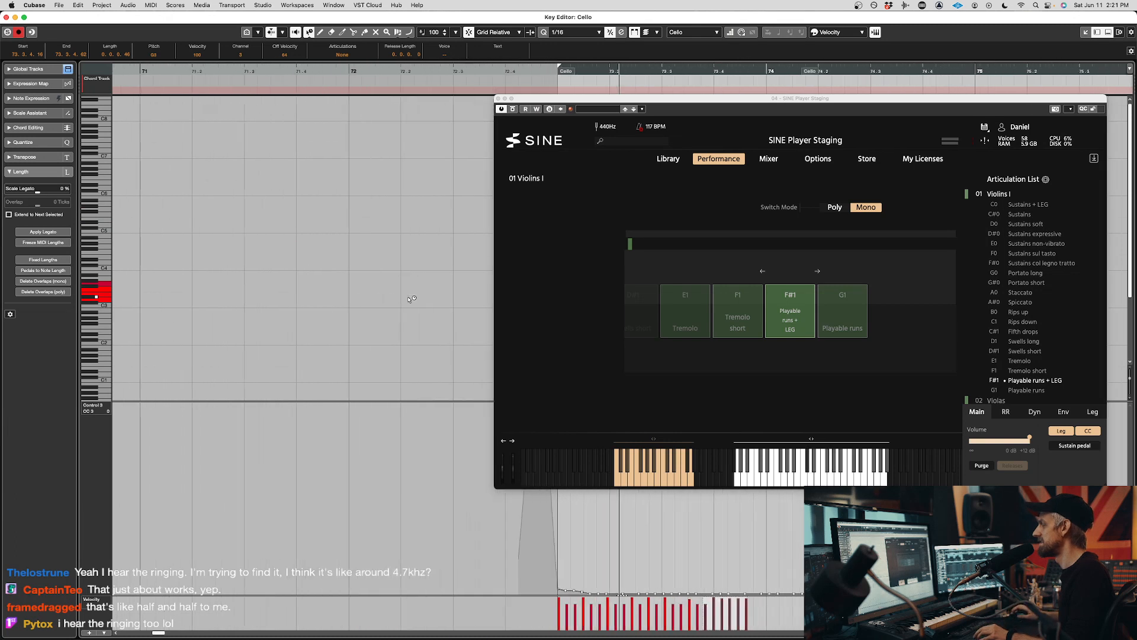
key("space")
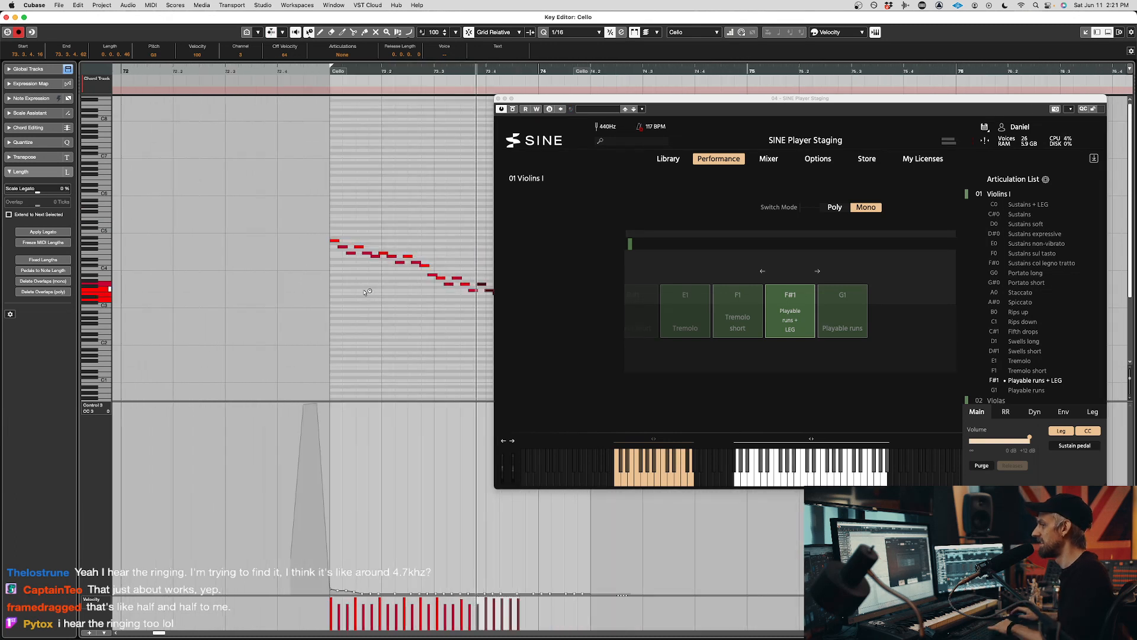
- Close the Key Editor, time-stretch the Cello part to end at 74.4.1.0, and play it
key("Return")
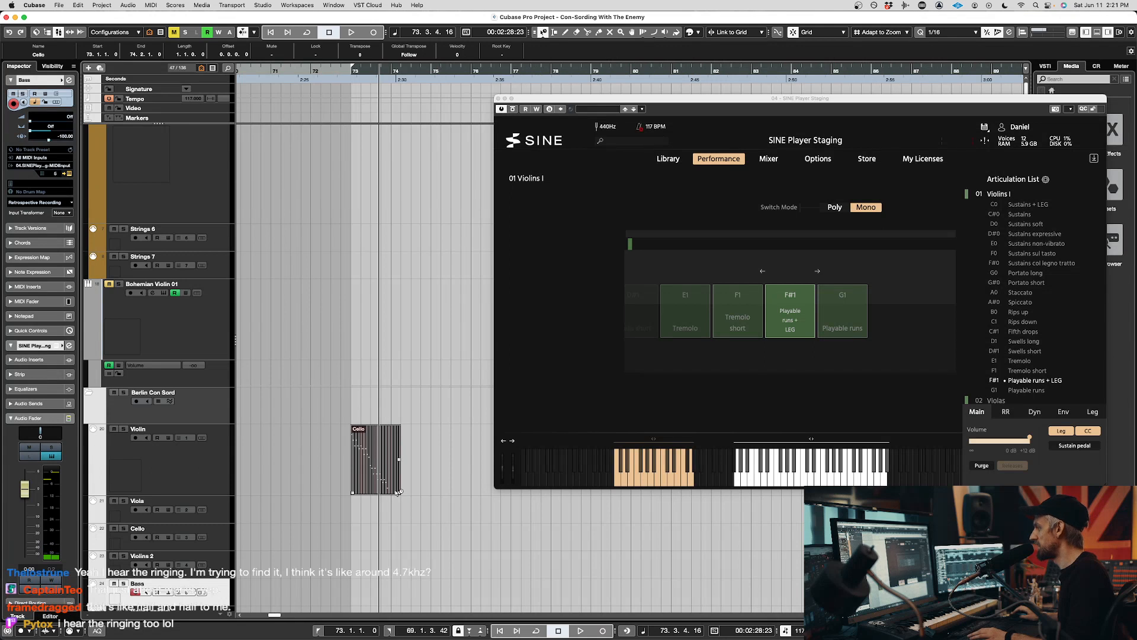
left_click_drag(397, 492, 420, 492)
key("space")
key("KP_1")
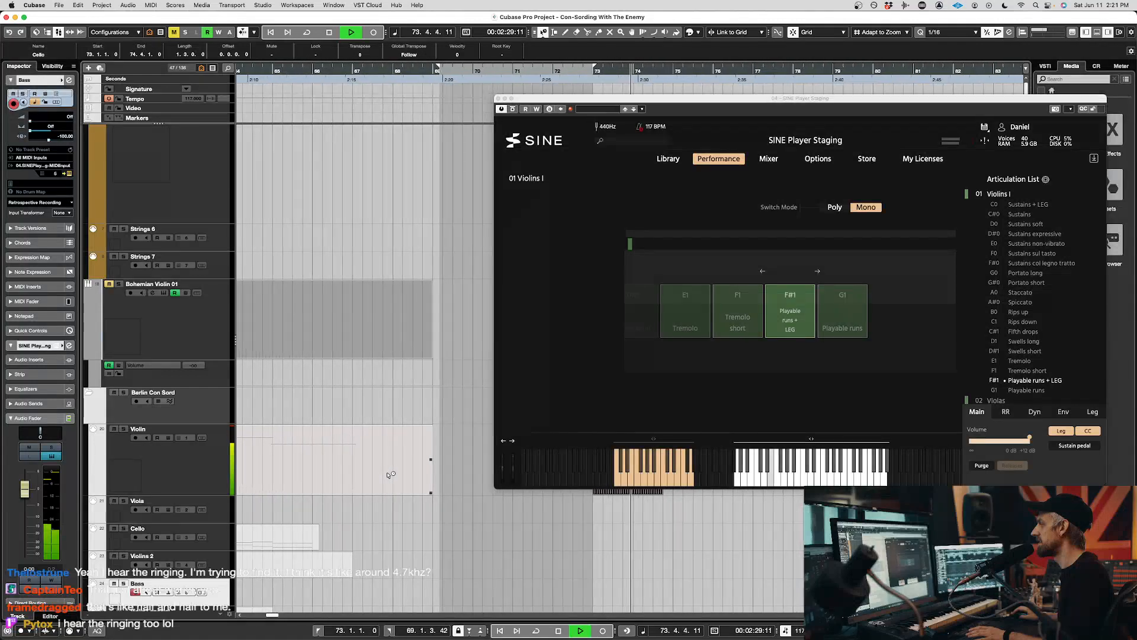
- Delete the Cello part at bar 73 from the Violin track
scroll(559, 517, "right", 5)
left_click(558, 517)
left_click(450, 470)
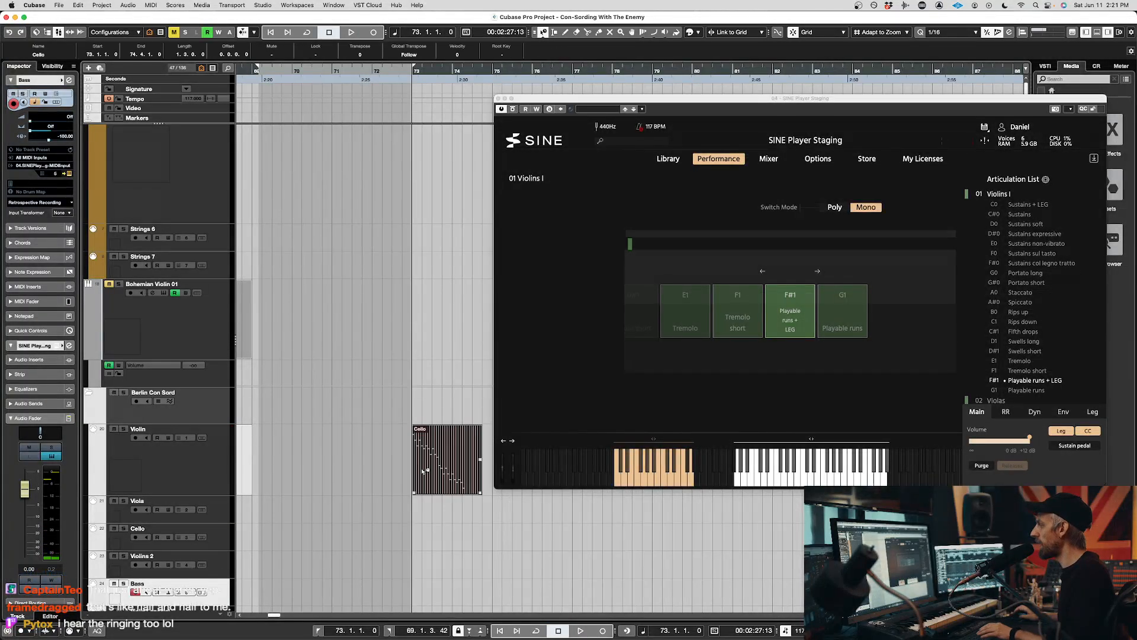
key("Delete")
- Close the SINE Player window and play the string arrangement from around bar 14
scroll(319, 422, "left", 10)
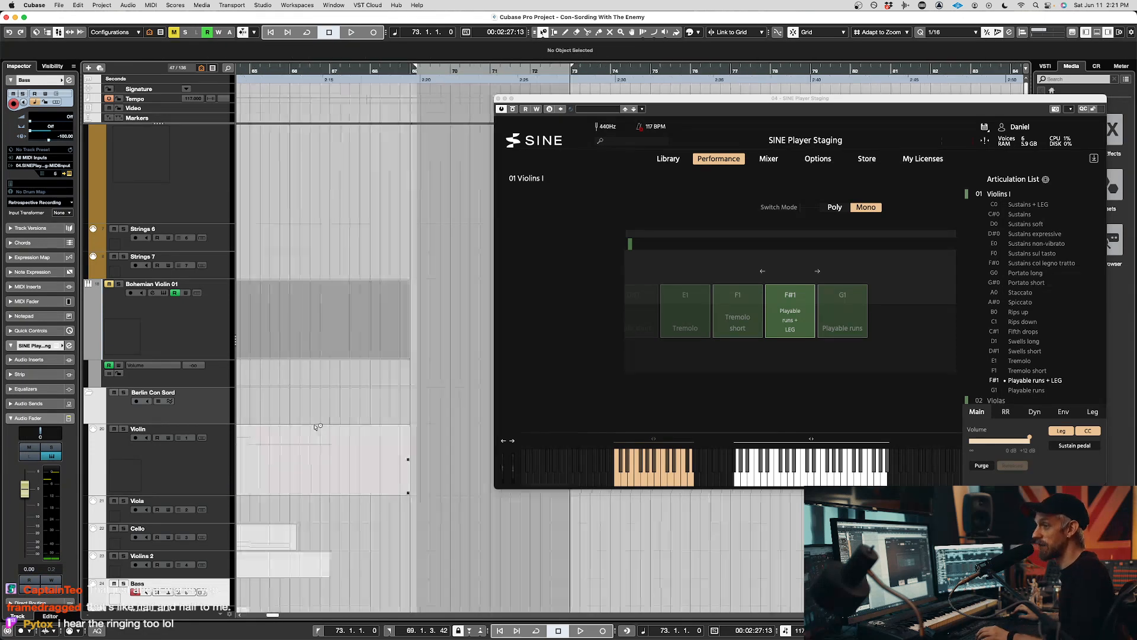
scroll(254, 385, "left", 15)
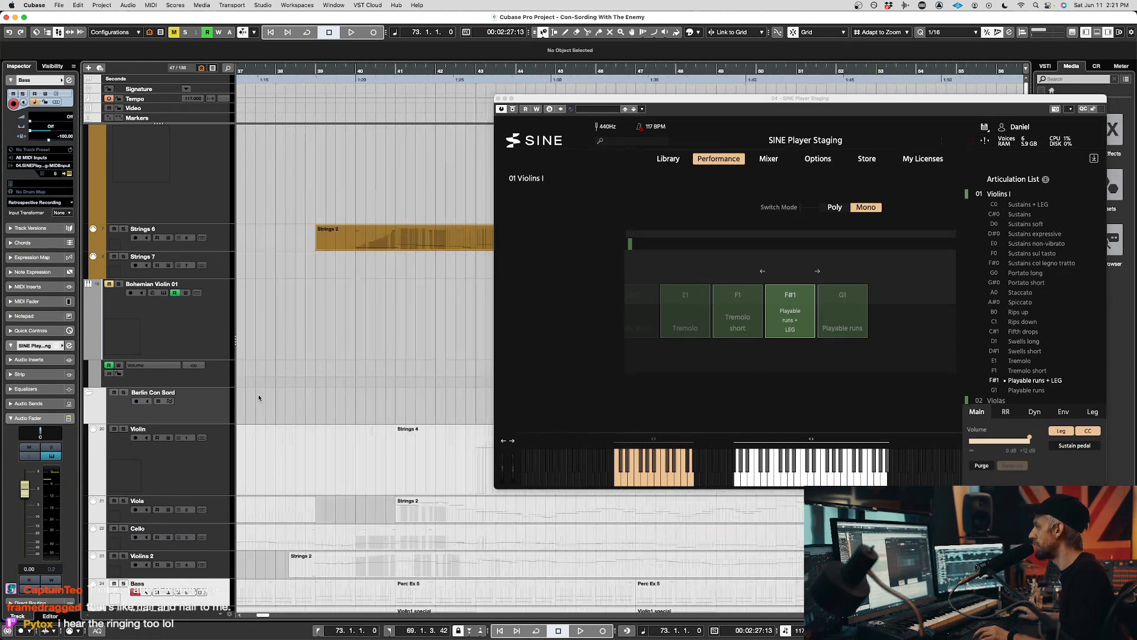
scroll(267, 374, "down", 5)
scroll(267, 373, "left", 5)
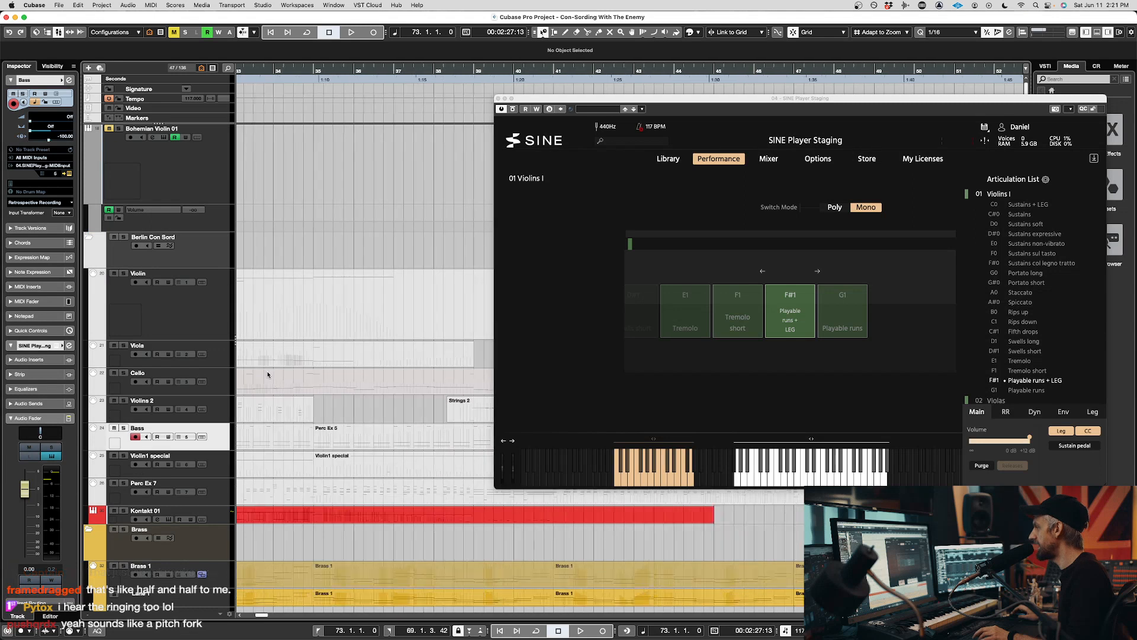
scroll(267, 372, "left", 8)
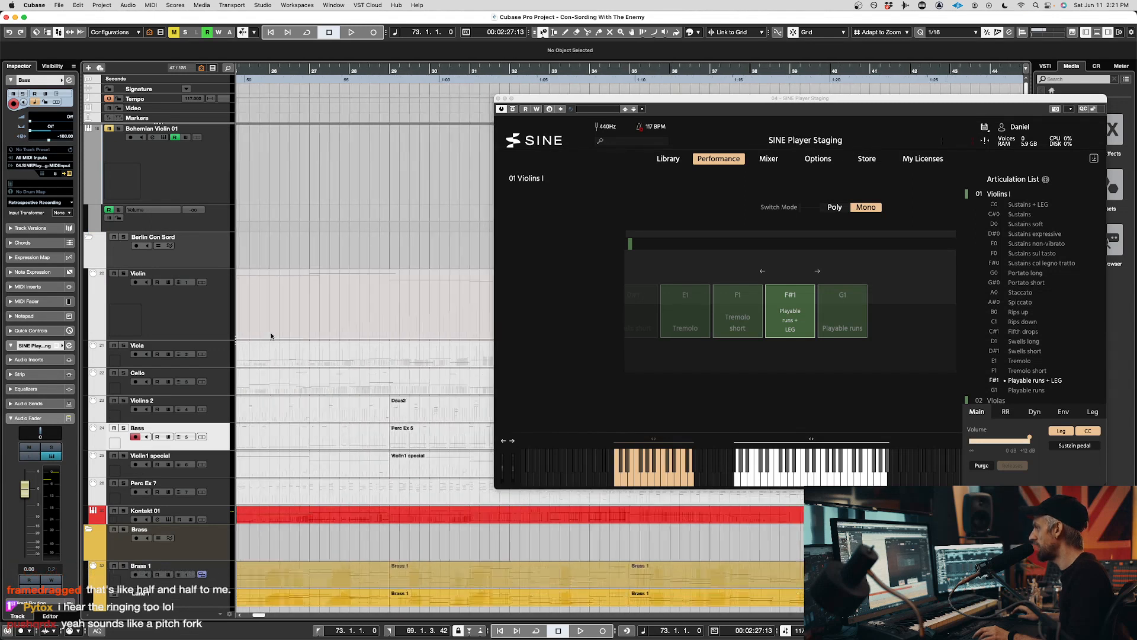
left_click(499, 100)
scroll(595, 317, "up", 3)
scroll(596, 317, "left", 15)
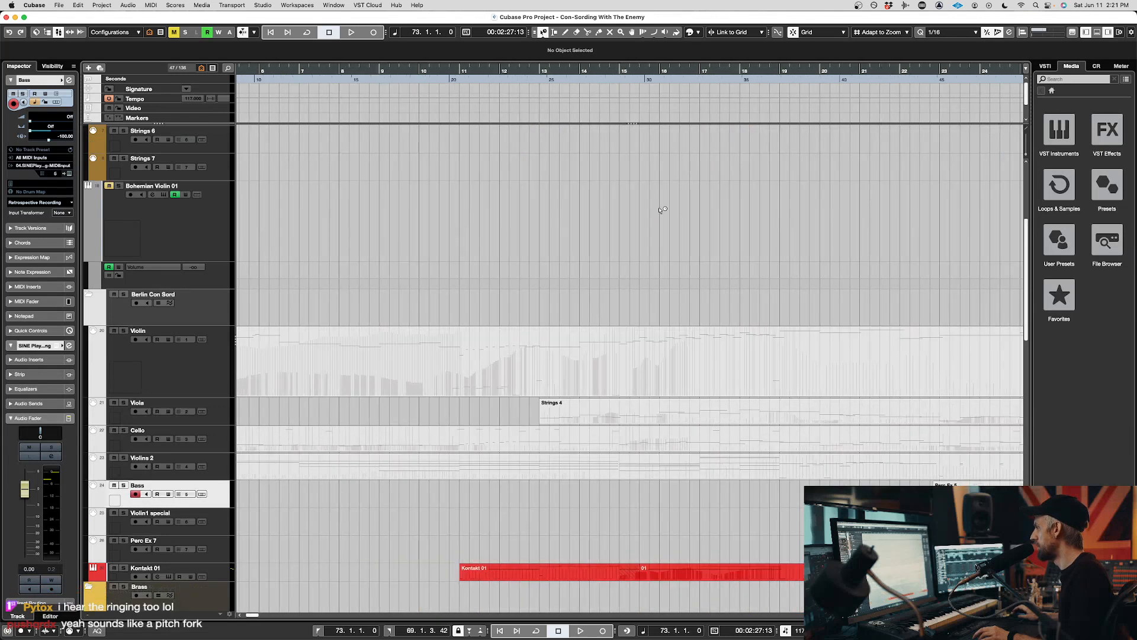
left_click(607, 71)
key("space")
- Select the Violin track and briefly open its SINE Player instrument to check the active articulation during playback
left_click(183, 393)
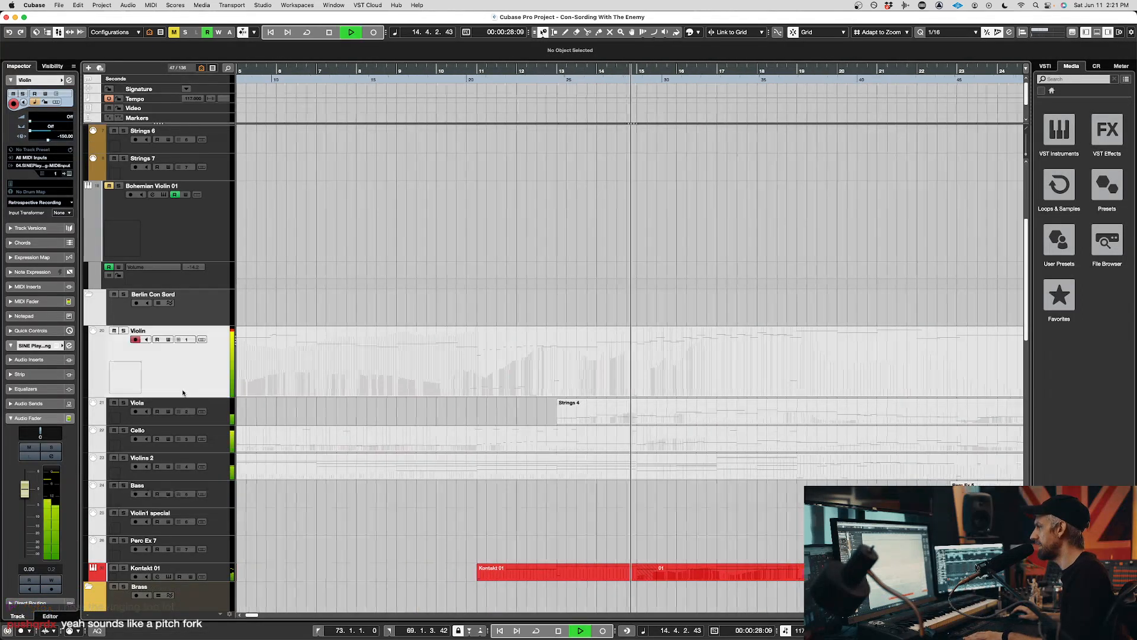
key("e")
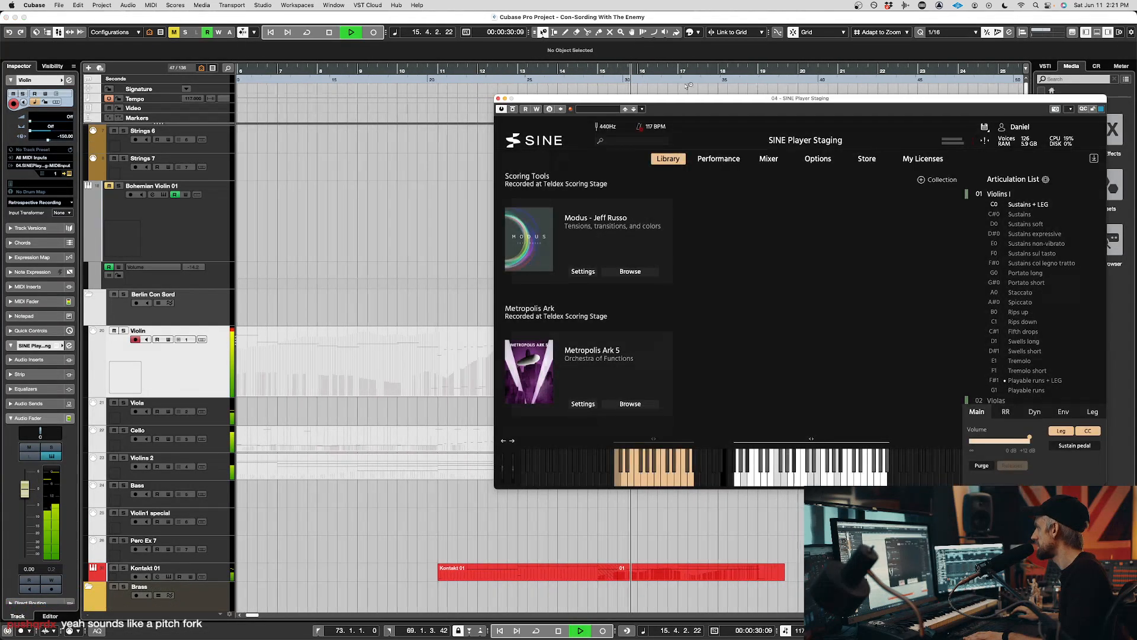
key("e")
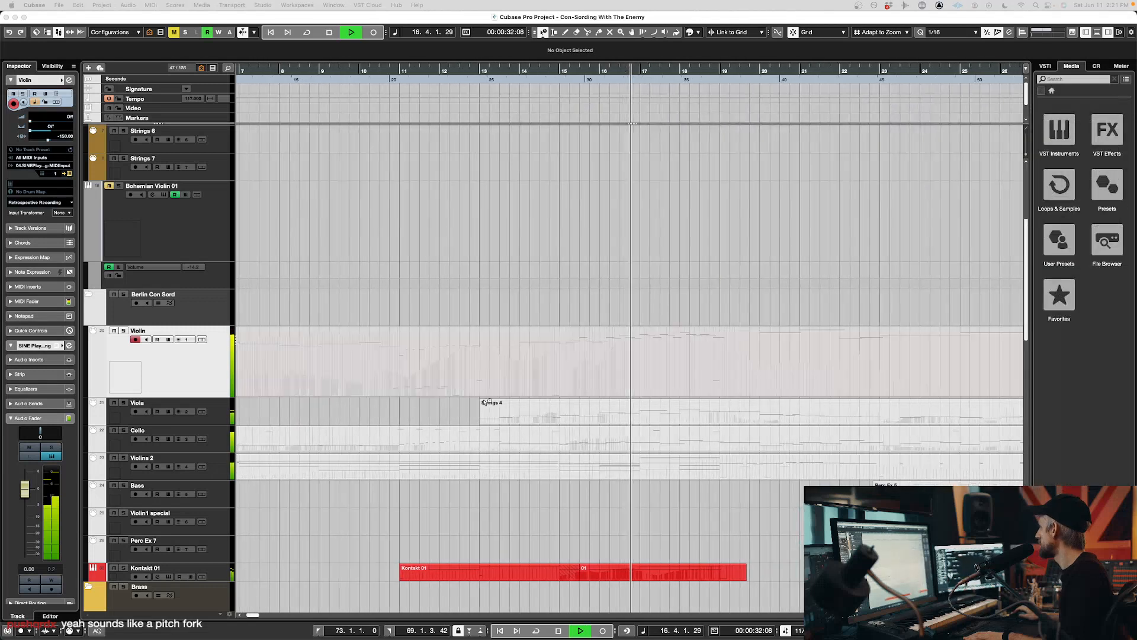
- Stop playback, open the Violin track's SINE Player, and replay from around bar 16 to watch the Violins I articulation changes
key("space")
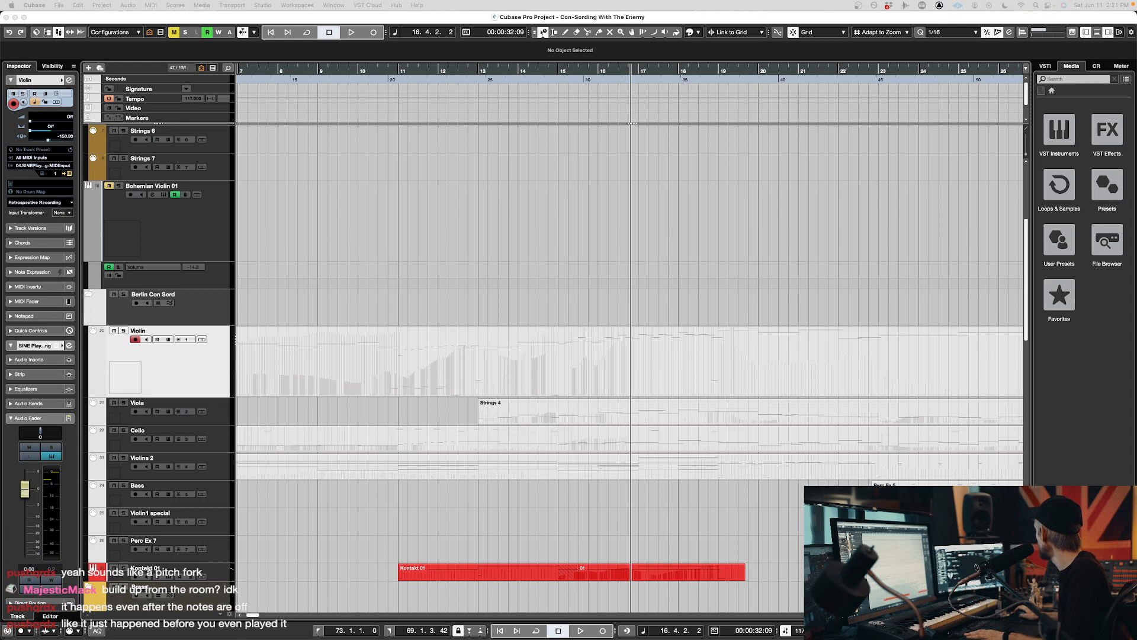
left_click_drag(1136, 195, 485, 187)
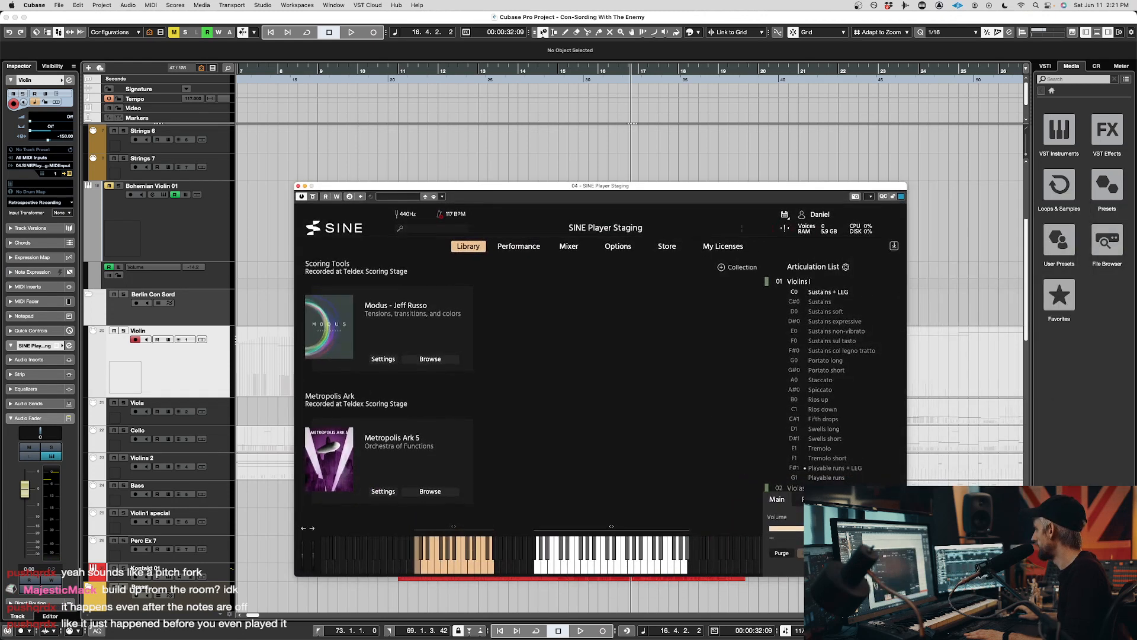
key("space")
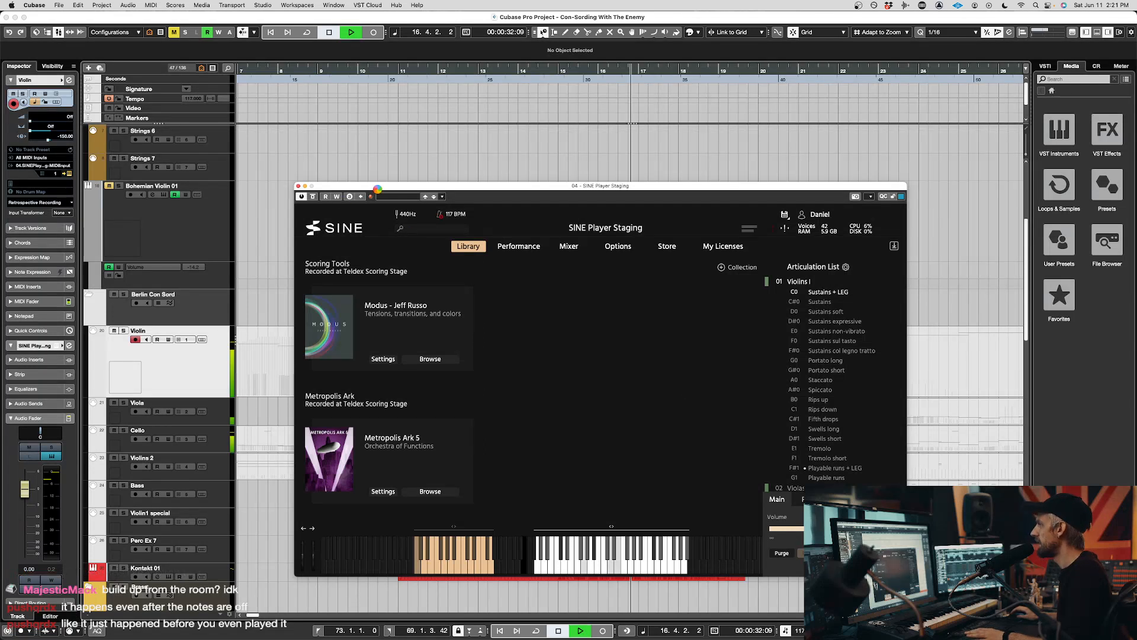
left_click_drag(379, 186, 307, 138)
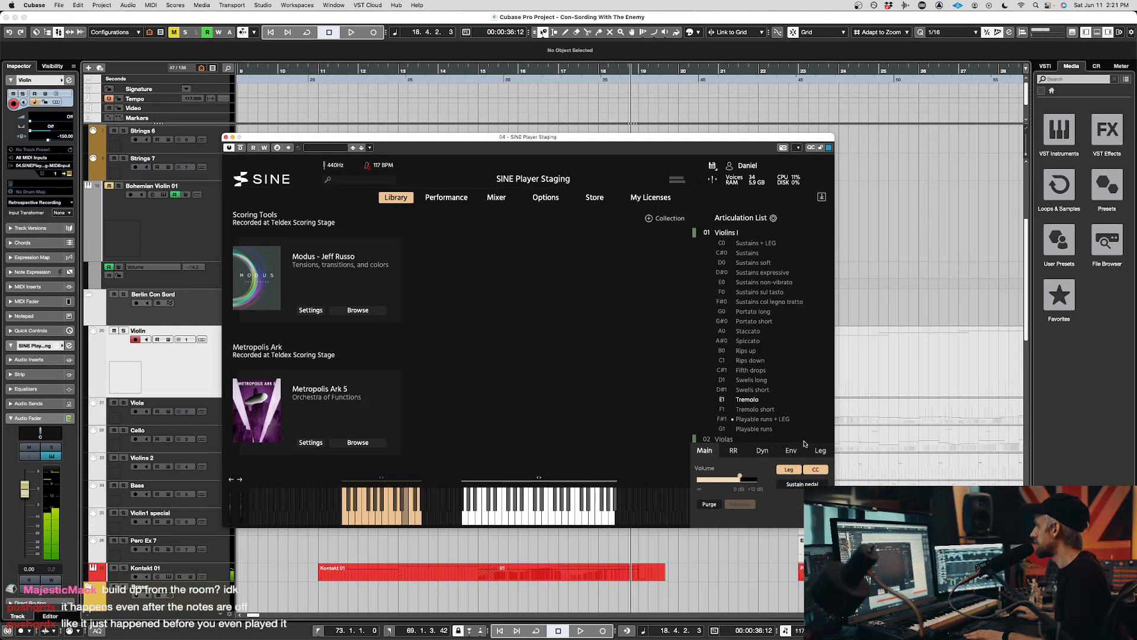
- Review the Dyn, RR, Env and Main settings of the Violins I Sustains + LEG articulation
left_click(757, 451)
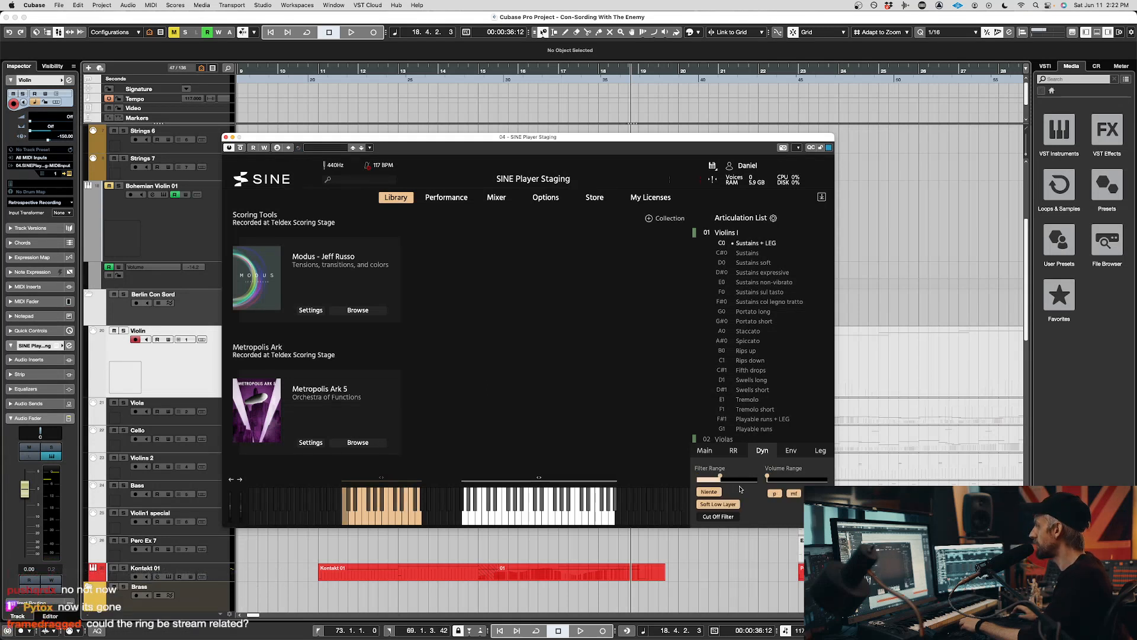
left_click(733, 451)
left_click(785, 452)
left_click(764, 452)
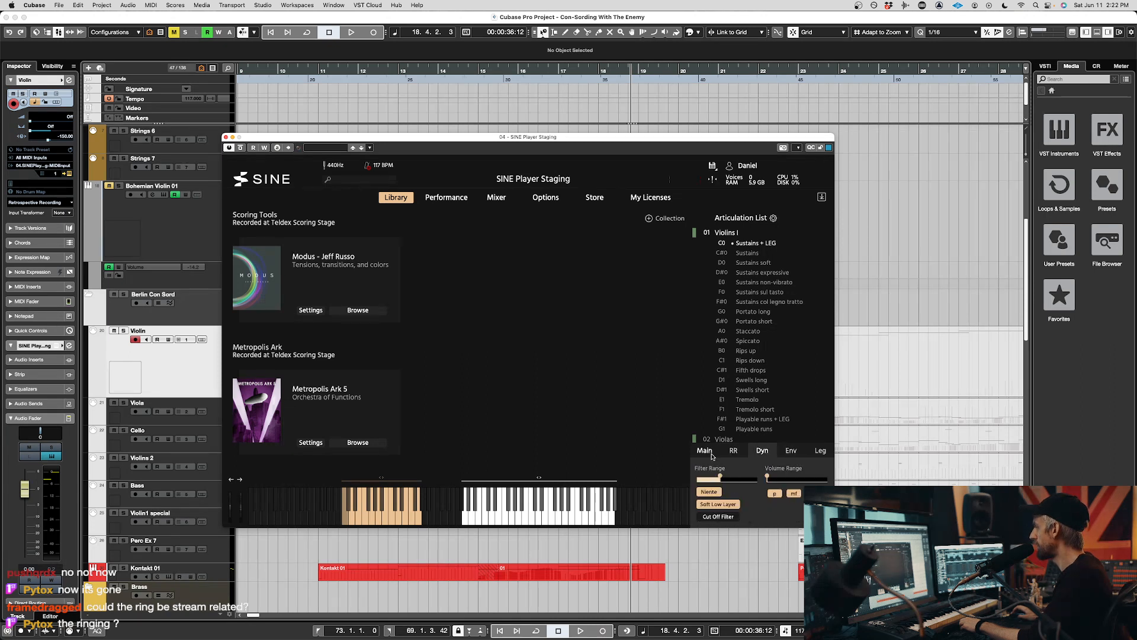
left_click(710, 453)
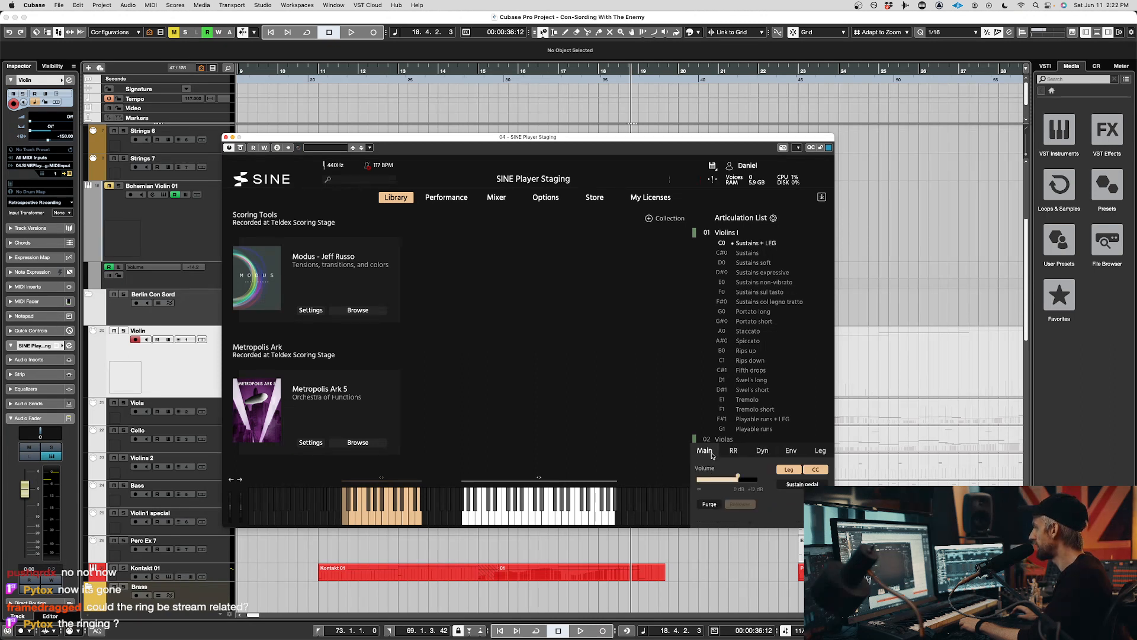
left_click(762, 451)
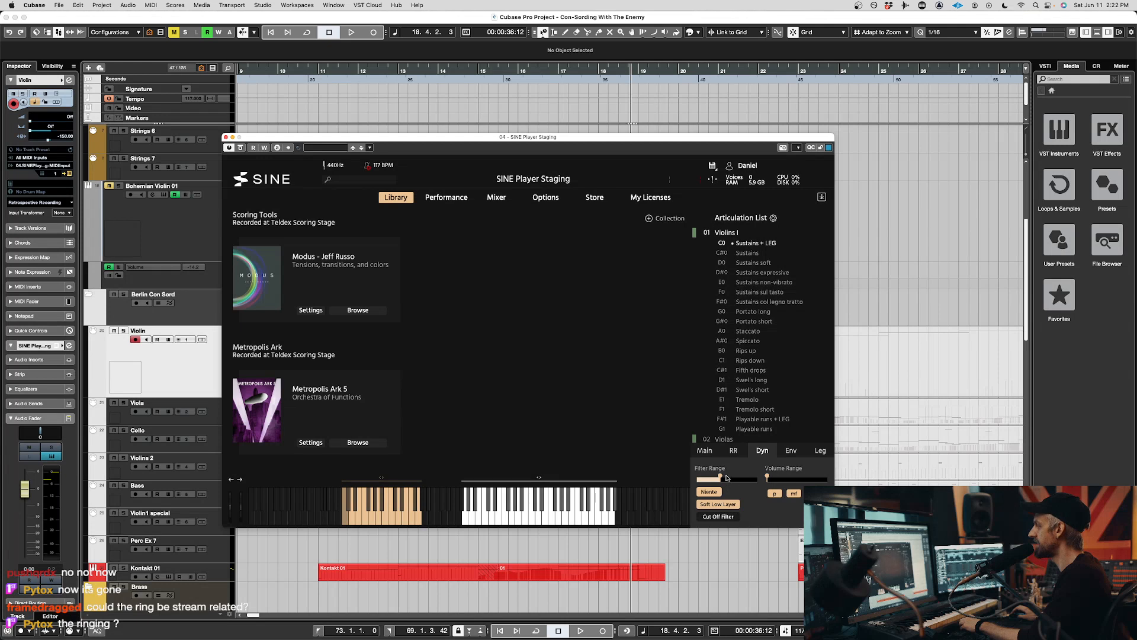
- Audition the Violins I Sustains soft, Sustains and Sustains expressive articulations in turn
left_click(761, 263)
left_click(755, 256)
left_click(768, 274)
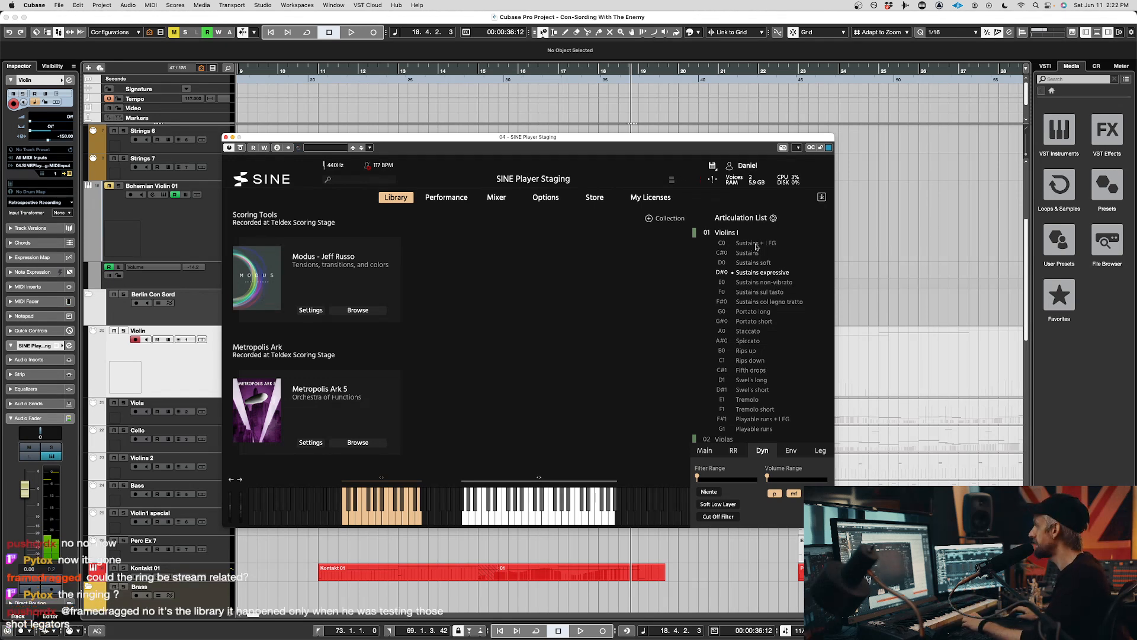
- Switch Niente and Soft Low Layer off and back on for the Violins I Sustains + LEG articulation
left_click(716, 492)
left_click(719, 491)
left_click(723, 502)
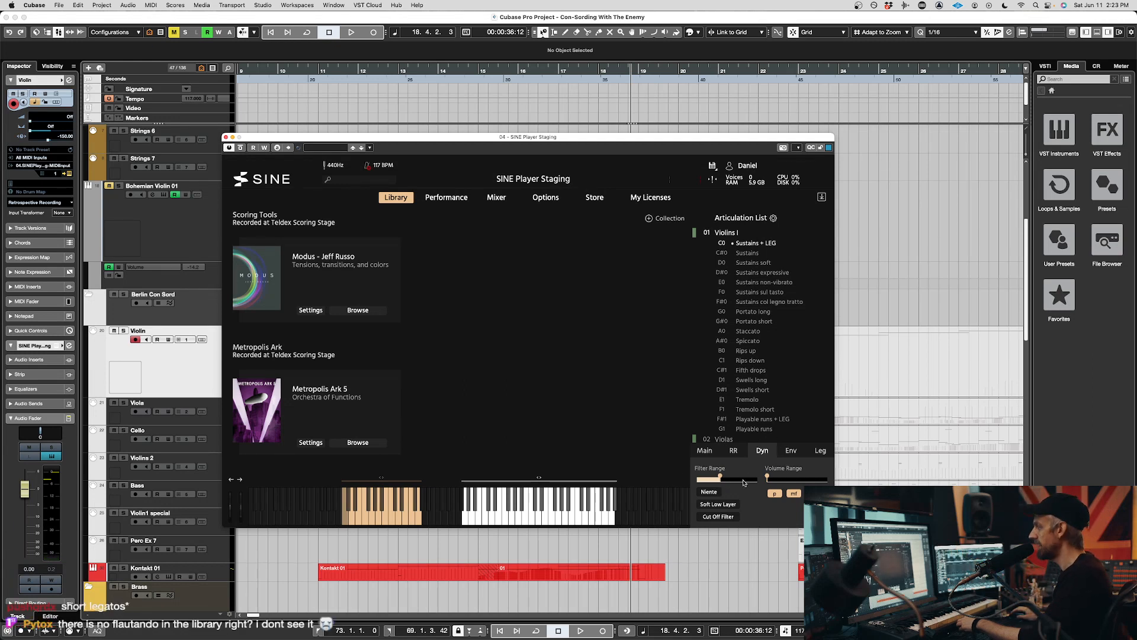
left_click(725, 504)
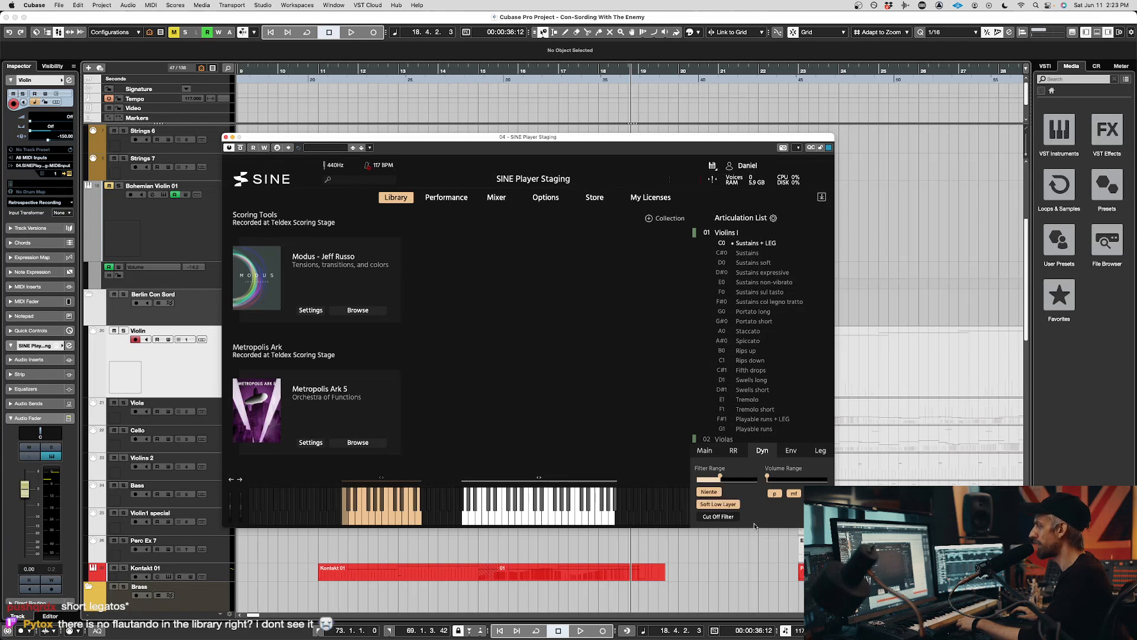
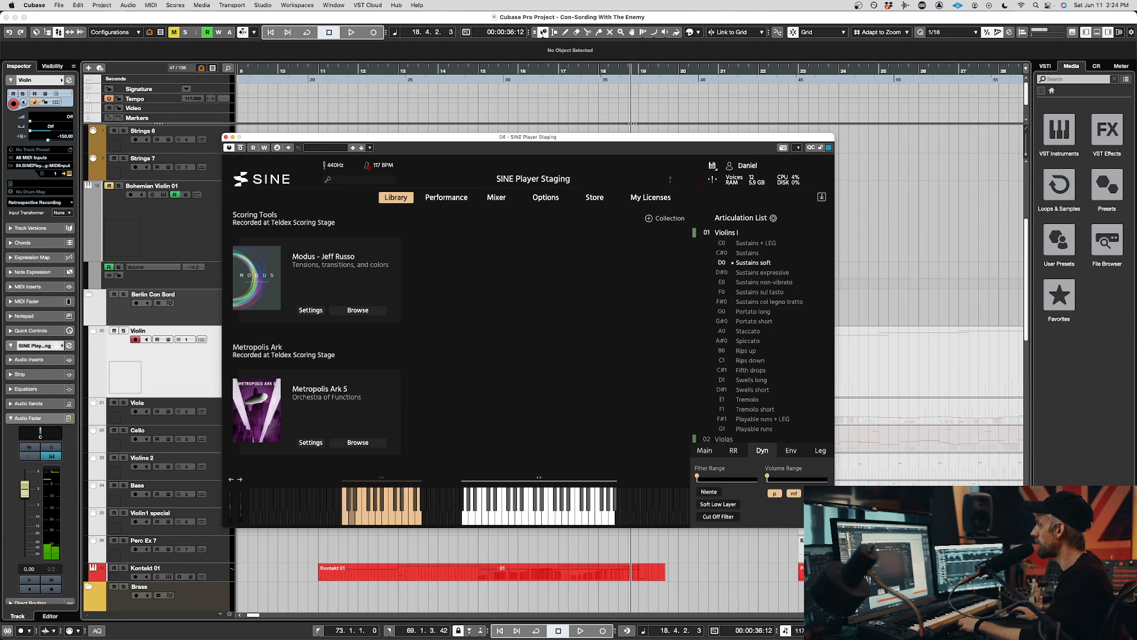
- Compare the Violins I Sustains + LEG, Sustains and Sustains expressive articulations by selecting and playing each one
left_click(752, 245)
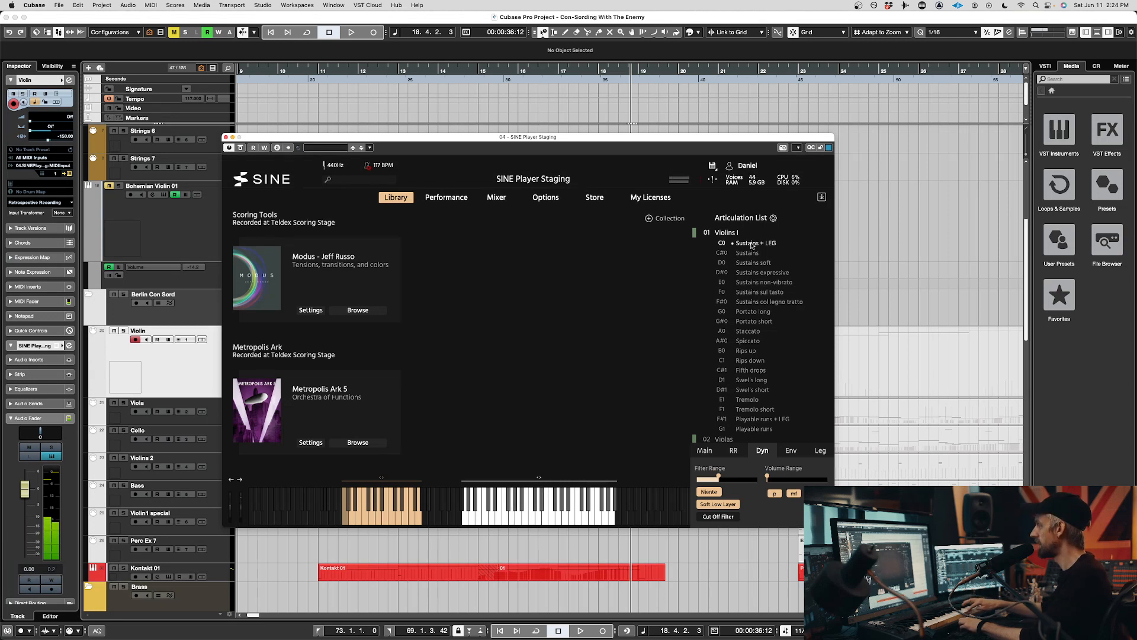
left_click(747, 253)
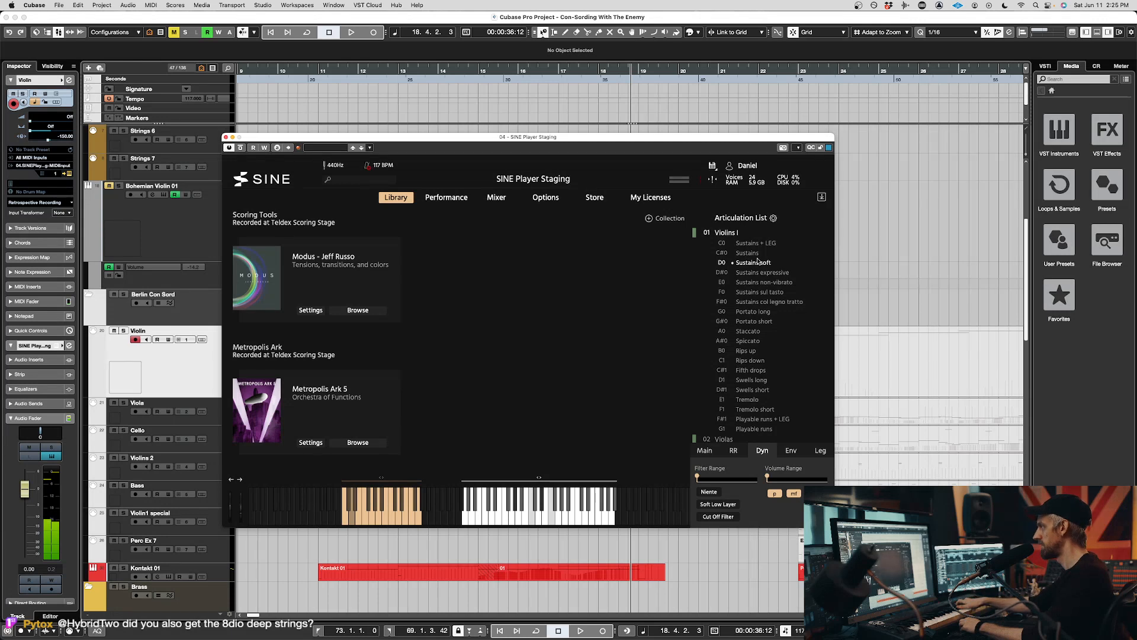
left_click(762, 273)
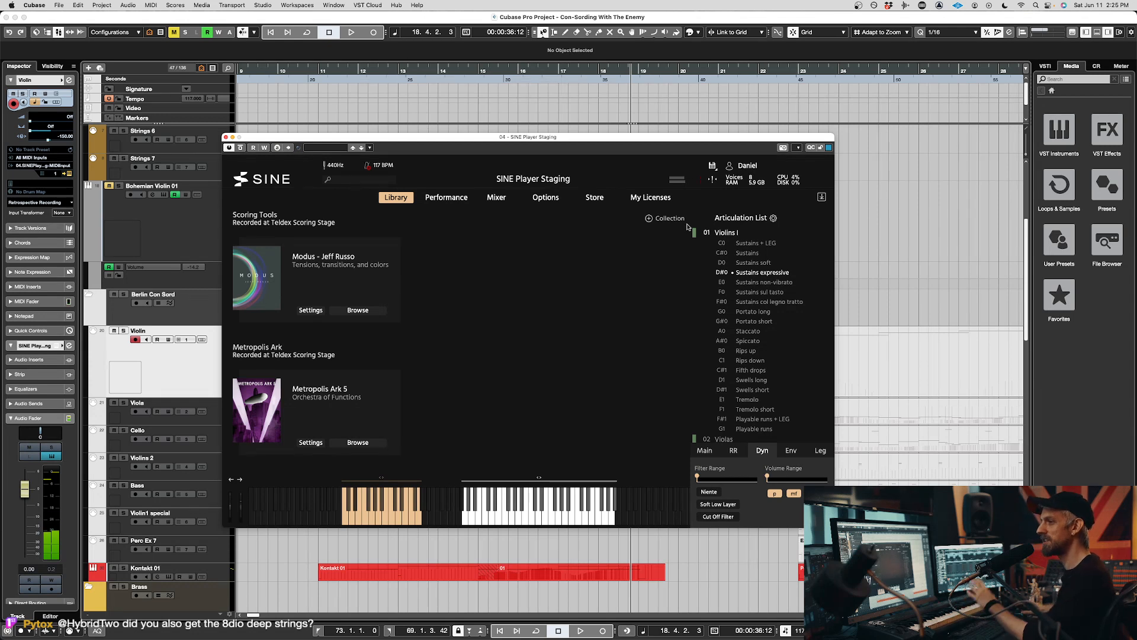
- Close the Violin instrument, select the Cello part, and look through the Celli articulations in its SINE Player
left_click(226, 137)
scroll(591, 312, "down", 1)
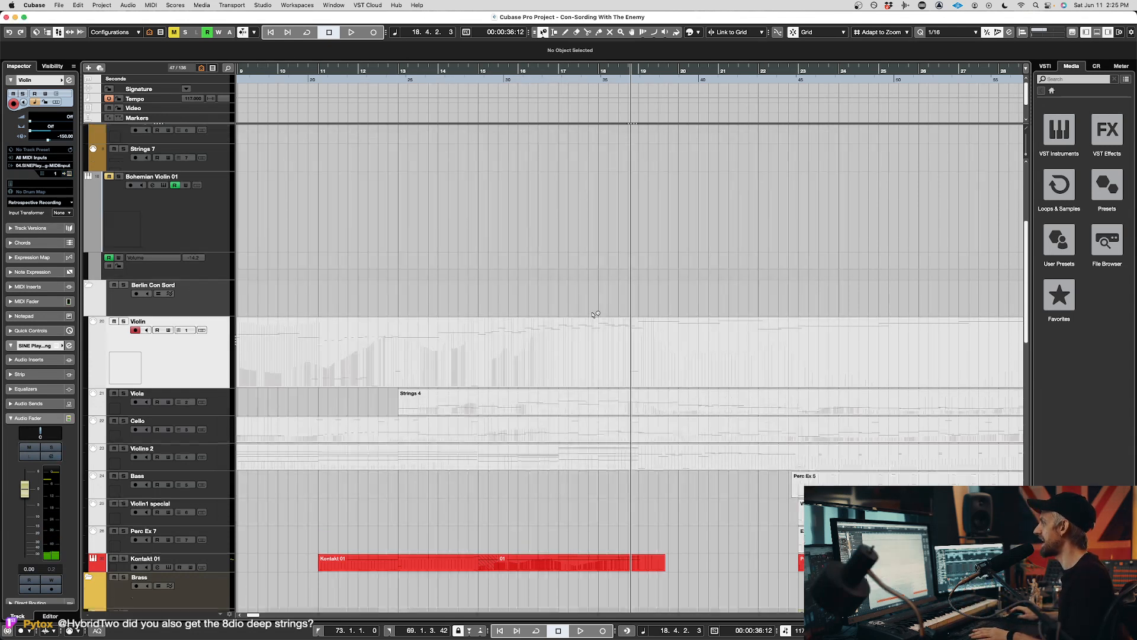
left_click(486, 430)
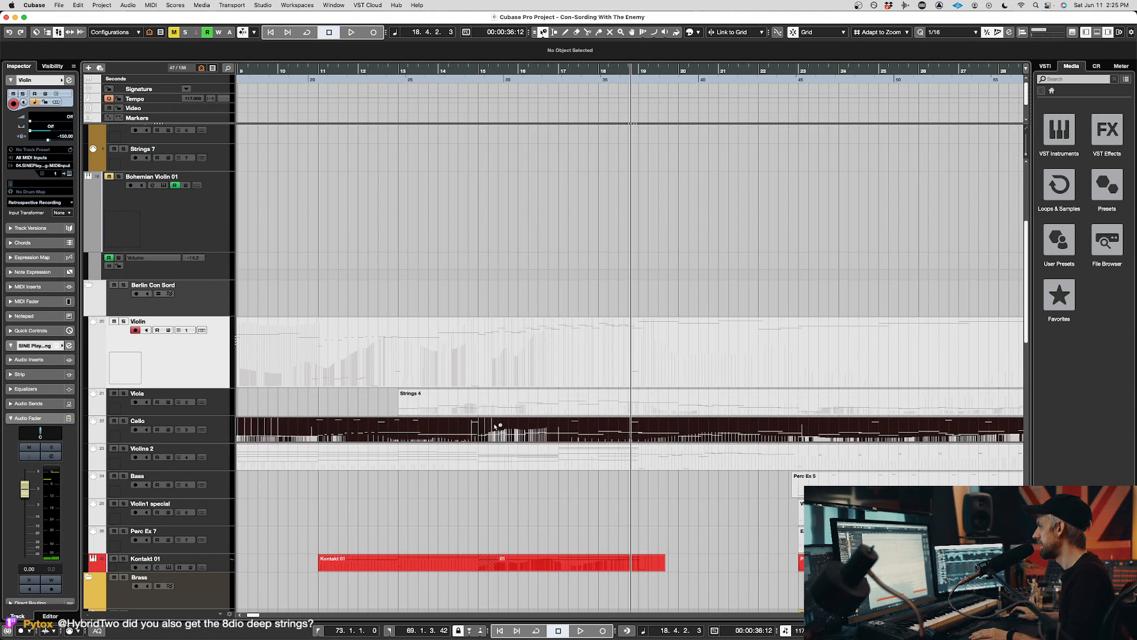
left_click(225, 429)
left_click(202, 429)
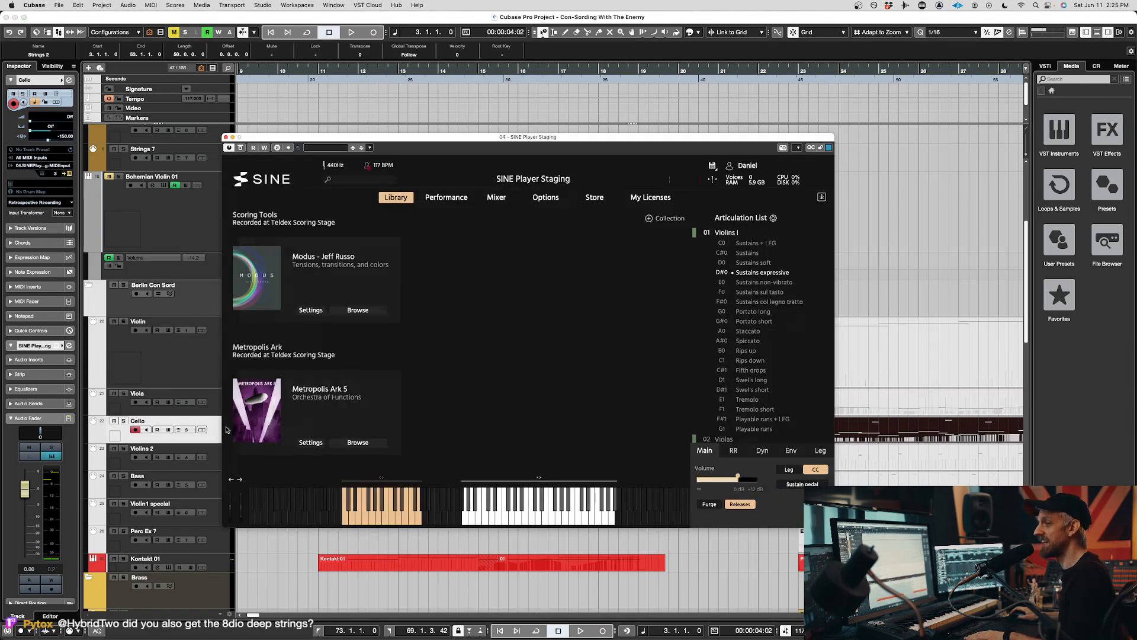
scroll(764, 331, "down", 6)
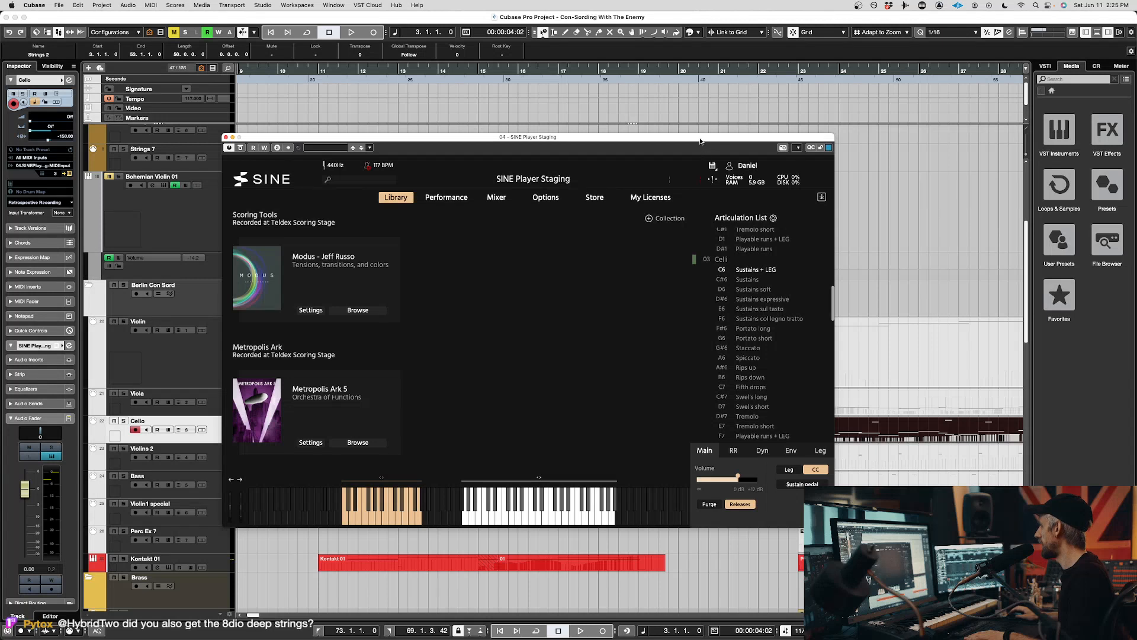
key("super+w")
- Play from around bar 15 and briefly inspect the Cello part in the Key Editor
left_click(495, 74)
double_click(662, 429)
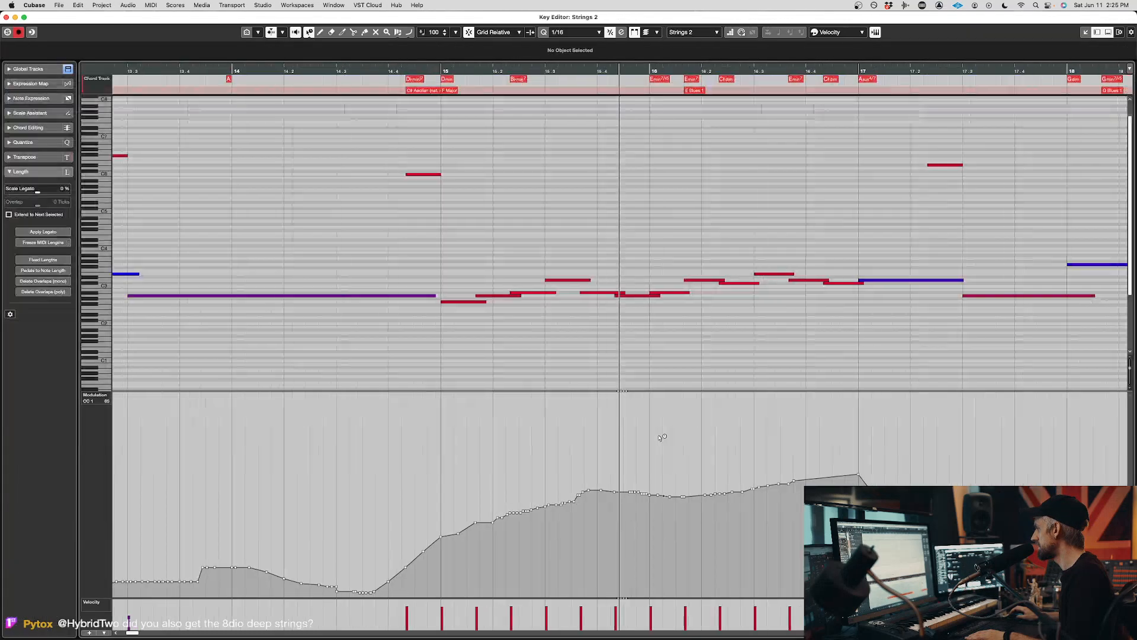
key("super+w")
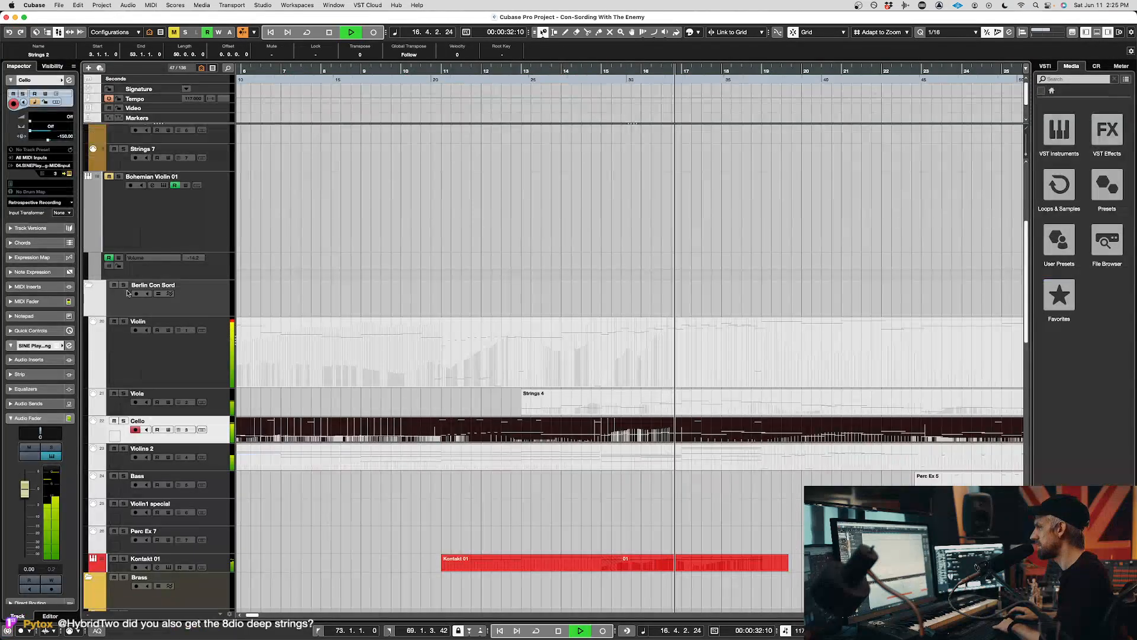
- Solo the Berlin Con Sord folder with its string tracks and play from around bar 16
left_click_drag(124, 285, 123, 558)
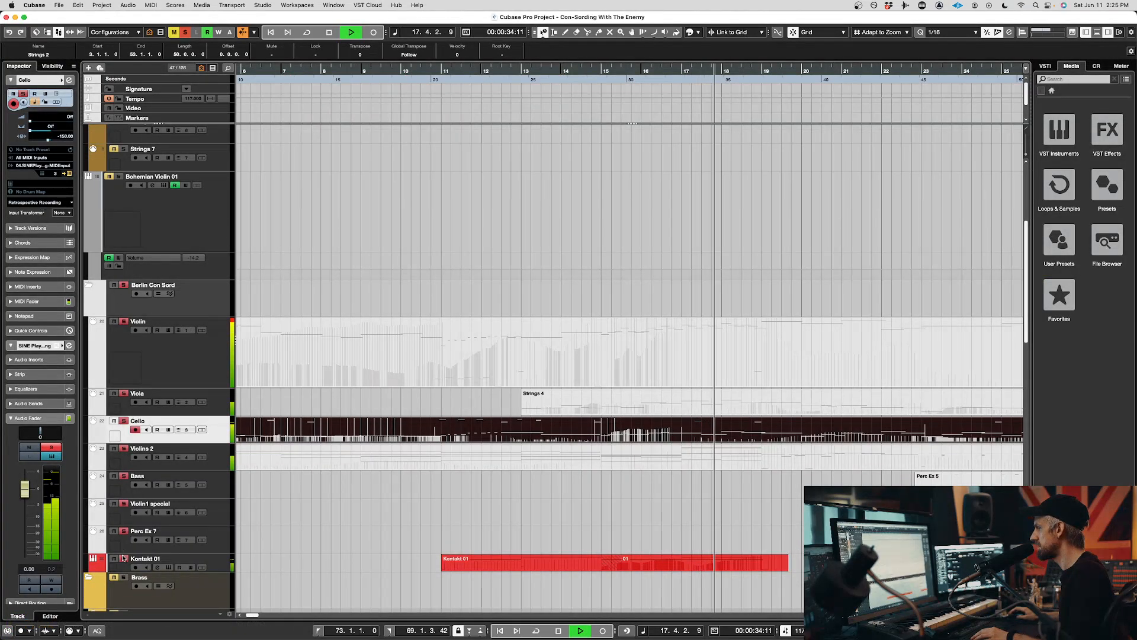
key("space")
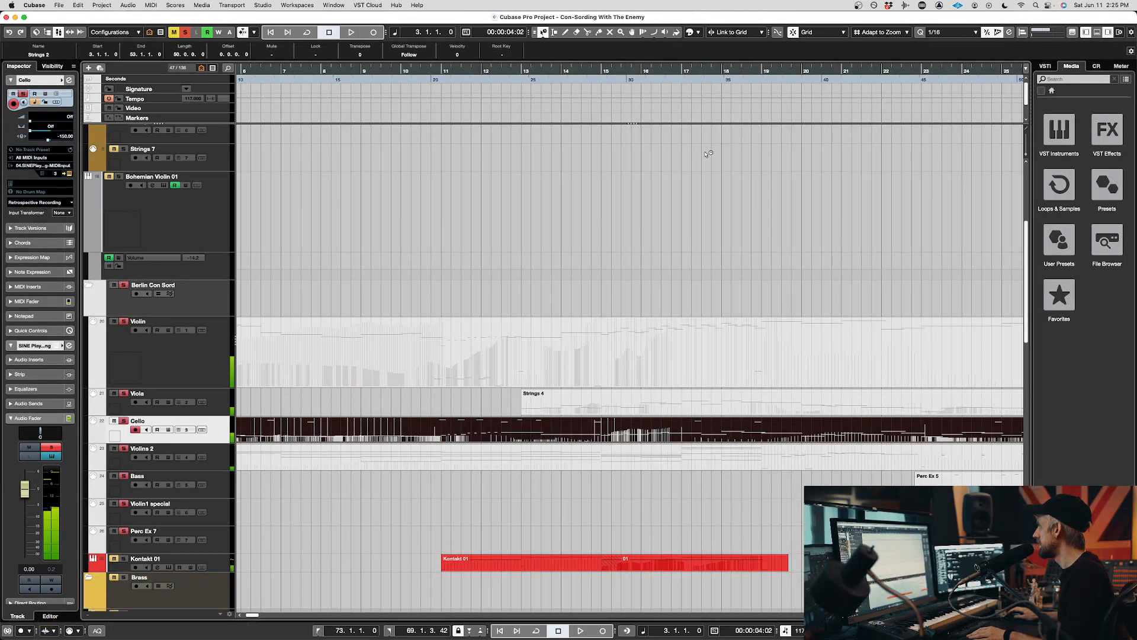
left_click(670, 445)
key("space")
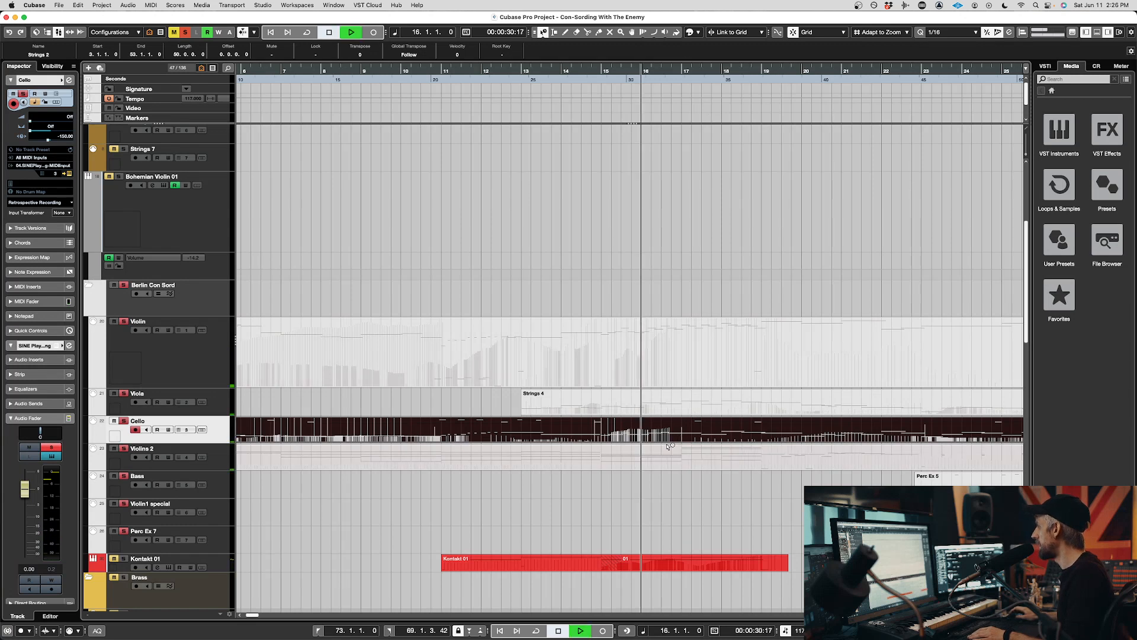
- Open the Cello part in the Key Editor and examine its notes and modulation curve around bars 13 to 22 during playback
double_click(669, 437)
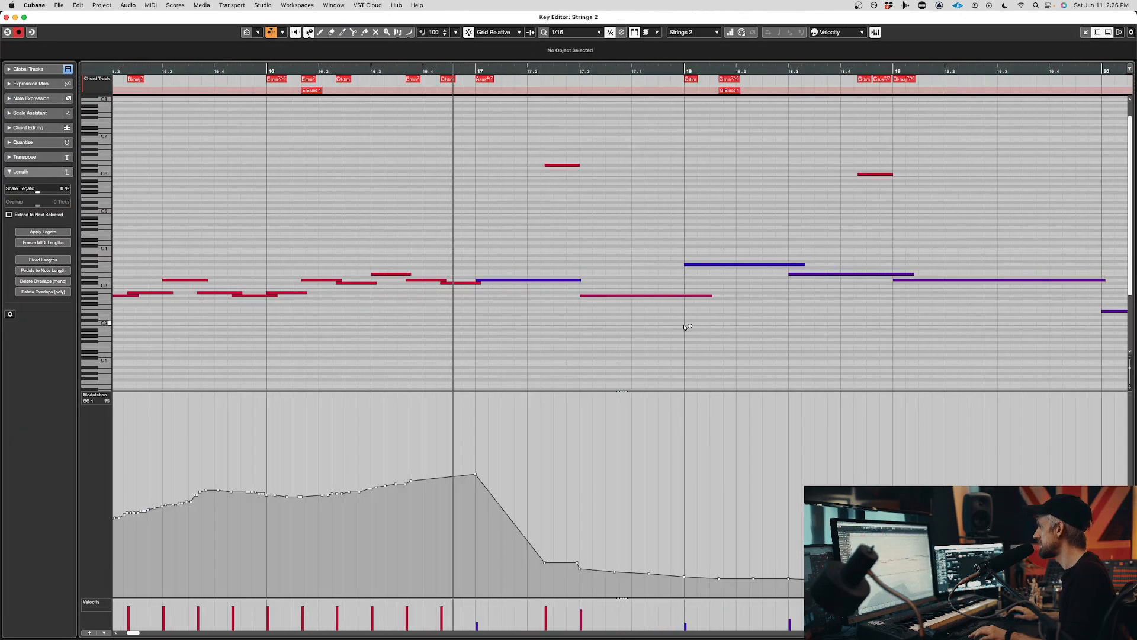
scroll(685, 326, "down", 4)
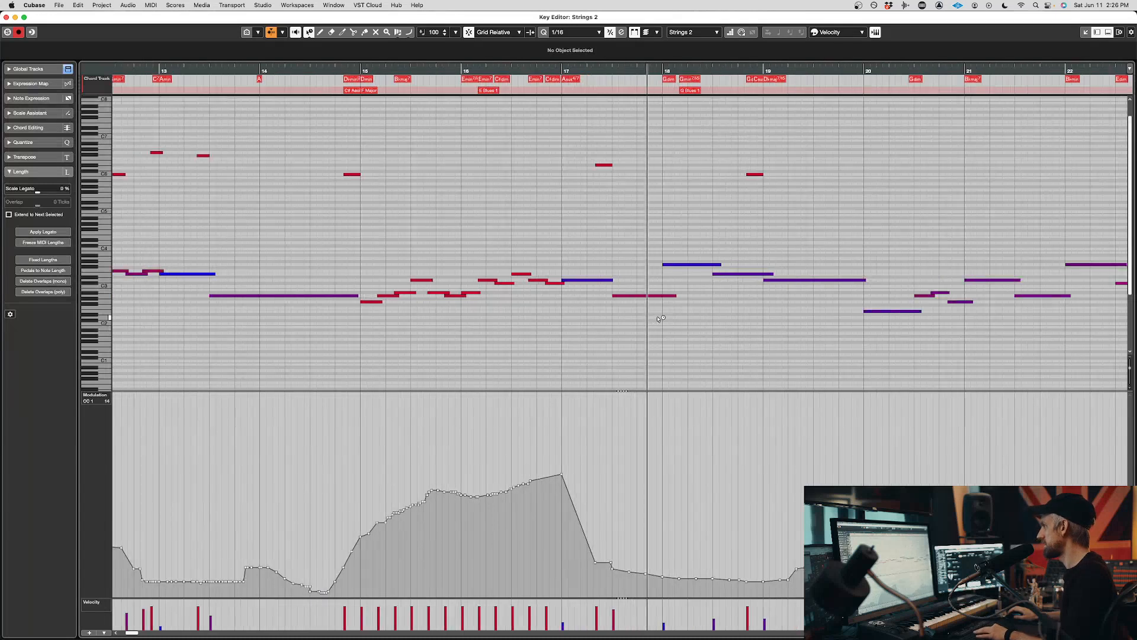
scroll(658, 318, "up", 2)
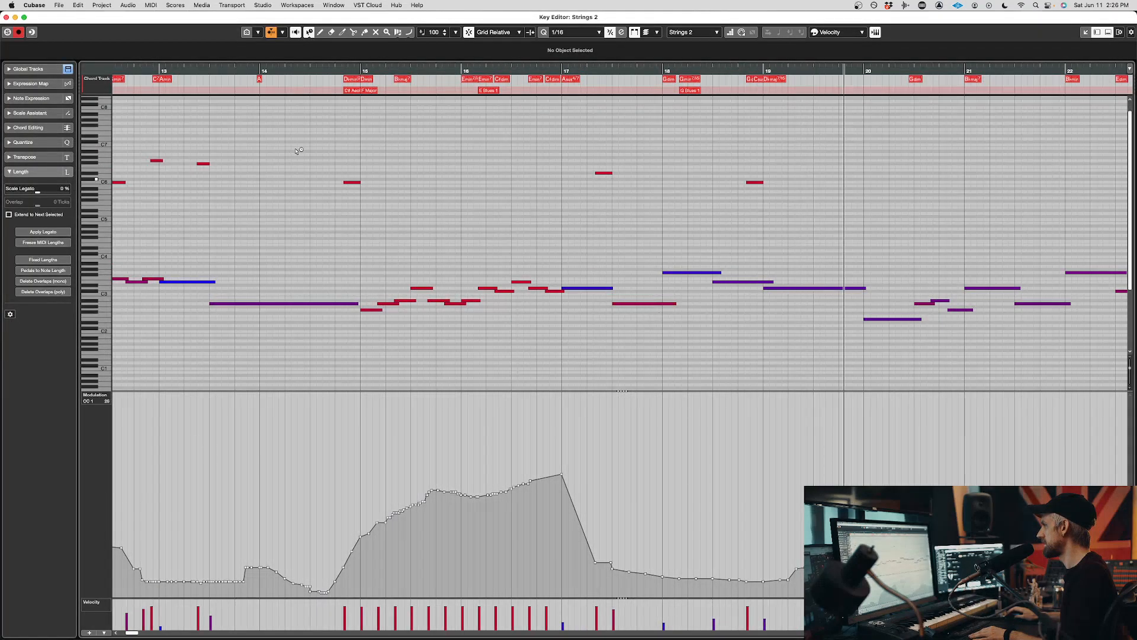
key("space")
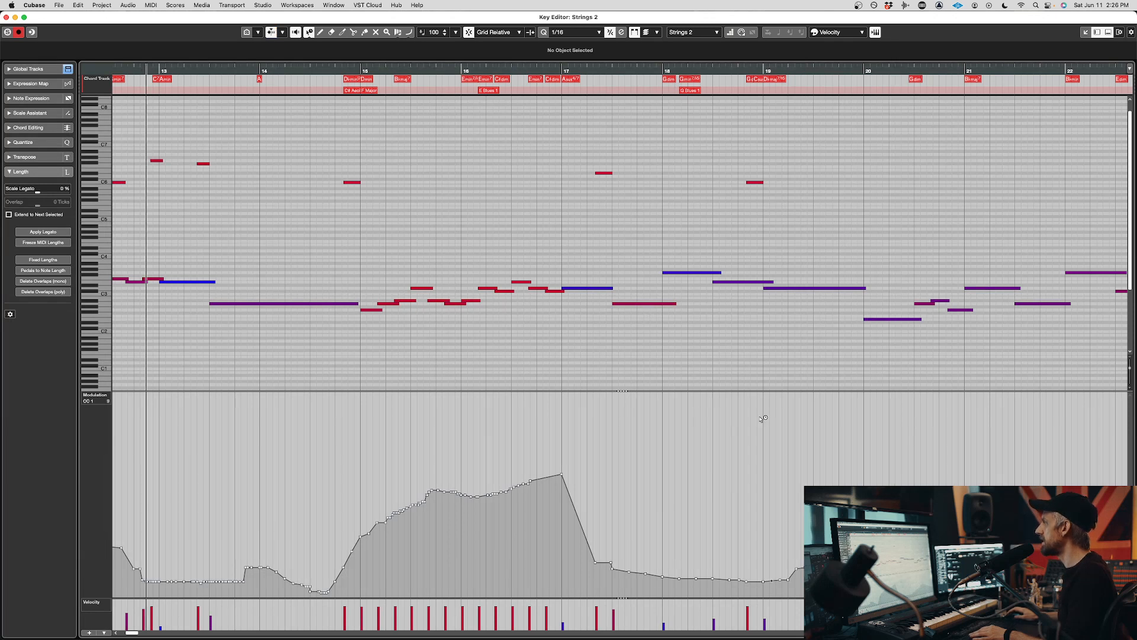
- Select the Cello notes around bars 17 to 18 and watch the Celli articulation changes in SINE Player during playback
left_click_drag(632, 325, 758, 234)
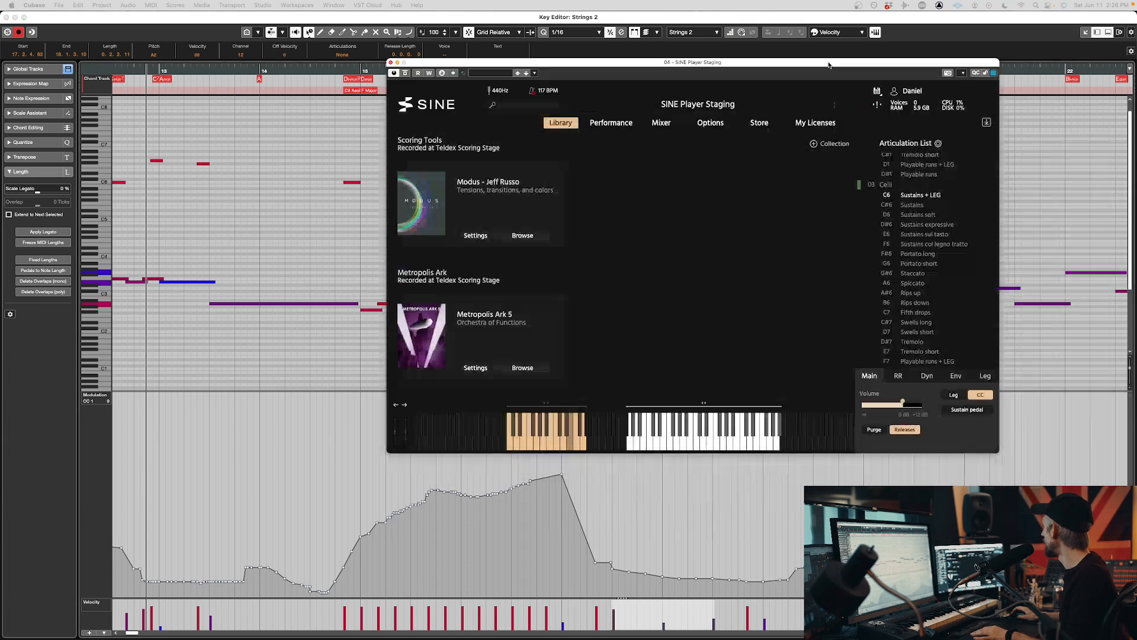
left_click_drag(673, 57, 714, 108)
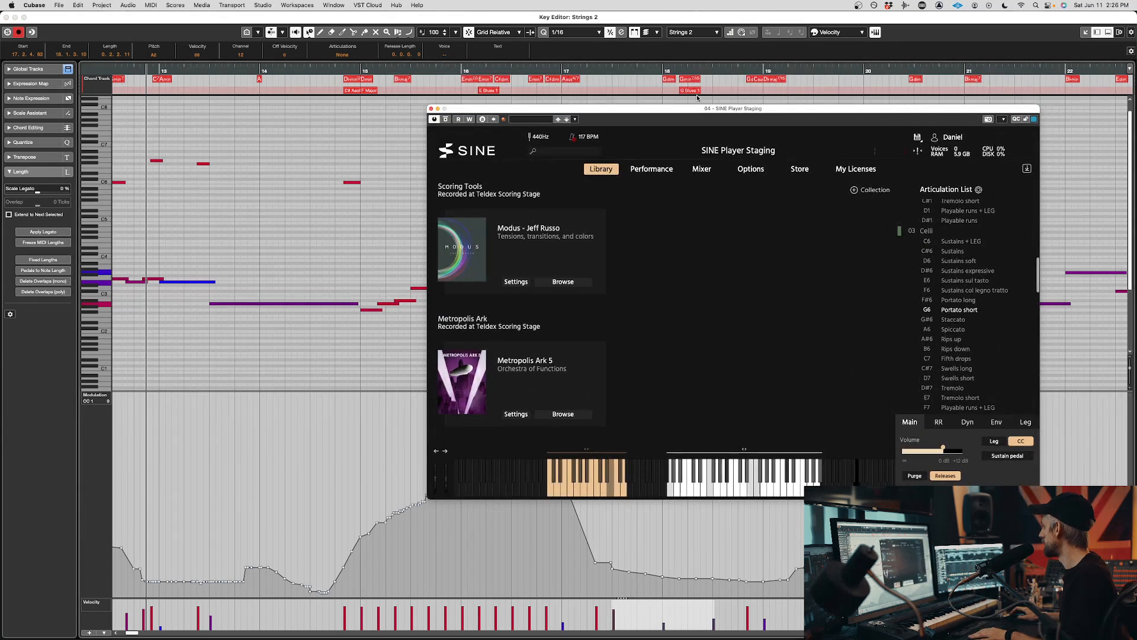
key("space")
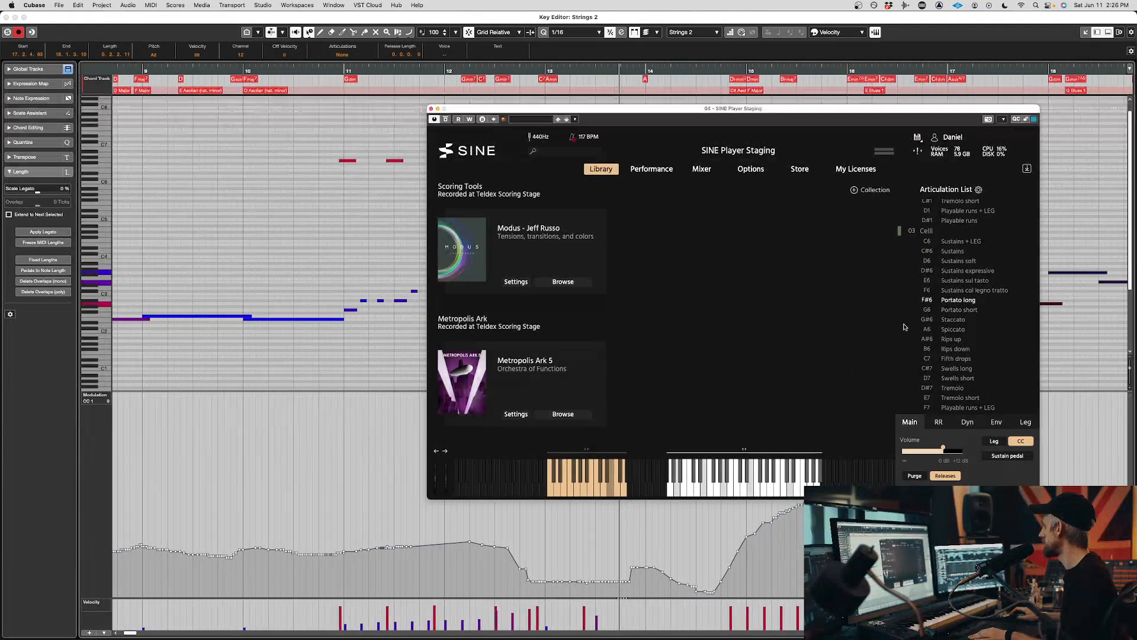
left_click_drag(795, 112, 630, 210)
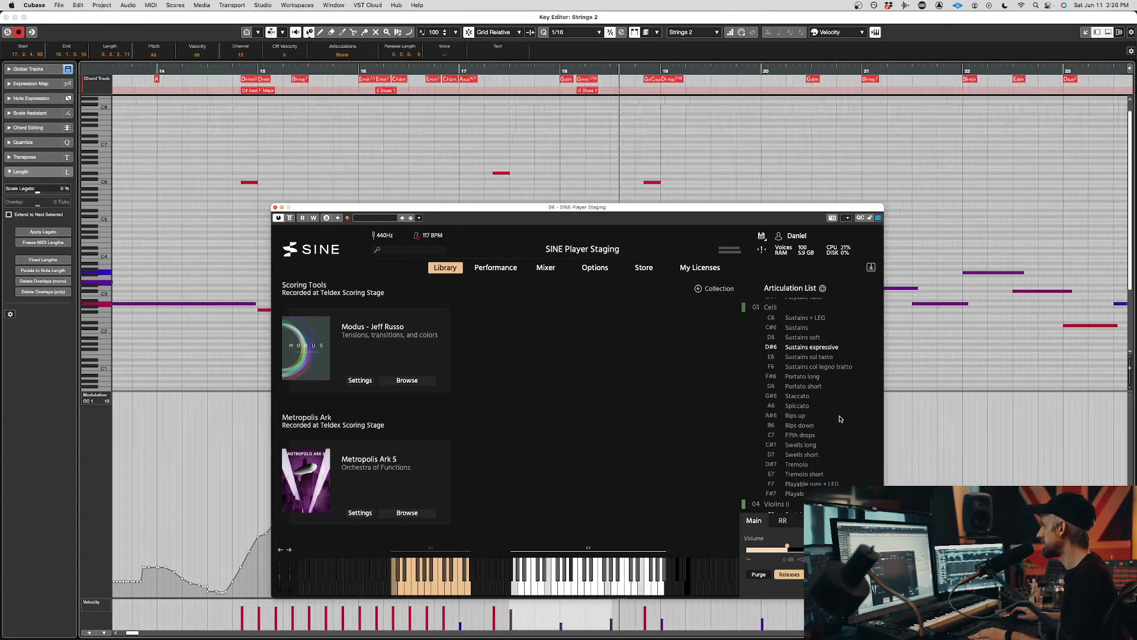
- Stop playback, locate to the selected notes, select the D#6 keyswitch note before them, and hide the SINE Player window
key("space")
key("l")
left_click(275, 208)
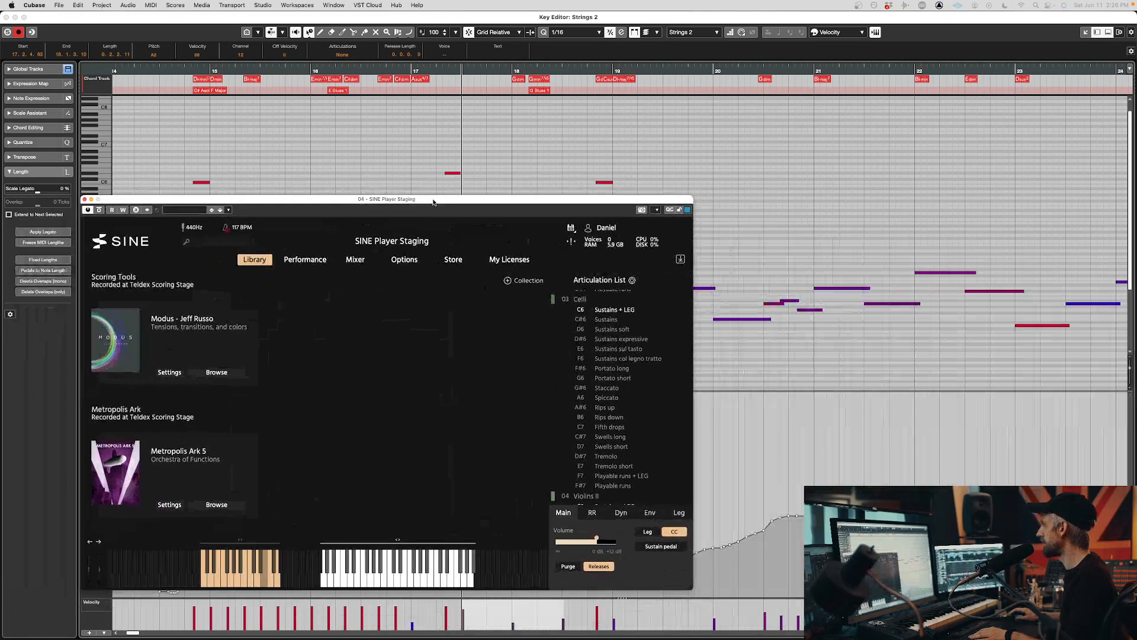
left_click(460, 172)
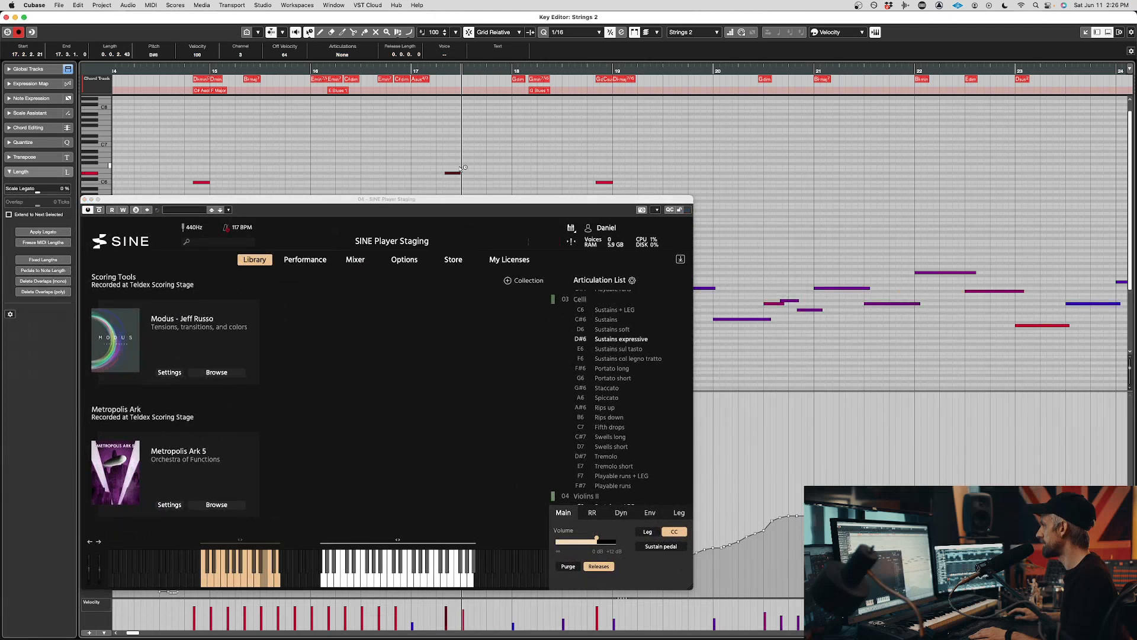
key("super+m")
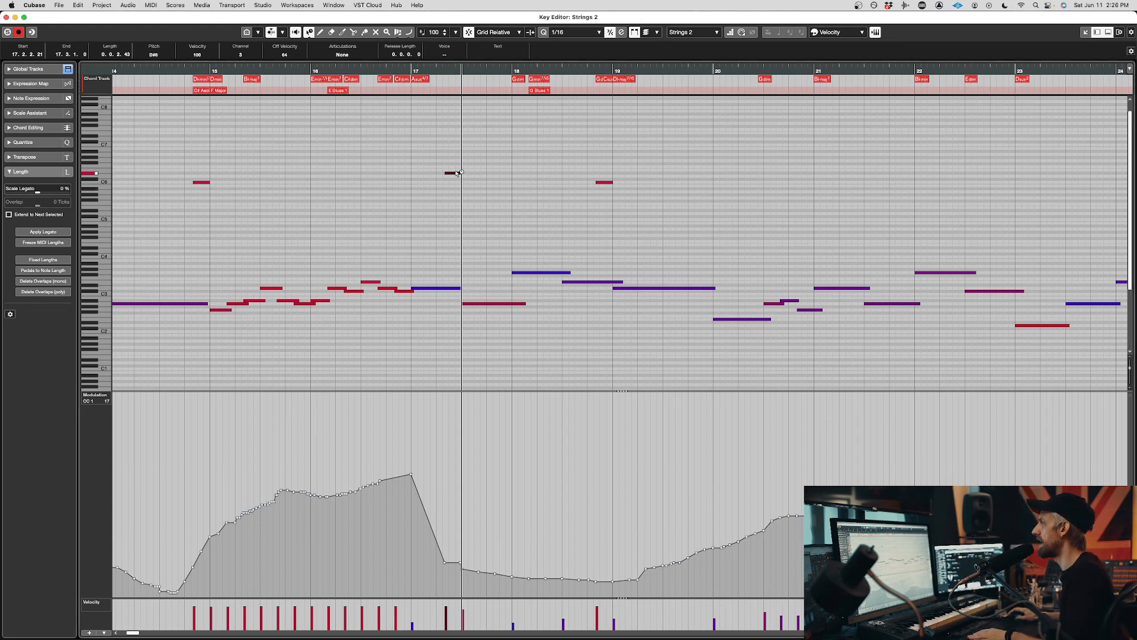
- Replay the Cello passage from about bar 15 to hear the articulation change at the D#6 keyswitch
left_click(191, 72)
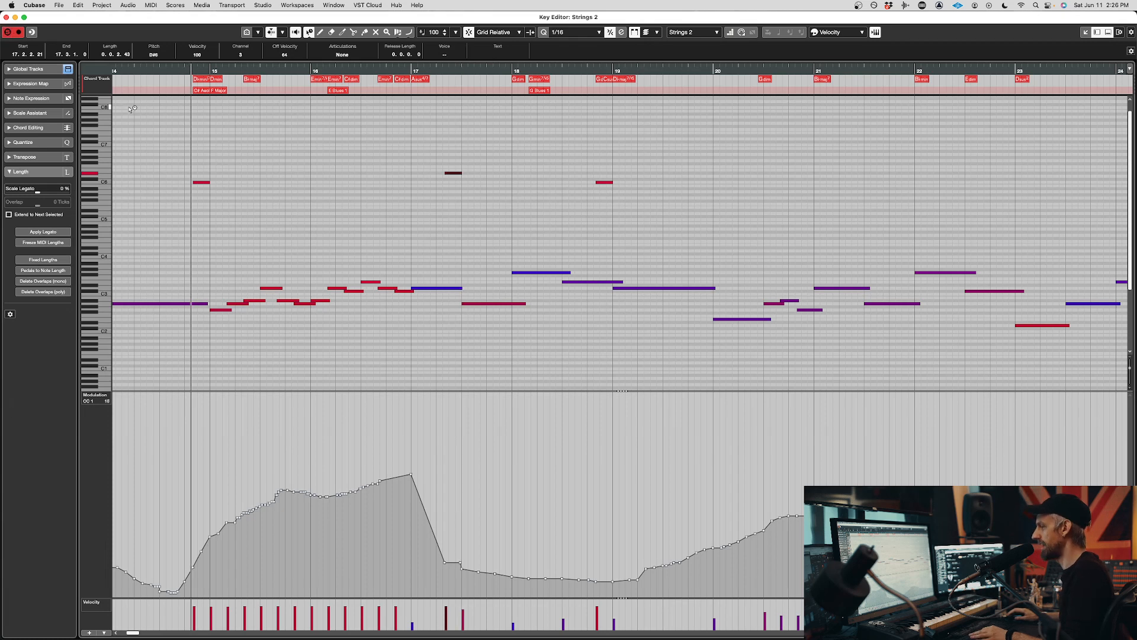
key("space")
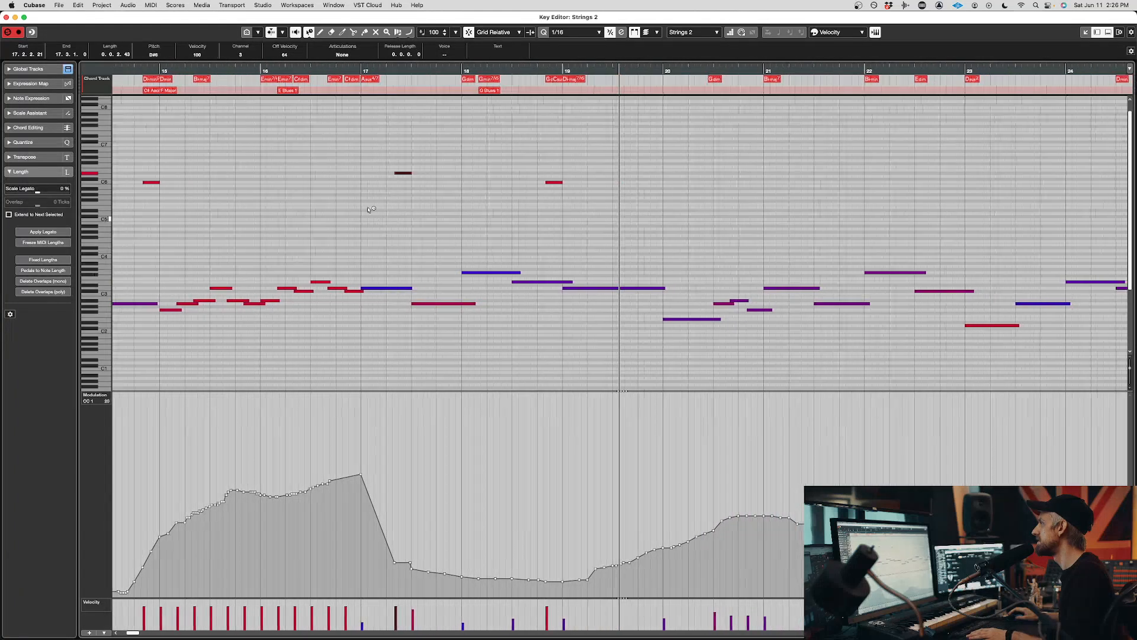
left_click_drag(379, 216, 412, 155)
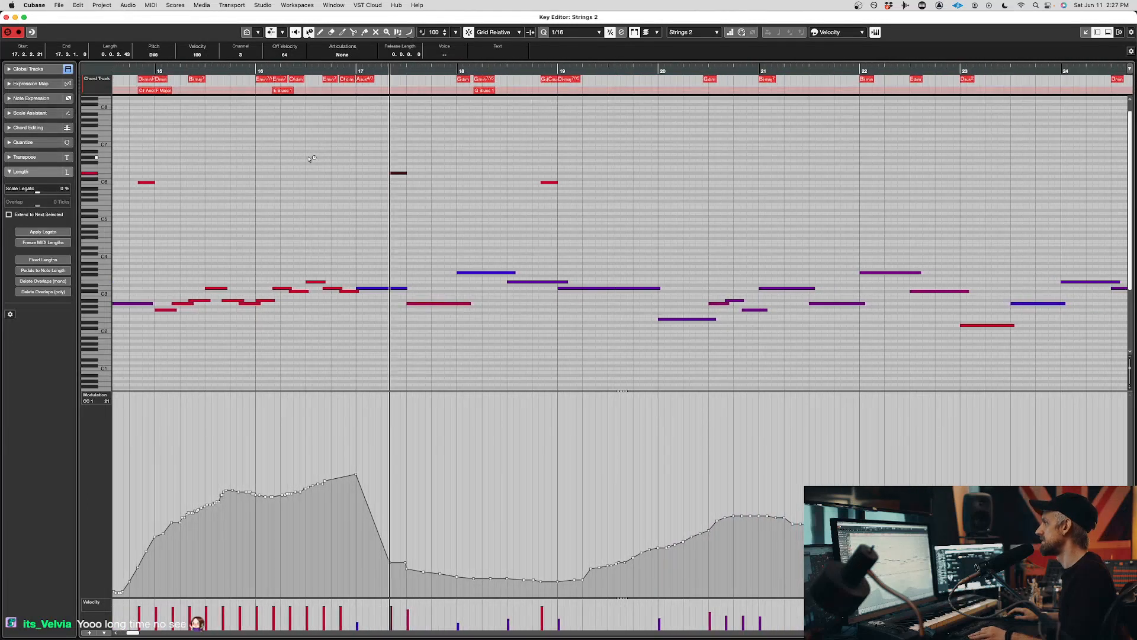
scroll(311, 159, "right", 5)
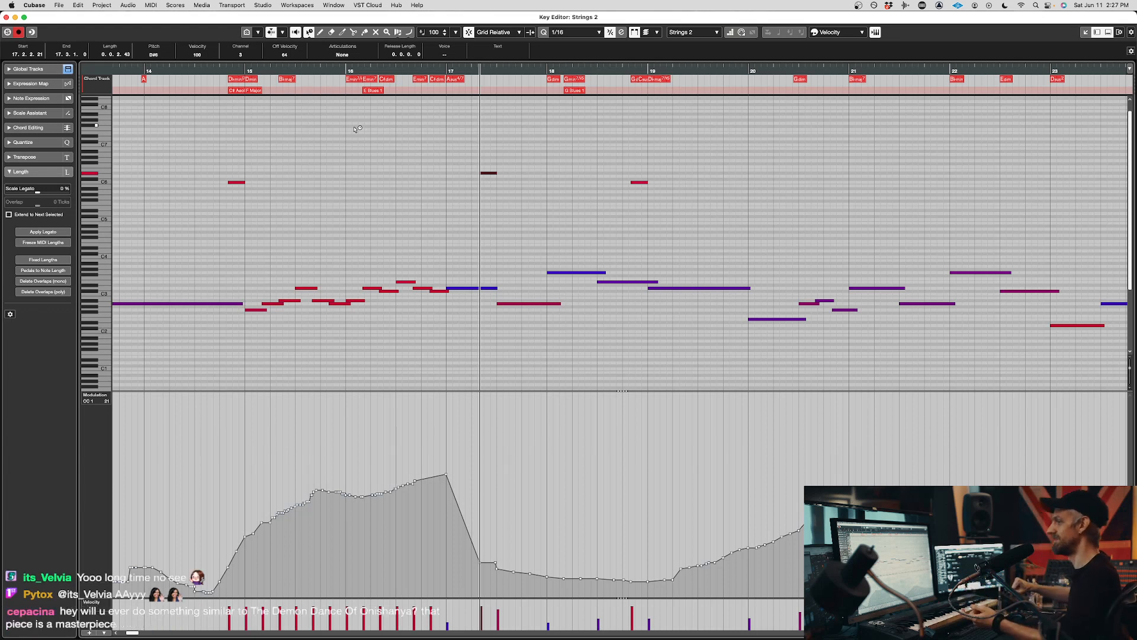
scroll(345, 120, "left", 3)
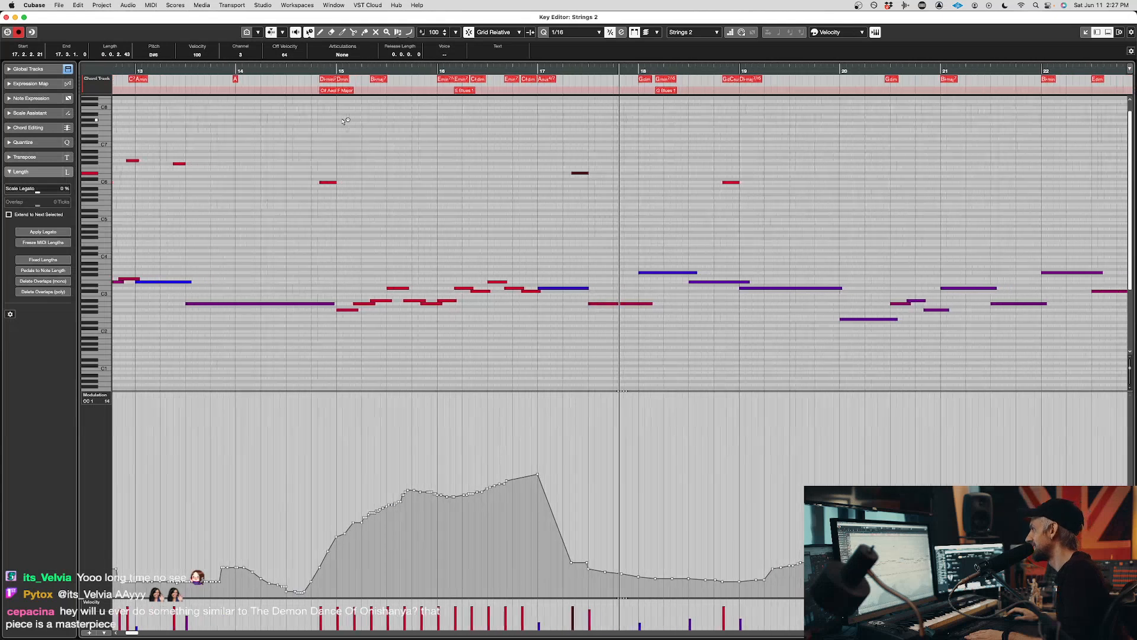
key("space")
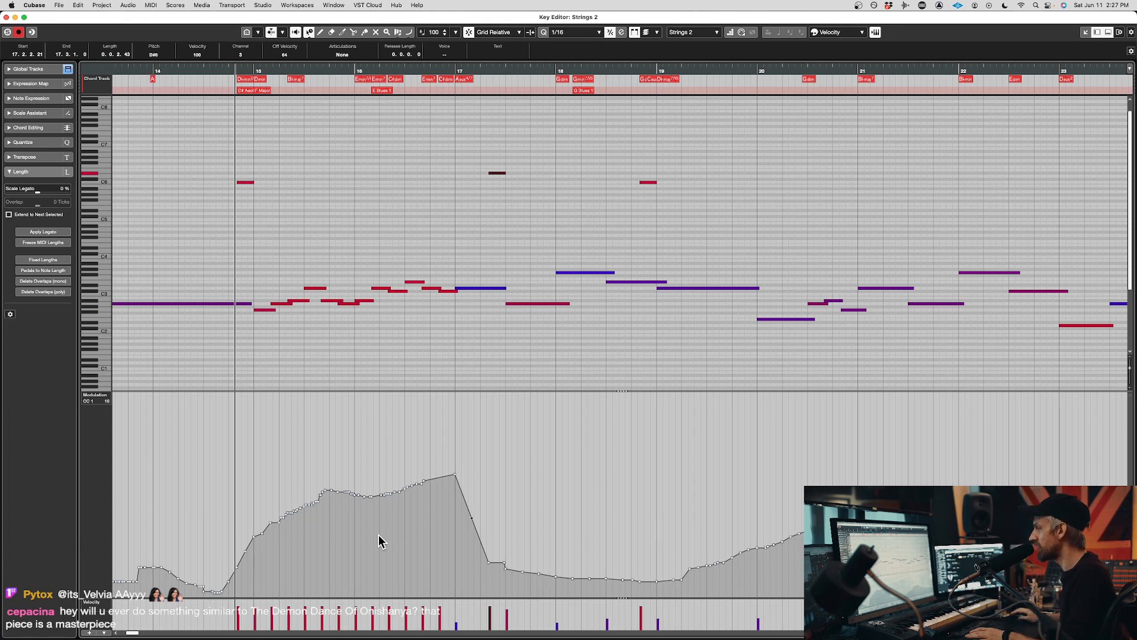
key("space")
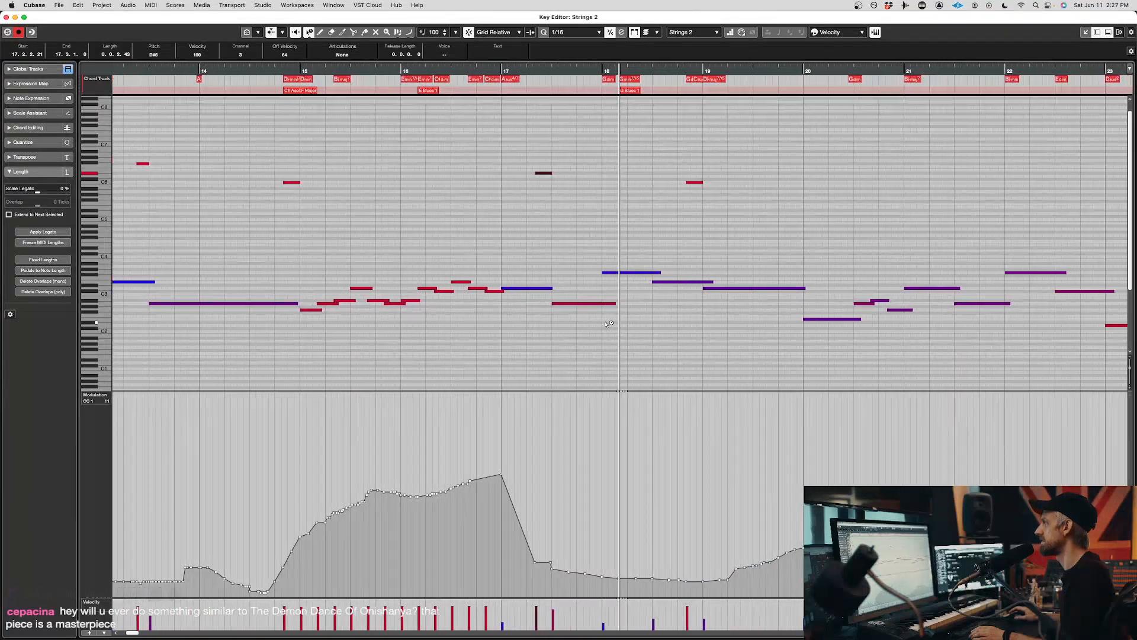
- Try C6 for the Cello keyswitch after bar 17, play from before bar 16, and return it to D#6
key("space")
left_click_drag(440, 199, 500, 139)
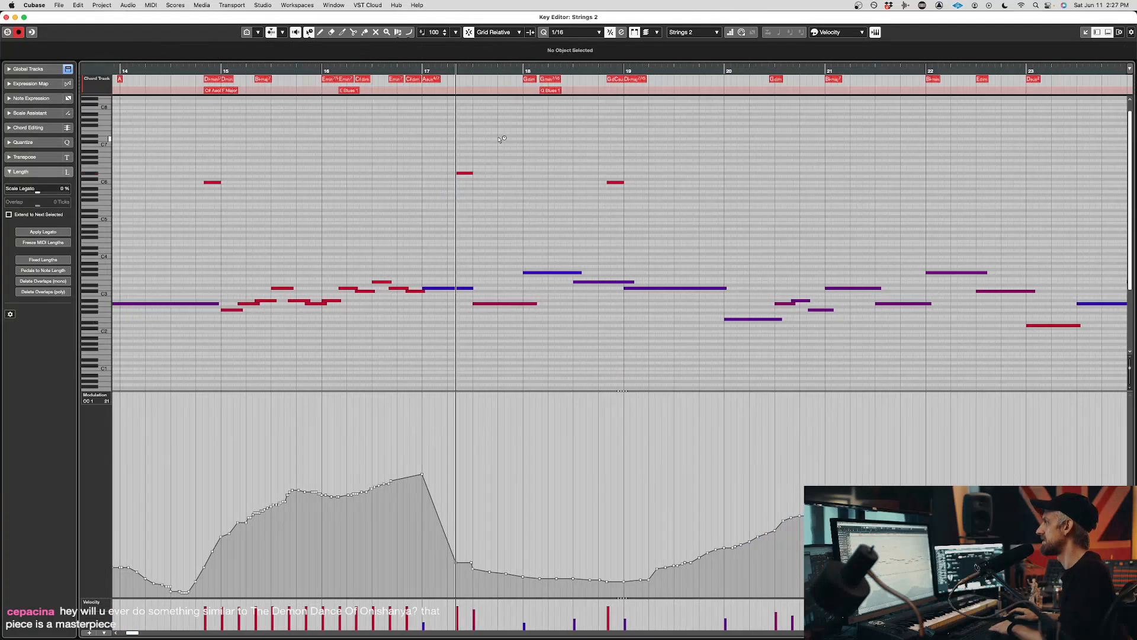
left_click(307, 72)
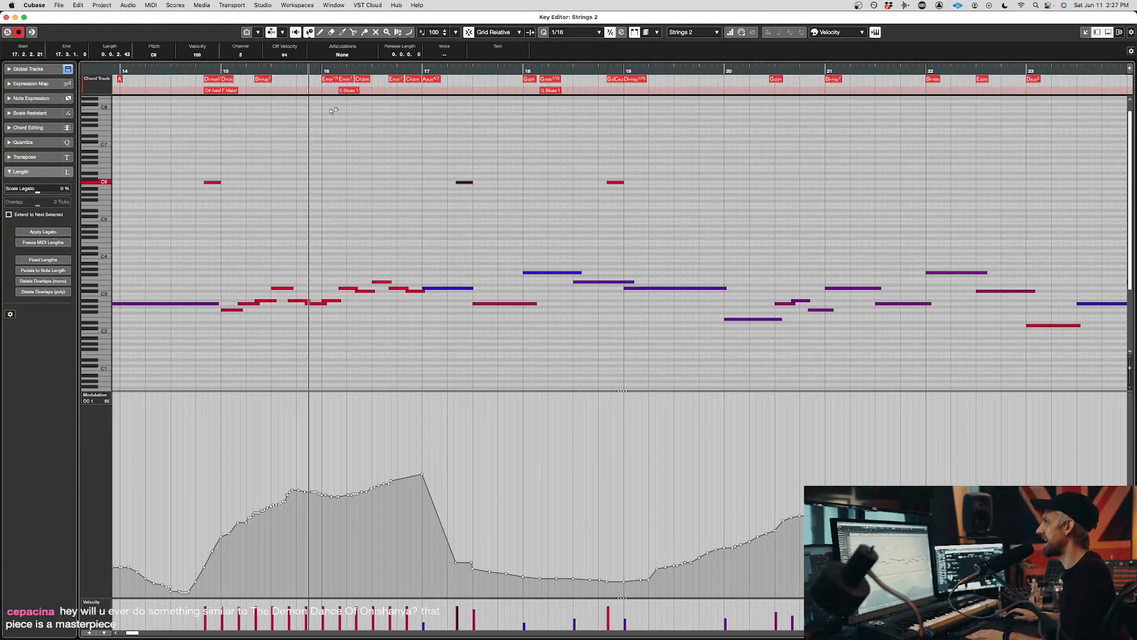
key("space")
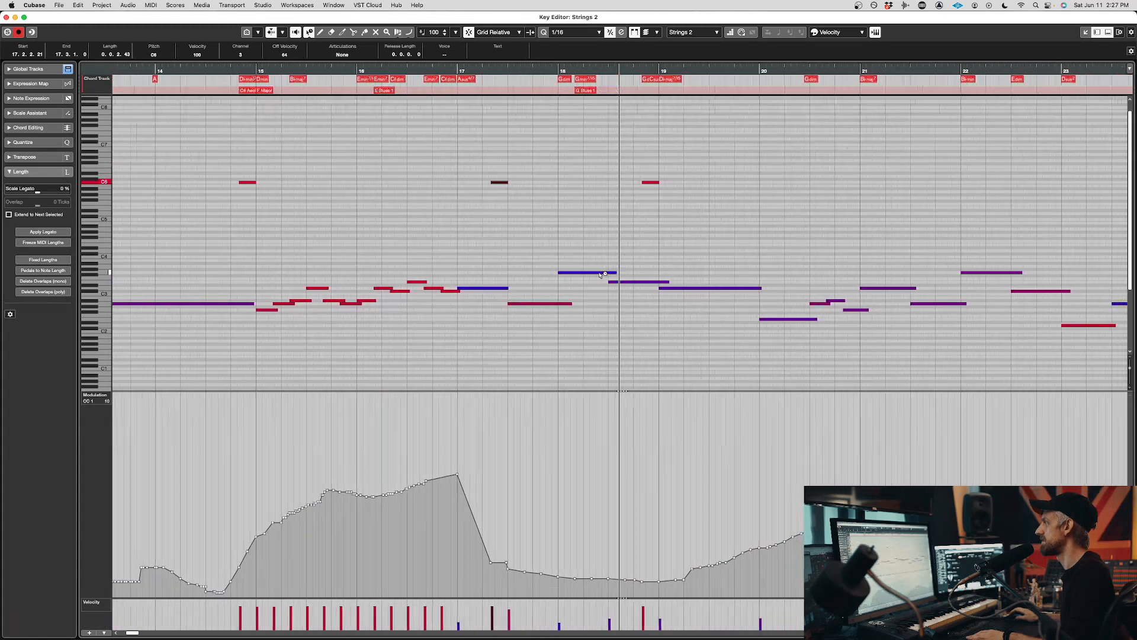
key("Up")
key("Up")
key("Up")
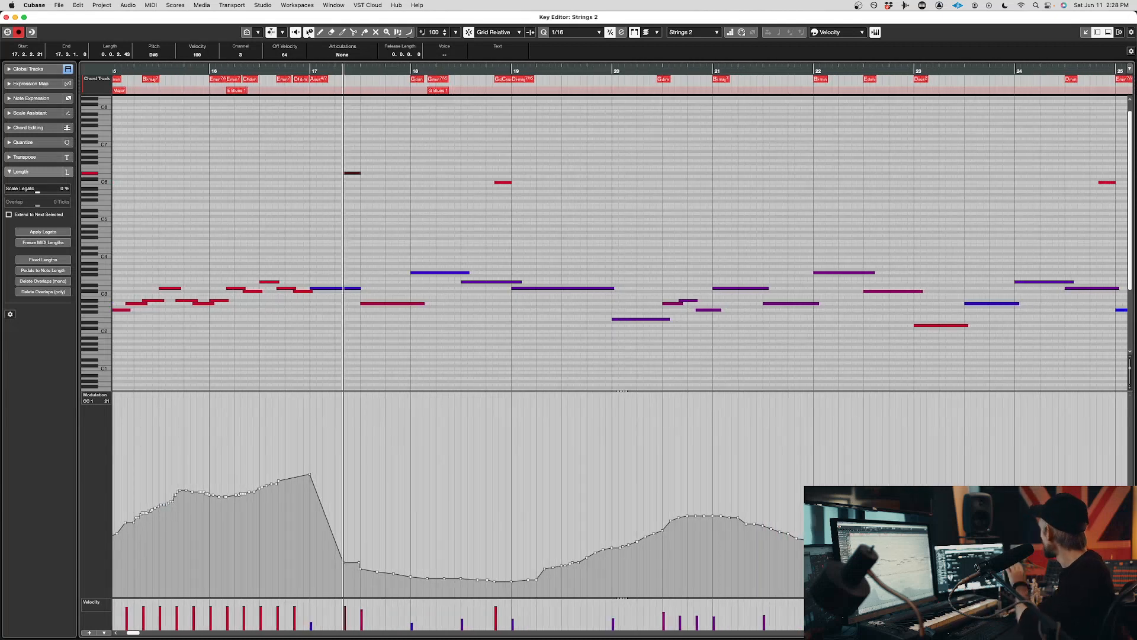
- Show SINE Player and audition the Celli articulations Sustains sul tasto, Sustains col legno tratto, Rips up, Rips down and Fifth drops
left_click_drag(583, 637, 852, 102)
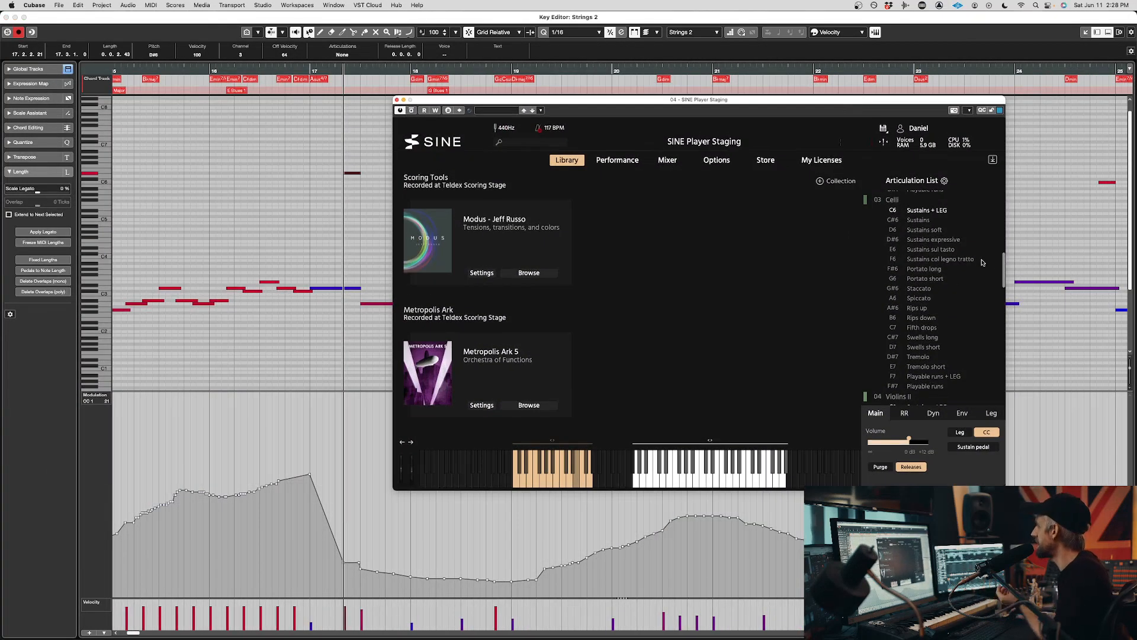
scroll(913, 235, "down", 2)
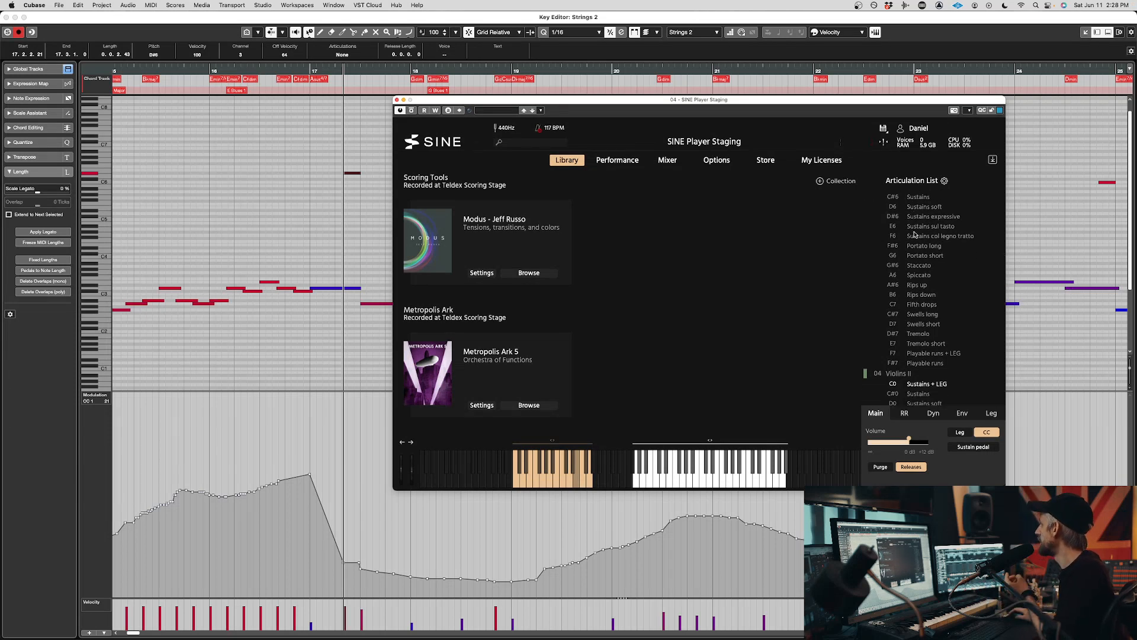
left_click(916, 228)
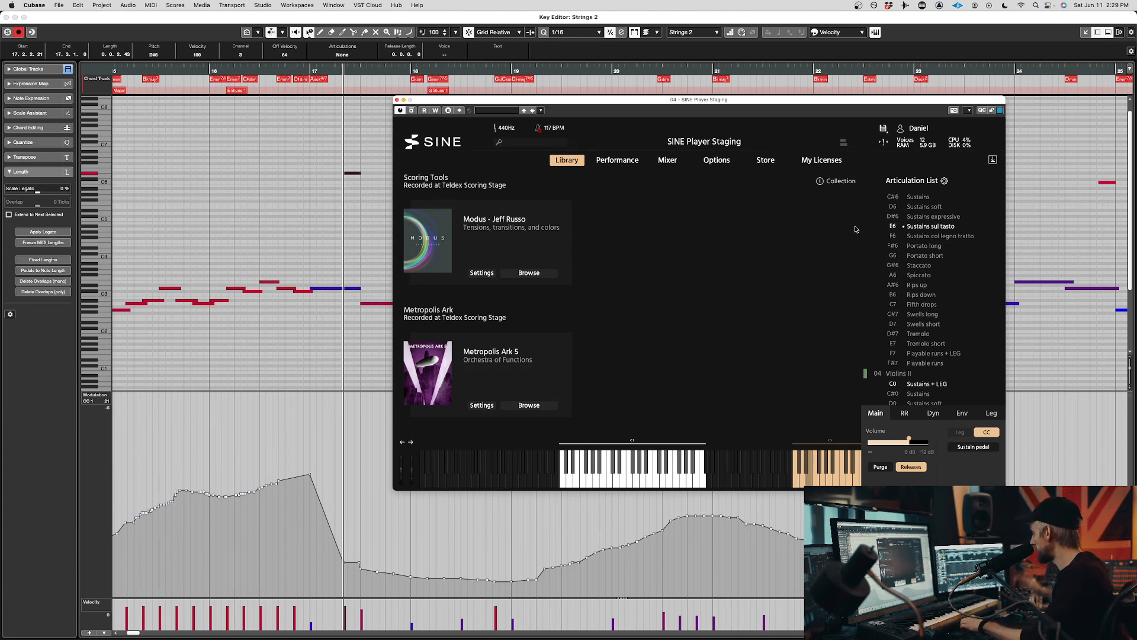
left_click(935, 237)
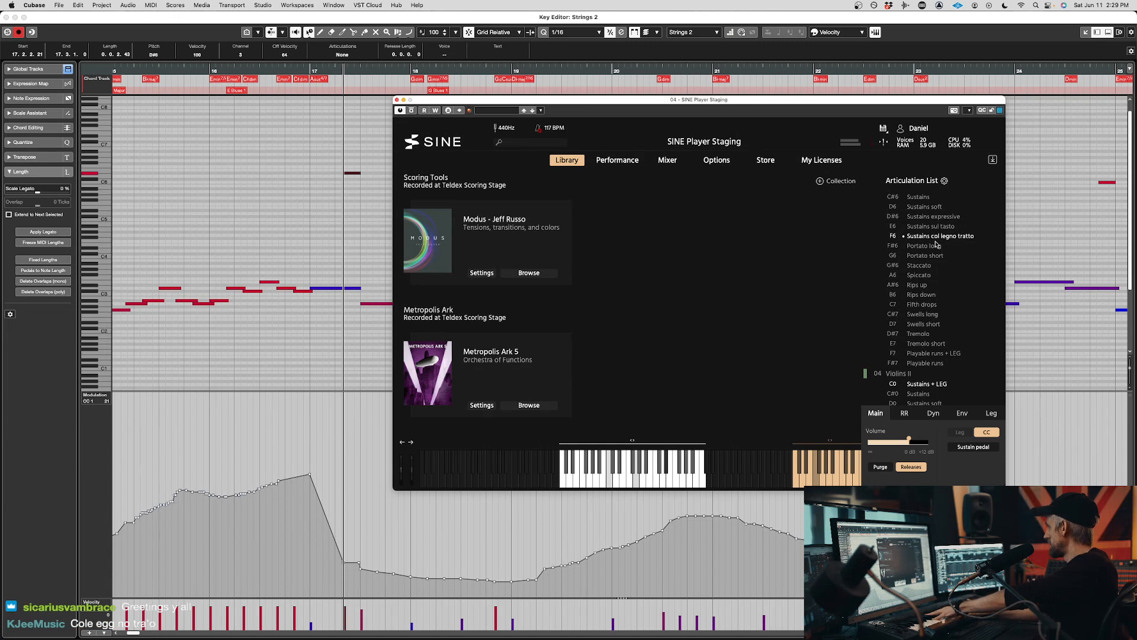
left_click(926, 285)
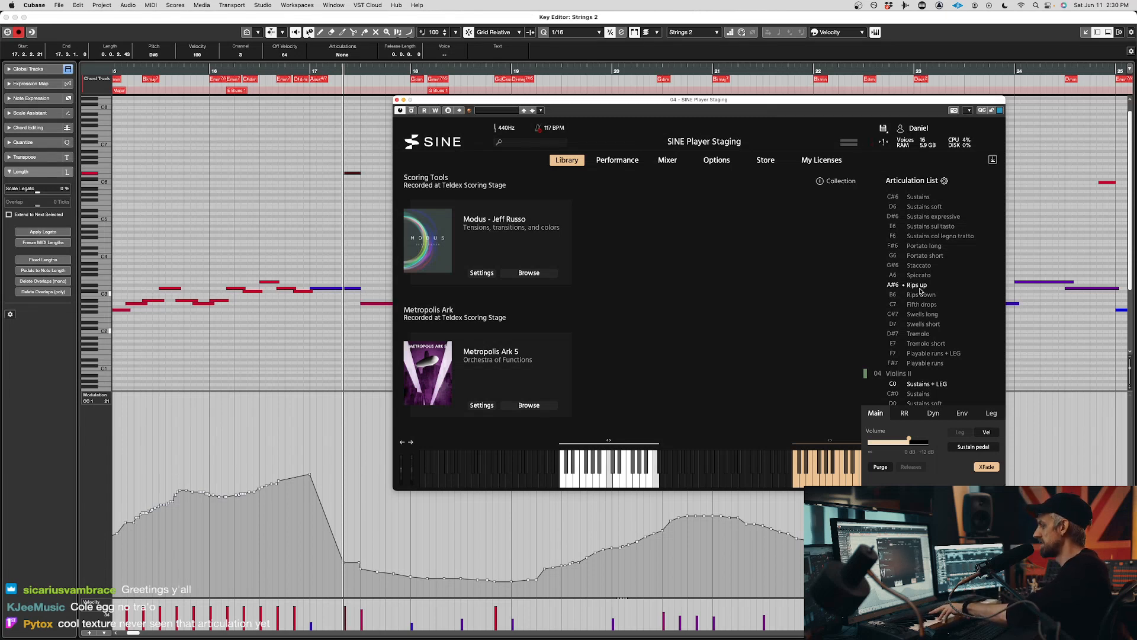
left_click(915, 295)
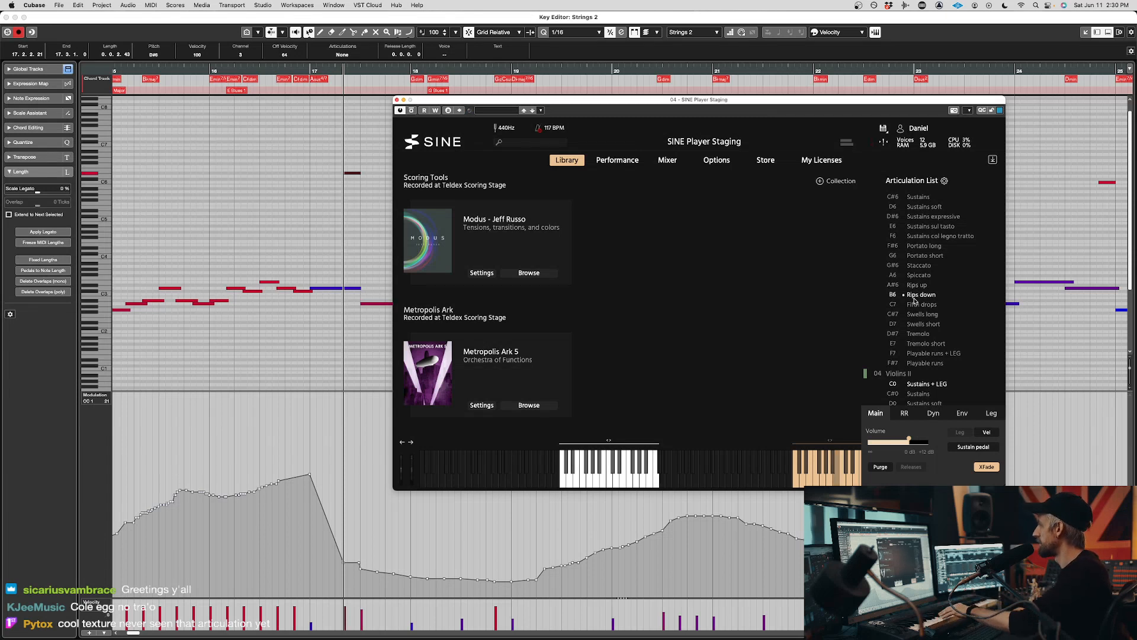
left_click(918, 304)
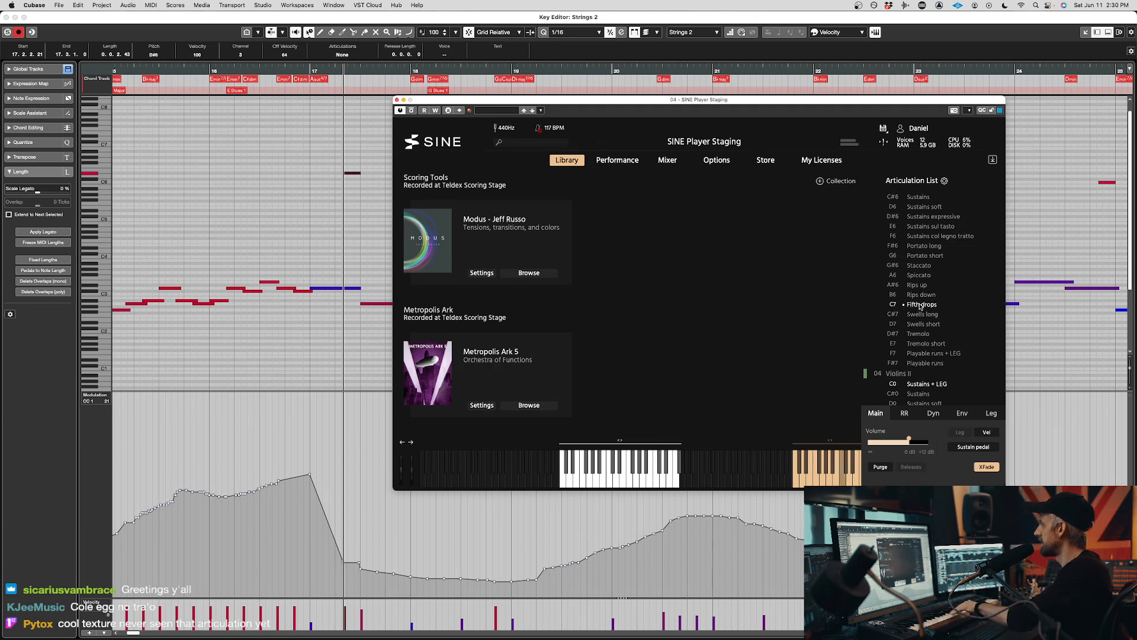
- Close SINE Player and the Cello Key Editor to return to the string tracks in the project
left_click(396, 100)
key("super+w")
scroll(464, 246, "down", 2)
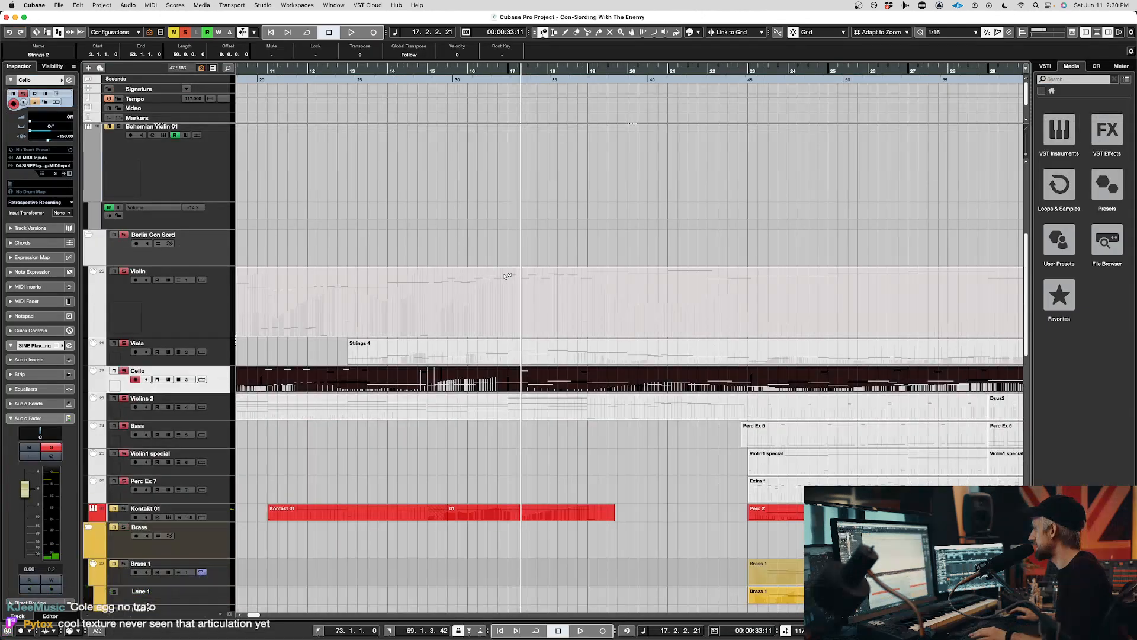
scroll(505, 275, "right", 5)
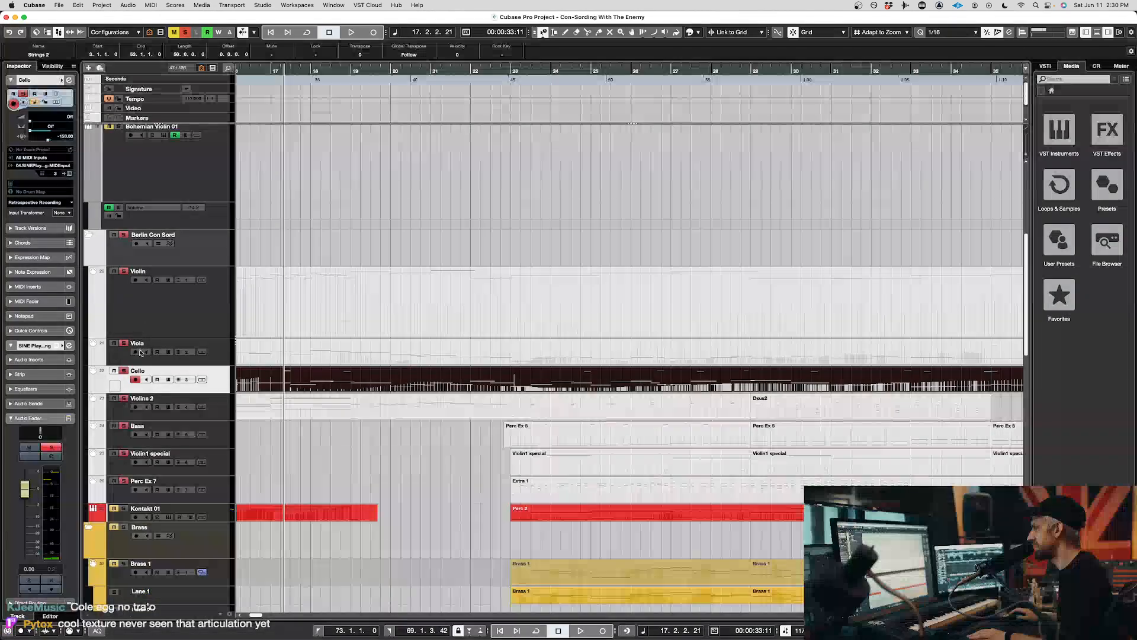
- Clear all solos, solo the Violins 2 track, and play its first part from the beginning
left_click(185, 33)
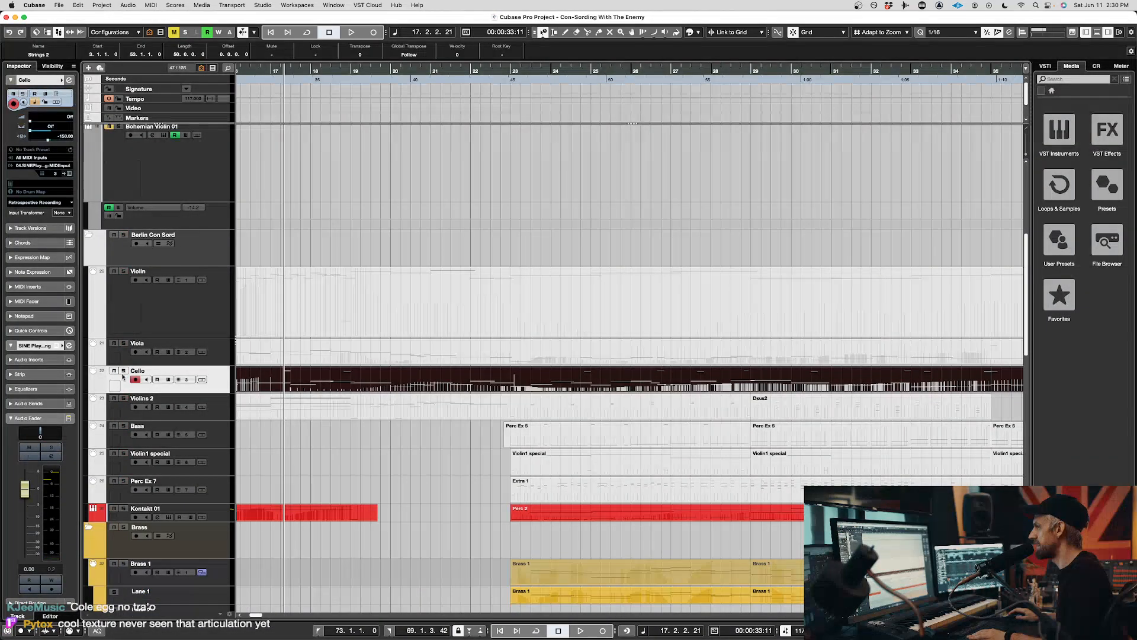
left_click(124, 398)
left_click(298, 402)
key("space")
scroll(299, 412, "left", 4)
key("l")
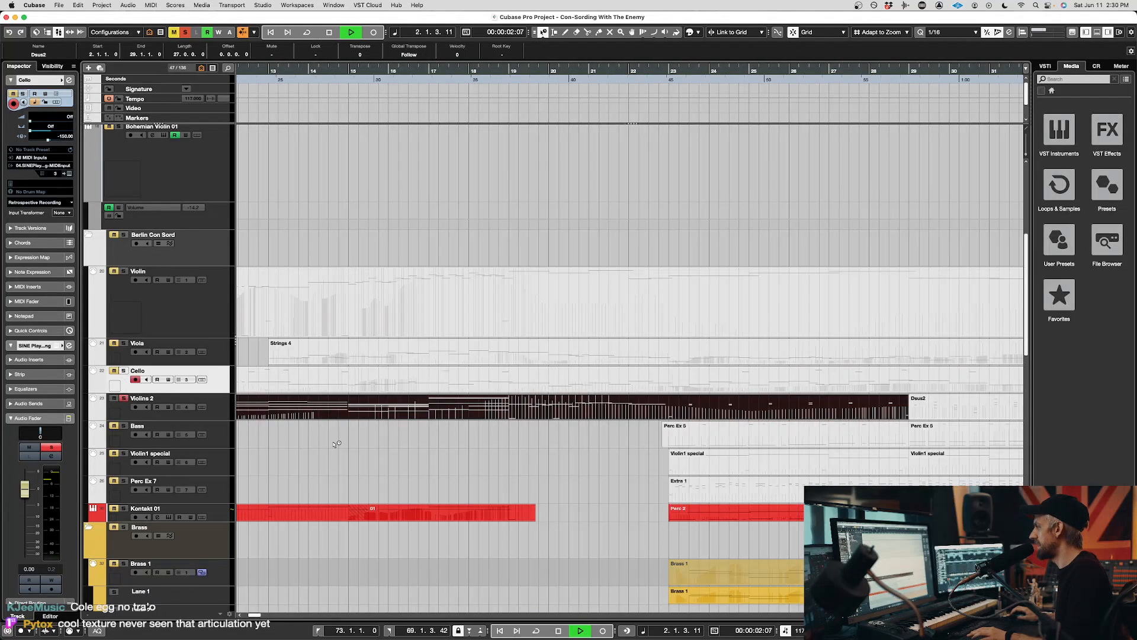
- Open SINE Player, examine the articulation lists from Violins I through Violins II during playback, and hide the plugin window
left_click(69, 174)
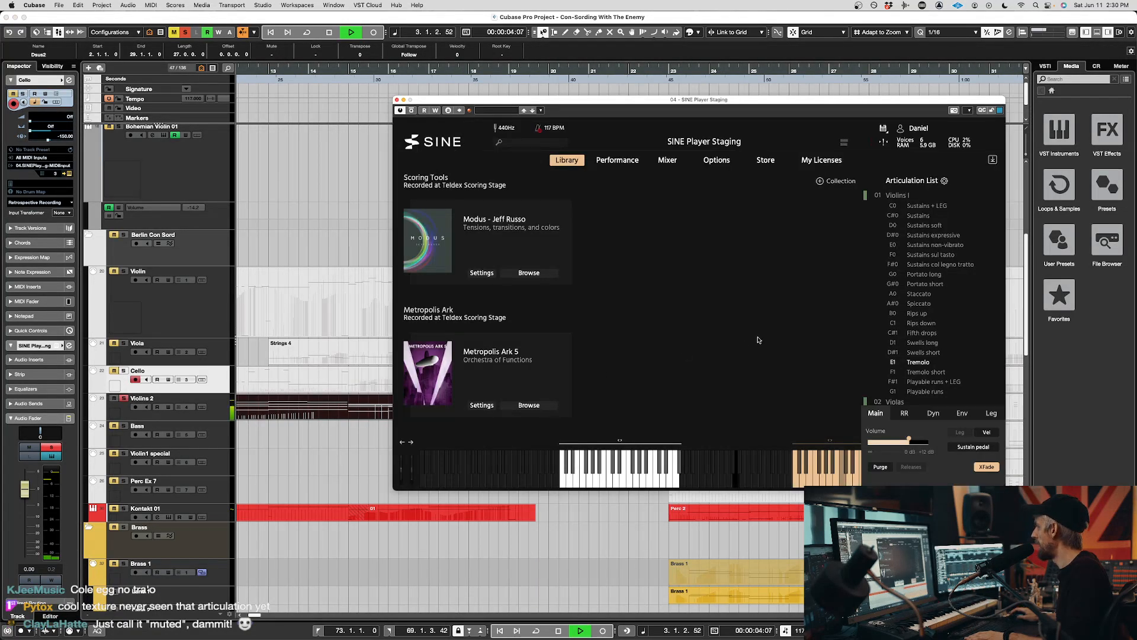
scroll(756, 340, "down", 3)
scroll(914, 300, "down", 5)
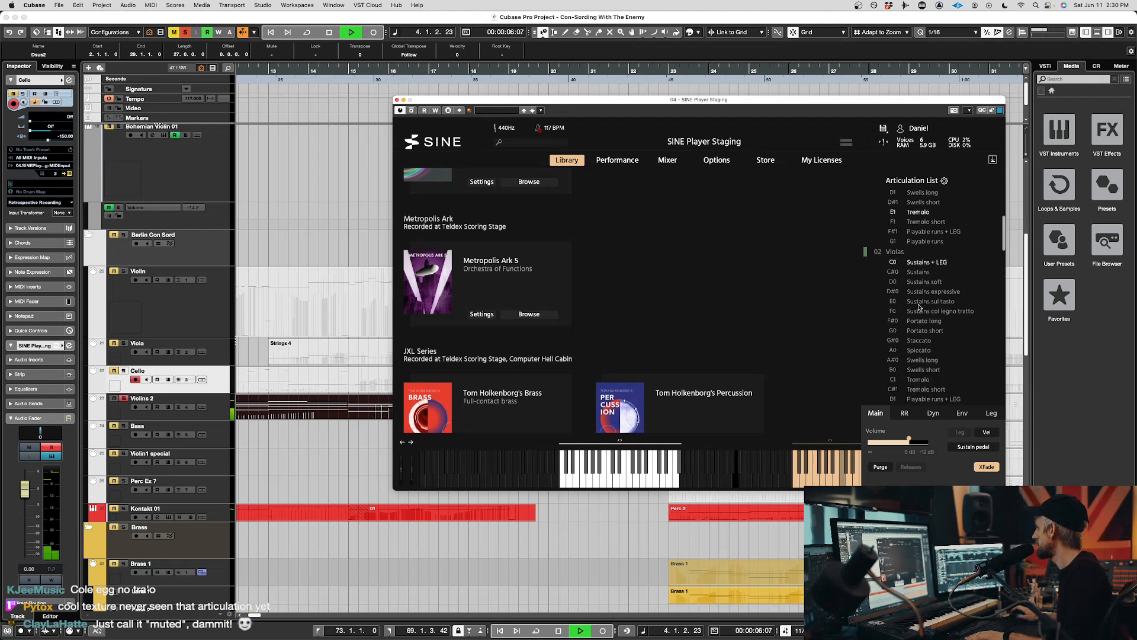
scroll(917, 307, "down", 12)
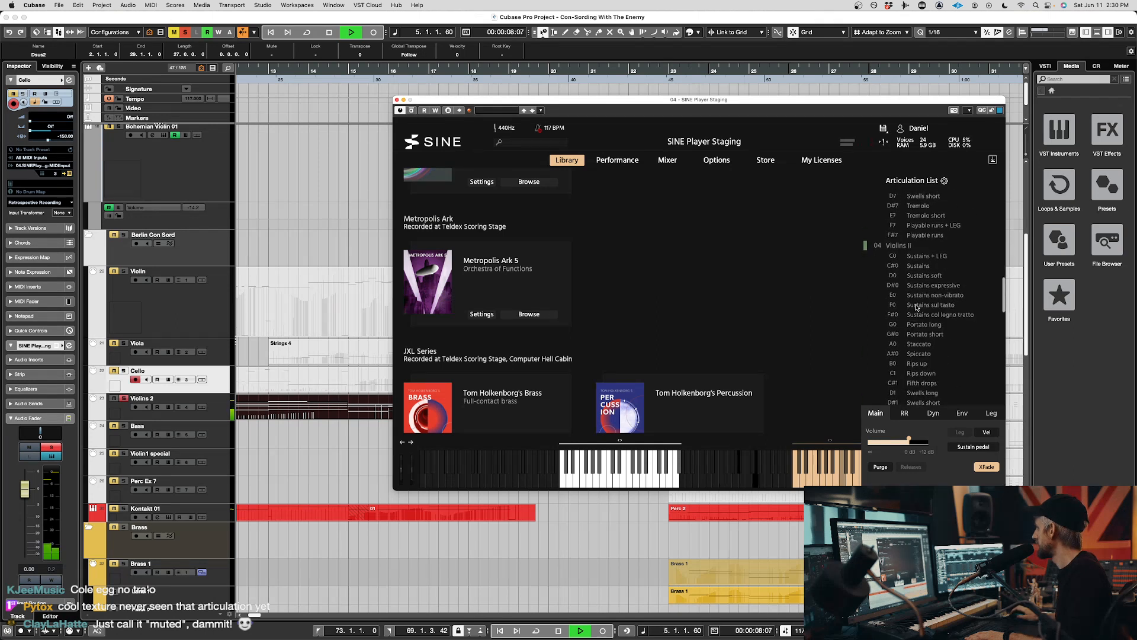
scroll(918, 307, "up", 15)
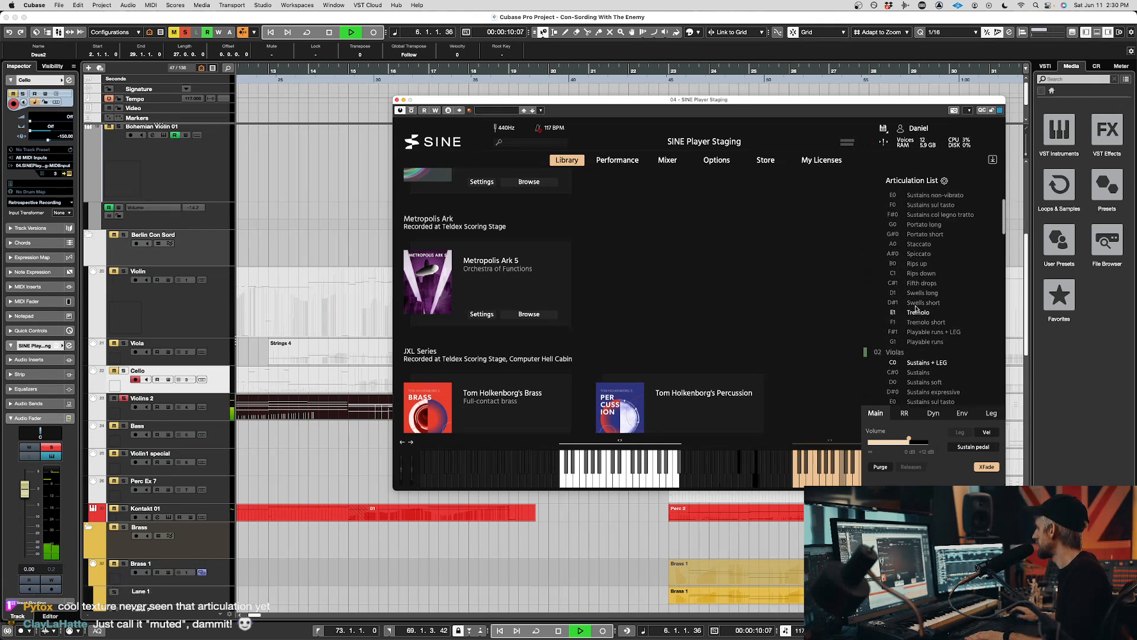
scroll(909, 327, "down", 10)
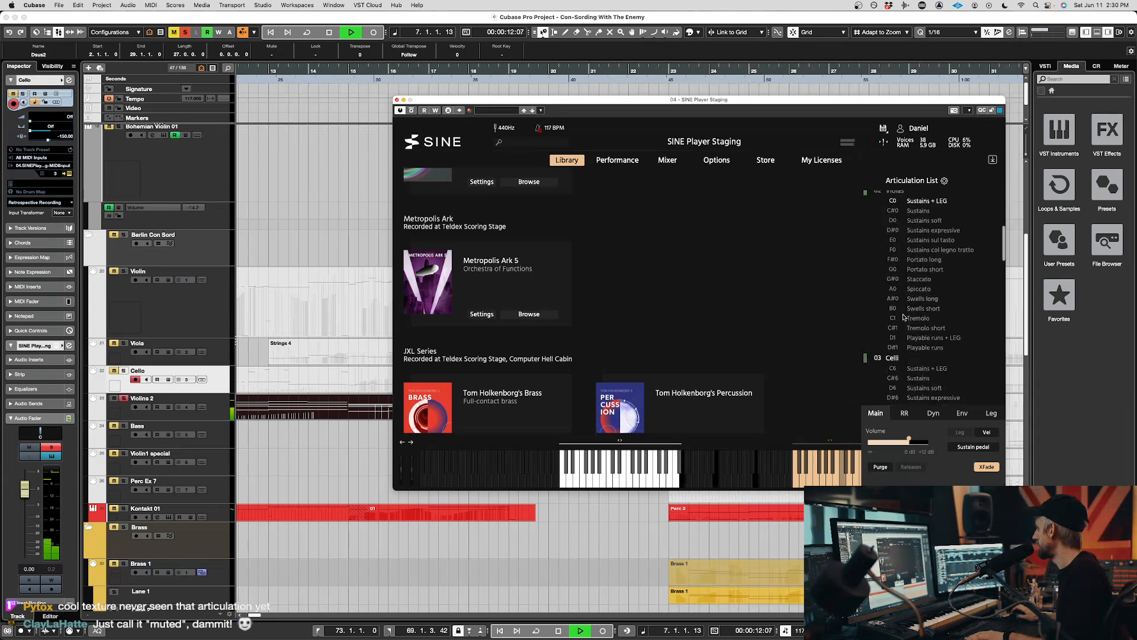
scroll(904, 314, "down", 10)
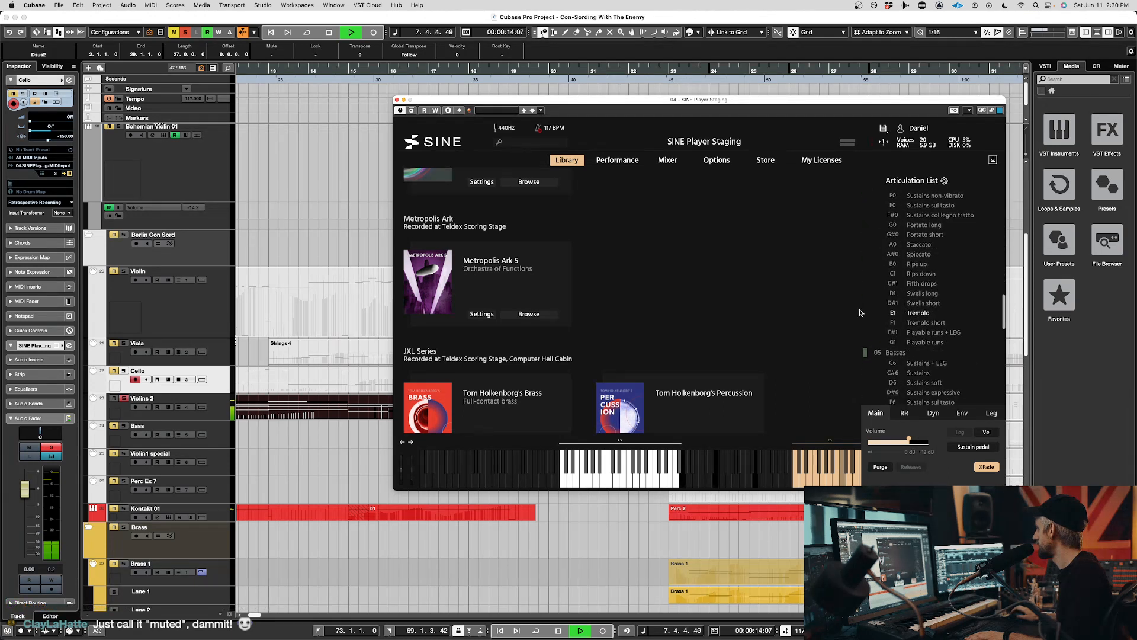
scroll(901, 297, "up", 1)
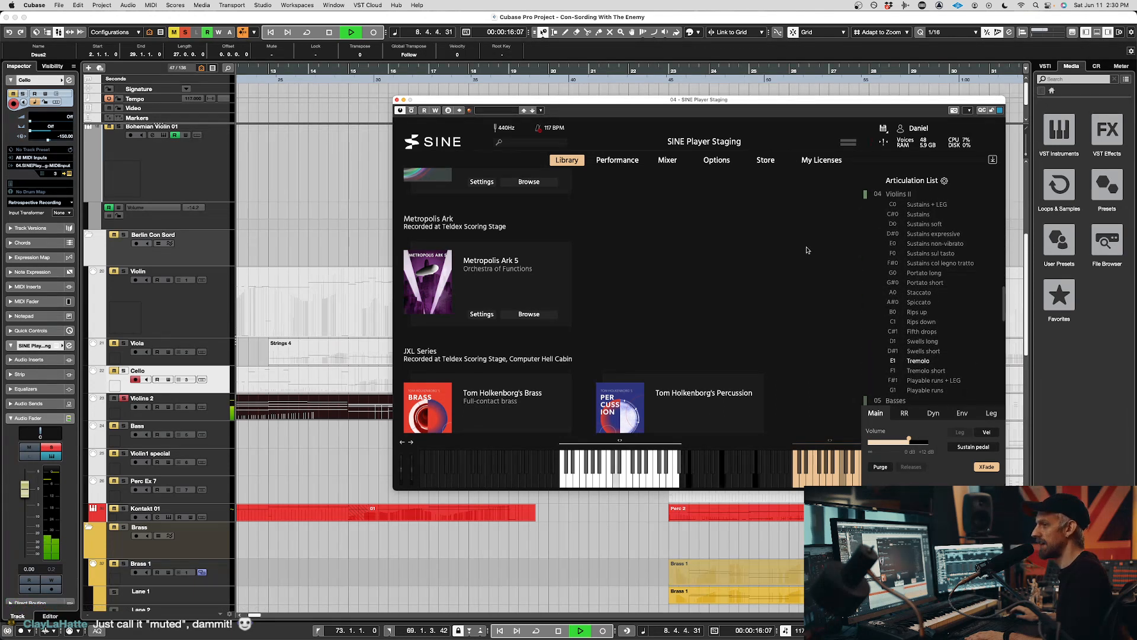
left_click_drag(513, 99, 438, 639)
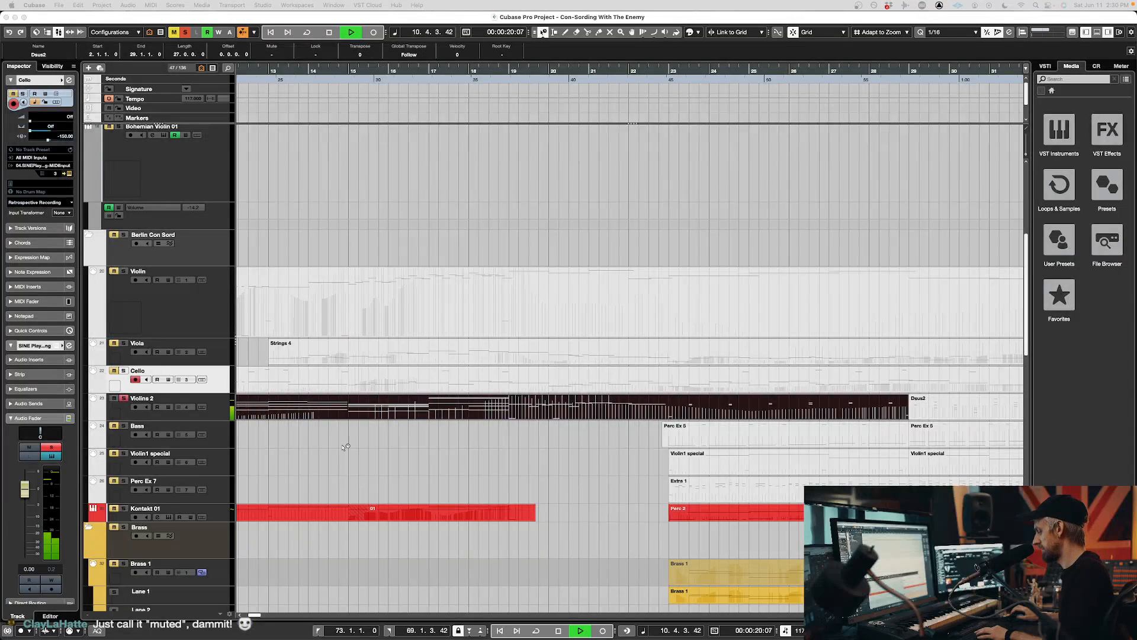
- Open the first Violins 2 part in the Key Editor and follow its sustained chords and modulation curve during playback
left_click(422, 453)
key("g")
key("h")
key("h")
double_click(483, 409)
key("space")
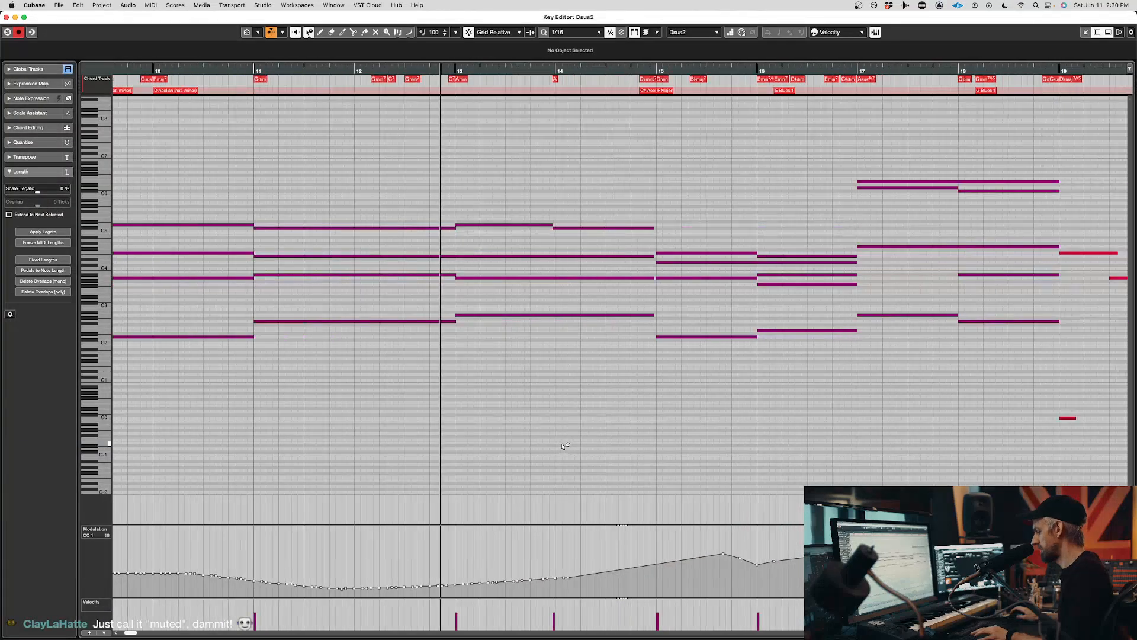
key("g")
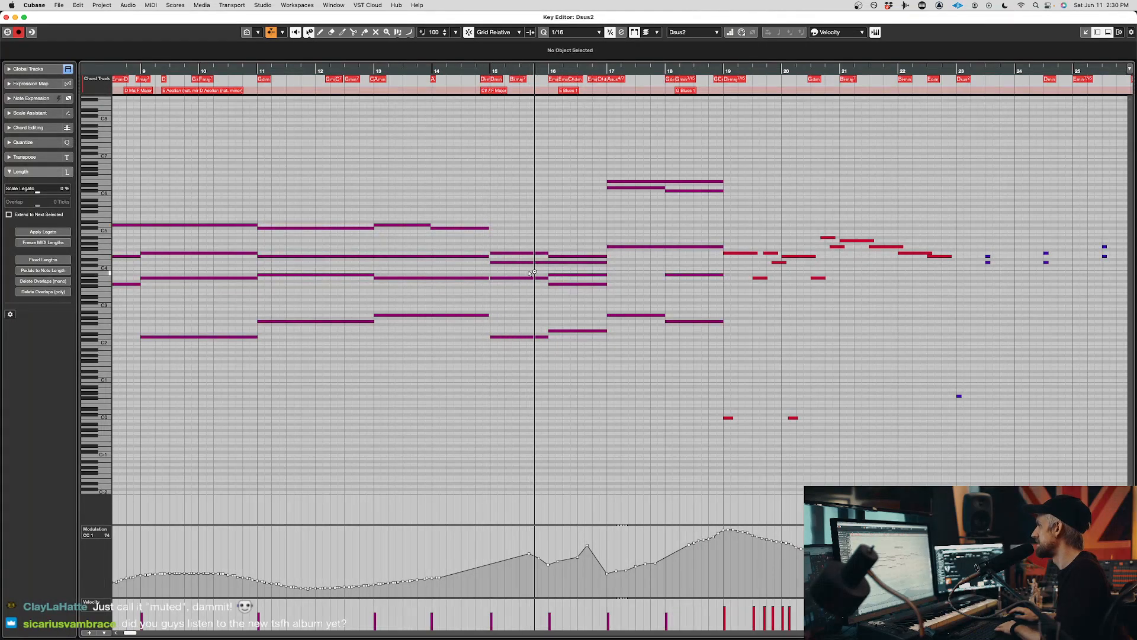
- Select a sustained chord note at bar 15 and the C0 keyswitch before bar 19, and close the Key Editor
left_click_drag(526, 271, 556, 265)
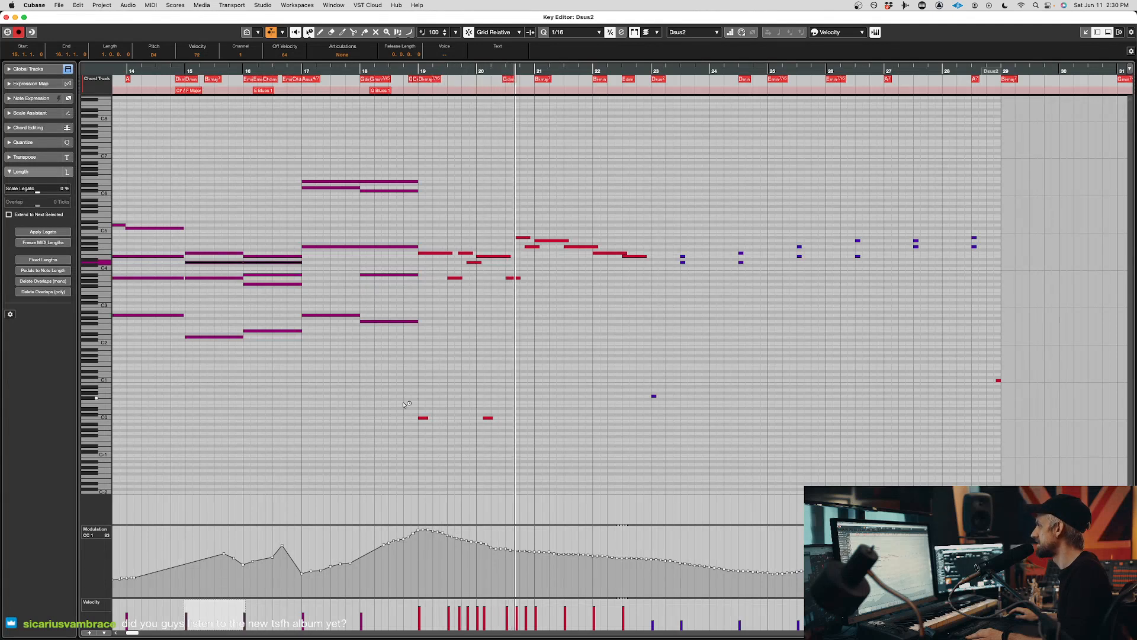
left_click_drag(422, 418, 421, 419)
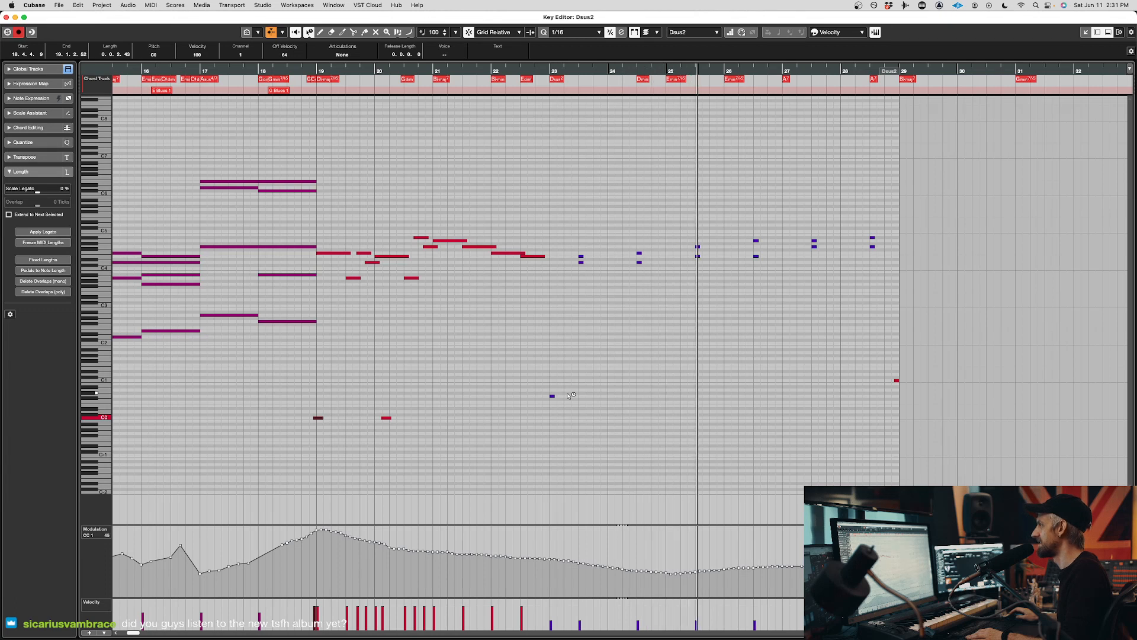
key("Return")
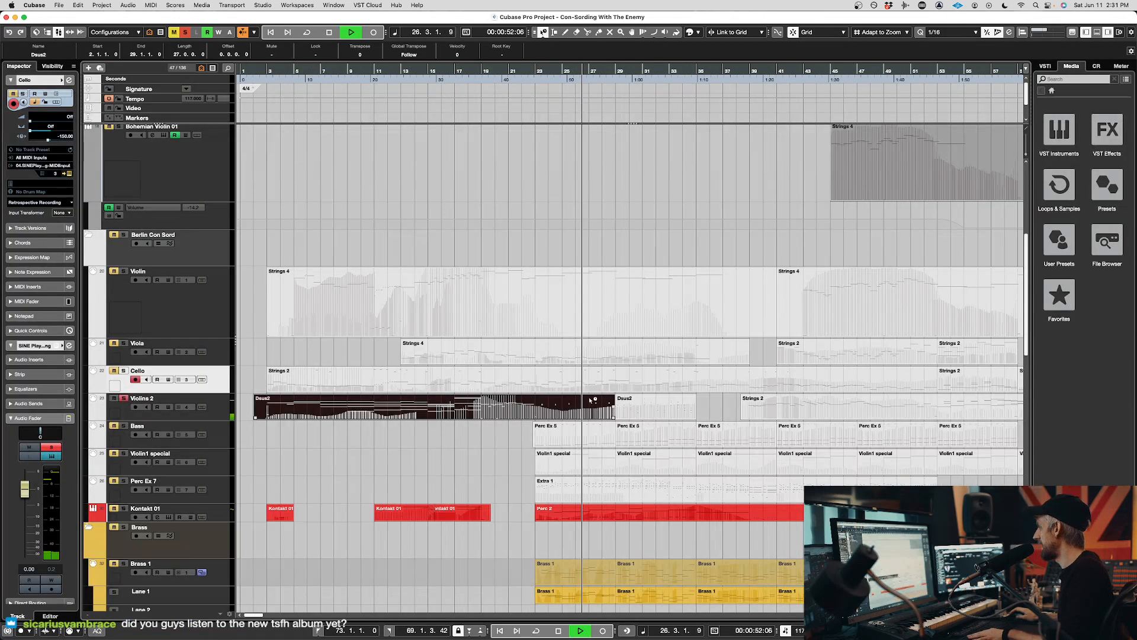
- Join the first two Violins 2 parts and follow the result in the Key Editor against SINE Player's Violins II articulation list
key("Return")
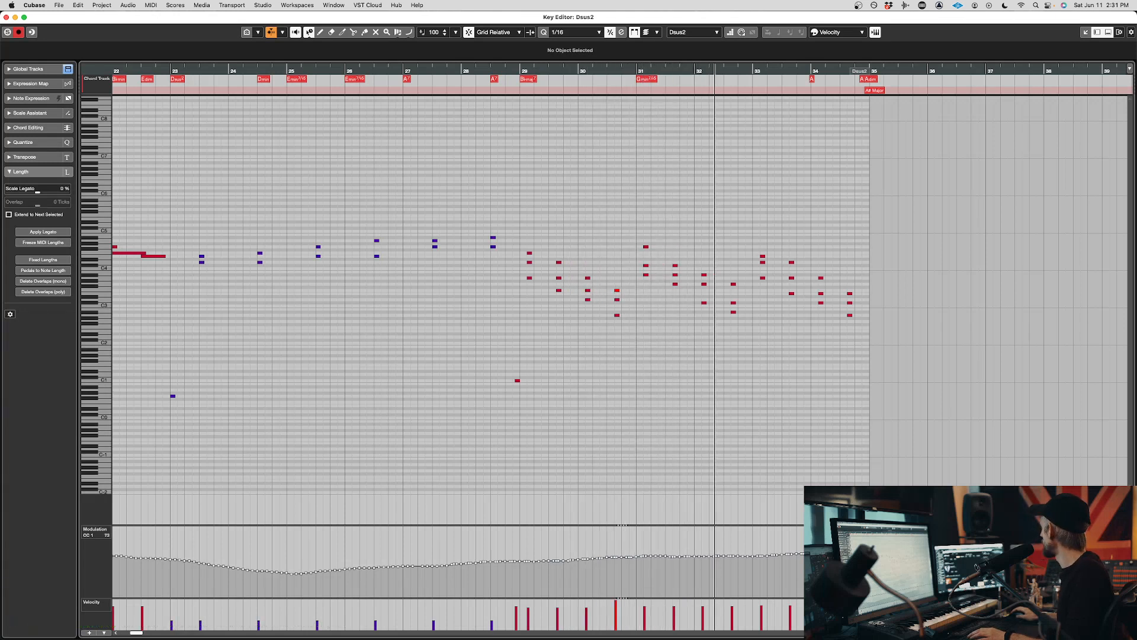
left_click_drag(1136, 109, 505, 111)
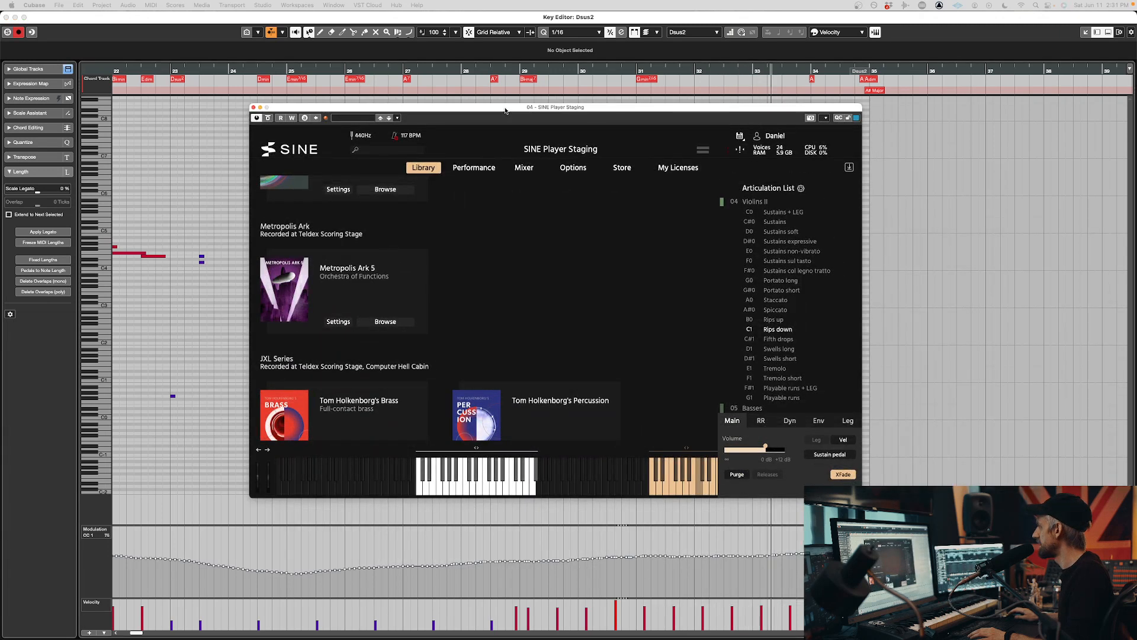
left_click_drag(505, 111, 1136, 260)
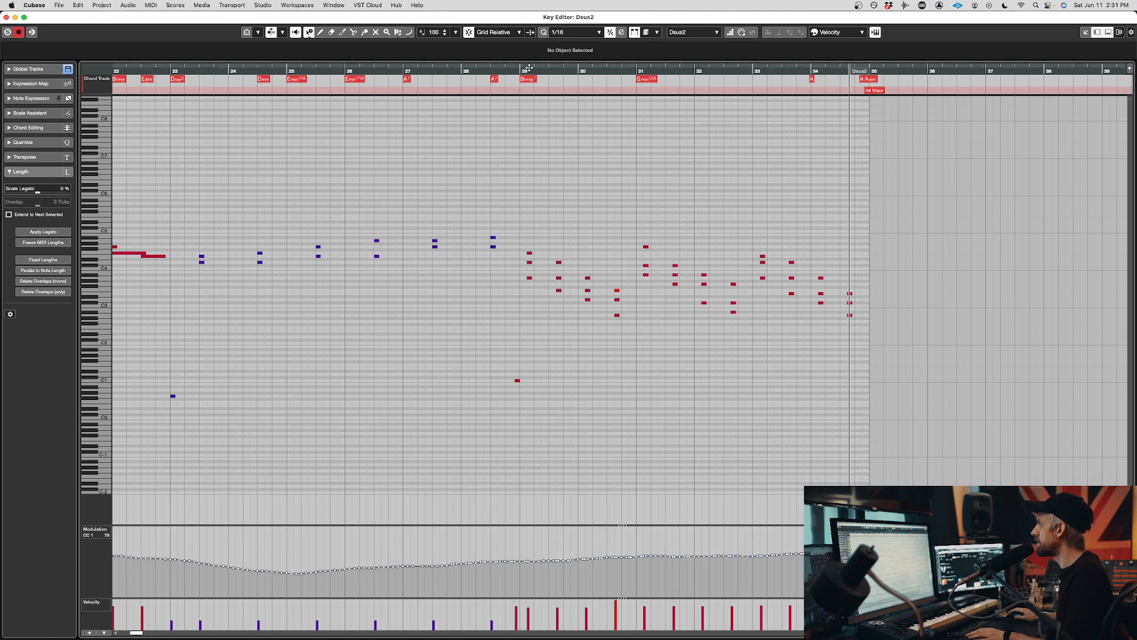
double_click(484, 67)
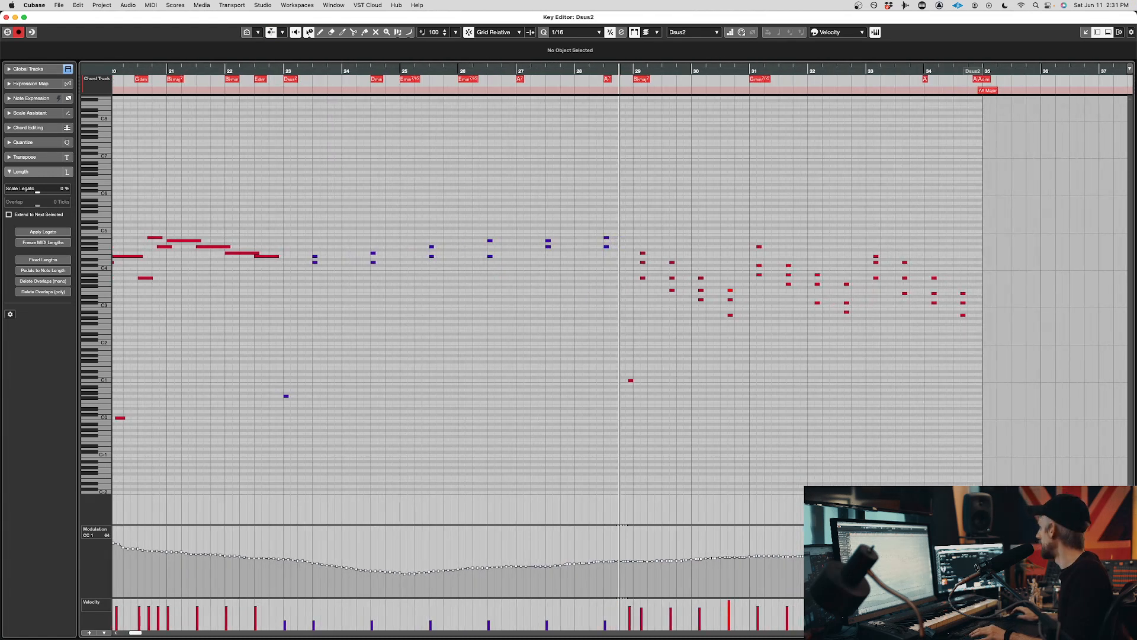
key("Escape")
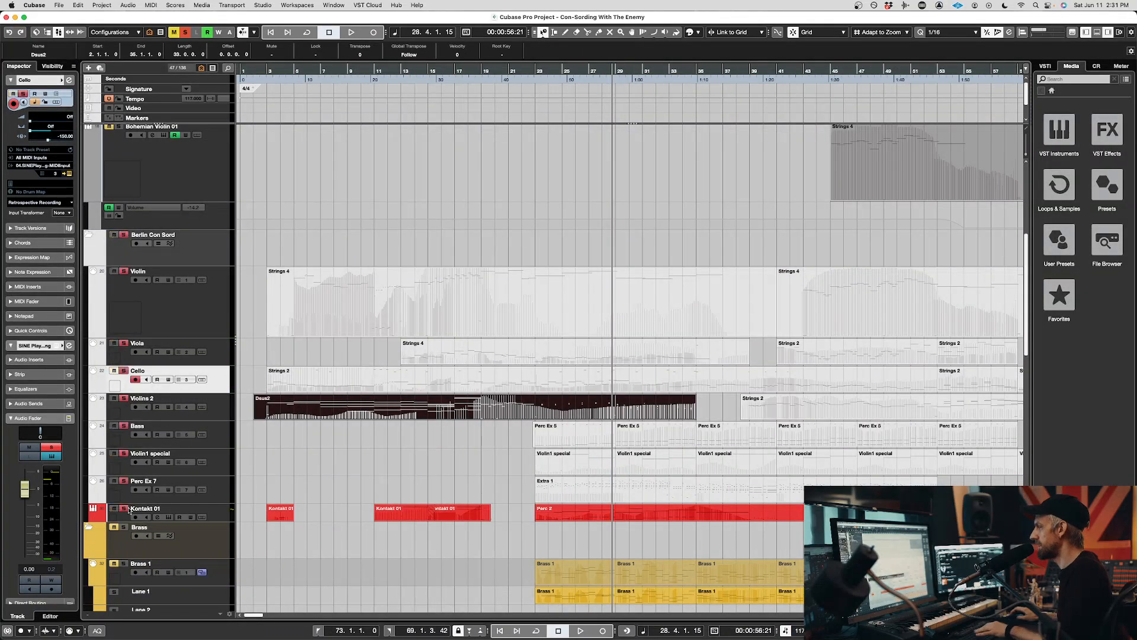
- Solo the Berlin Con Sord folder and play the Violins 2 part in the Key Editor from shortly before bar 29
double_click(591, 418)
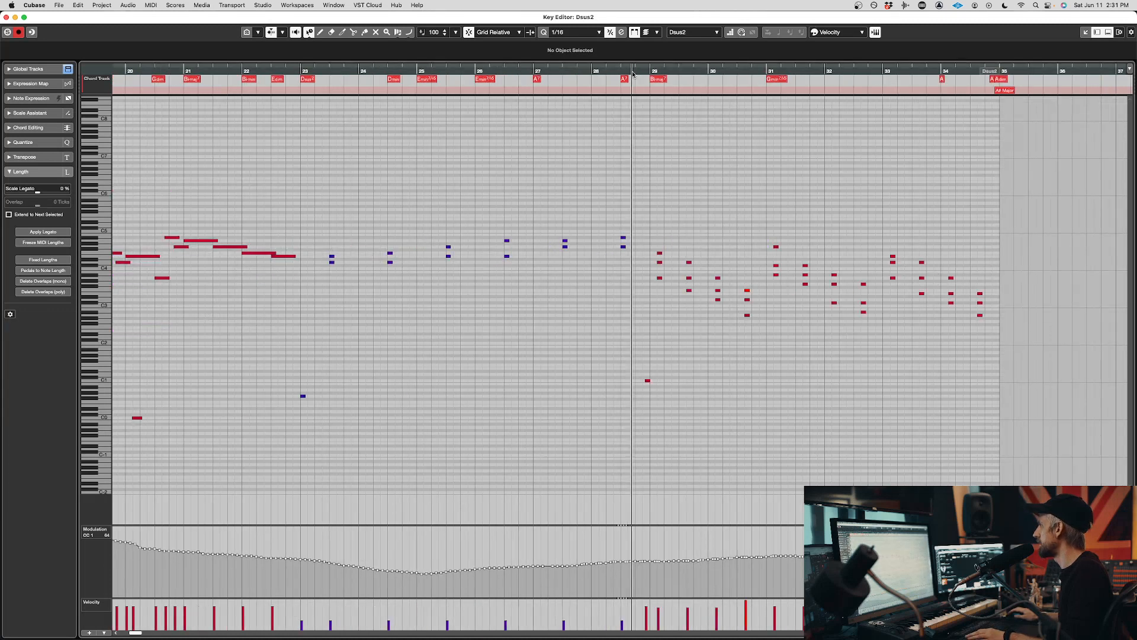
scroll(652, 225, "right", 5)
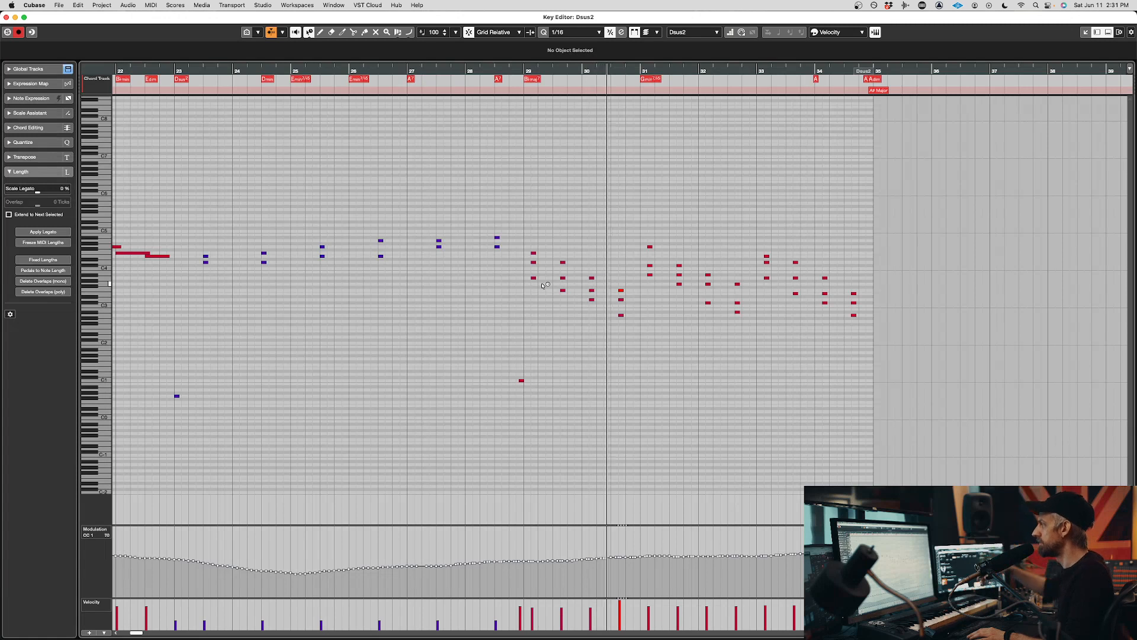
key("Return")
key("space")
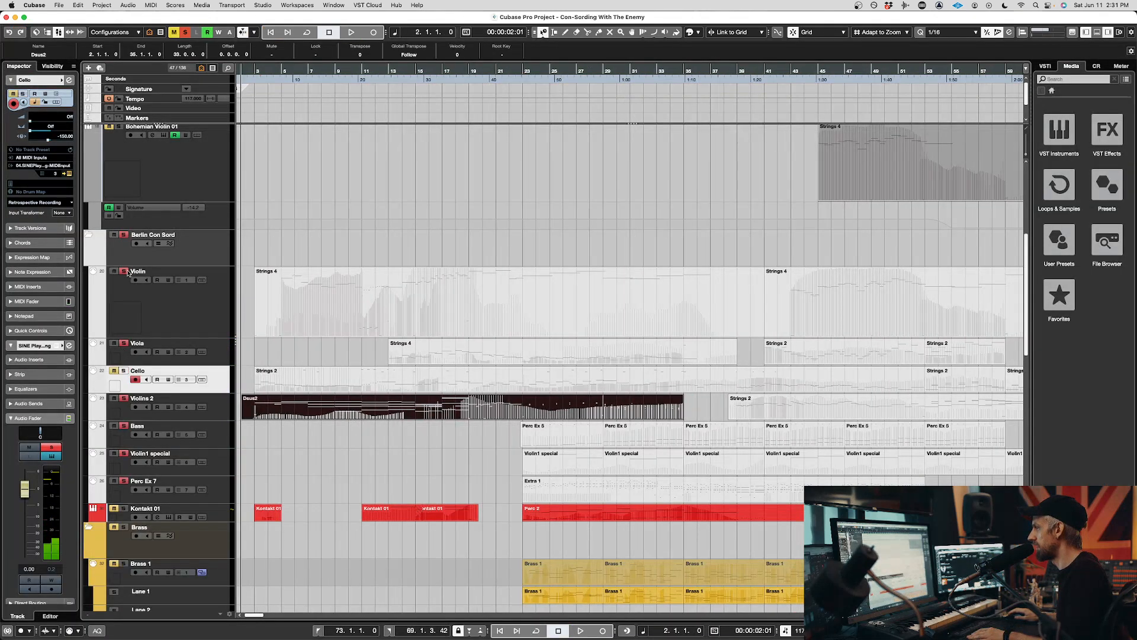
- Limit the solo to Violins 2, Bass, Violin1 special and Perc Ex 7, play from bar 23, and reopen the Violins 2 part
left_click(523, 74)
key("space")
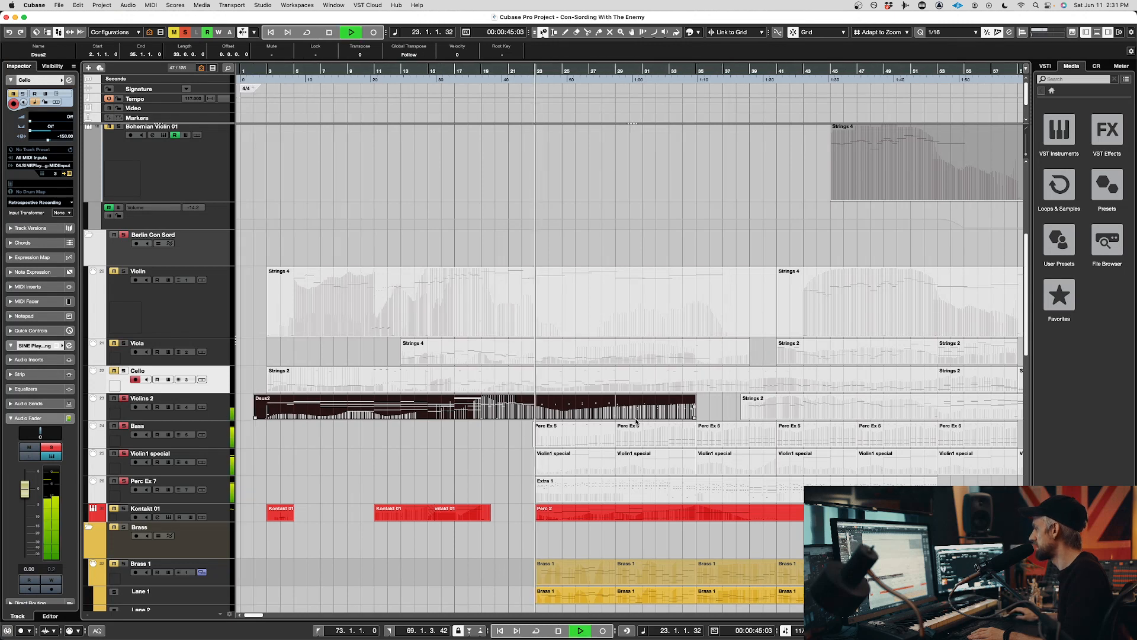
double_click(560, 408)
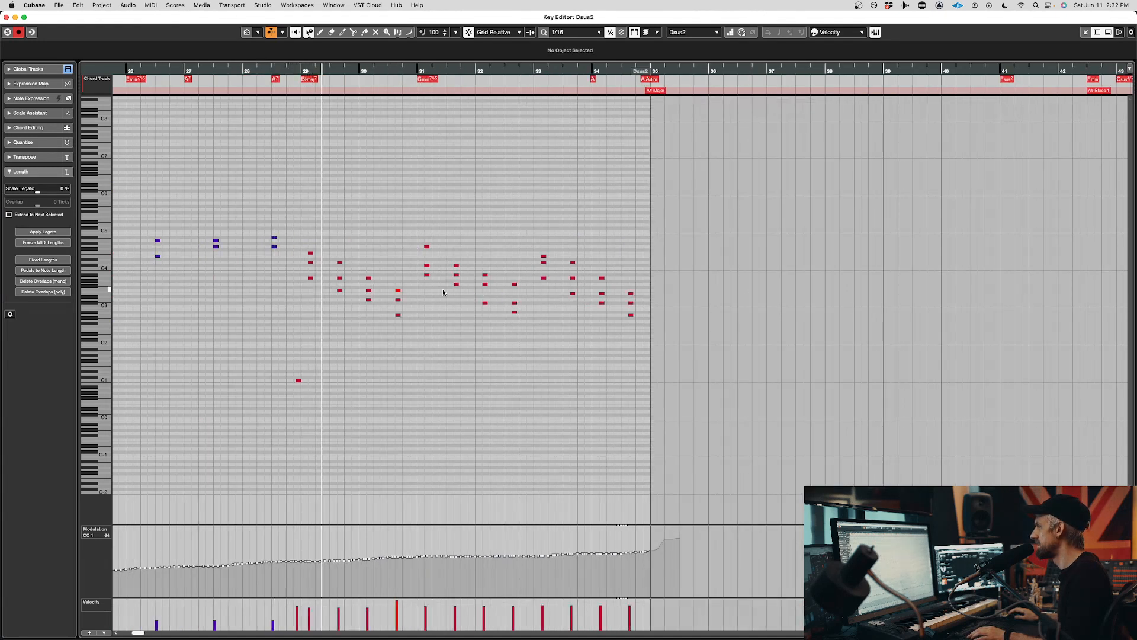
- Nudge all short chords from bar 29 to bar 34 a sixteenth note later and play them from just before bar 29
left_click_drag(306, 343, 731, 127)
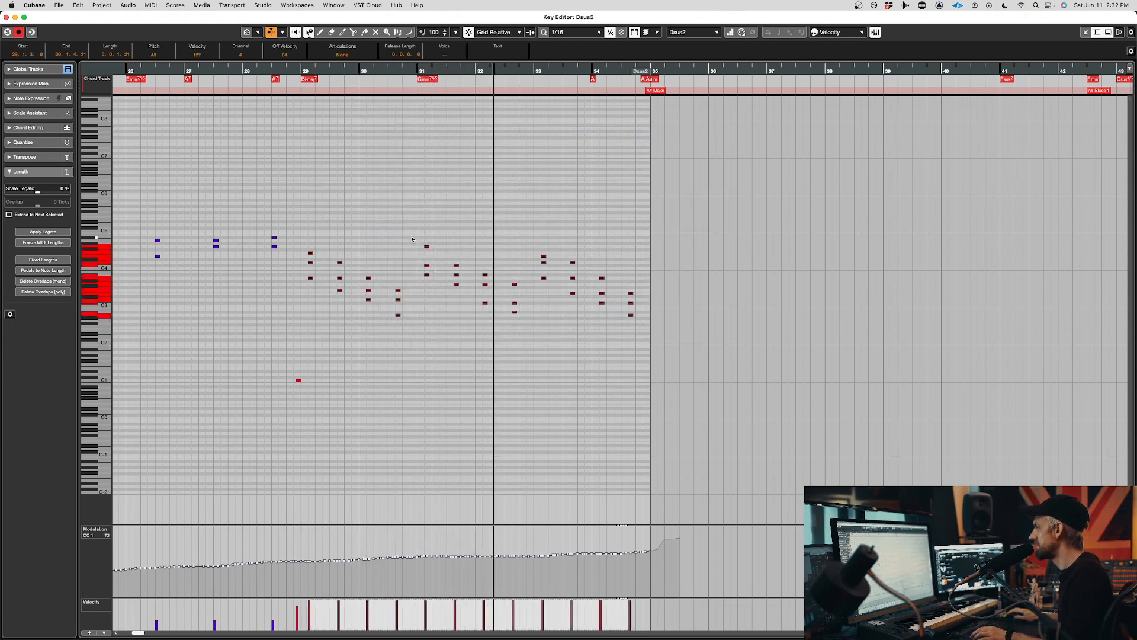
key("super+Right")
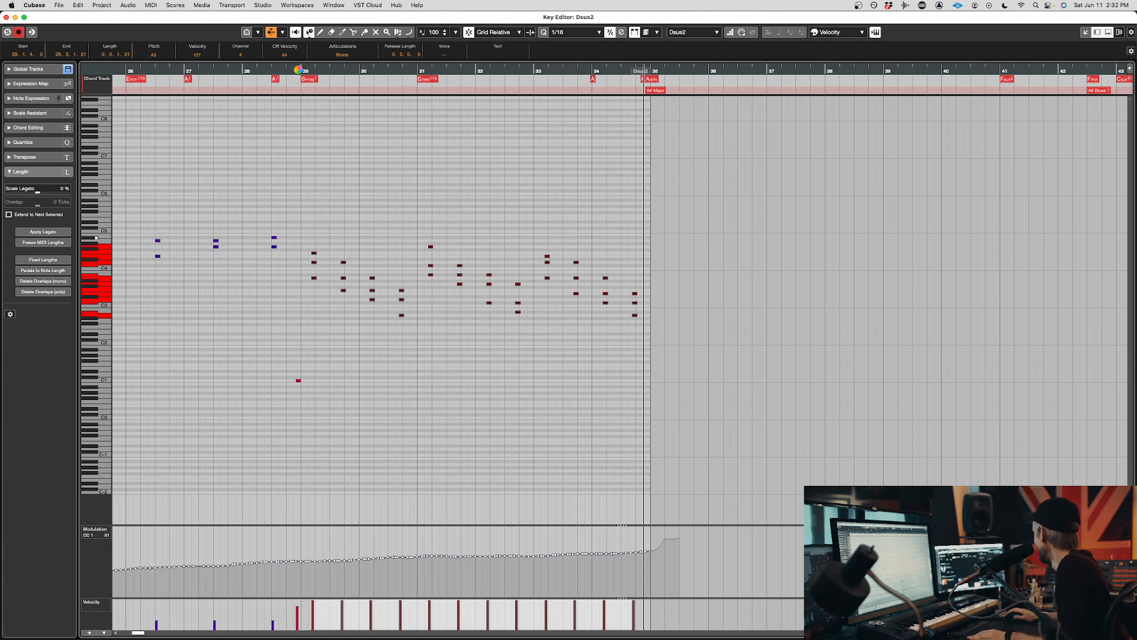
left_click(298, 70)
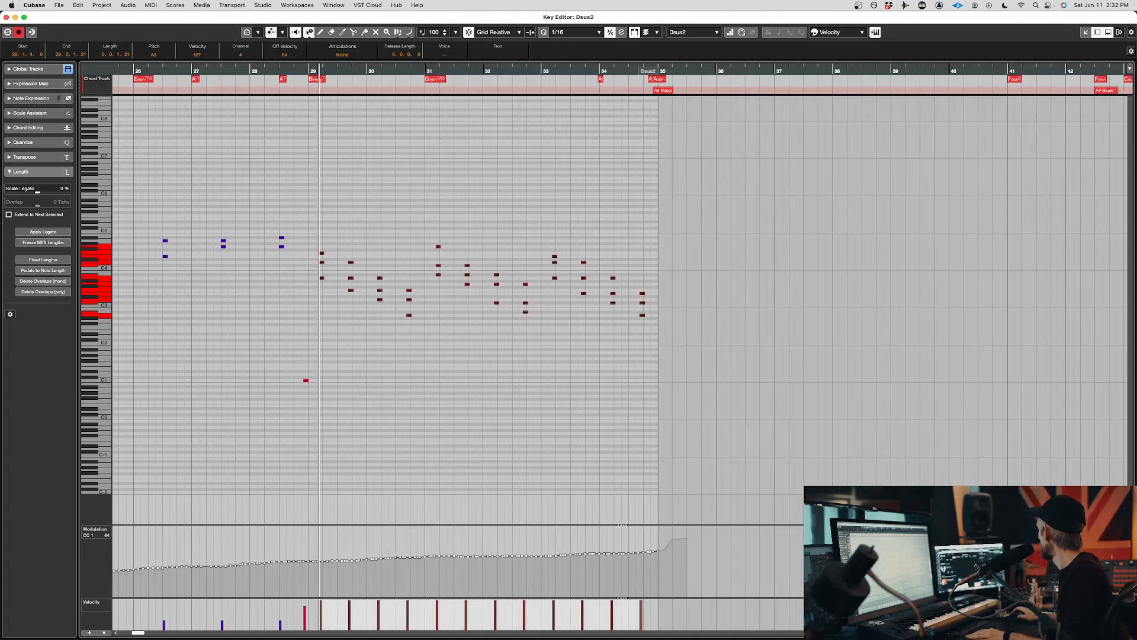
- Change the keyswitch note just before bar 29 to B0 for the Rips up articulation and play the passage
left_click_drag(400, 426, 268, 370)
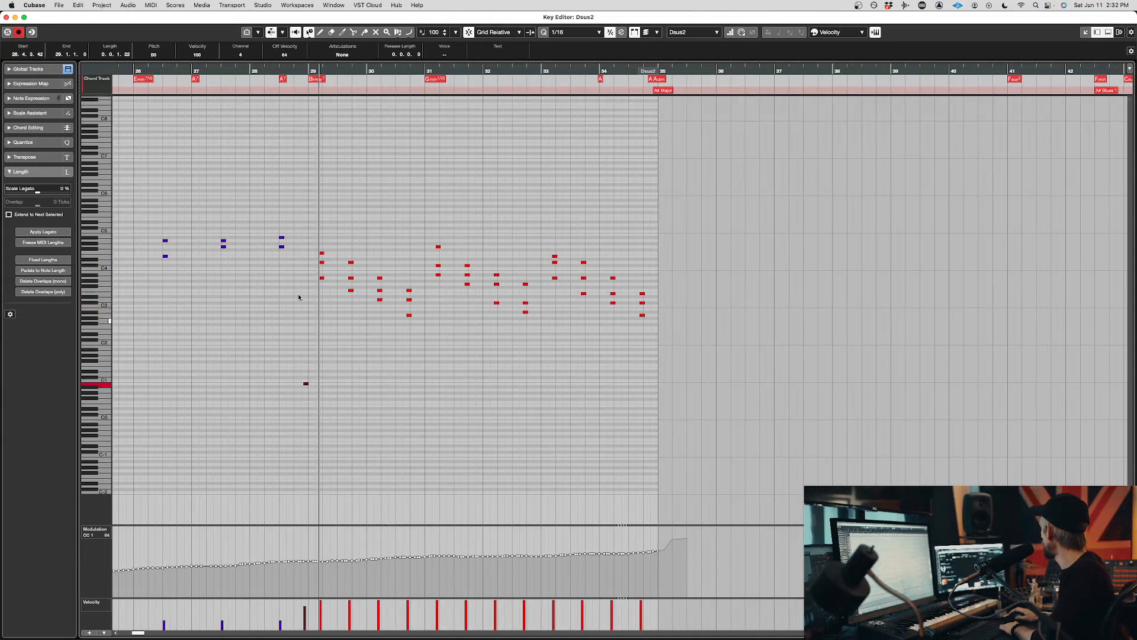
scroll(329, 162, "left", 5)
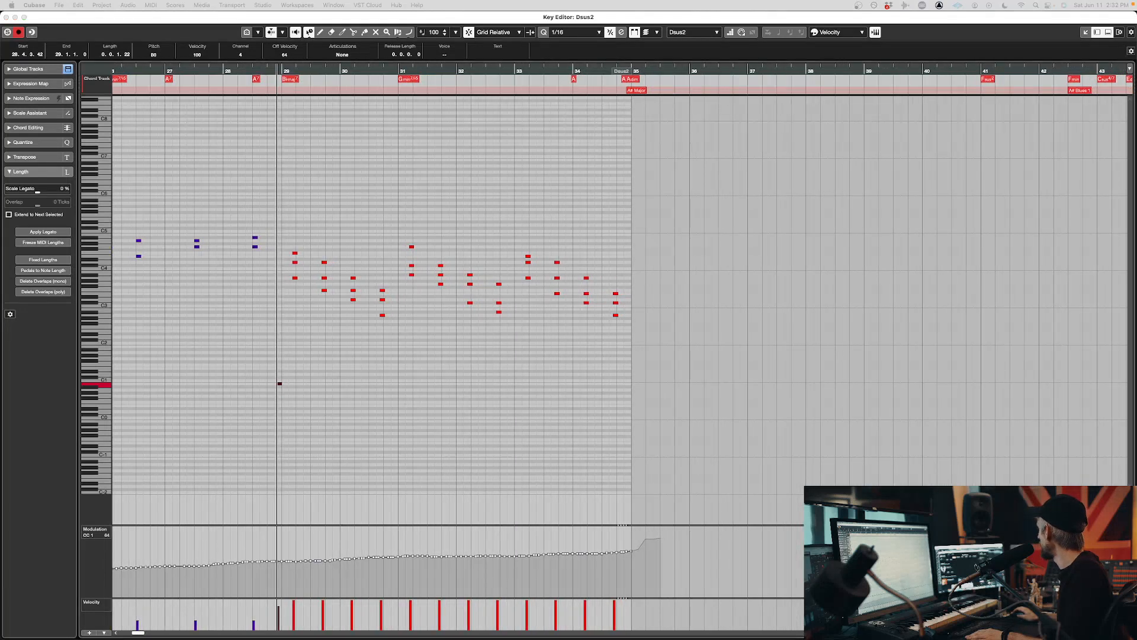
left_click(314, 164)
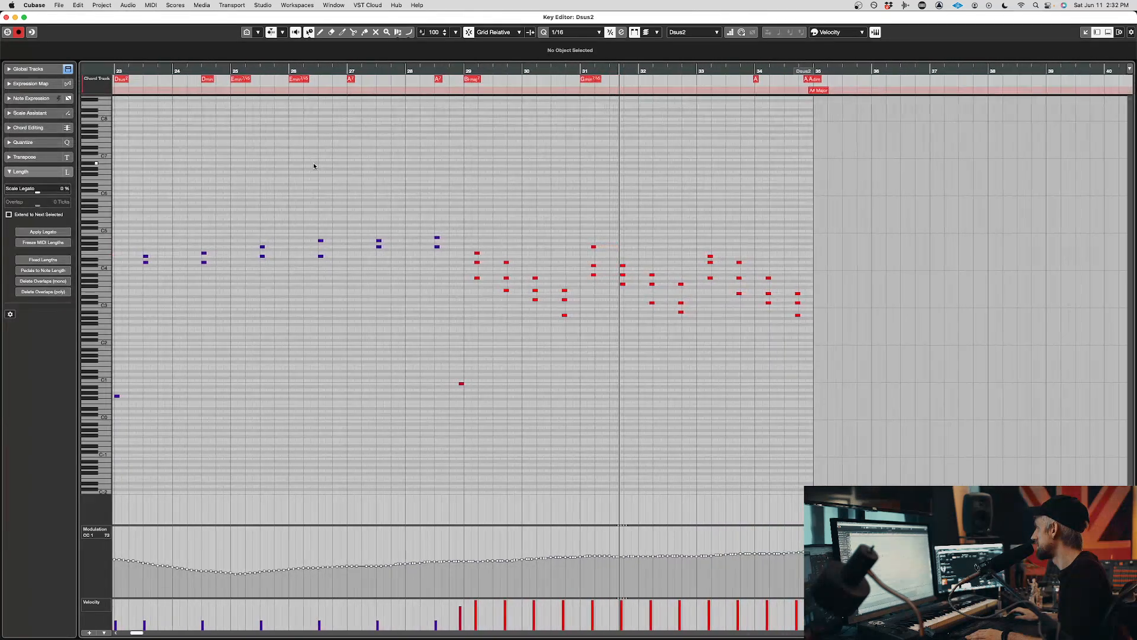
- Set the quantize value to 1/8 and nudge the chords of bars 29 to 34 earlier, so the first starts at 29.1.2.58
scroll(542, 177, "up", 6)
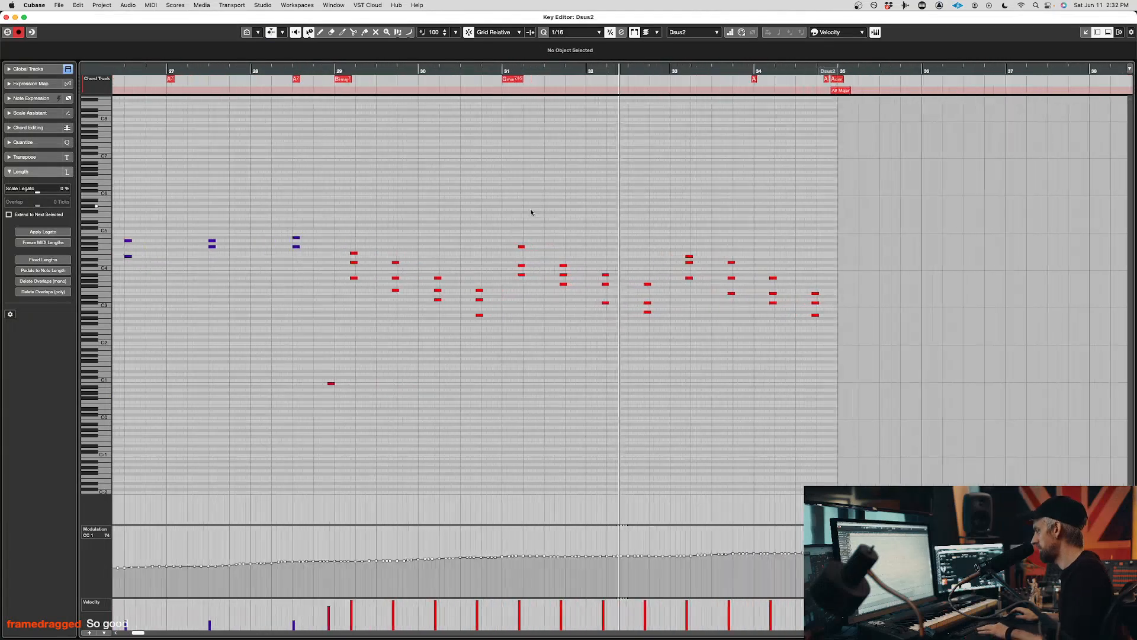
left_click(572, 34)
left_click(569, 21)
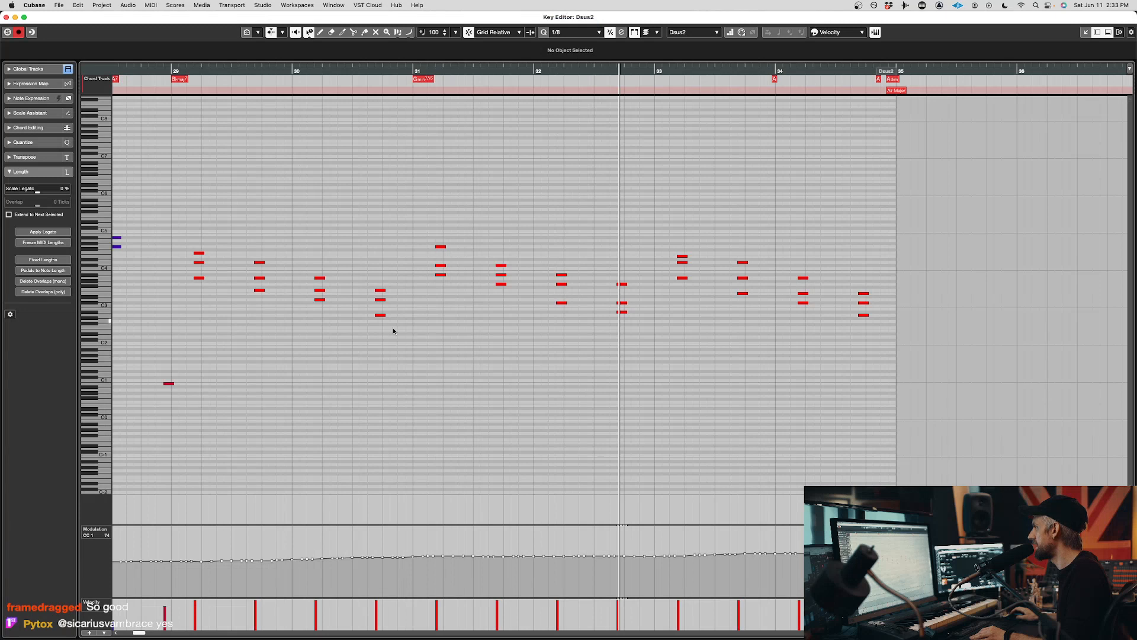
left_click_drag(185, 356, 873, 124)
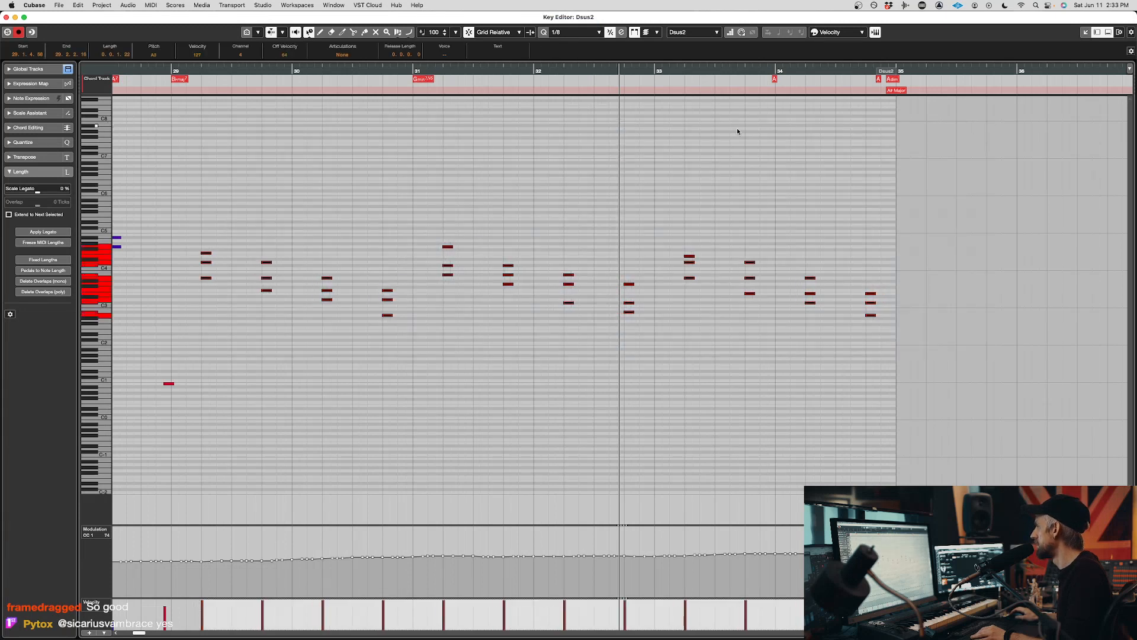
key("ctrl+Left")
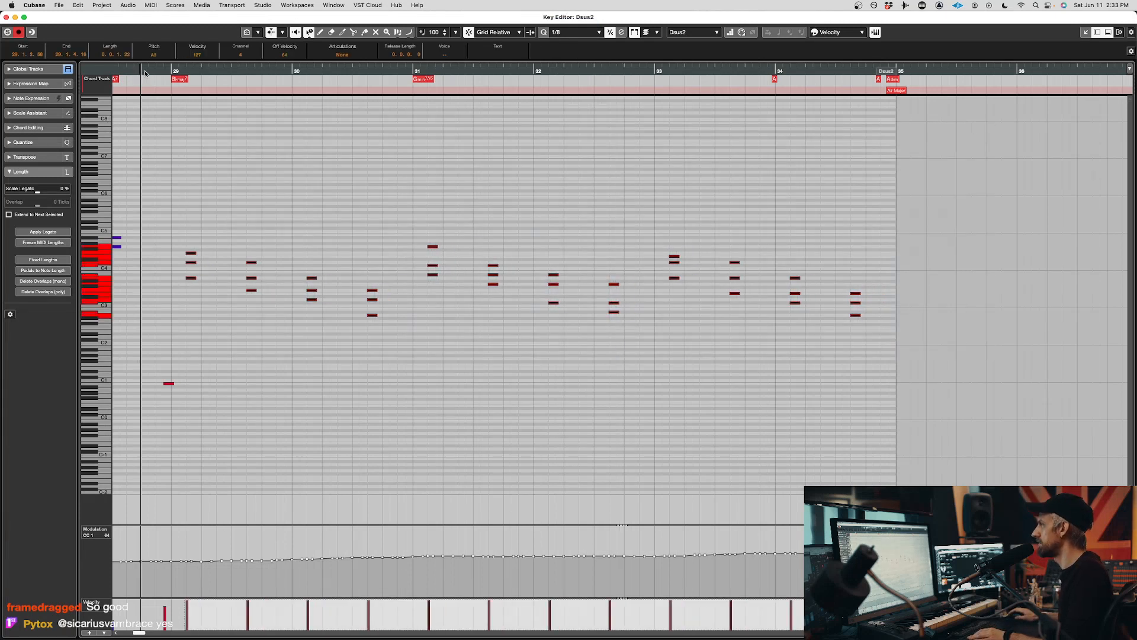
- Play the shifted chords repeatedly from shortly before bar 29 to check their timing against the other strings
key("space")
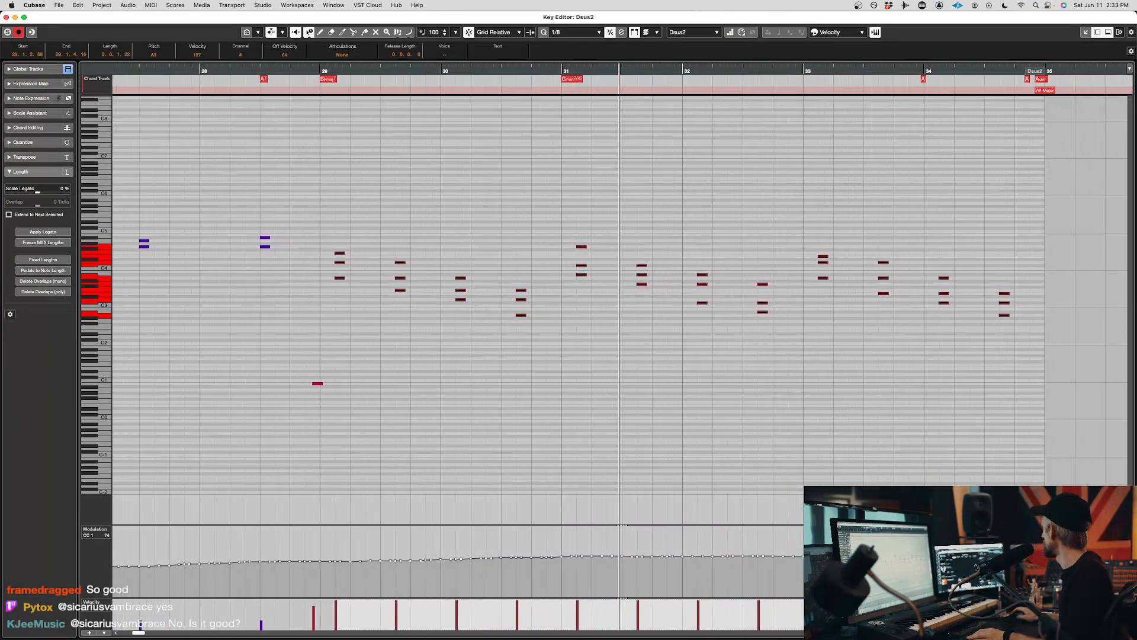
key("space")
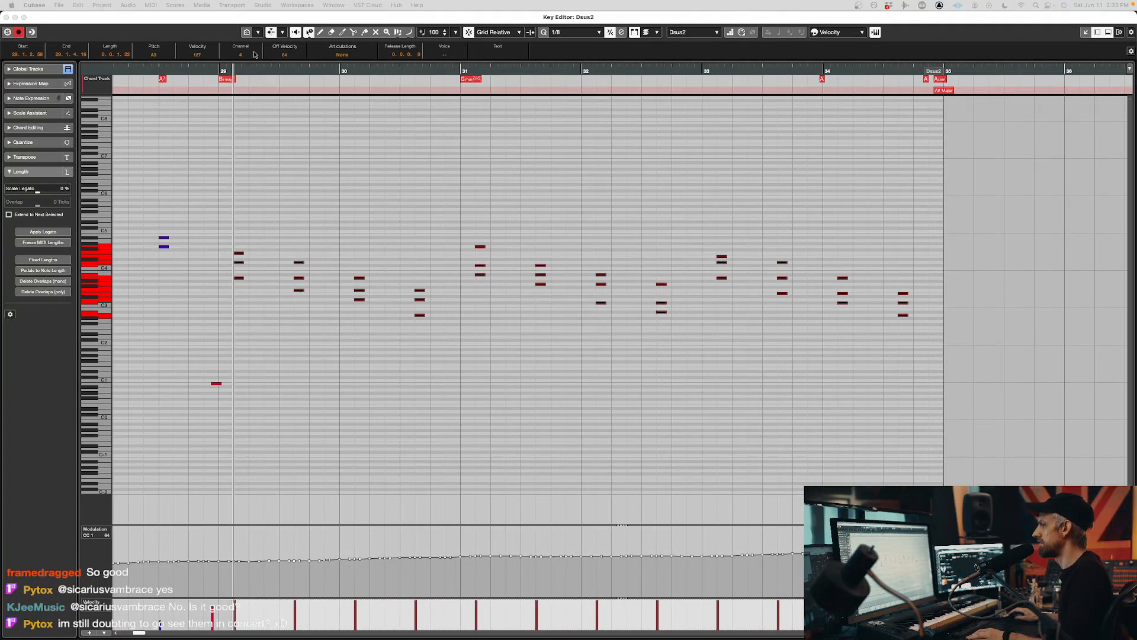
left_click(195, 71)
key("space")
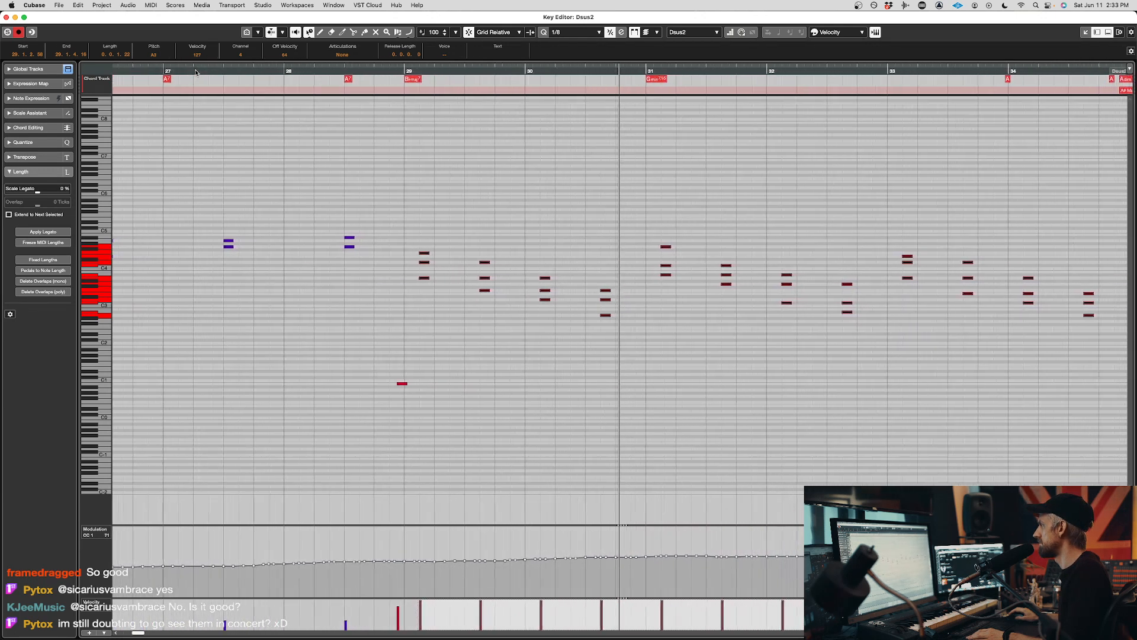
key("g")
key("g")
key("g")
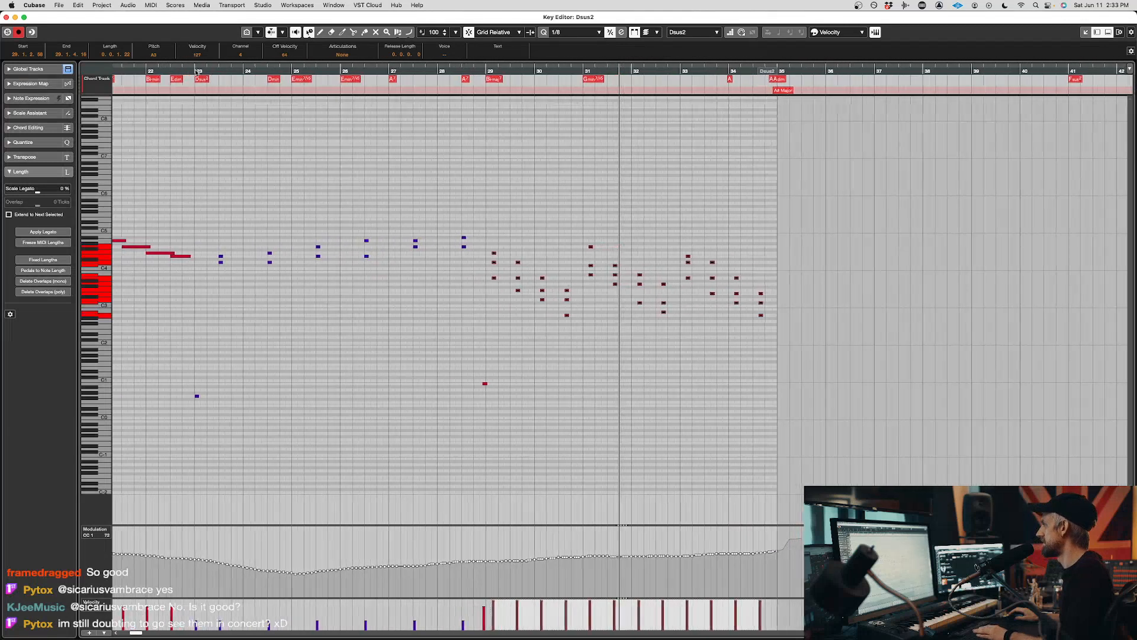
key("space")
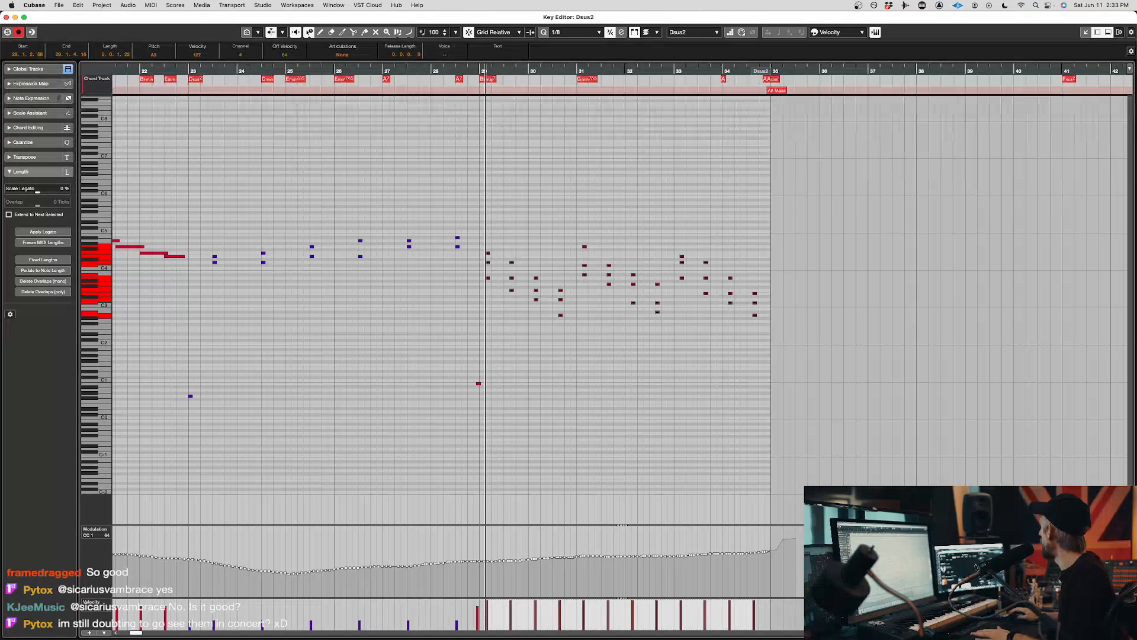
- Show SINE Player to check the active Violins II articulation, hide it, and deselect the chords
key("F11")
left_click_drag(473, 106, 573, 85)
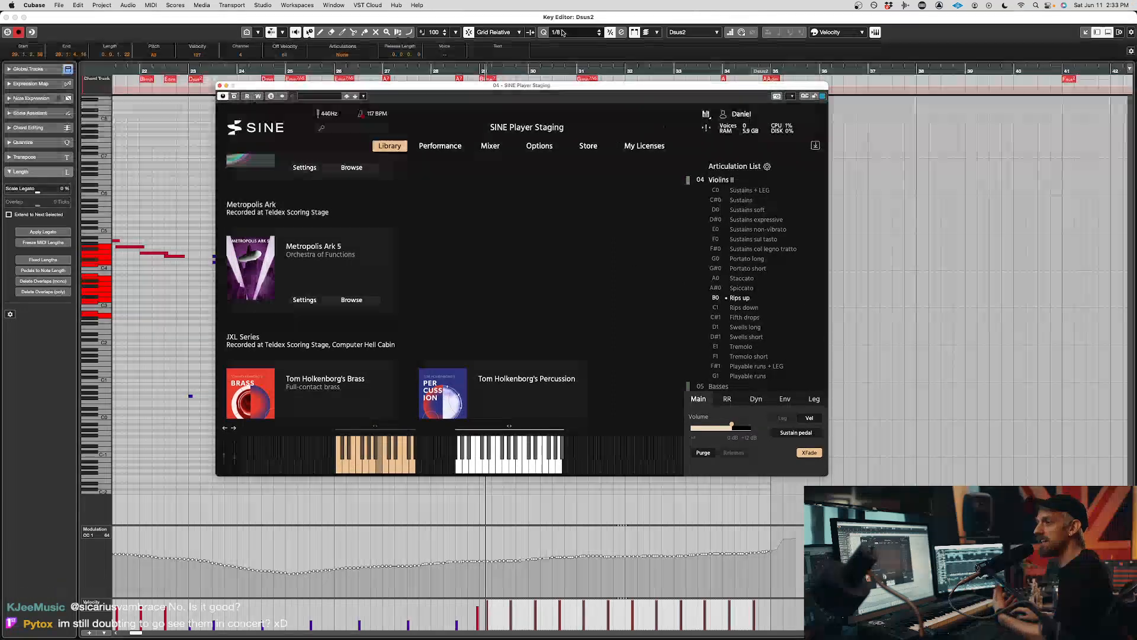
key("F11")
left_click(367, 251)
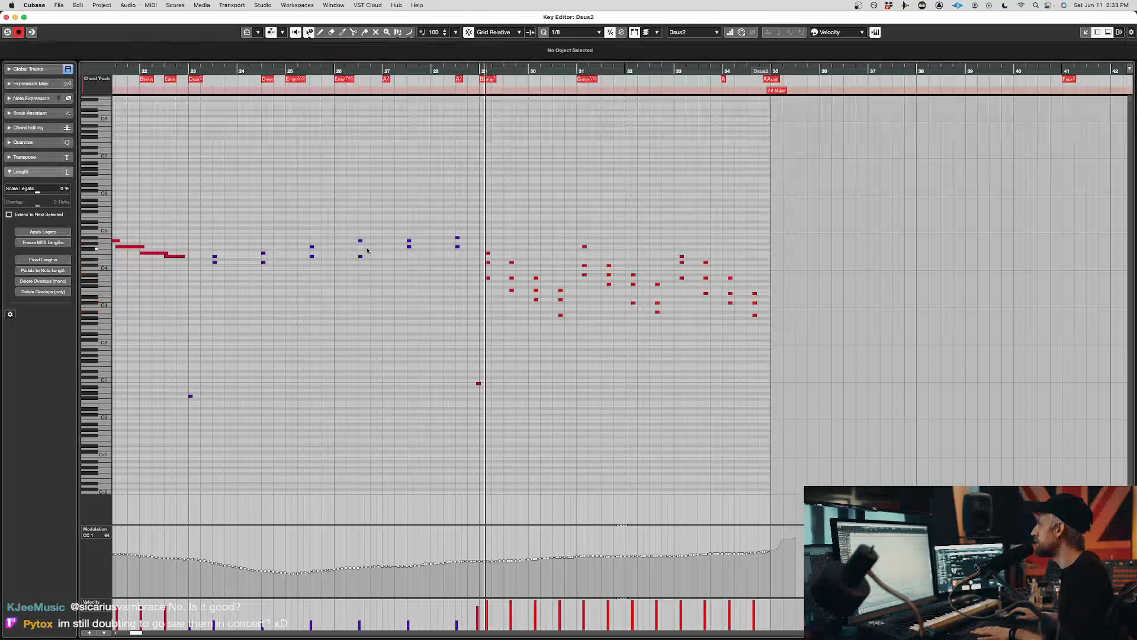
- Try staggering the three notes of the first chord in bar 29, restore the chord, and play the passage
scroll(464, 267, "up", 5)
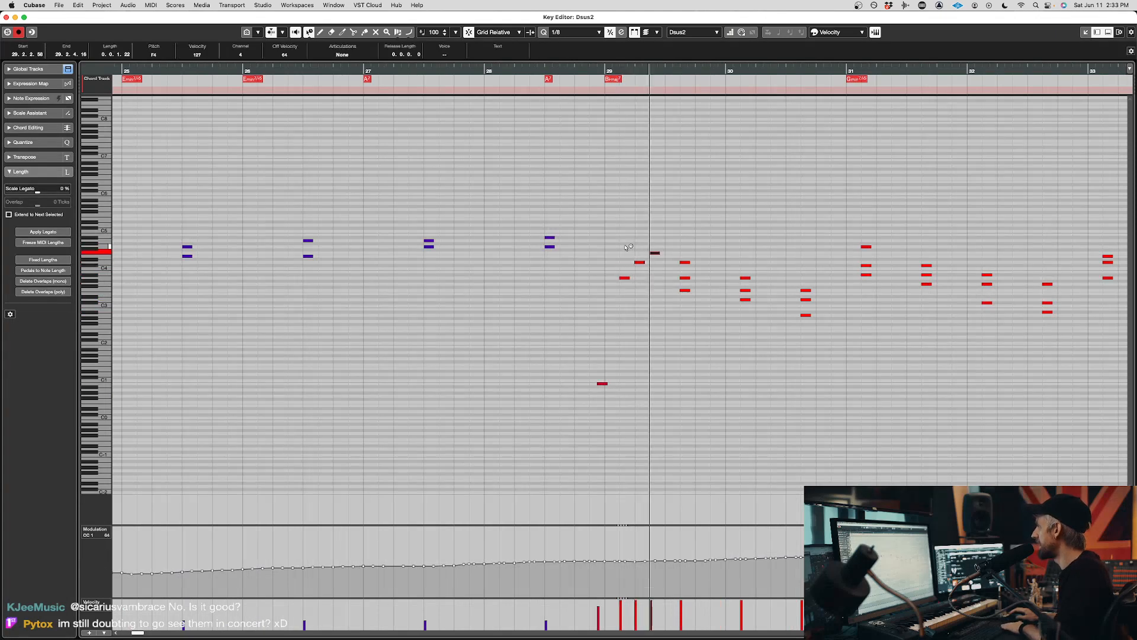
left_click(551, 69)
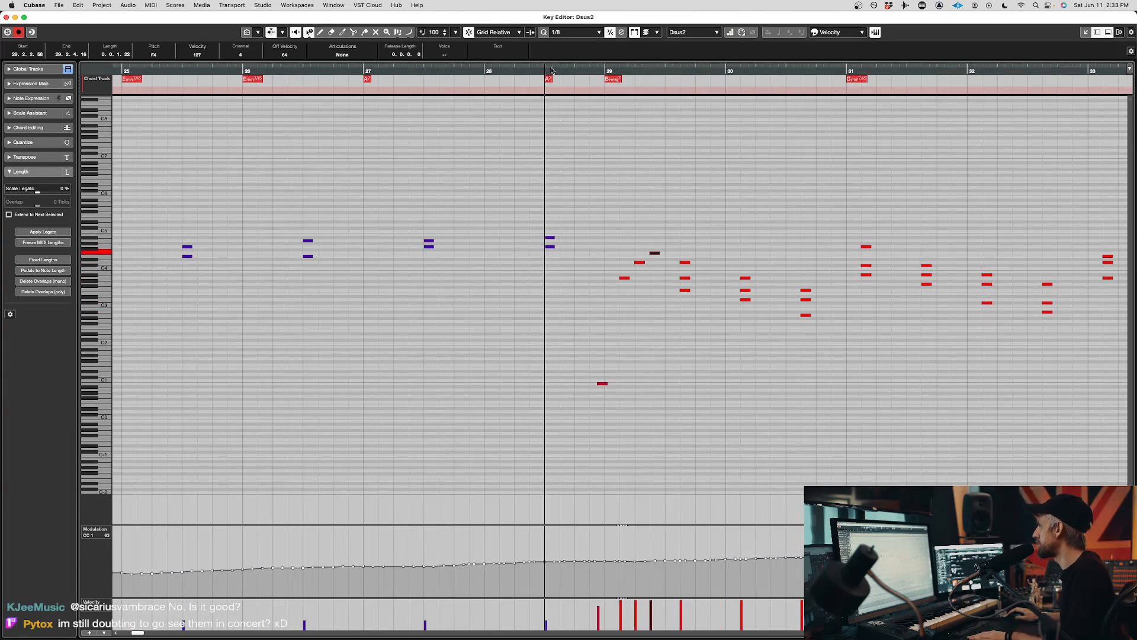
key("space")
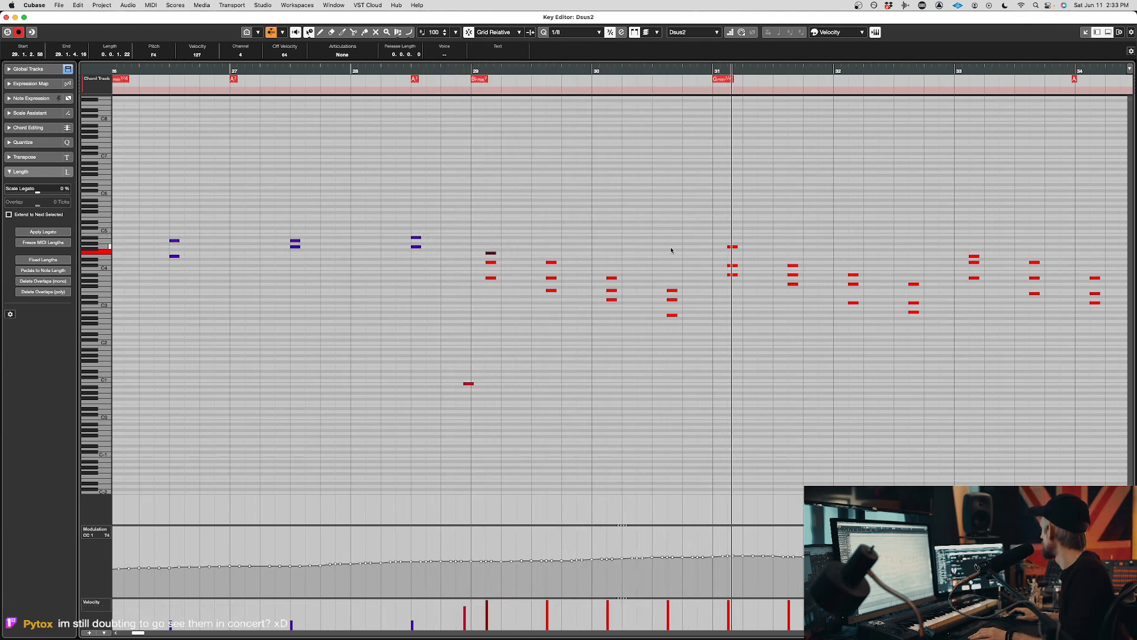
key("space")
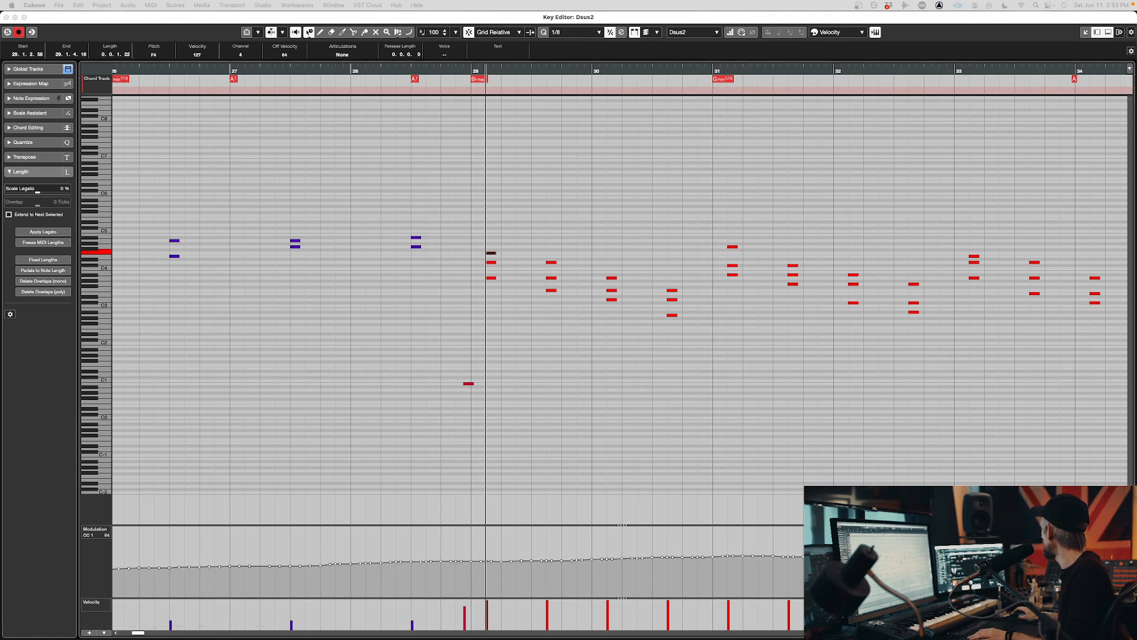
left_click(520, 244)
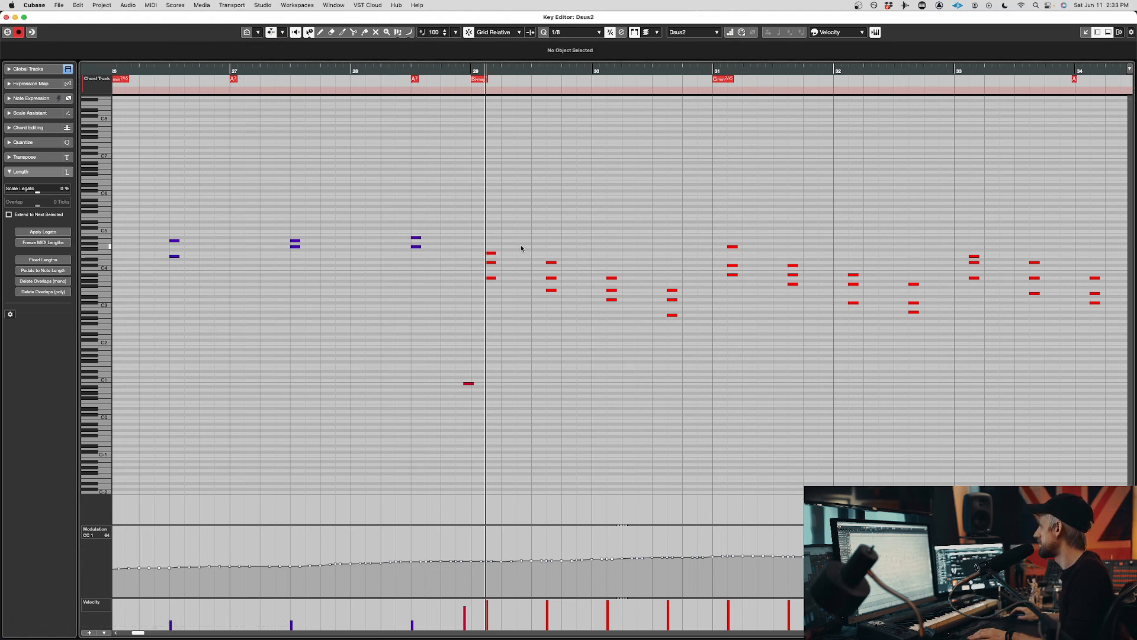
- Try the chords of bars 29 to 34 an eighth note later, play them from bar 29, and nudge them back
key("space")
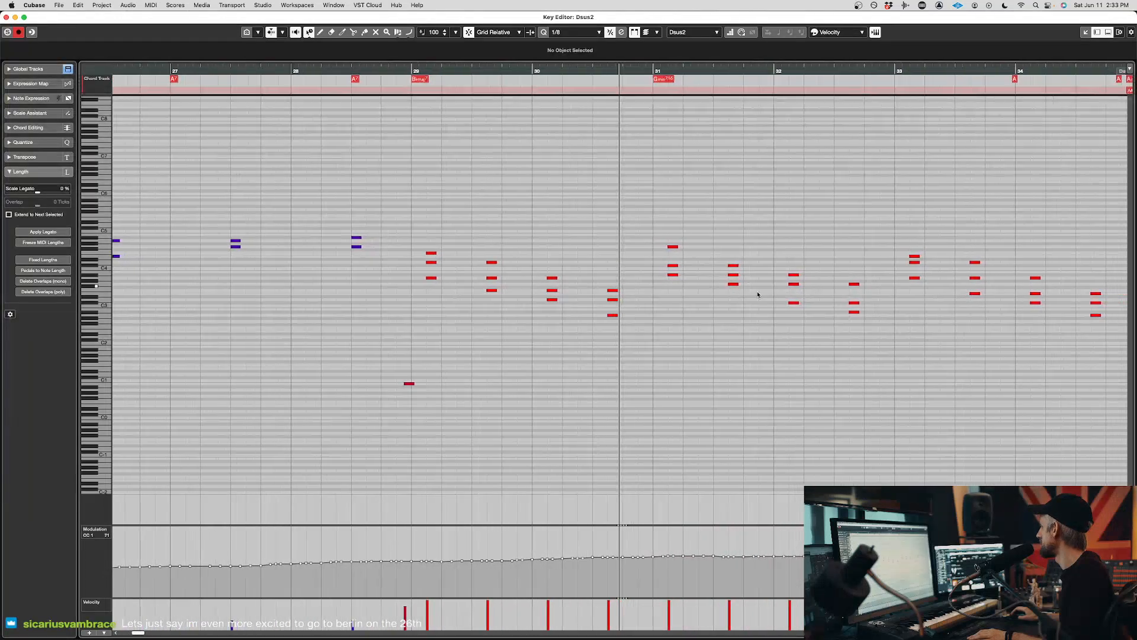
left_click_drag(405, 346, 1093, 167)
key("space")
left_click(398, 72)
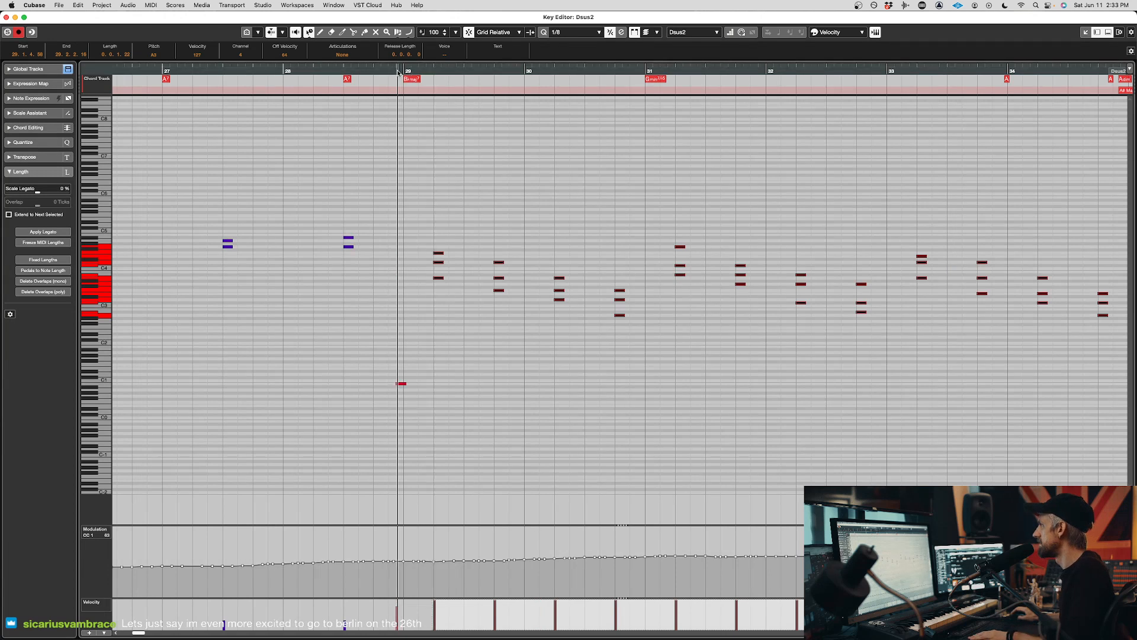
key("space")
key("space")
key("ctrl+Left")
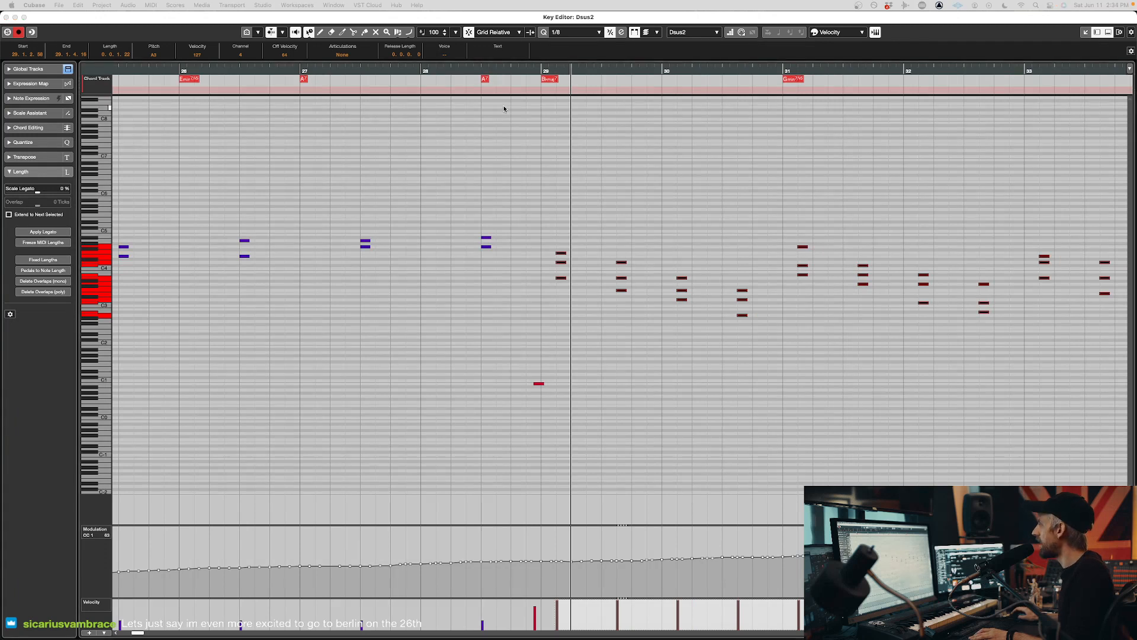
- Play the Violins 2 chords from shortly before bar 29, deselect them, and return to the project arrangement with playback stopped
left_click(525, 73)
key("space")
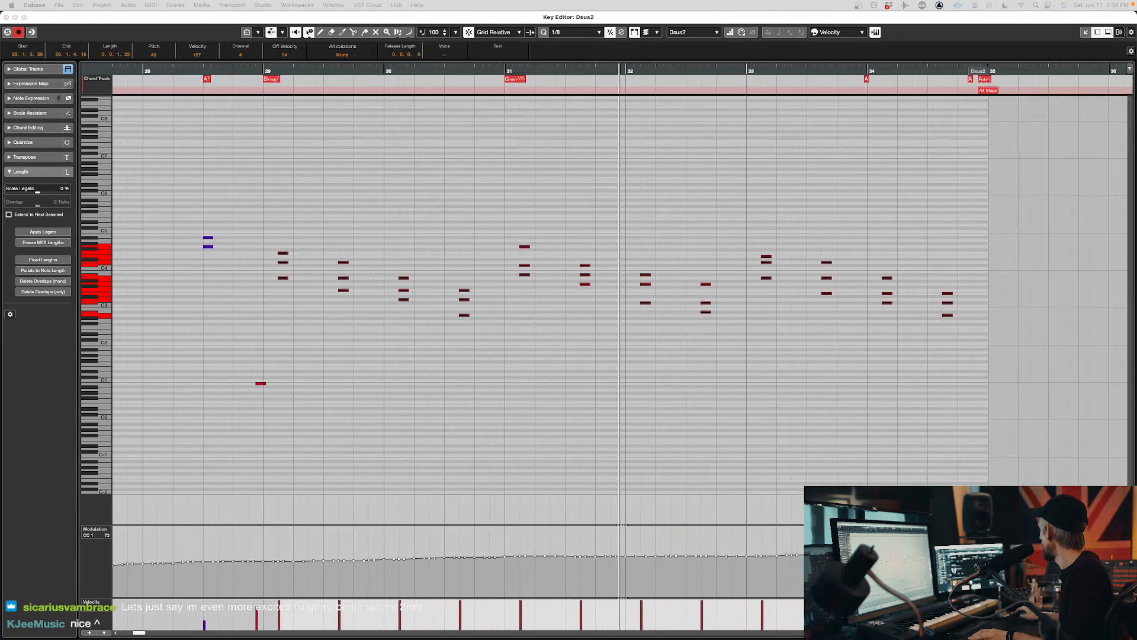
left_click(421, 364)
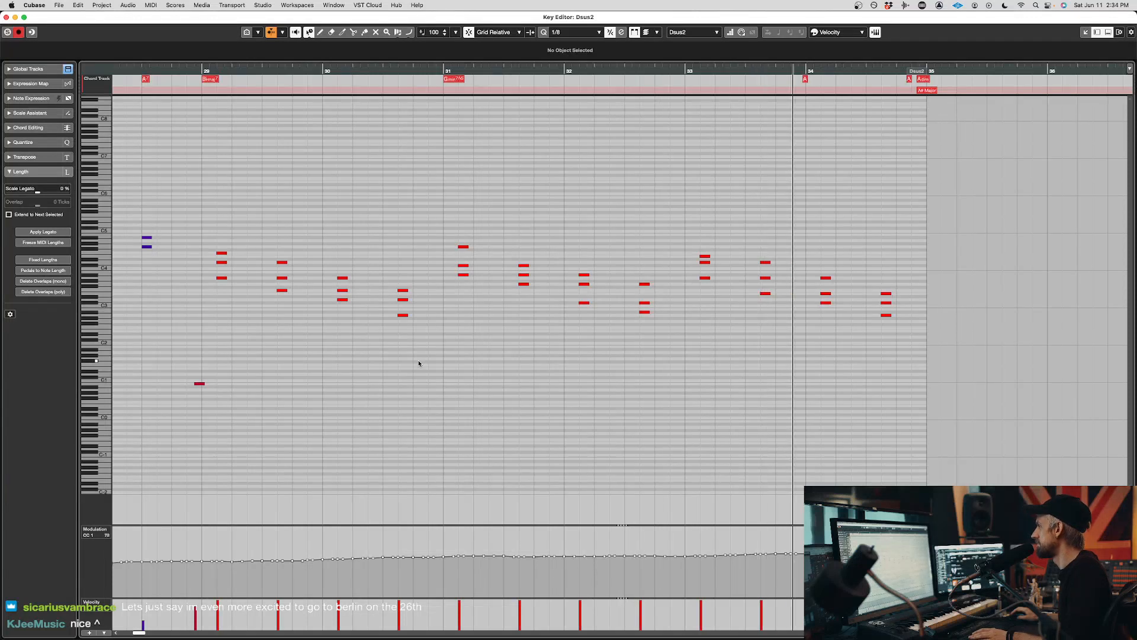
key("super+w")
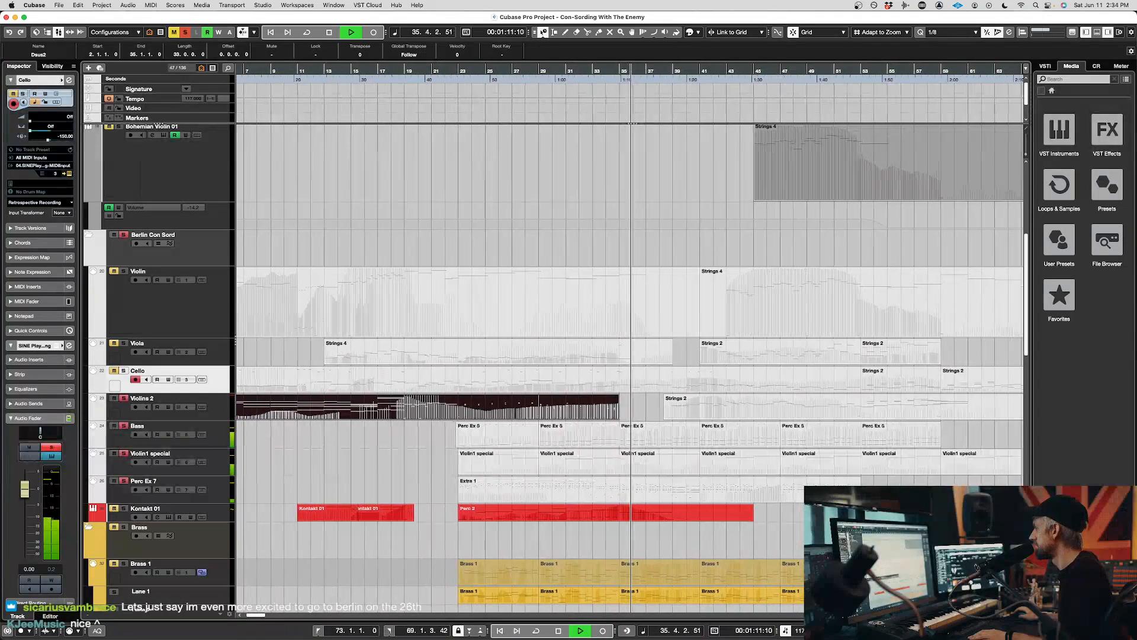
key("space")
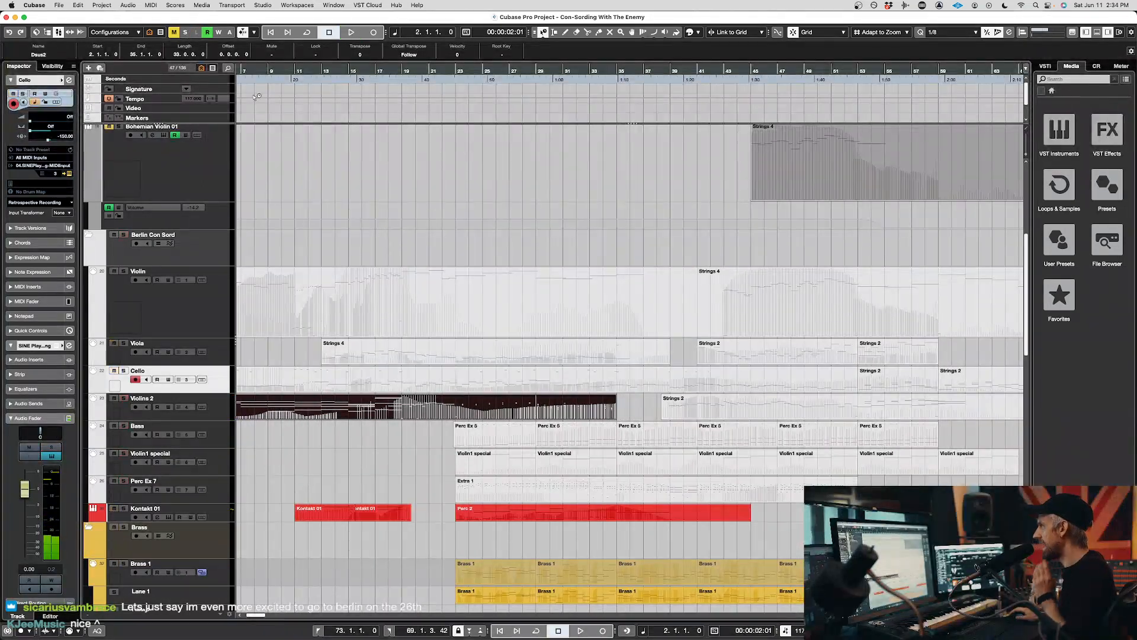
- Play the Extra 1 part of Perc Ex 7 from bar 23, then select the Perc Ex 7 and Violins 2 tracks
scroll(141, 435, "down", 3)
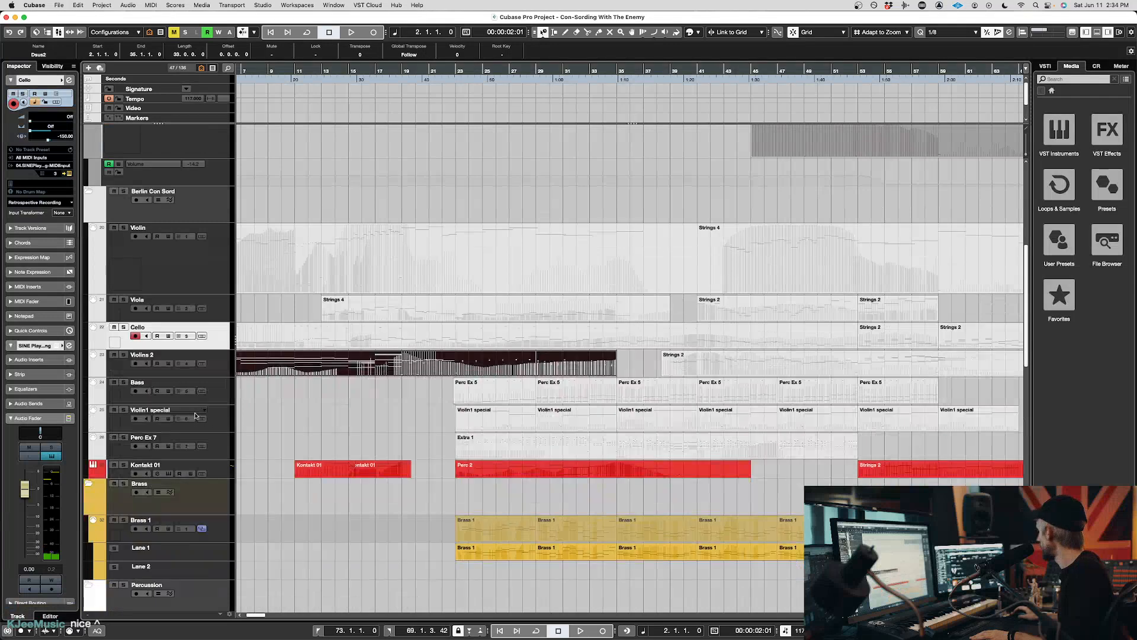
left_click(464, 438)
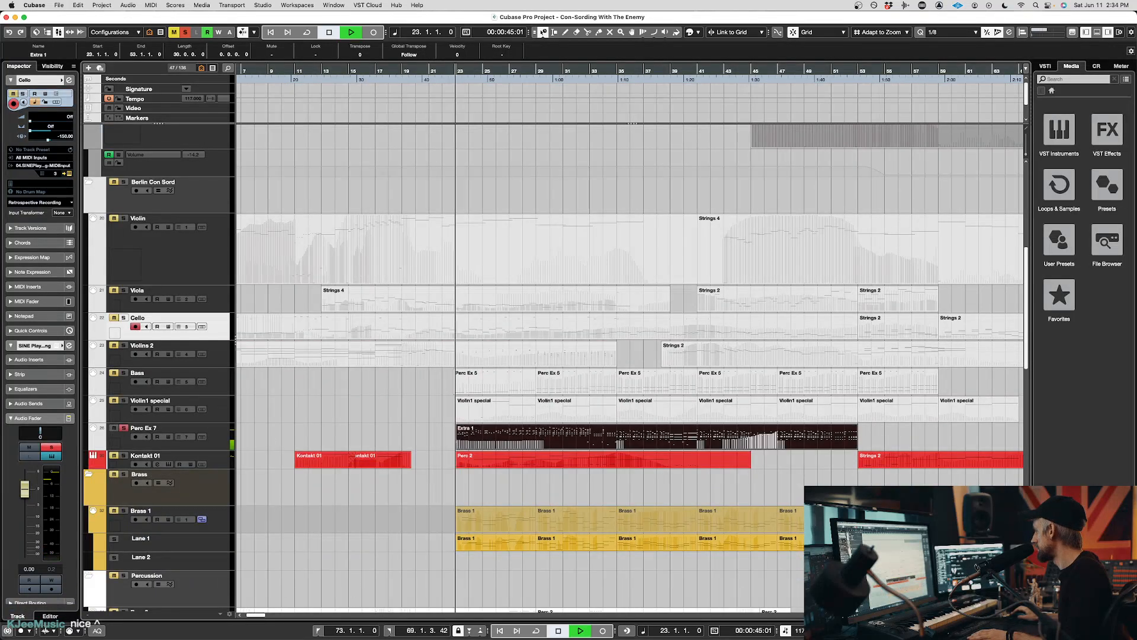
key("space")
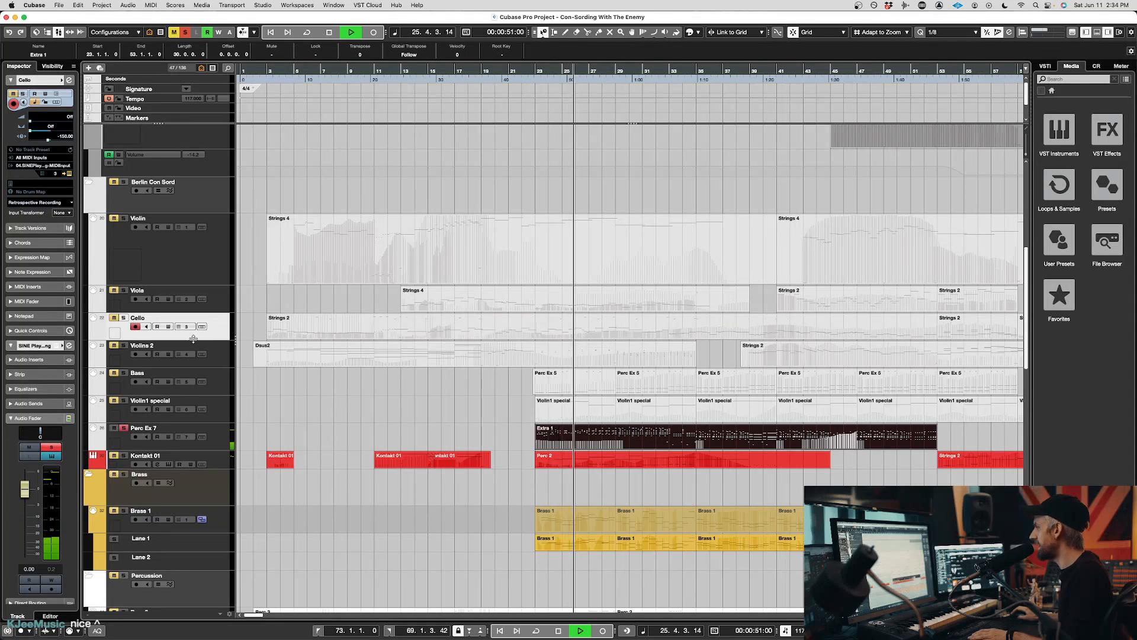
left_click(211, 364, "shift")
left_click(213, 430)
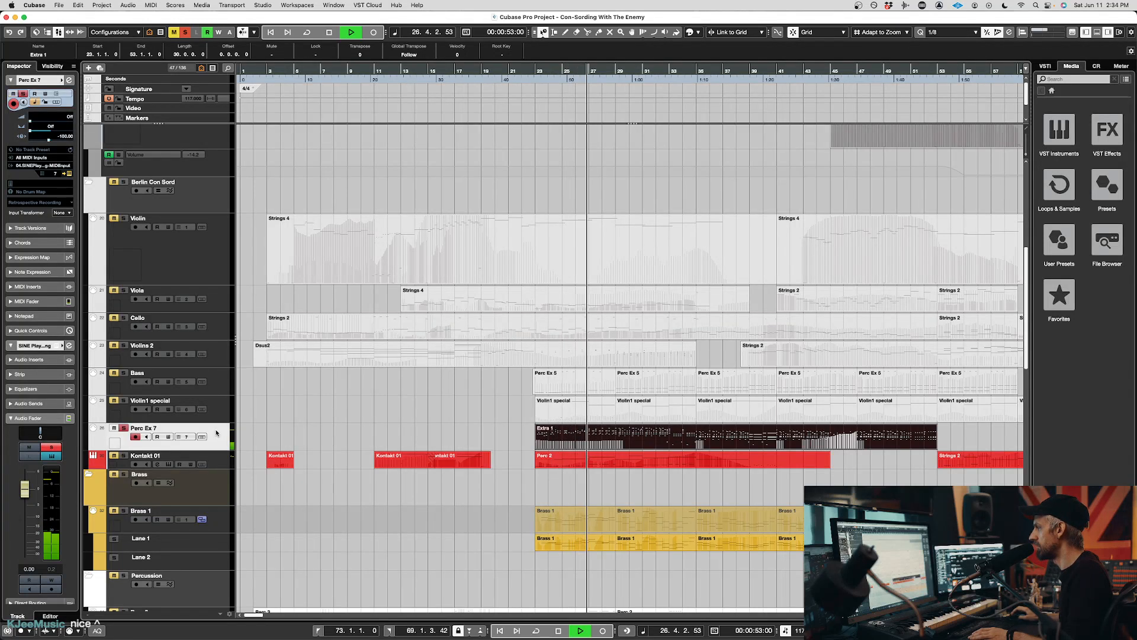
left_click(218, 357)
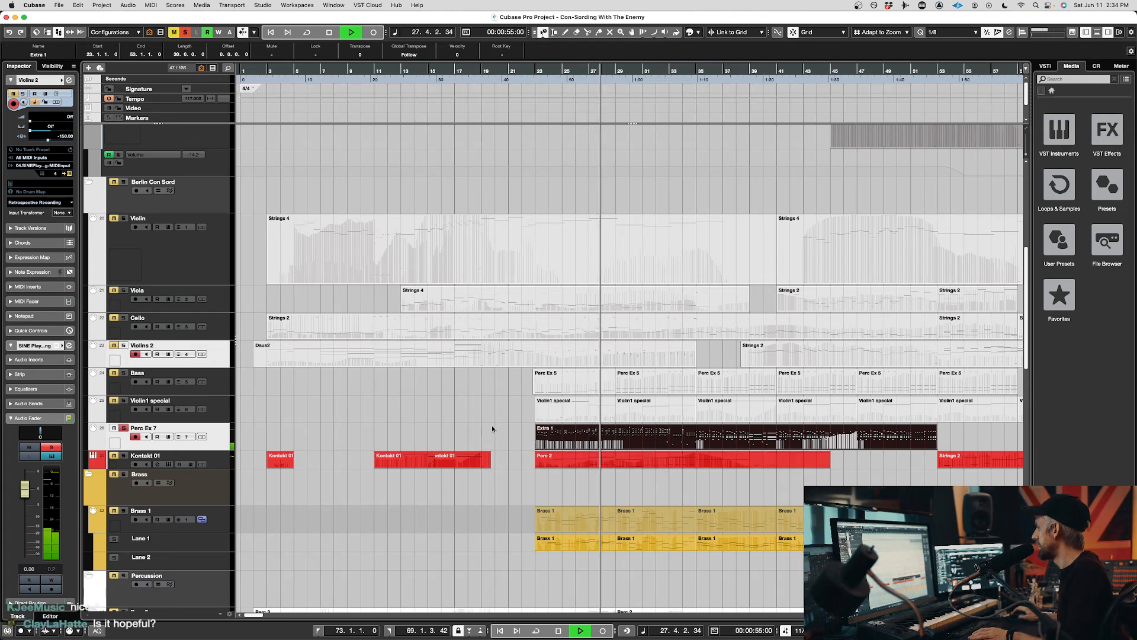
- Check the Violins II articulations in SINE Player alongside the Extra 1 notes, move the player aside, and close the note editor
left_click(492, 429)
left_click(69, 174)
left_click_drag(370, 15, 406, 21)
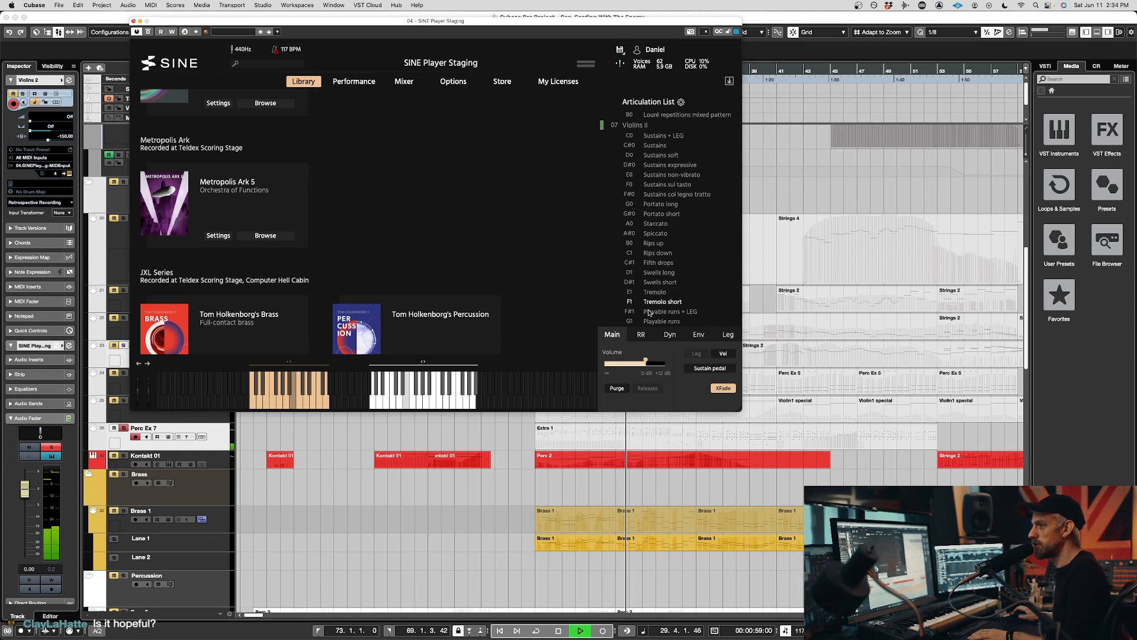
double_click(621, 443)
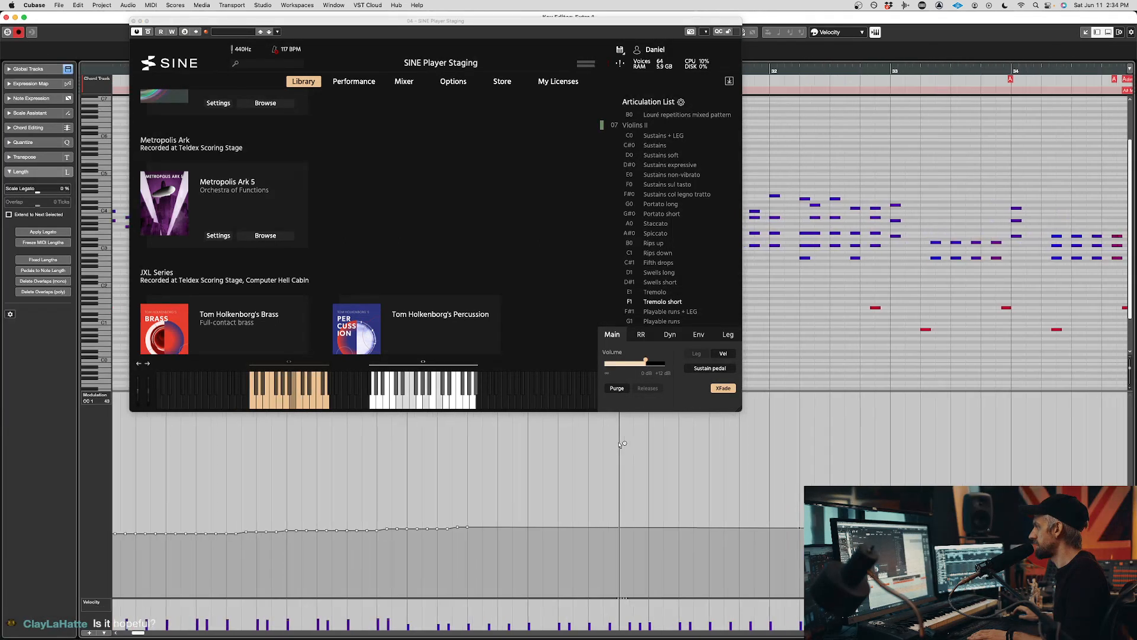
left_click_drag(513, 23, 624, 288)
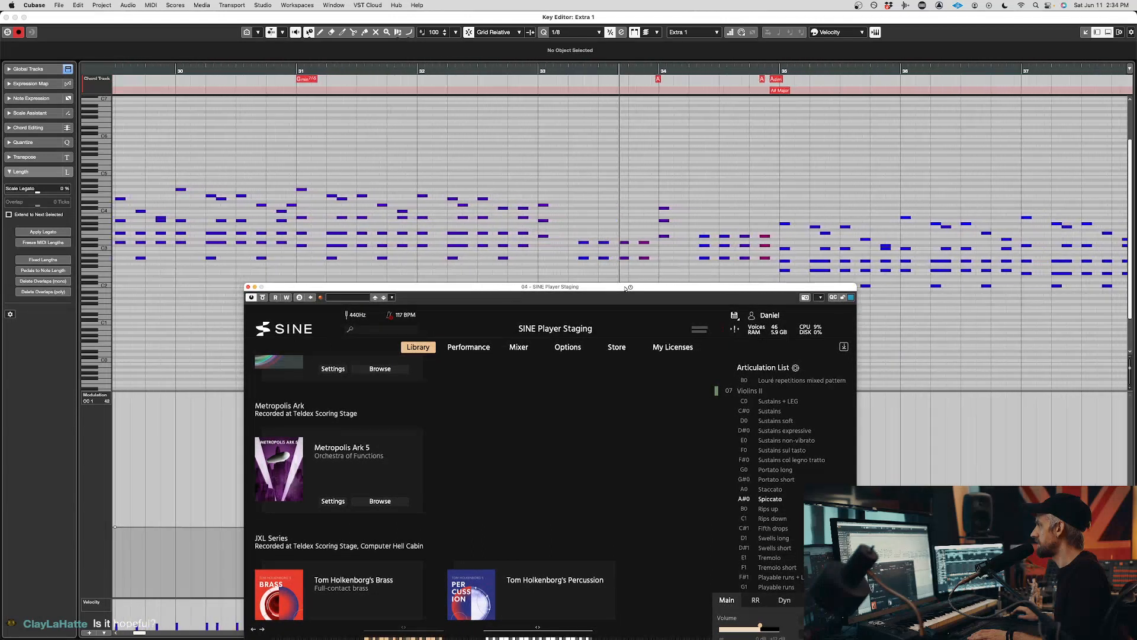
left_click_drag(625, 288, 1136, 177)
scroll(415, 321, "left", 15)
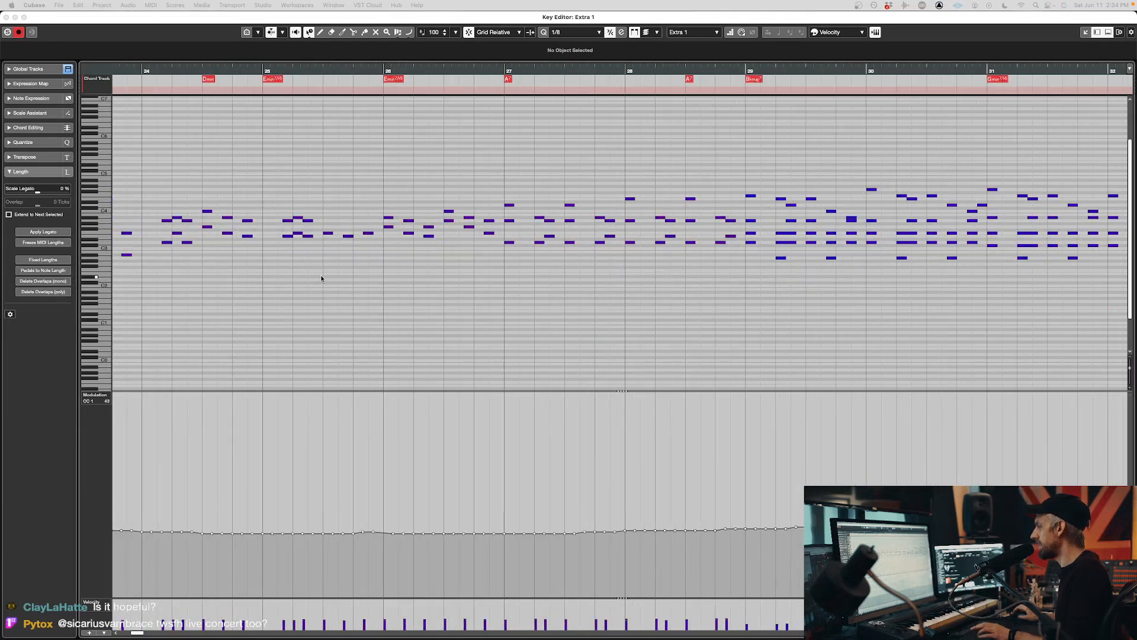
key("super+w")
- Inspect the women choir patches in the Choir 2 track's Kontakt instrument and close the instrument window
scroll(144, 277, "down", 15)
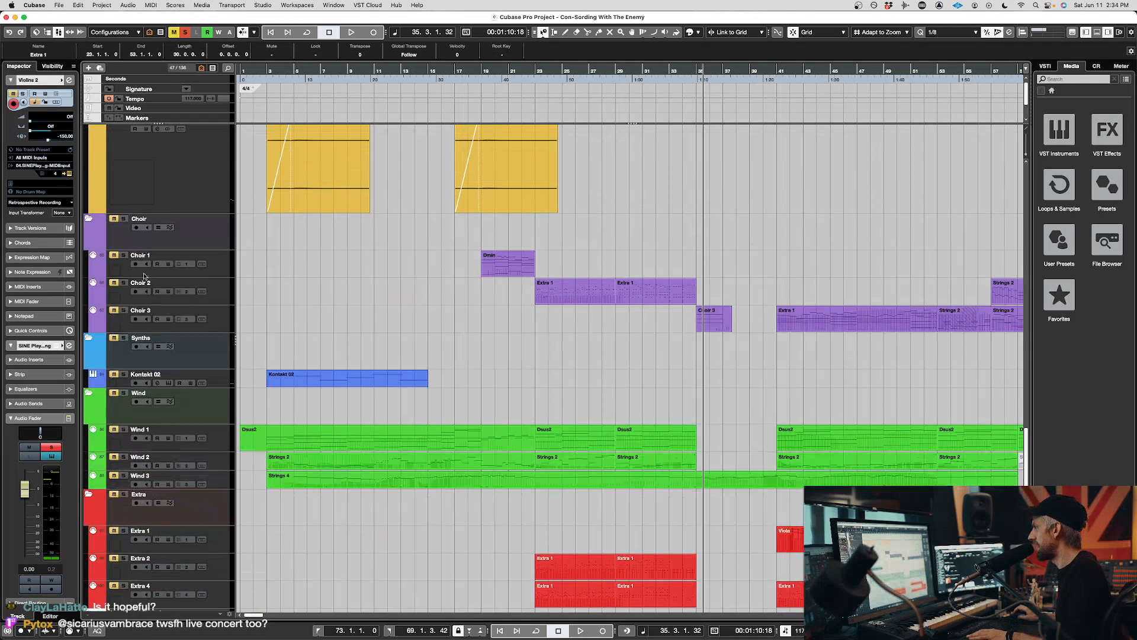
left_click(210, 290)
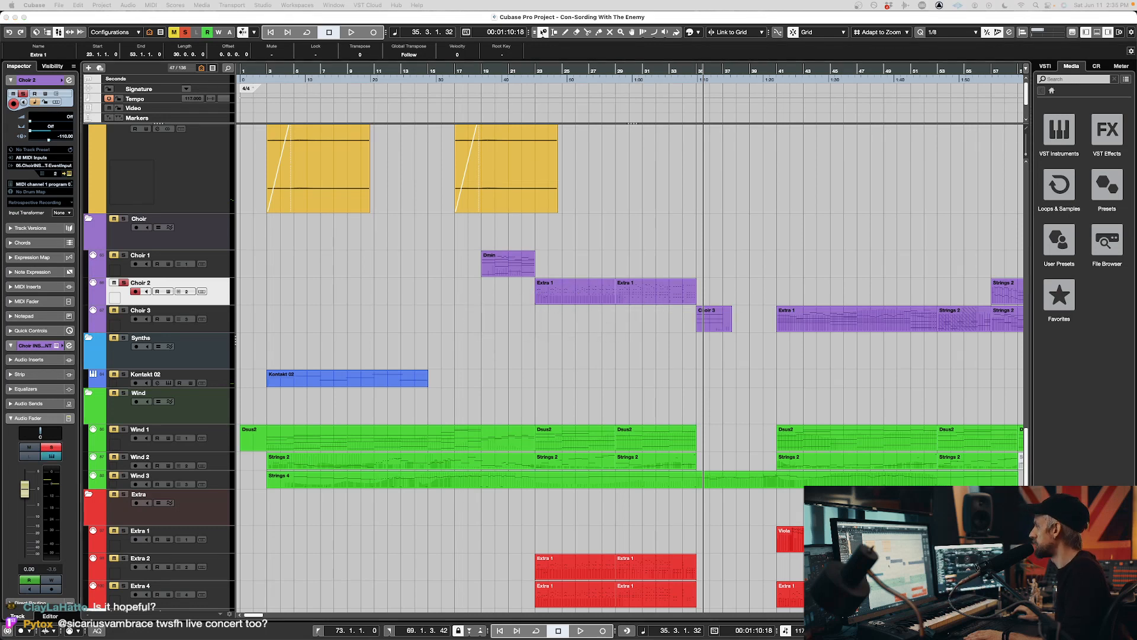
left_click_drag(1136, 254, 576, 126)
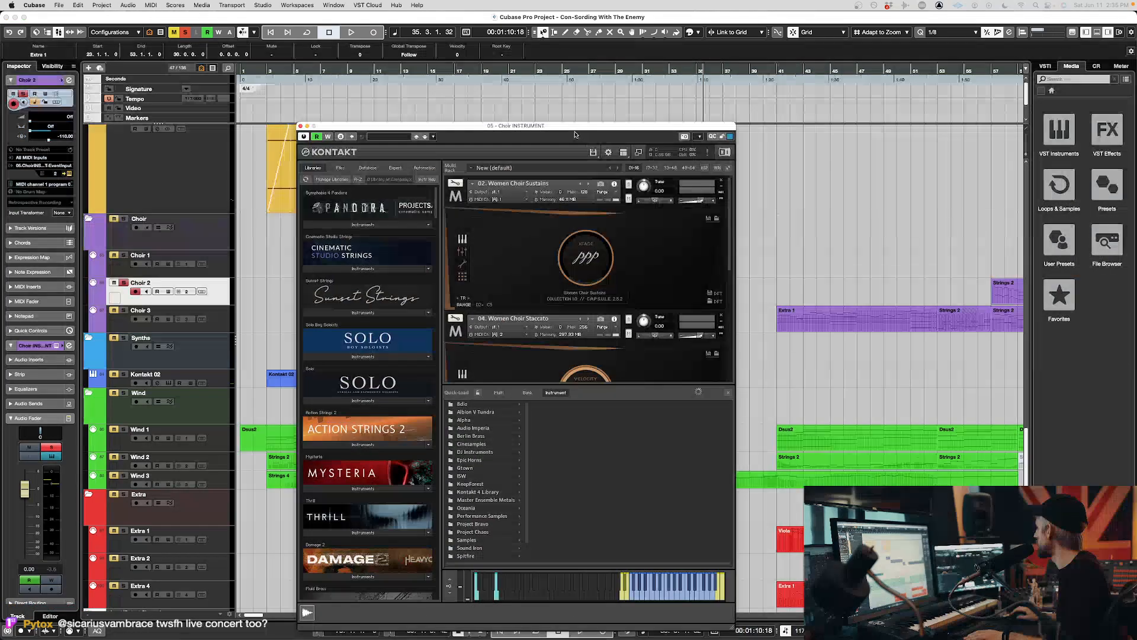
right_click(622, 305)
scroll(580, 278, "down", 2)
scroll(531, 231, "up", 2)
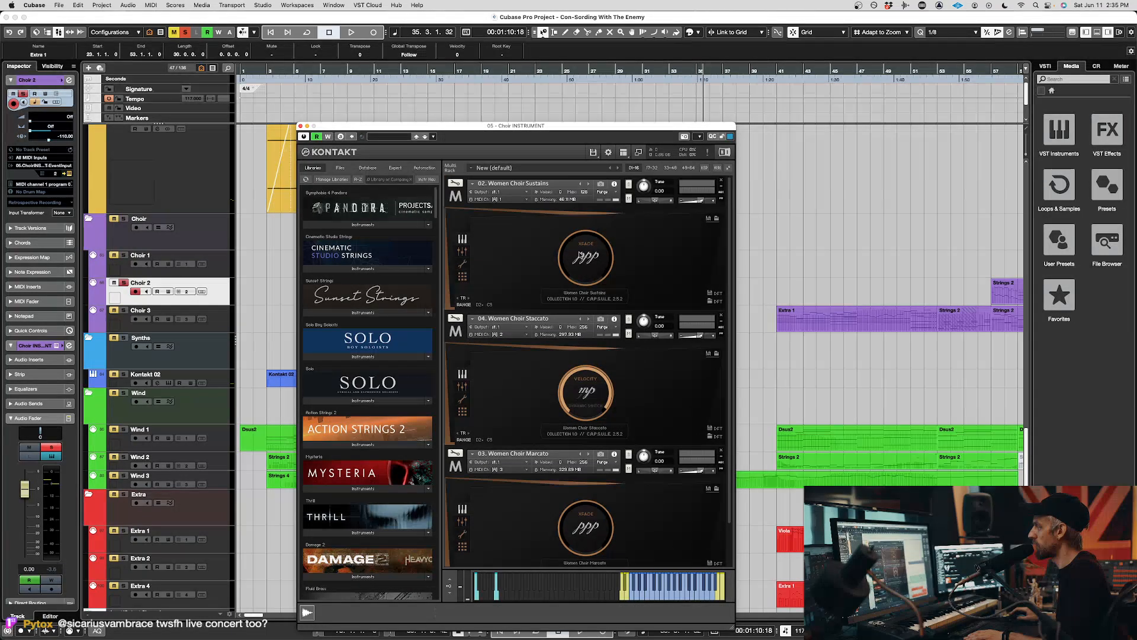
left_click(301, 126)
- Play the two Extra 1 parts on Choir 2, starting from bar 23 and from bar 29
left_click(580, 299)
key("space")
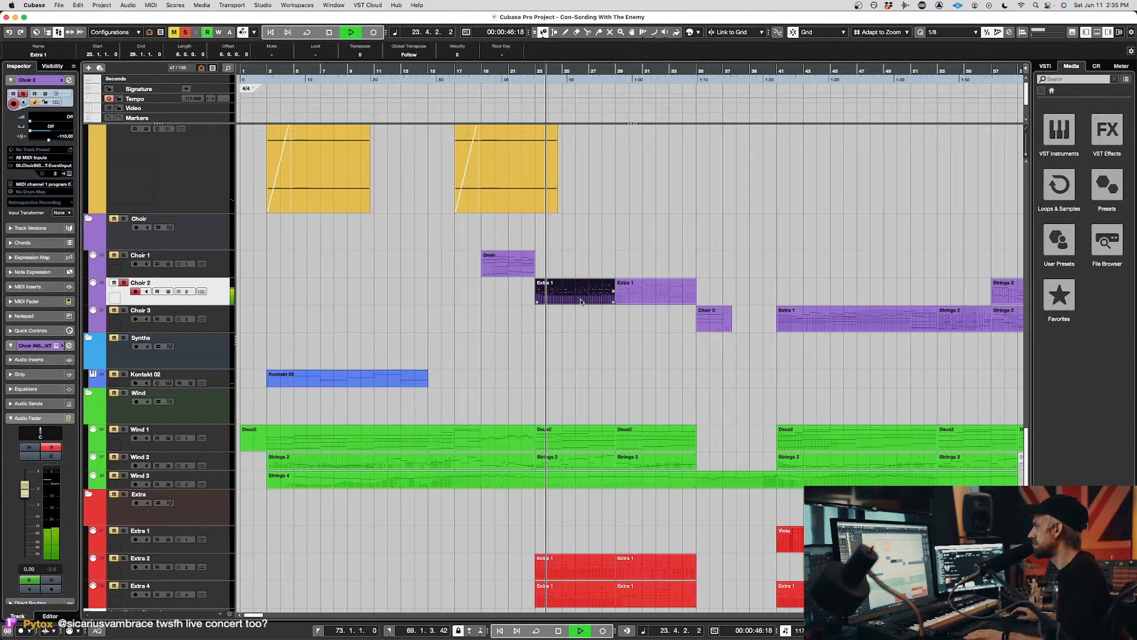
left_click(634, 298)
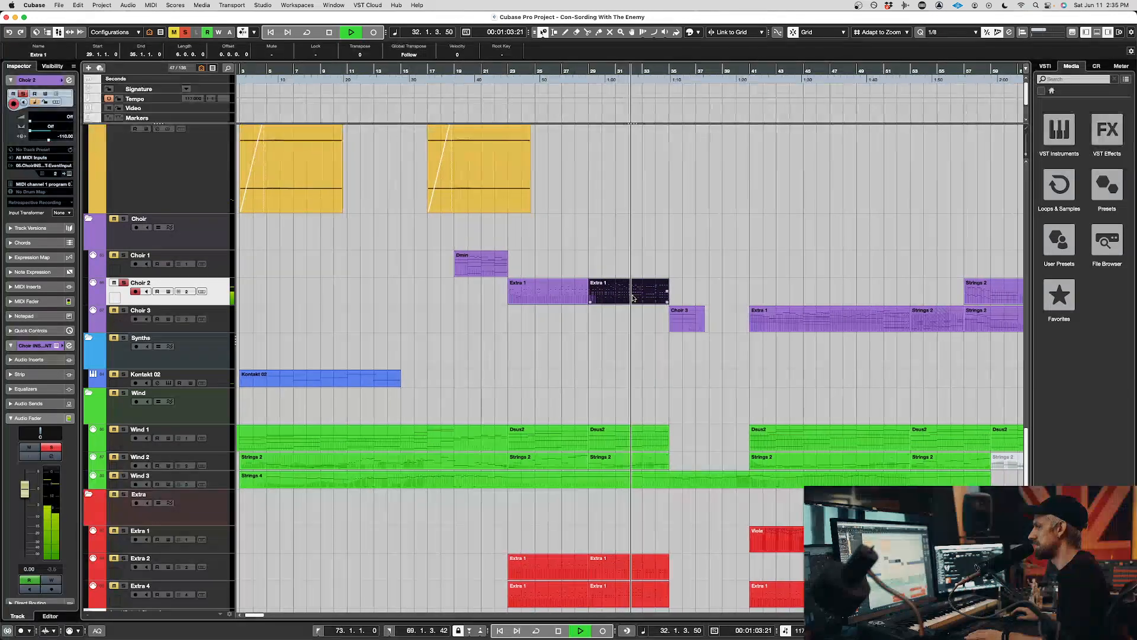
key("space")
- Raise the keyswitch at the start of Perc Ex 7's Extra 1 part by one semitone, start playback, and close the note editor
scroll(604, 276, "up", 5)
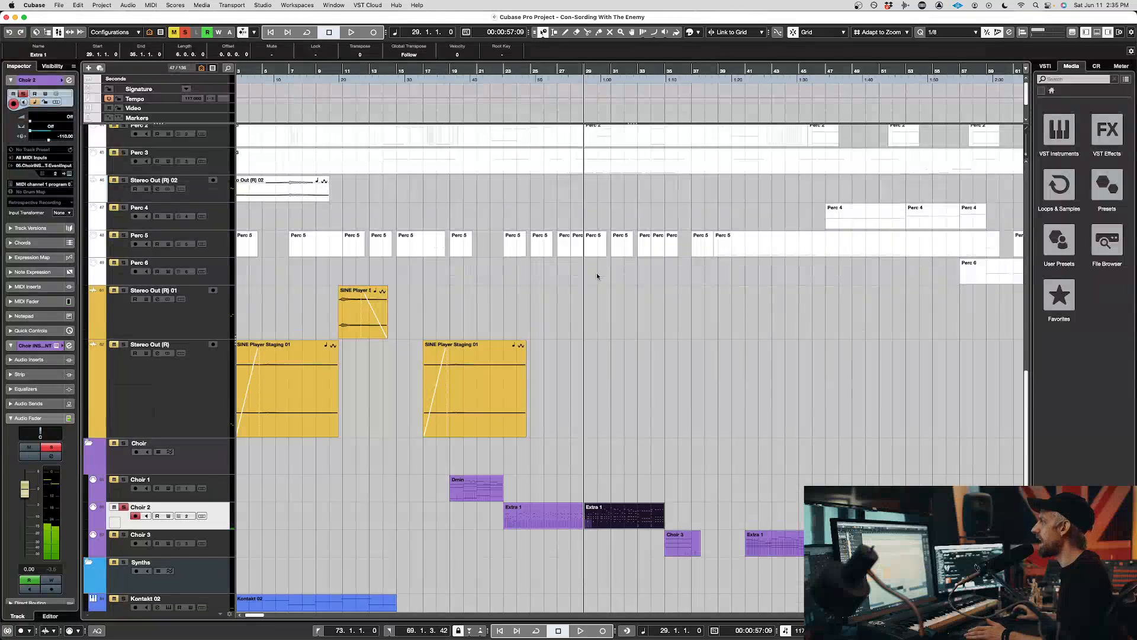
scroll(596, 274, "up", 8)
scroll(596, 277, "down", 6)
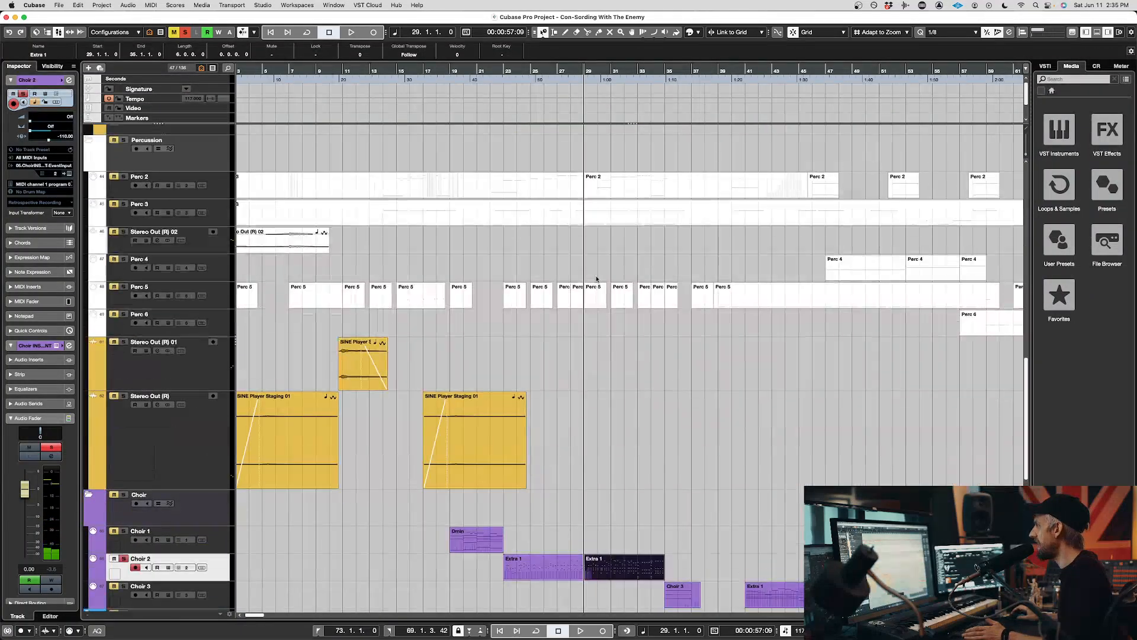
scroll(596, 278, "up", 10)
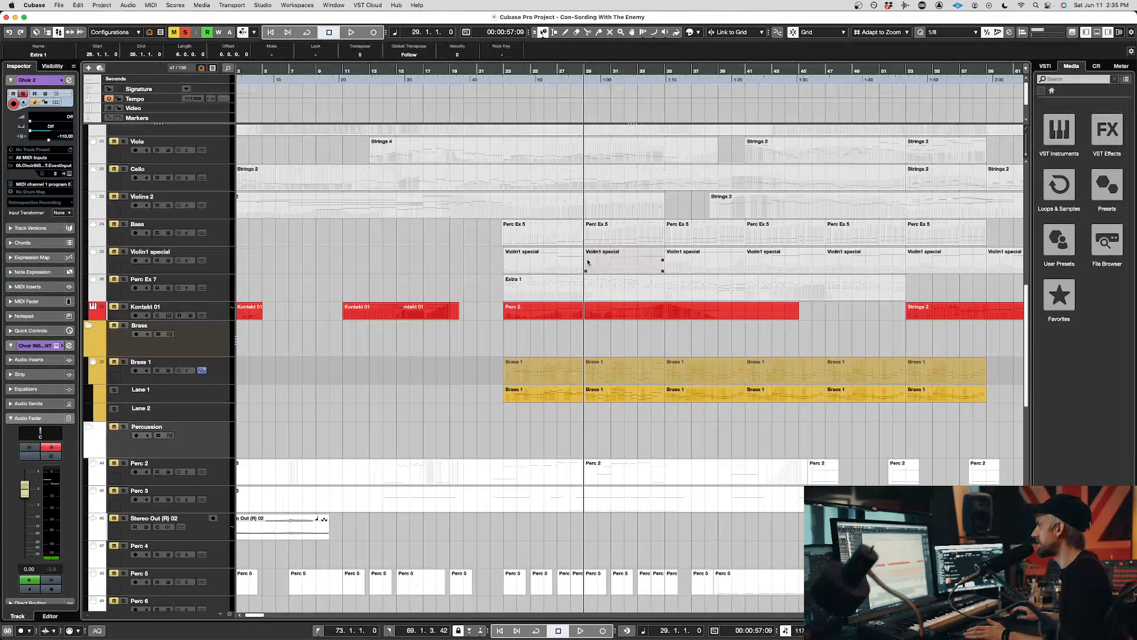
left_click(591, 280)
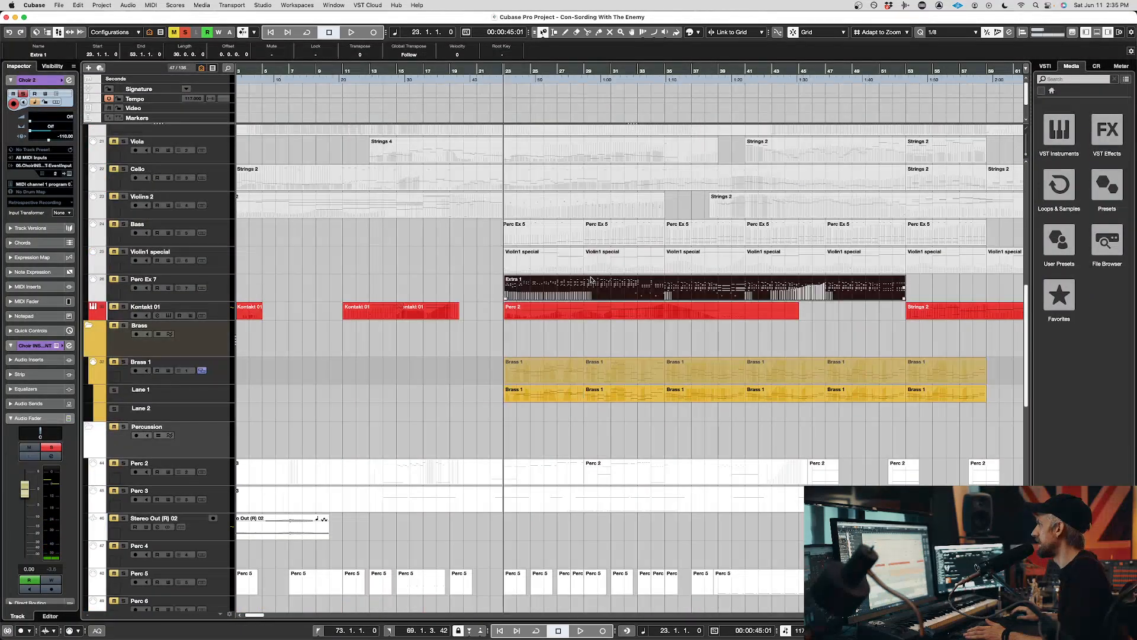
double_click(591, 280)
left_click_drag(164, 332, 116, 292)
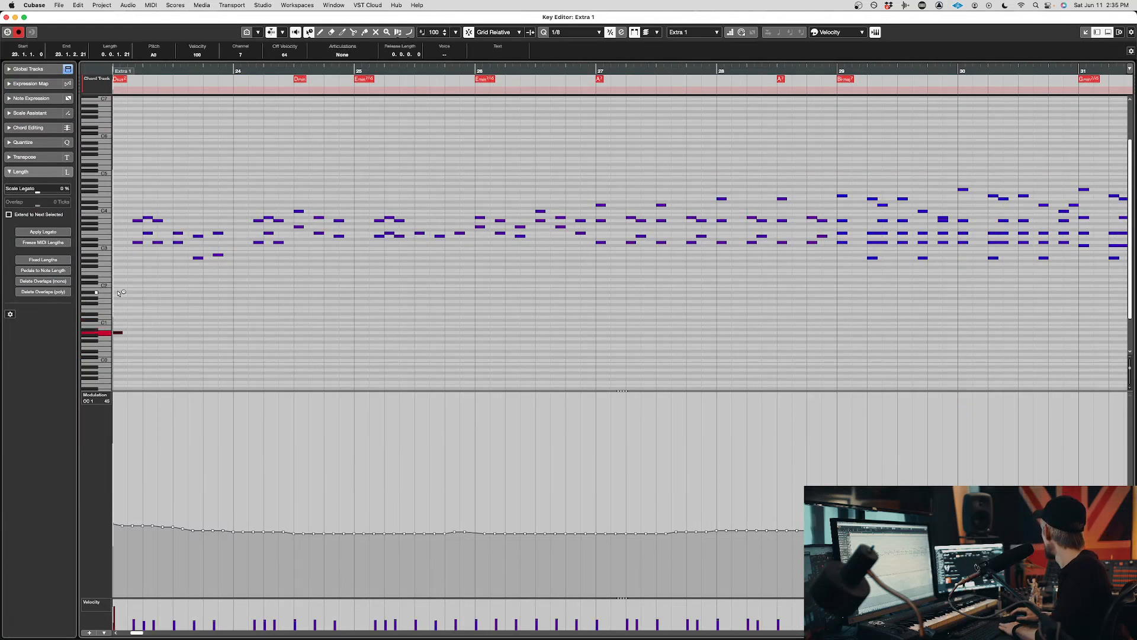
key("space")
key("Return")
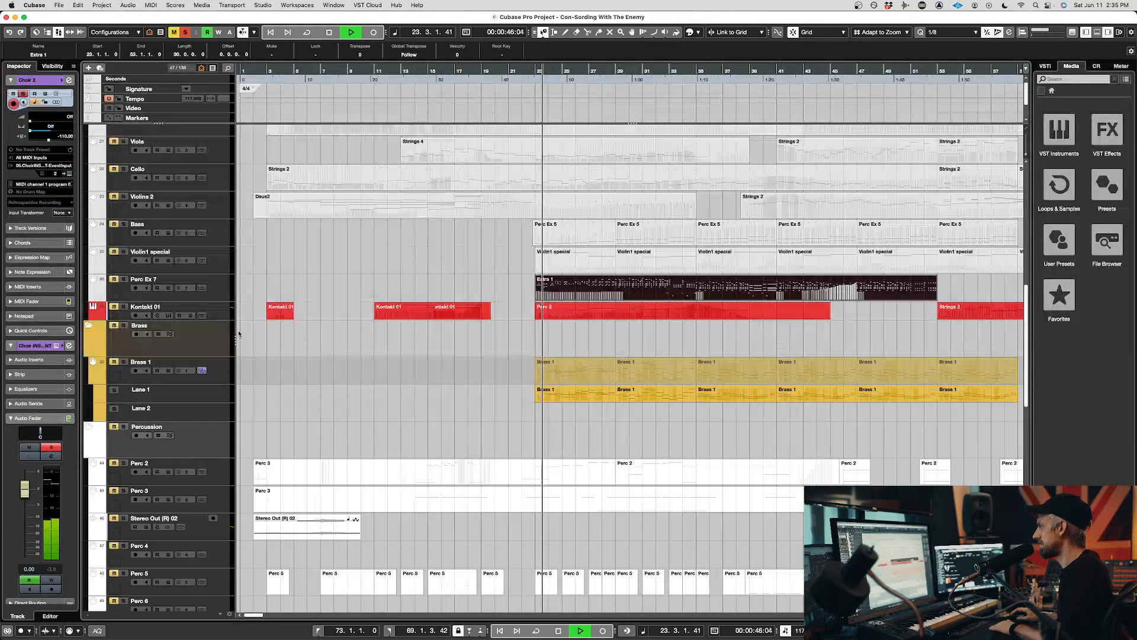
- Listen to Perc Ex 7 soloed, clear the solo to hear it in the full arrangement, and stop playback
left_click(123, 279)
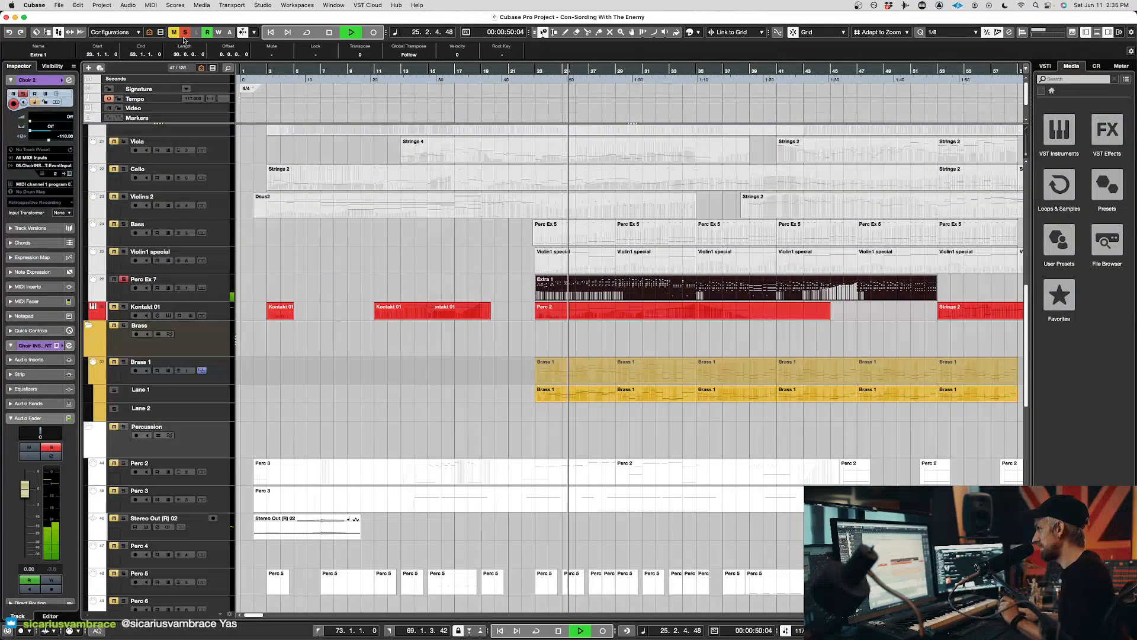
left_click(185, 34)
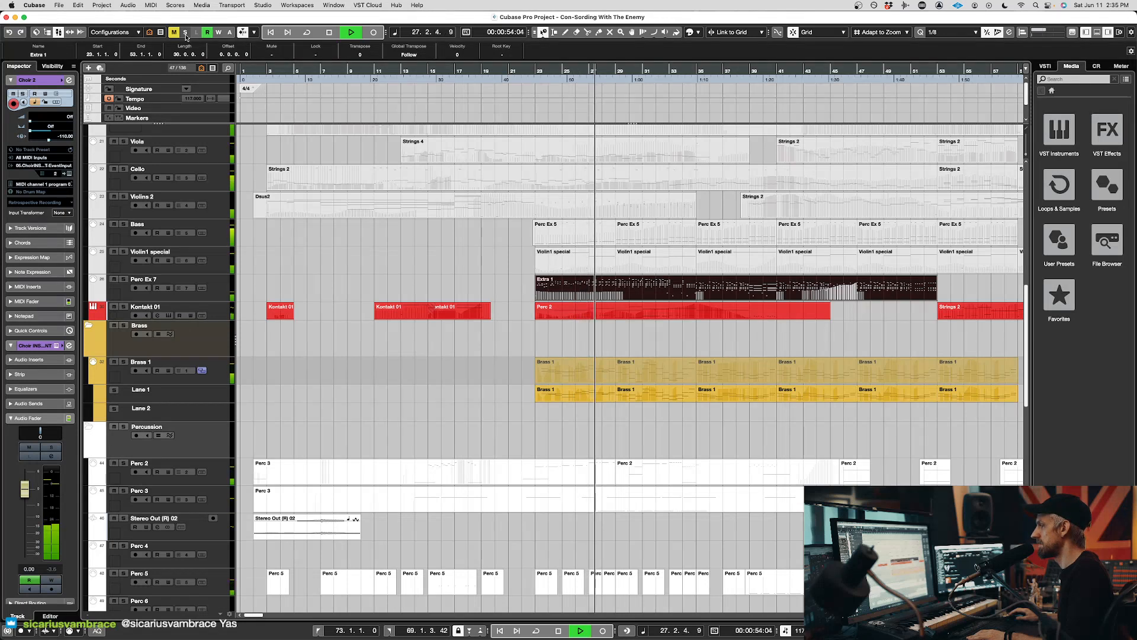
key("space")
left_click(588, 190)
left_click(330, 268)
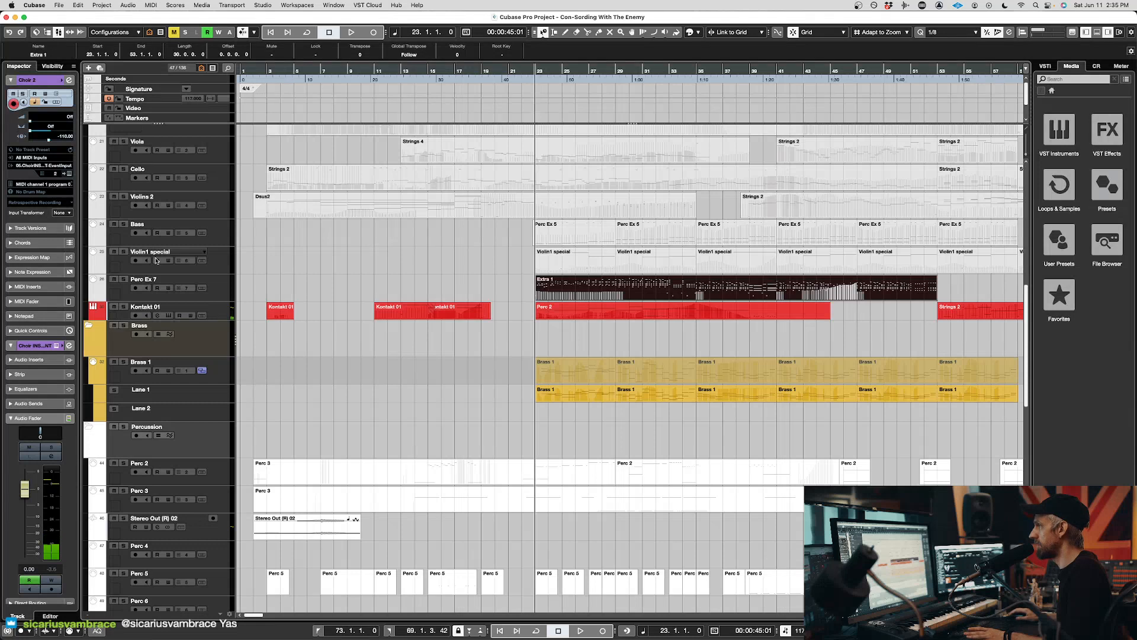
- Solo Perc Ex 7 and Choir 2 and play them together from bar 23
left_click(124, 282)
scroll(343, 314, "down", 15)
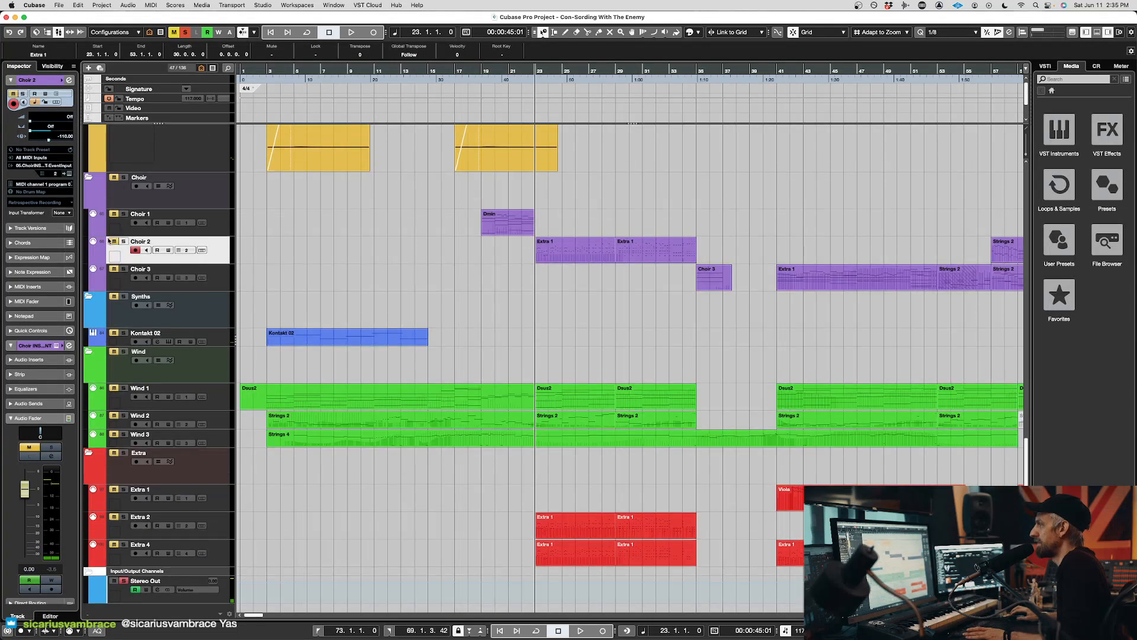
left_click(123, 242)
scroll(427, 279, "up", 10)
key("space")
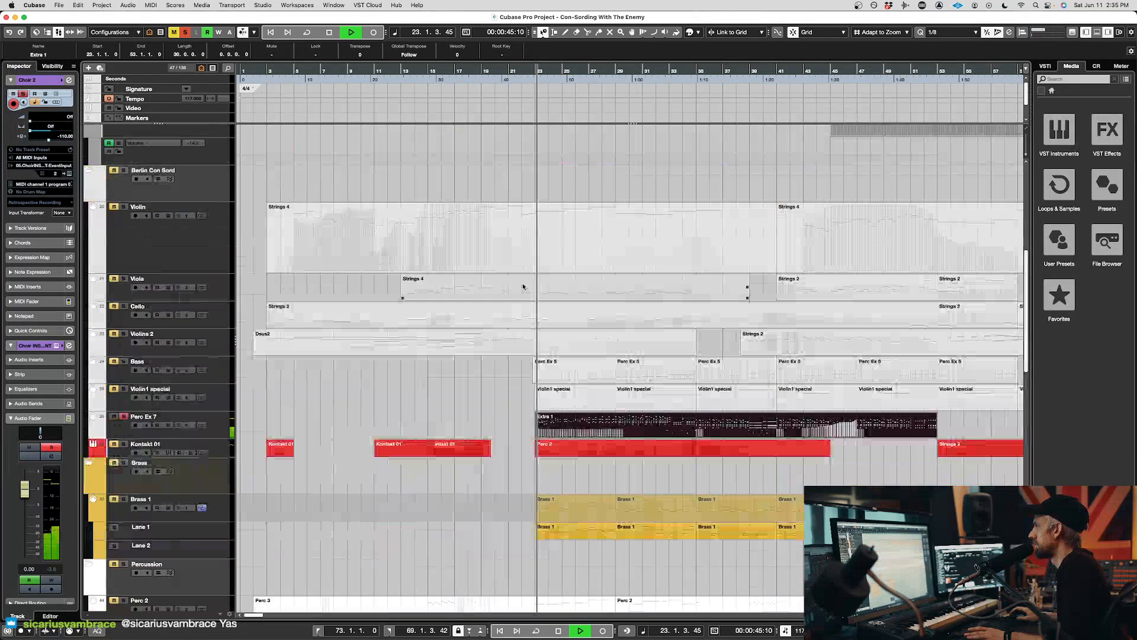
- Open Perc Ex 7's Extra 1 part and raise its keyswitch at bar 23 to F1
double_click(603, 425)
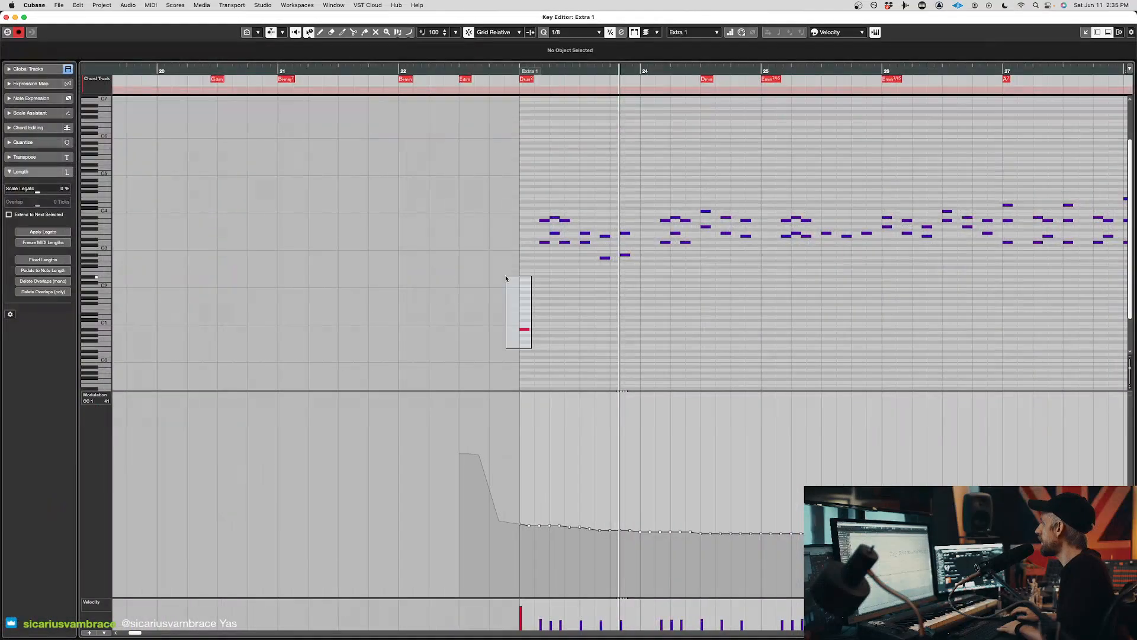
key("Up")
key("Up")
key("Up")
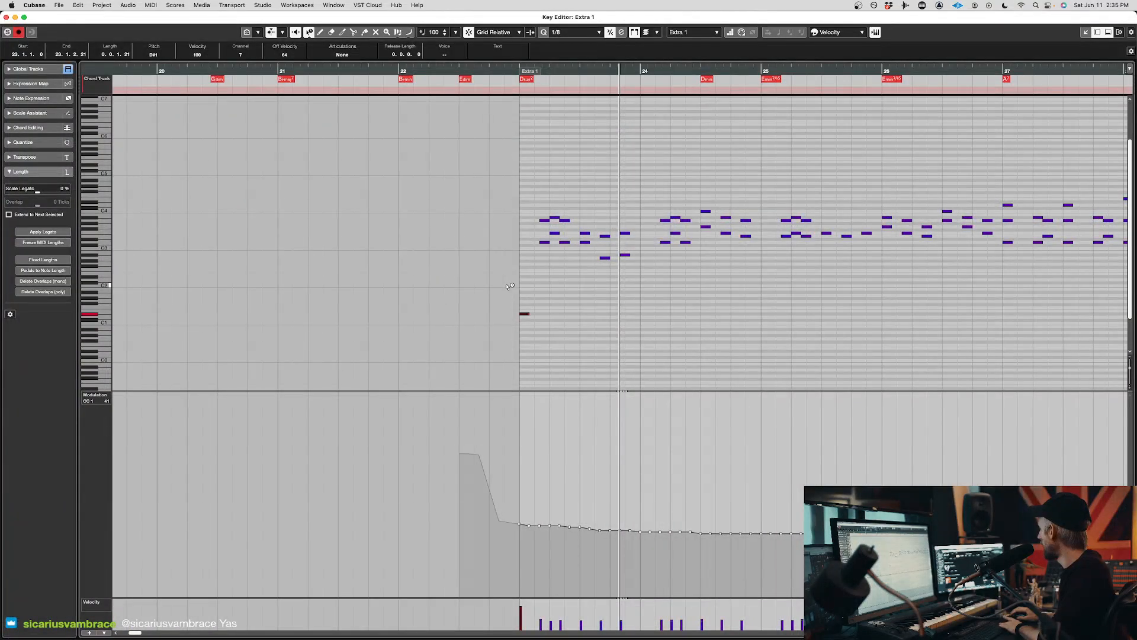
- Play the Extra 1 part from just before bar 23 and add a G#0 keyswitch note at the start of bar 23
left_click(506, 71)
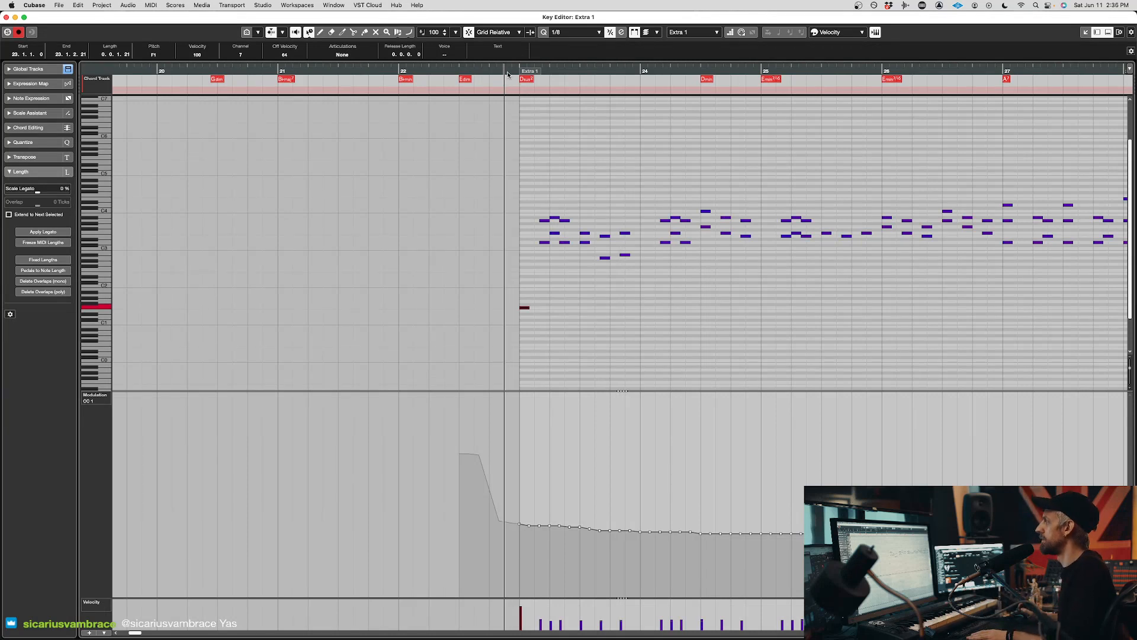
key("space")
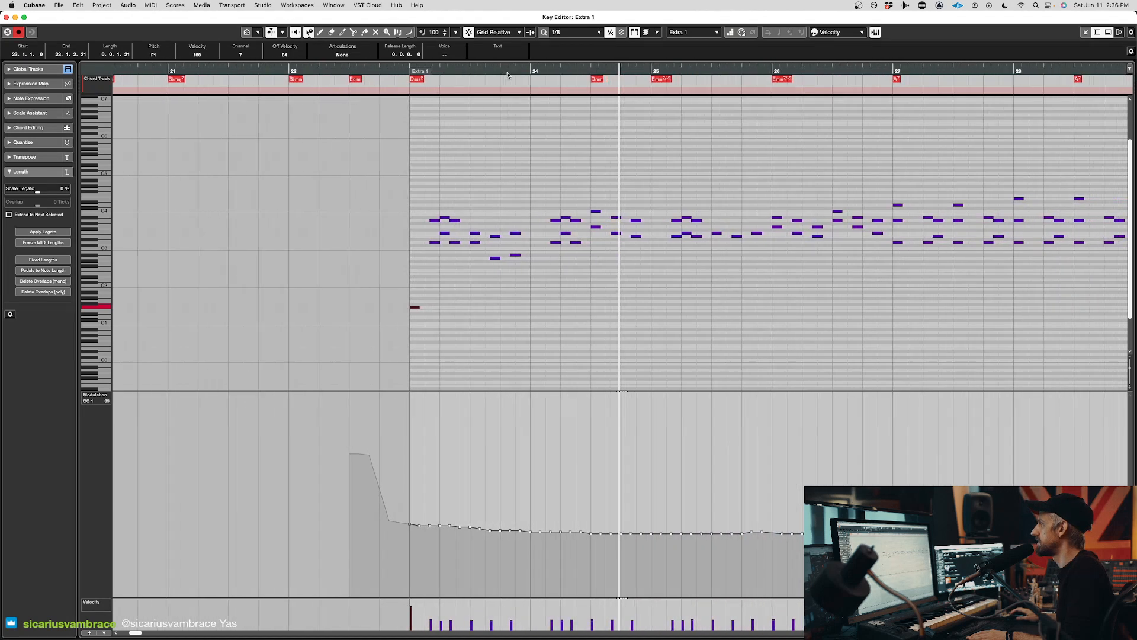
key("space")
left_click(402, 358)
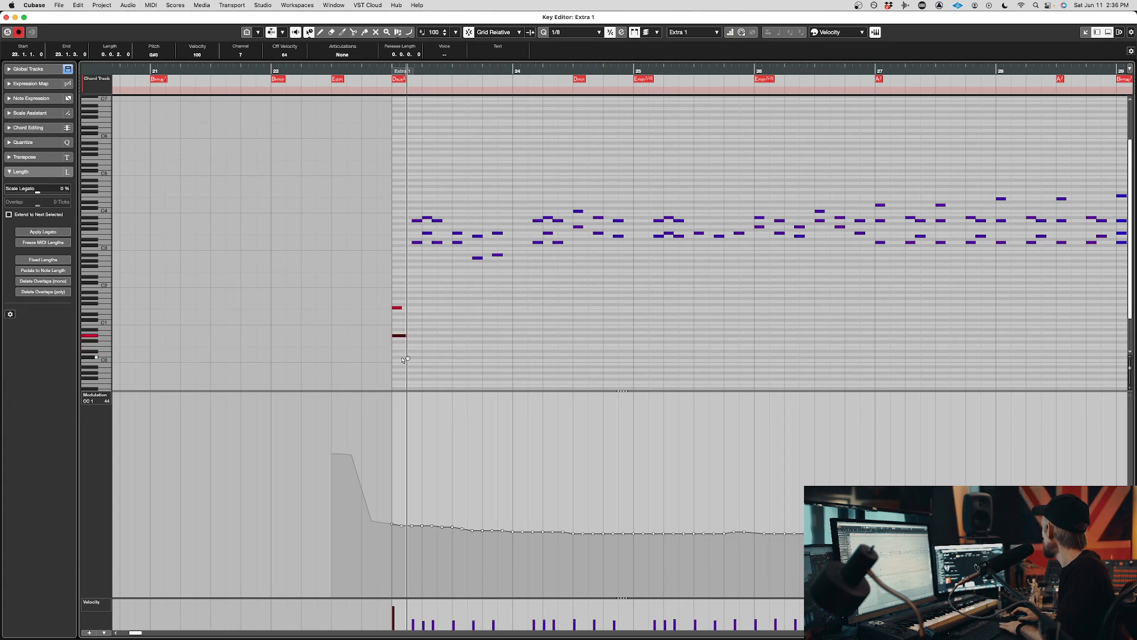
- Raise the G#0 keyswitch at bar 23 to A#0, mute the F1 keyswitch above it, and play the Extra 1 part from there
key("7")
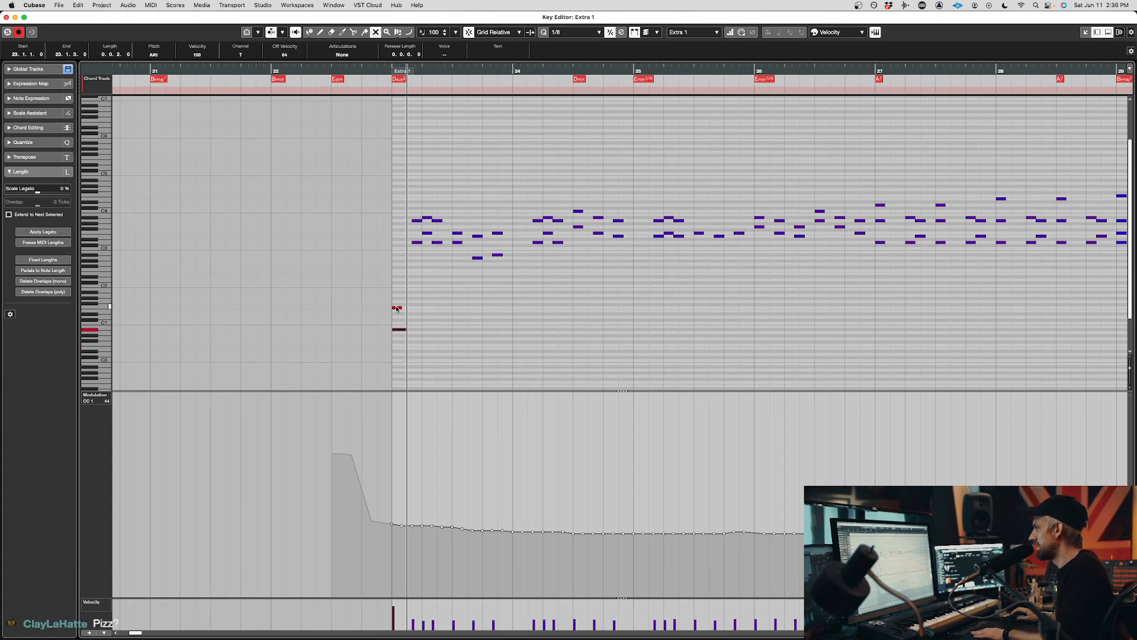
left_click(386, 71)
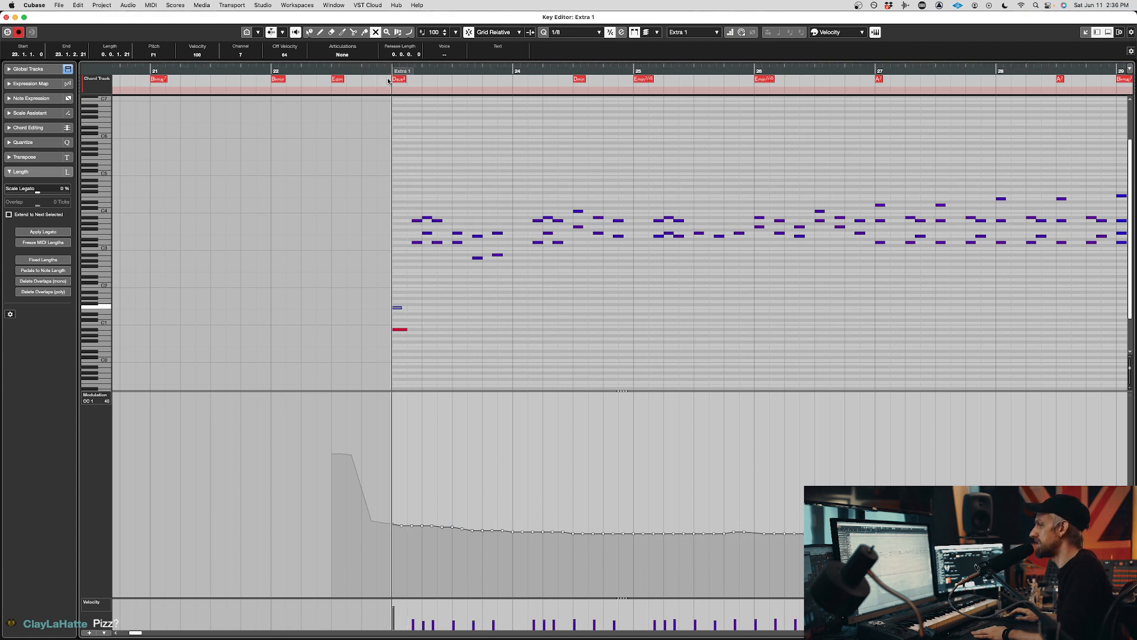
key("space")
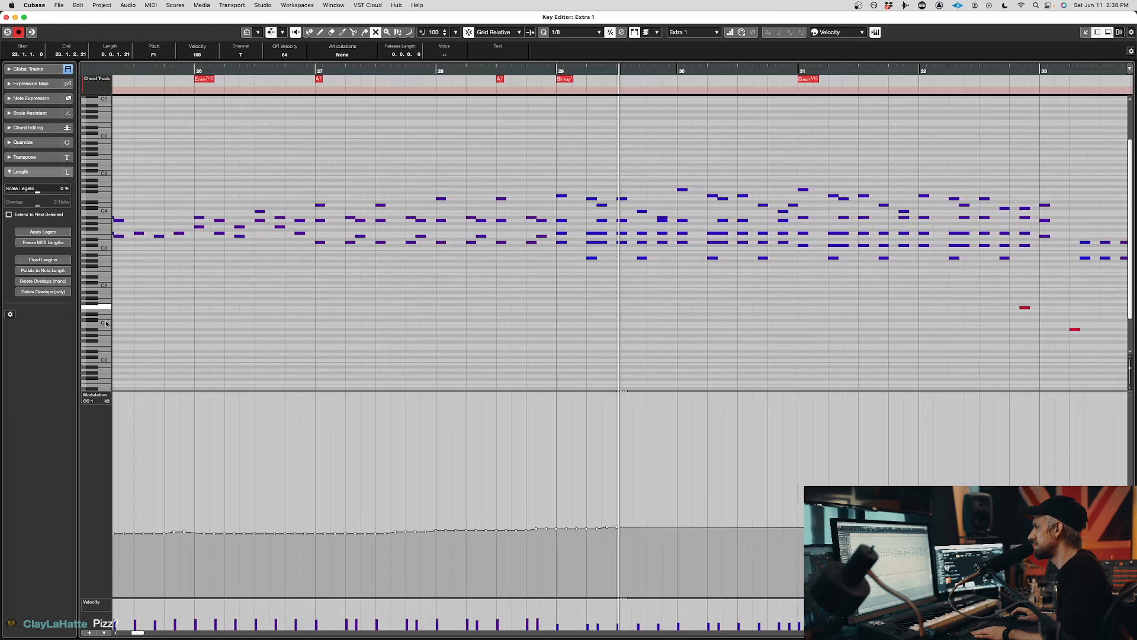
scroll(257, 323, "left", 10)
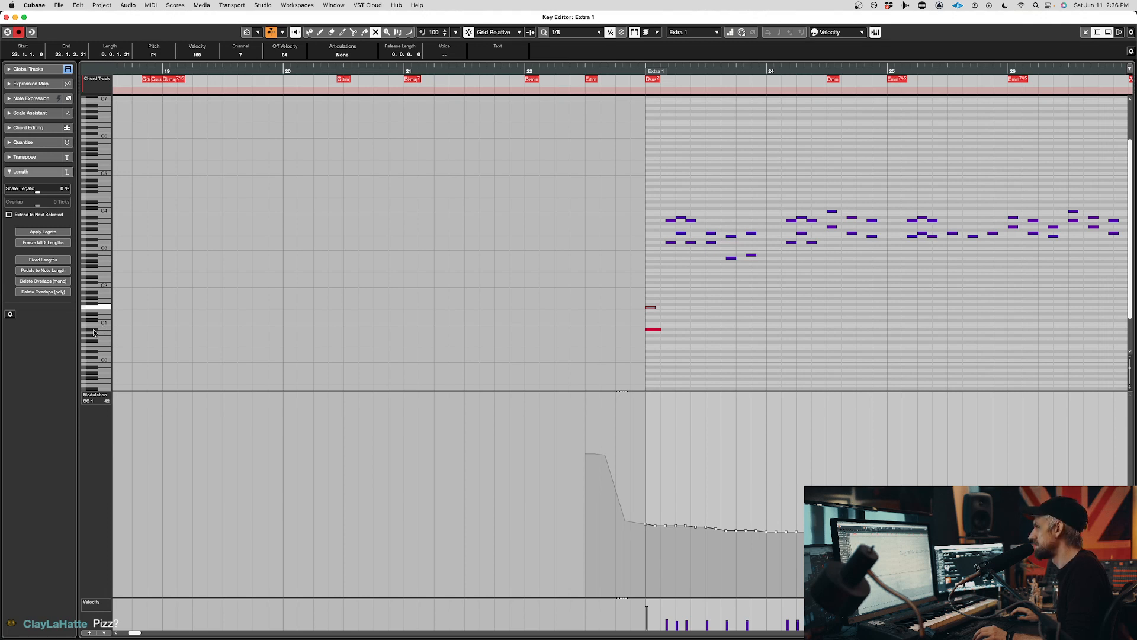
key("space")
key("space")
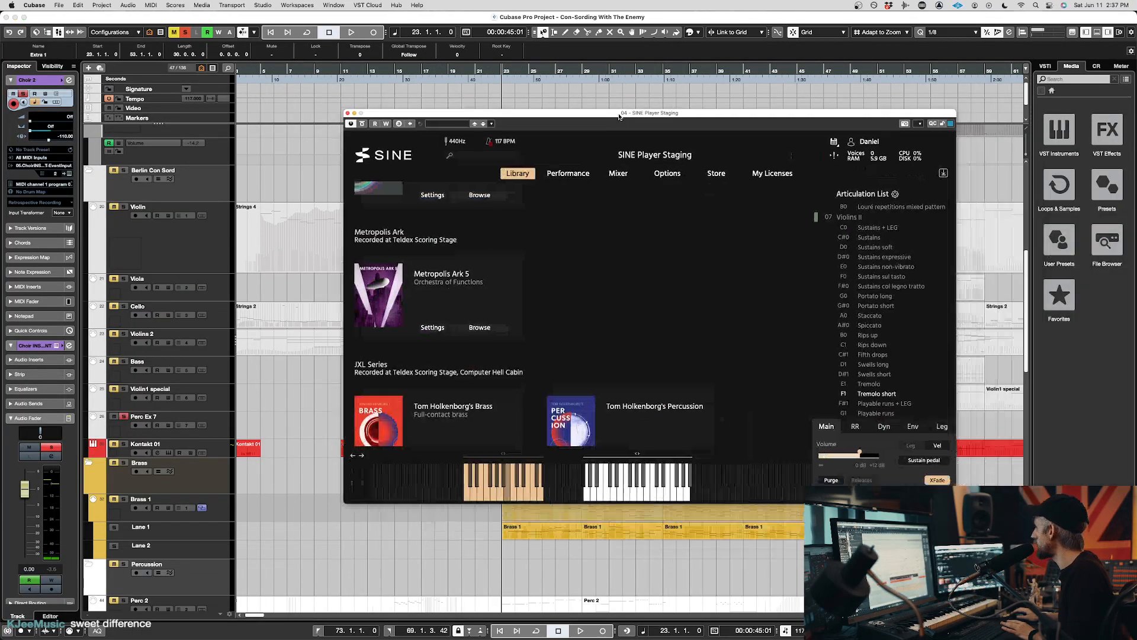
- Clear all track solos, close the SINE Player window, and deselect the Extra 1 part
left_click_drag(618, 115, 493, 116)
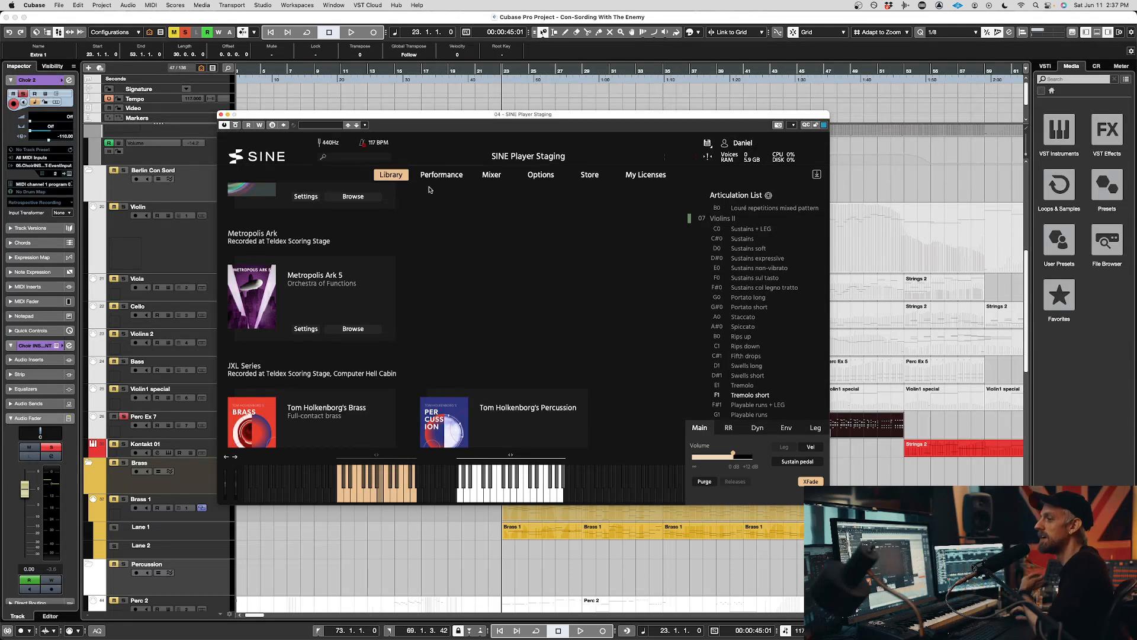
left_click(185, 32)
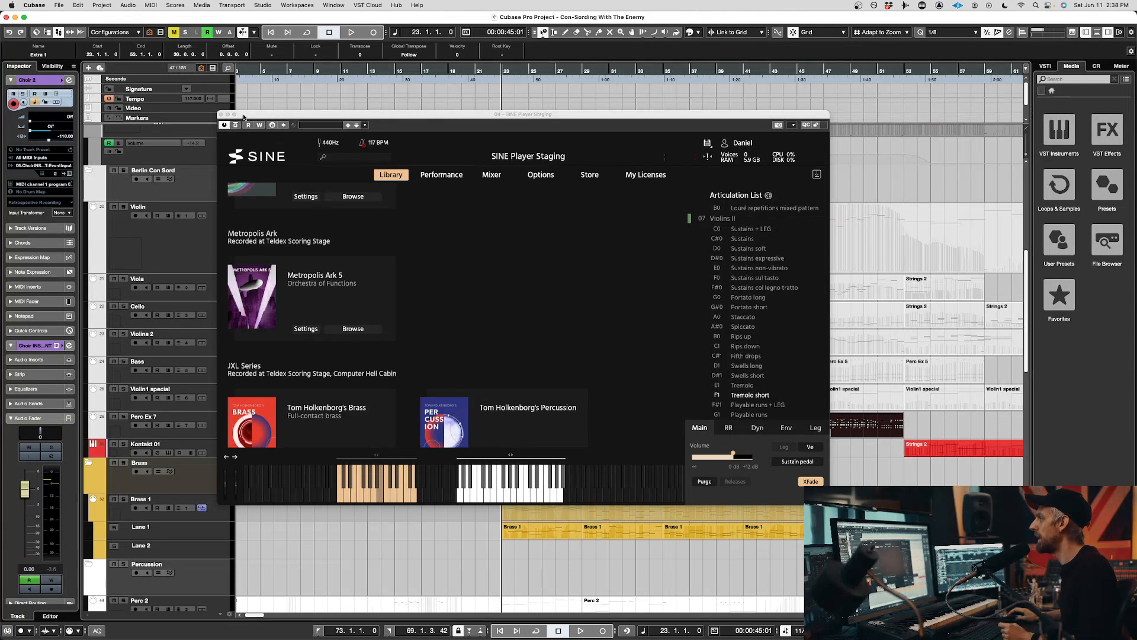
left_click(221, 114)
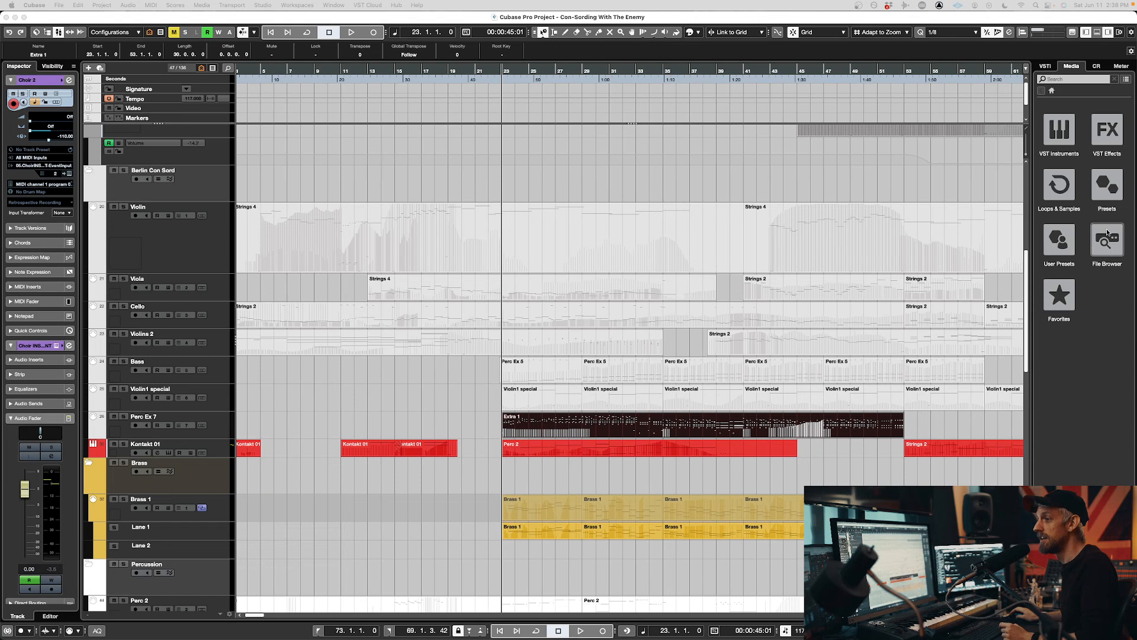
left_click(552, 159)
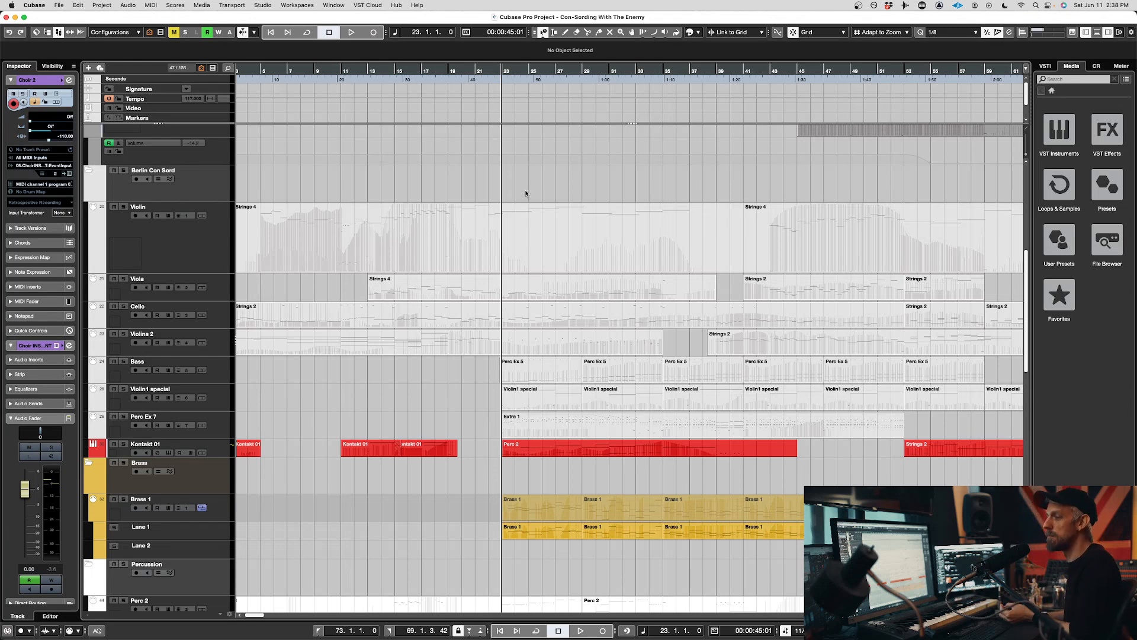
- Solo Perc Ex 7, reopen its Extra 1 part, and unmute the F1 keyswitch at the start of bar 23
left_click(123, 416)
key("space")
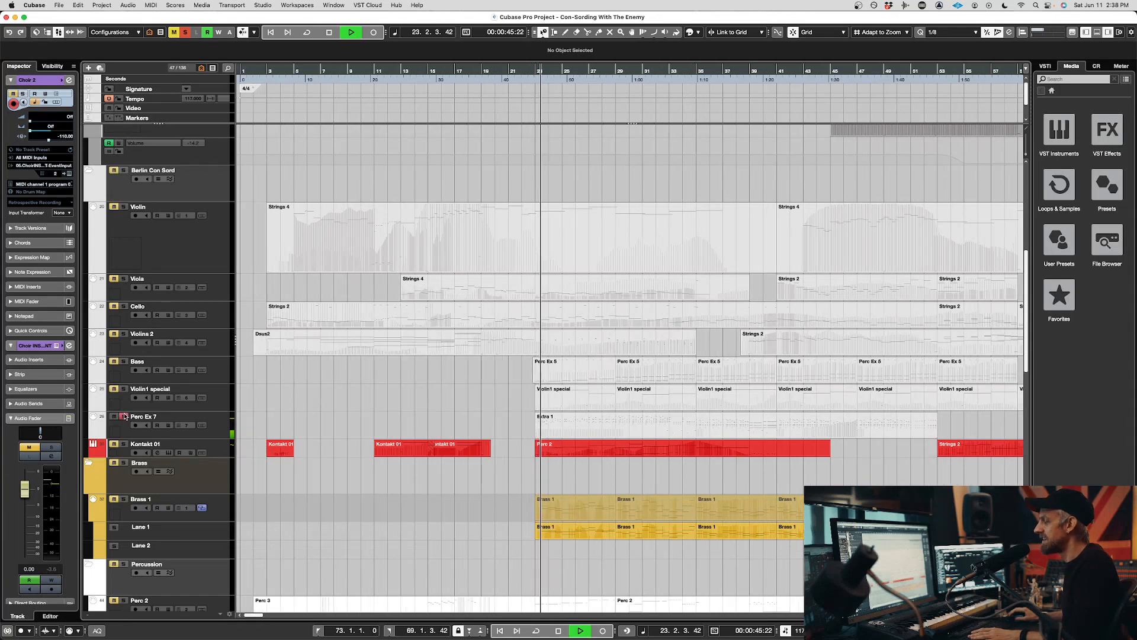
left_click(142, 416)
key("Return")
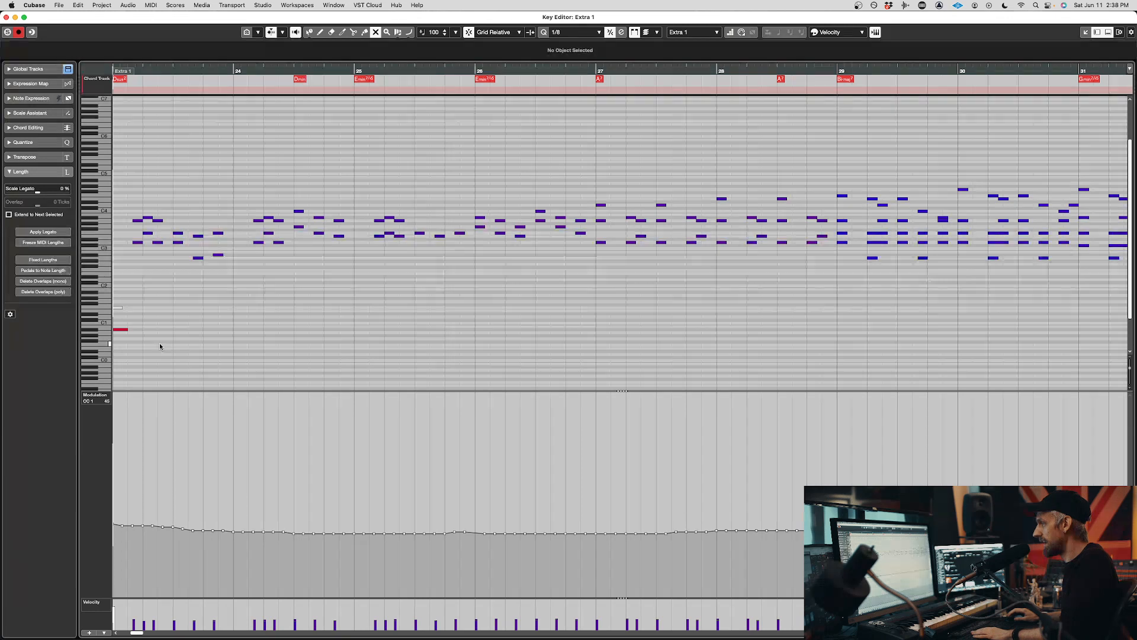
left_click_drag(162, 351, 114, 288)
left_click_drag(230, 353, 202, 323)
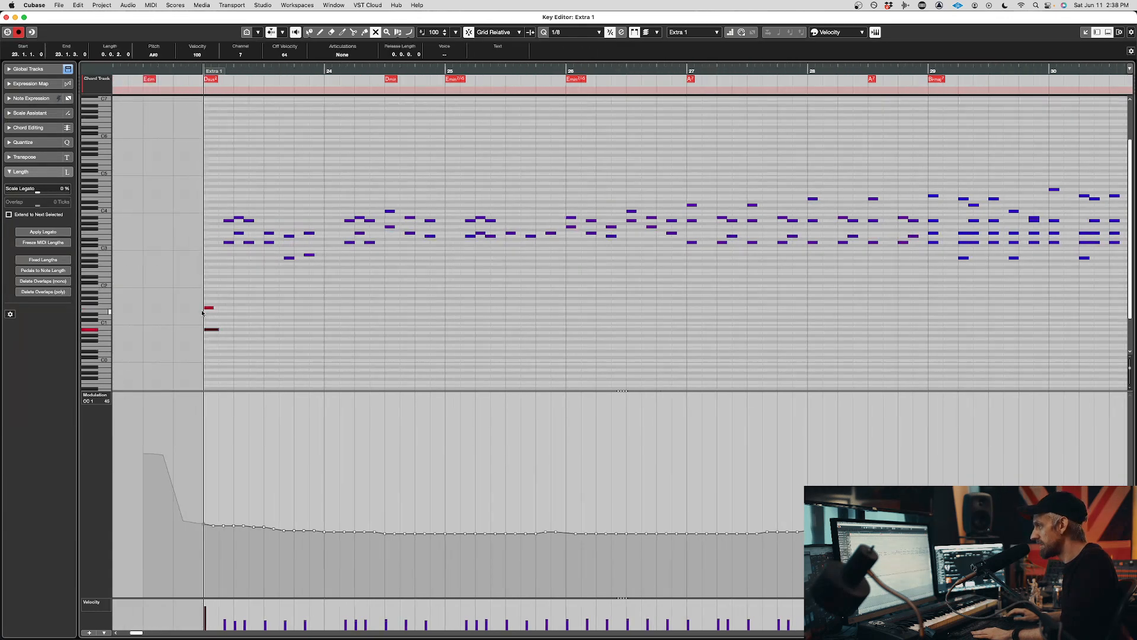
- Play Extra 1 from bar 23, close its editor, clear the solo to hear it in the full arrangement, and stop playback
key("space")
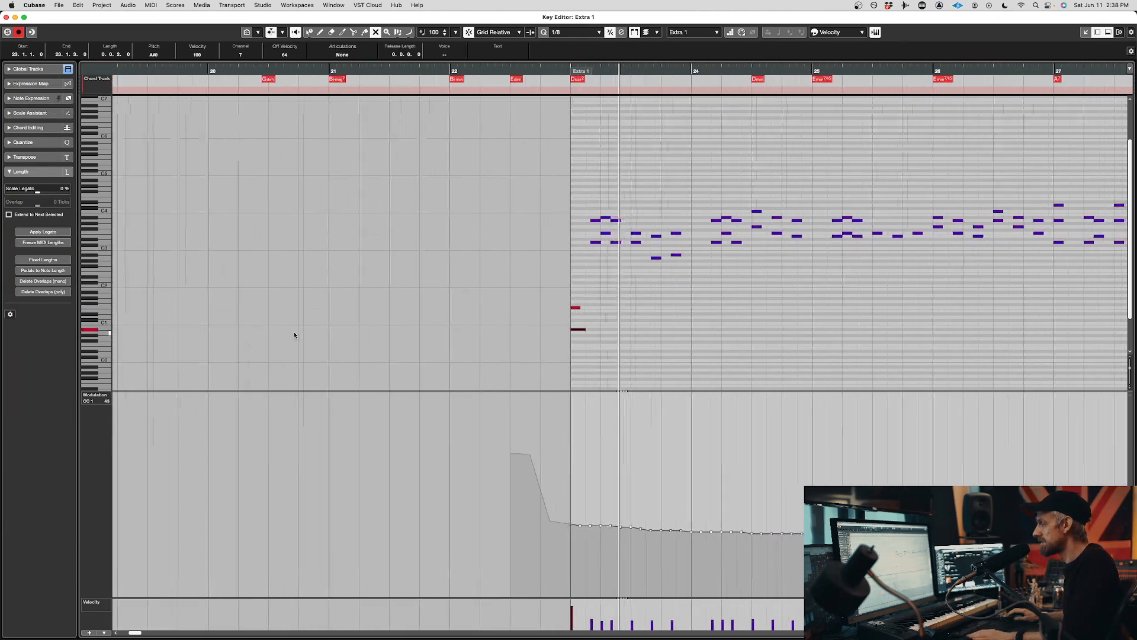
key("super+w")
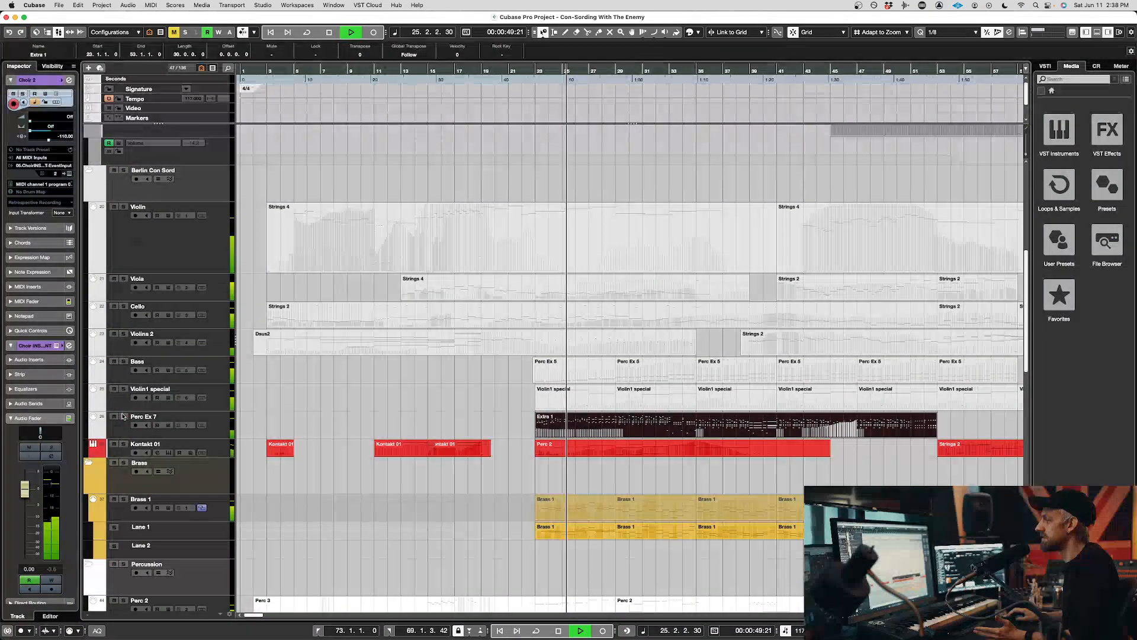
key("space")
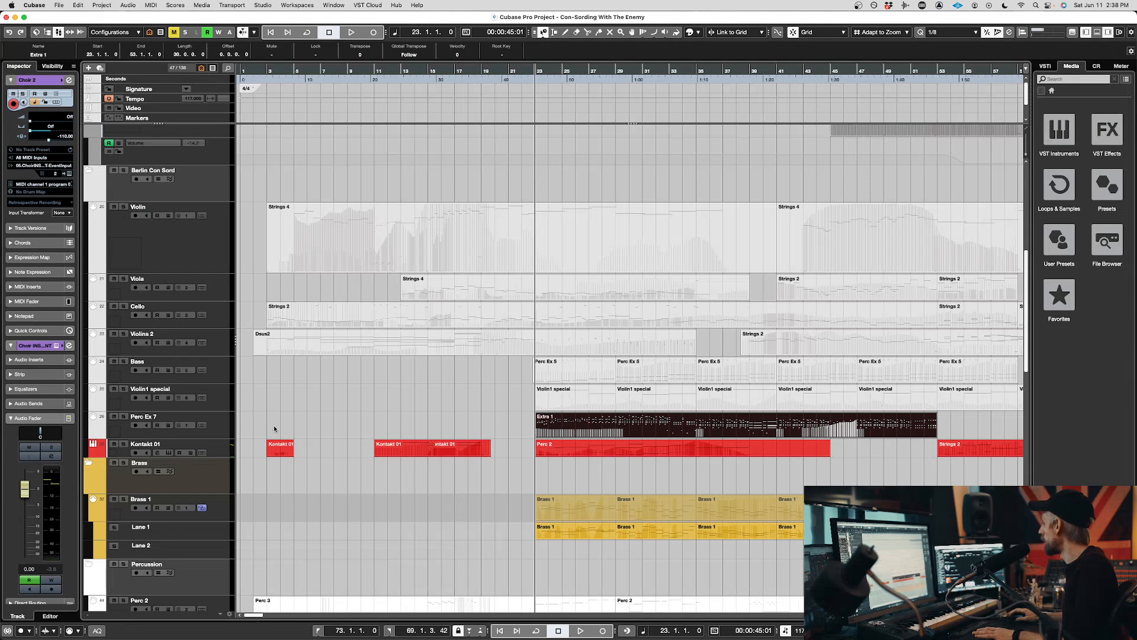
- Look over the string, brass and percussion tracks around the Extra 1 part in the arrangement
scroll(638, 459, "down", 3)
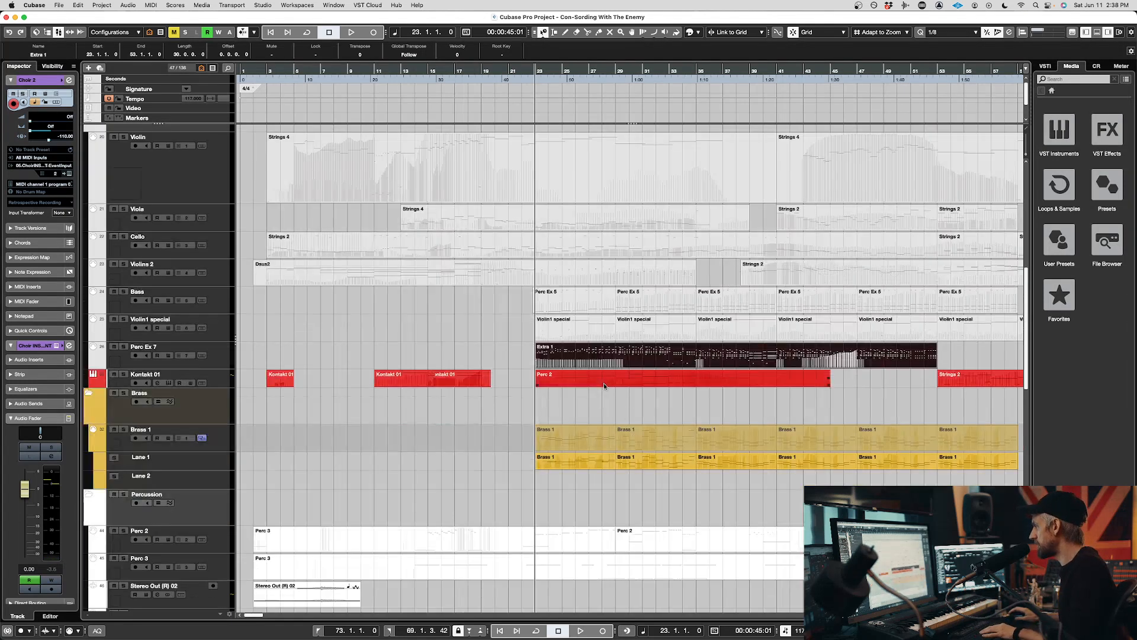
key("h")
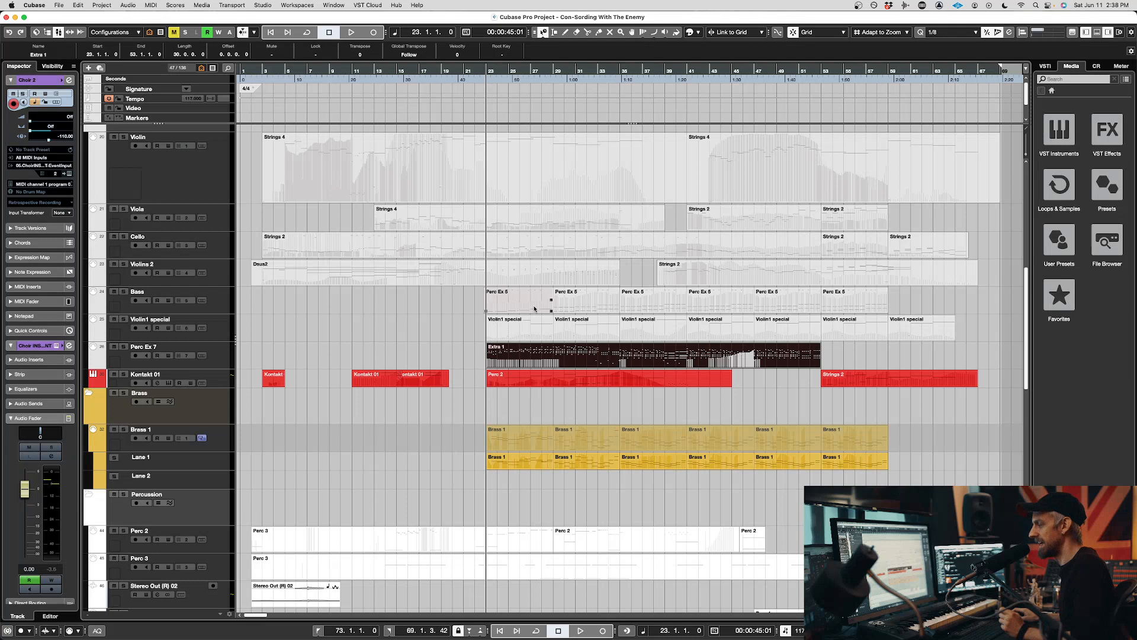
scroll(534, 308, "down", 1)
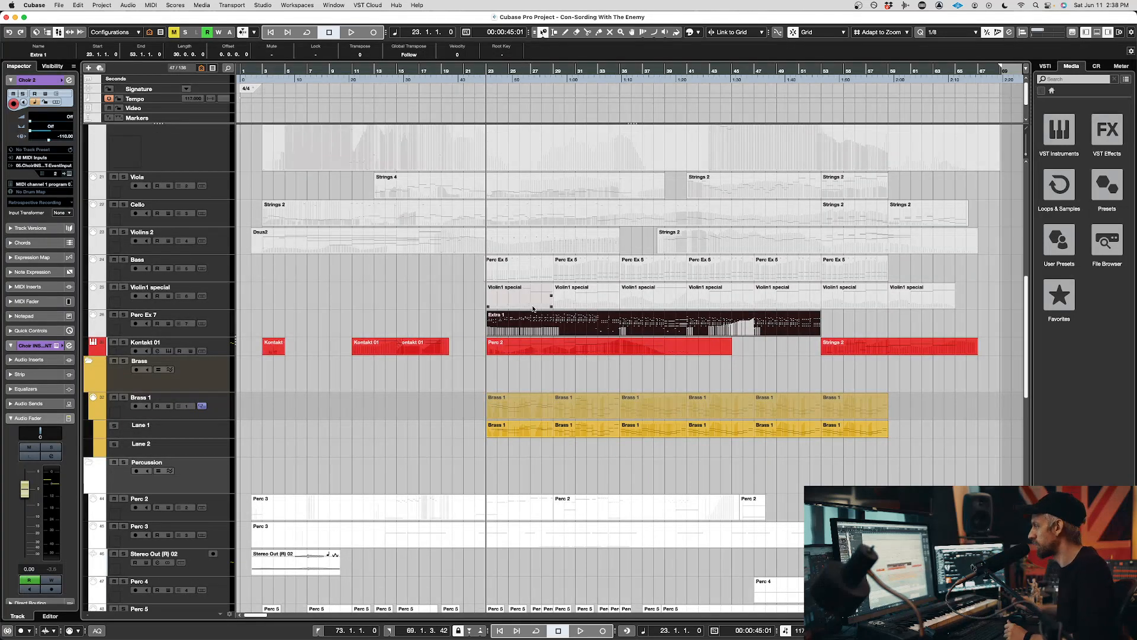
scroll(408, 225, "down", 1)
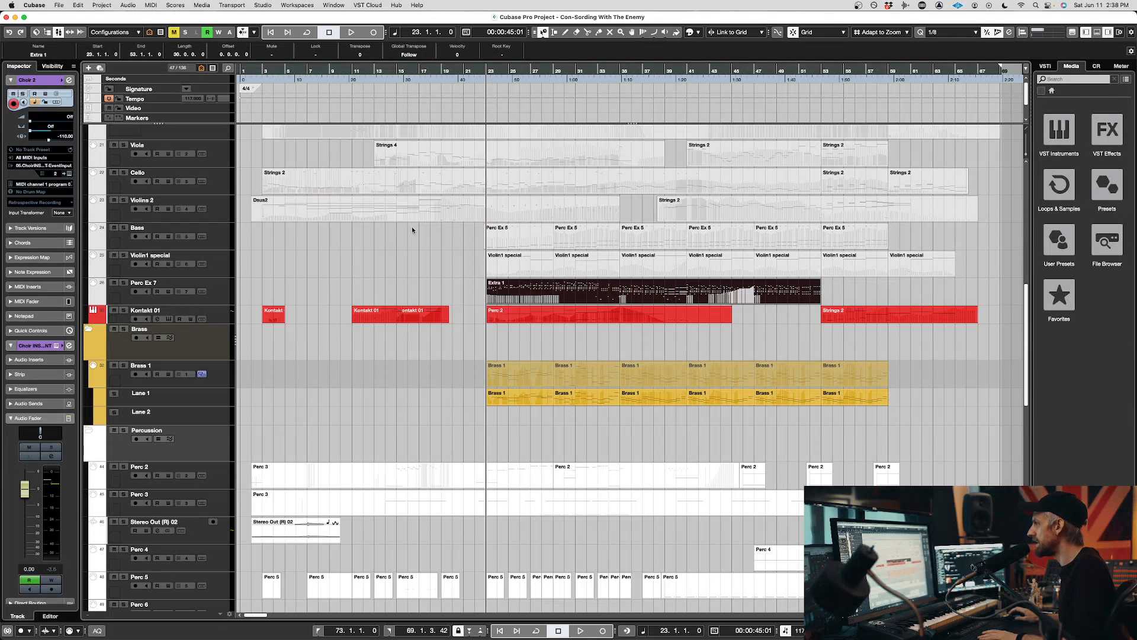
scroll(480, 324, "down", 1)
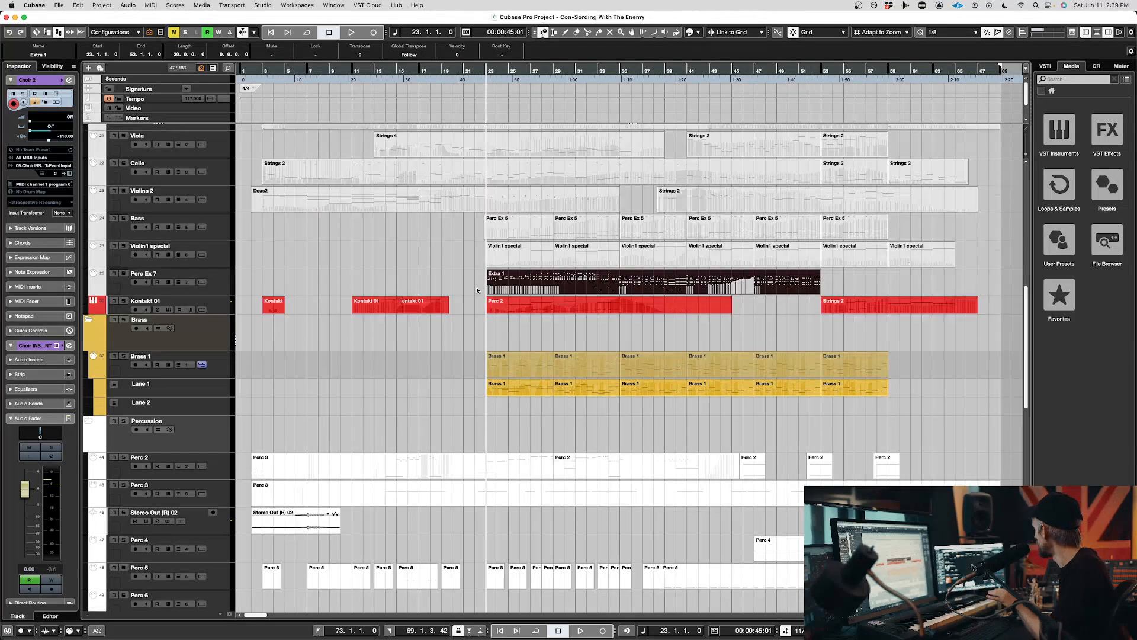
left_click(452, 251)
left_click(523, 290)
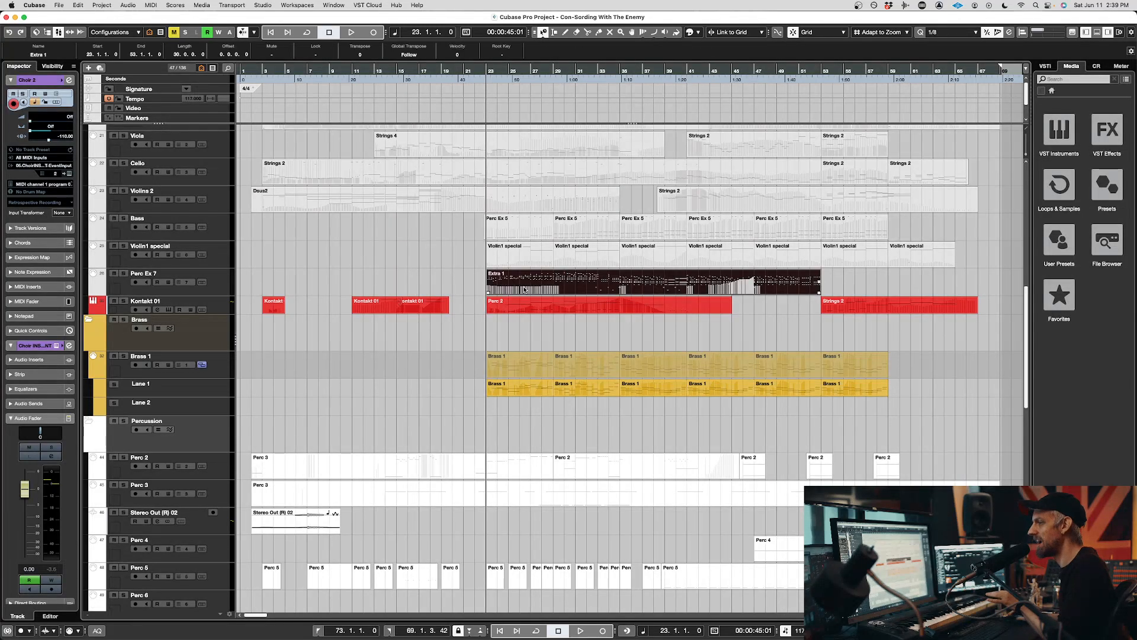
left_click(530, 303, "shift")
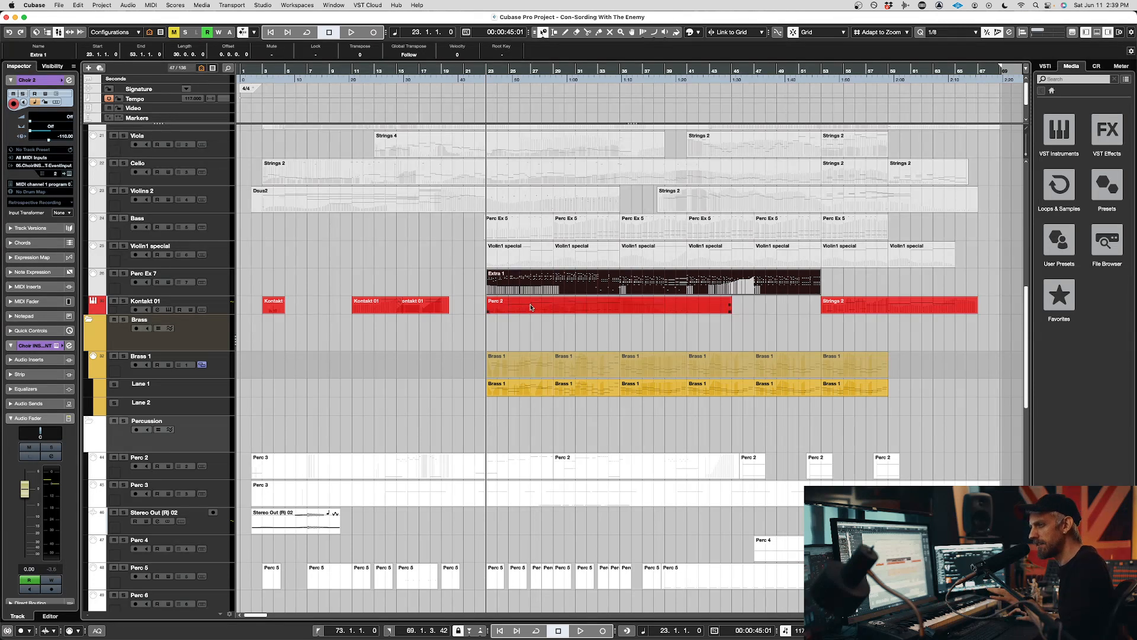
scroll(524, 308, "down", 3)
scroll(521, 307, "up", 6)
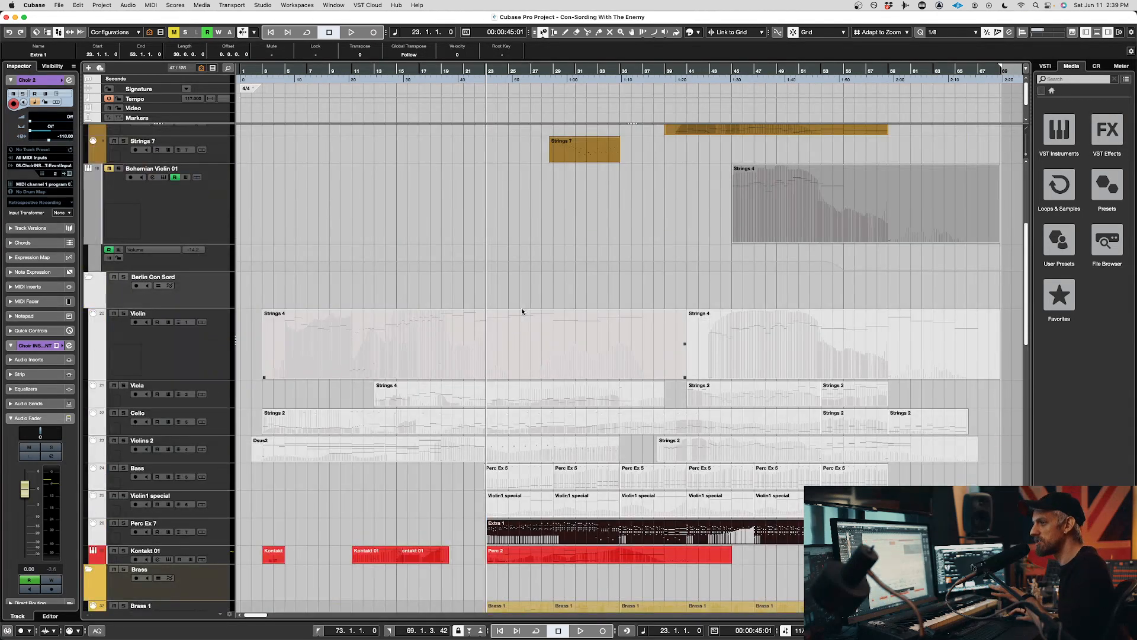
scroll(521, 307, "down", 6)
scroll(524, 317, "down", 5)
scroll(509, 298, "up", 10)
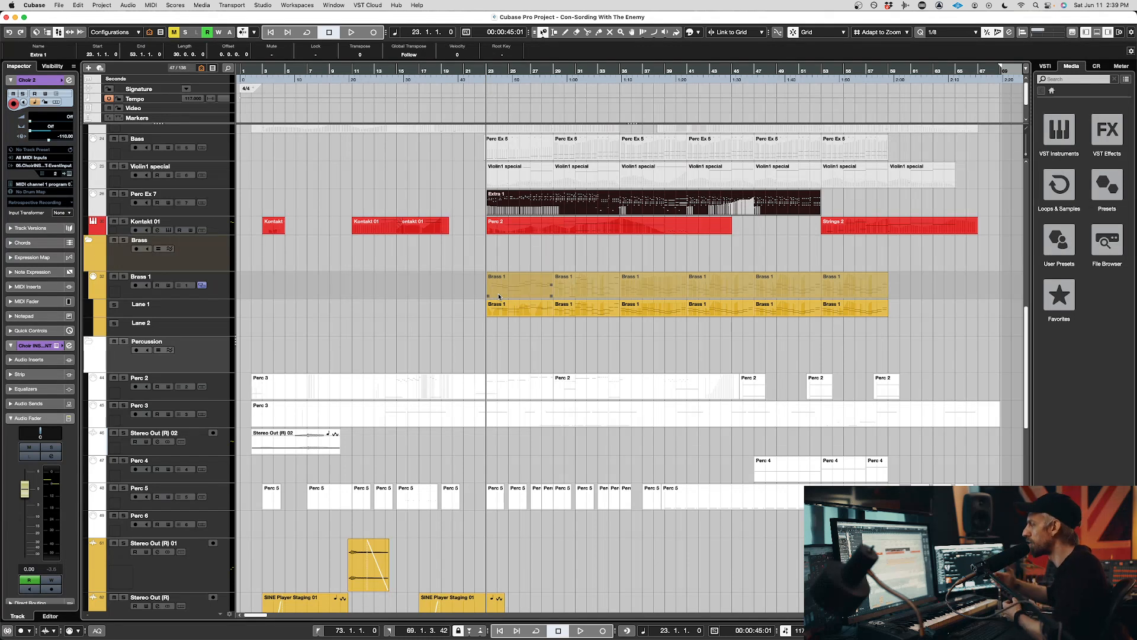
- Reselect the Extra 1 part, examine the Violins I and Violins II articulation lists in SINE Player, and close its window
left_click(573, 247)
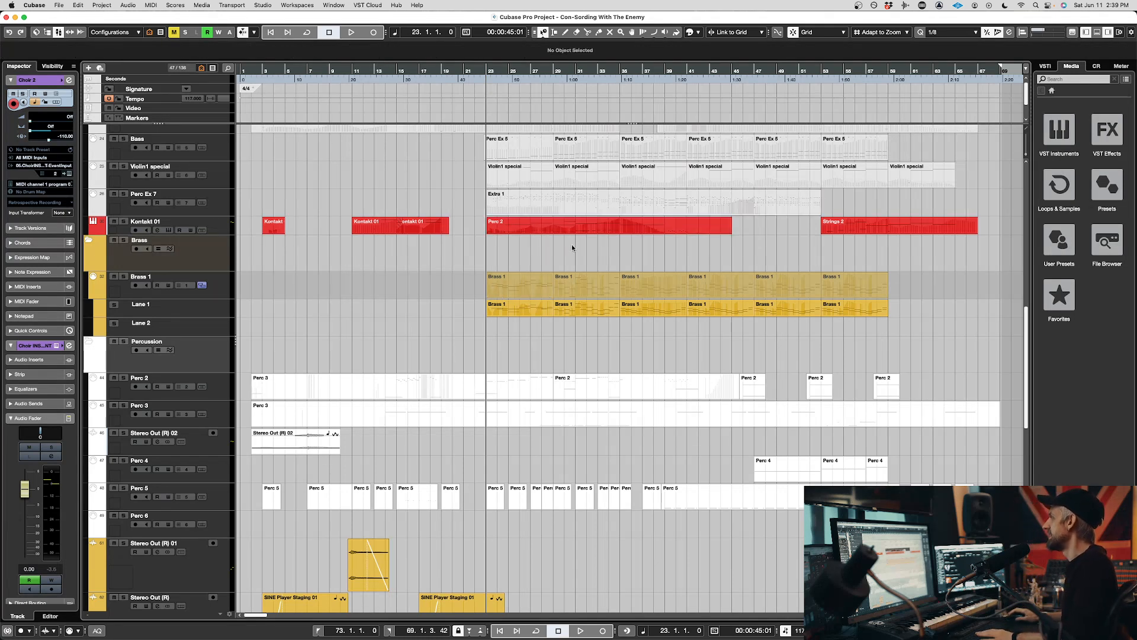
left_click(538, 201)
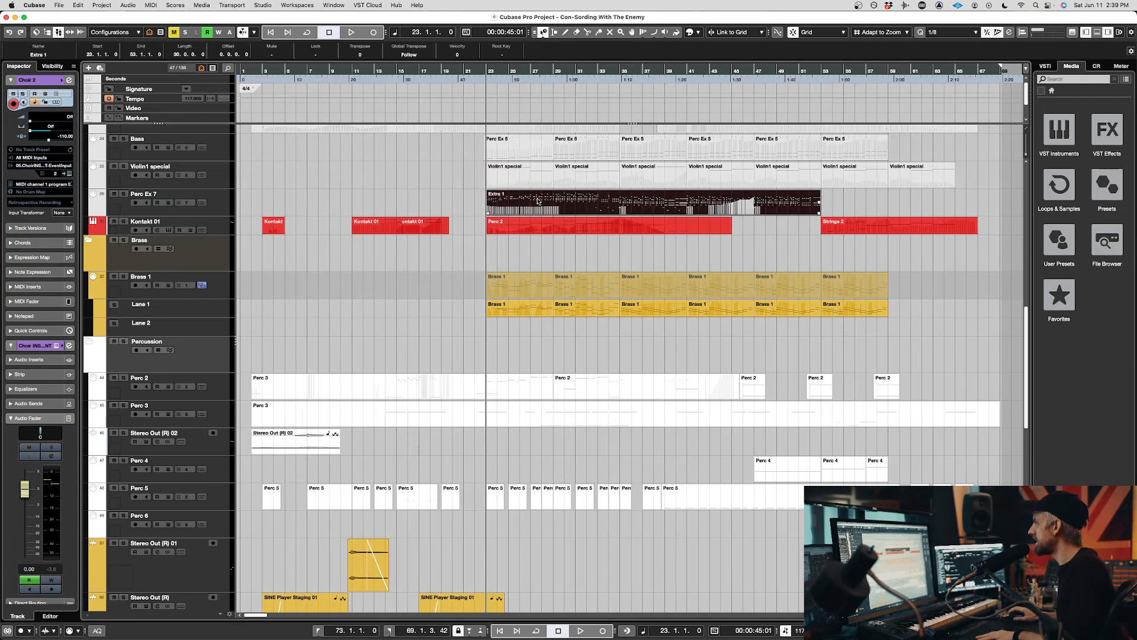
left_click_drag(1136, 142, 546, 121)
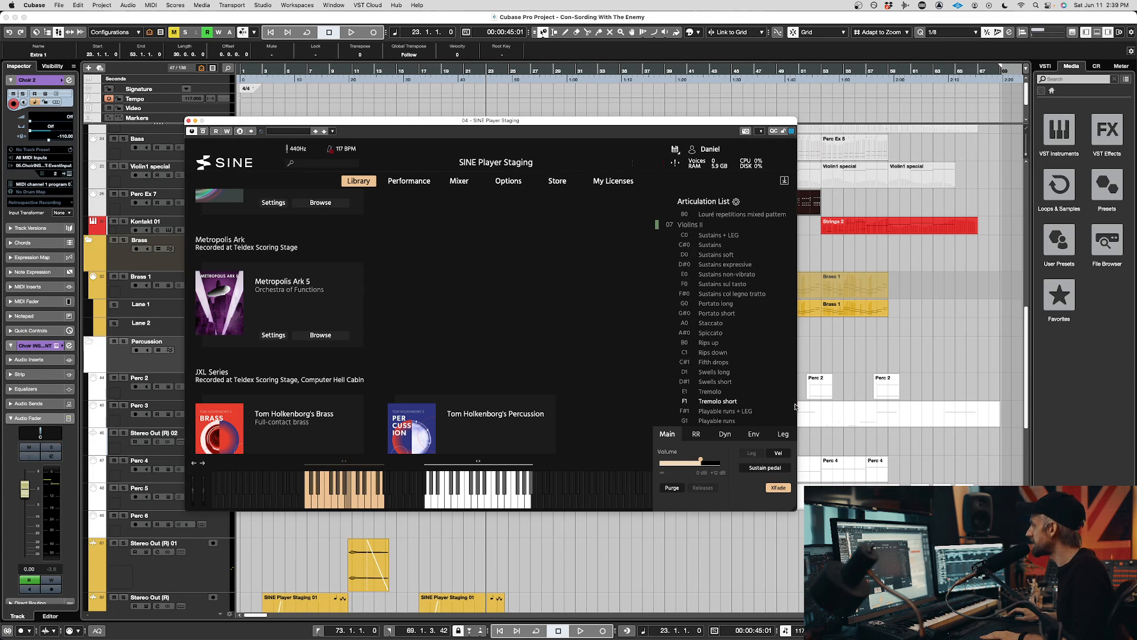
left_click_drag(793, 408, 774, 187)
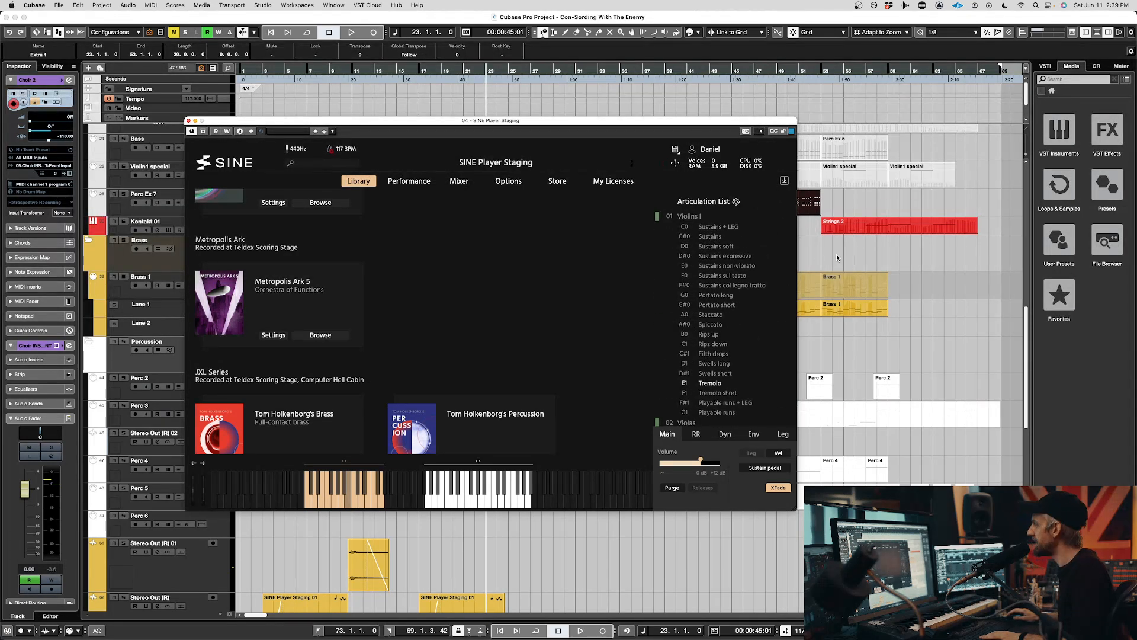
scroll(767, 266, "down", 20)
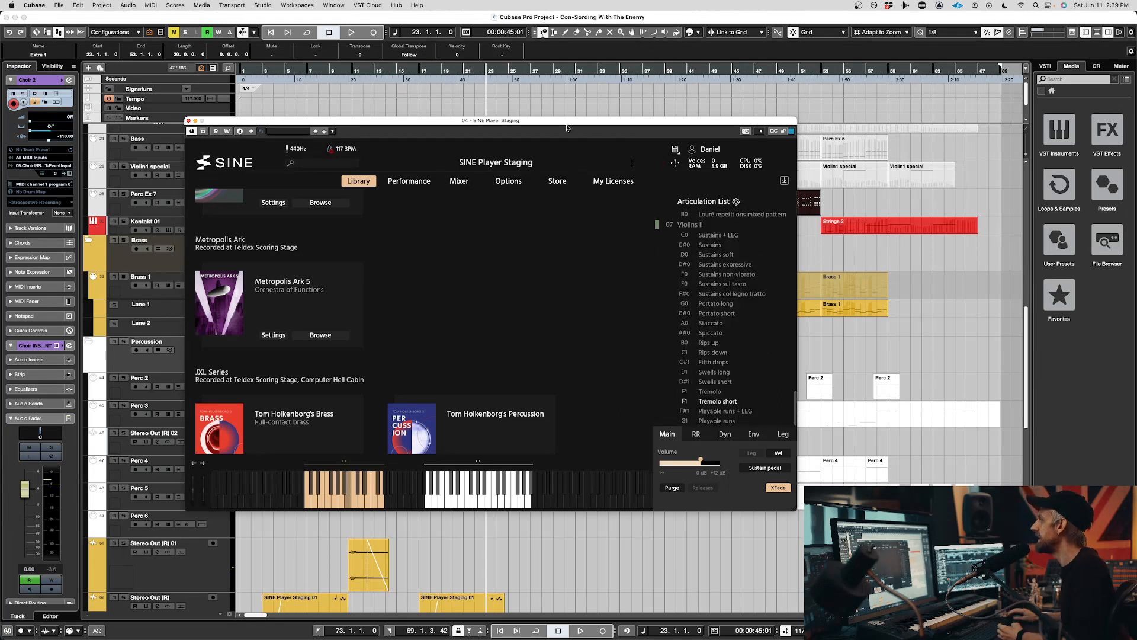
left_click_drag(566, 126, 607, 130)
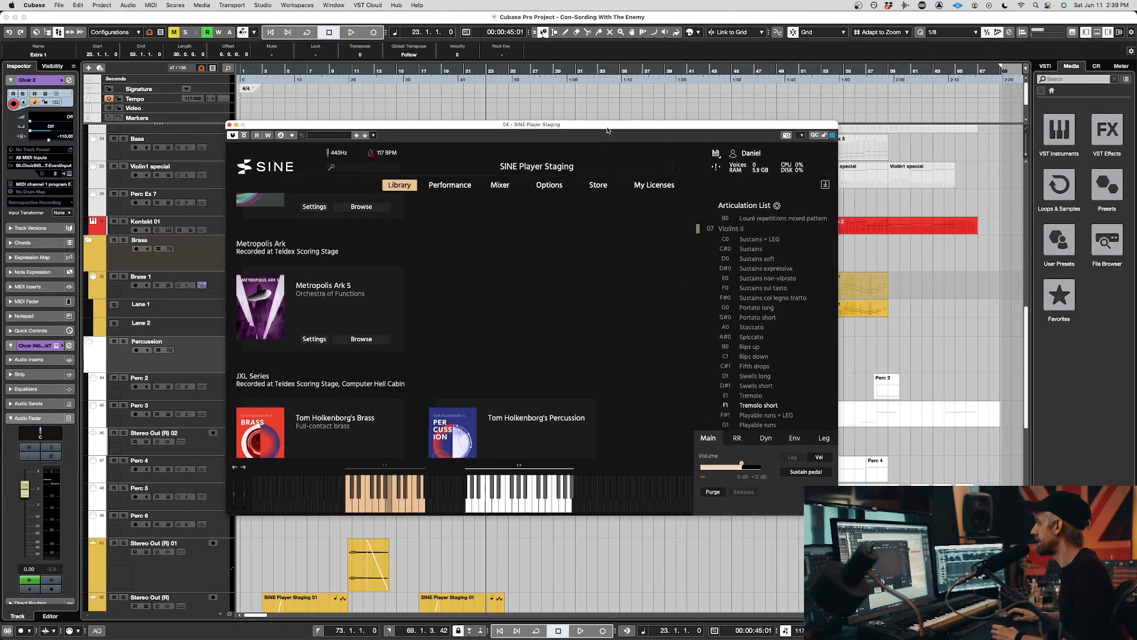
key("super+w")
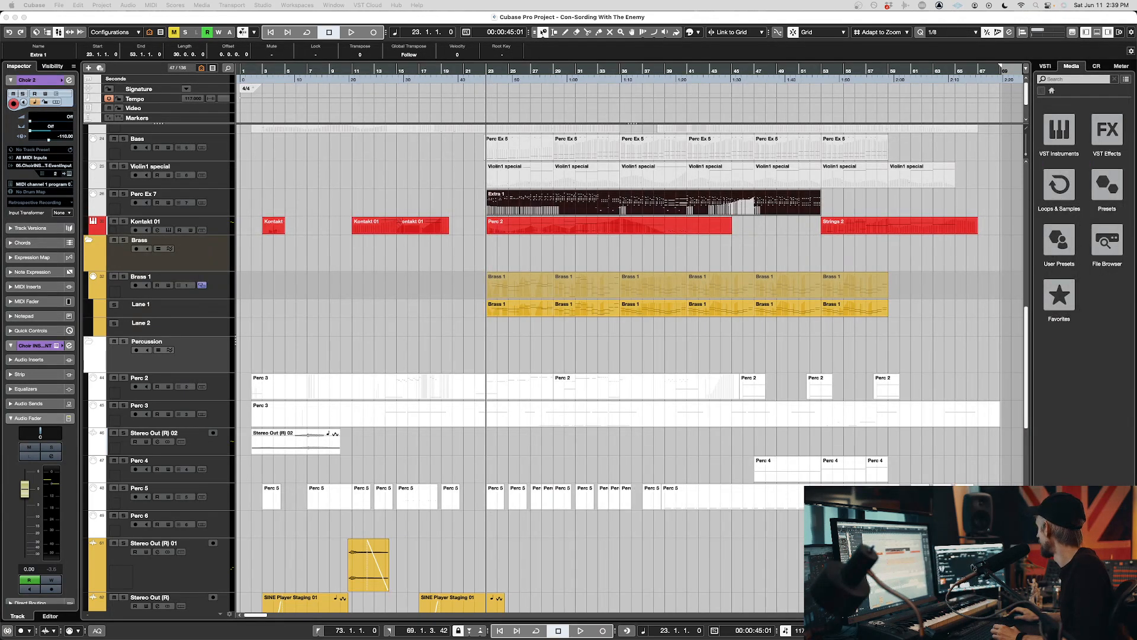
- Solo the Viola, Violins 2, Bass and Violin1 special tracks and play them together from bar 13
scroll(637, 371, "down", 15)
scroll(651, 385, "up", 5)
scroll(656, 395, "up", 5)
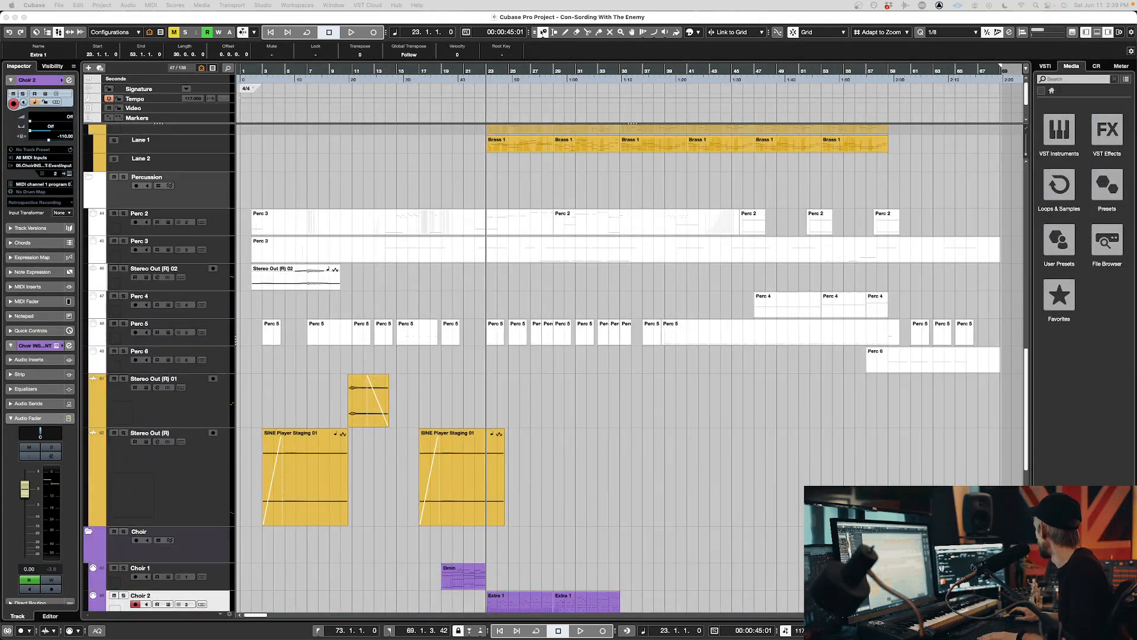
scroll(652, 228, "up", 7)
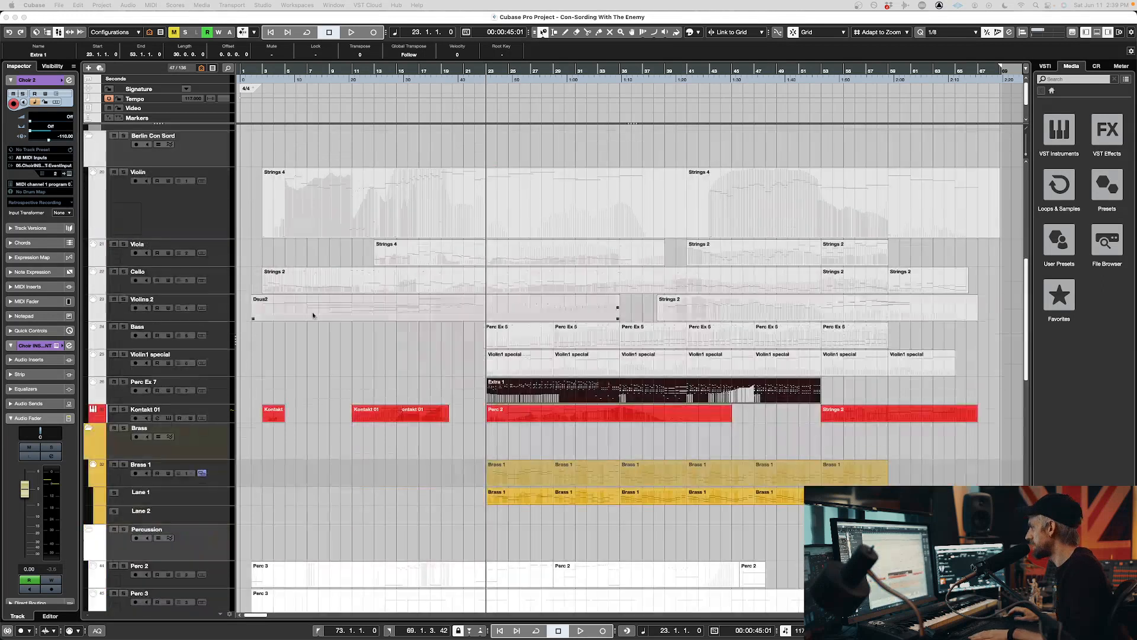
left_click(123, 244)
left_click(123, 316)
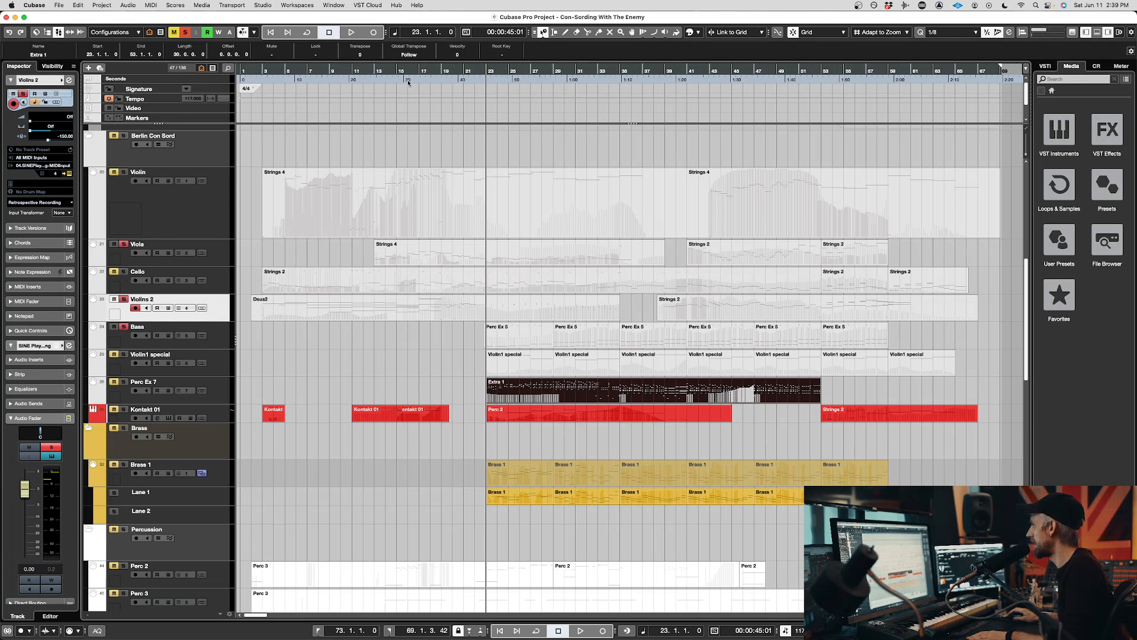
left_click(375, 72)
key("space")
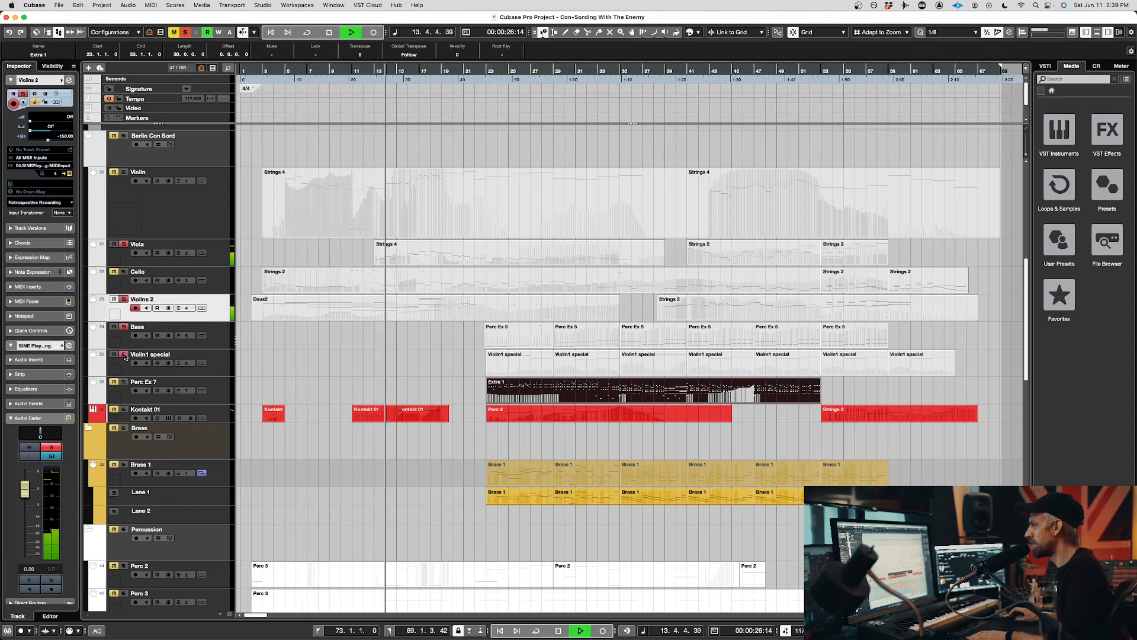
- Continue playback from bar 22, clear the Violins 2 solo, and examine the first Viola part in the Key Editor before closing it
left_click(477, 72)
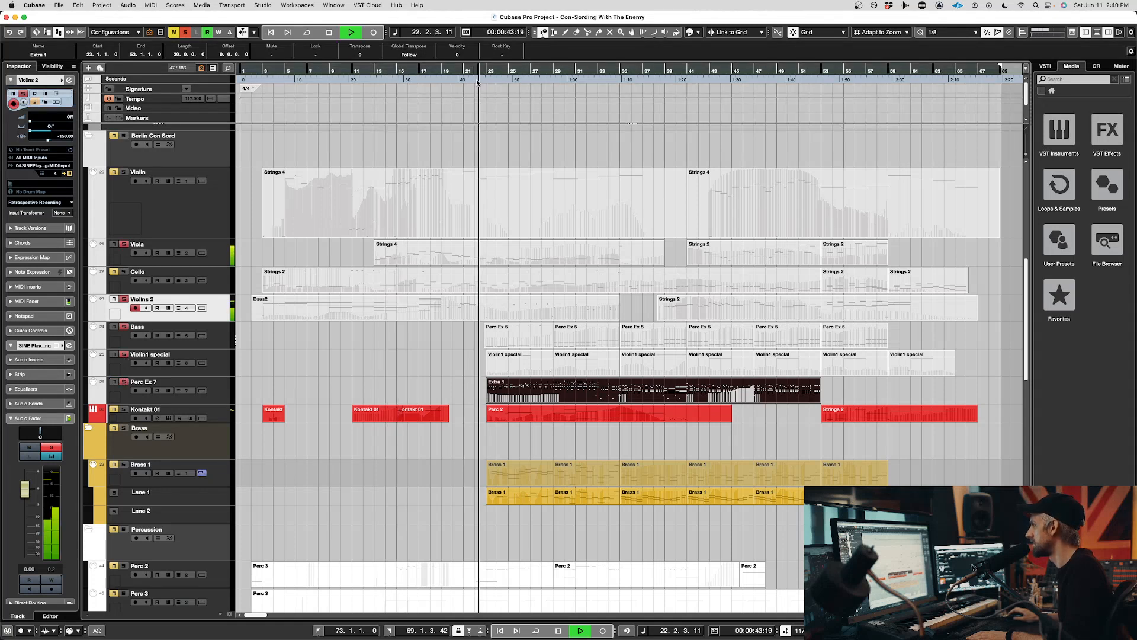
left_click(124, 299)
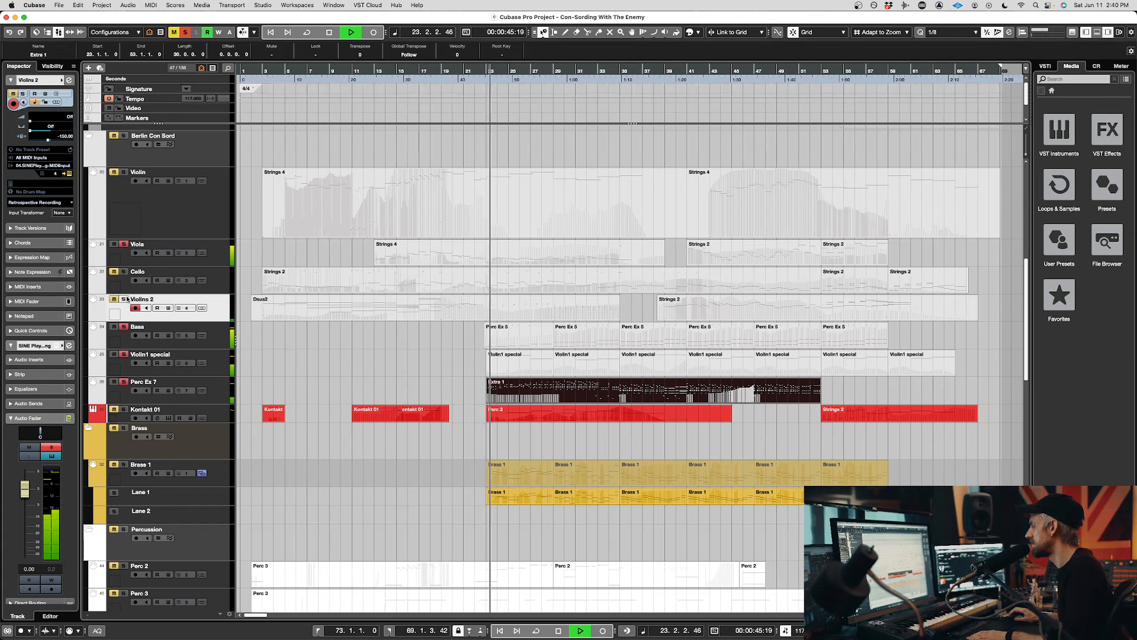
double_click(495, 254)
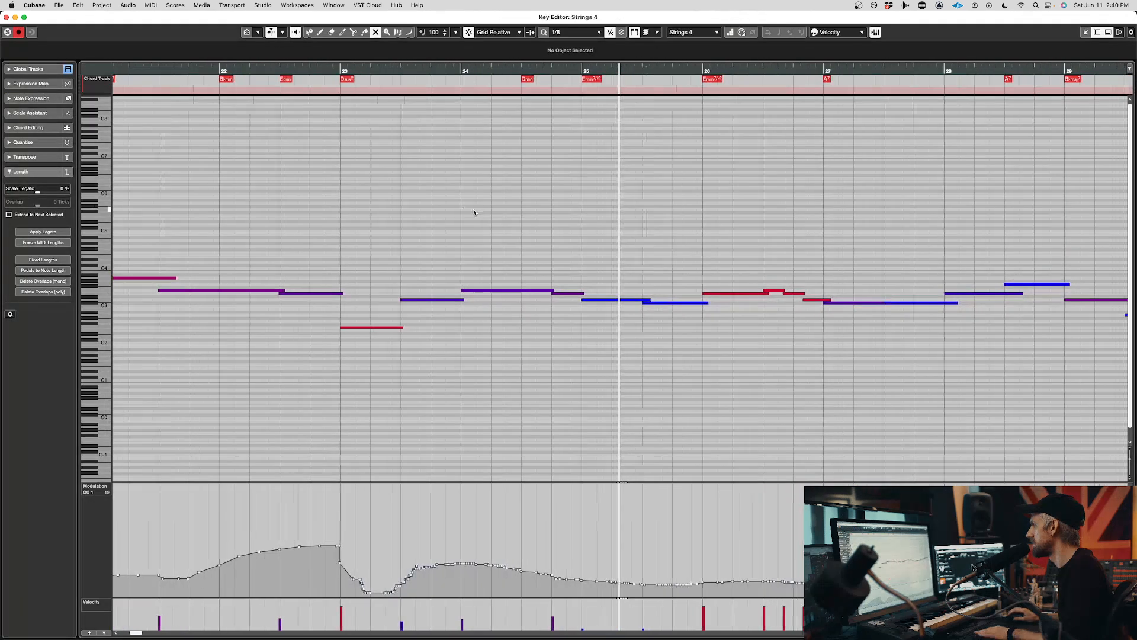
key("Return")
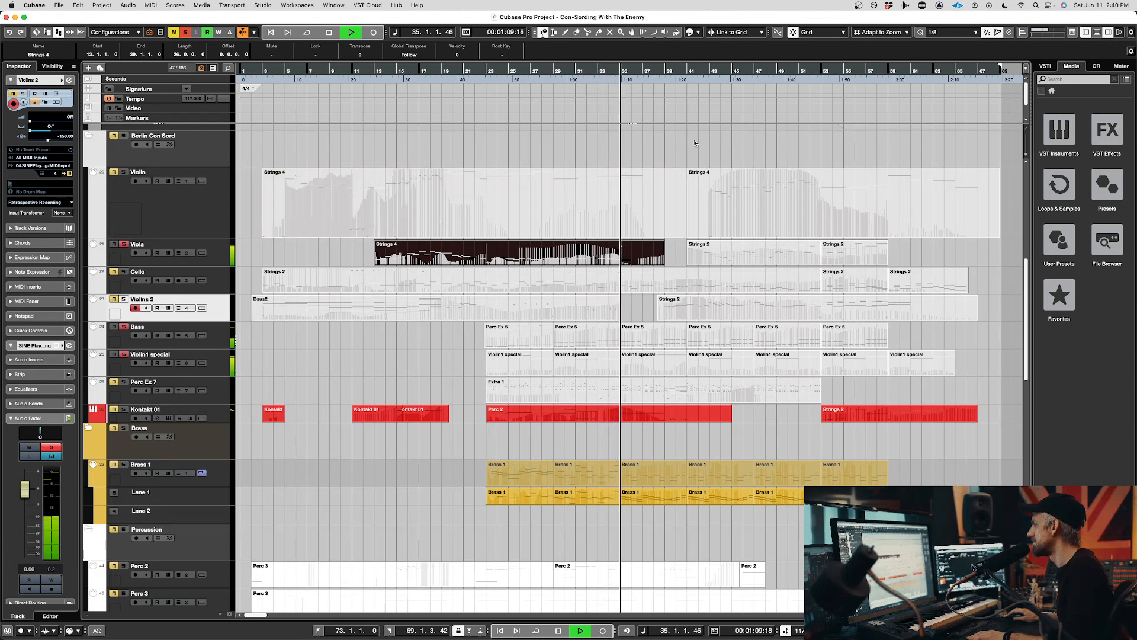
- Play the soloed Viola, Bass and Violin1 special tracks from bar 41, then stop playback
key("space")
left_click(687, 74)
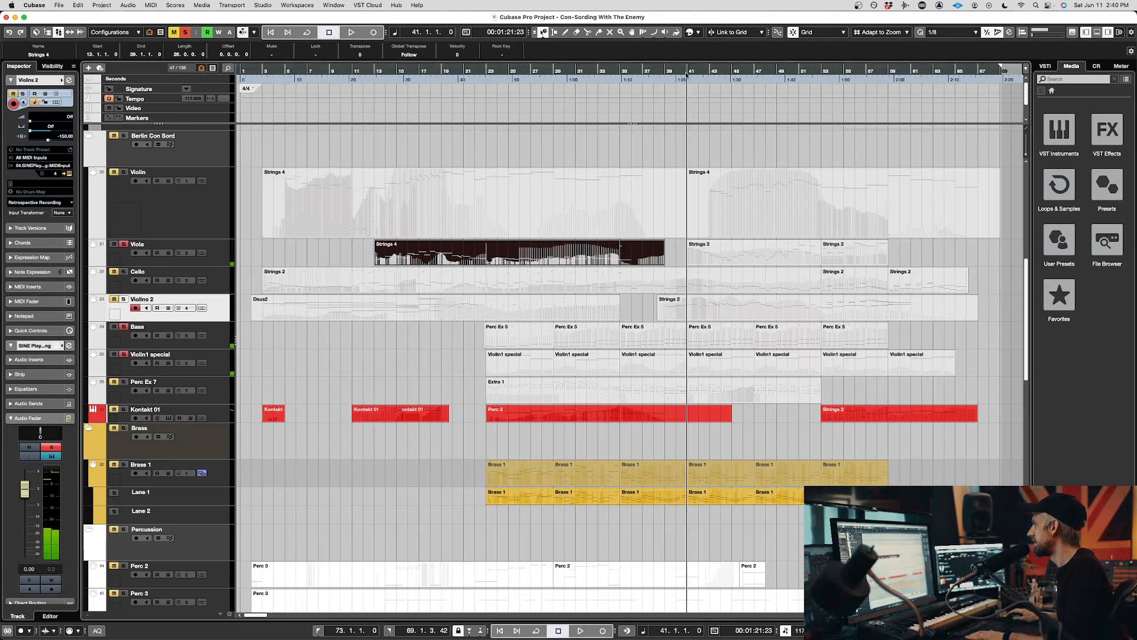
key("space")
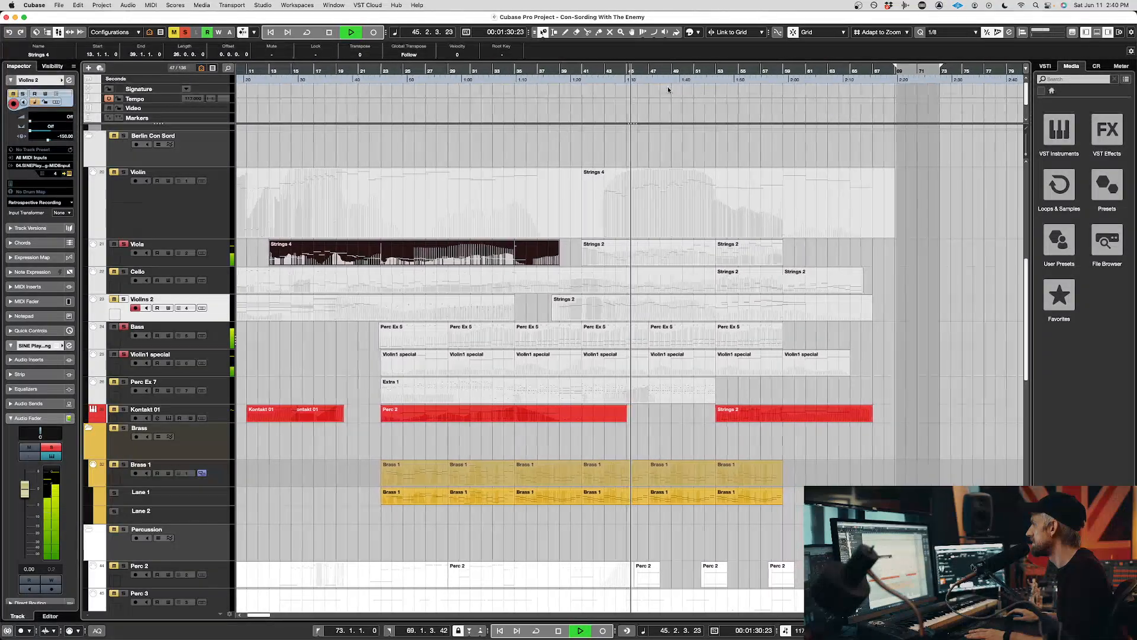
key("space")
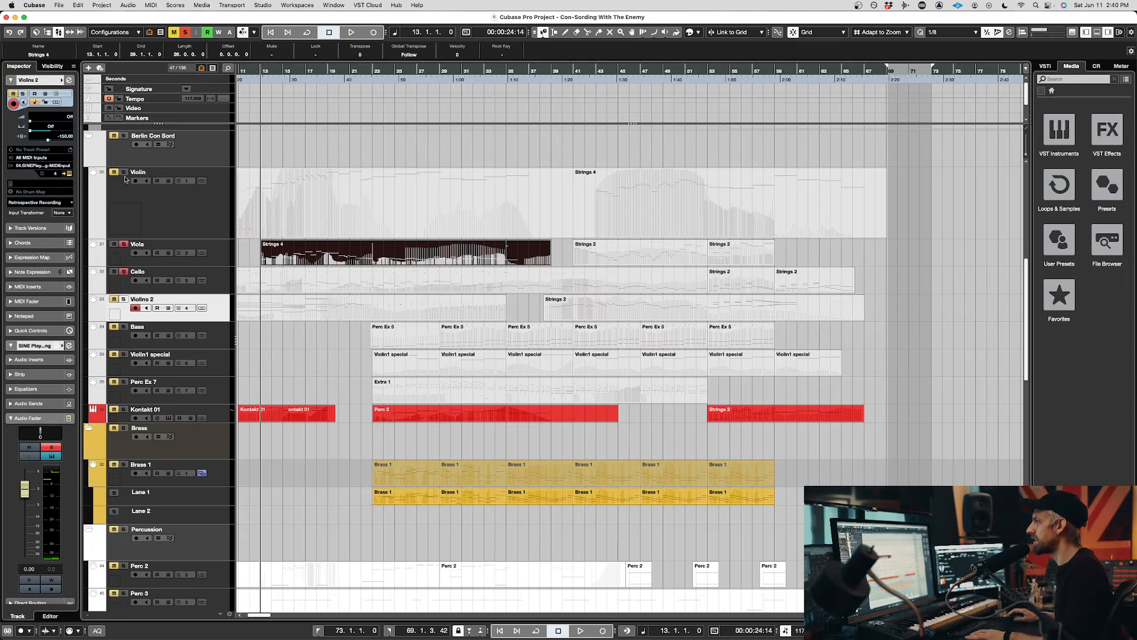
- Select the later Violin, Viola and Violins 2 parts together with the Cello parts and play from bar 42
left_click_drag(869, 292, 621, 179)
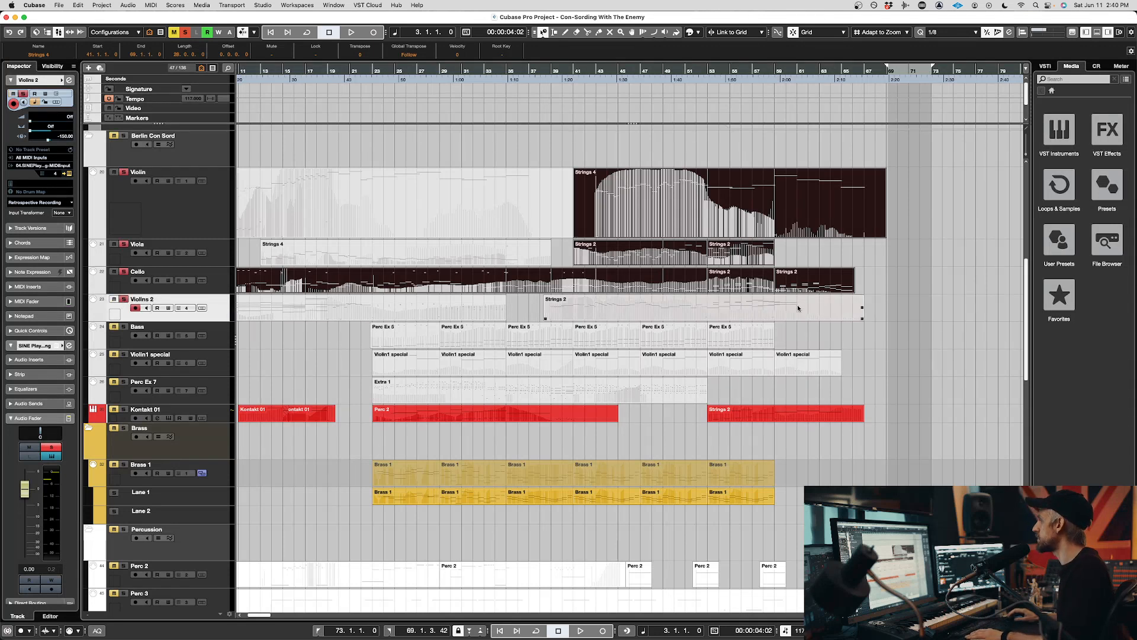
left_click_drag(909, 315, 588, 111)
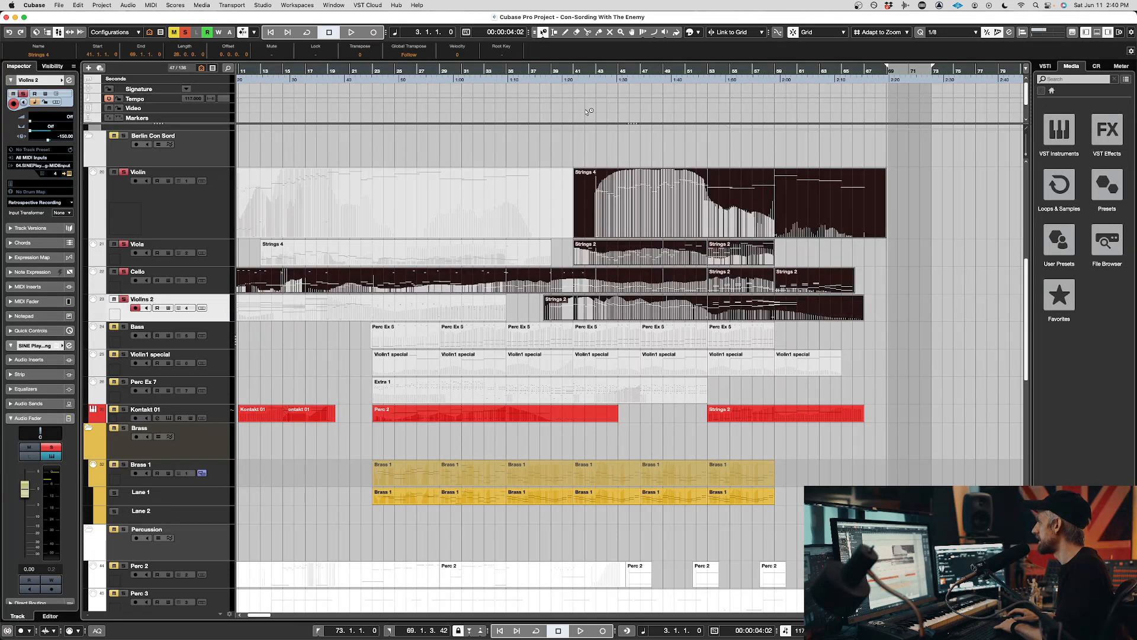
left_click(588, 71)
scroll(684, 246, "left", 3)
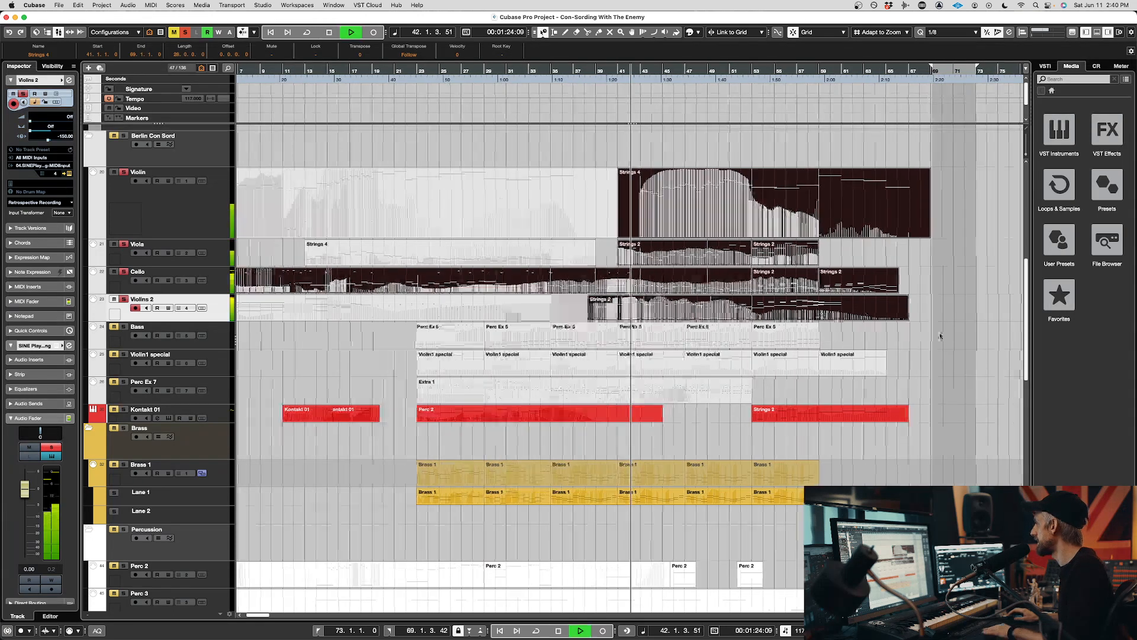
- Follow the notes and modulation of the selected string parts in the Key Editor during playback, then close the editor
double_click(625, 176)
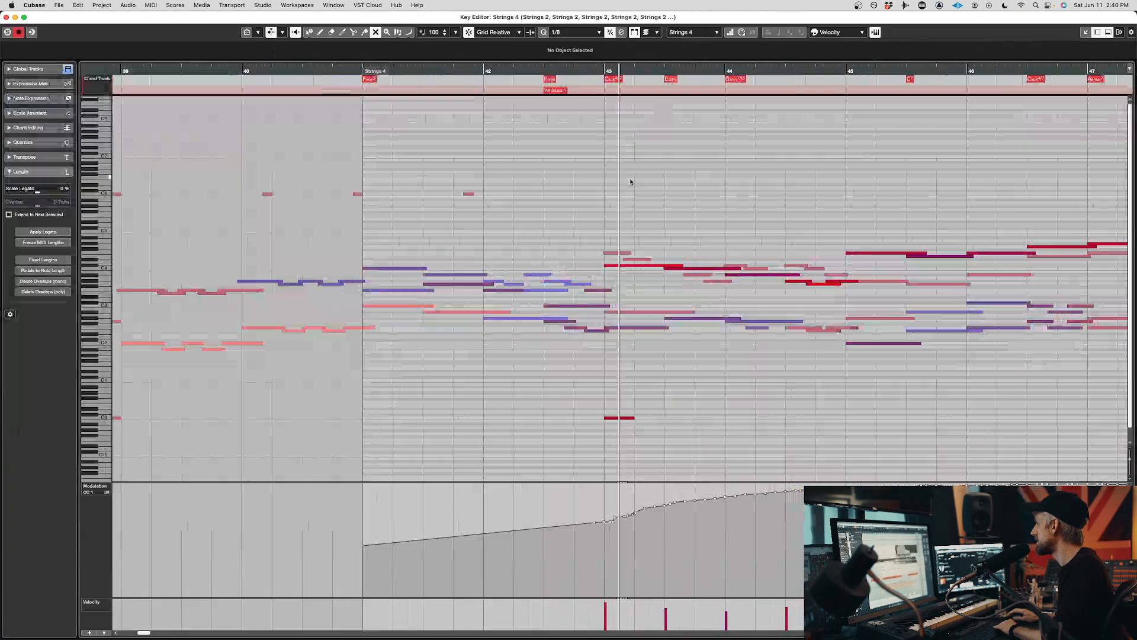
scroll(367, 199, "left", 3)
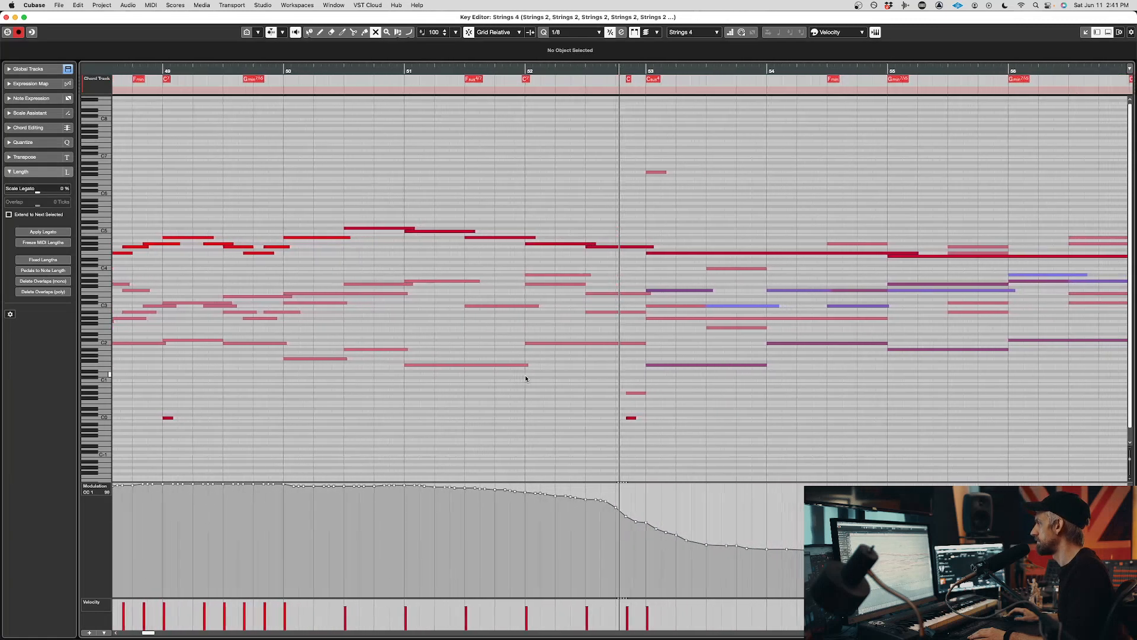
left_click(607, 413)
key("super+w")
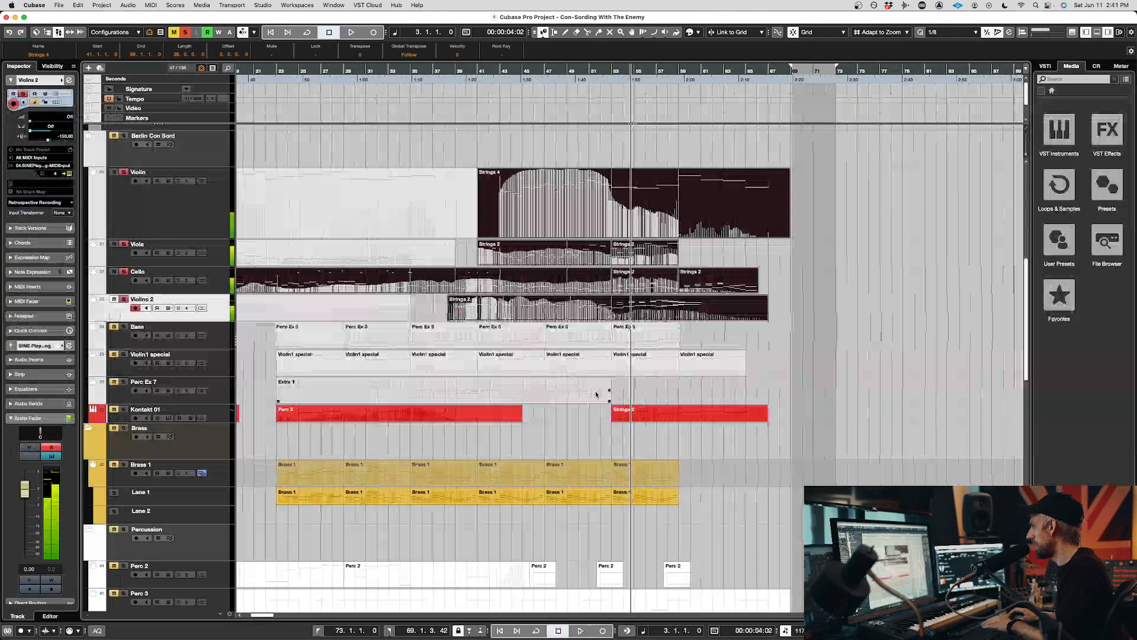
- Open the Cello part that starts at bar 53 in the Key Editor, examine its notes and modulation curve, and play through it
left_click(628, 290)
double_click(628, 290)
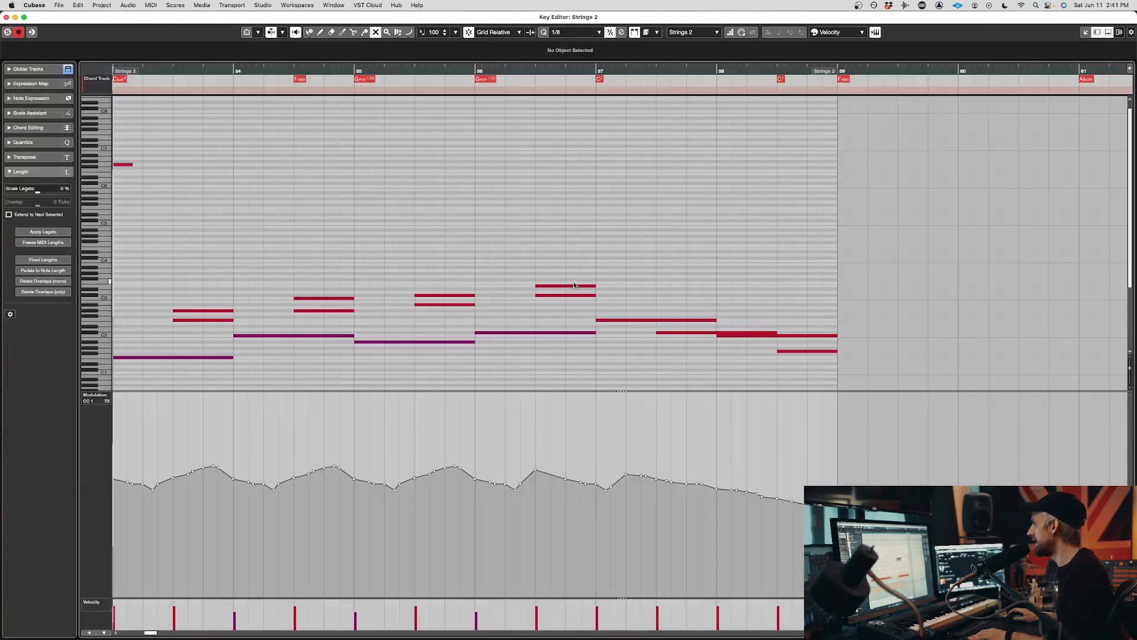
scroll(220, 222, "left", 5)
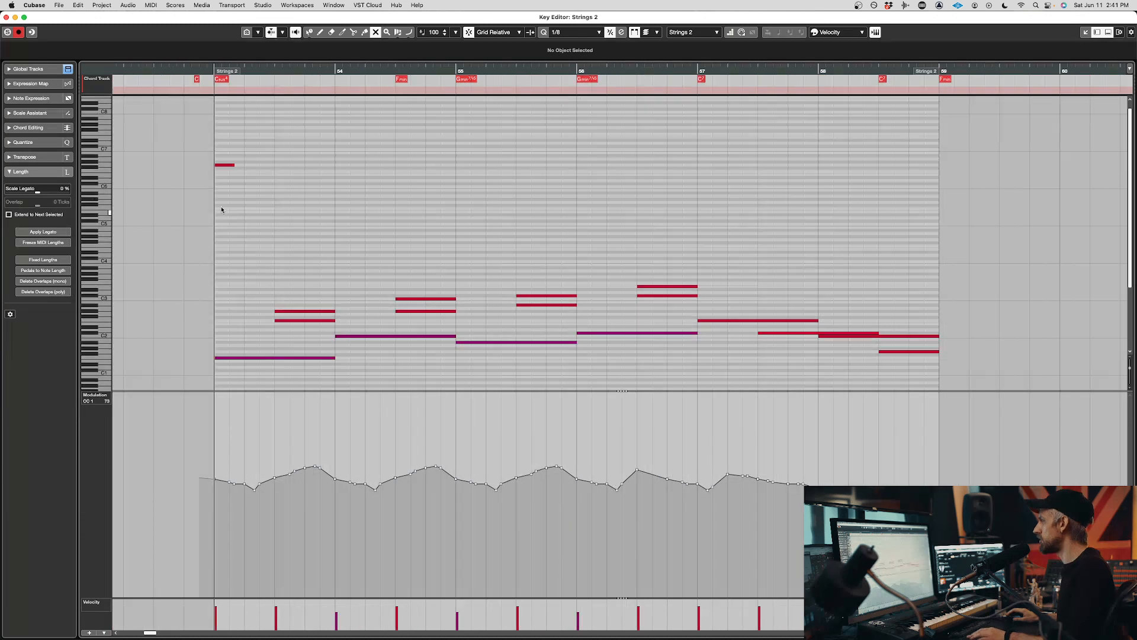
key("space")
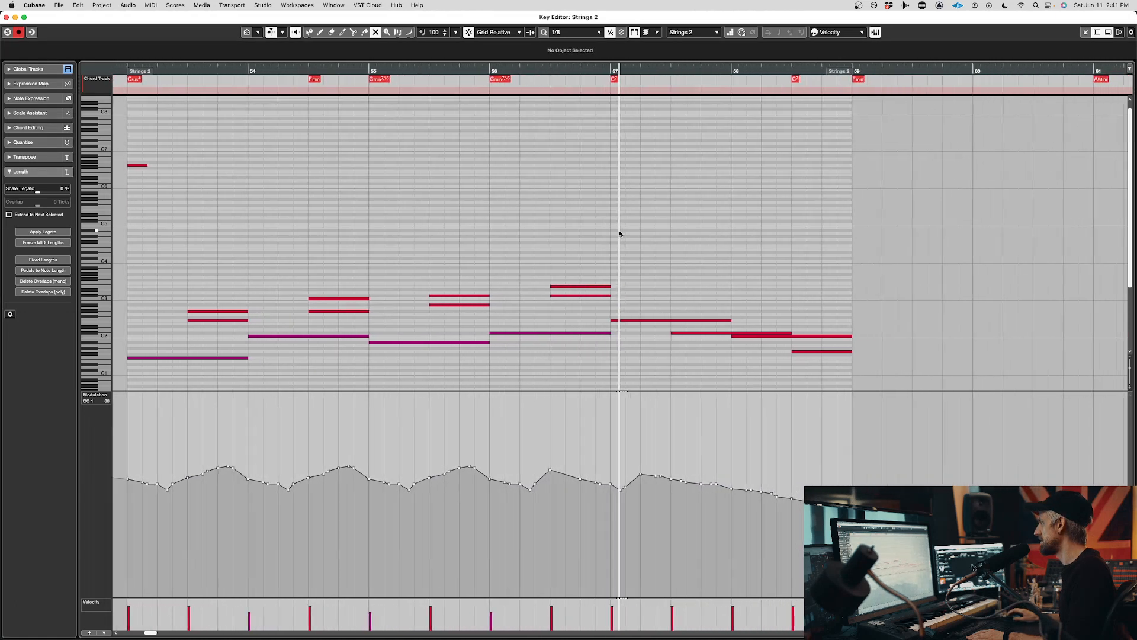
scroll(237, 195, "left", 5)
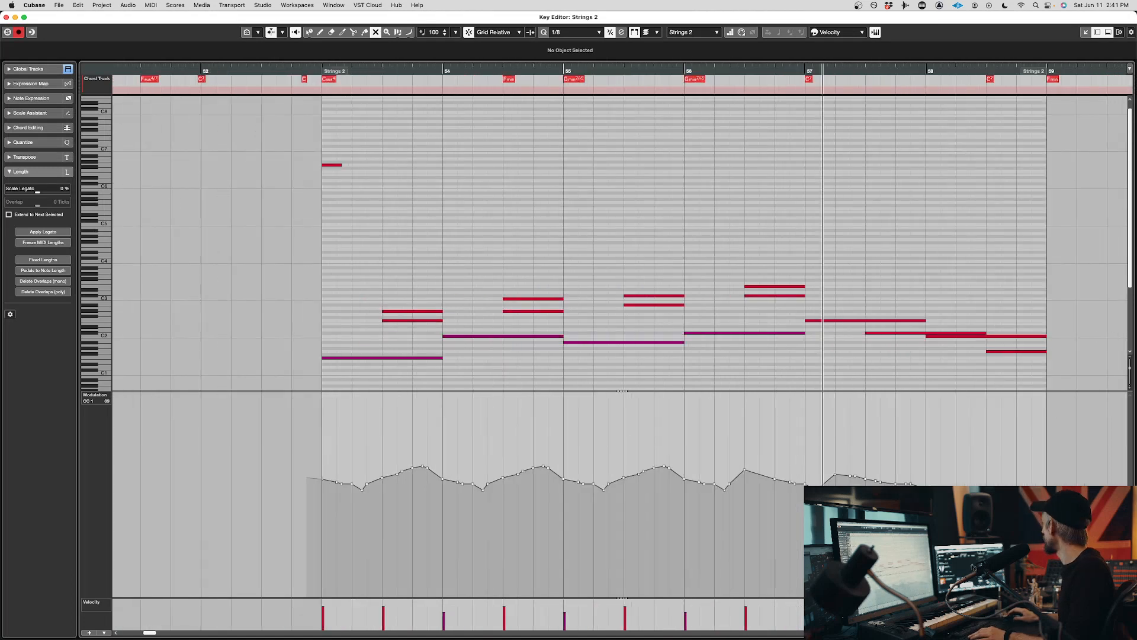
- Examine the Celli articulation list in SINE Player, move its window aside, and close the plug-in and the Key Editor
left_click_drag(1136, 145, 669, 71)
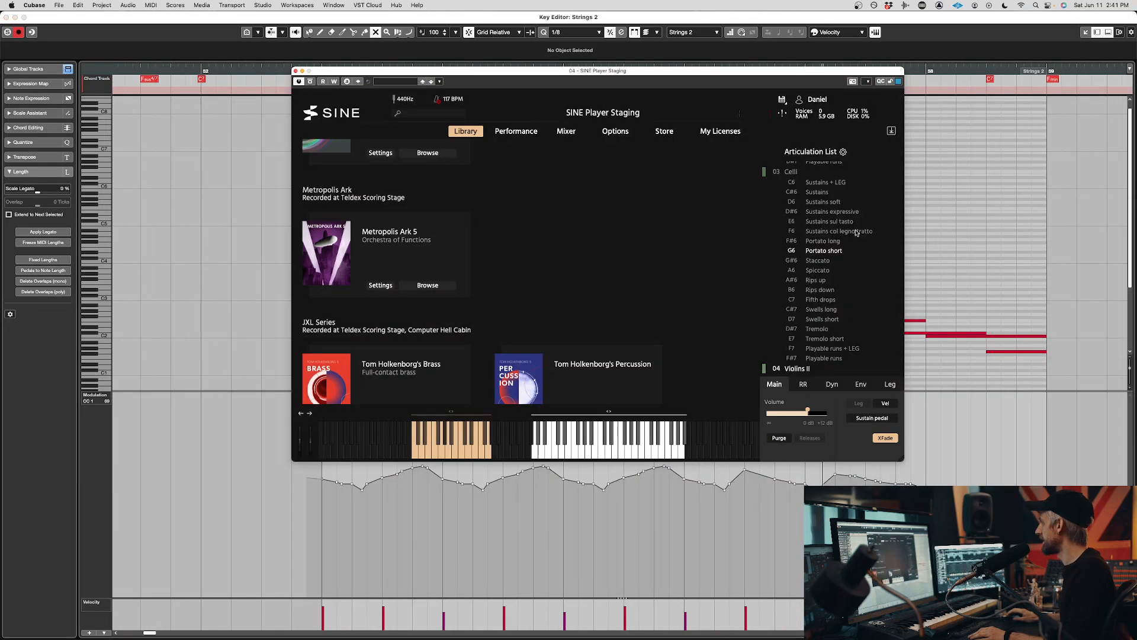
left_click_drag(557, 74, 685, 150)
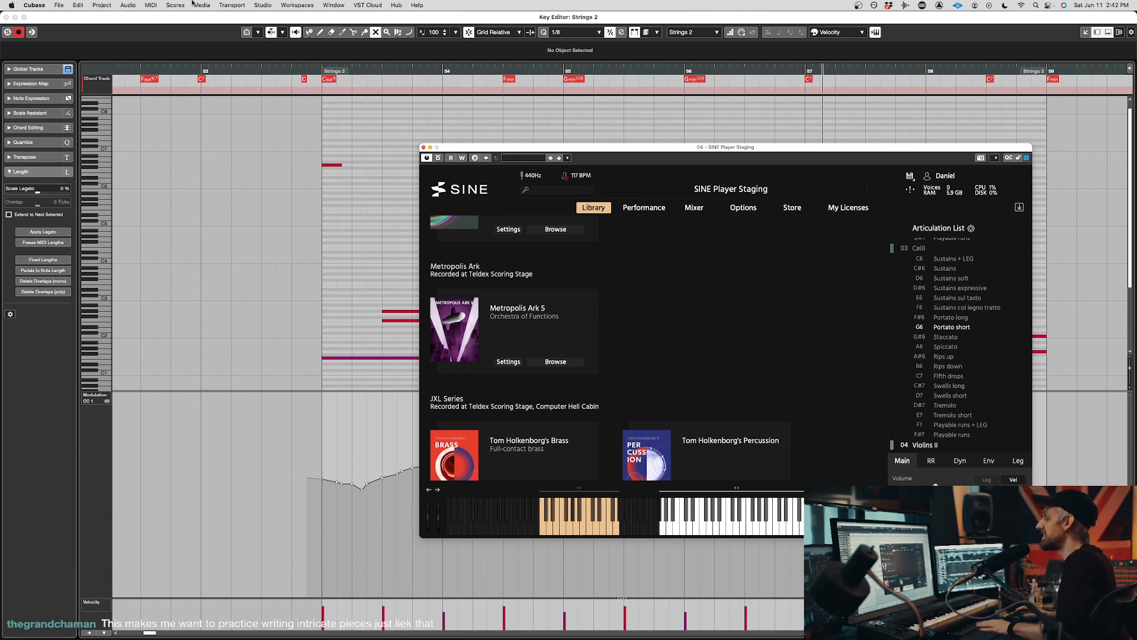
left_click(278, 81)
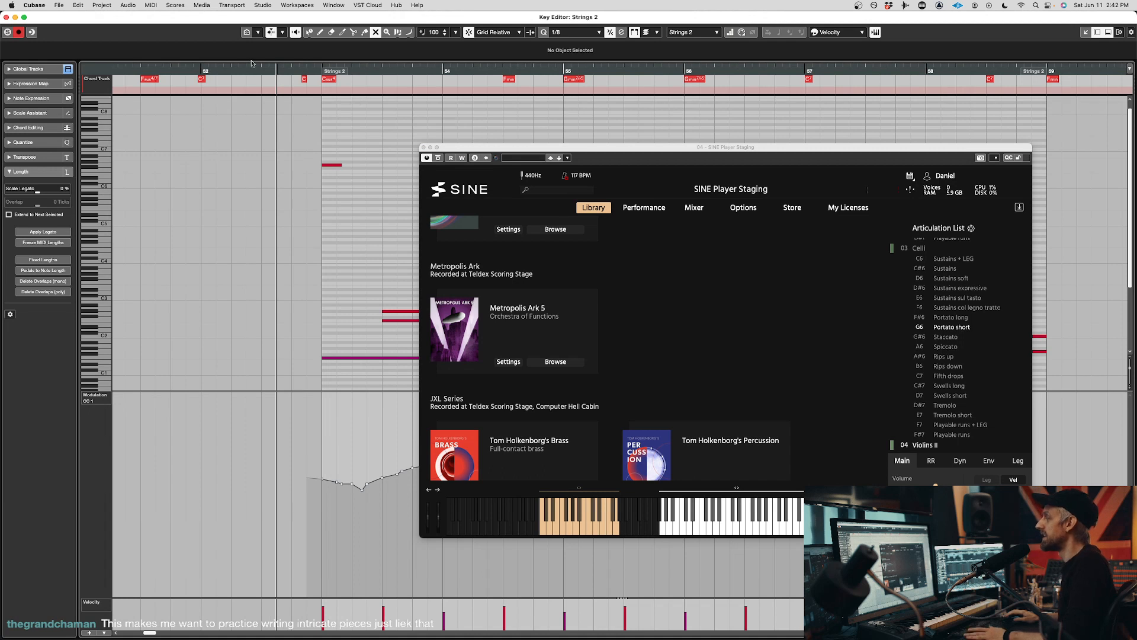
left_click(191, 69)
double_click(478, 146)
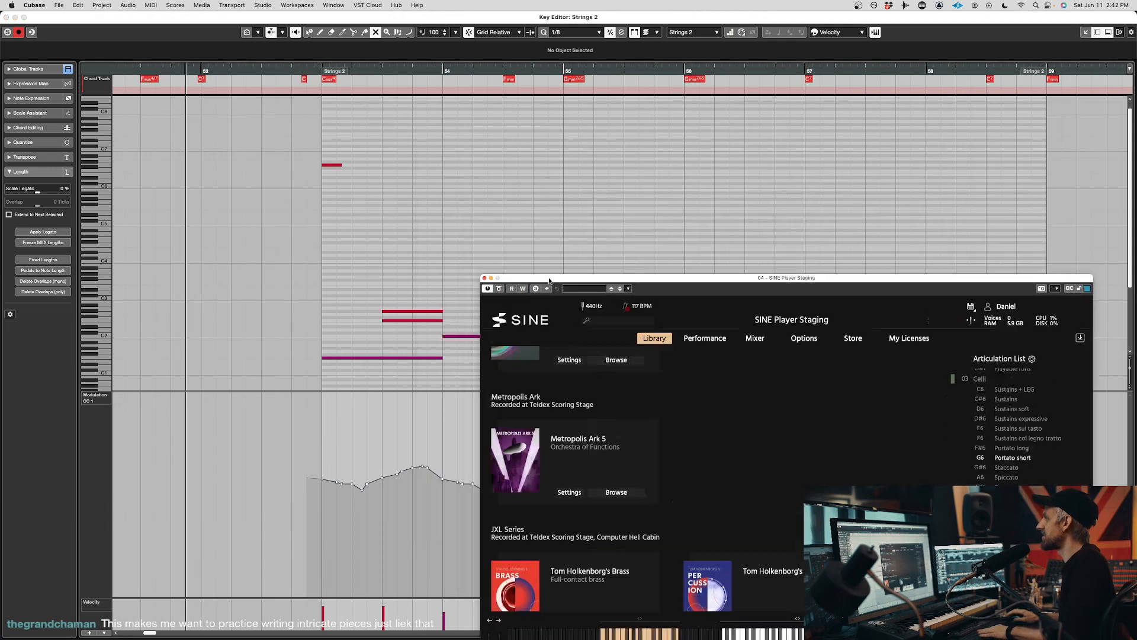
key("super+w")
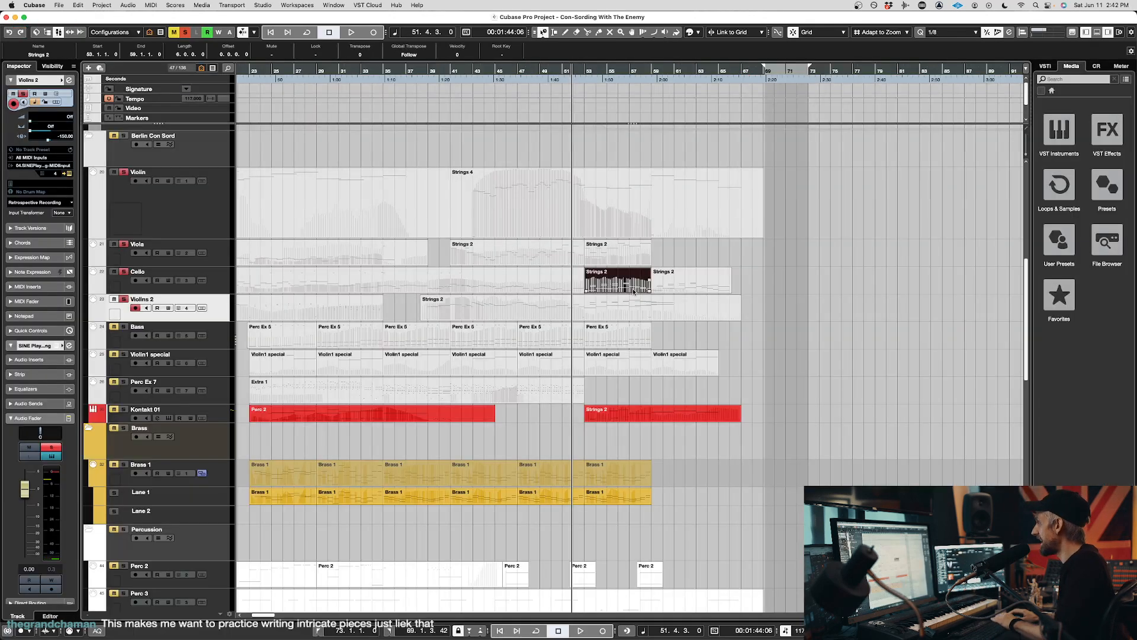
- Glue the separate Cello parts into one continuous part and select the Cello track
left_click(580, 293)
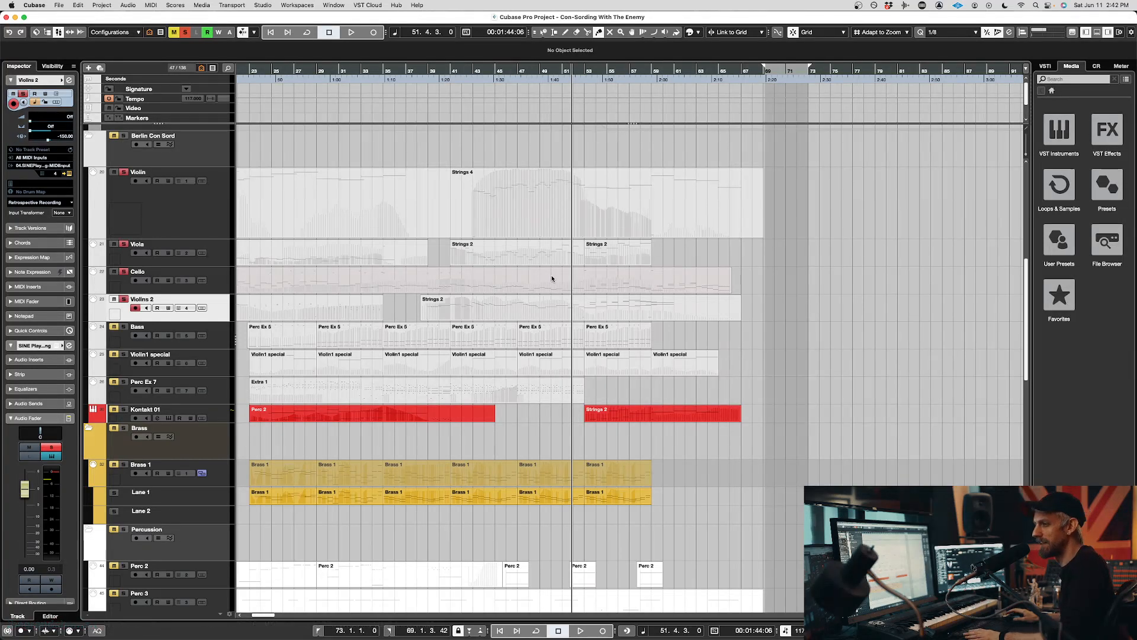
scroll(552, 277, "down", 2)
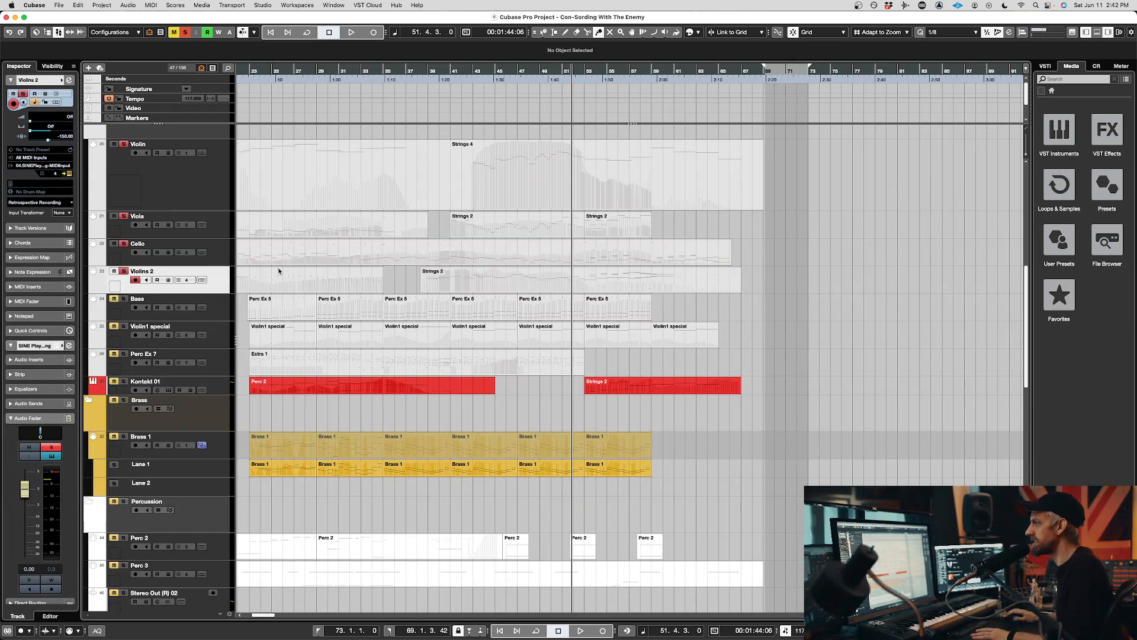
left_click(213, 246)
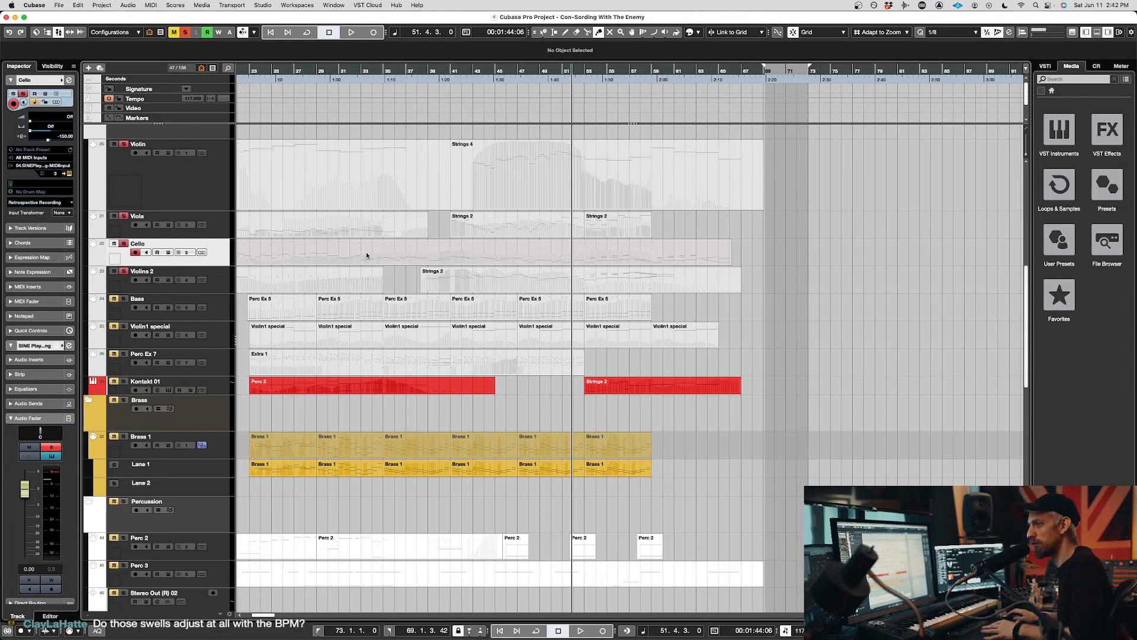
- Play the soloed strings from around the first Viola entry, stop playback, and glue the two Violins 2 parts into one
left_click(563, 72)
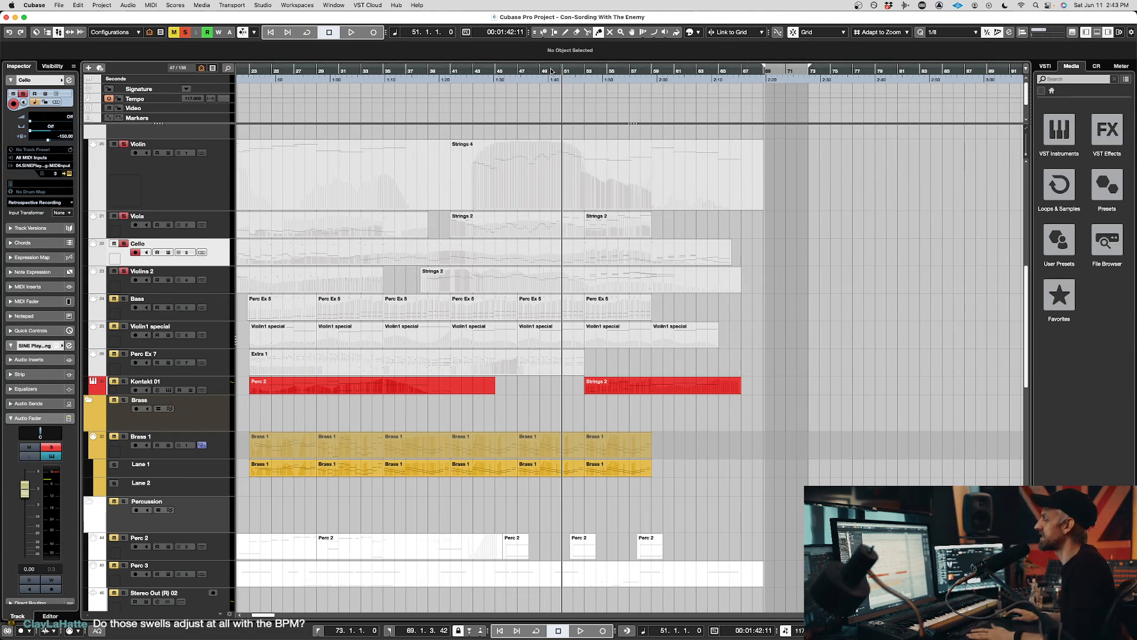
left_click(539, 73)
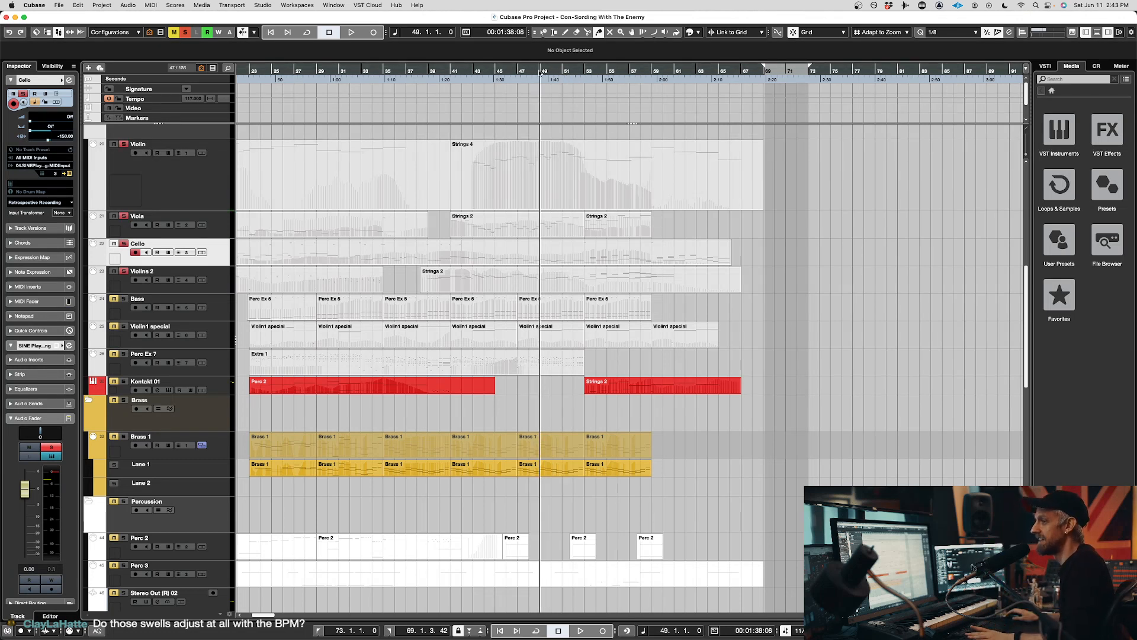
left_click(495, 73)
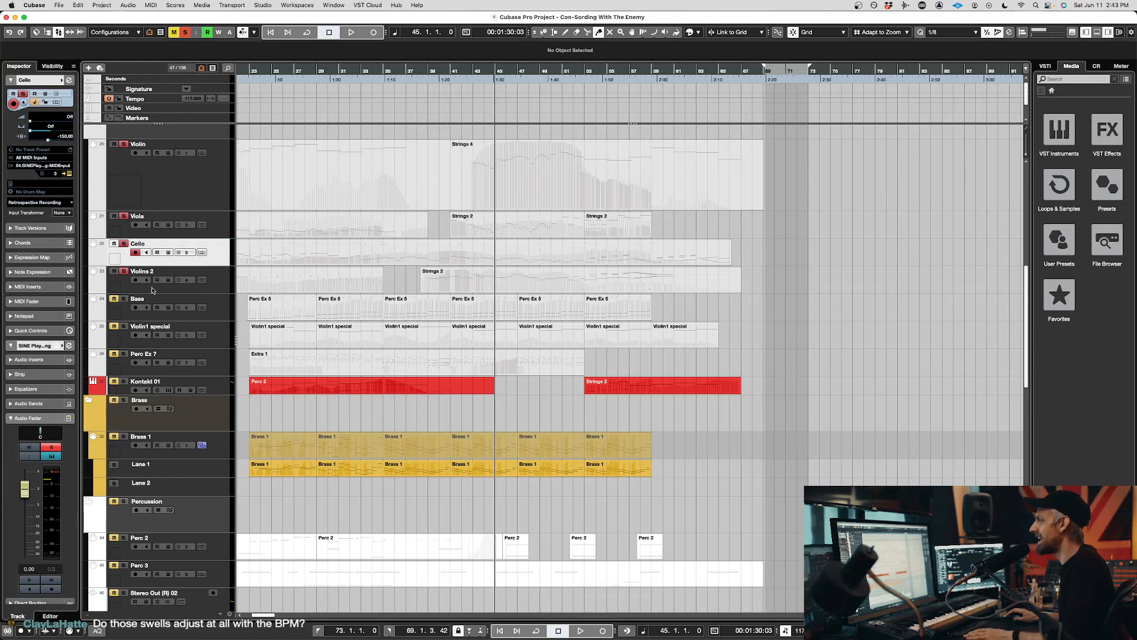
scroll(308, 270, "up", 1)
scroll(308, 270, "up", 4)
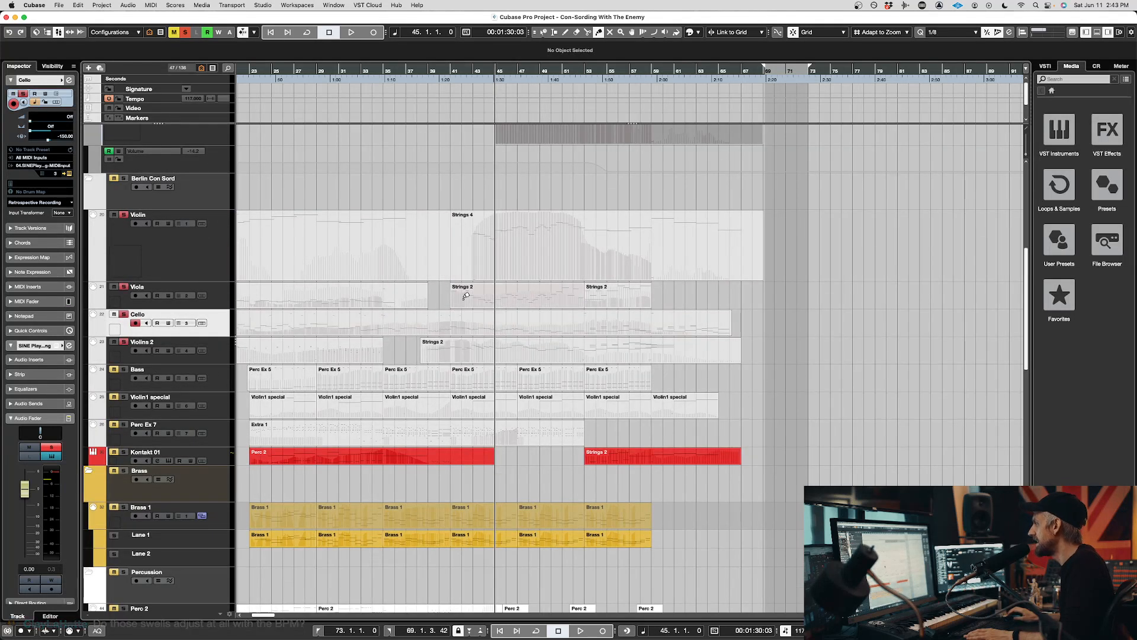
scroll(402, 254, "left", 5)
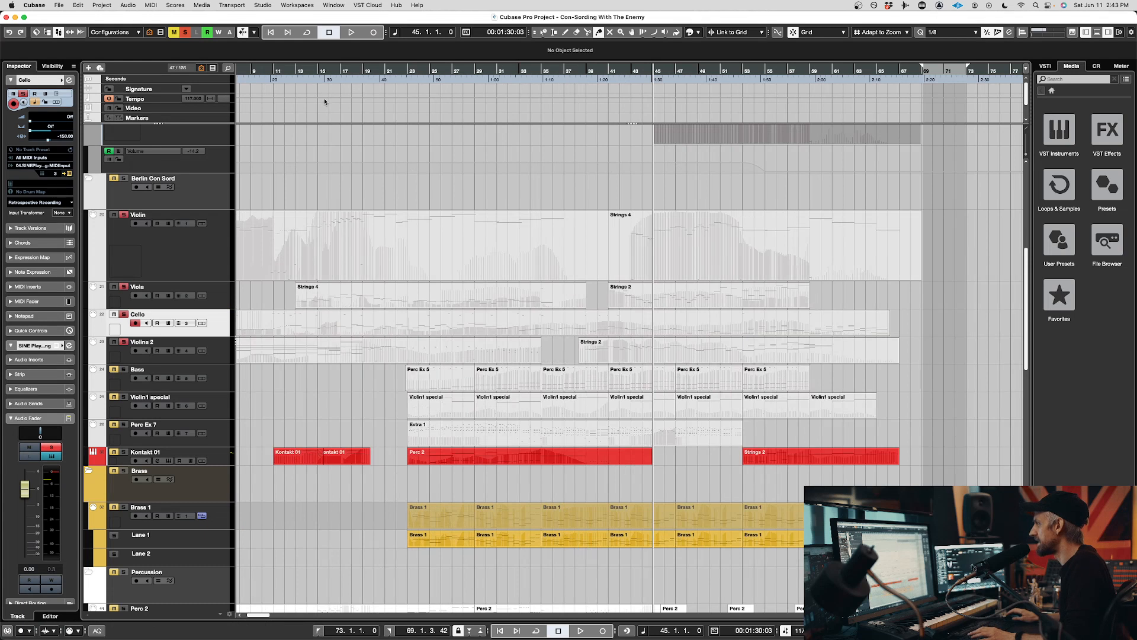
left_click(303, 73)
key("space")
scroll(313, 77, "left", 3)
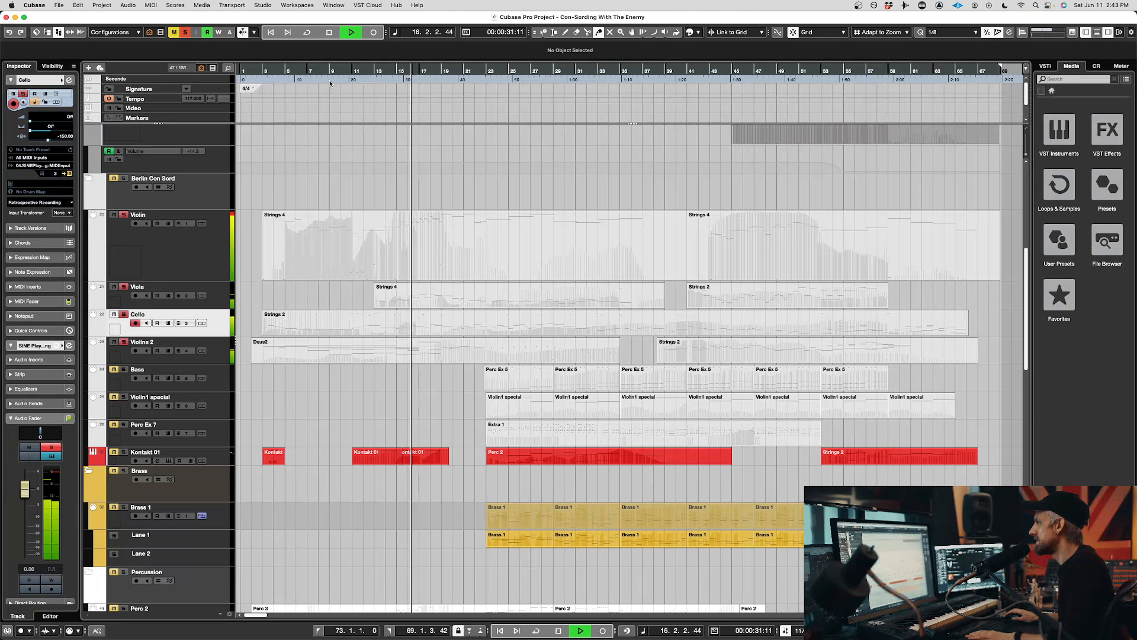
key("space")
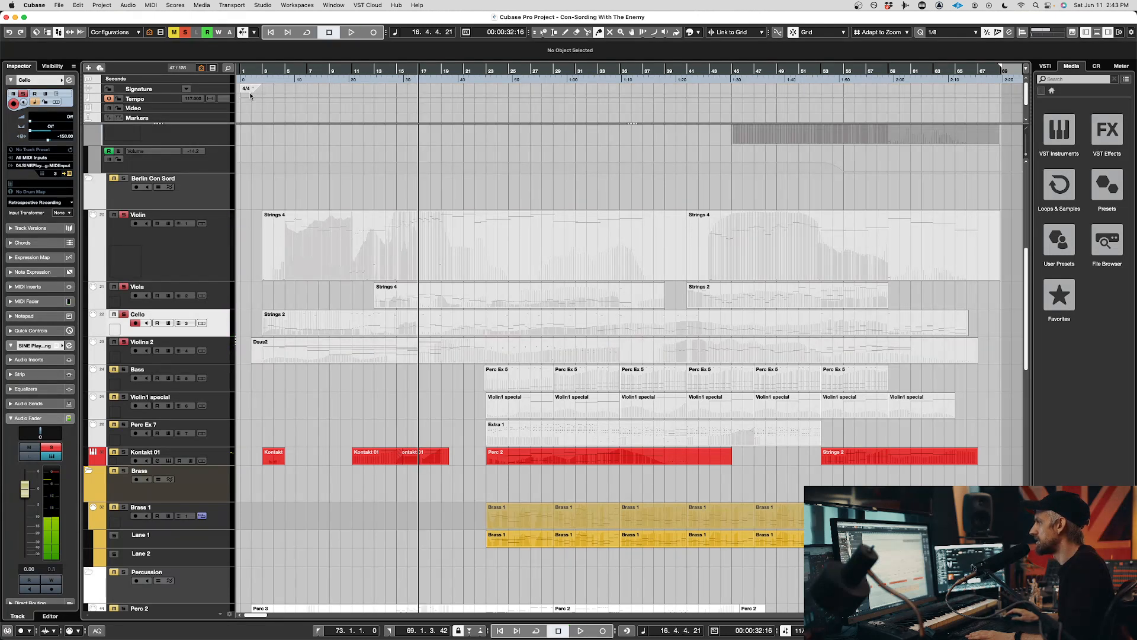
- Play the soloed strings from about bar 14 and open the first Violin and Viola parts with the Cello part in the Key Editor
left_click(260, 72)
key("space")
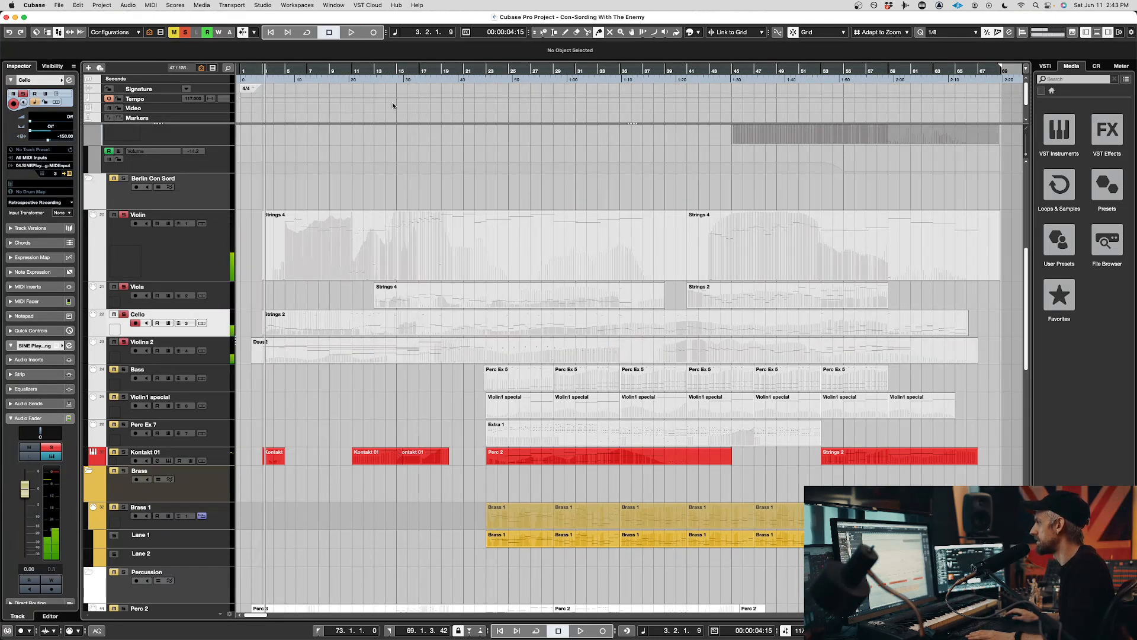
left_click(382, 77)
key("space")
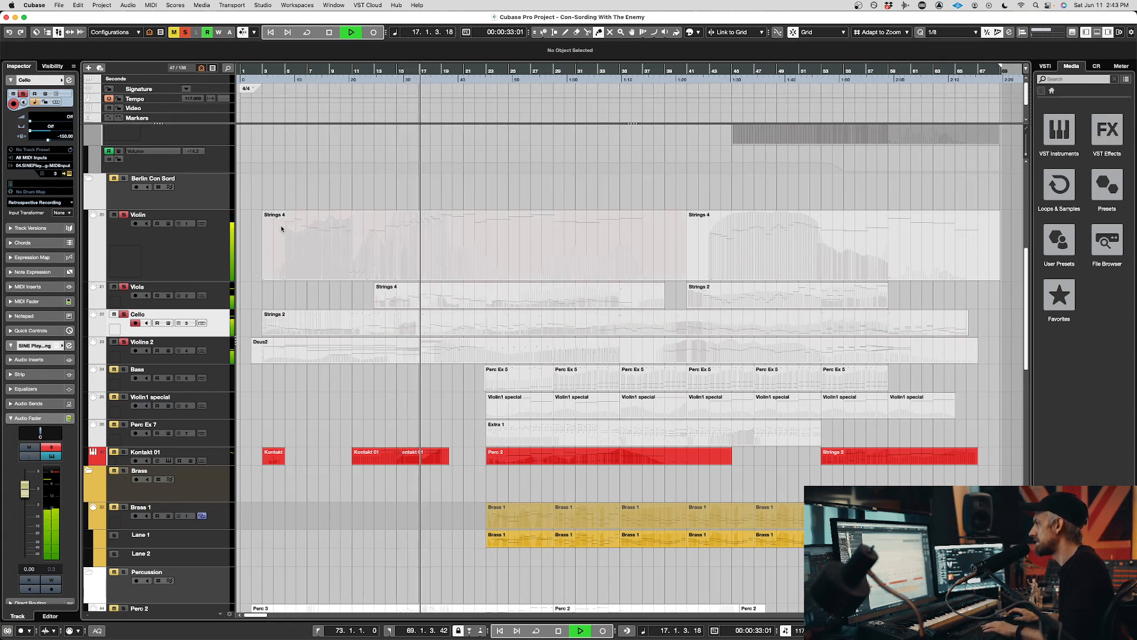
left_click_drag(292, 183, 530, 326)
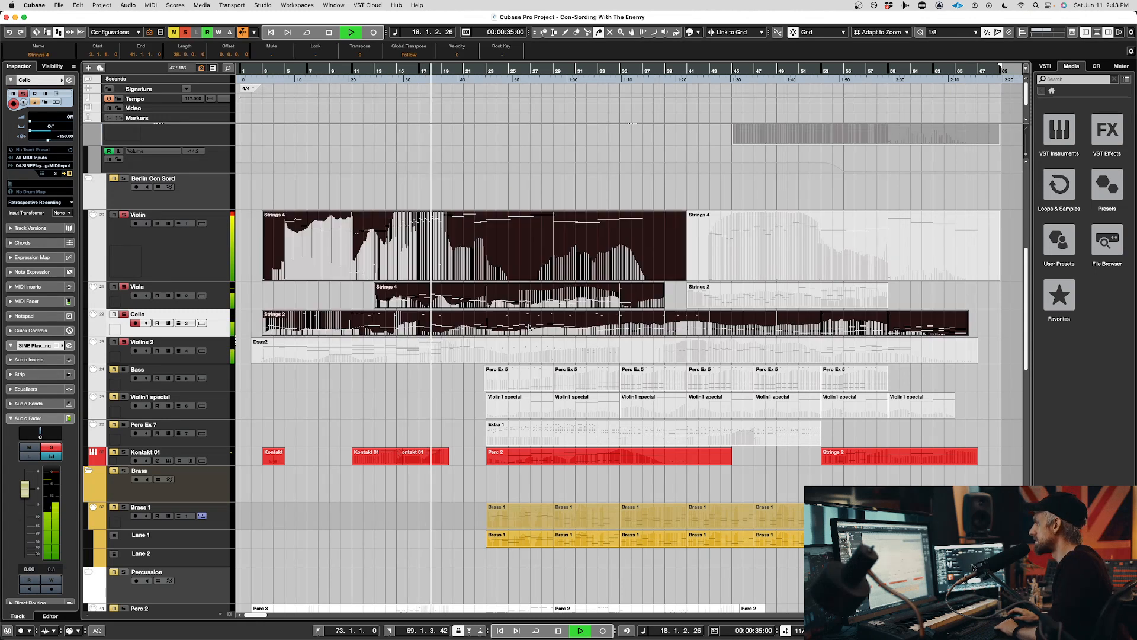
double_click(529, 325)
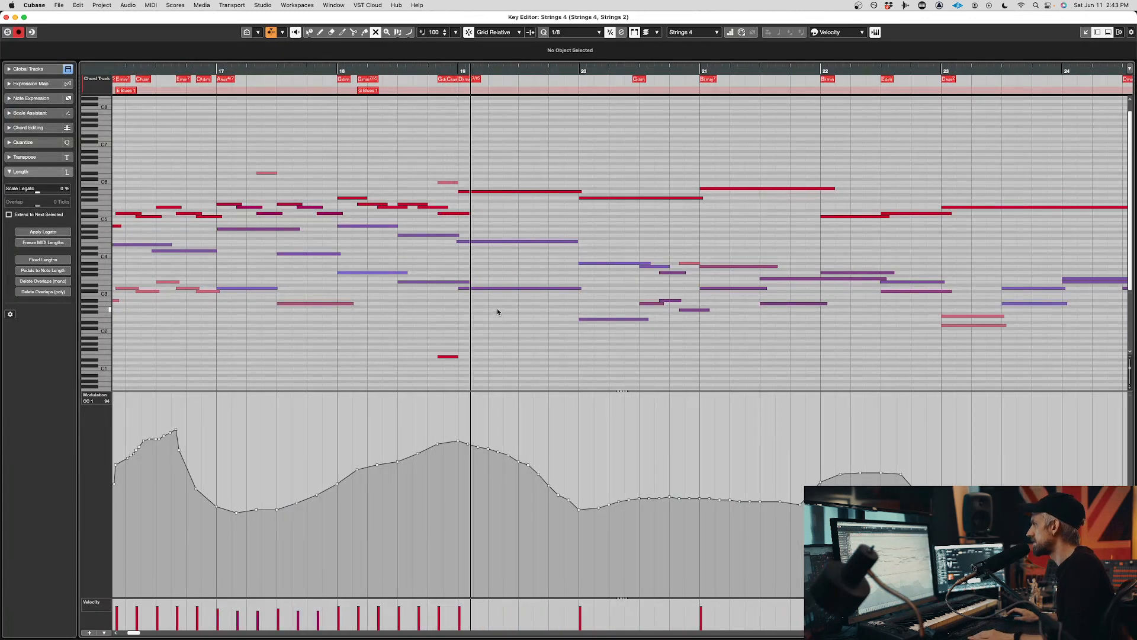
- Examine the combined string notes and modulation curve up to bar 40 during playback, and close the Key Editor
scroll(496, 308, "right", 10)
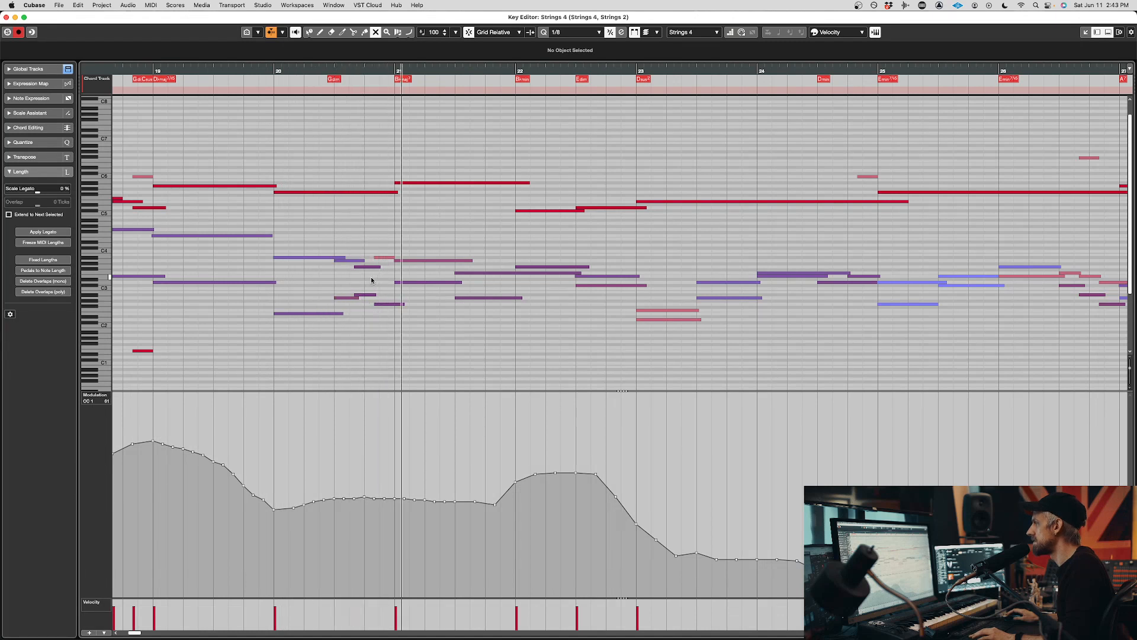
scroll(371, 279, "right", 8)
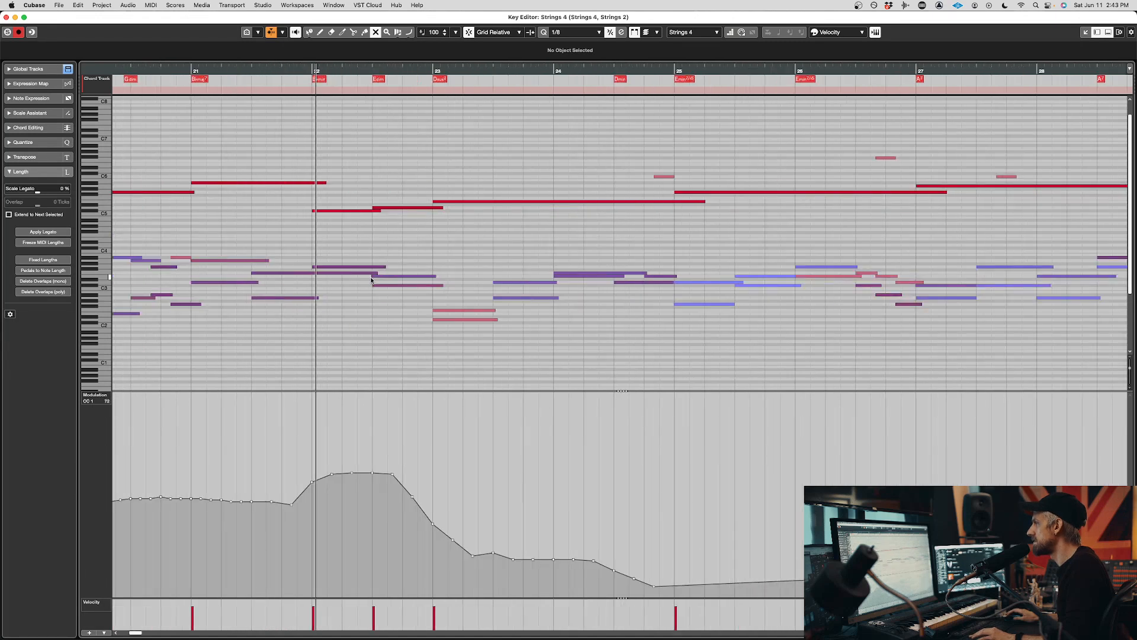
scroll(371, 278, "right", 8)
scroll(367, 281, "left", 4)
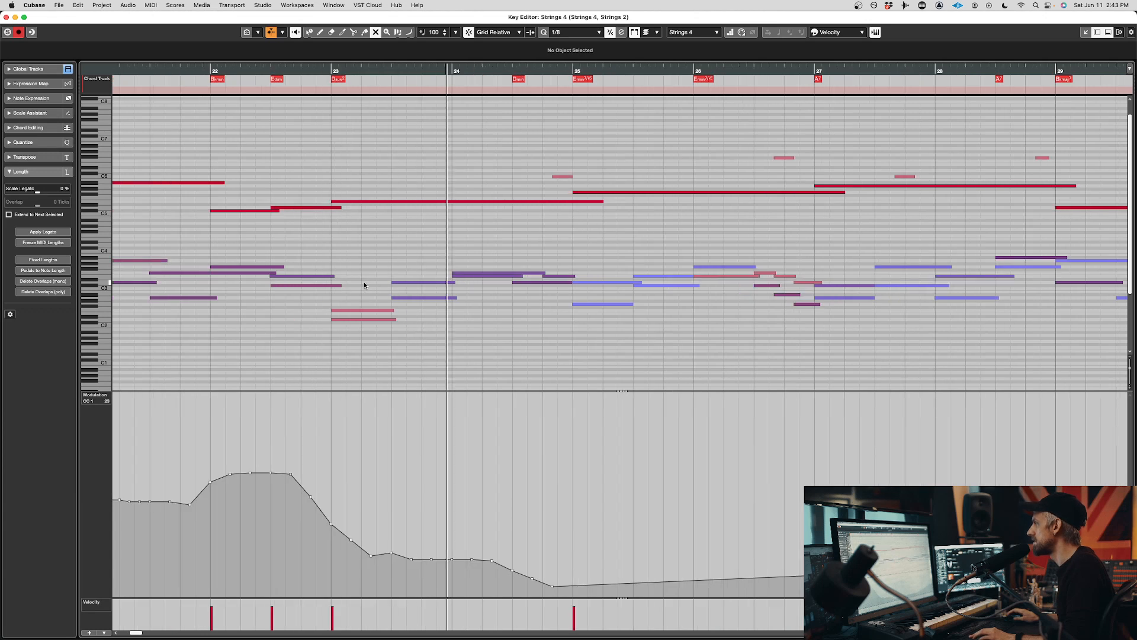
scroll(364, 284, "right", 8)
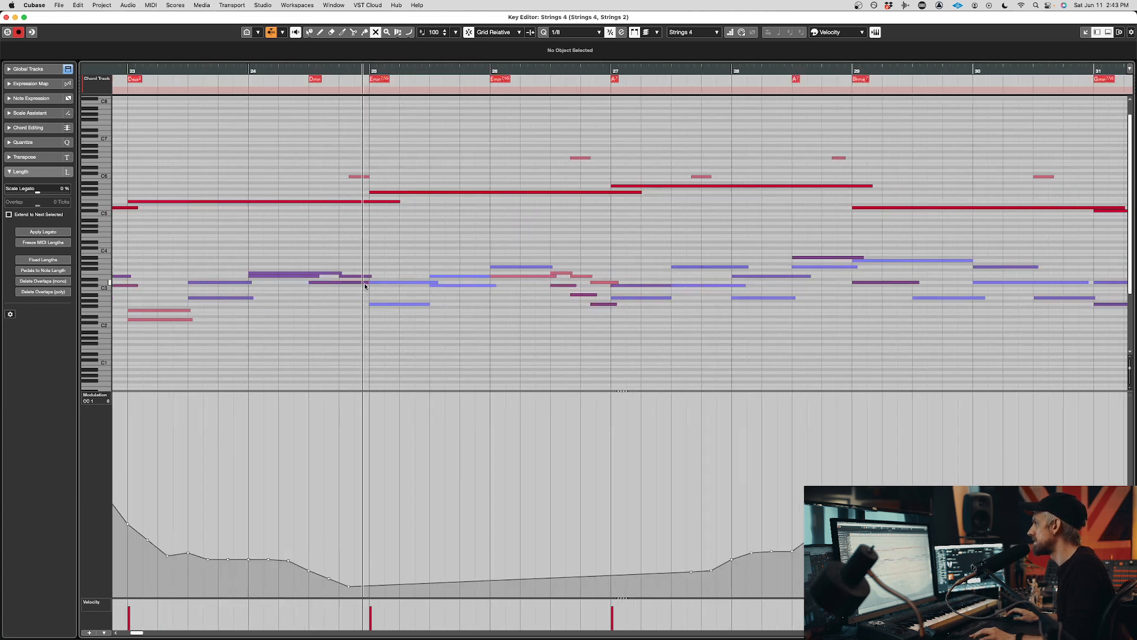
scroll(364, 286, "right", 4)
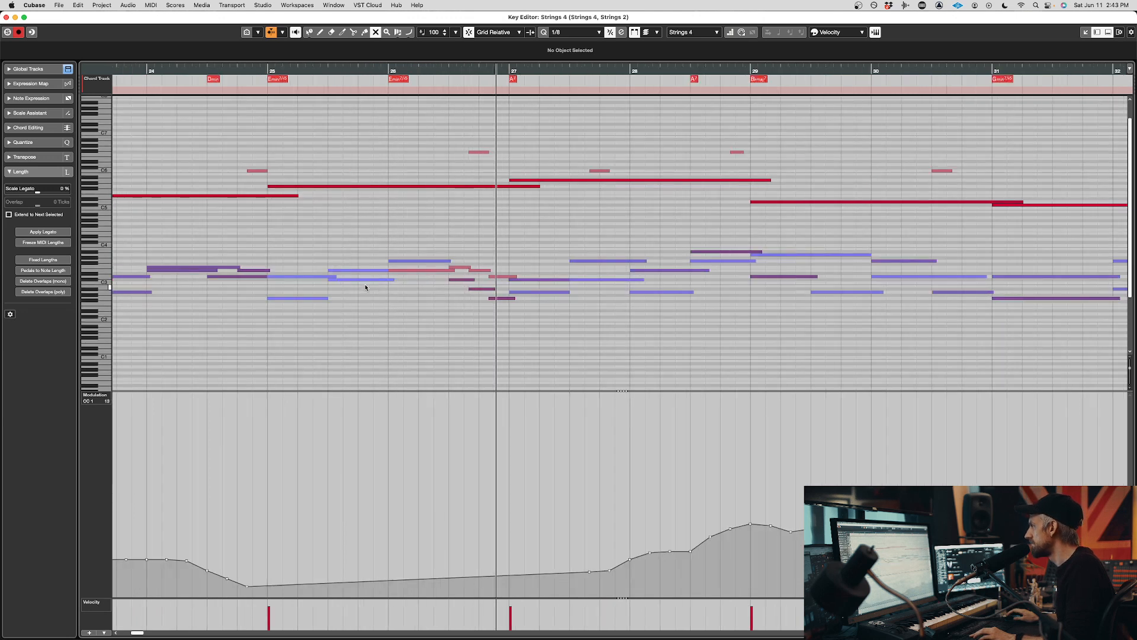
scroll(365, 287, "right", 8)
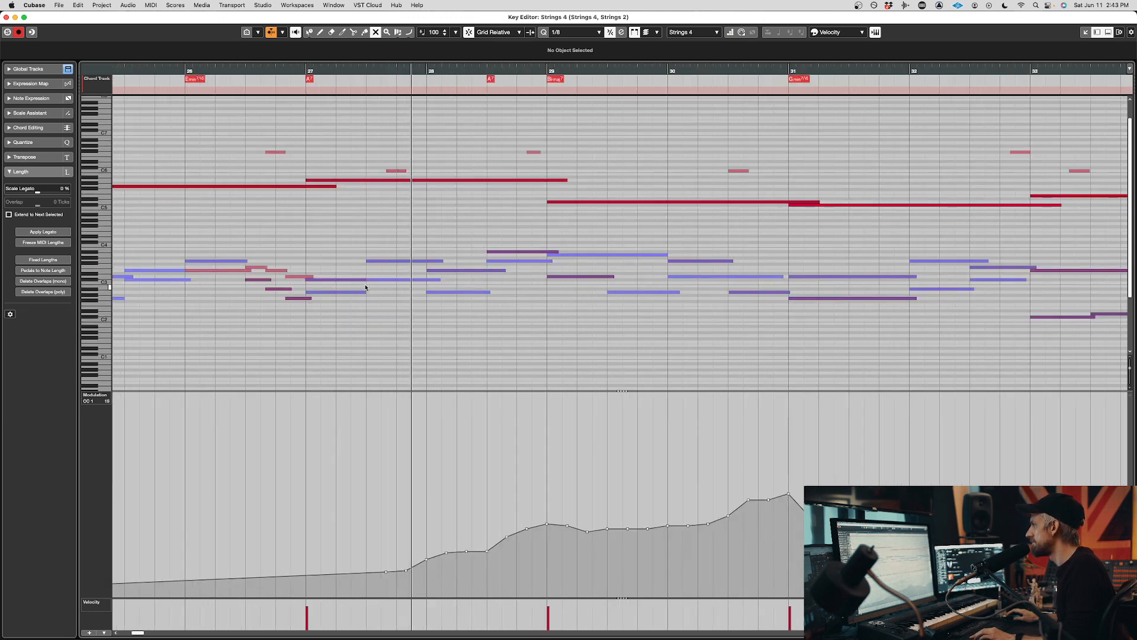
scroll(365, 287, "right", 8)
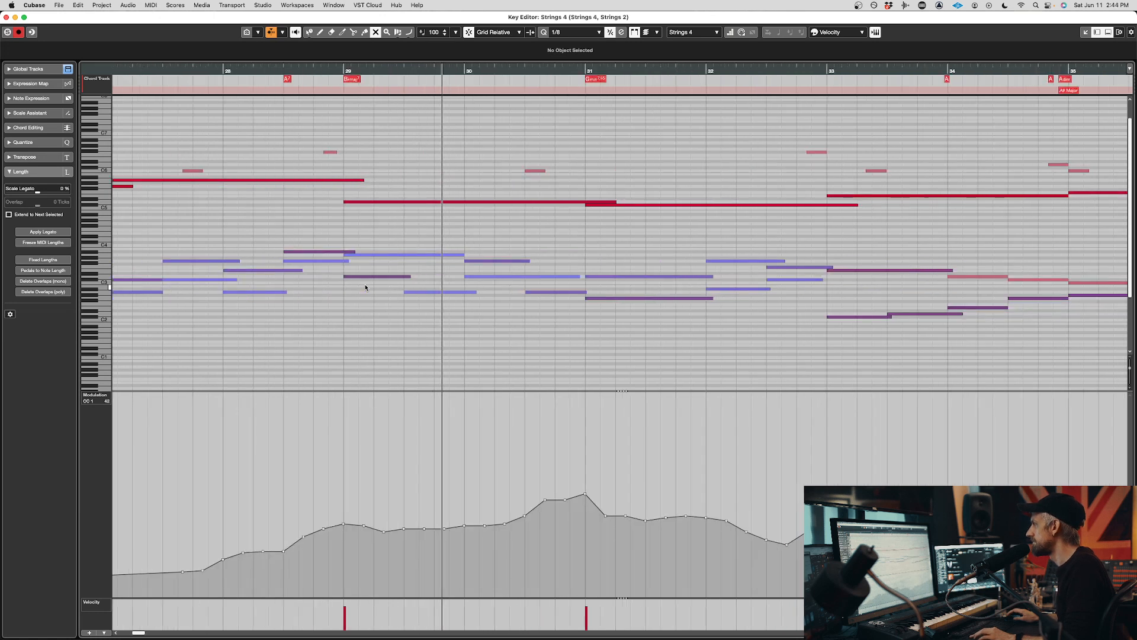
scroll(366, 288, "down", 1)
scroll(366, 287, "right", 8)
key("g")
key("g")
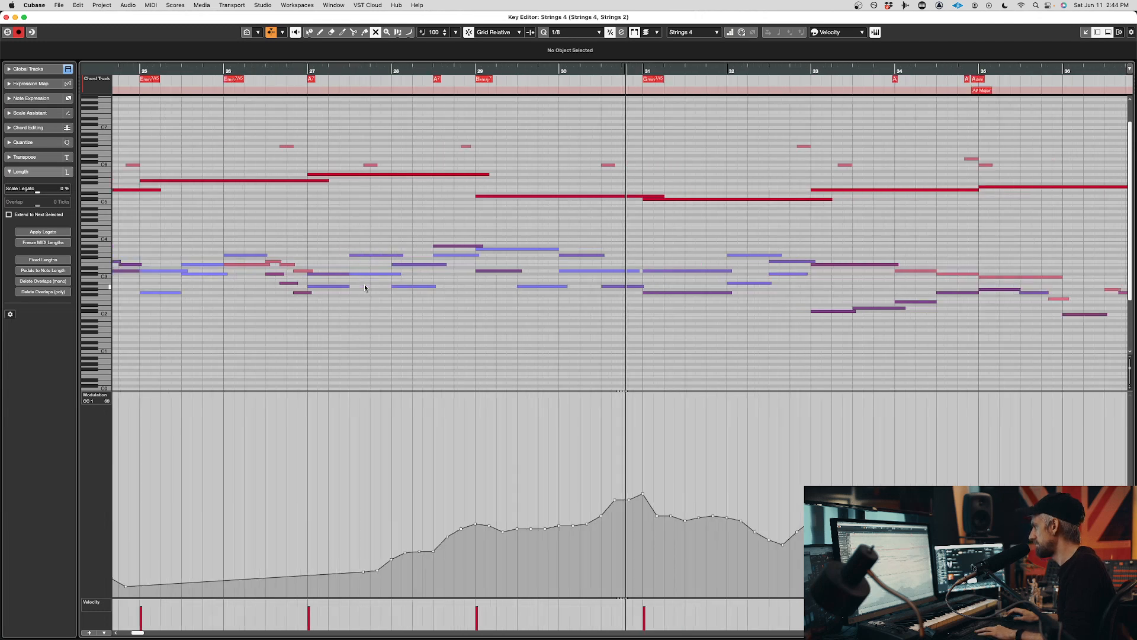
scroll(364, 284, "right", 10)
key("g")
scroll(426, 291, "right", 8)
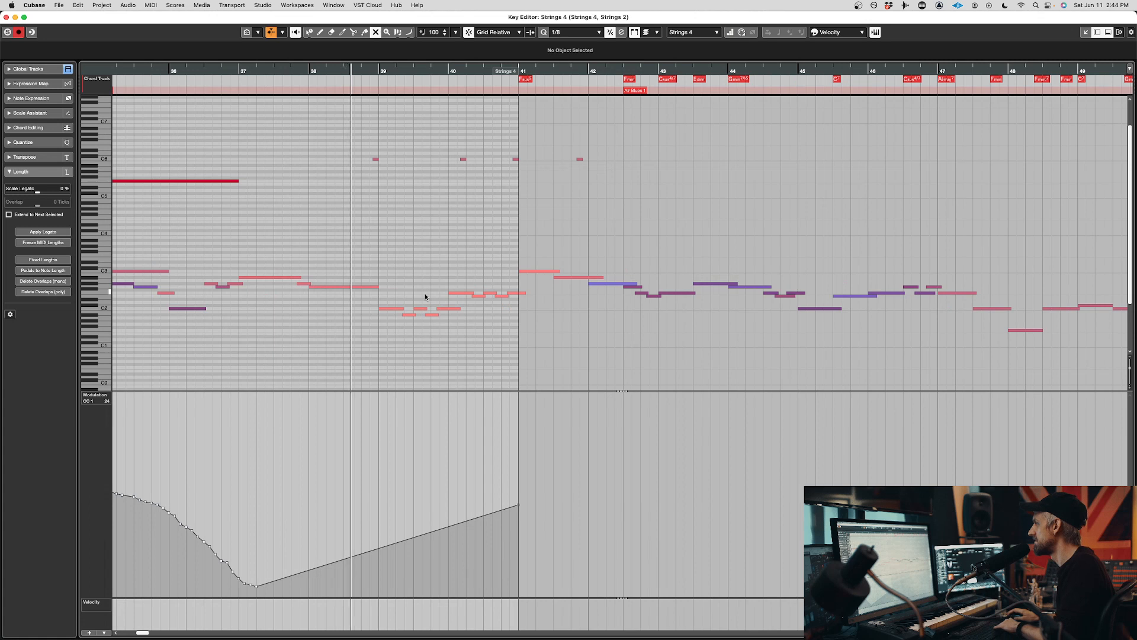
key("super+w")
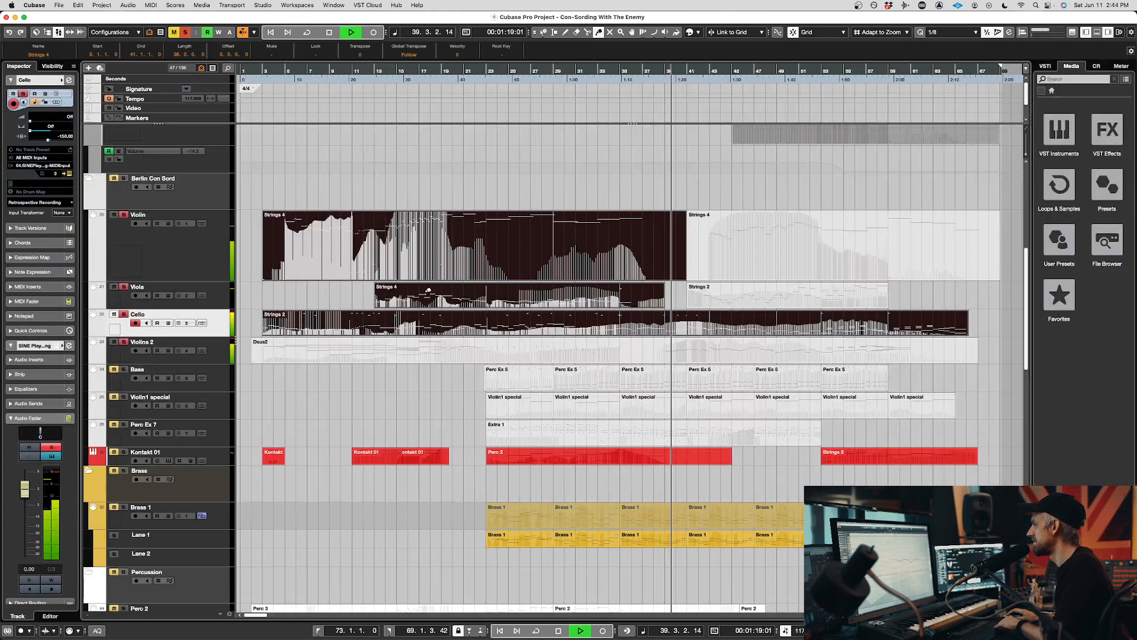
- Open all the Violin, Viola and Cello parts together in the Key Editor and examine their notes and modulation through bar 65 during playback
left_click_drag(871, 323, 438, 246)
double_click(438, 246)
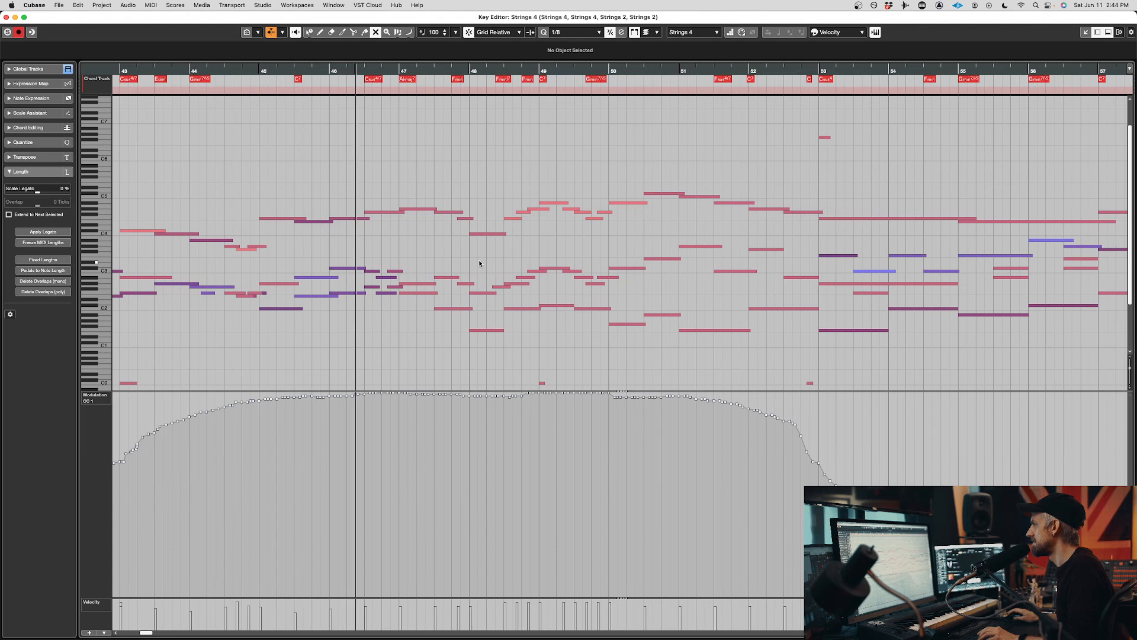
scroll(479, 262, "down", 1)
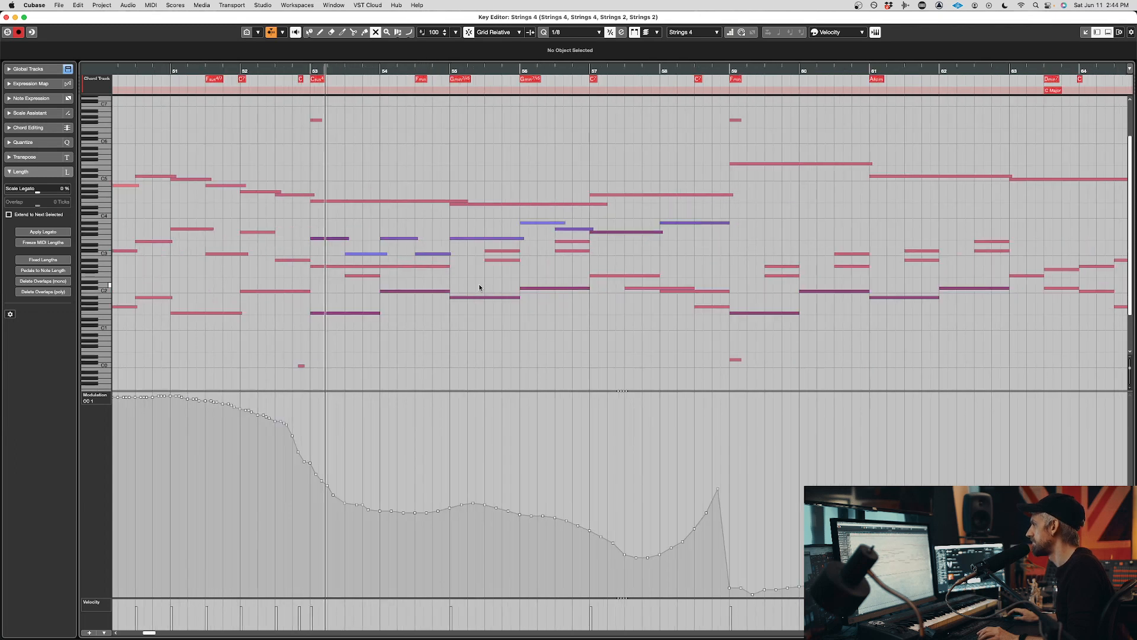
scroll(479, 286, "down", 1)
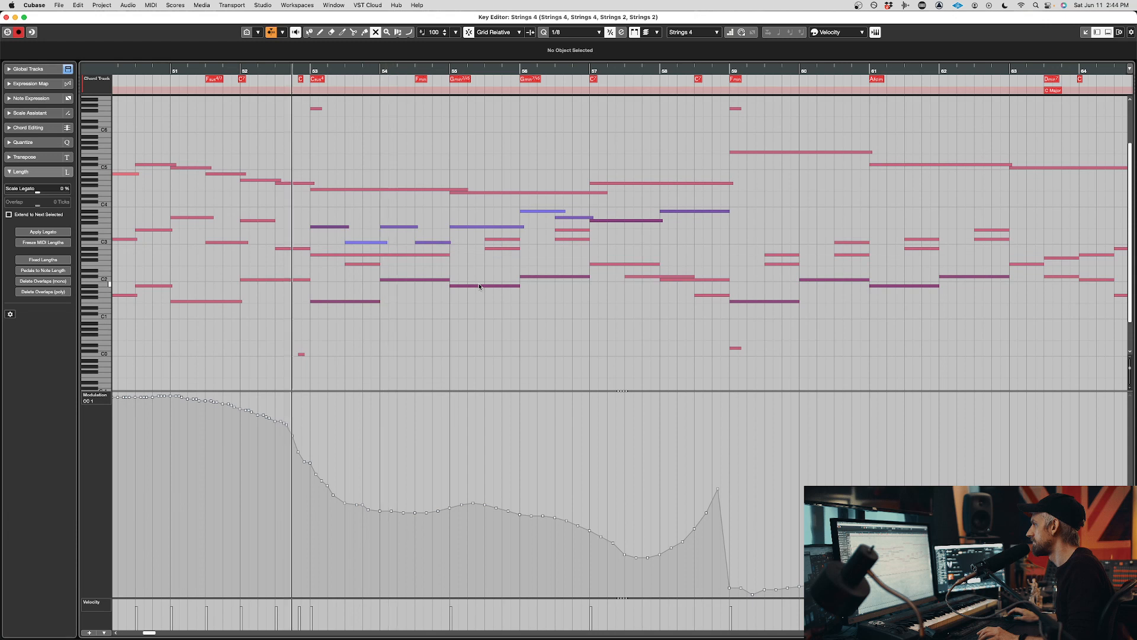
scroll(479, 282, "right", 3)
scroll(409, 264, "right", 6)
scroll(376, 271, "left", 6)
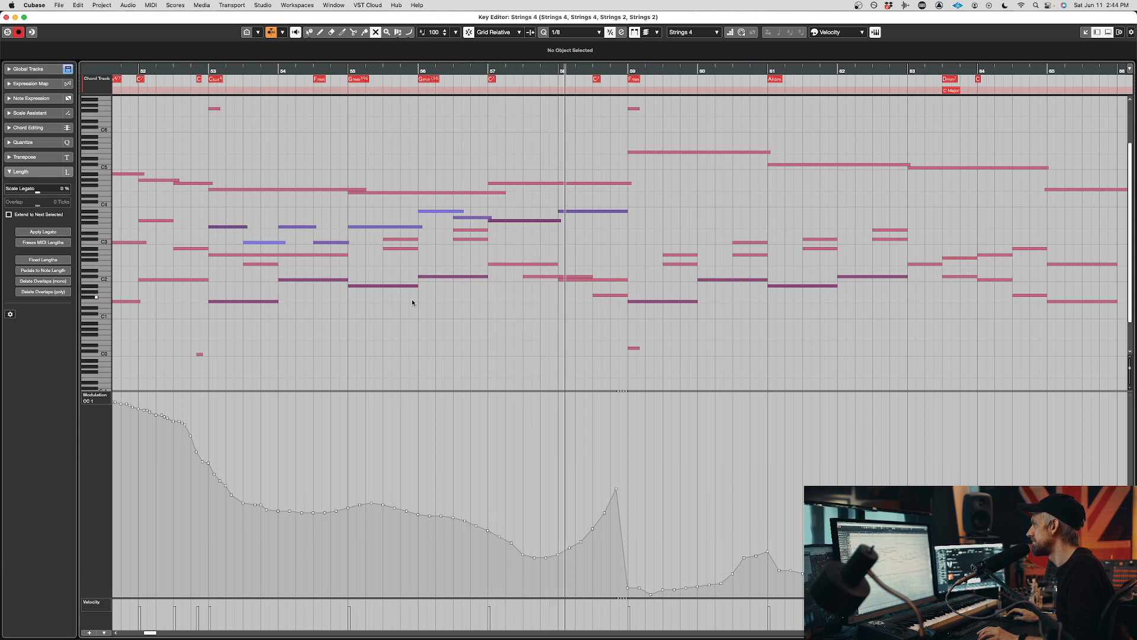
scroll(413, 302, "right", 6)
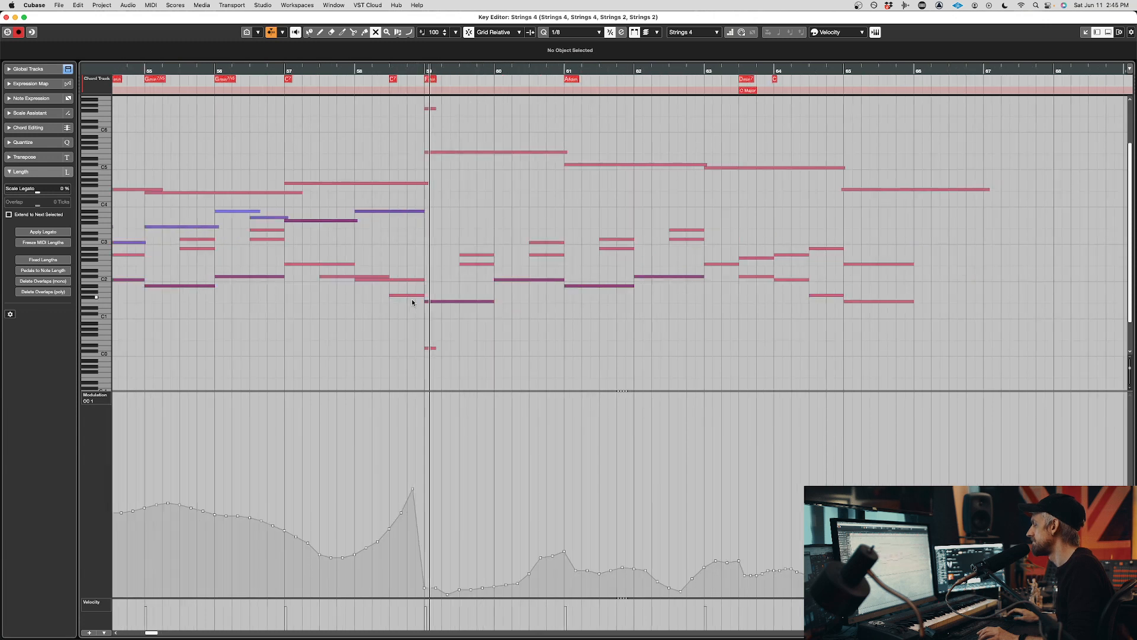
scroll(411, 298, "right", 3)
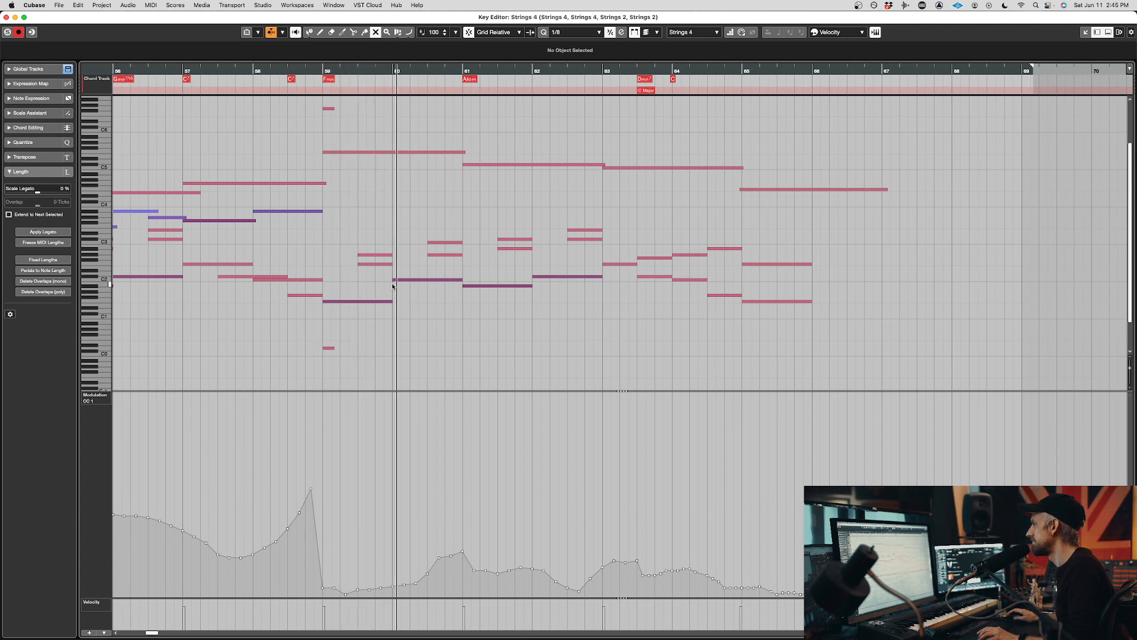
scroll(392, 285, "right", 3)
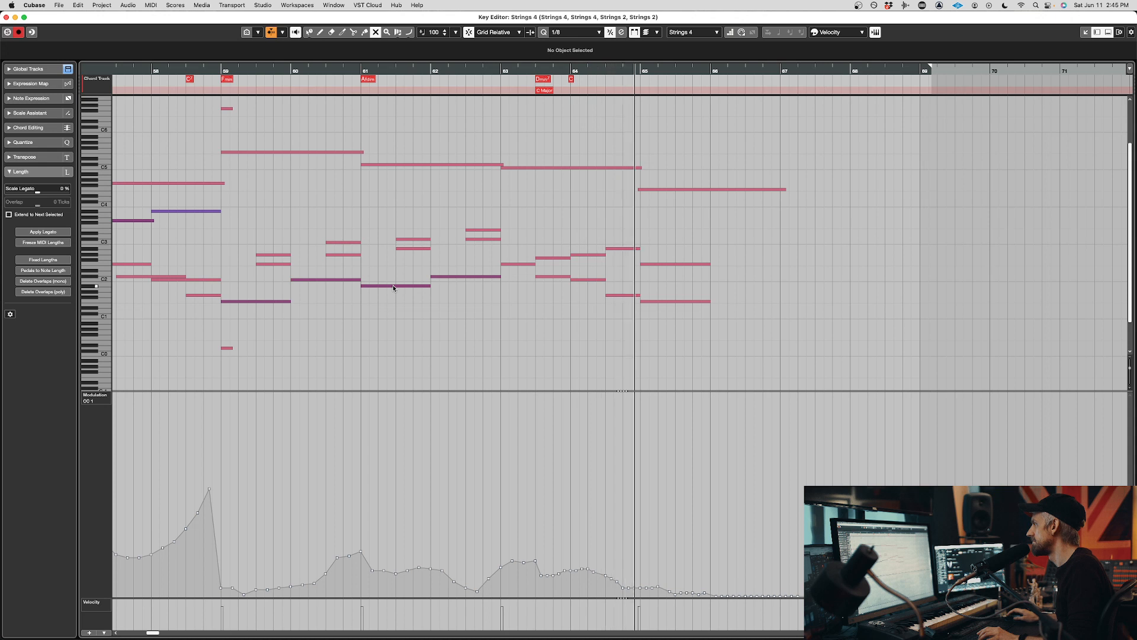
key("space")
key("Escape")
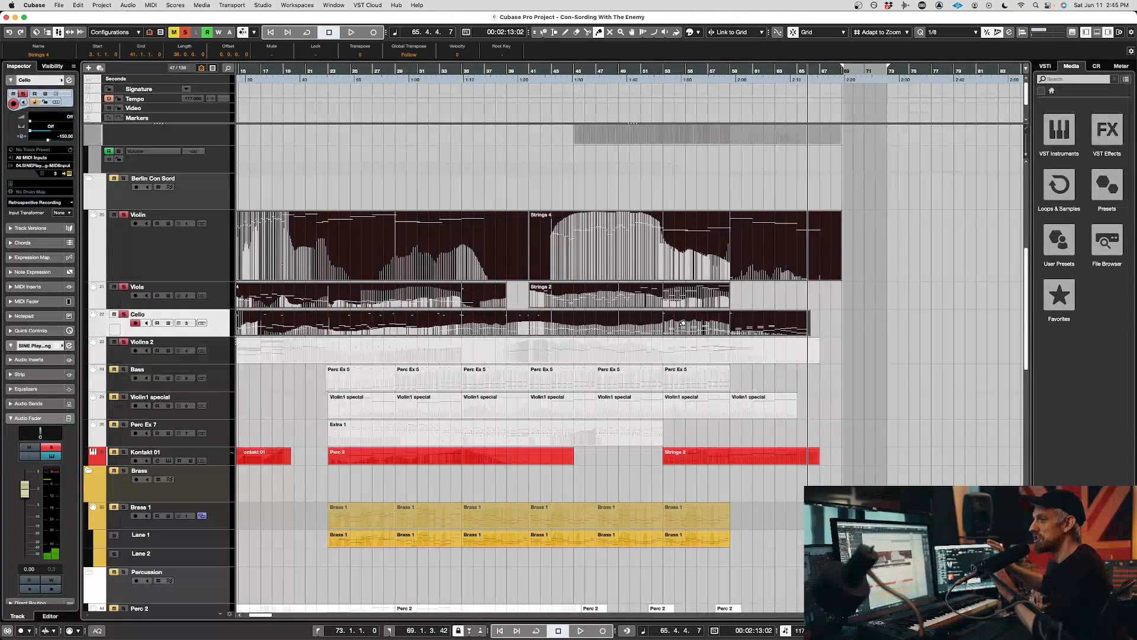
- Clear the part selection and unsolo the string tracks
left_click(855, 304)
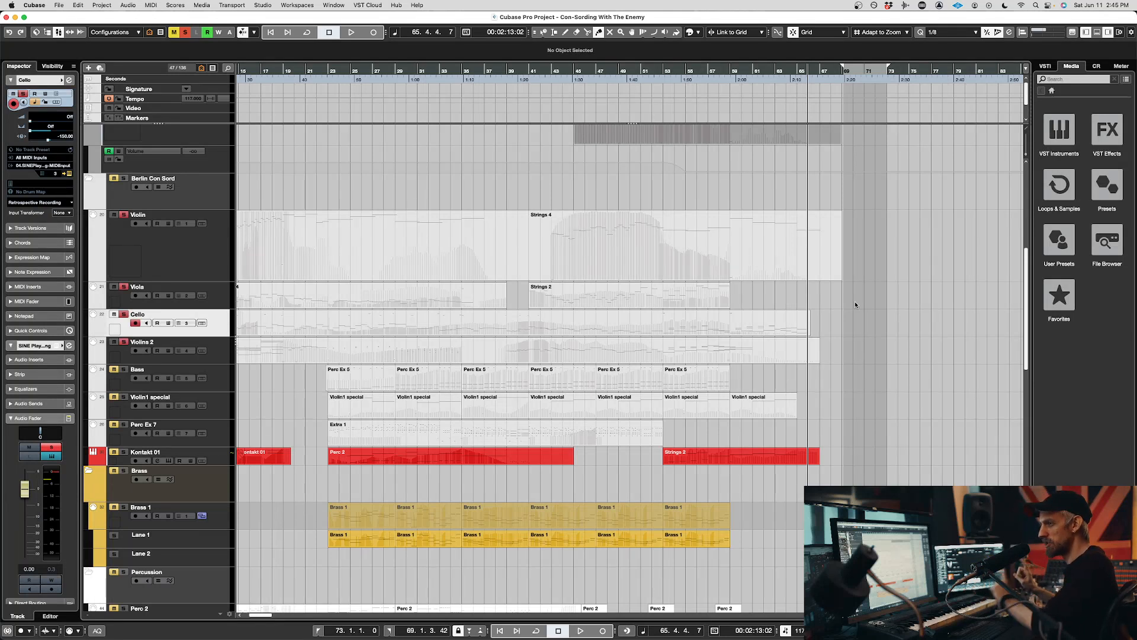
scroll(853, 309, "down", 1)
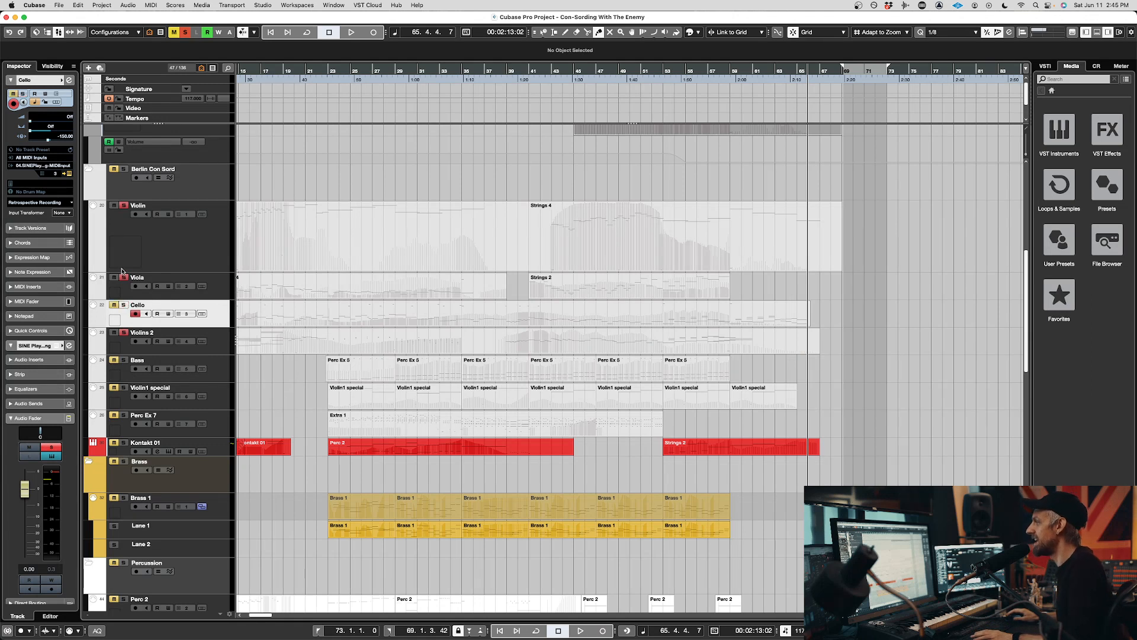
left_click(124, 333)
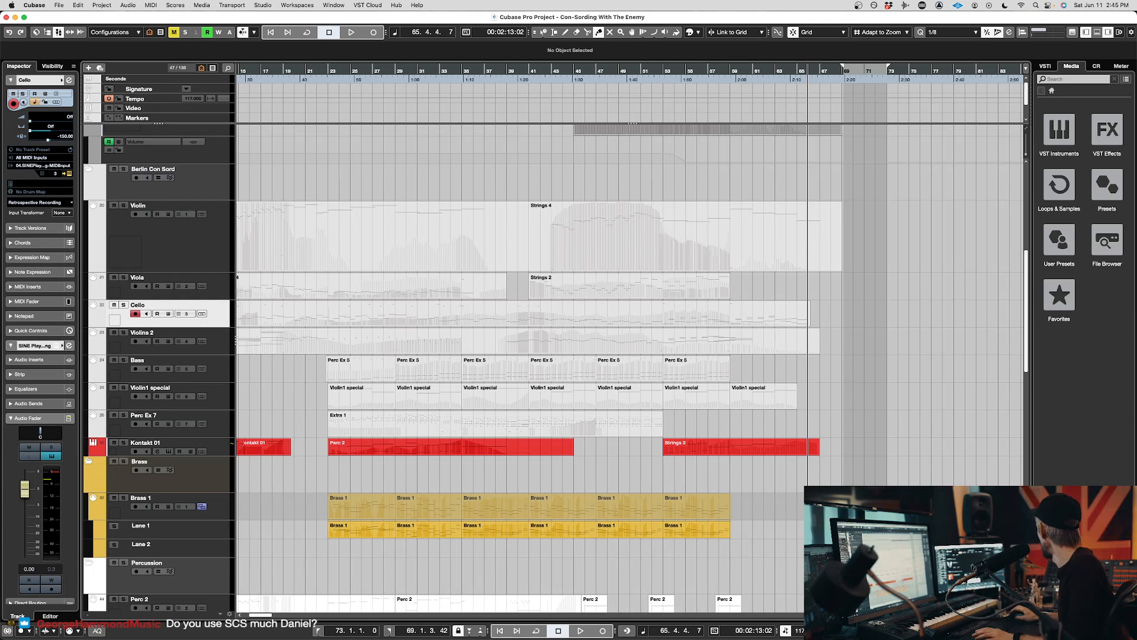
- Solo the Violin1 special track and glue its first three parts into one
scroll(260, 374, "left", 6)
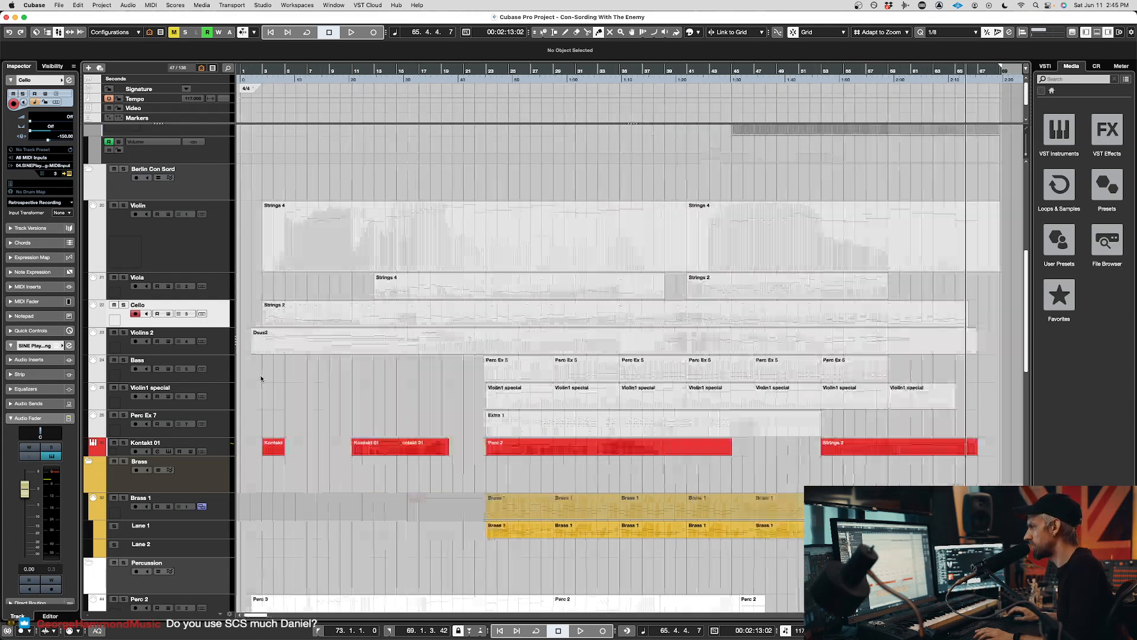
scroll(261, 374, "right", 4)
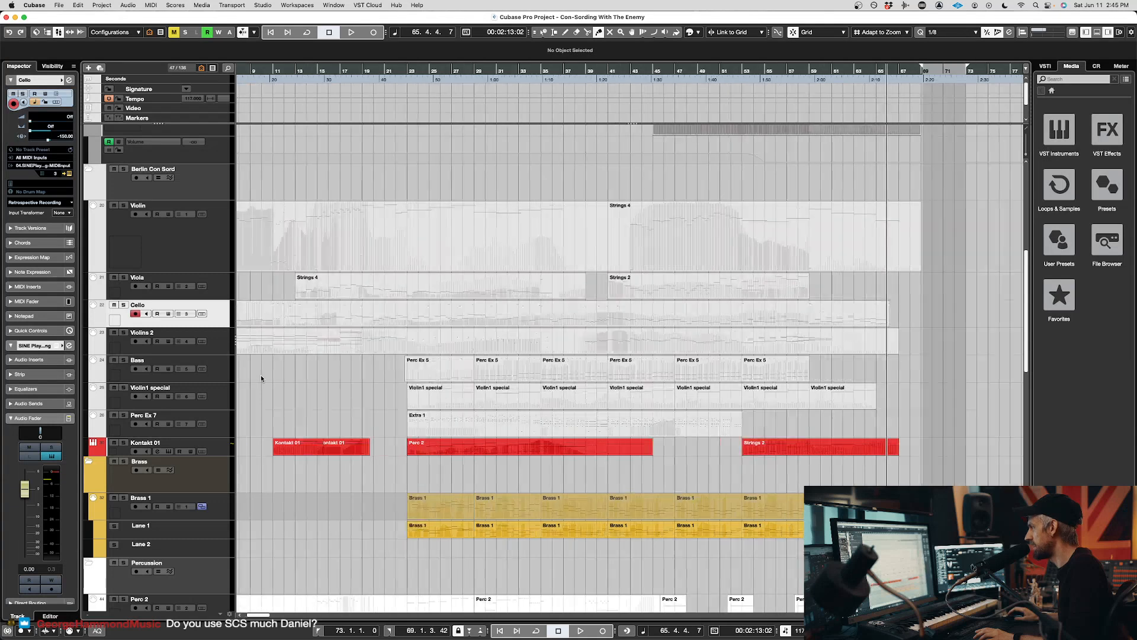
left_click(123, 388)
left_click(425, 392)
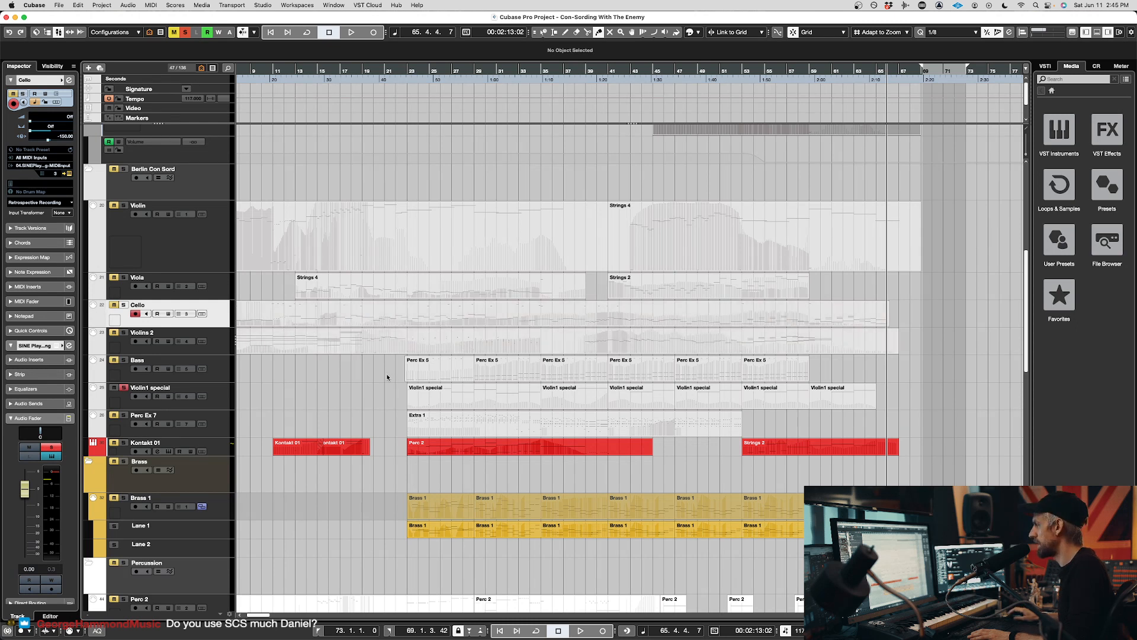
left_click(481, 401)
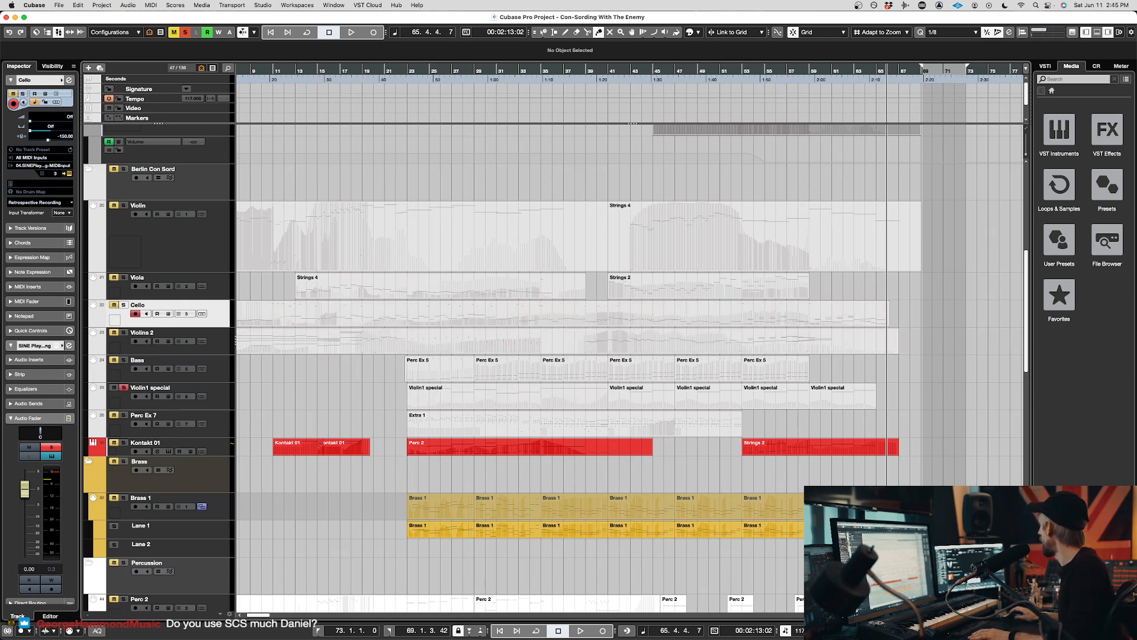
- Examine the Violins I Specials articulations and their keyswitches in SINE Player, and close the plug-in
key("F11")
scroll(761, 323, "down", 5)
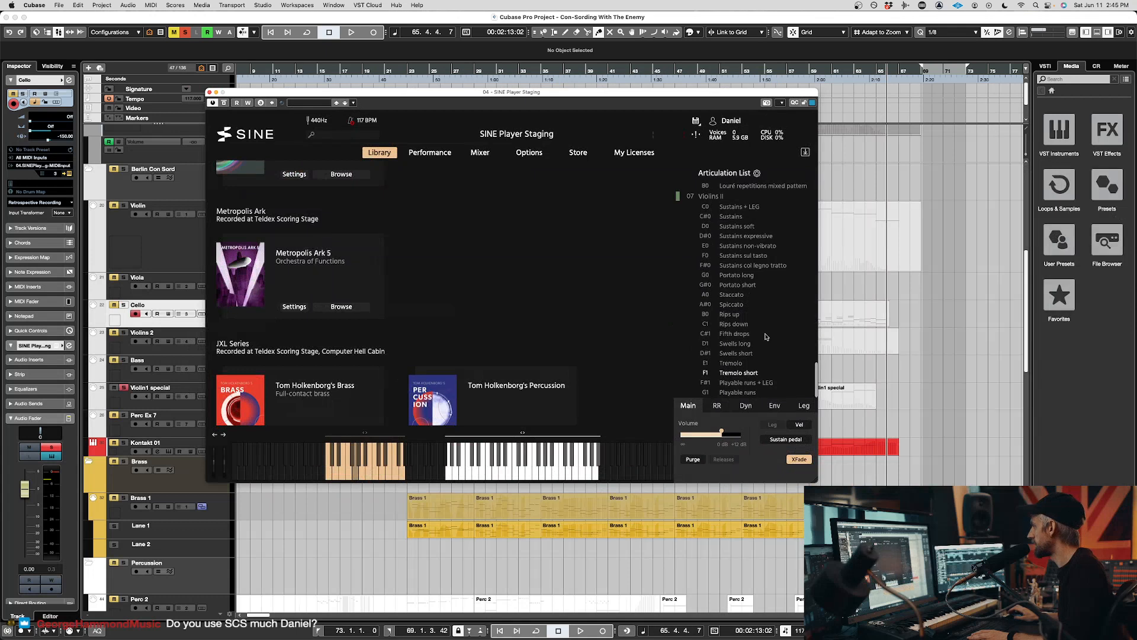
scroll(755, 326, "up", 10)
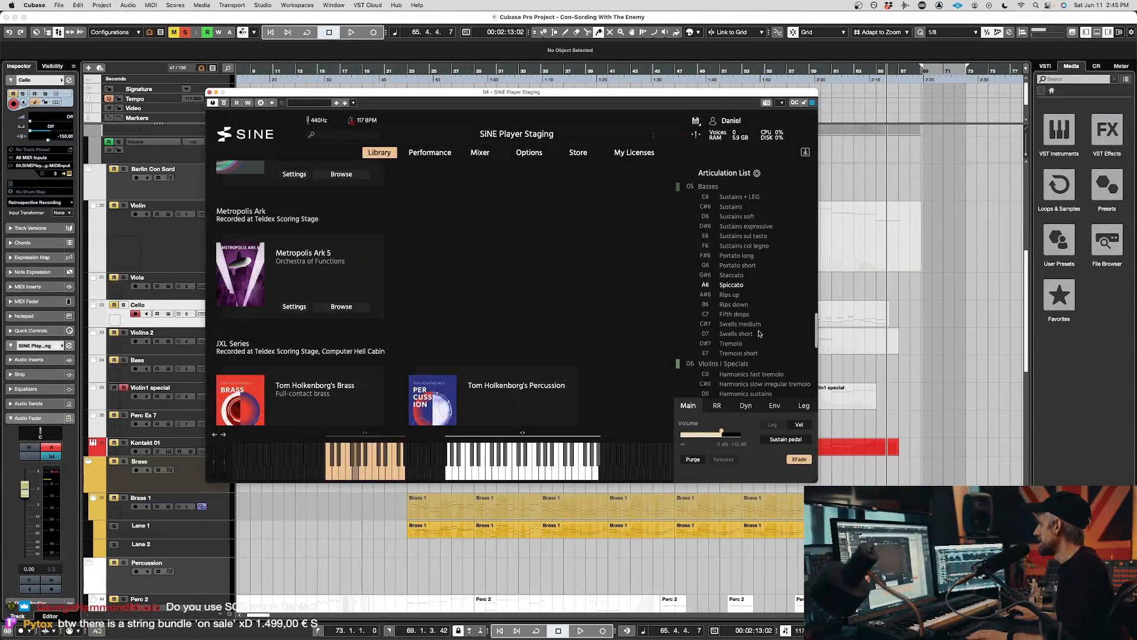
scroll(744, 333, "down", 3)
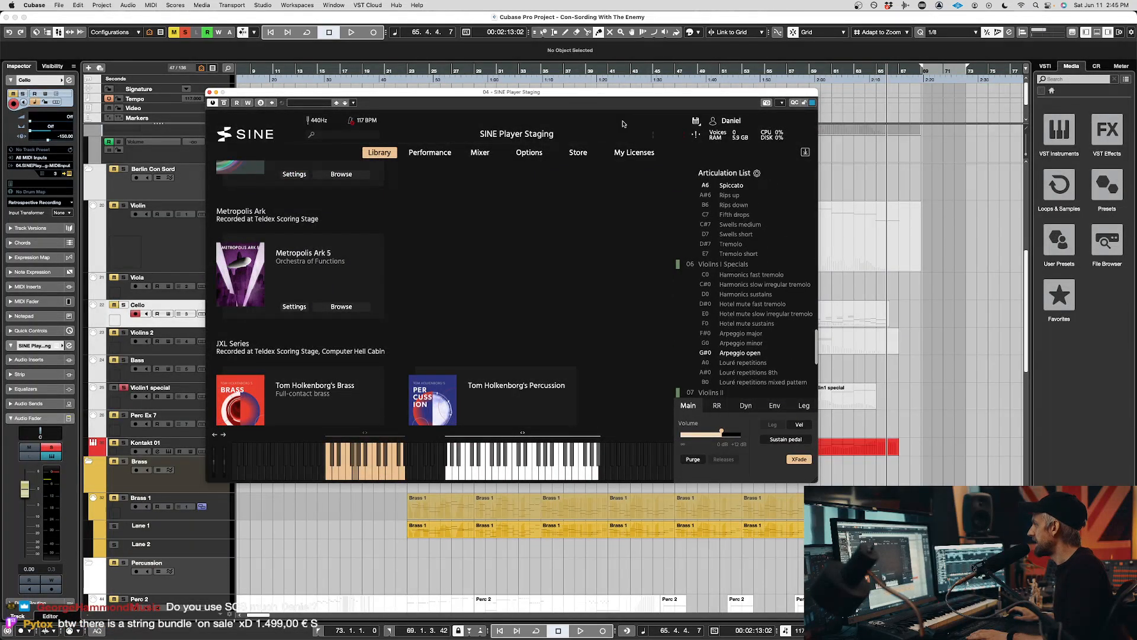
left_click_drag(584, 91, 591, 93)
key("F11")
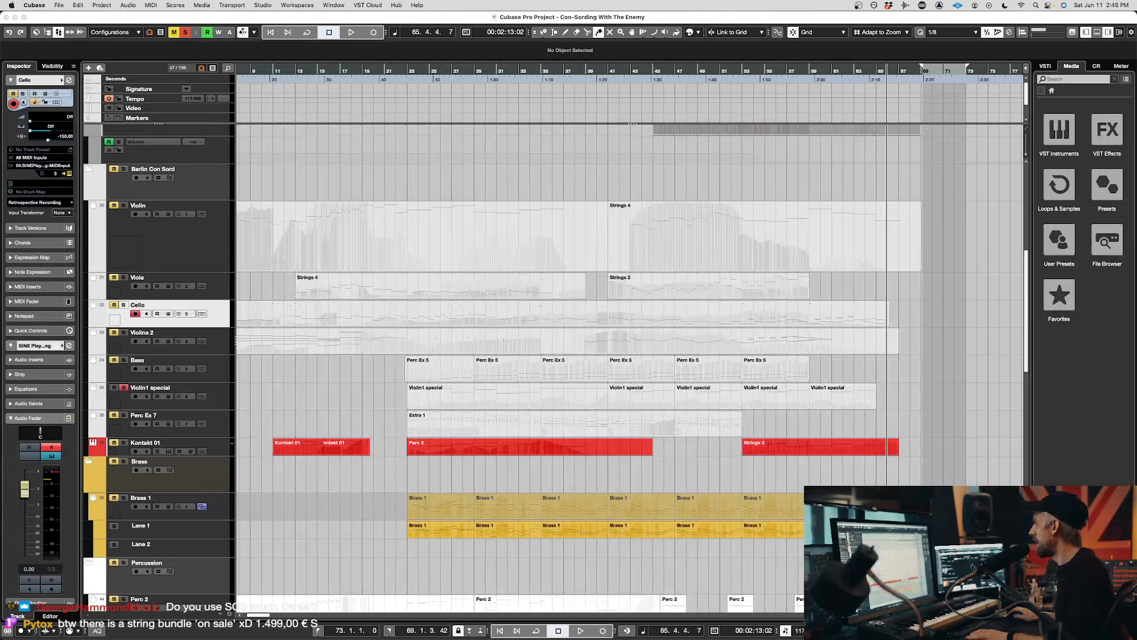
- Glue the next Violin1 special part onto the first one and select the joined part from bar 23 to 47
left_click(414, 389)
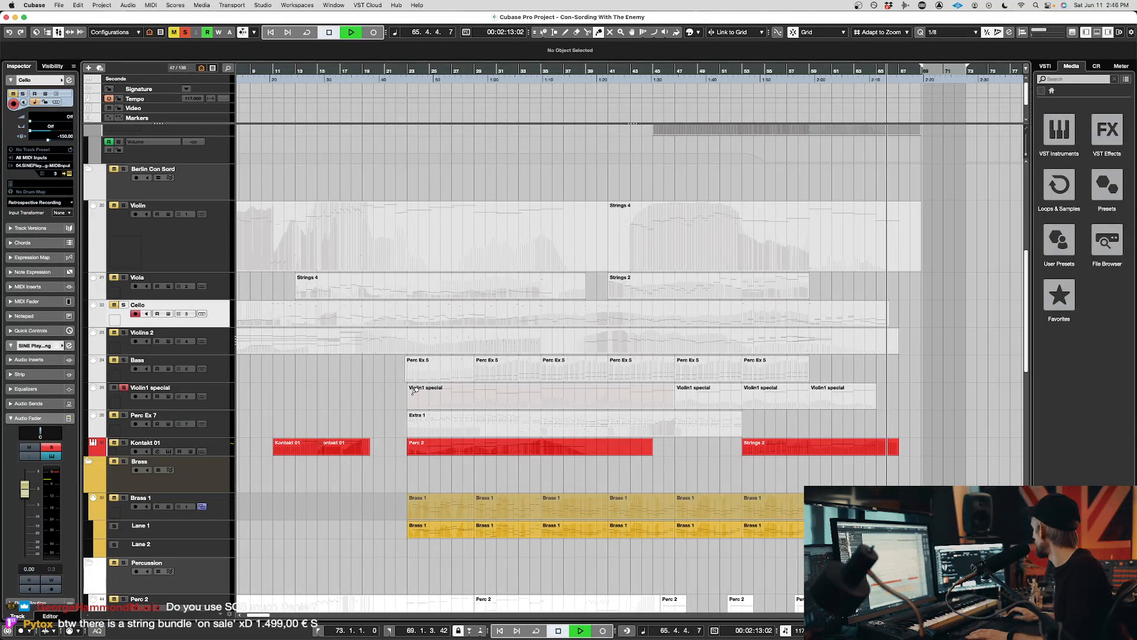
scroll(414, 390, "left", 5)
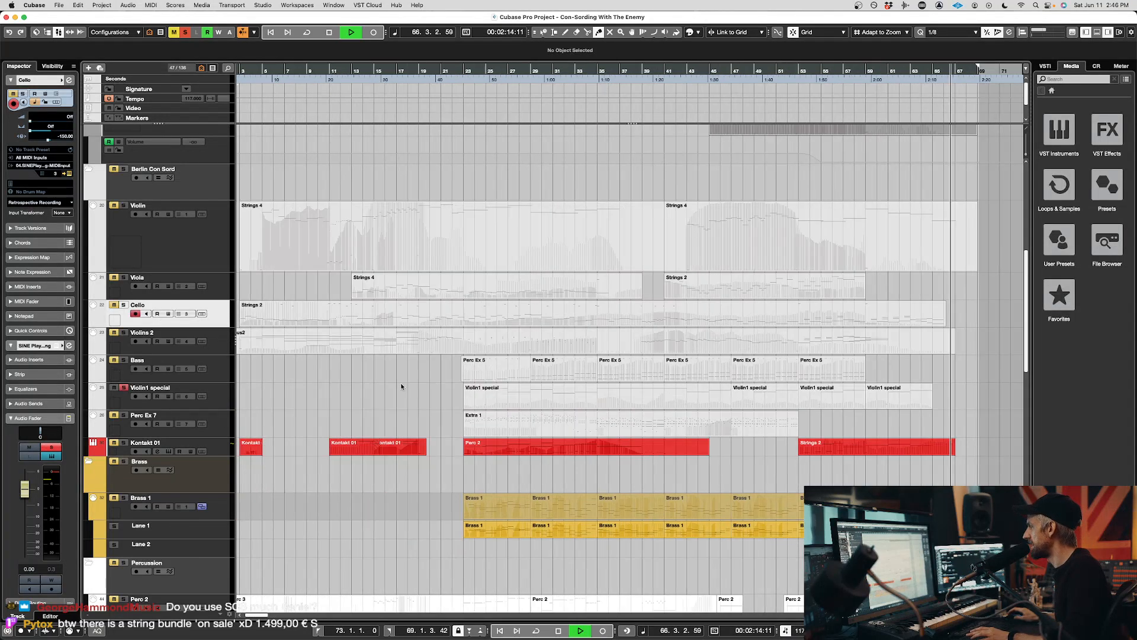
key("1")
left_click(500, 393)
scroll(355, 409, "left", 2)
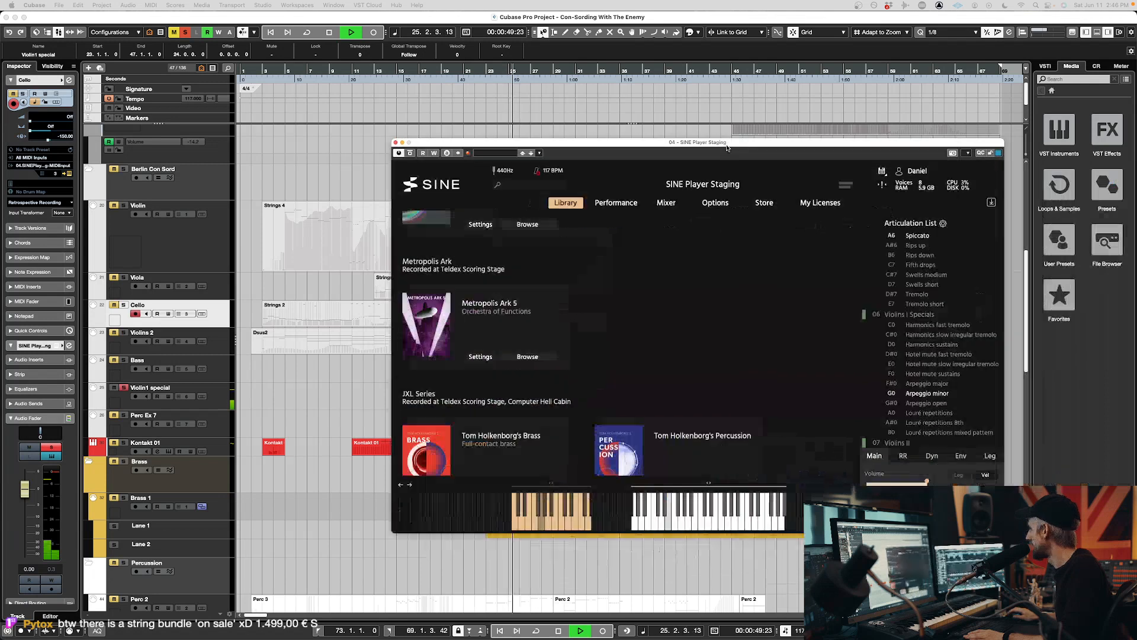
- Shrink the SINE Player window and place it so both the Articulation List and the Violin1 special part can be seen
left_click_drag(727, 148, 645, 85)
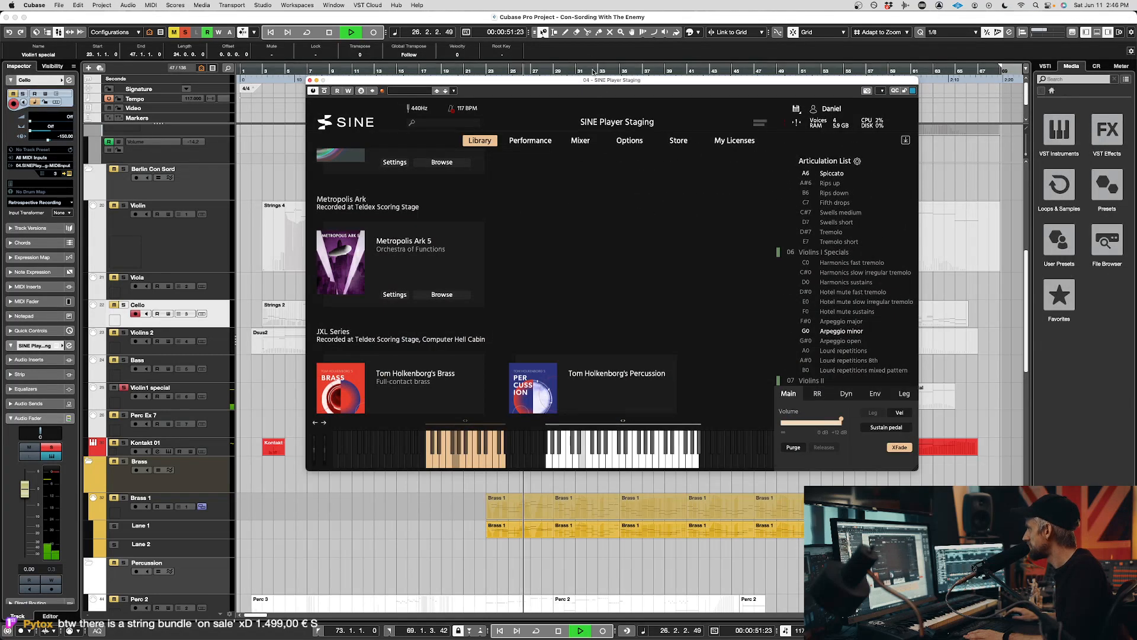
left_click_drag(592, 79, 565, 32)
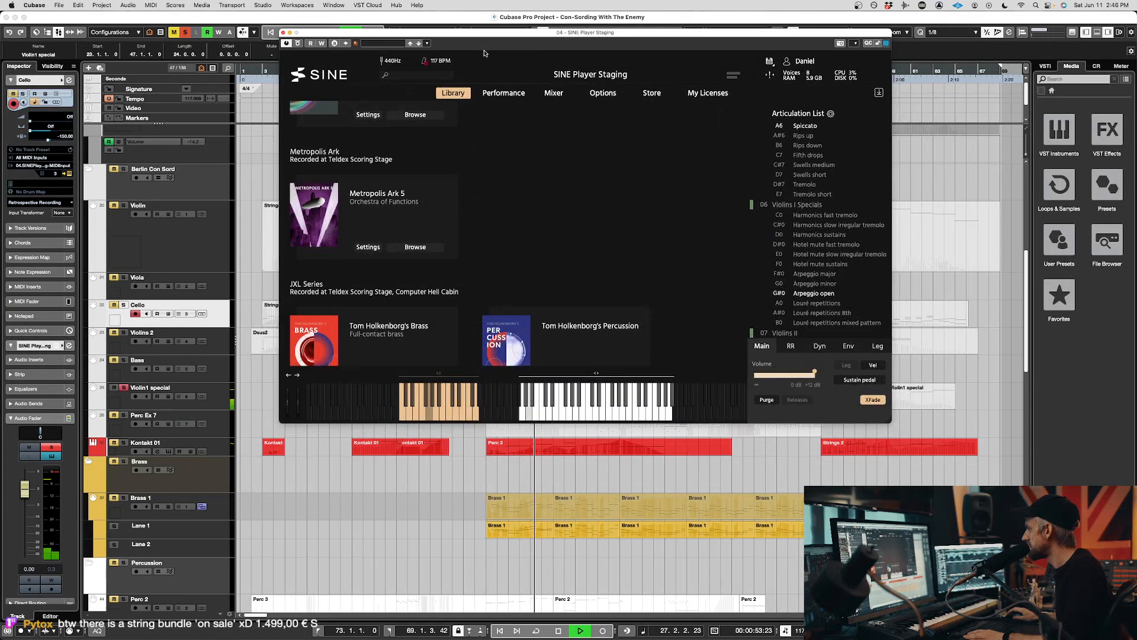
left_click_drag(496, 32, 537, 57)
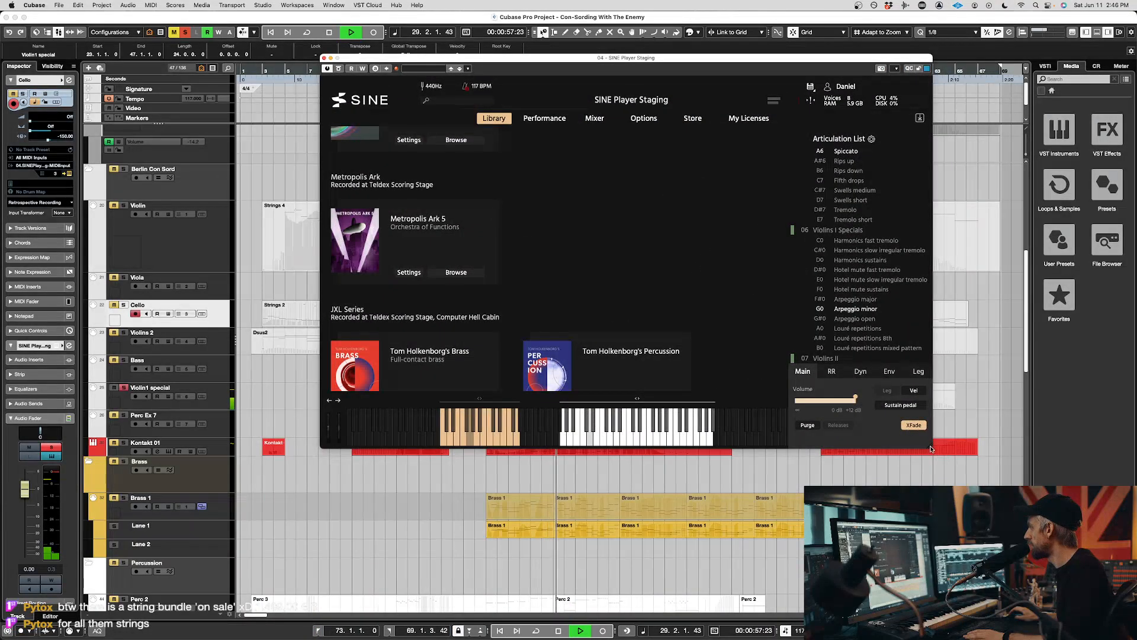
left_click_drag(931, 448, 764, 486)
left_click_drag(518, 62, 818, 22)
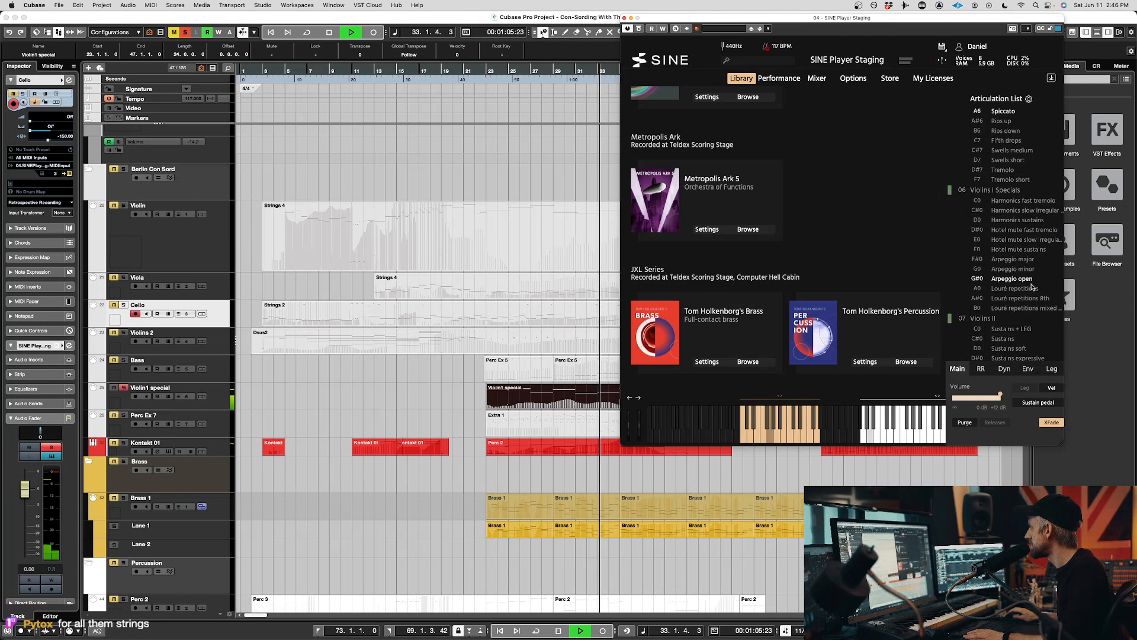
- Play the Violin1 special part from bar 23 and examine how its keyswitches change the Violins I Specials articulations, then stop playback
key("space")
key("space")
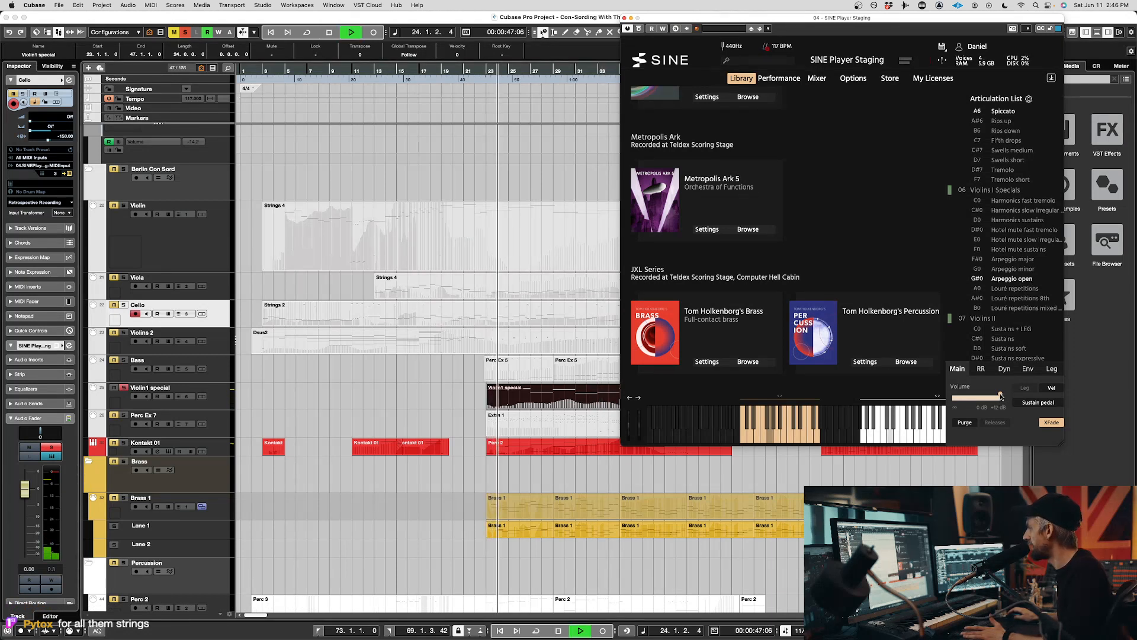
left_click(1016, 279)
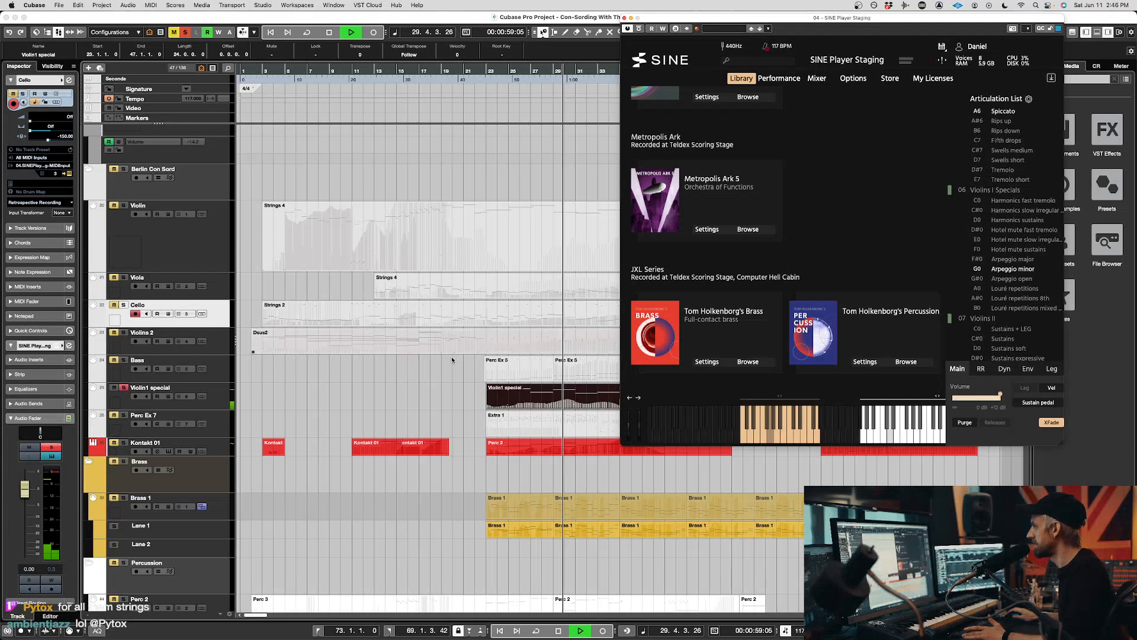
key("space")
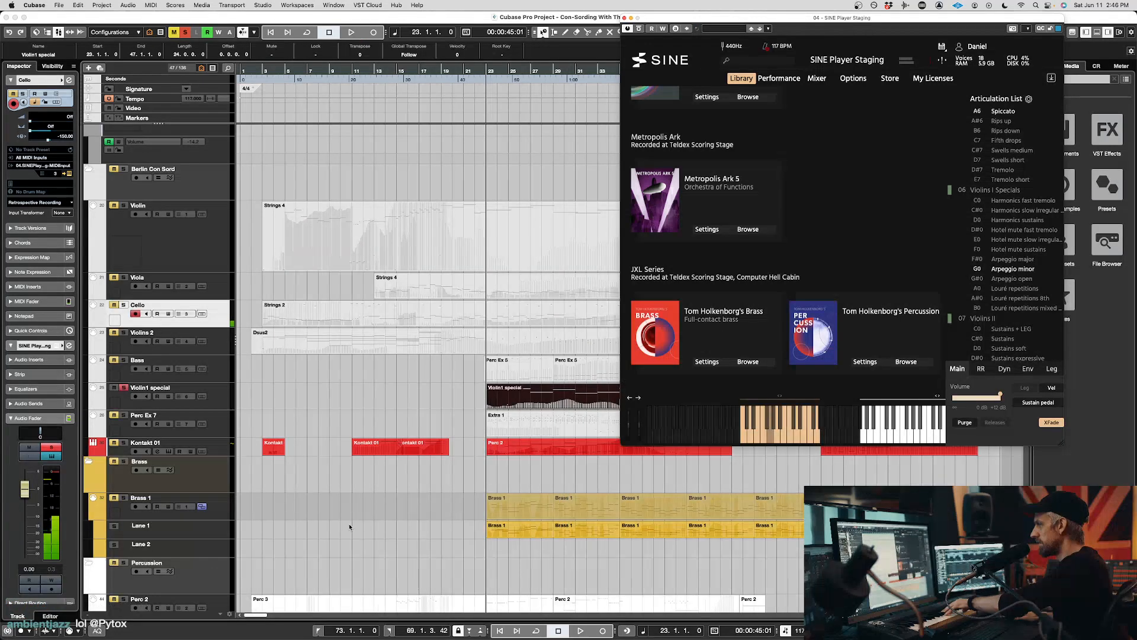
- Audition the Arpeggio open articulation on the Violin1 special track, then select and solo the Extra 1 track
left_click(214, 386)
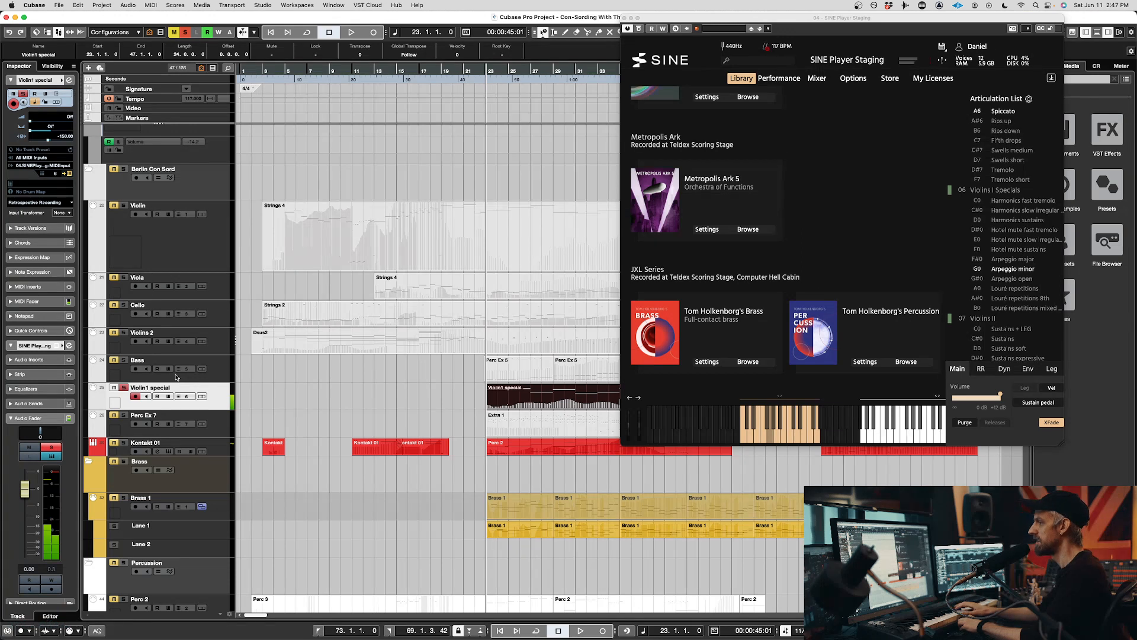
left_click(1020, 281)
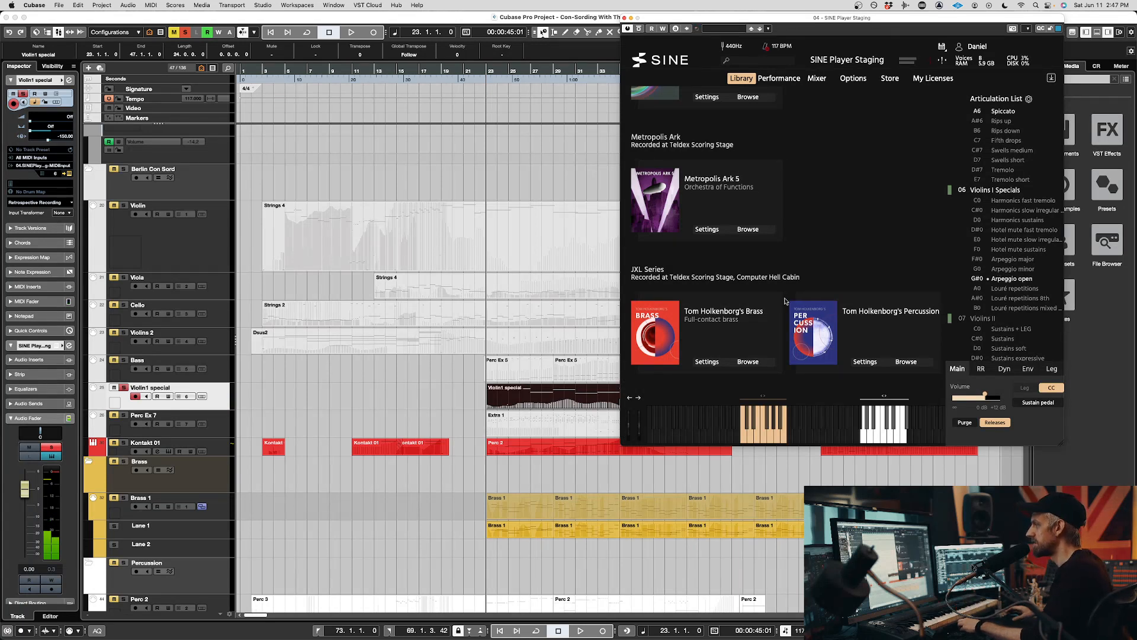
scroll(200, 513, "down", 10)
left_click(114, 487)
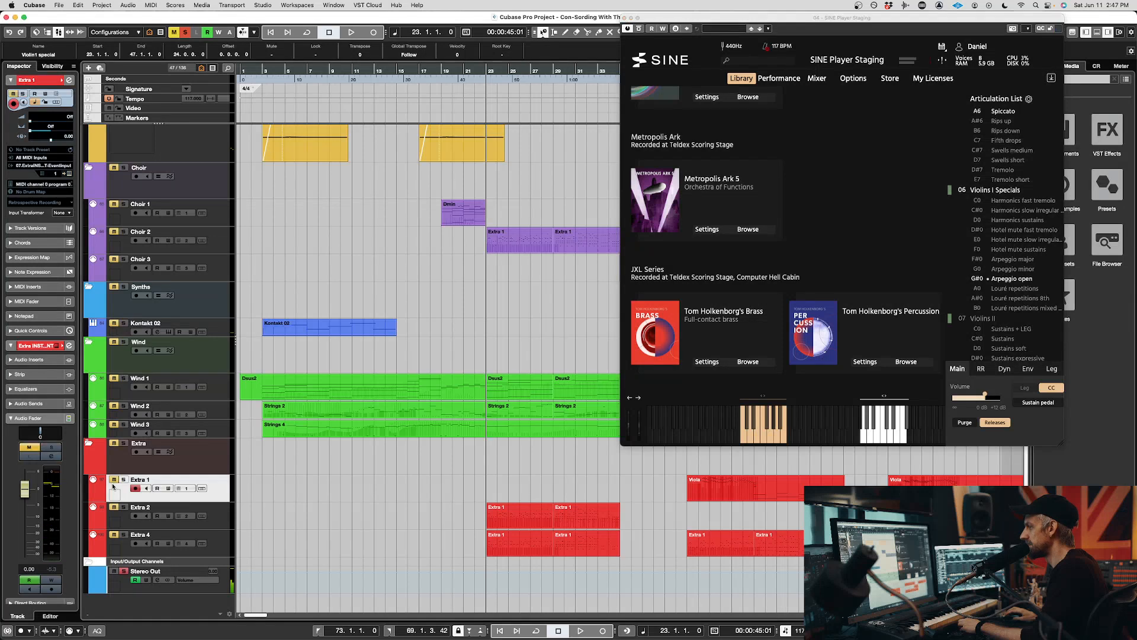
left_click(112, 480)
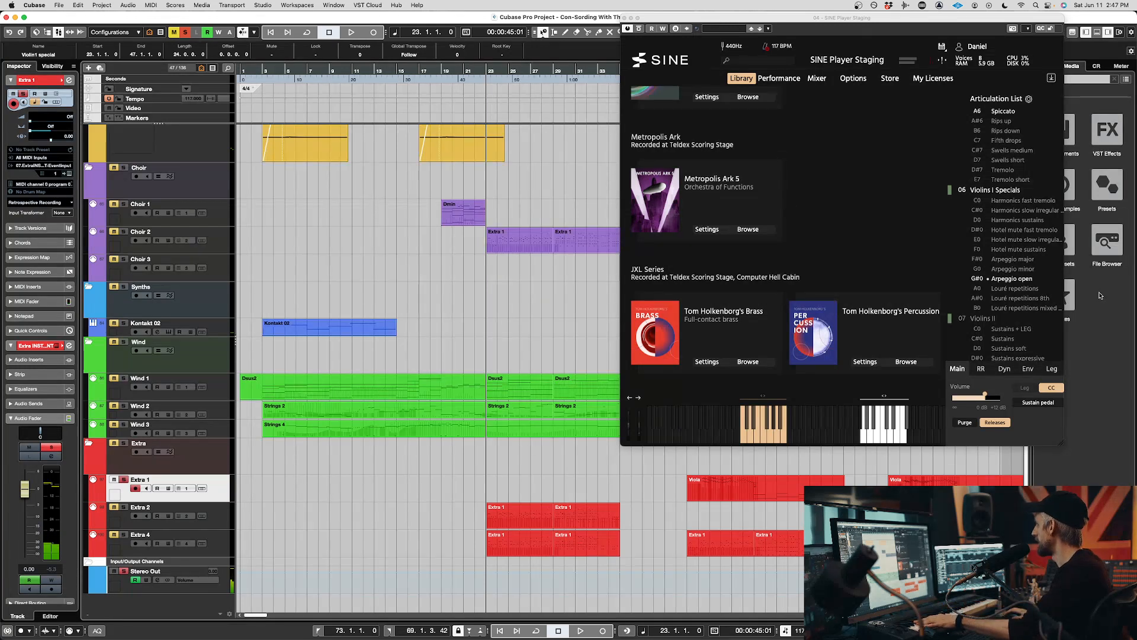
- Switch Violins I Specials to Arpeggio minor and compare it on the Violin1 special track with the Extra 1 sound
left_click(1016, 277)
left_click(1014, 269)
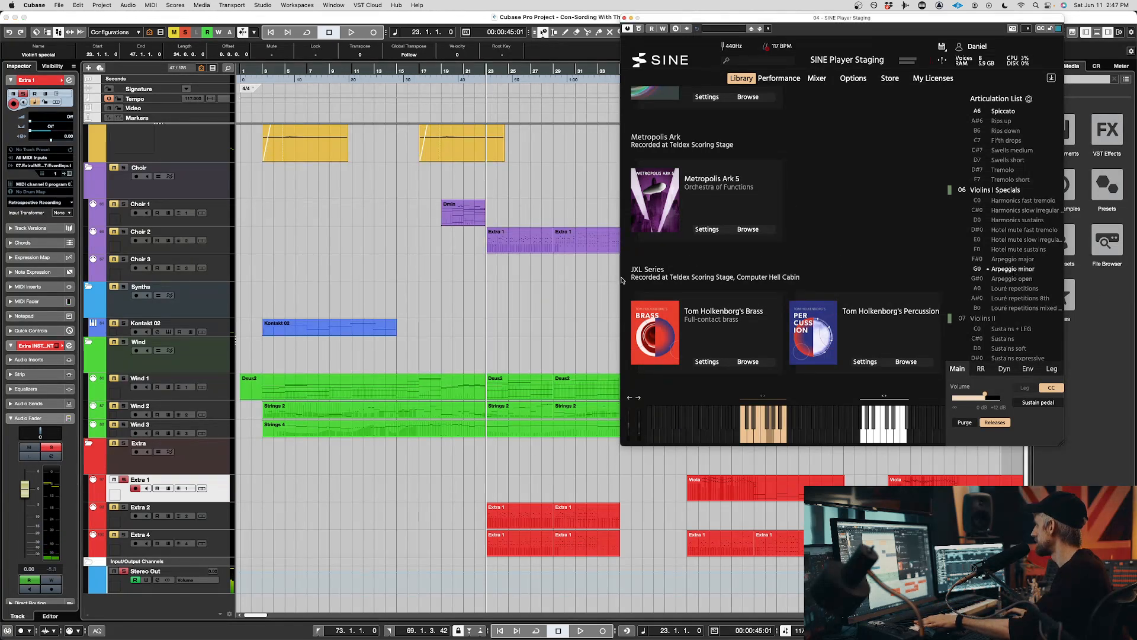
scroll(231, 232, "up", 15)
scroll(234, 233, "down", 3)
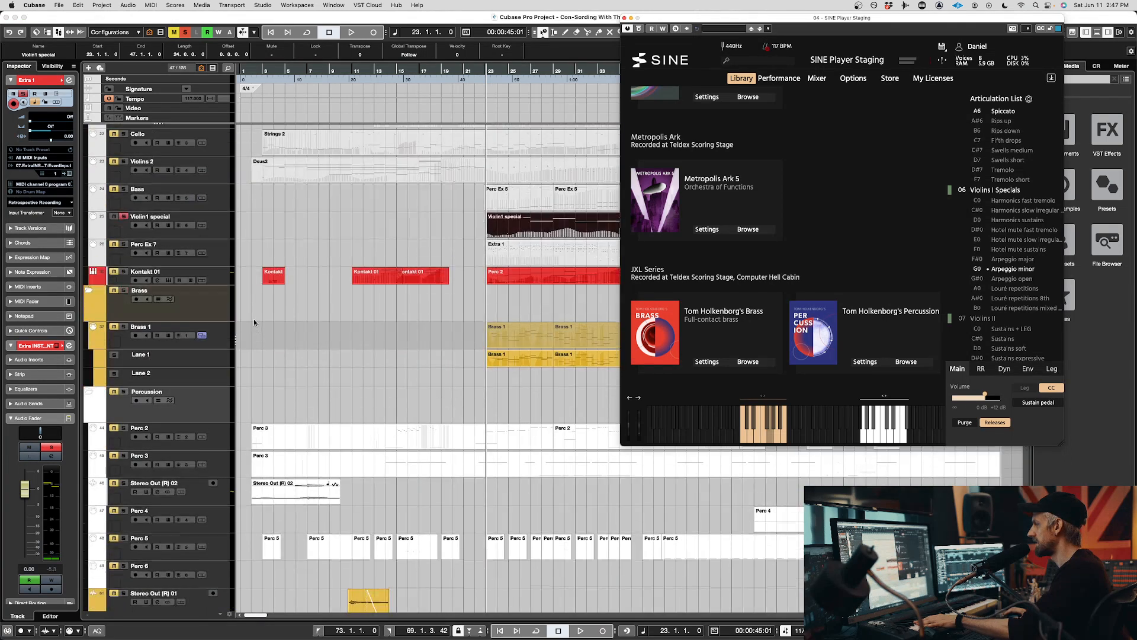
left_click(212, 244)
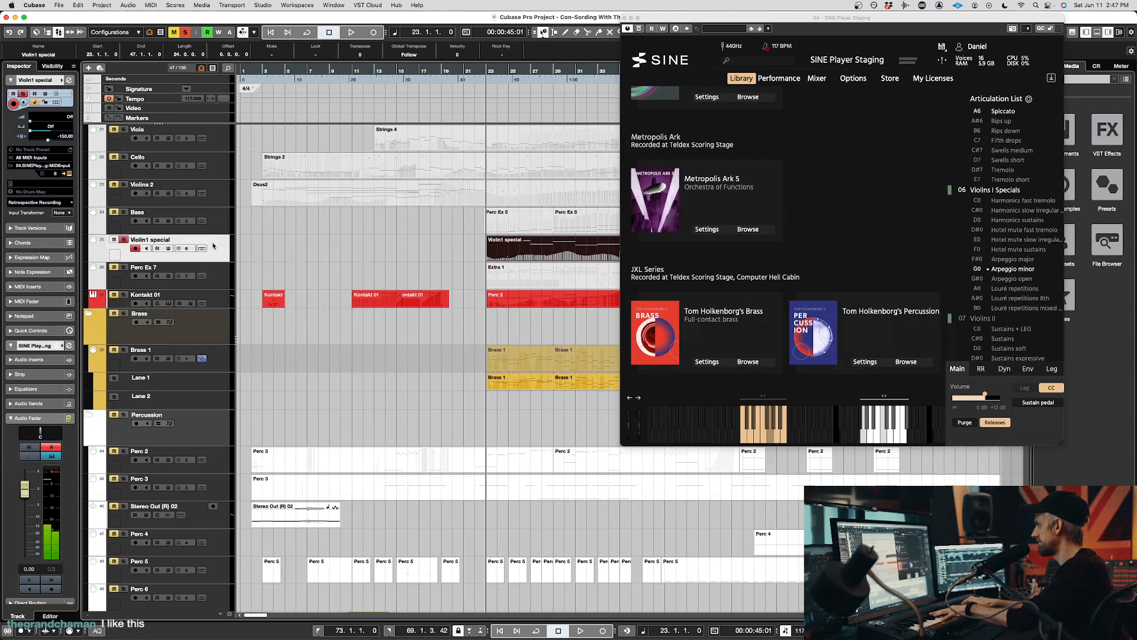
scroll(196, 338, "down", 15)
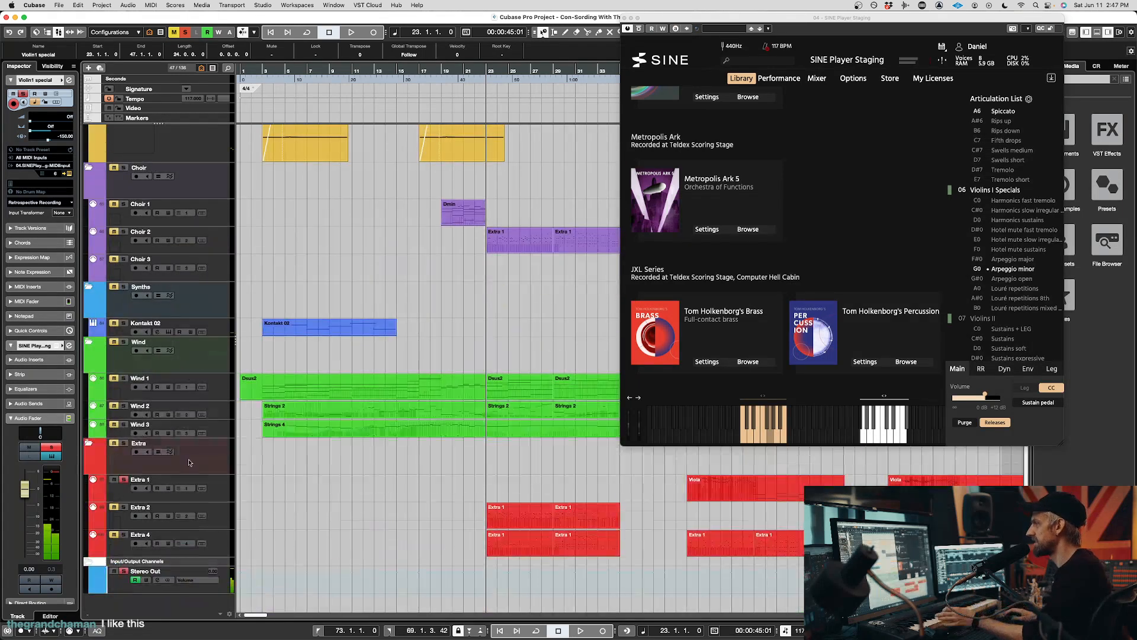
left_click(216, 498)
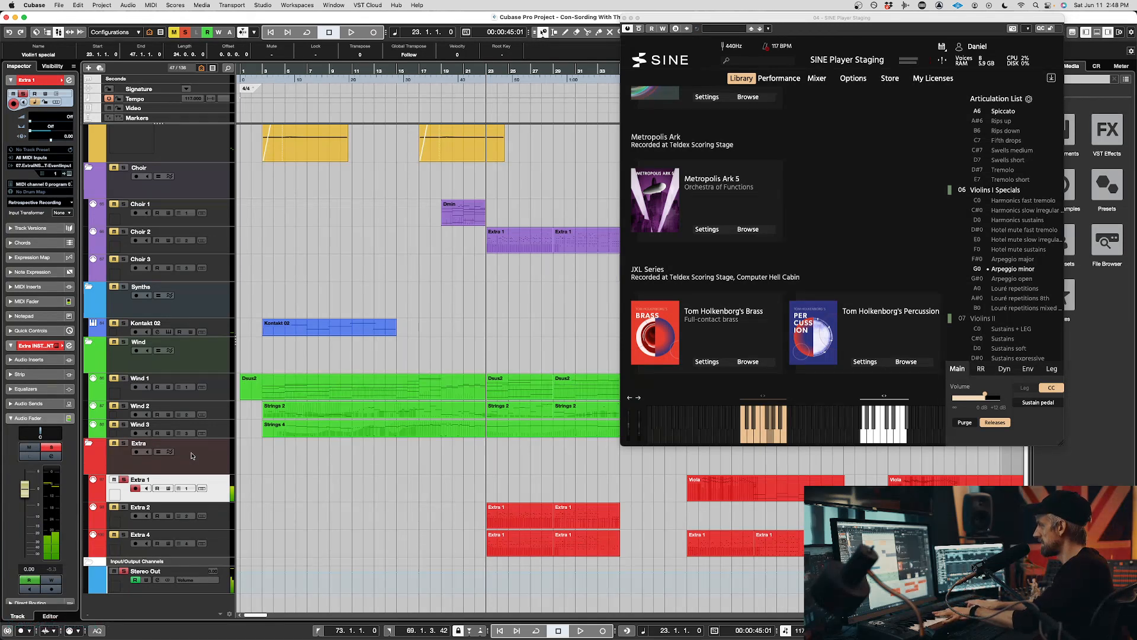
- Return to the Violin1 special track and audition the Arpeggio major and Harmonics fast tremolo articulations
scroll(302, 339, "down", 10)
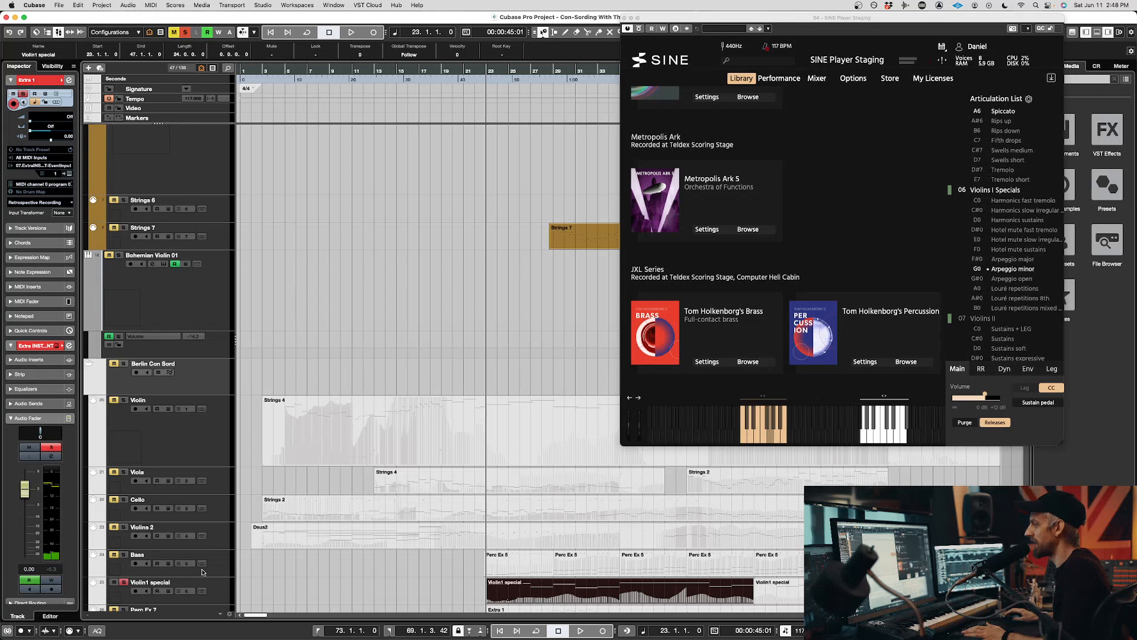
left_click(220, 594)
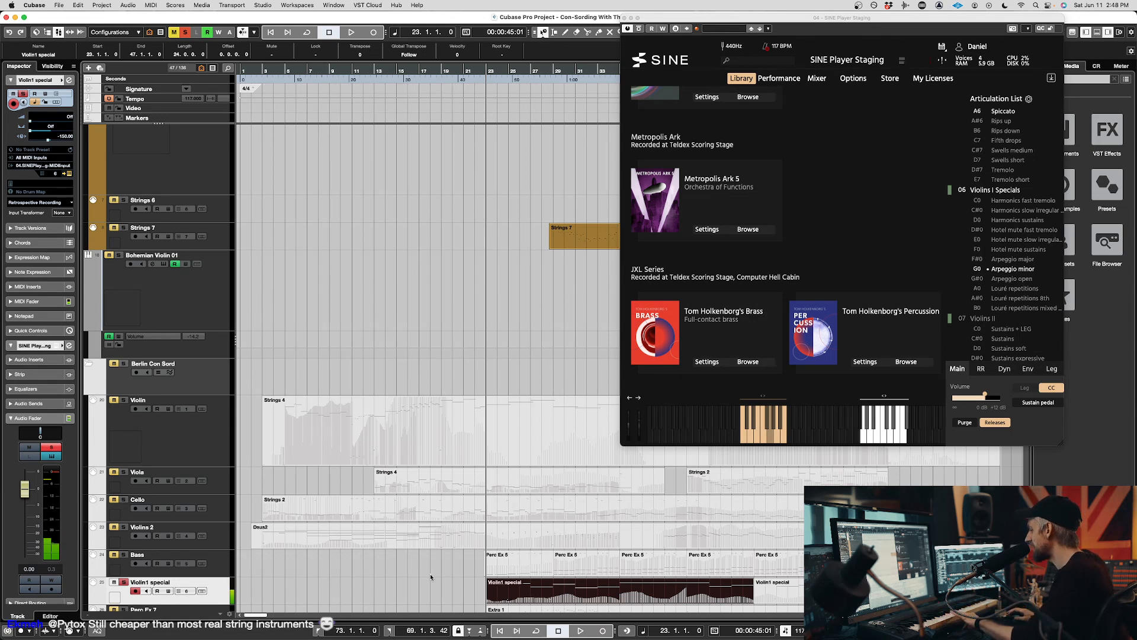
left_click(1013, 259)
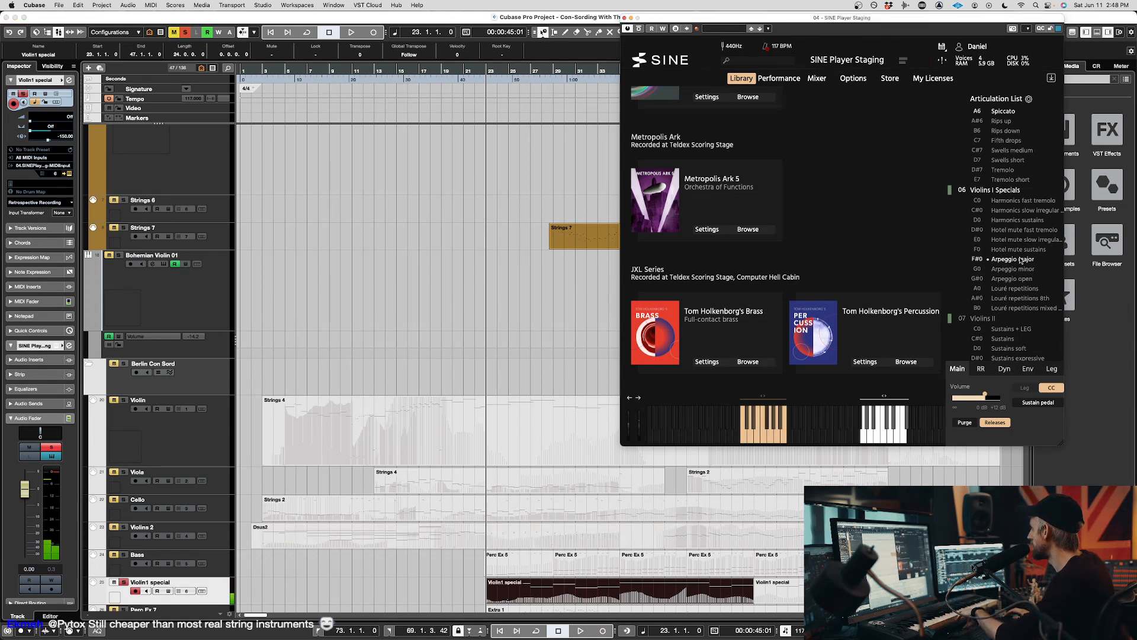
left_click(1018, 202)
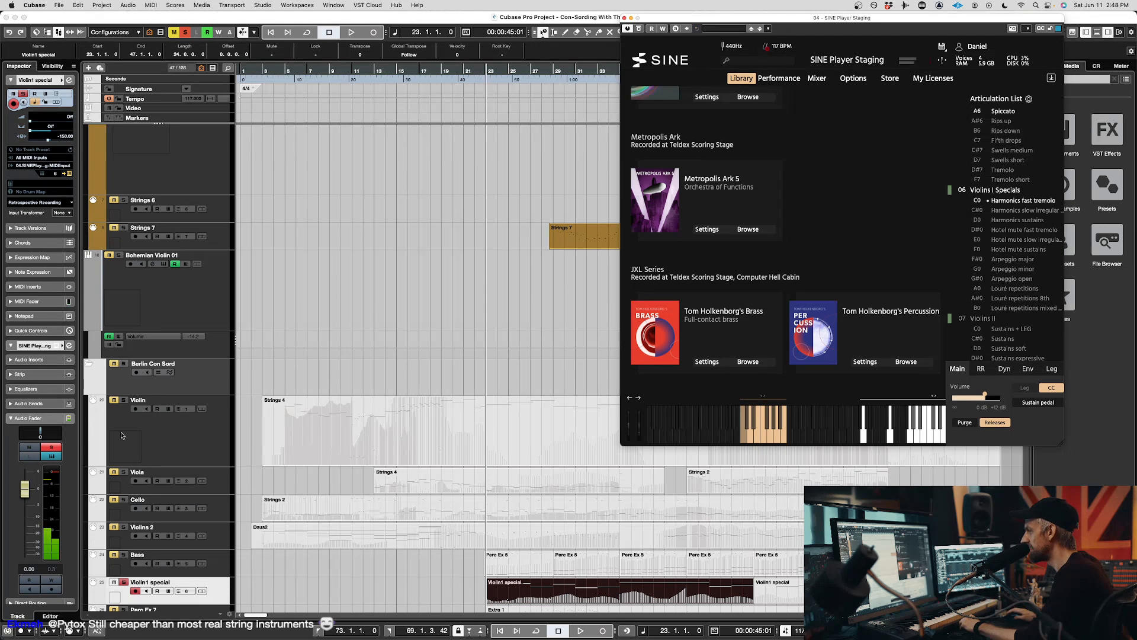
- Solo the Cello and Viola tracks, leaving the Viola track selected for live playing
left_click(225, 507)
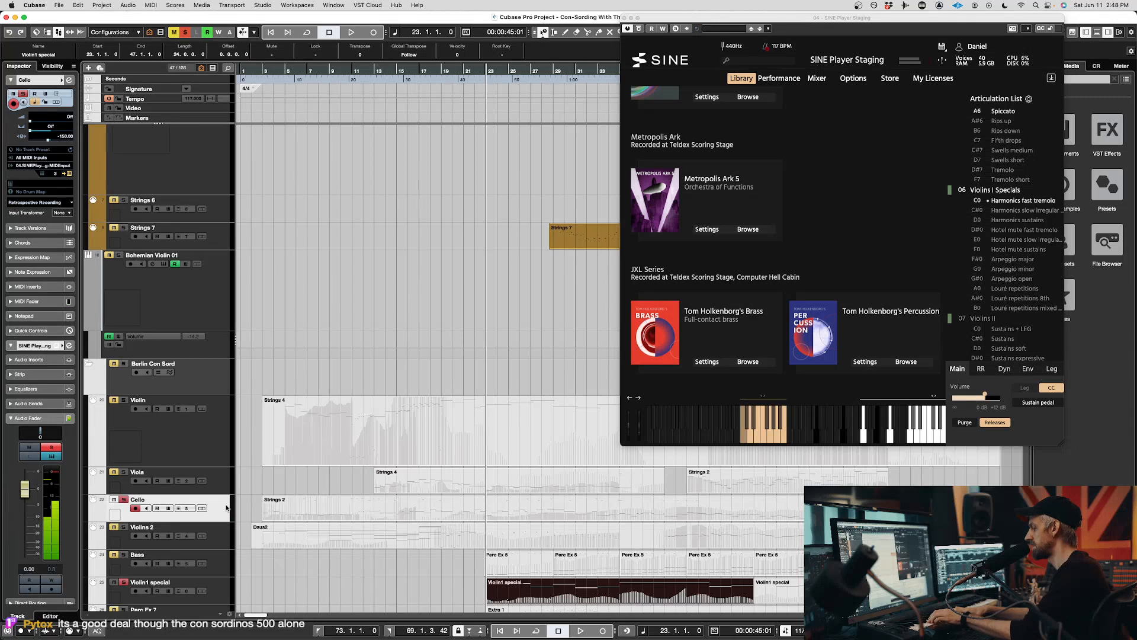
left_click(216, 448)
left_click(124, 472)
left_click(215, 474)
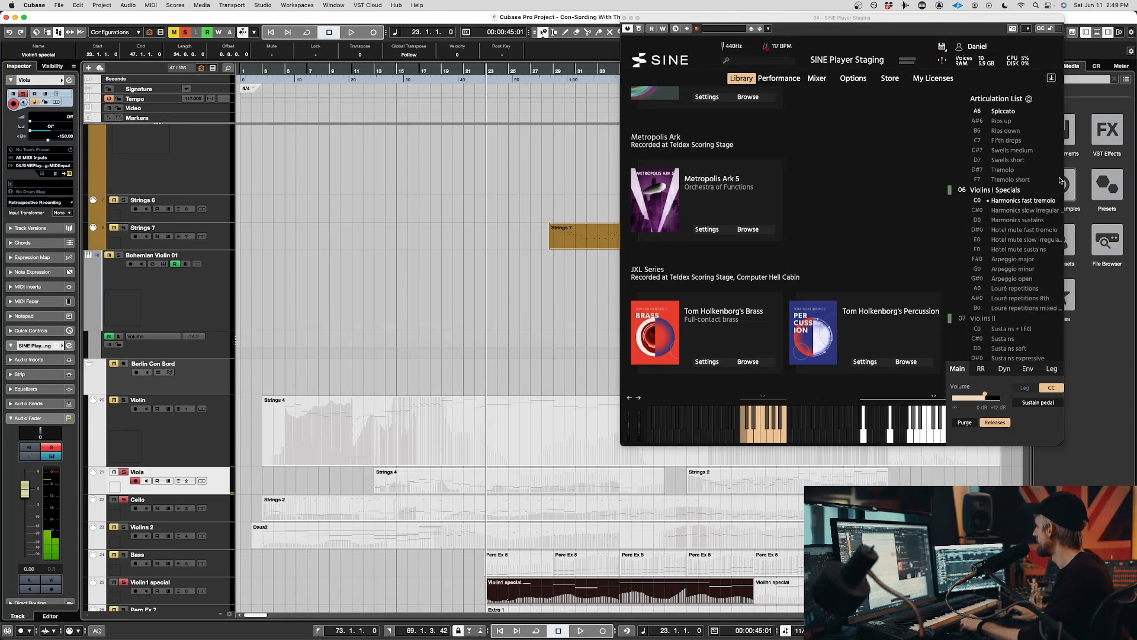
- Audition the Sustains soft and Sustains col legno tratto articulations of the Violas in SINE Player
scroll(998, 206, "up", 5)
scroll(998, 206, "up", 15)
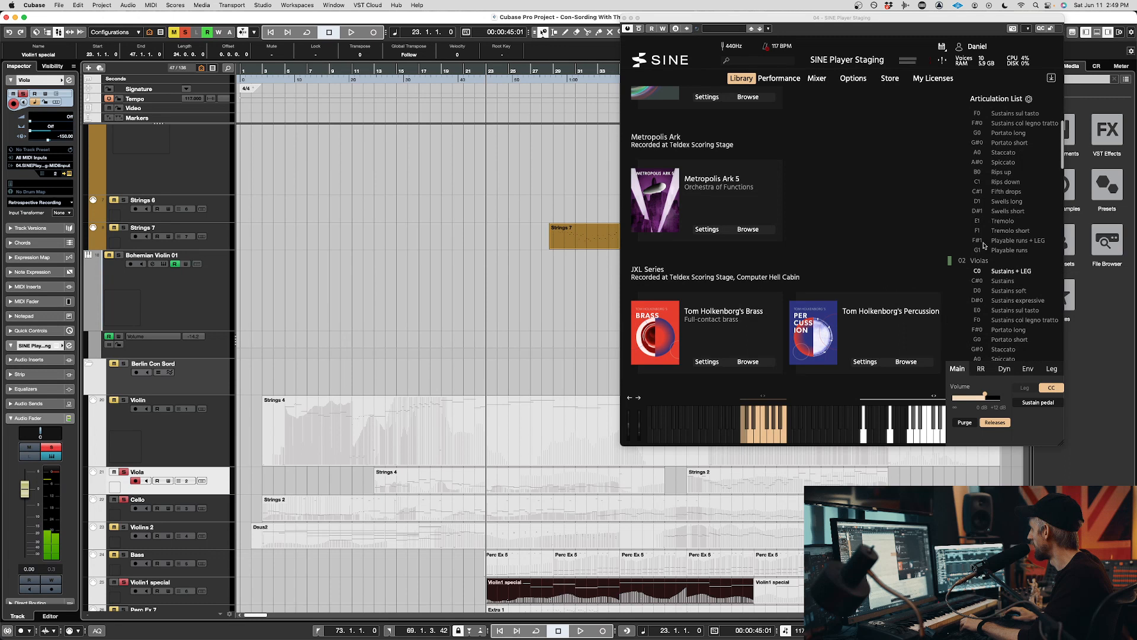
left_click(1010, 243)
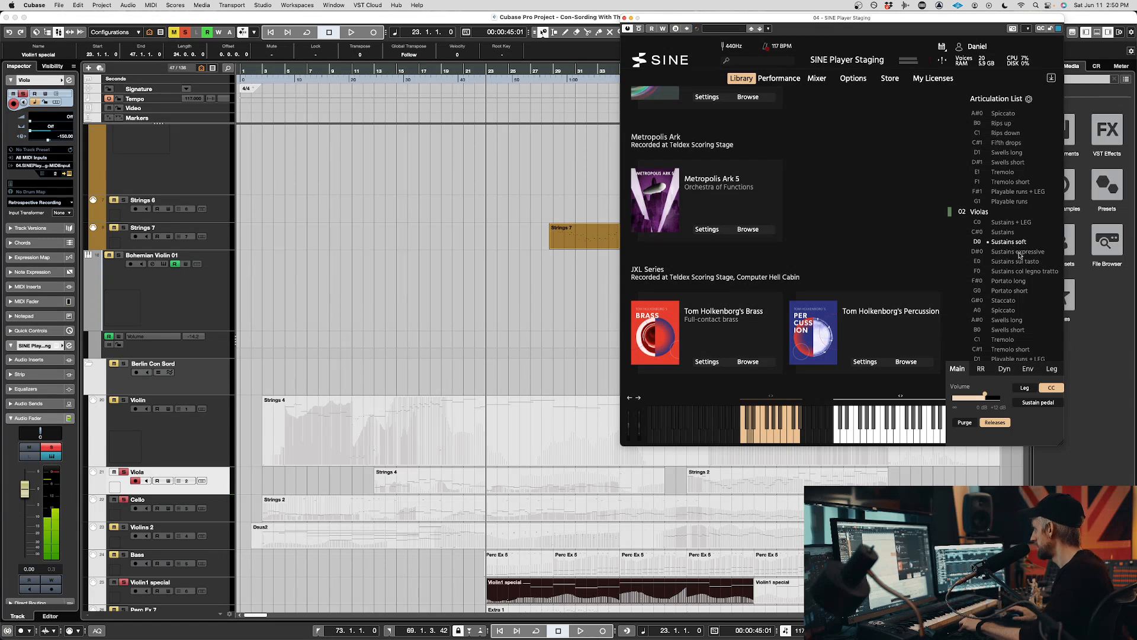
left_click(1027, 274)
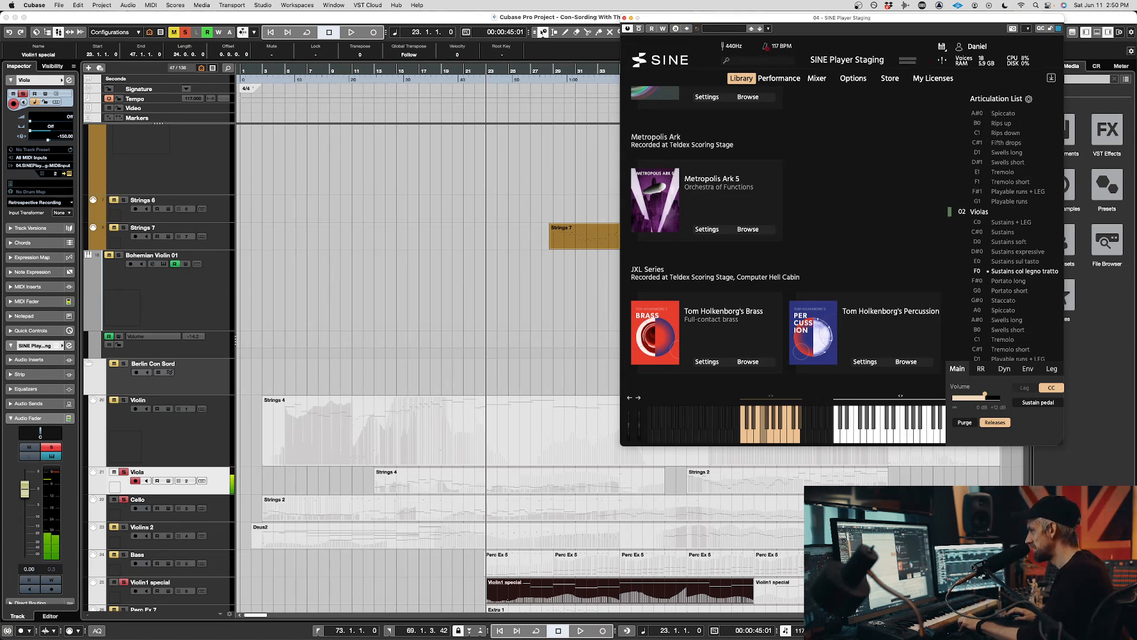
- Solo the Violin track and audition the Cello and Violin sounds one after the other
left_click(114, 401)
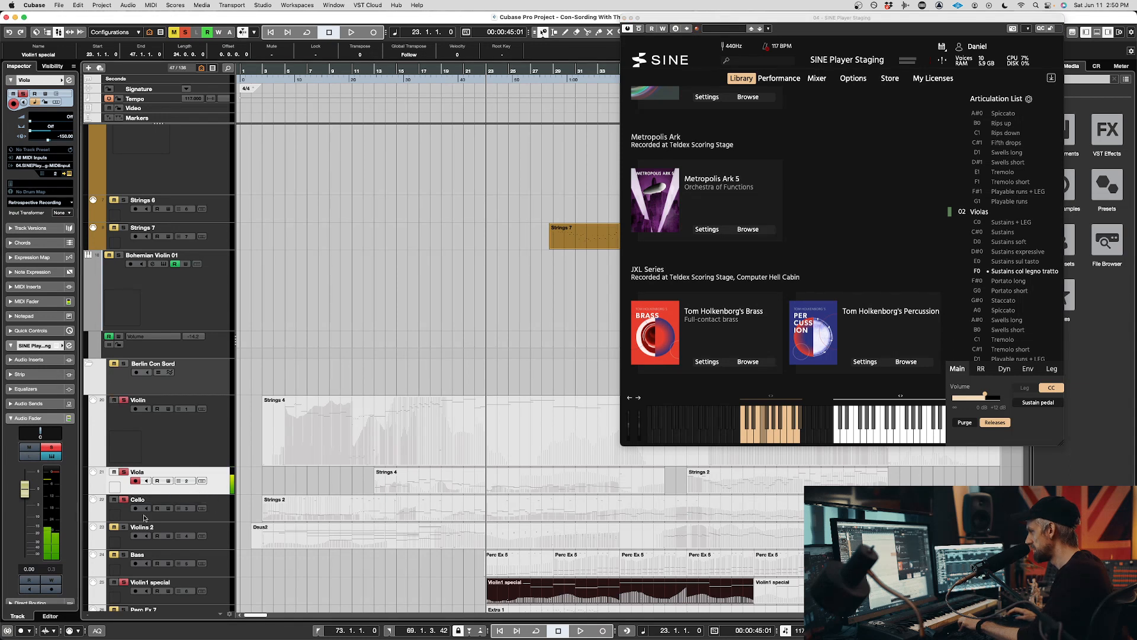
left_click(224, 516)
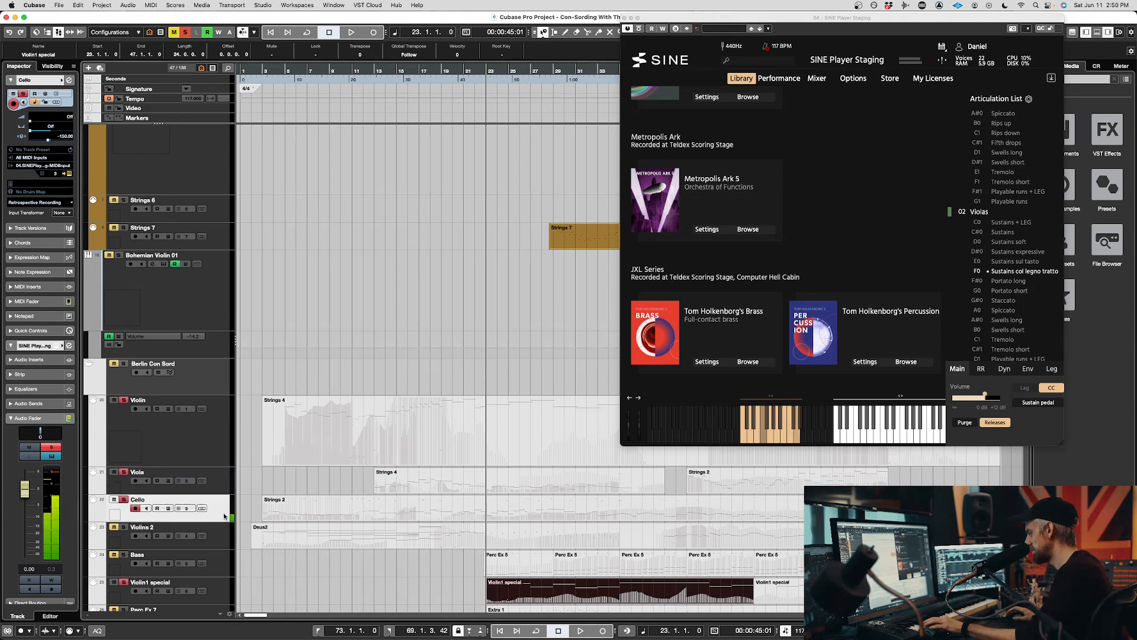
left_click(221, 450)
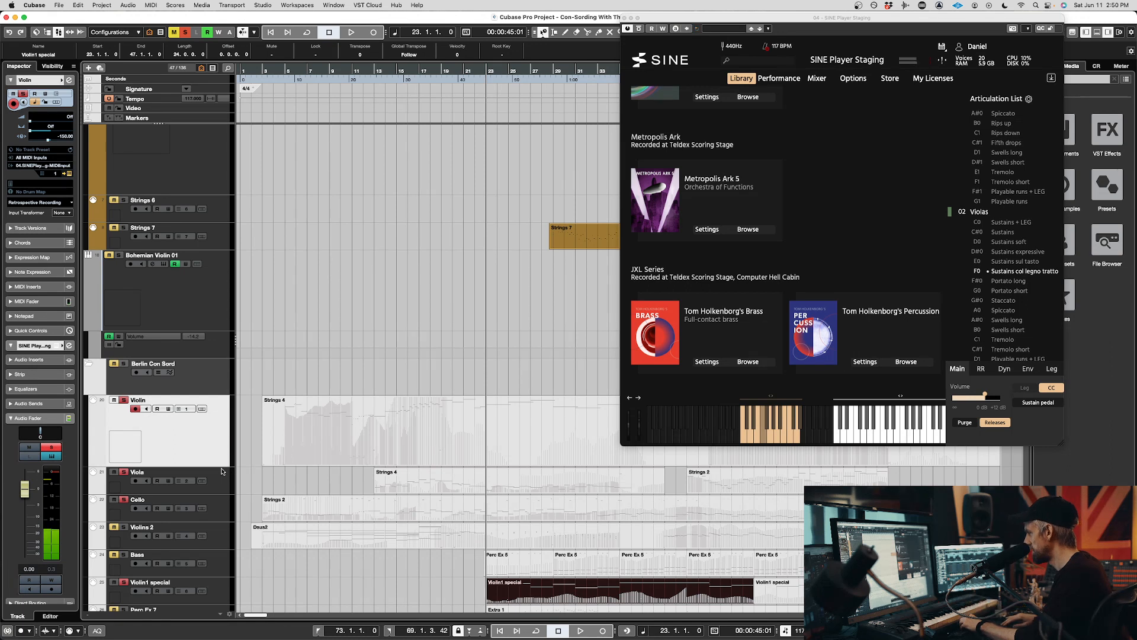
- Select the Cello, Violin and Violin1 special tracks in turn to audition their sounds
scroll(222, 471, "down", 10)
scroll(289, 369, "up", 4)
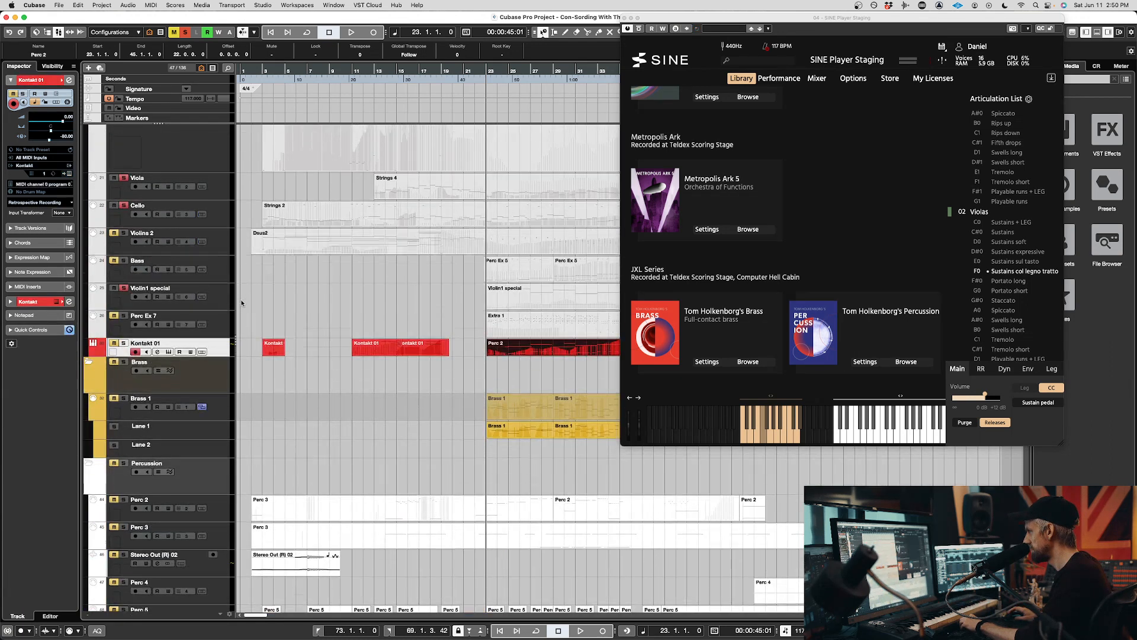
left_click(221, 224)
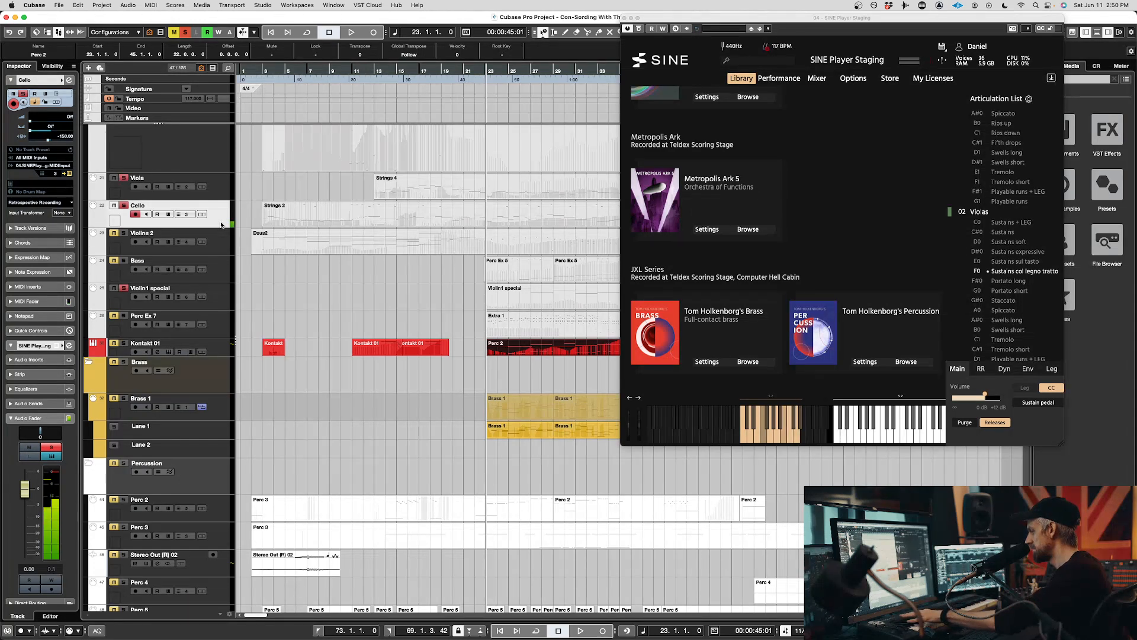
scroll(223, 240, "up", 2)
left_click(200, 194)
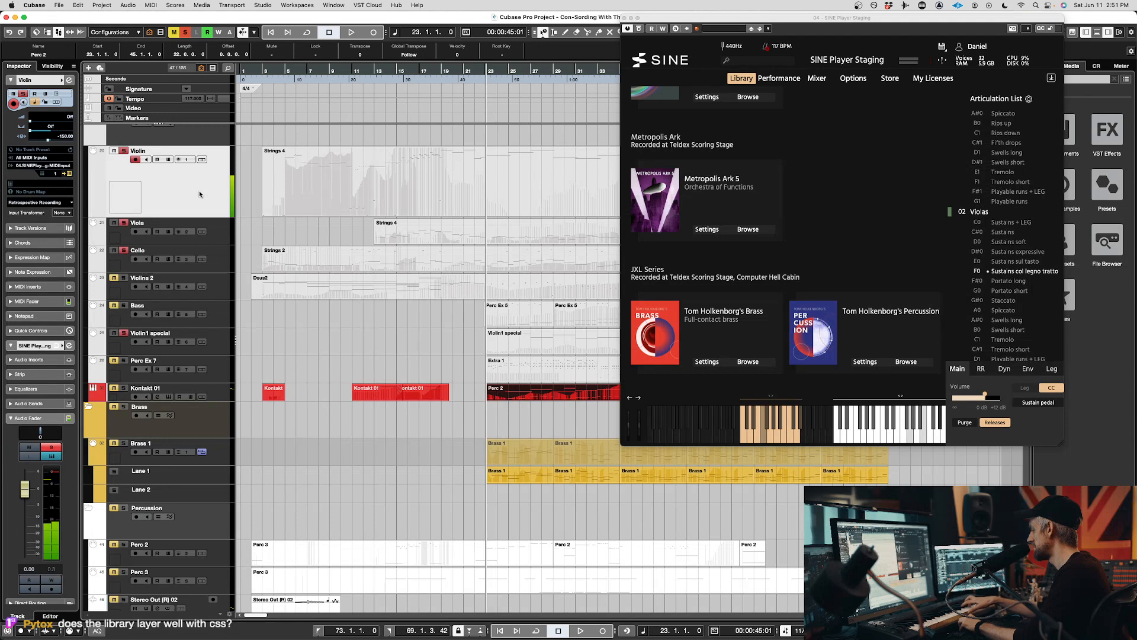
left_click(215, 338)
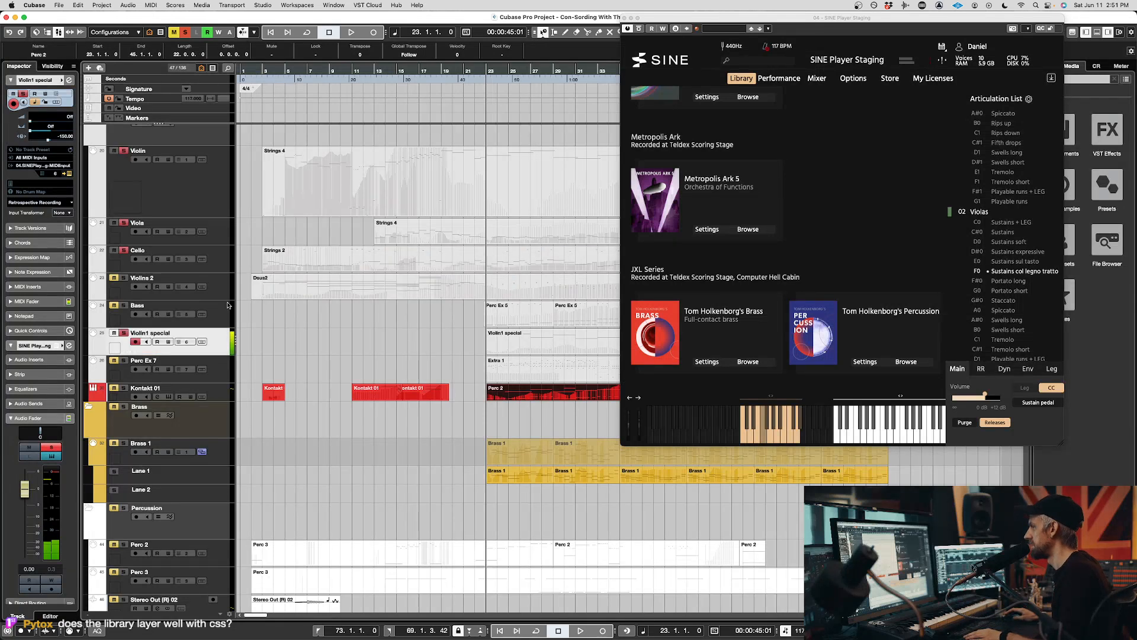
- Switch between the string tracks and play back briefly, ending on the Violin1 special track
left_click(226, 270)
left_click(219, 233)
key("space")
key("space")
left_click(267, 342)
- Audition the Harmonics slow irregular articulation of Violins I Specials in SINE Player
scroll(987, 293, "down", 5)
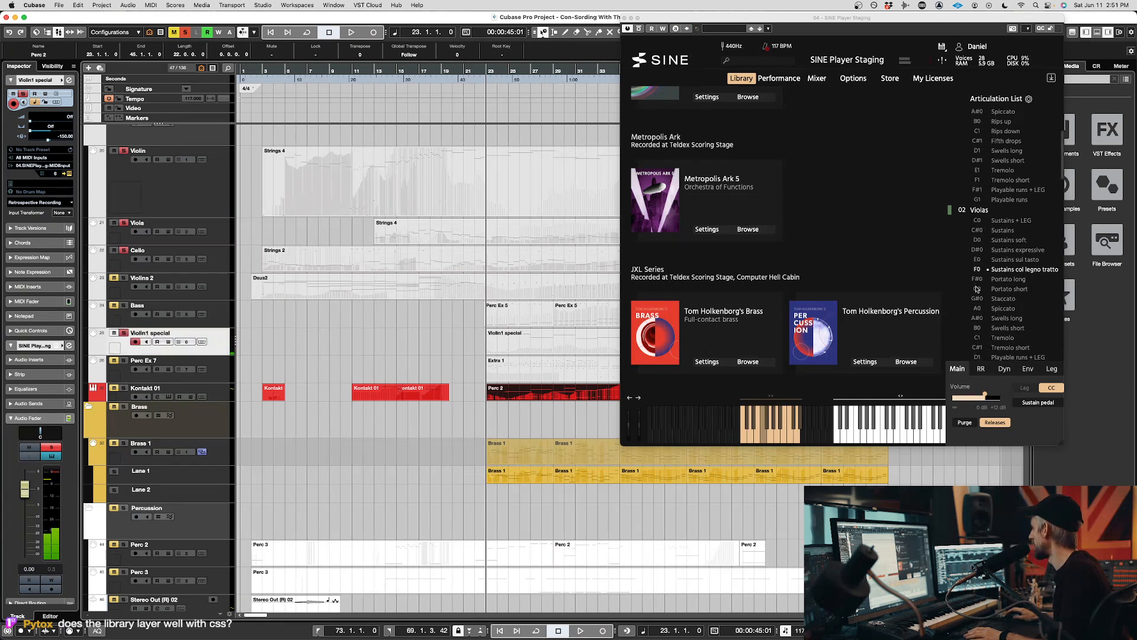
scroll(988, 293, "down", 10)
scroll(938, 211, "up", 1)
scroll(1016, 249, "up", 10)
left_click(1014, 270)
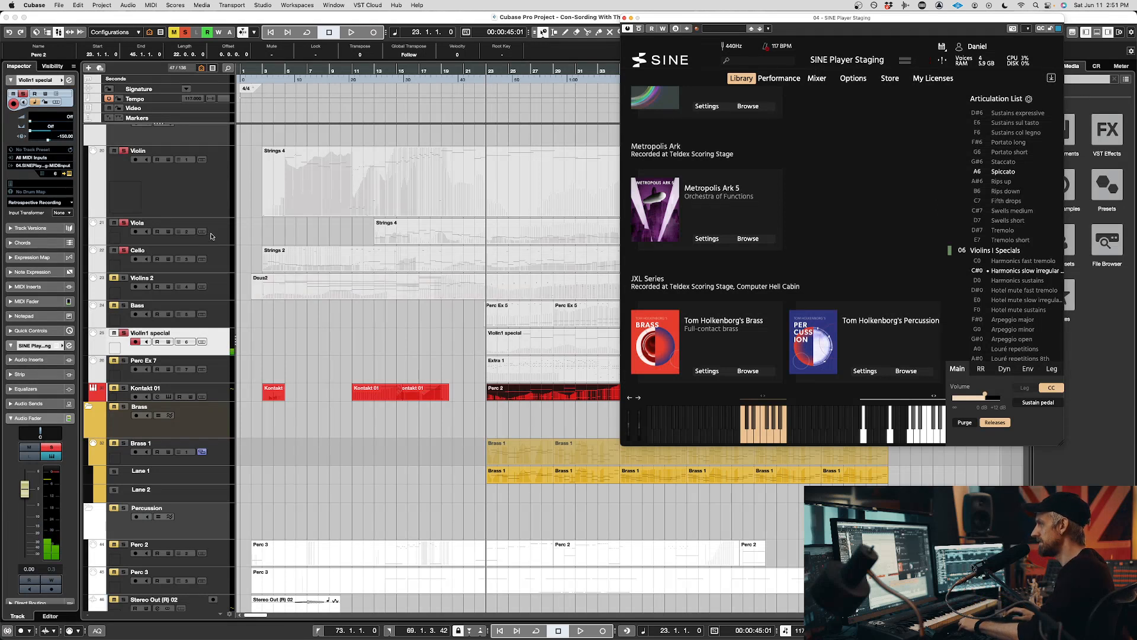
- Solo the Violins 2 track and select it for live playing
scroll(108, 303, "up", 1)
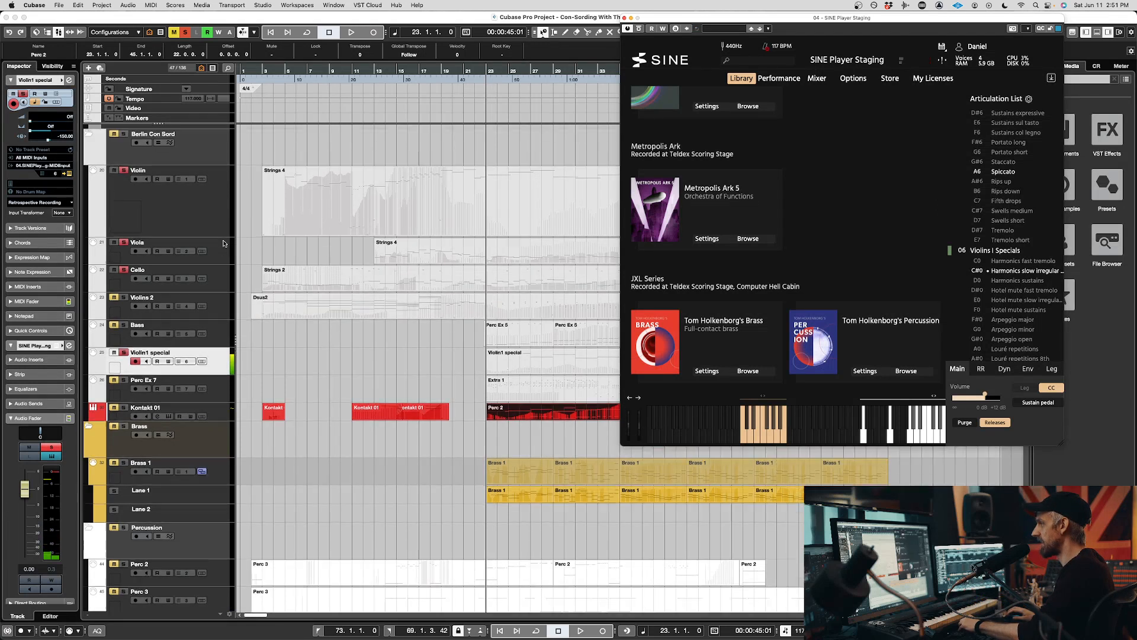
left_click(125, 299)
left_click(311, 305)
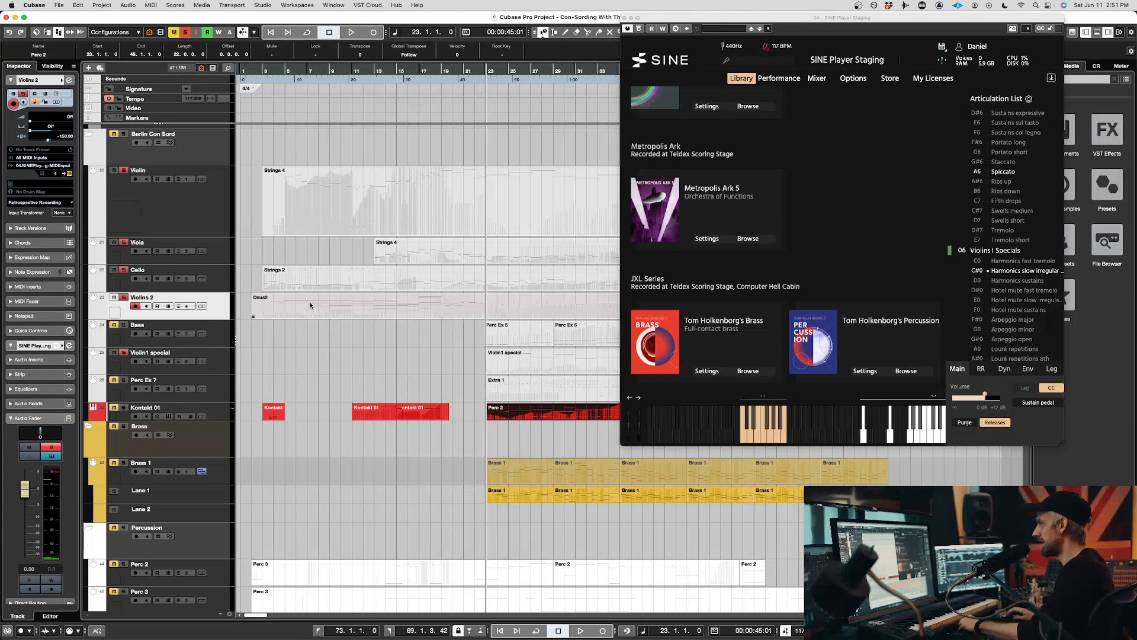
- Audition the Sustains articulation of Violins II in SINE Player
scroll(1039, 245, "up", 10)
scroll(1038, 246, "up", 5)
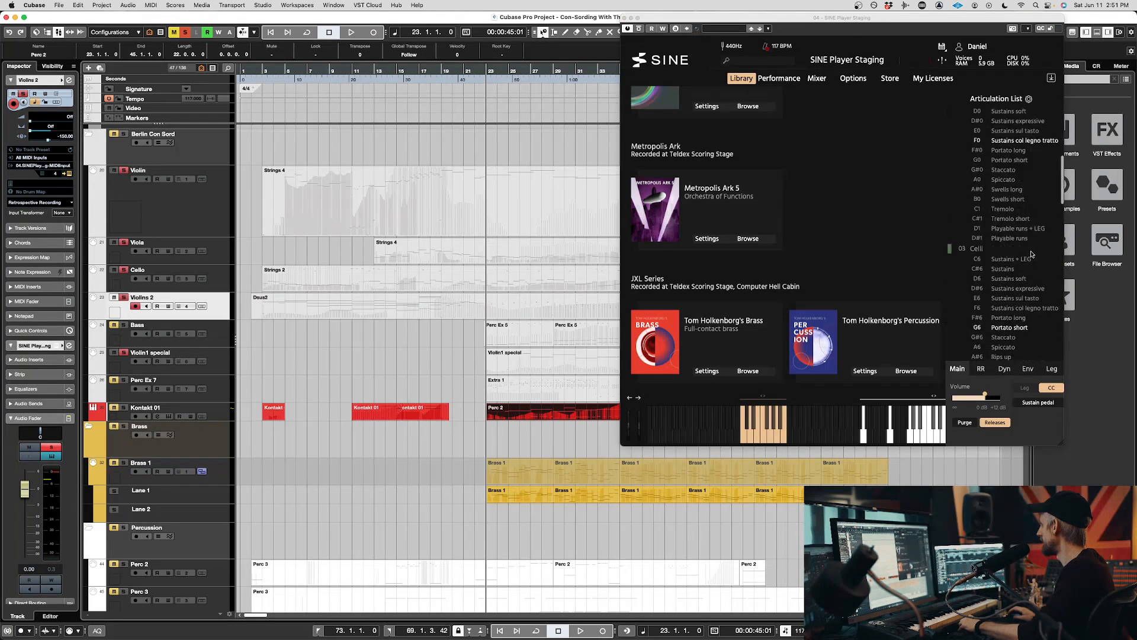
scroll(1030, 255, "down", 10)
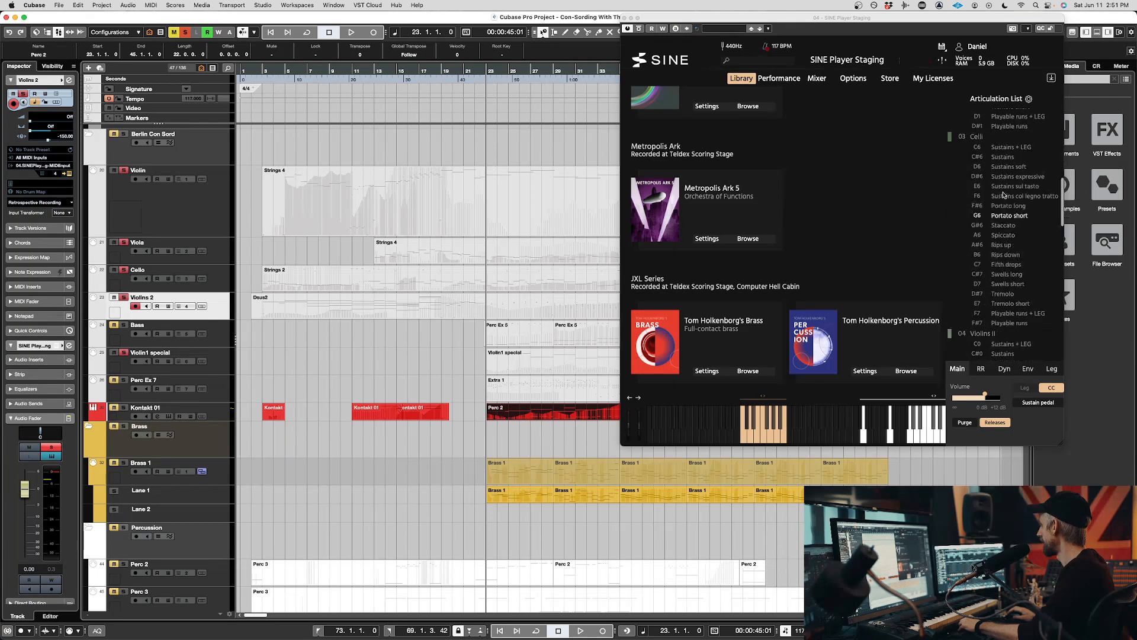
scroll(1003, 196, "down", 5)
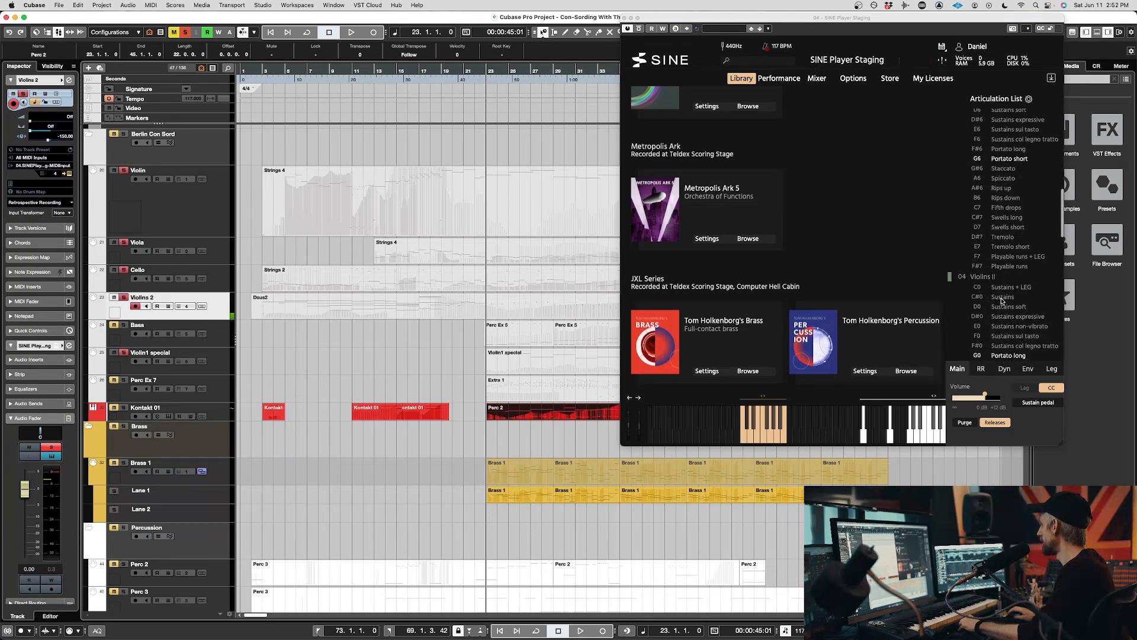
left_click(1003, 297)
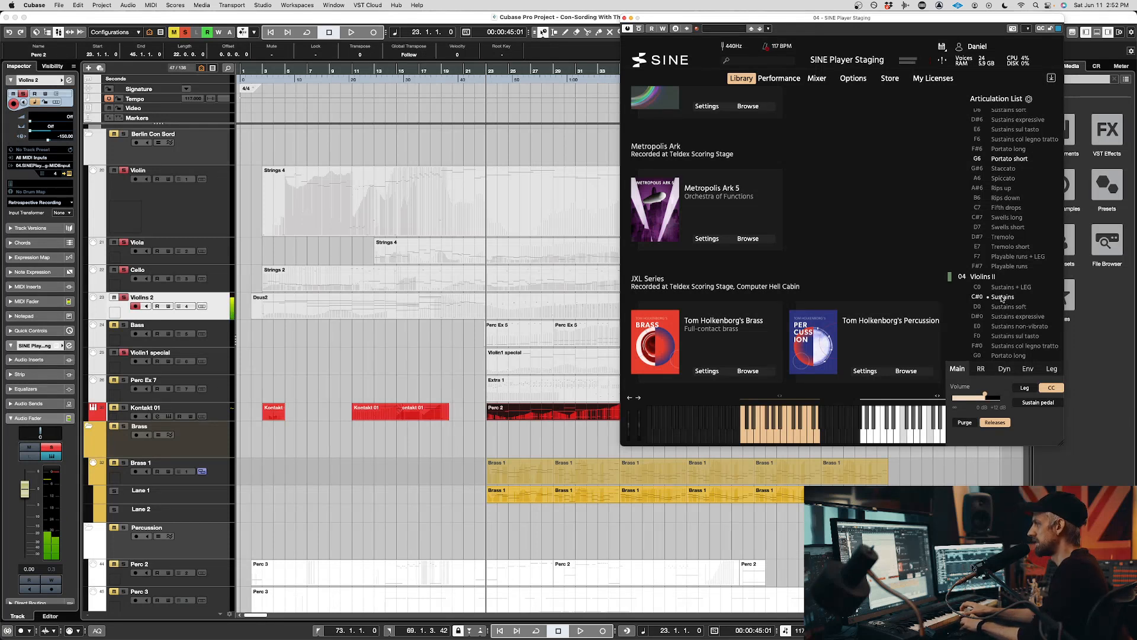
- Audition the Extra 1 track in the Extra folder and return to the Violins 2 track to hear it live
scroll(349, 407, "down", 15)
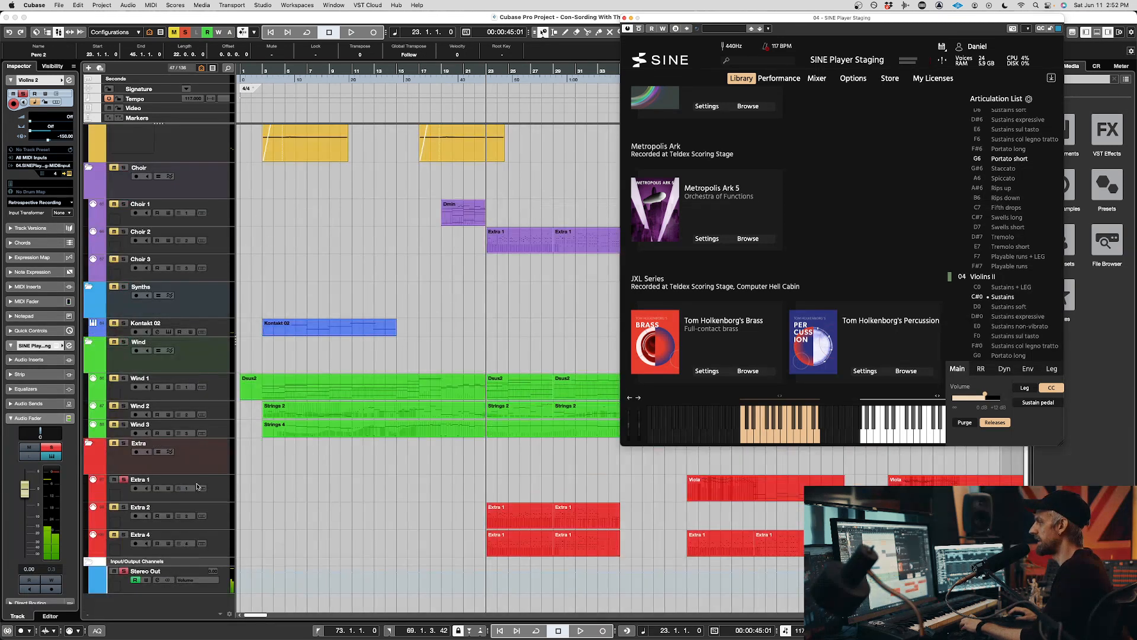
left_click(243, 489)
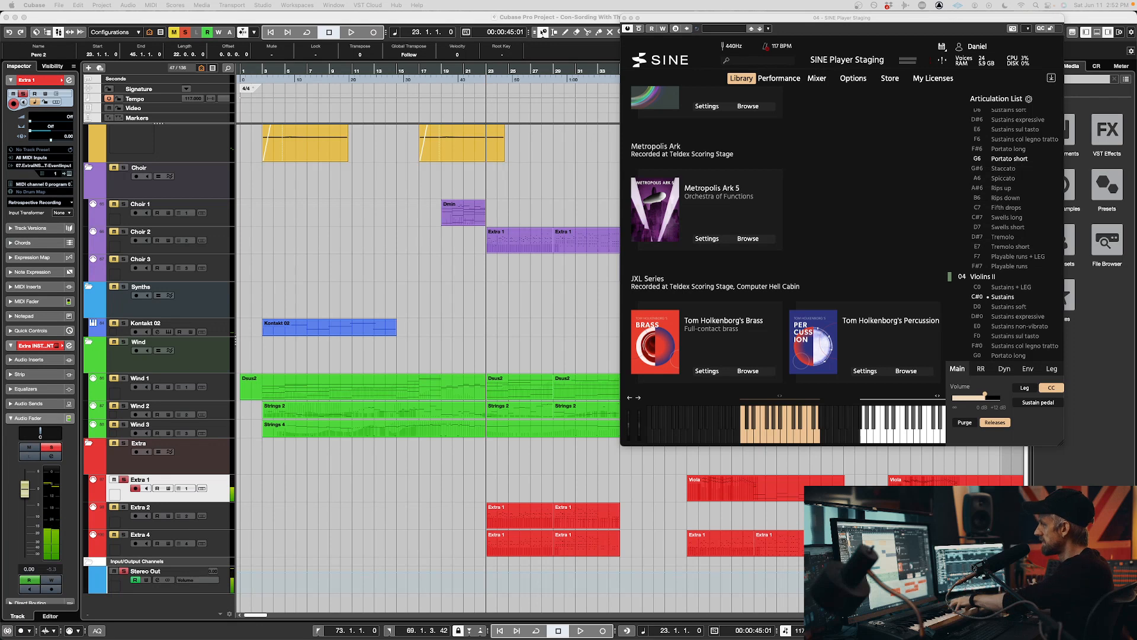
scroll(386, 457, "up", 20)
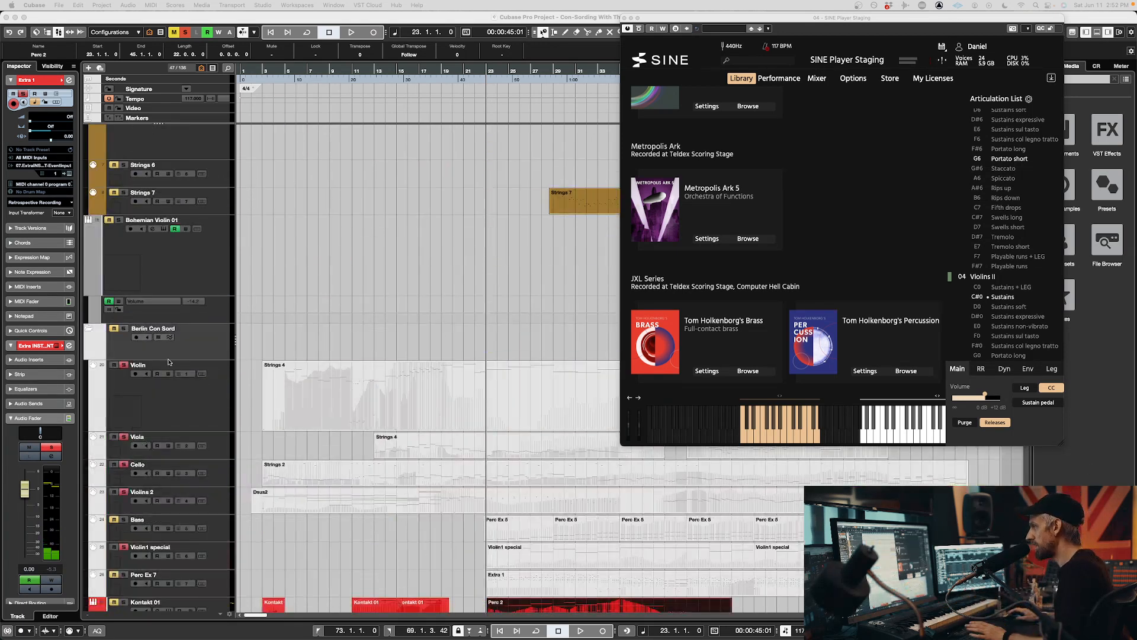
scroll(168, 360, "down", 2)
left_click(215, 466)
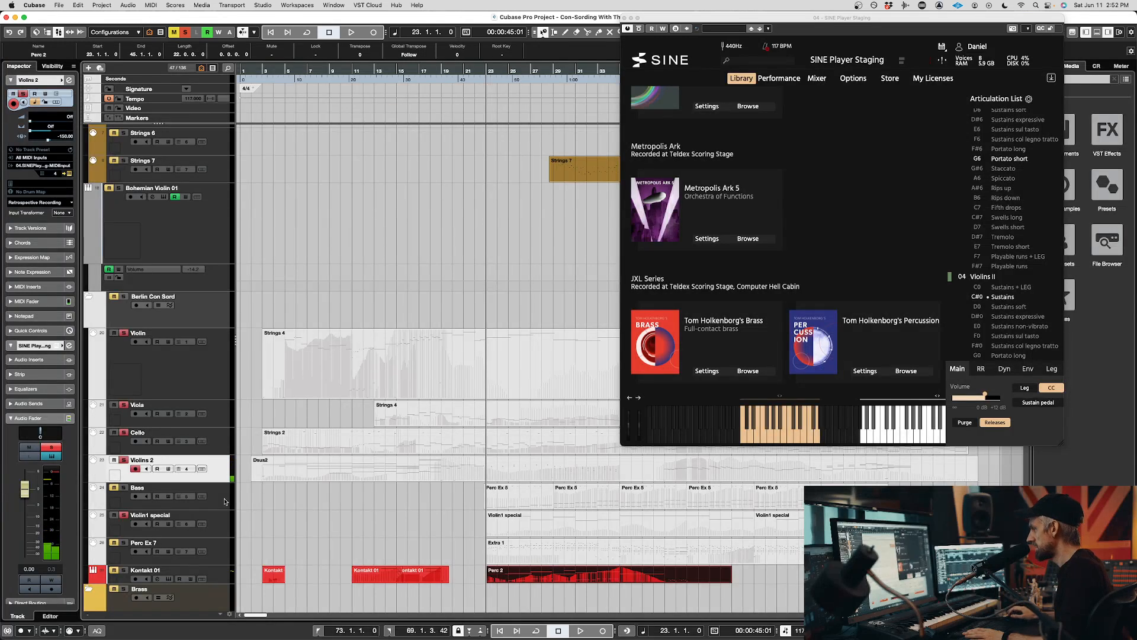
- Select the Violin1 special track and the Extra 1 track in turn to compare their sounds
left_click(224, 502)
left_click(225, 522)
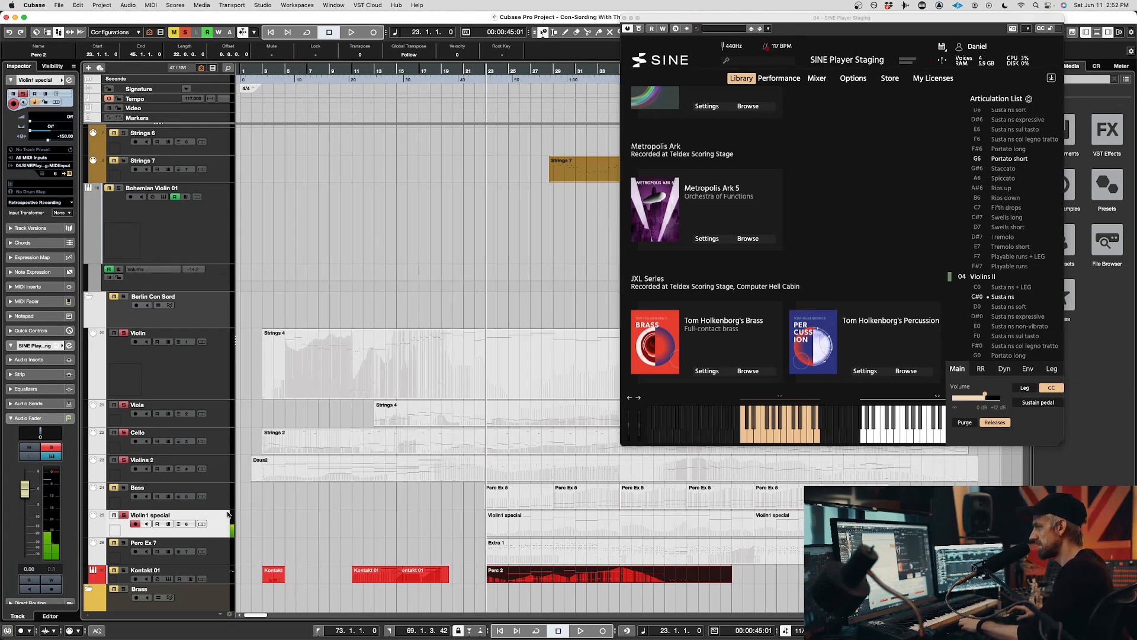
scroll(228, 514, "down", 10)
left_click(239, 496)
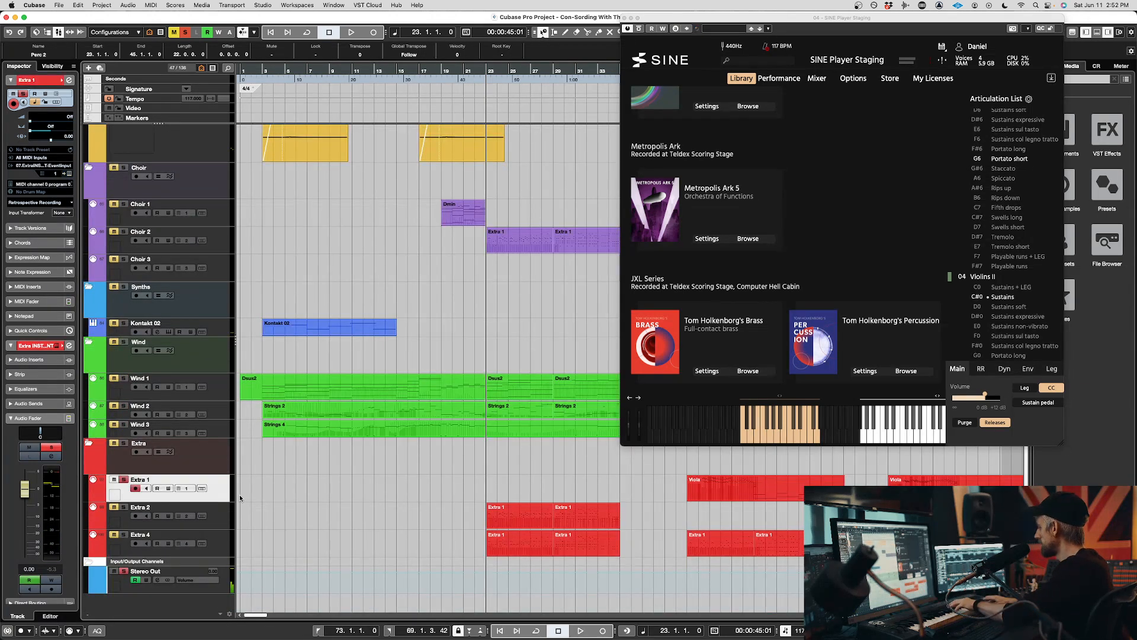
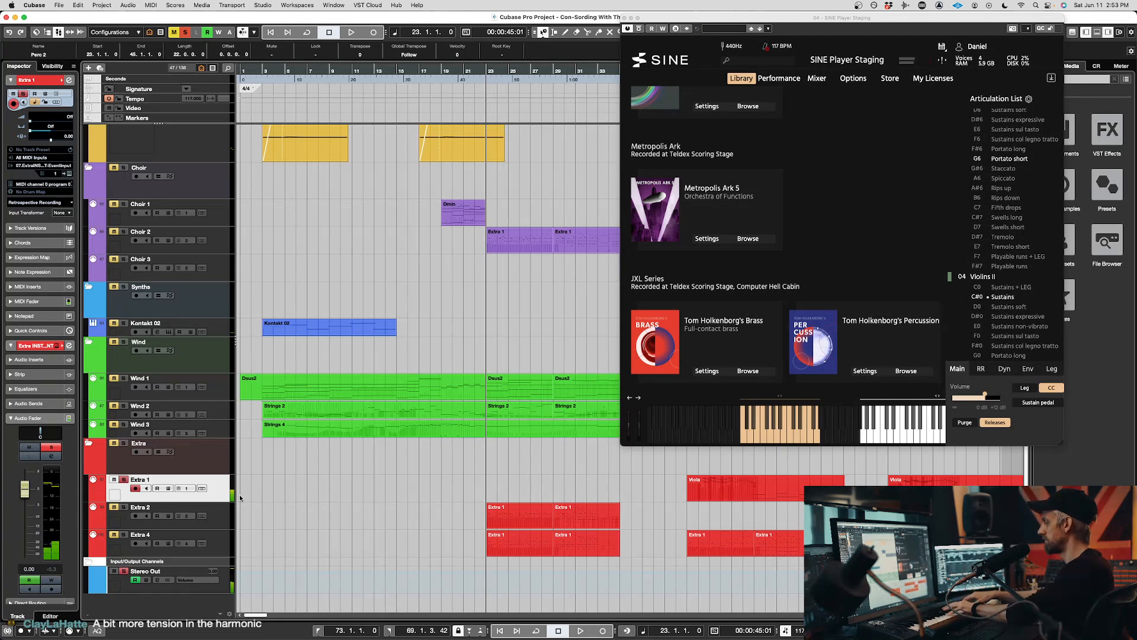
- Reselect the Violin1 special track and audition the Harmonics sustains articulation of Violins I Specials
scroll(239, 494, "up", 20)
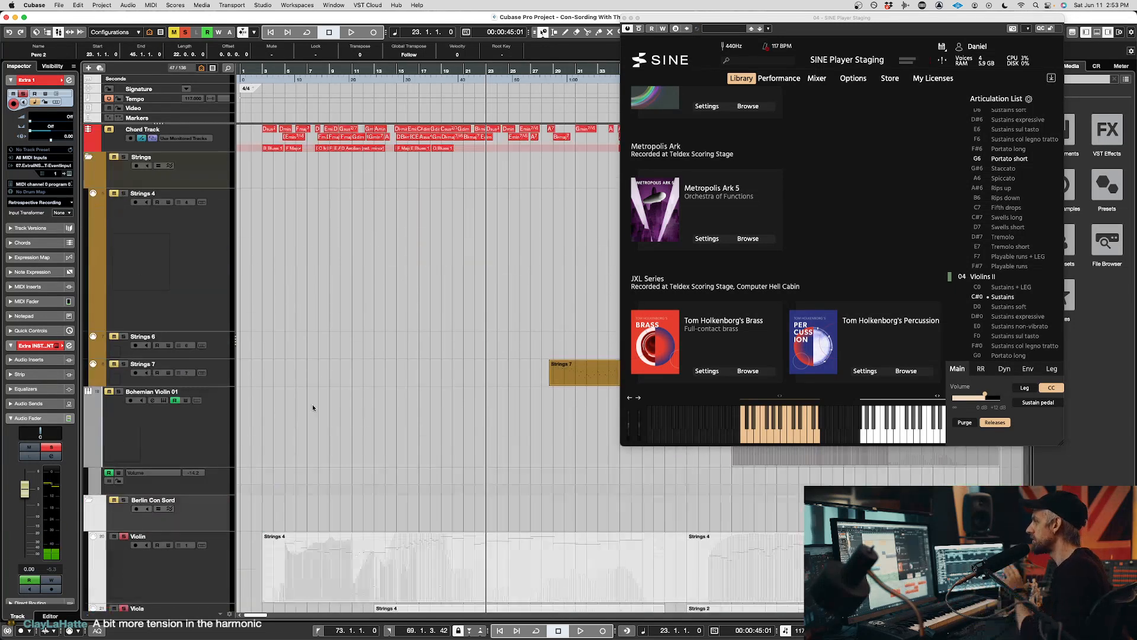
left_click(224, 447)
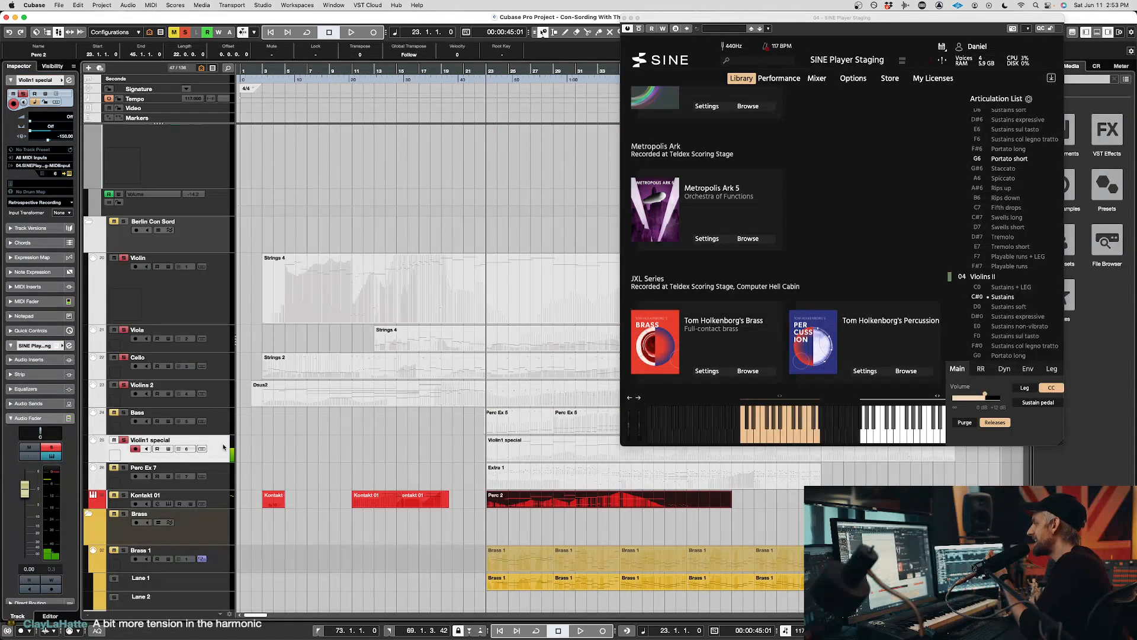
scroll(1042, 296, "down", 10)
scroll(1039, 298, "up", 3)
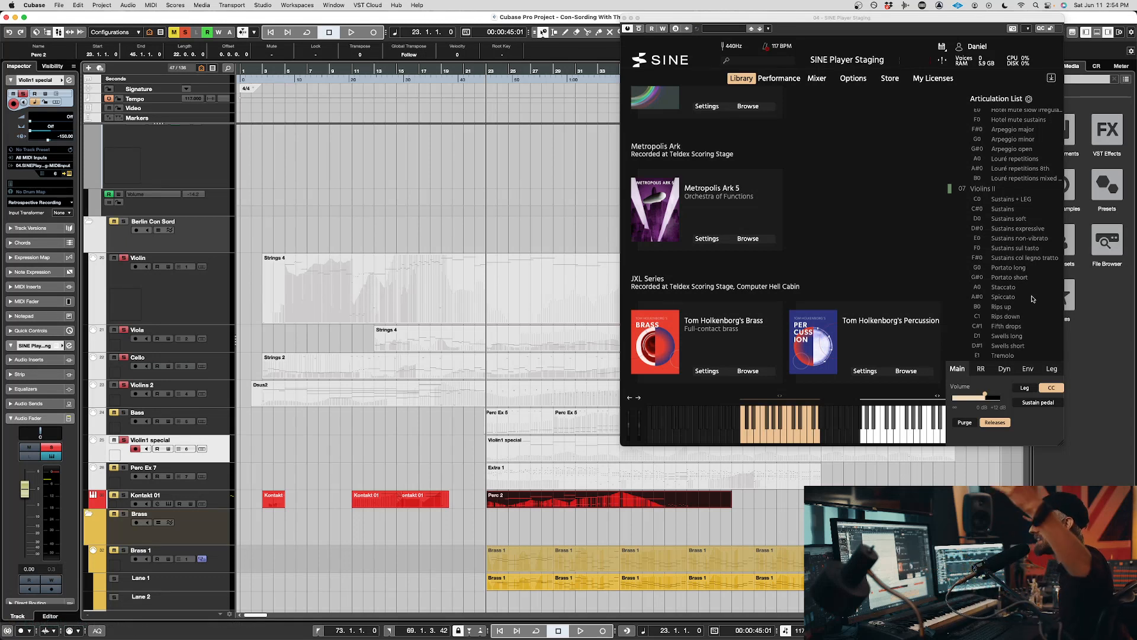
scroll(1033, 273, "down", 3)
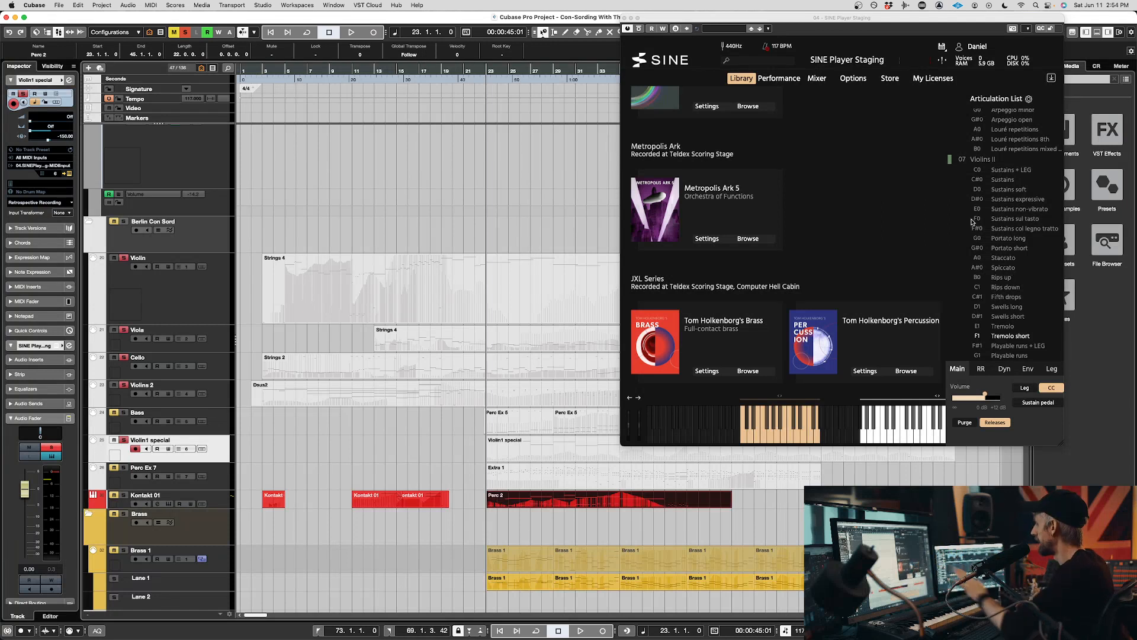
scroll(977, 222, "up", 5)
scroll(1008, 221, "down", 2)
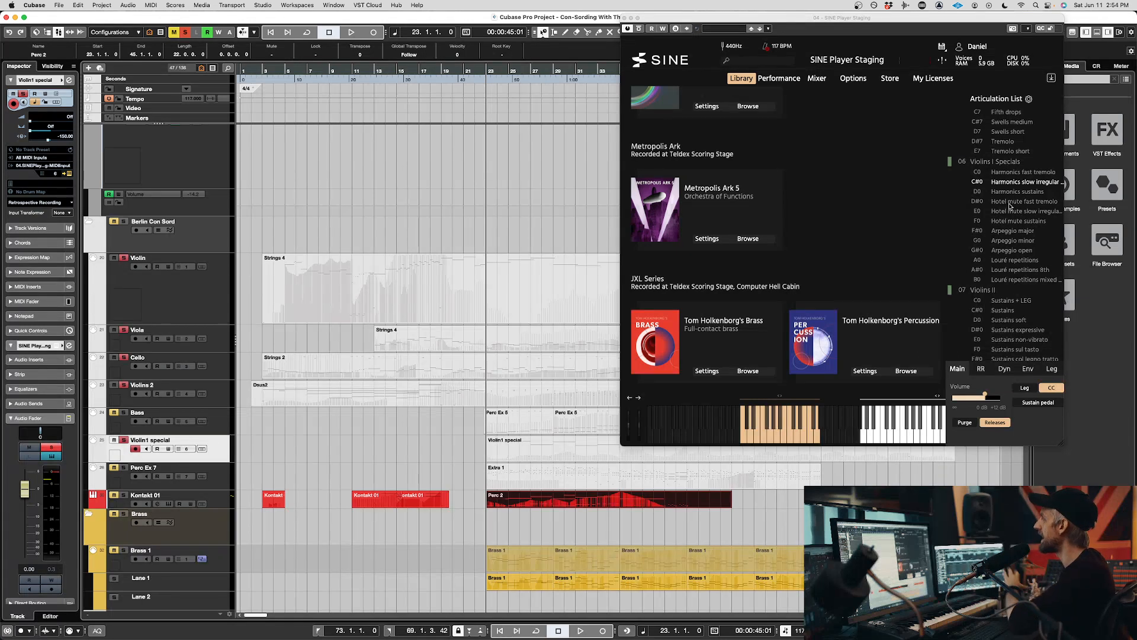
left_click(1009, 197)
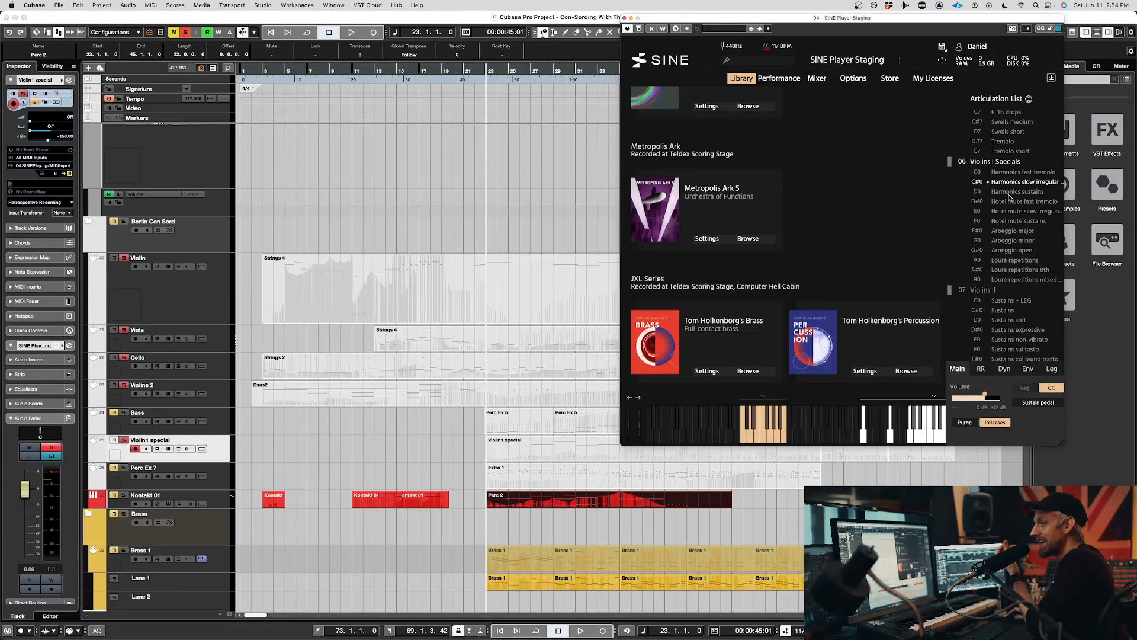
left_click(1009, 196)
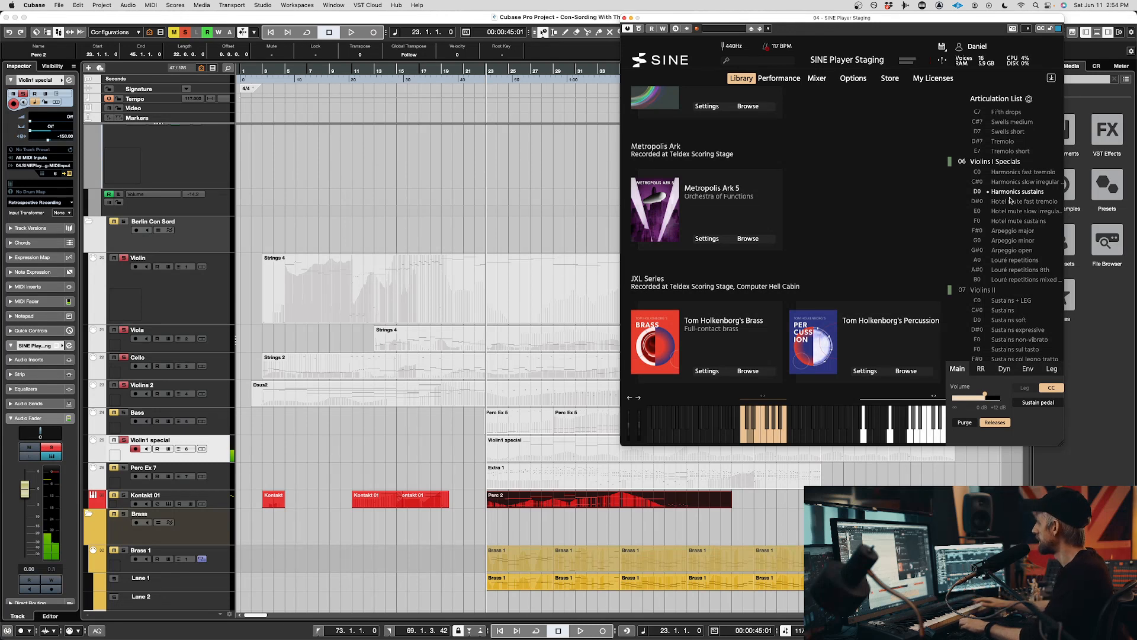
- Show the Harmonics sustains envelope, move the SINE Player window clear of the webcam, and lengthen the release to 11068 ms
left_click(1027, 369)
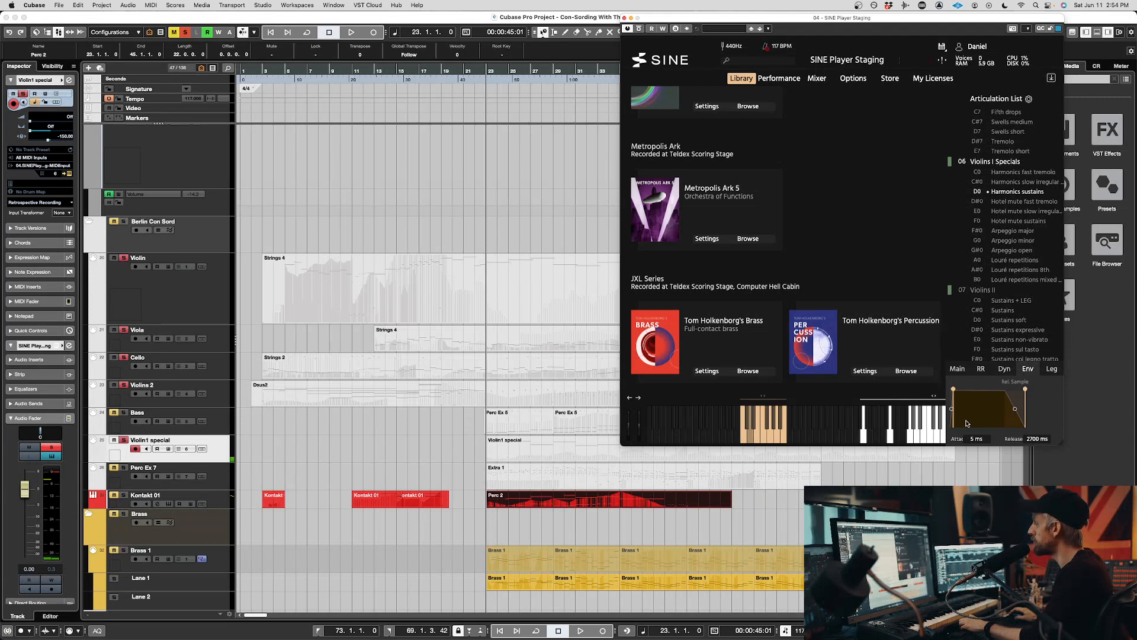
left_click_drag(876, 29, 664, 64)
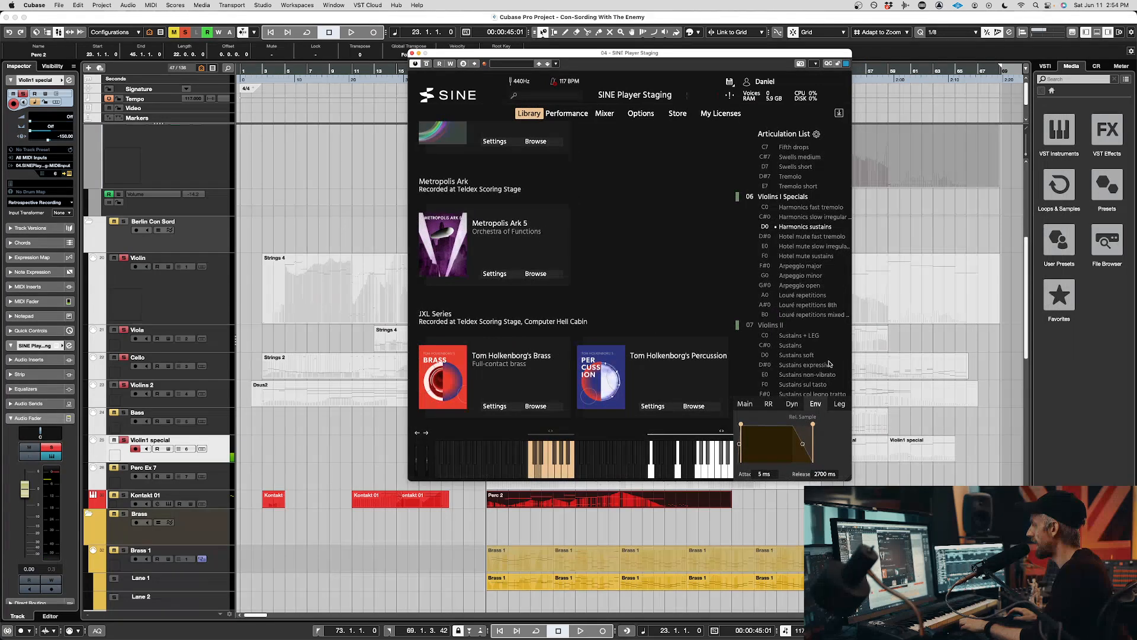
left_click_drag(813, 424, 826, 426)
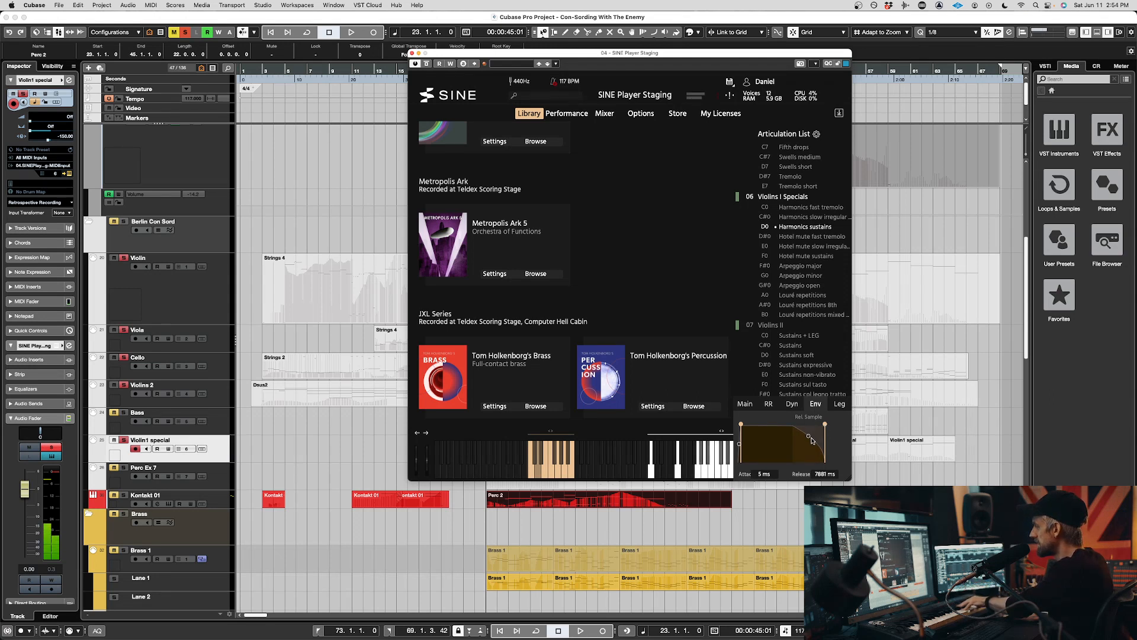
left_click_drag(825, 427, 828, 429)
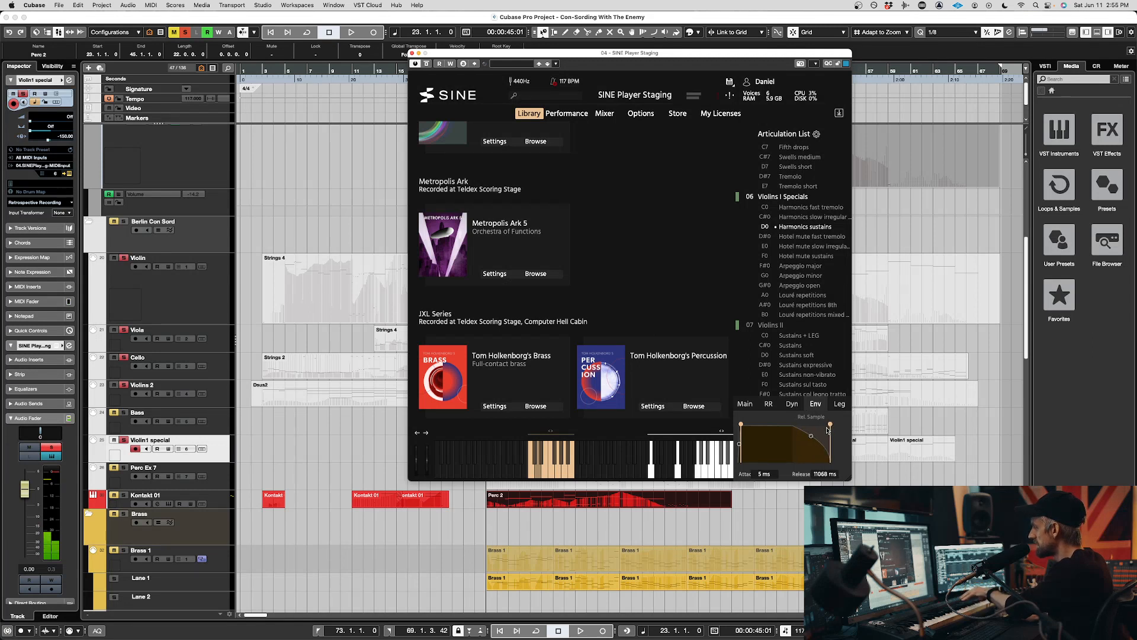
- Try attack times of 1564 ms and 3691 ms for Harmonics sustains, and settle on 2377 ms
left_click_drag(741, 424, 716, 427)
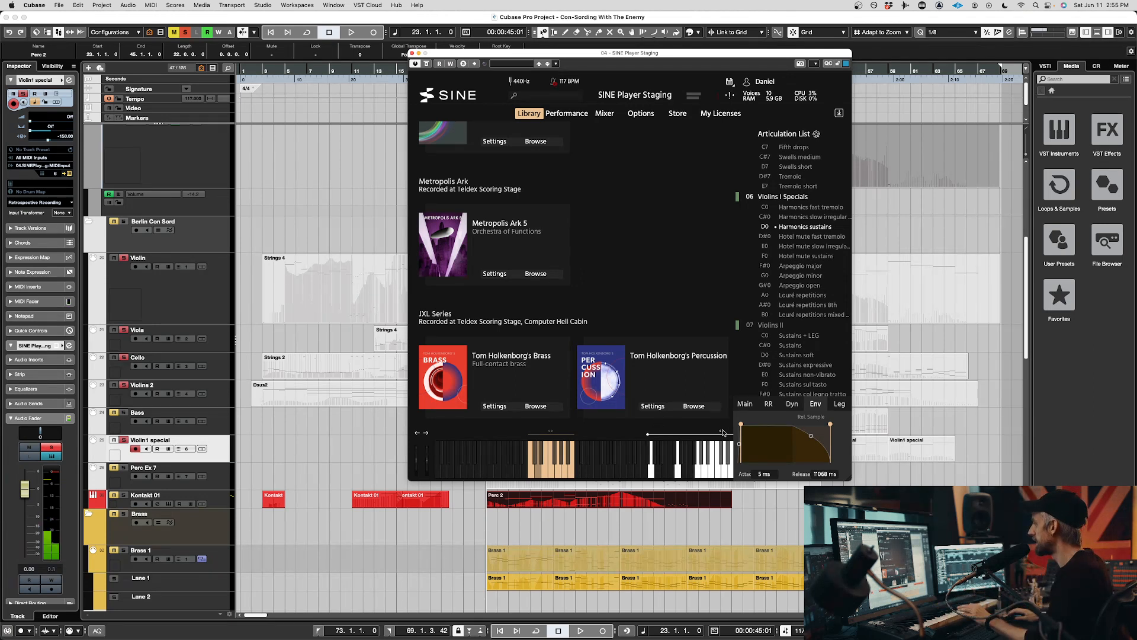
left_click_drag(739, 426, 753, 429)
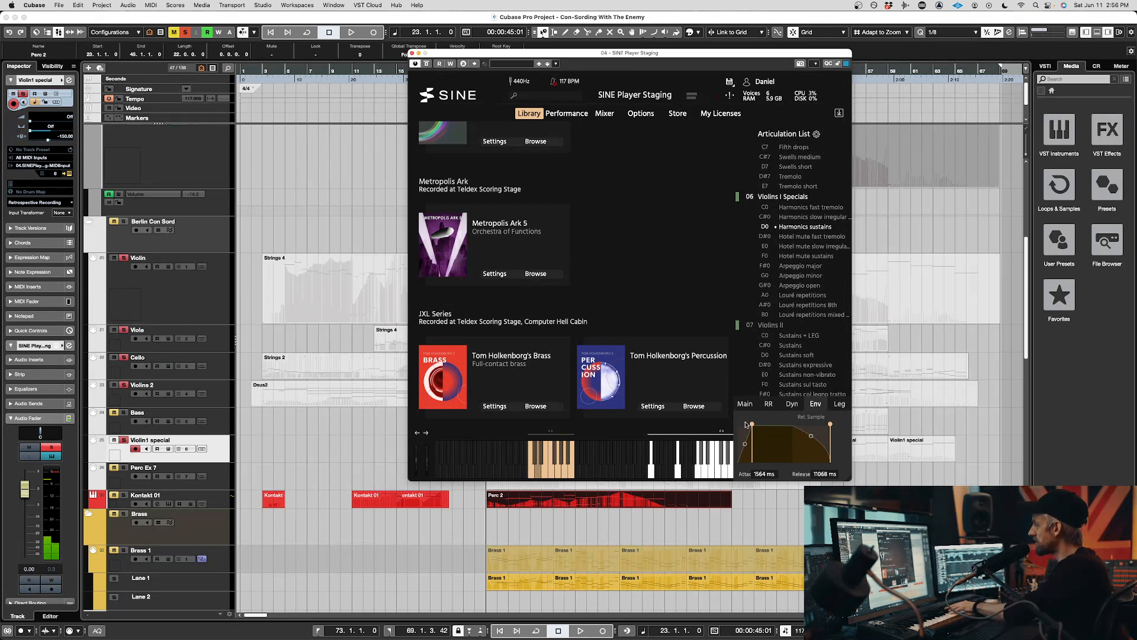
left_click_drag(753, 425, 762, 426)
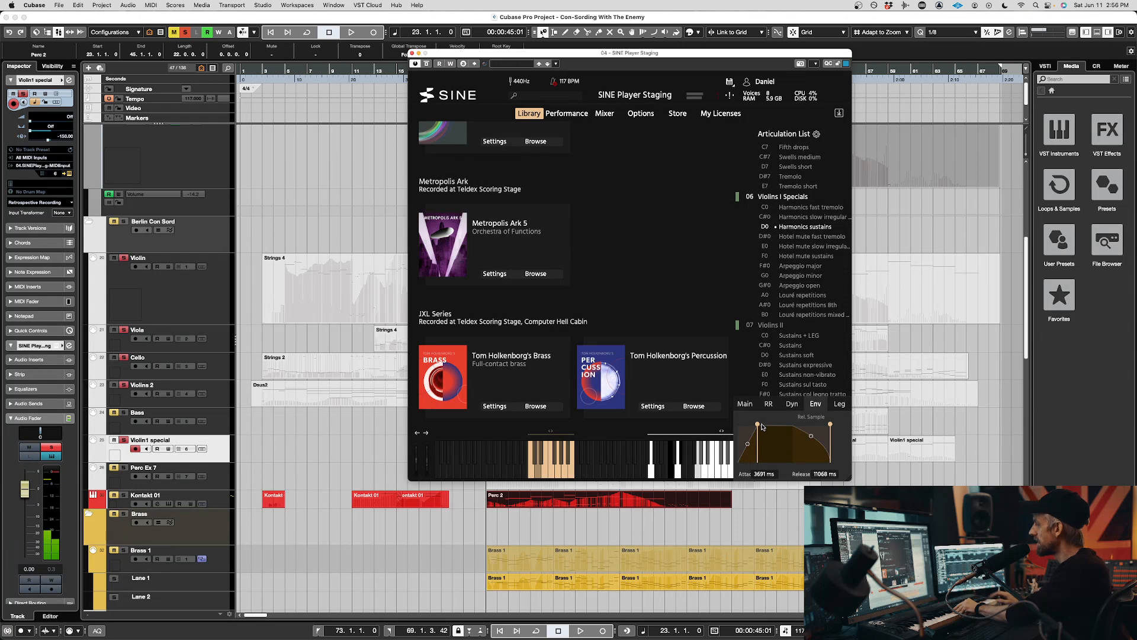
left_click_drag(758, 424, 633, 408)
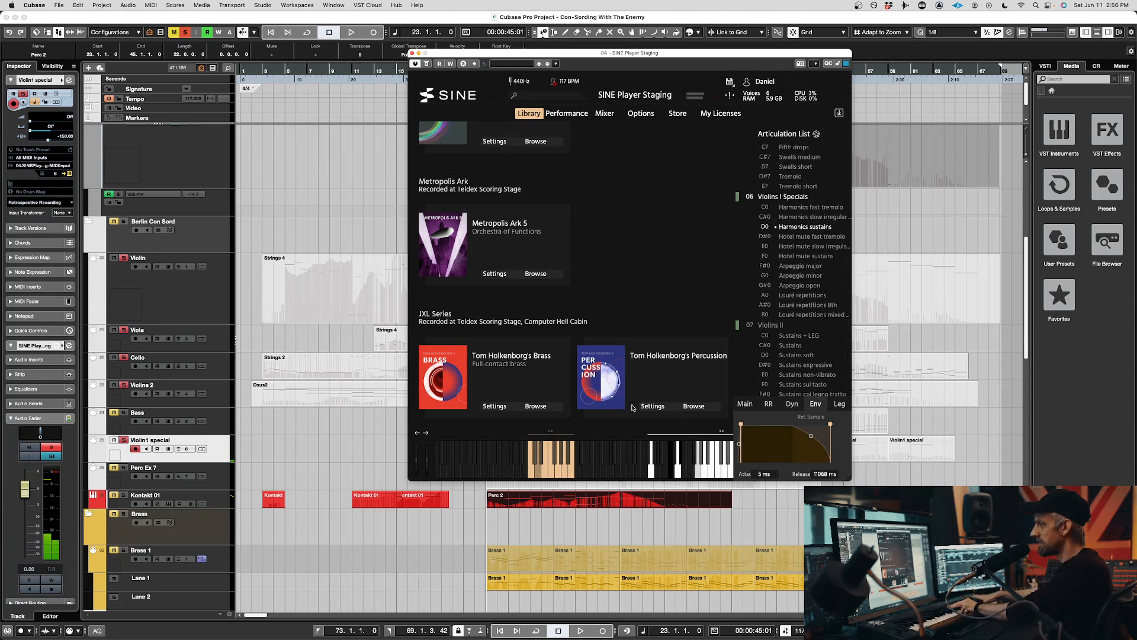
left_click_drag(739, 424, 755, 422)
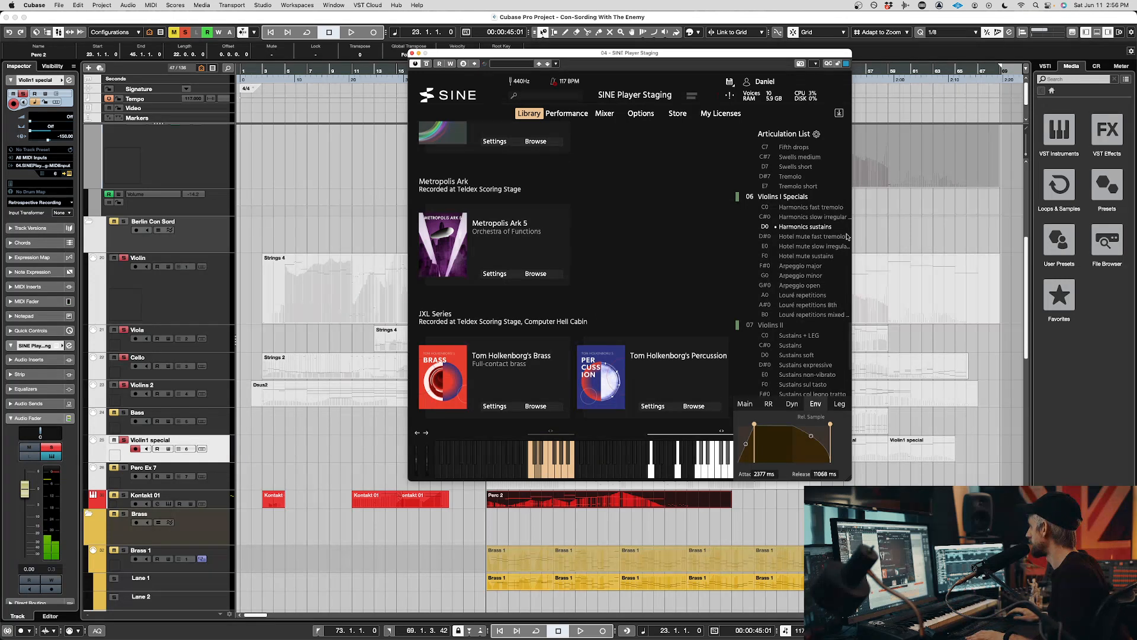
- Audition the Hotel mute fast tremolo and Hotel mute slow irregular articulations of Violins I Specials
left_click(821, 236)
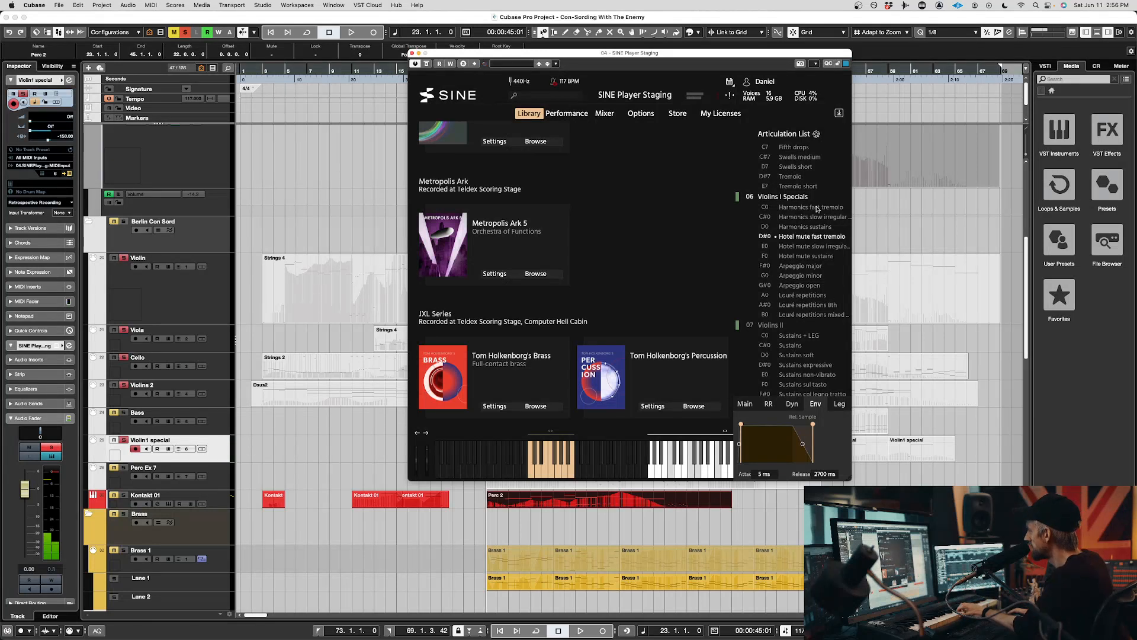
left_click(819, 247)
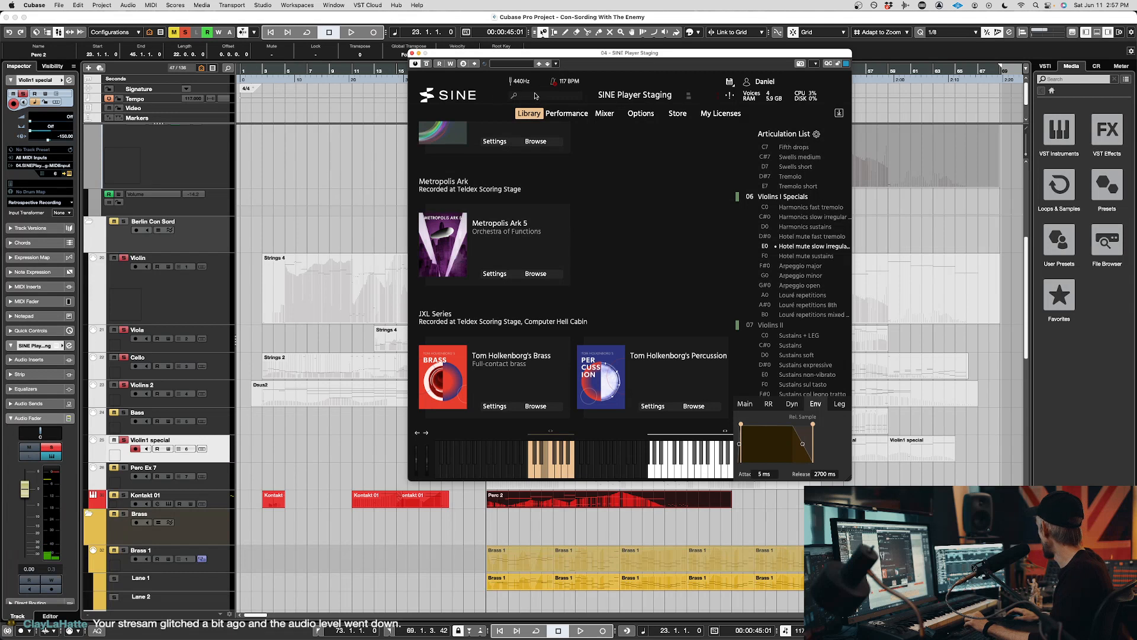
- Deactivate all solo states in the project and return focus to the arrangement
left_click(185, 35)
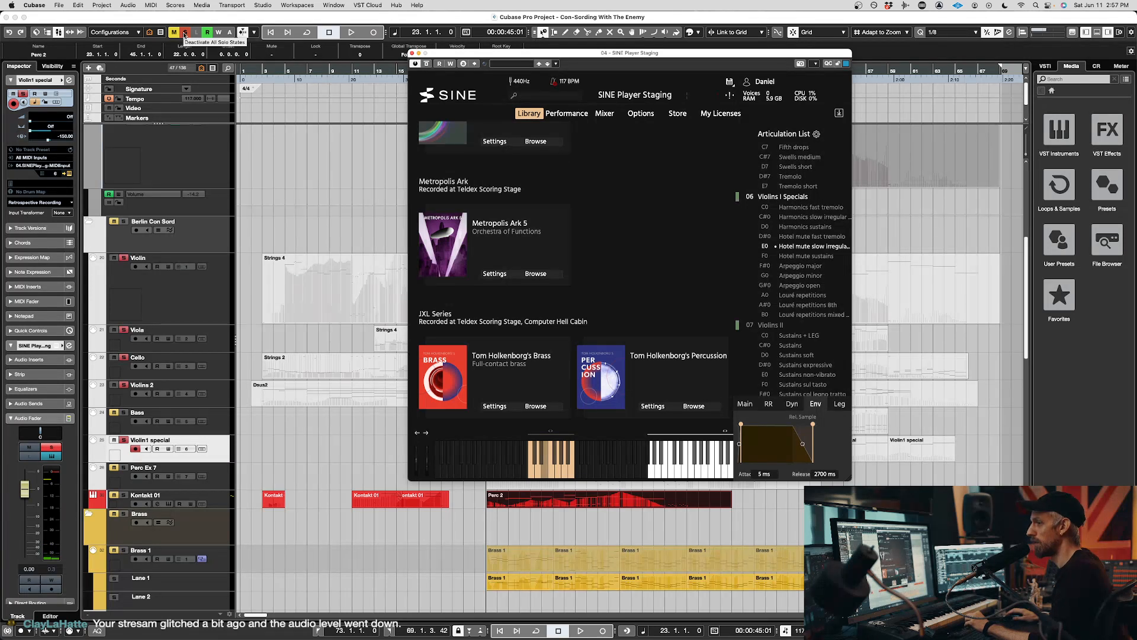
left_click(360, 423)
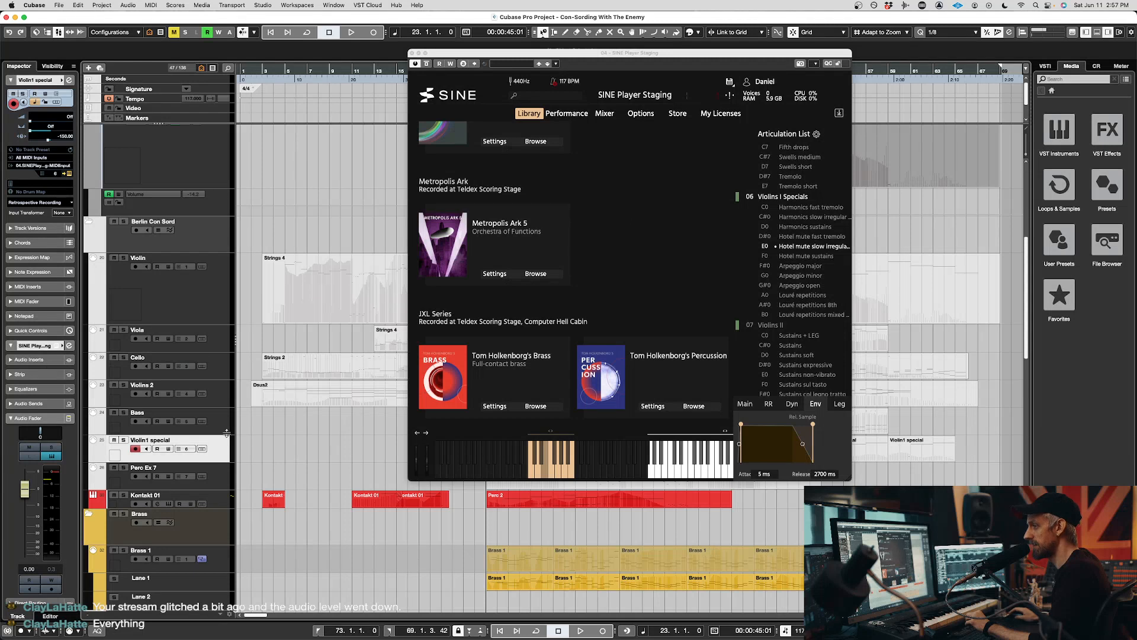
- Audition the Hotel mute sustains articulation of Violins I Specials
scroll(343, 445, "up", 3)
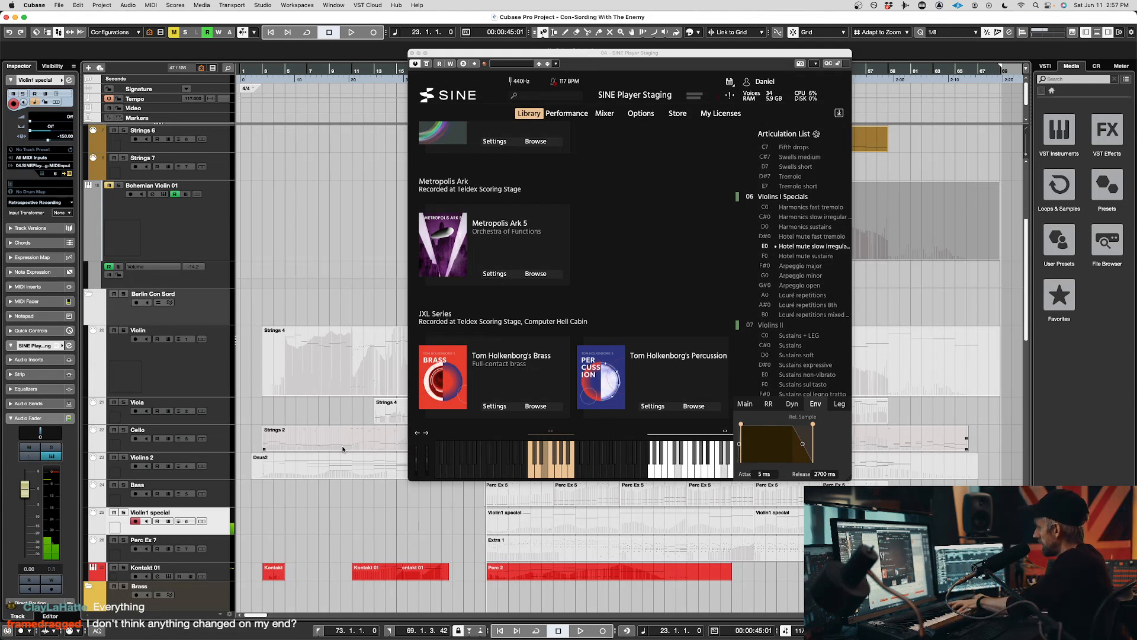
left_click(351, 409)
left_click(827, 256)
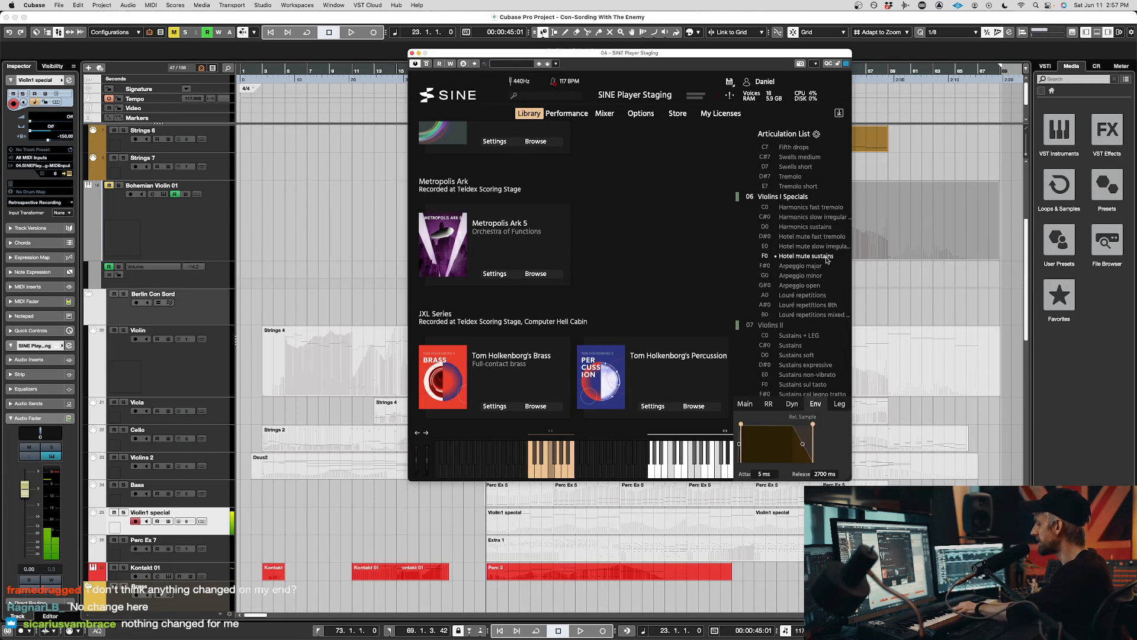
- Select the Extra 1 track in the Extra folder for live playing
scroll(175, 446, "down", 10)
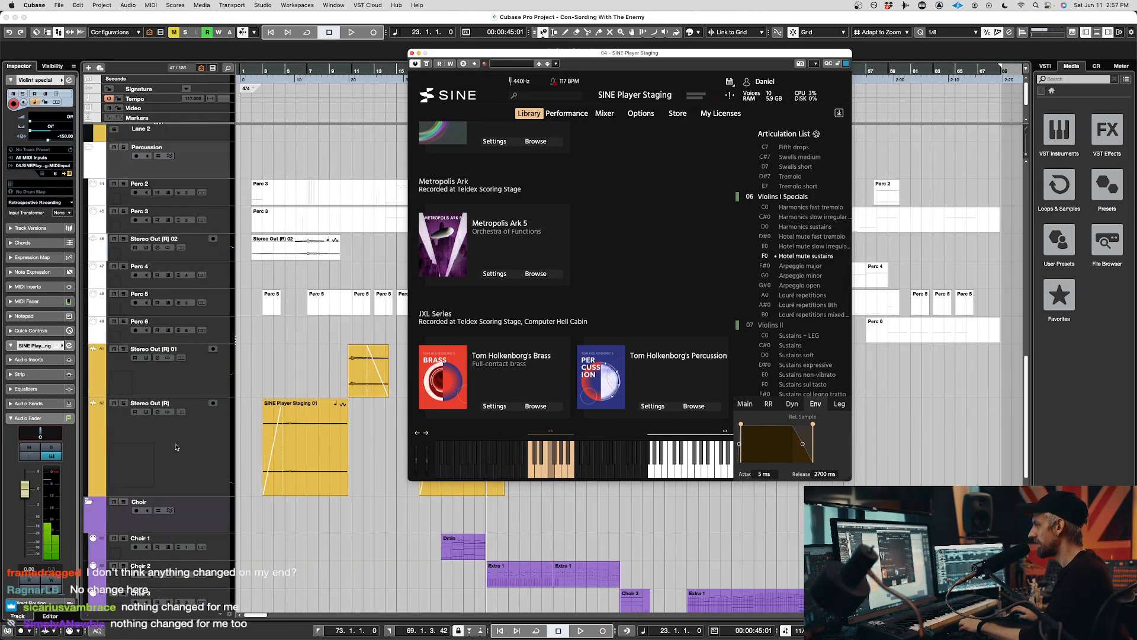
scroll(175, 447, "down", 5)
left_click(213, 500)
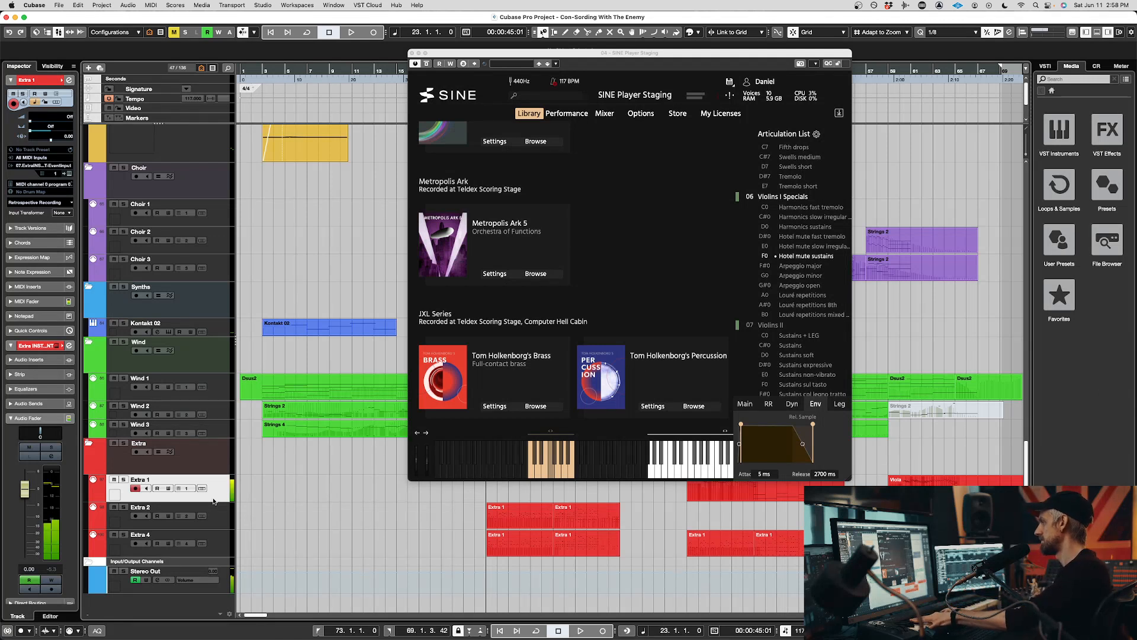
- Reselect the Violin1 special track and audition its Louré repetitions, Louré repetitions 8th and Louré repetitions mixed pattern articulations
scroll(267, 295, "up", 15)
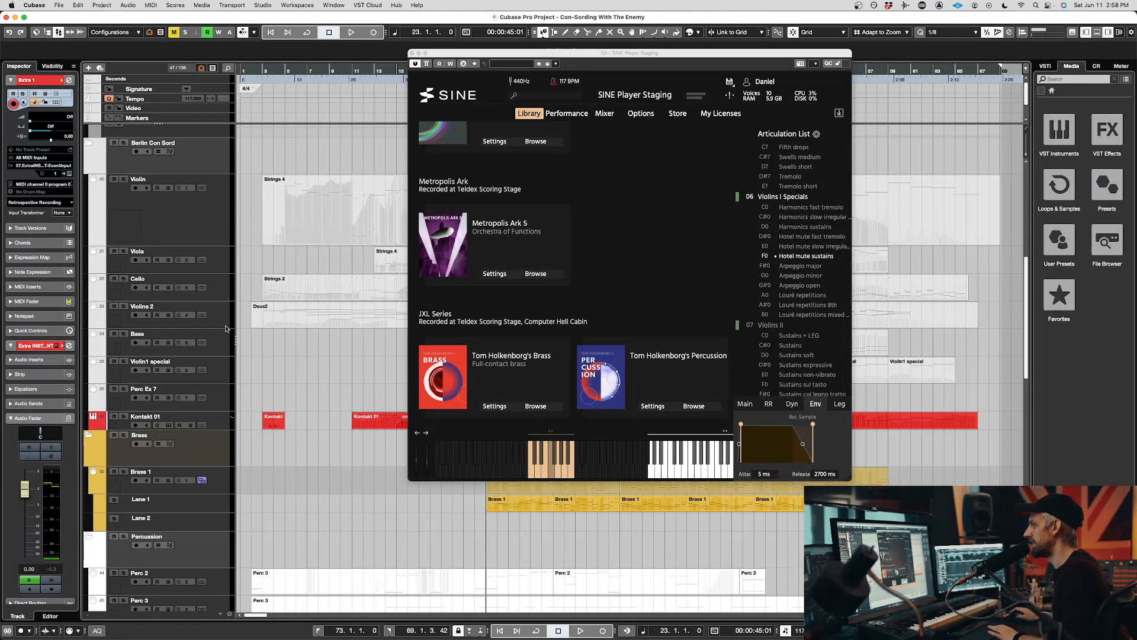
left_click(225, 325)
left_click(214, 397)
left_click(219, 367)
scroll(778, 299, "down", 1)
scroll(793, 249, "down", 2)
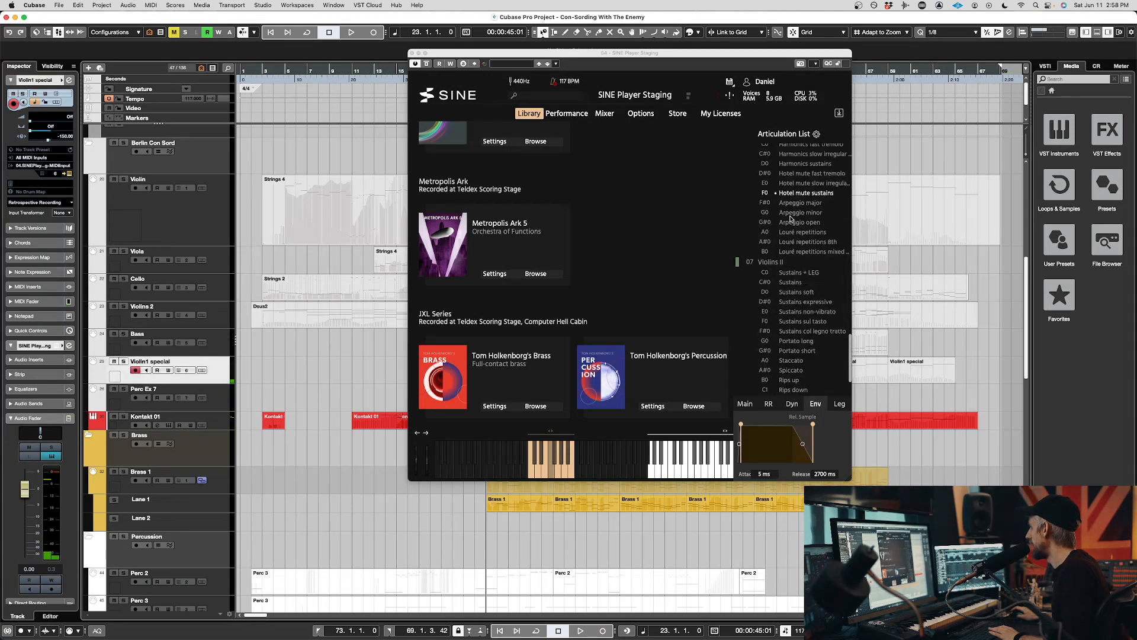
left_click(807, 247)
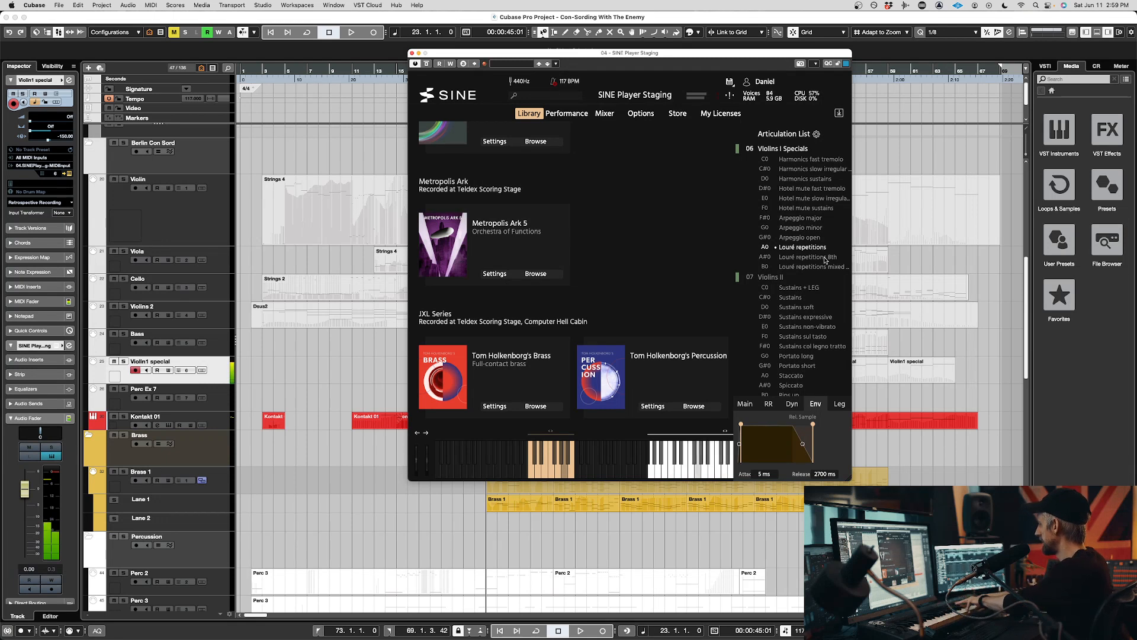
left_click(824, 257)
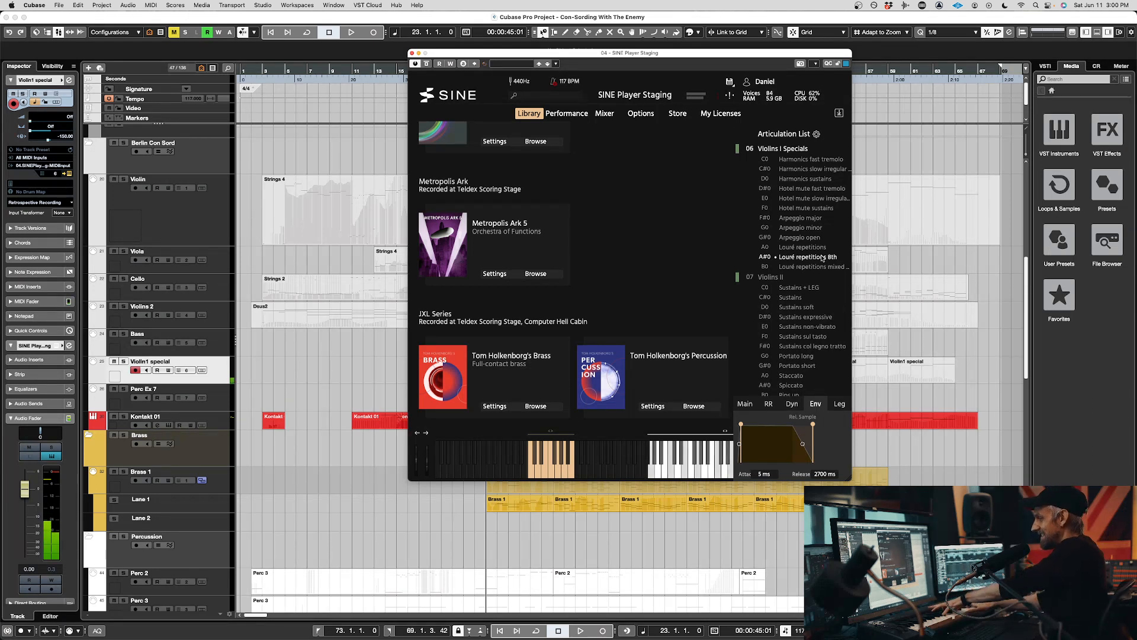
left_click(817, 270)
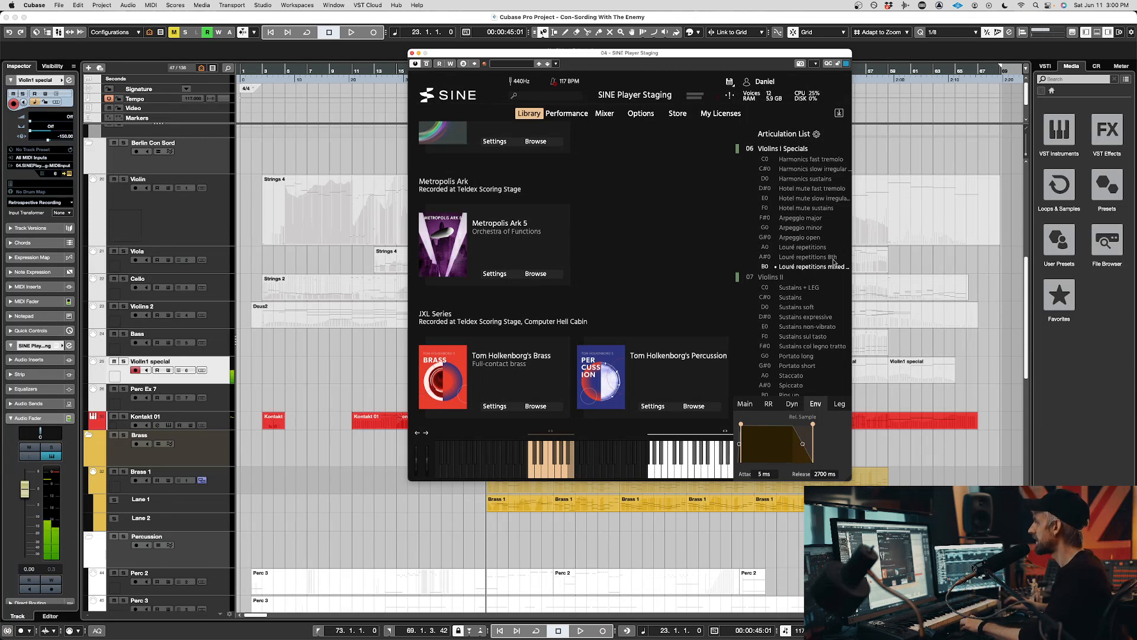
- Load Celli Specials from the Celli folder of Berlin Con Sordino Strings into SINE Player
scroll(642, 246, "down", 10)
scroll(687, 257, "down", 10)
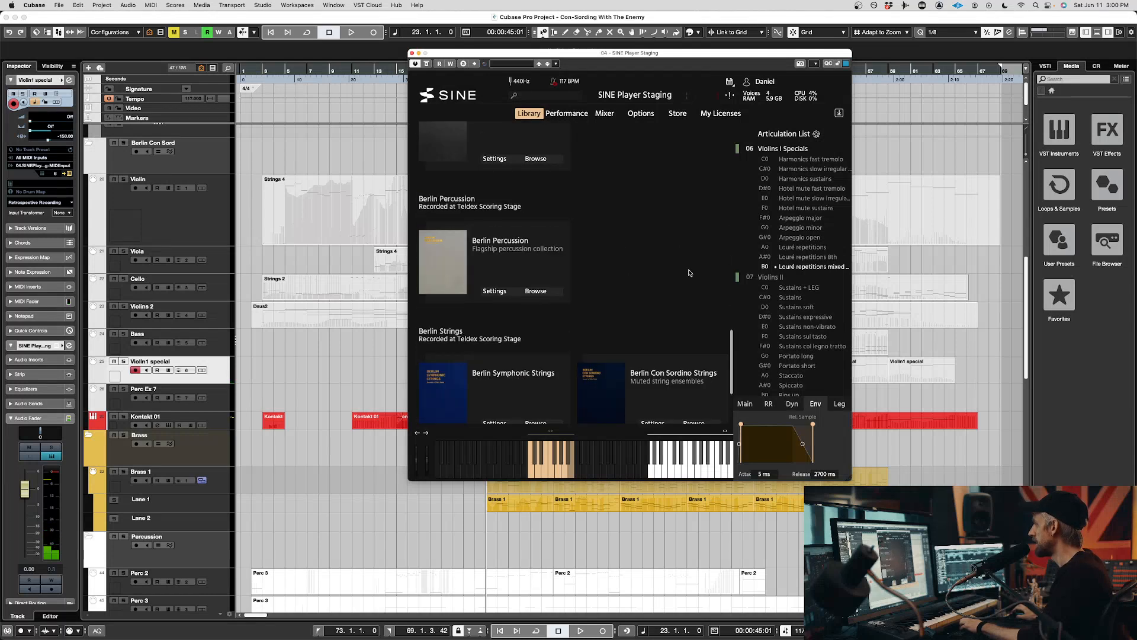
left_click(687, 392)
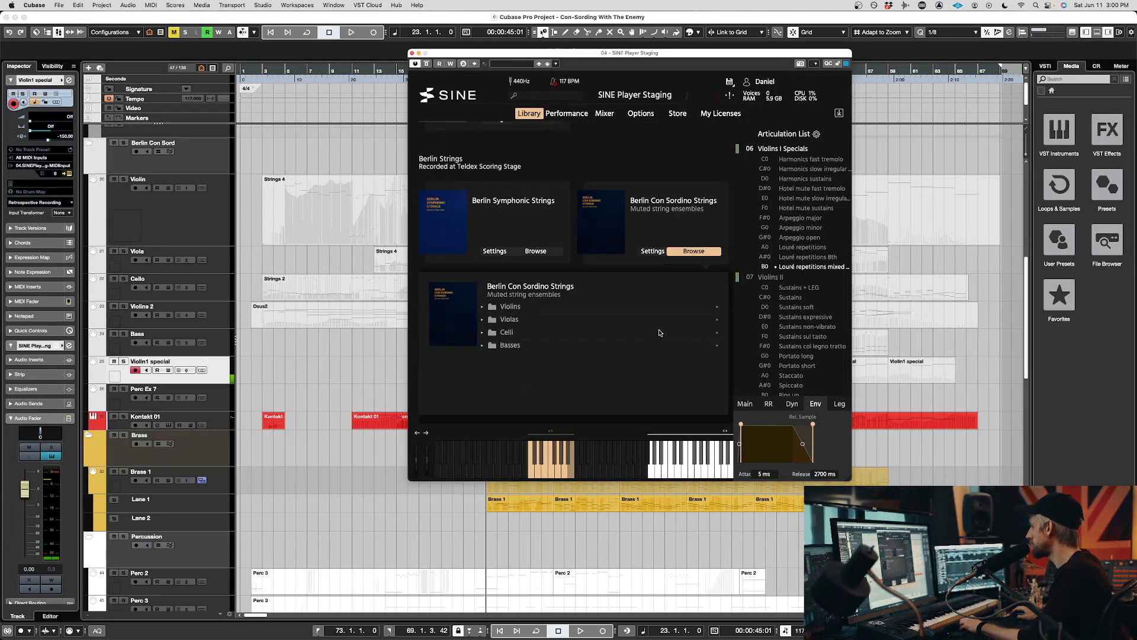
double_click(510, 358)
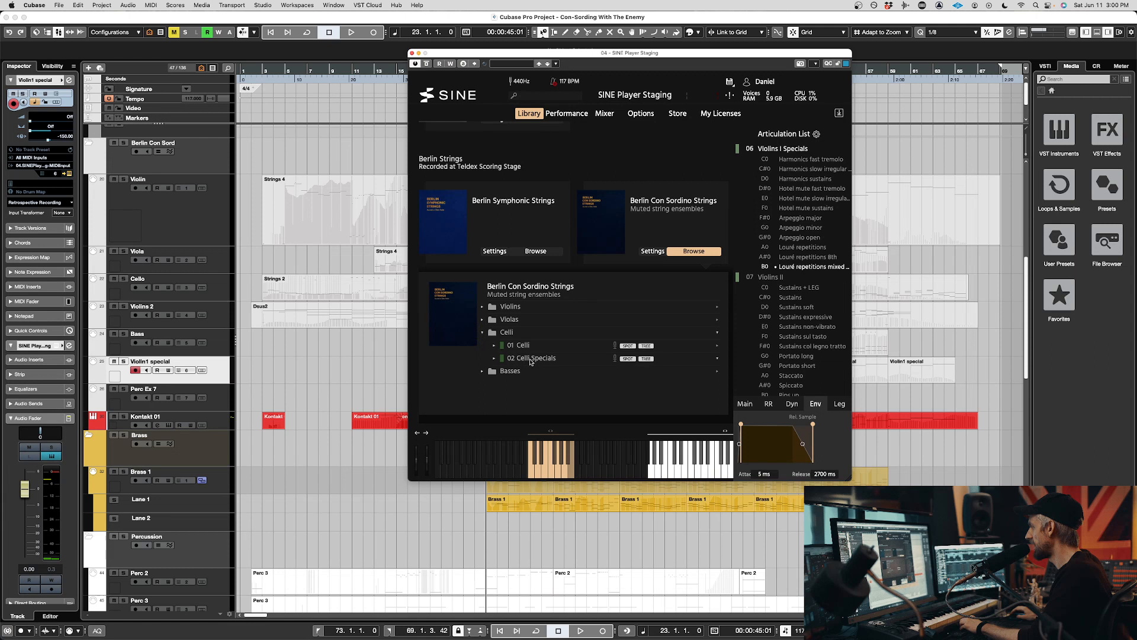
- Assign the Celli Specials instrument to MIDI channel 07
scroll(263, 366, "down", 1)
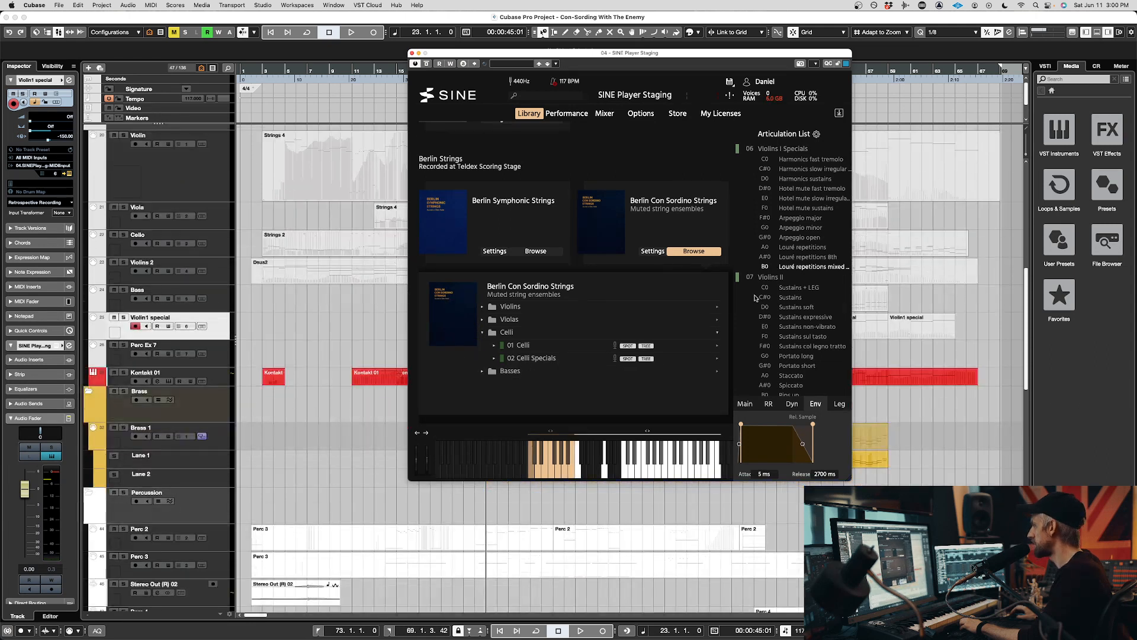
left_click(749, 272)
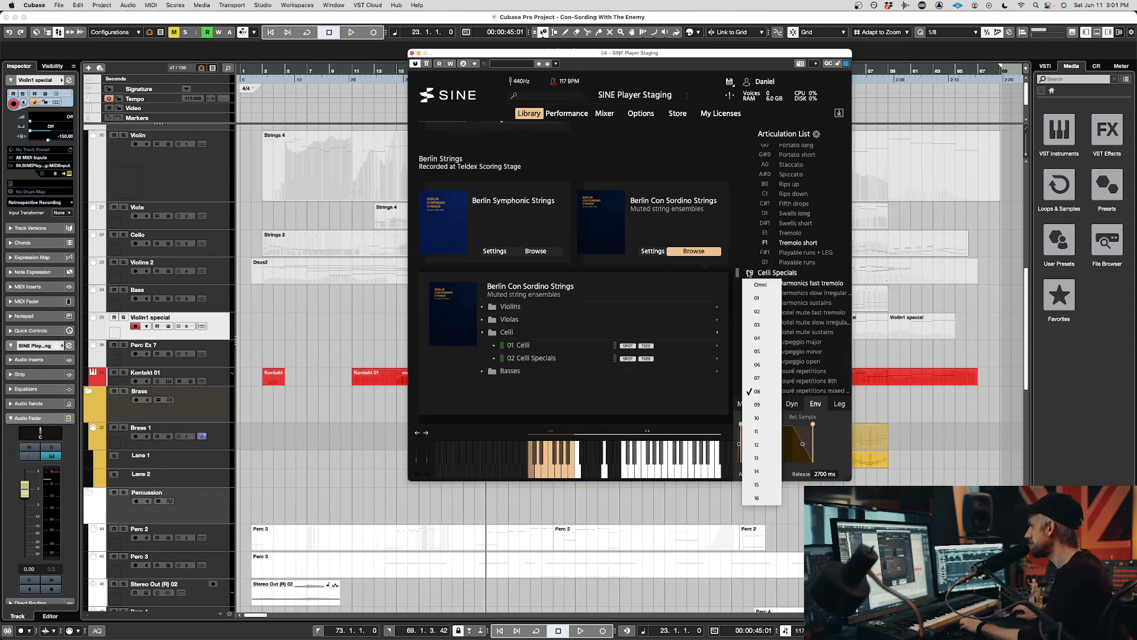
left_click(773, 384)
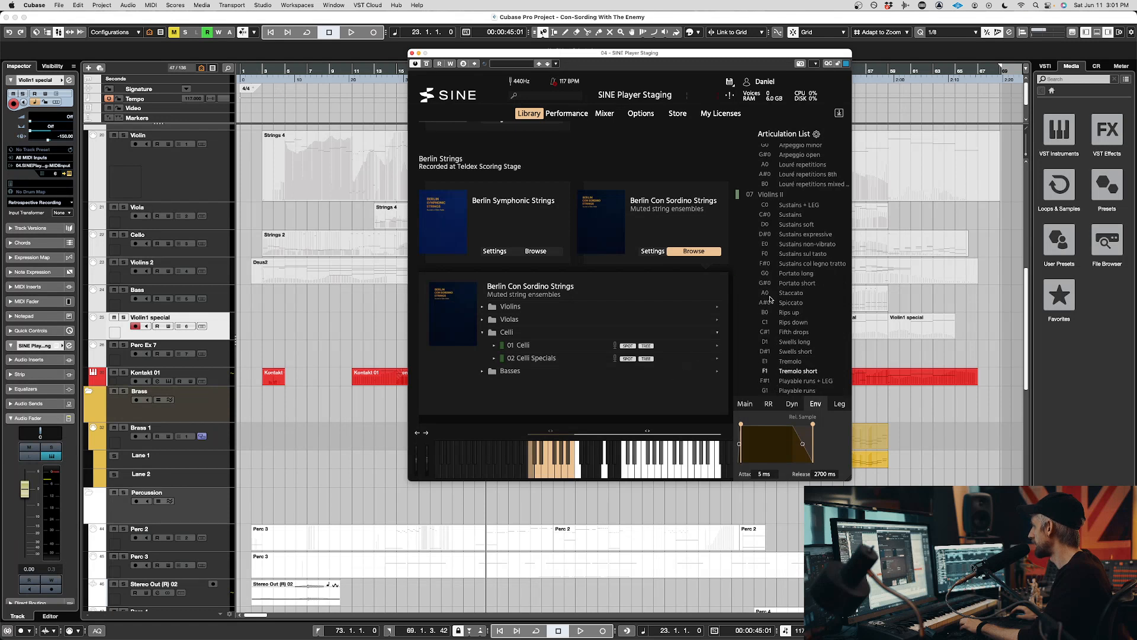
scroll(790, 312, "up", 4)
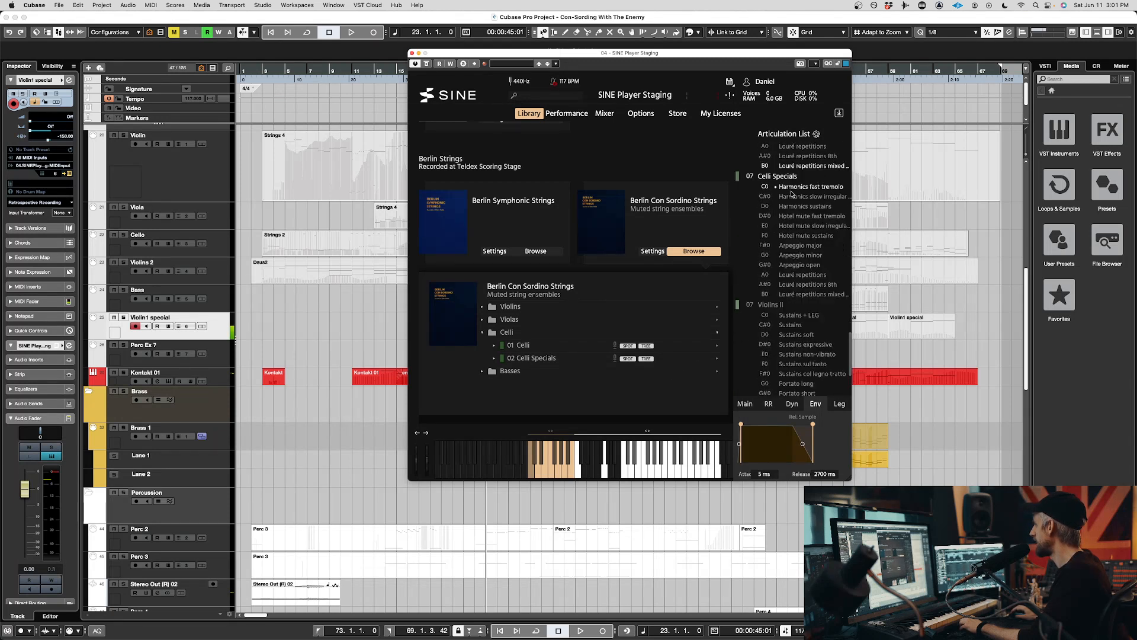
- Select the Perc Ex 7 track and assign the Violins II instrument to MIDI channel 08
left_click(221, 350)
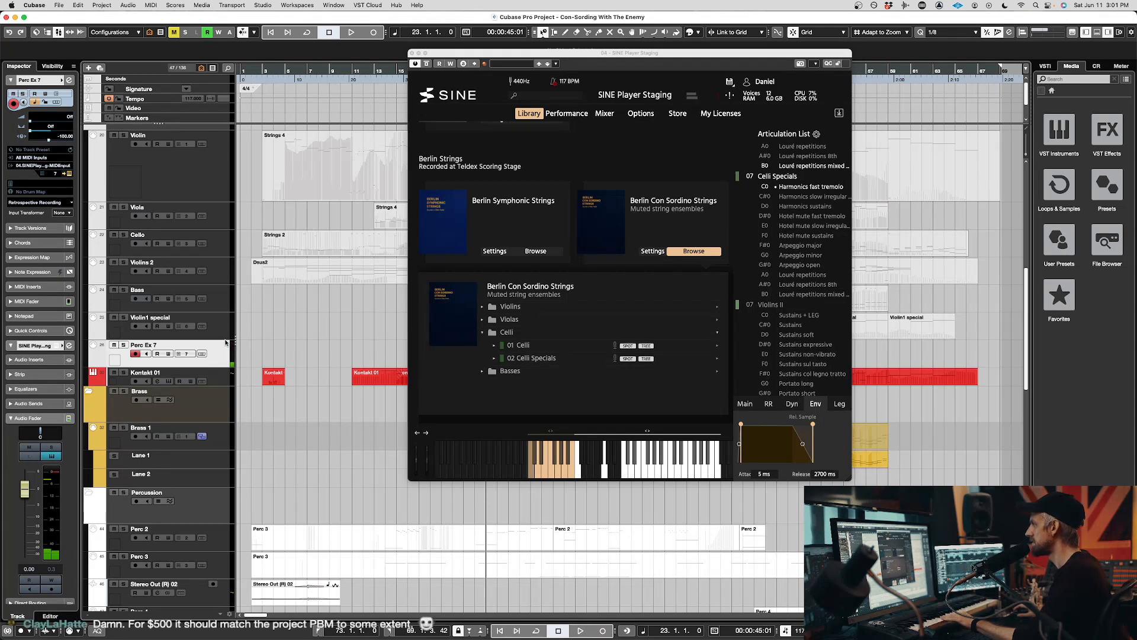
scroll(765, 303, "up", 3)
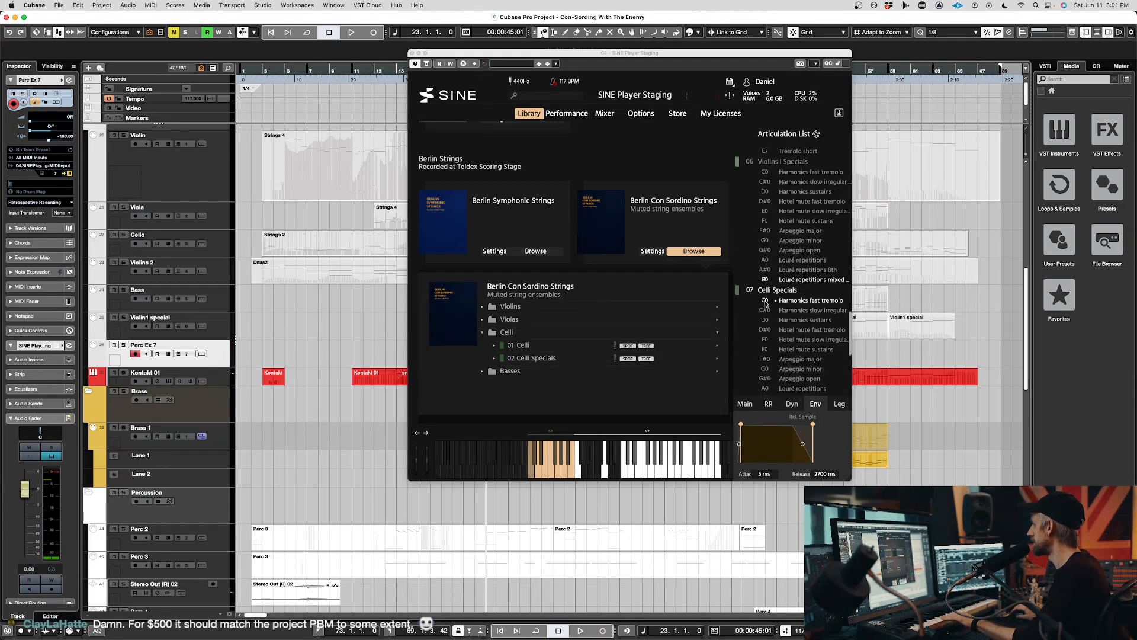
left_click(747, 202)
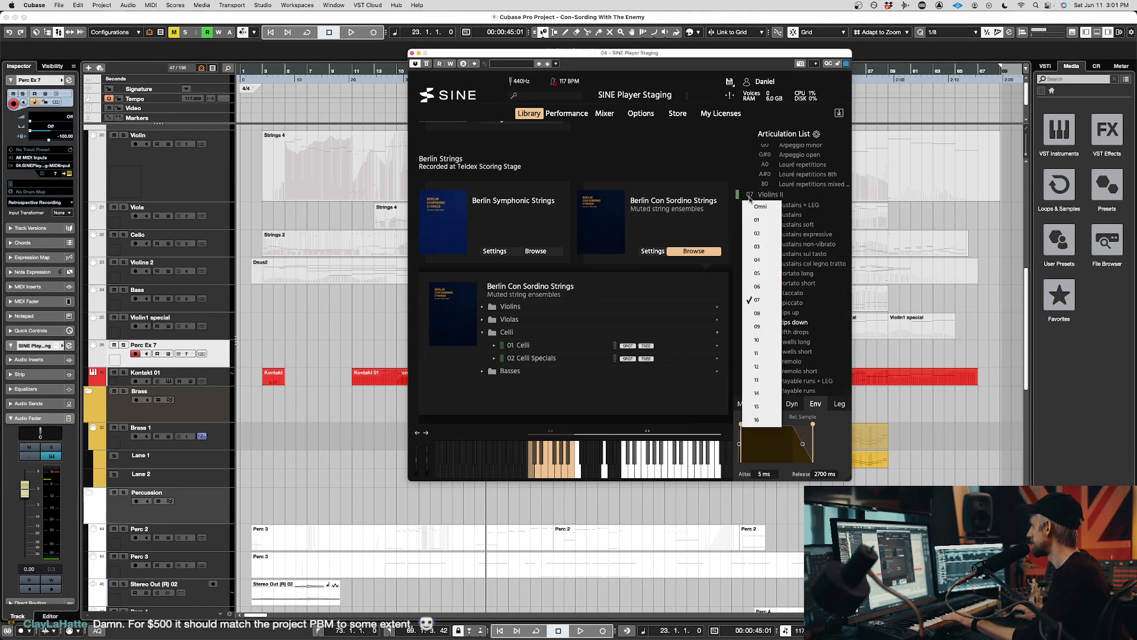
left_click(762, 315)
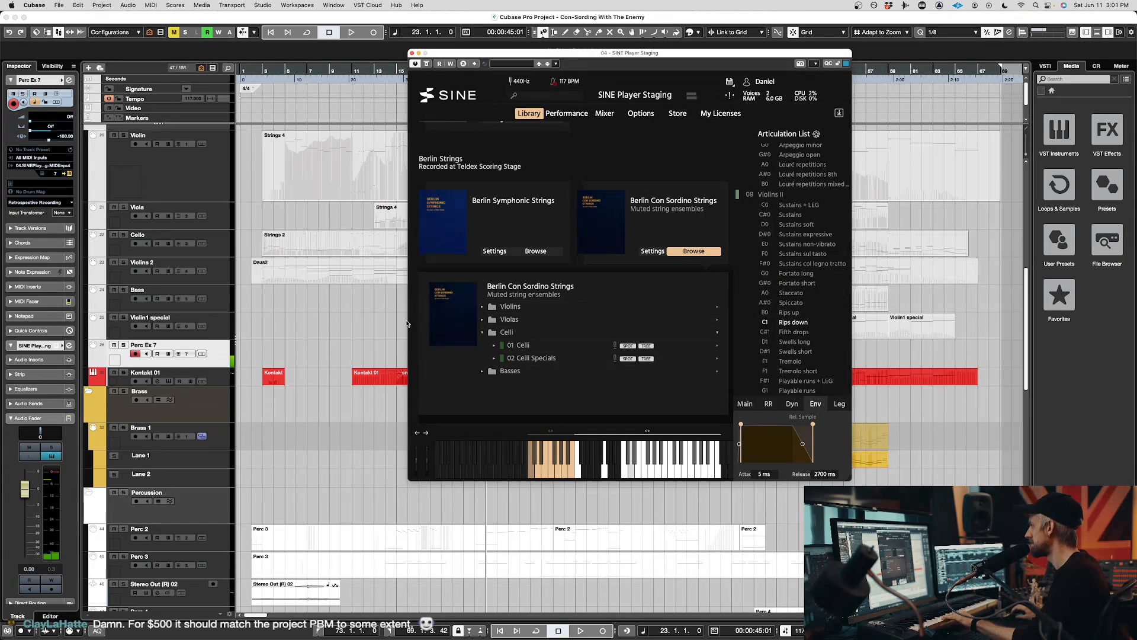
- Show the dynamics settings of Celli Specials and audition Harmonics fast tremolo, Harmonics slow irregular and Harmonics sustains
scroll(753, 227, "up", 4)
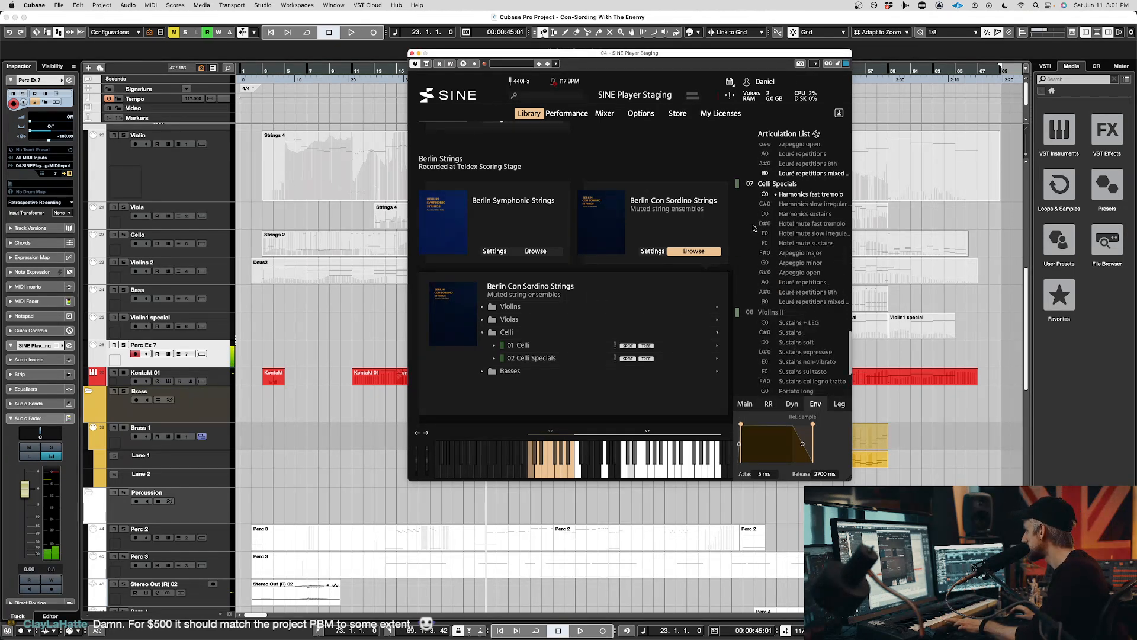
left_click(769, 403)
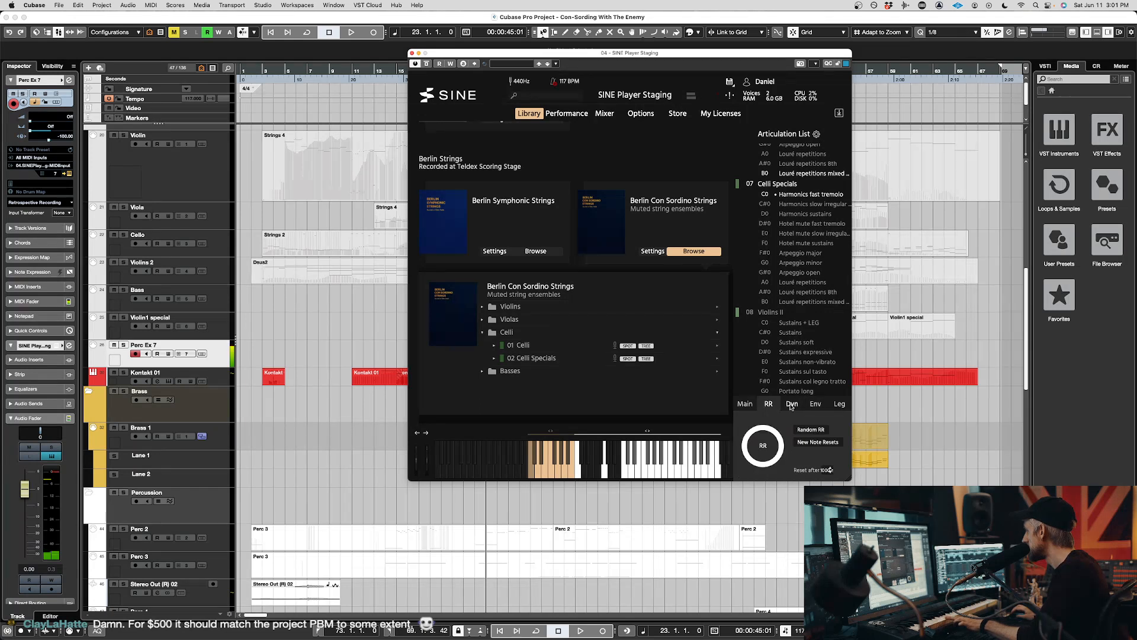
left_click(791, 405)
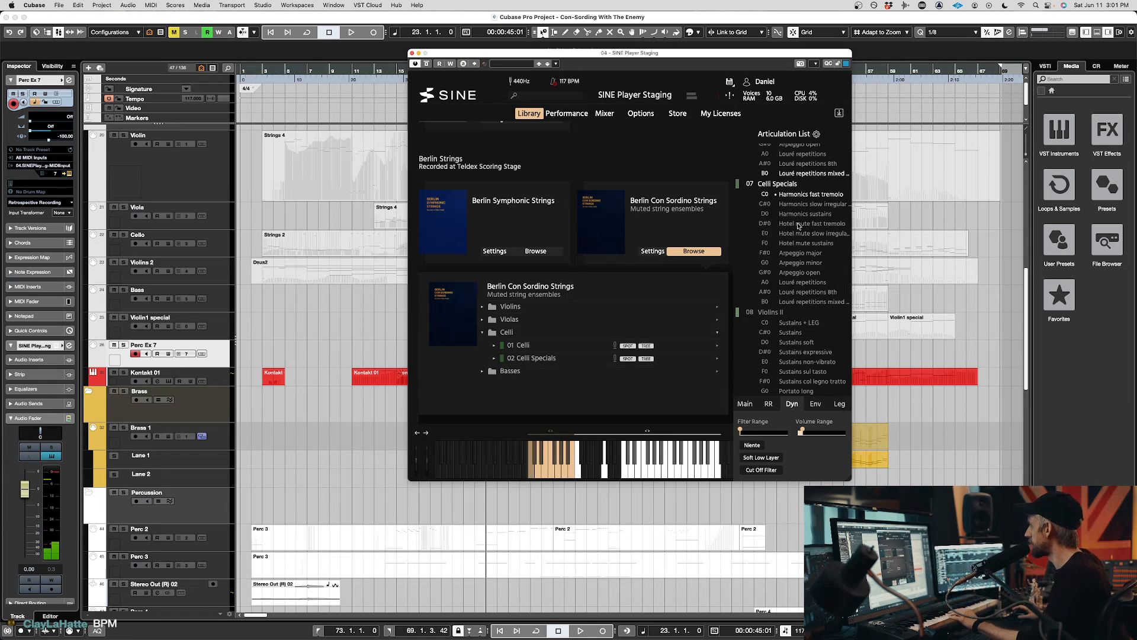
left_click(819, 204)
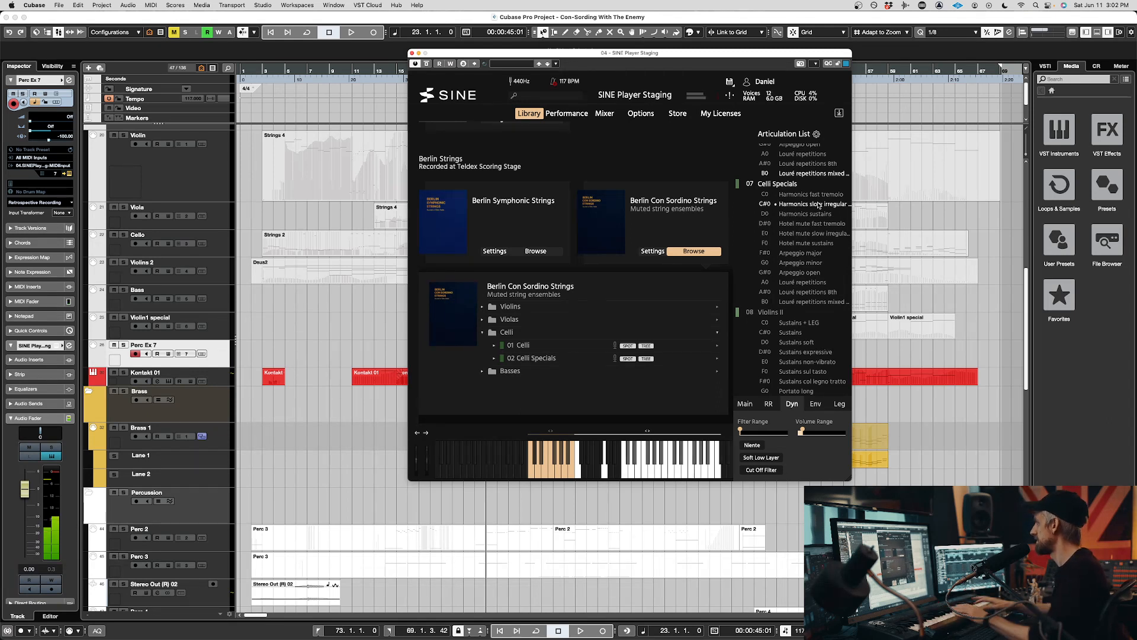
left_click(819, 217)
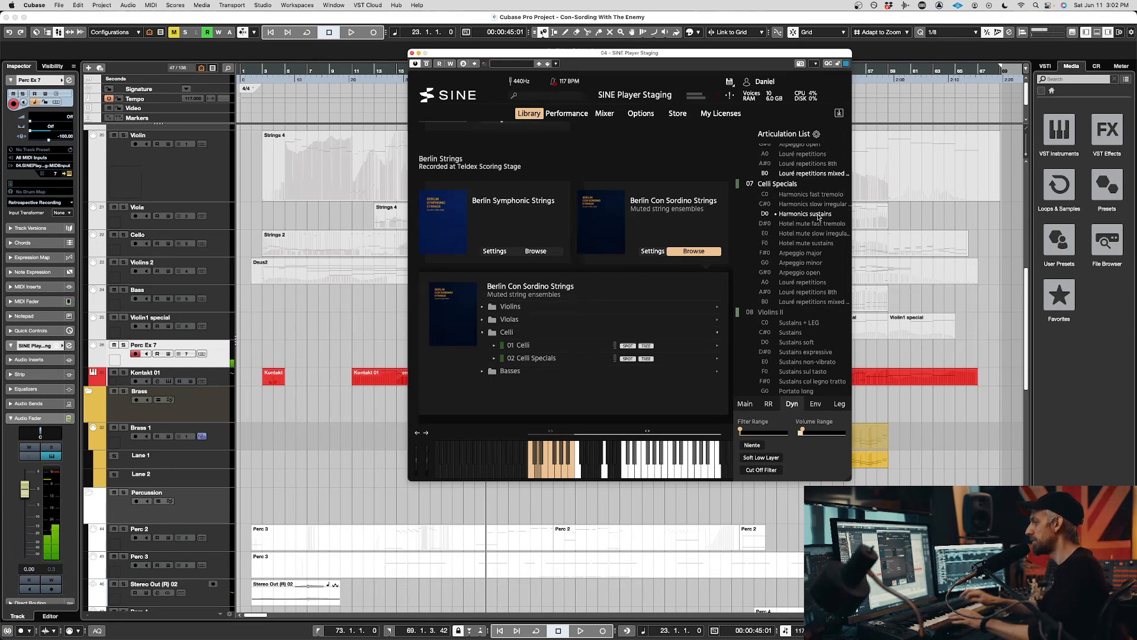
- Audition the Hotel mute fast tremolo, Hotel mute slow irregular and Hotel mute sustains articulations of Celli Specials
left_click(824, 224)
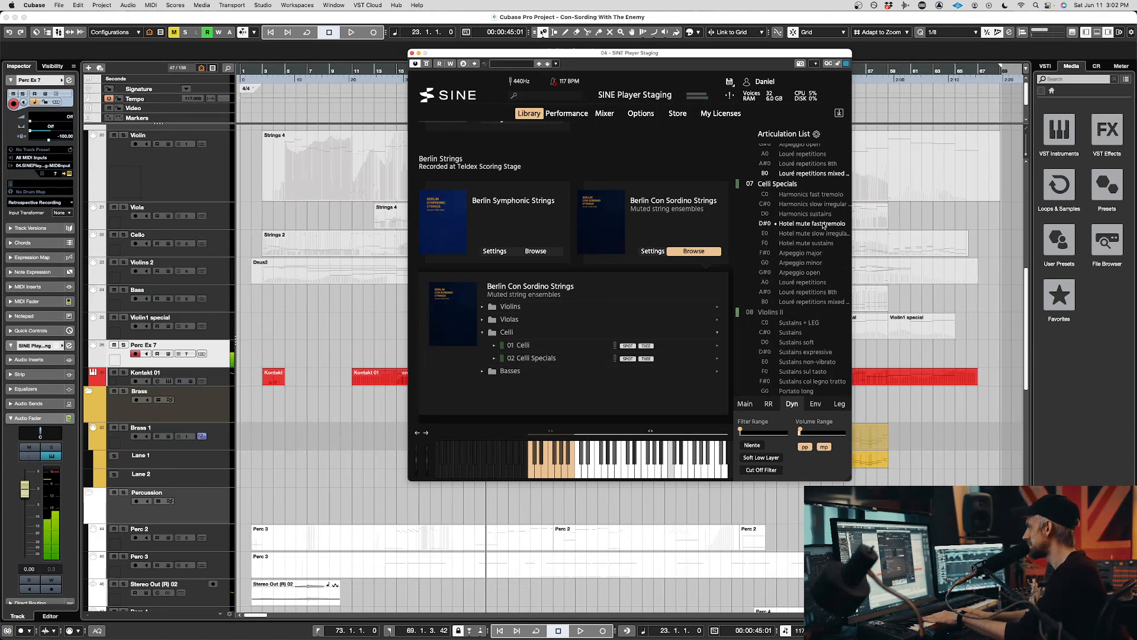
left_click(822, 234)
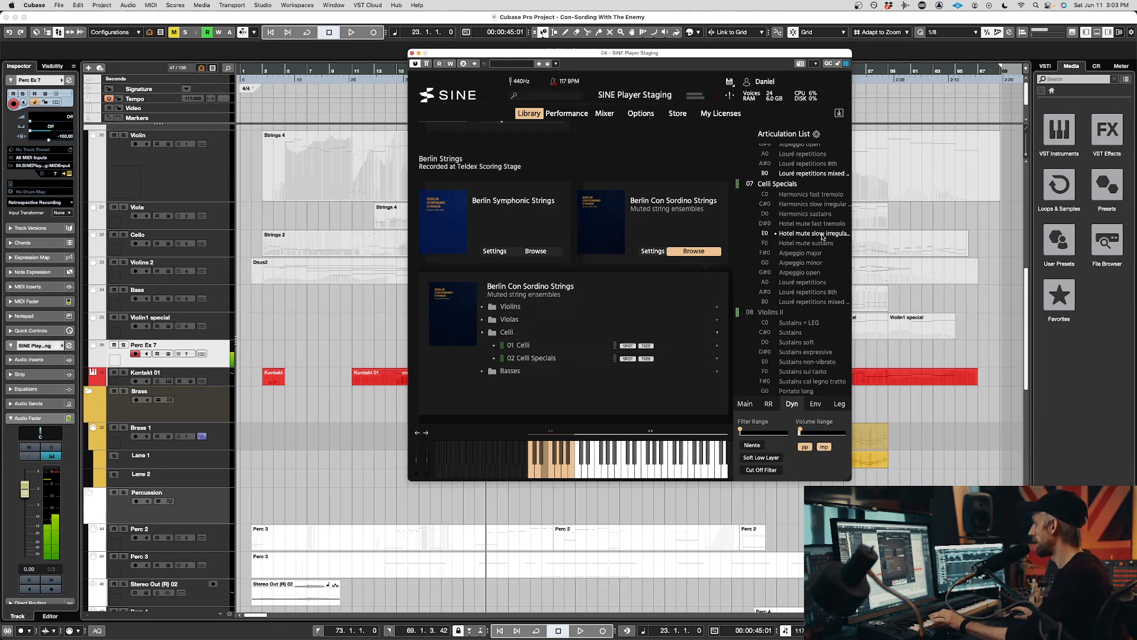
left_click(823, 243)
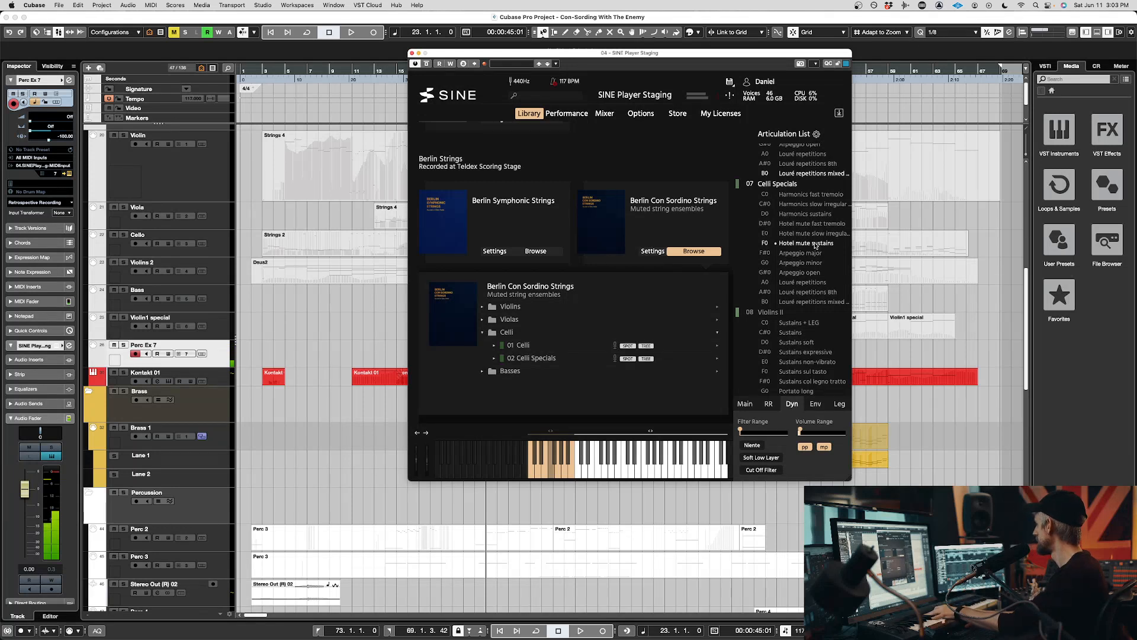
left_click(949, 282)
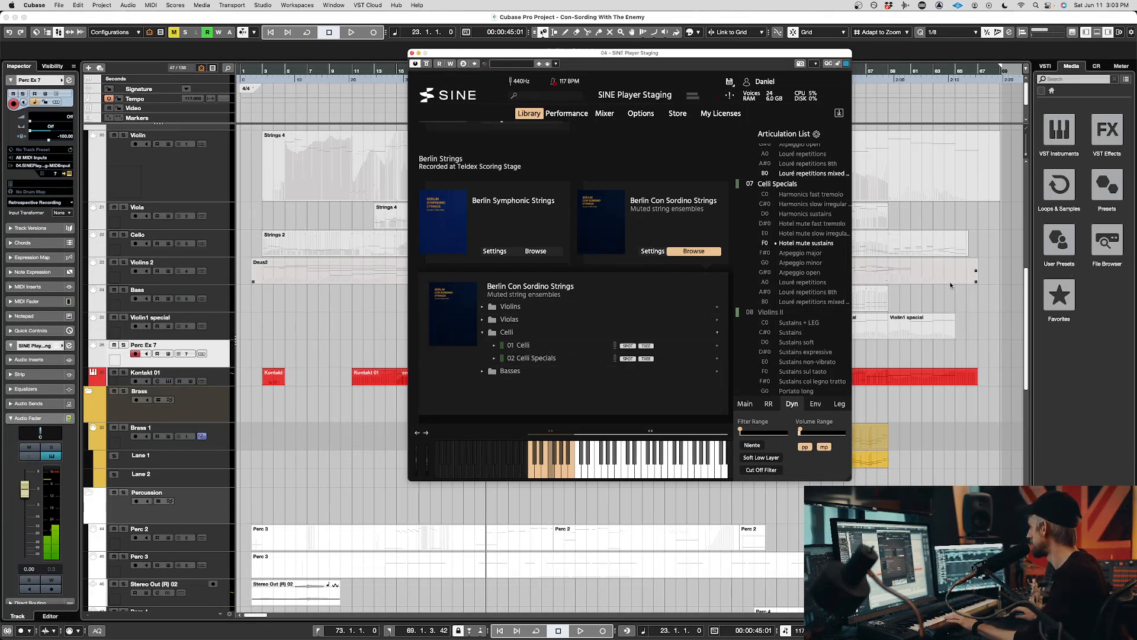
- Audition the Louré repetitions and Louré repetitions mixed pattern articulations of Celli Specials
left_click(802, 282)
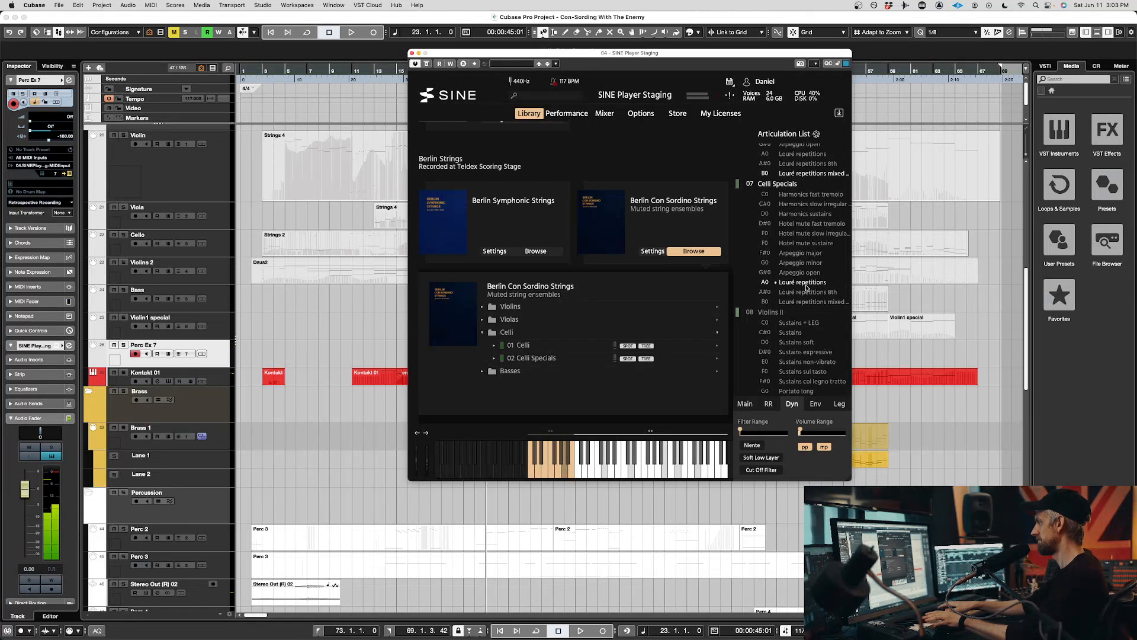
left_click(814, 302)
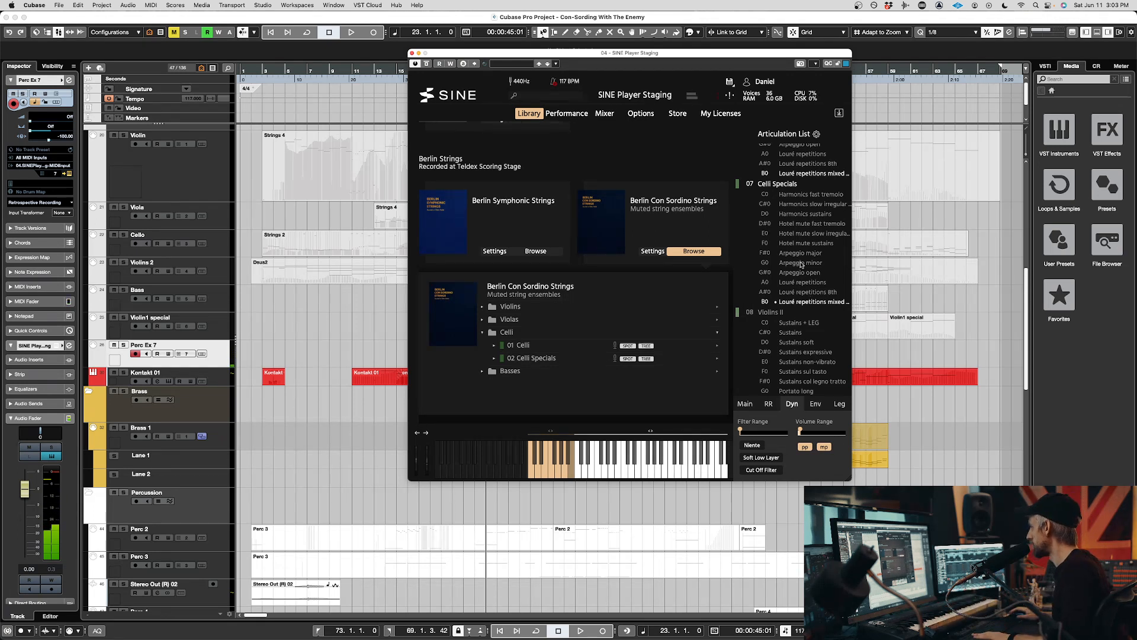
scroll(761, 333, "down", 3)
scroll(710, 331, "up", 2)
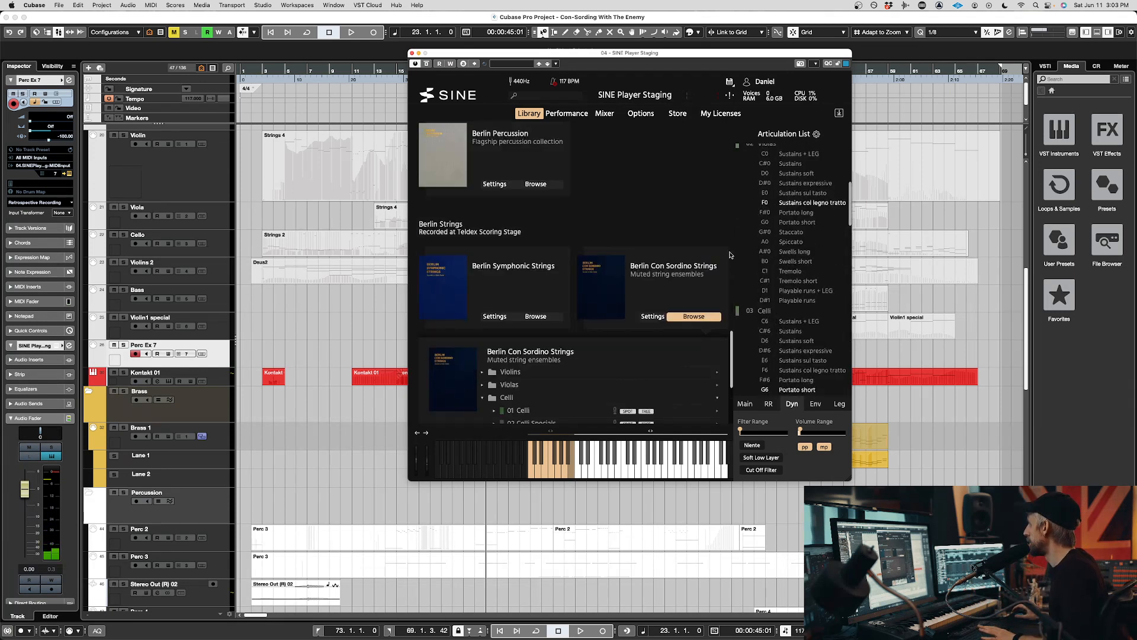
- Look through the articulation list up to Violins I and check the Tempo Sync performance settings of Celli Specials
scroll(788, 296, "up", 5)
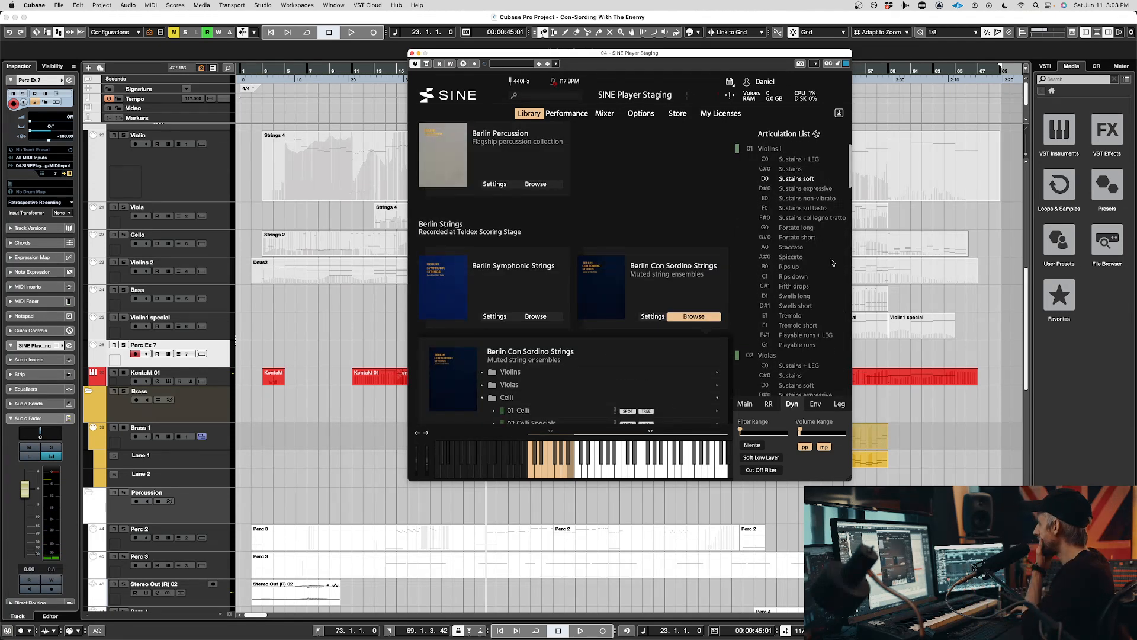
left_click_drag(850, 177, 851, 194)
scroll(830, 196, "up", 3)
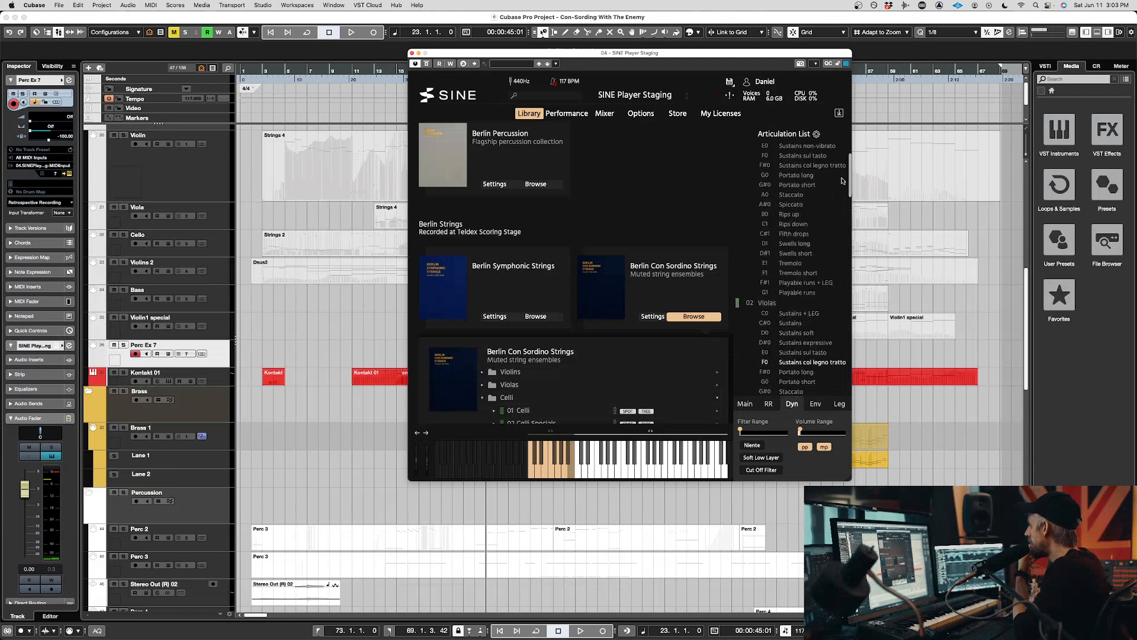
left_click(567, 114)
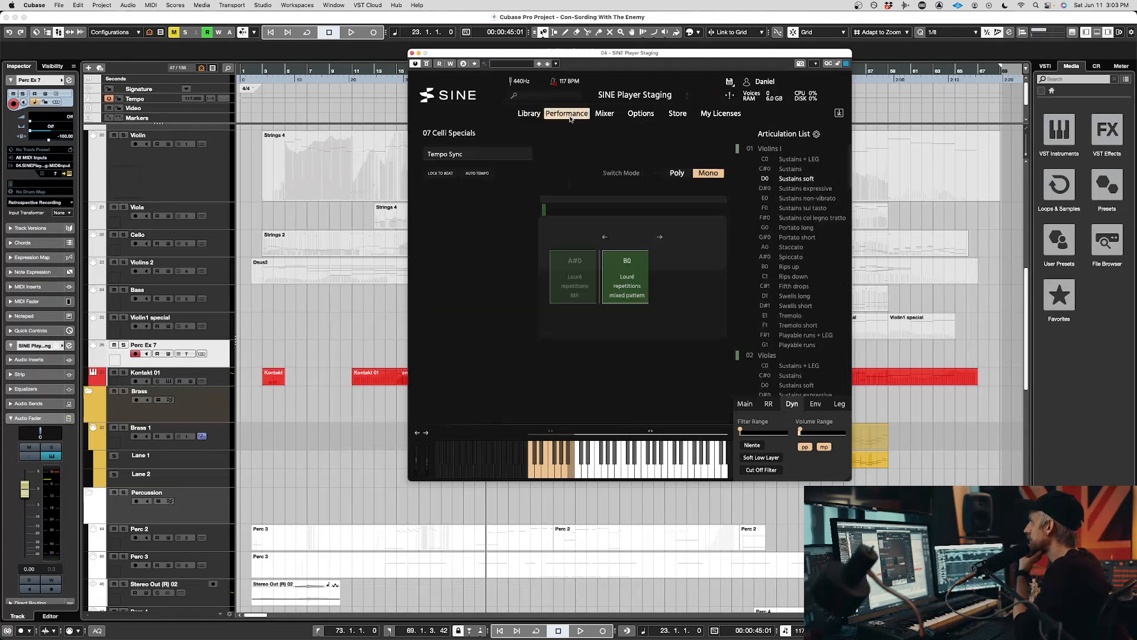
left_click(529, 114)
scroll(708, 228, "down", 3)
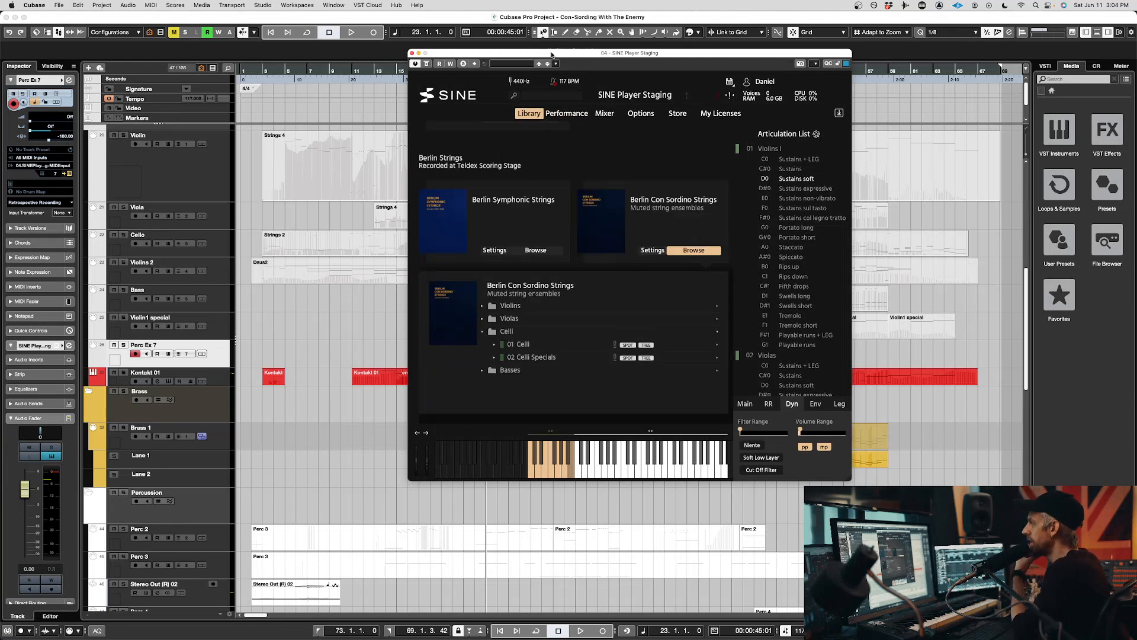
- Move the SINE Player window aside, reopen the Berlin Con Sordino Strings instrument folders, and close the window
left_click_drag(502, 55, 408, 54)
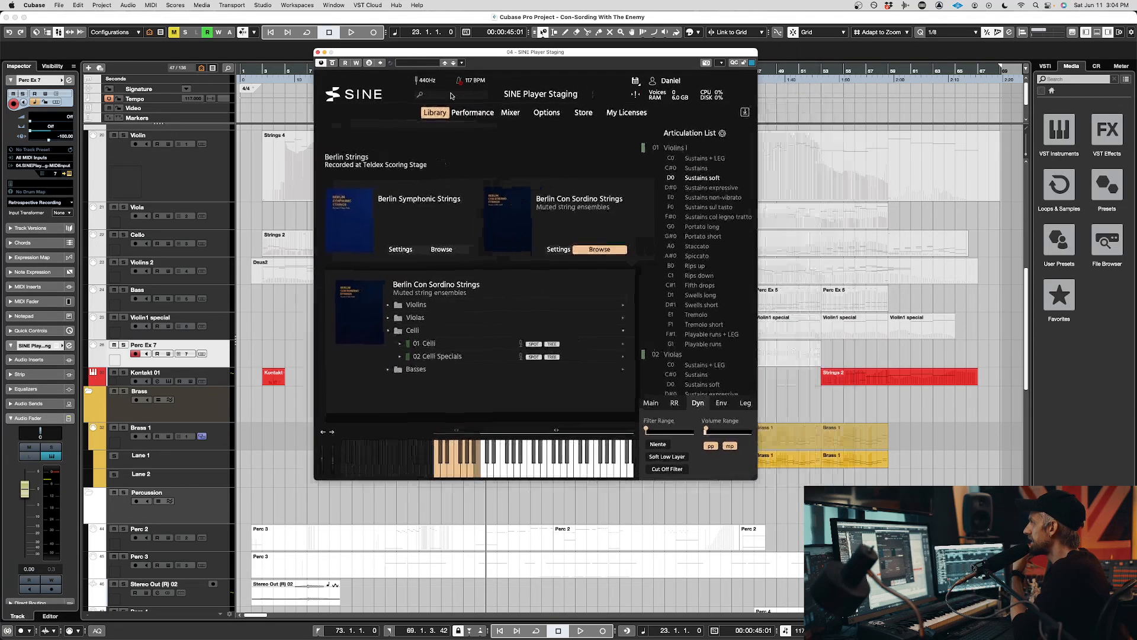
scroll(585, 257, "up", 3)
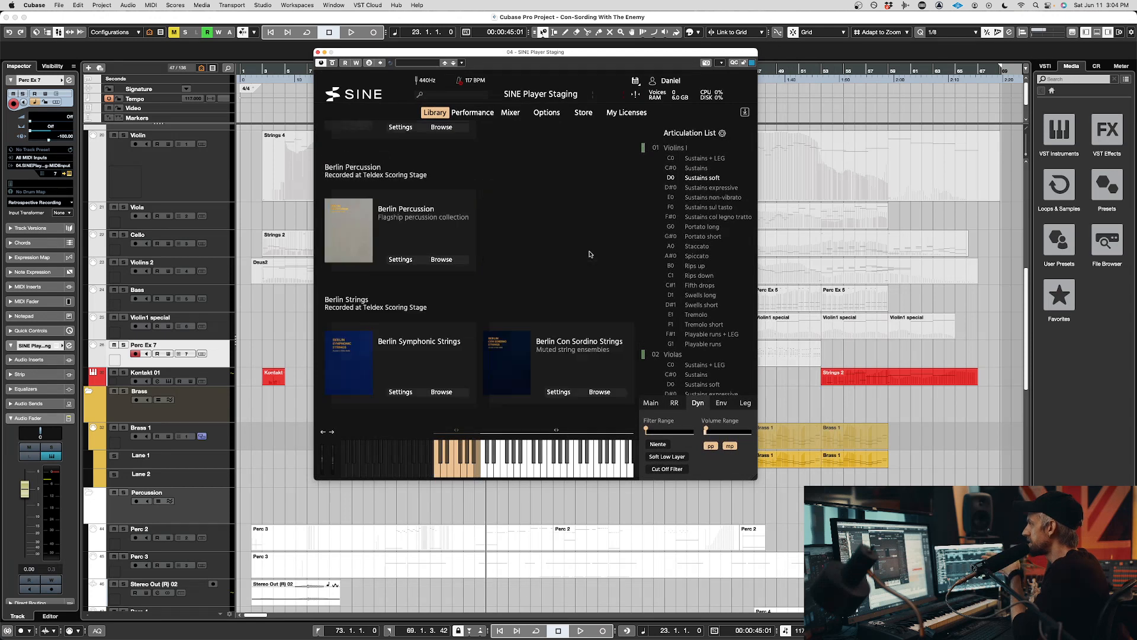
left_click(595, 391)
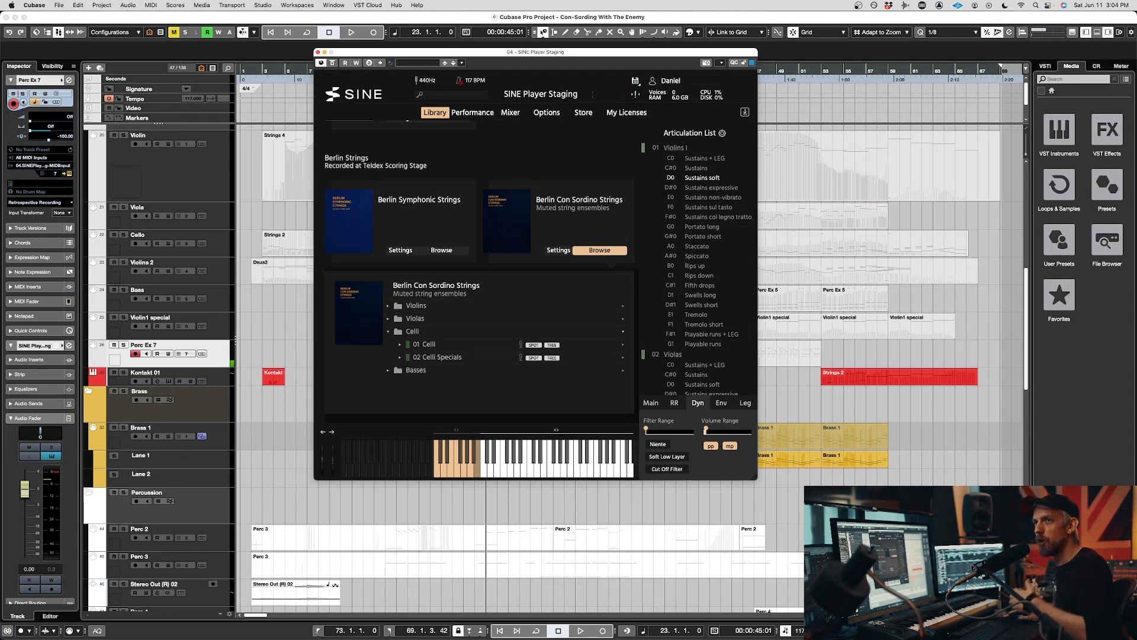
key("super+w")
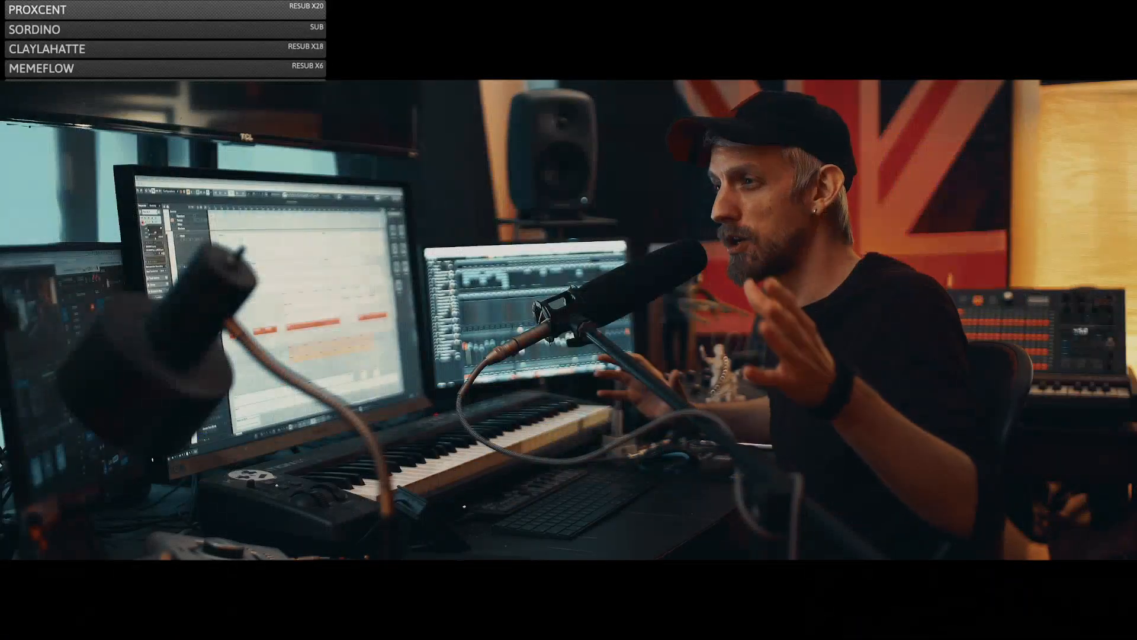